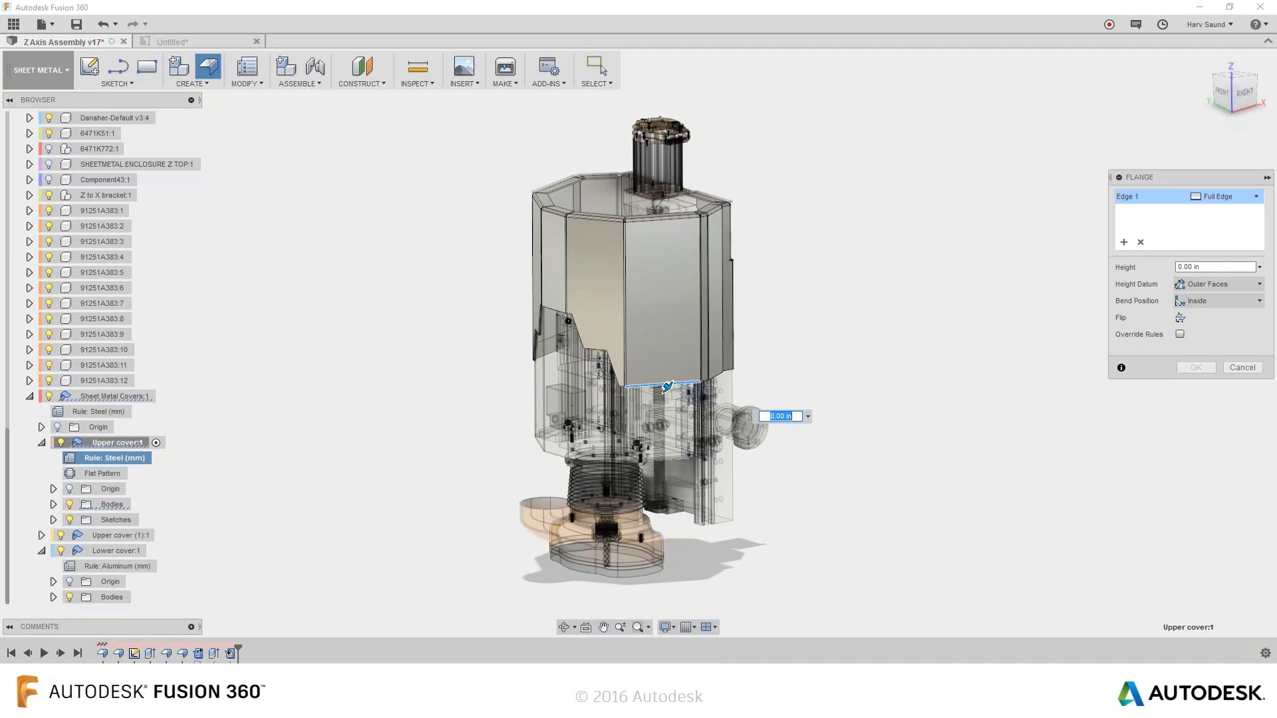
Switch to the Fusion 360 window showing the Z Axis Assembly and change to the Sheet Metal workspace
key("super+Tab")
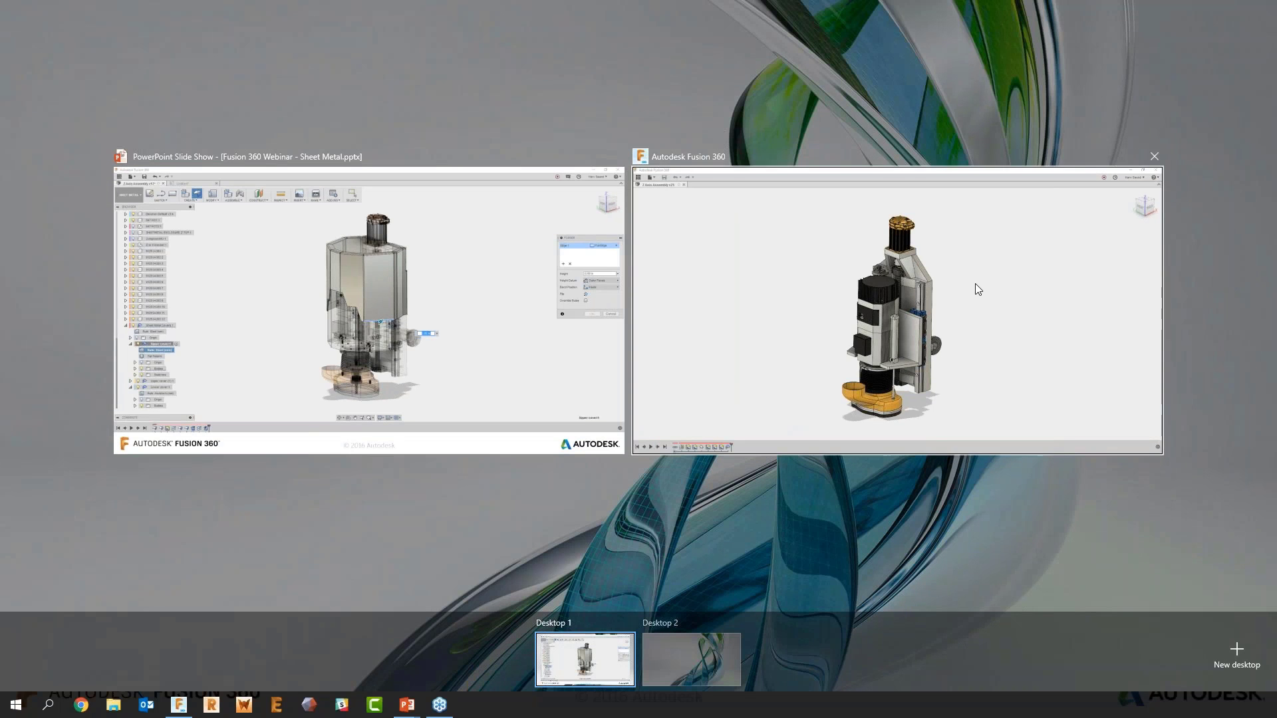
left_click(976, 284)
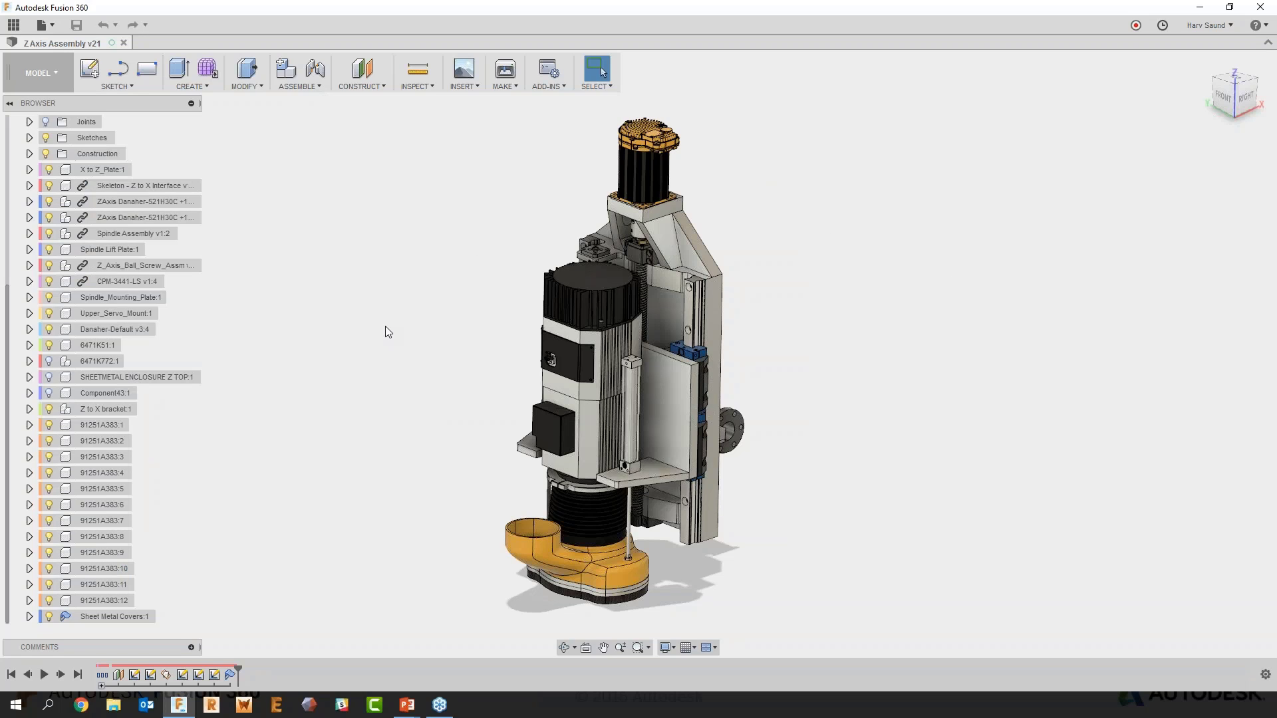
left_click(66, 89)
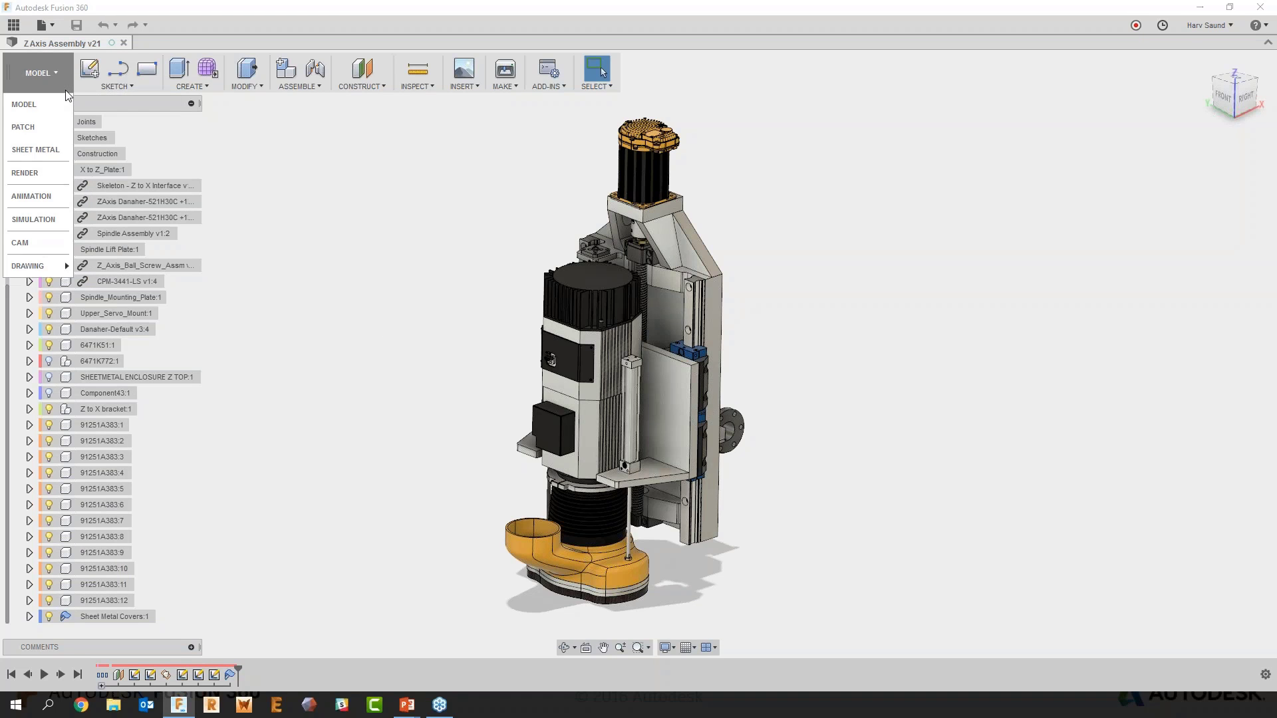
left_click(64, 147)
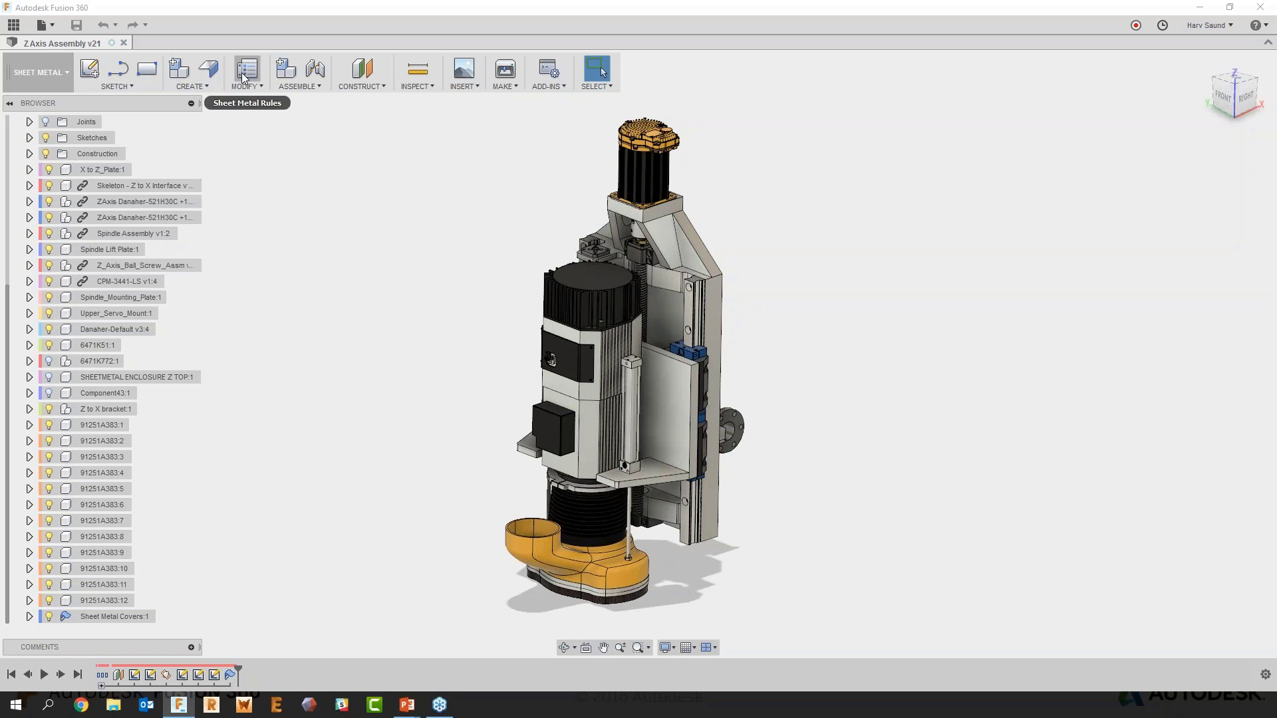
left_click(250, 93)
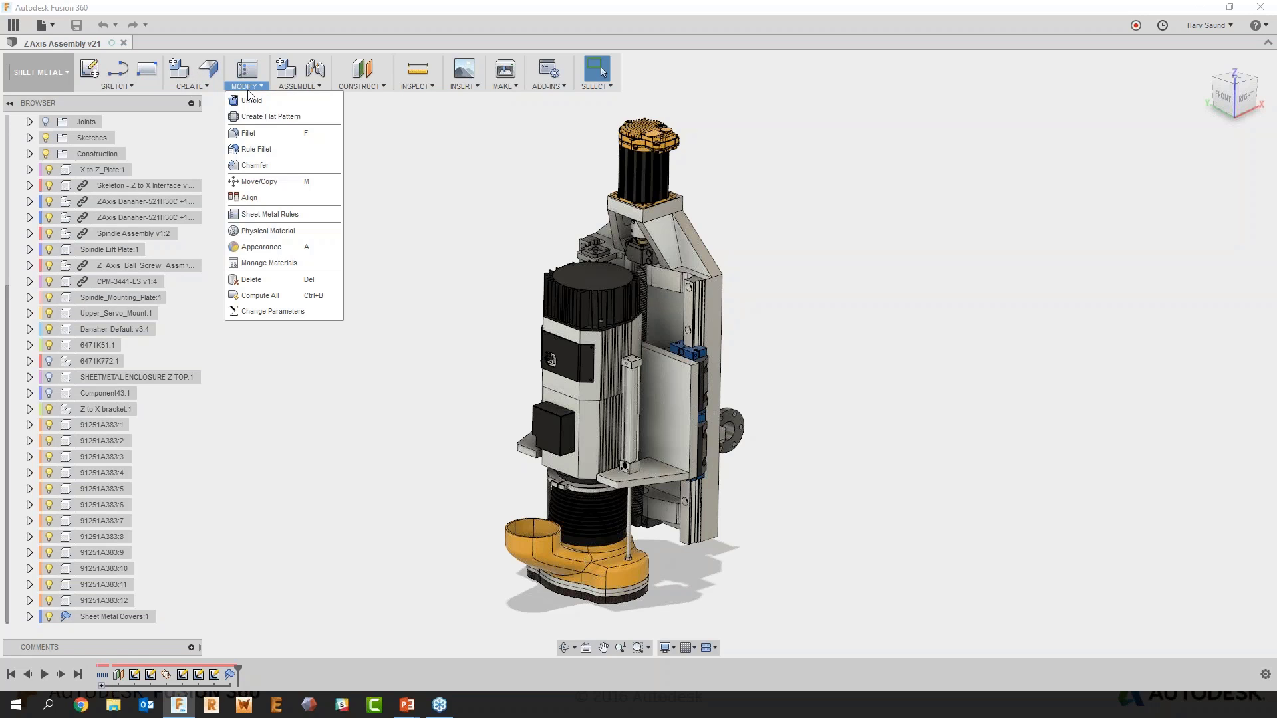
mouse_move(209, 93)
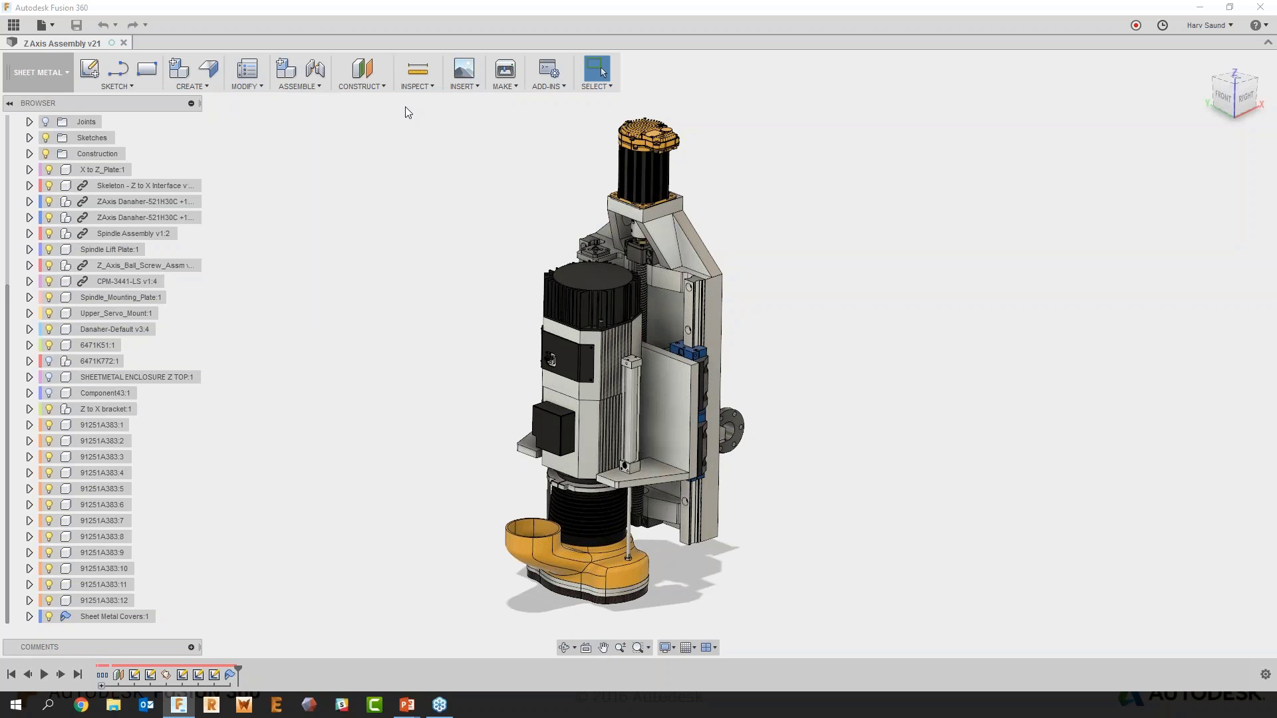
Activate the Sheet Metal Covers component and create an empty sheet metal component in it named Upper cover with the Steel (mm) rule
left_click(137, 617)
left_click(171, 617)
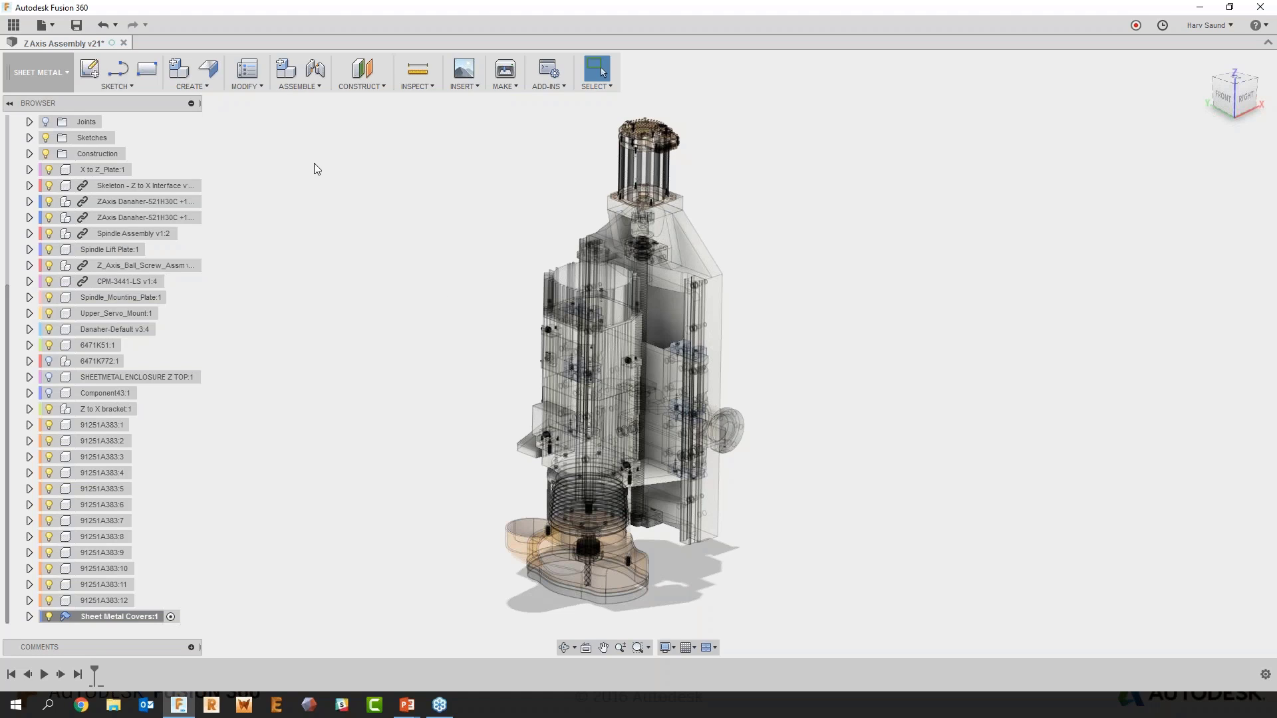
left_click(171, 67)
double_click(1132, 234)
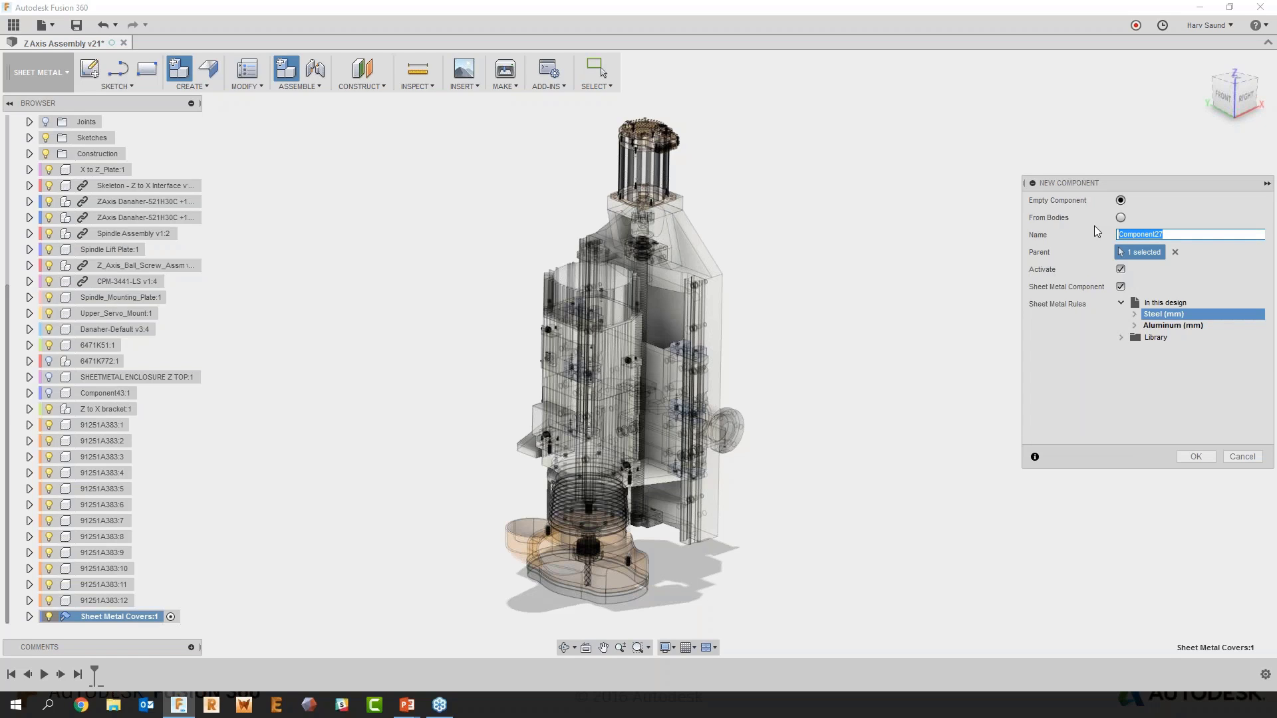
type("Upper cover")
left_click(1122, 337)
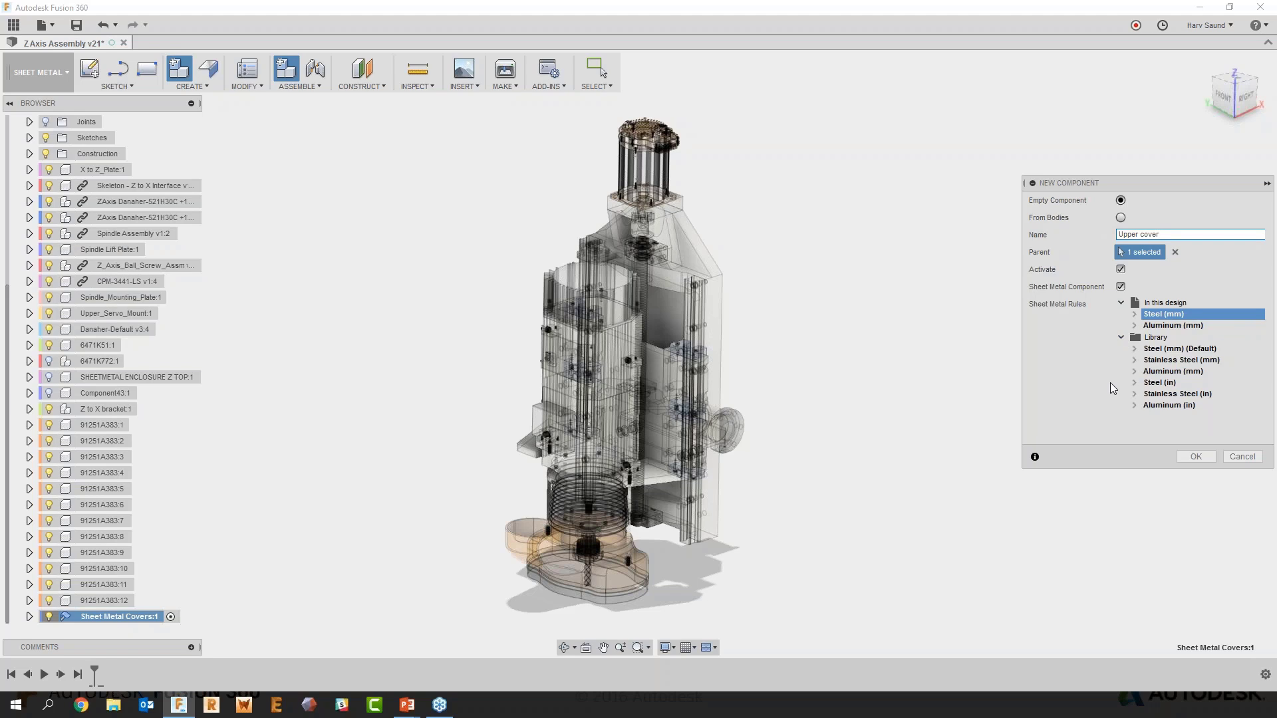
left_click(1135, 349)
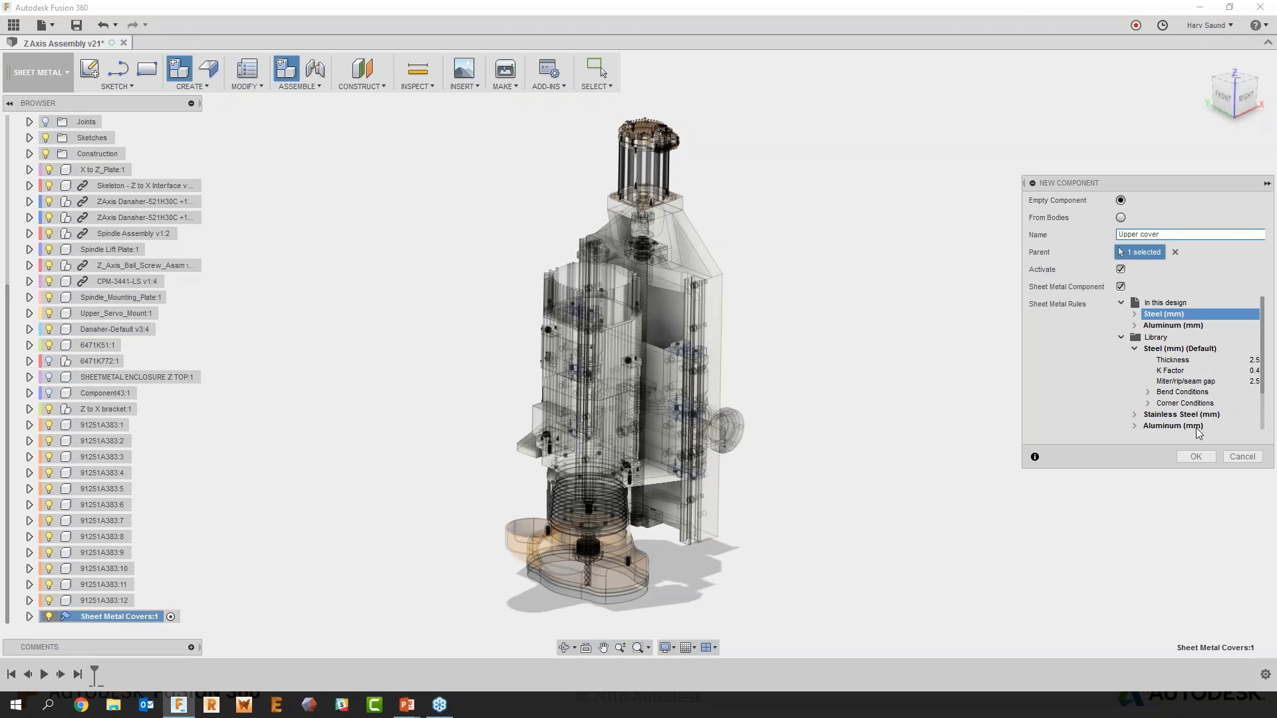
left_click(1196, 456)
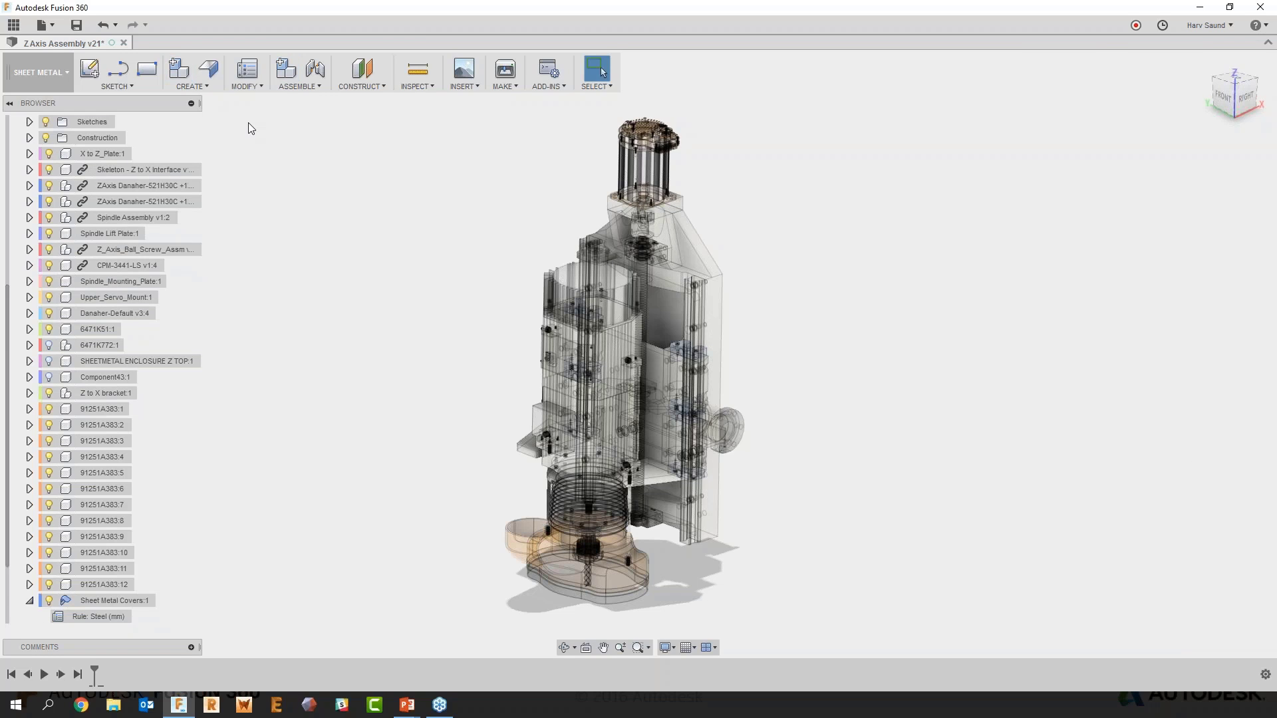
Review the sheet metal rules for Steel (mm) and Aluminum (mm) in this design and the rules available in the library
left_click(247, 72)
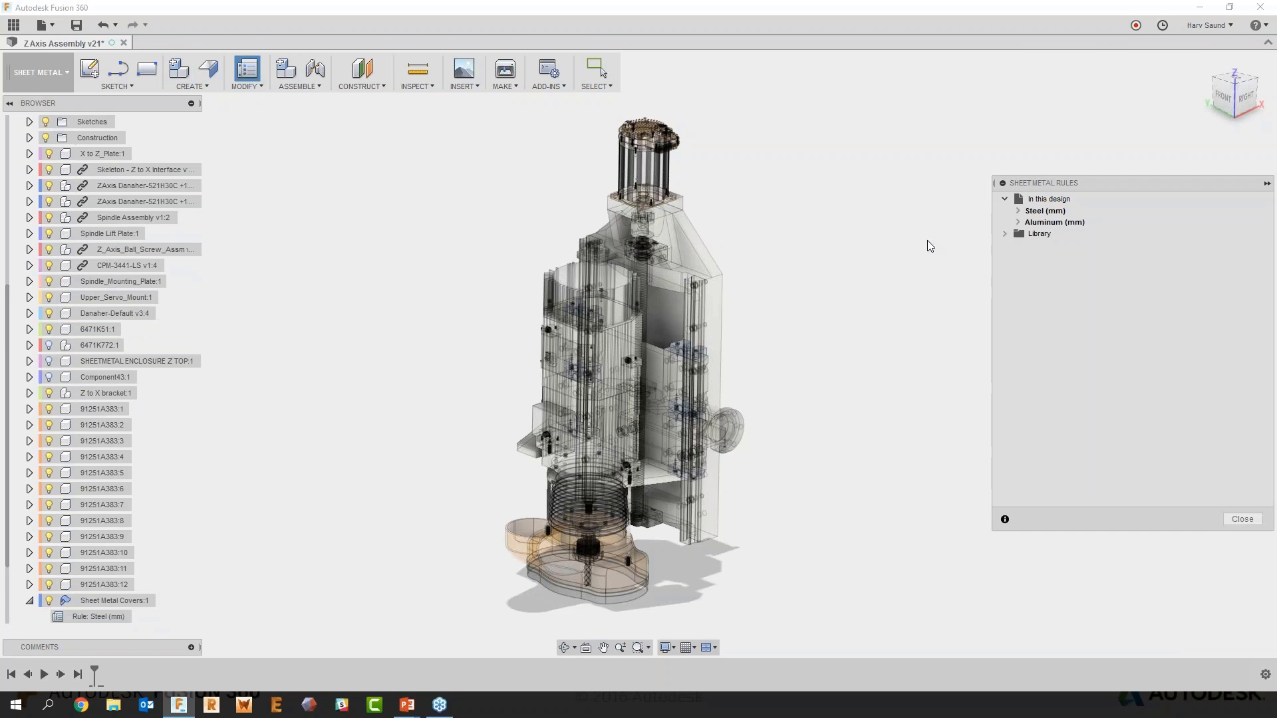
left_click(1018, 211)
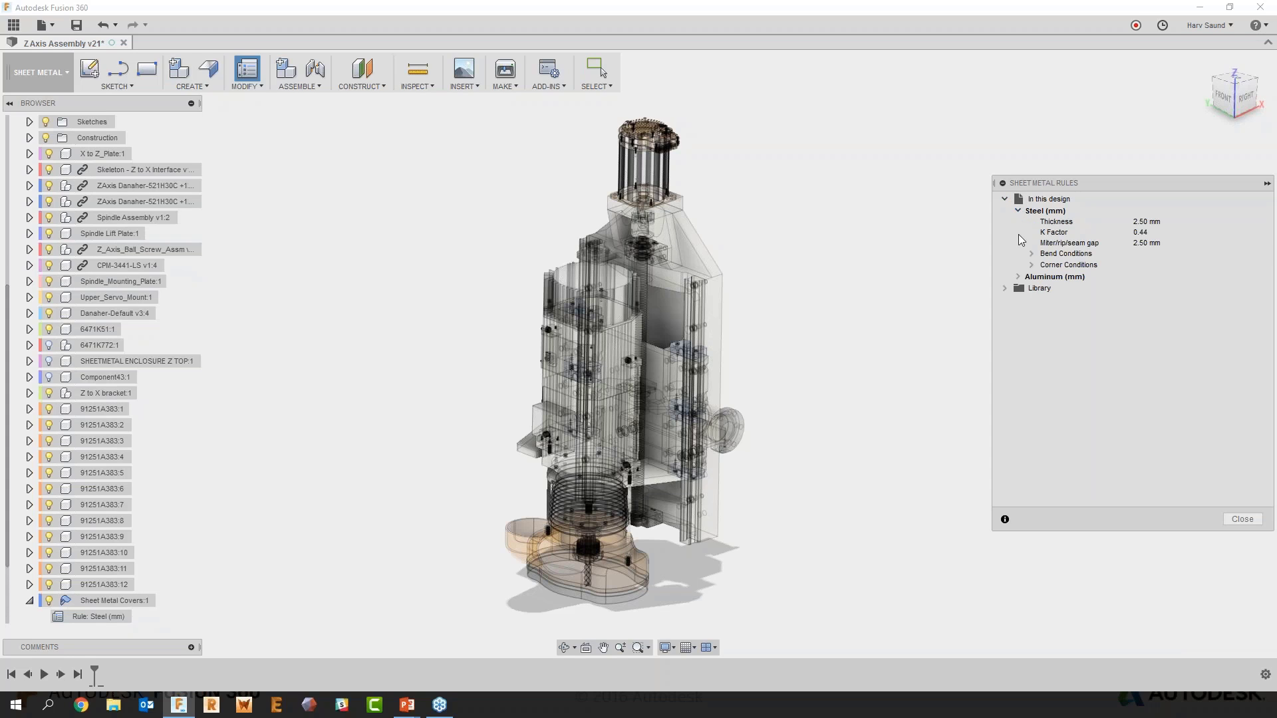
left_click(1018, 276)
left_click(1006, 343)
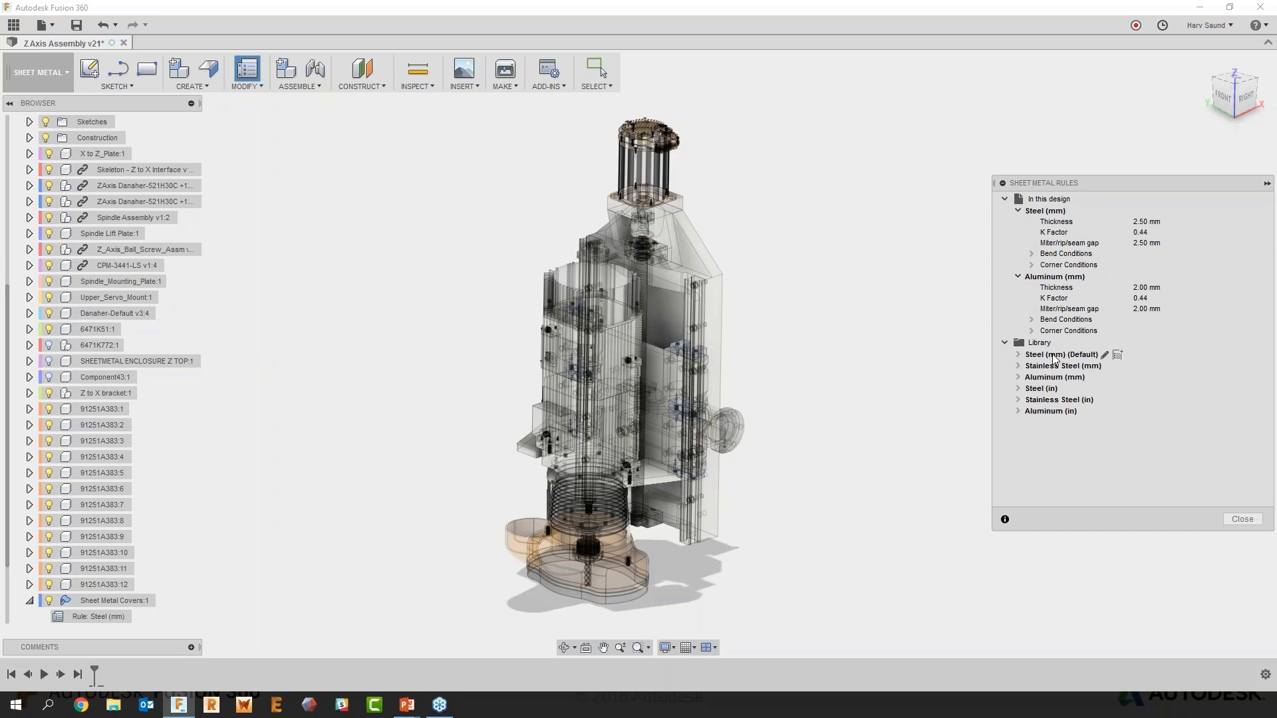
left_click(1117, 356)
left_click(1242, 518)
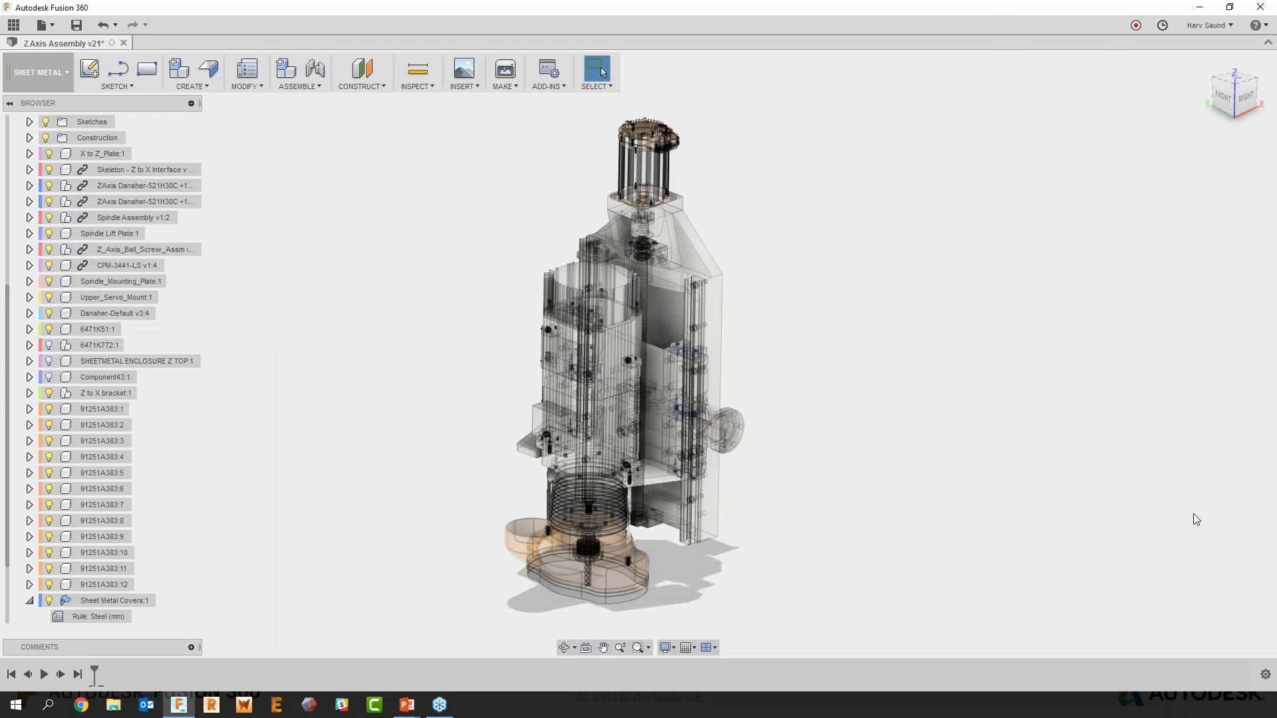
Make the Main Sheet Metal Start sketch visible and examine its outline around the assembly from above
scroll(133, 279, "up", 3)
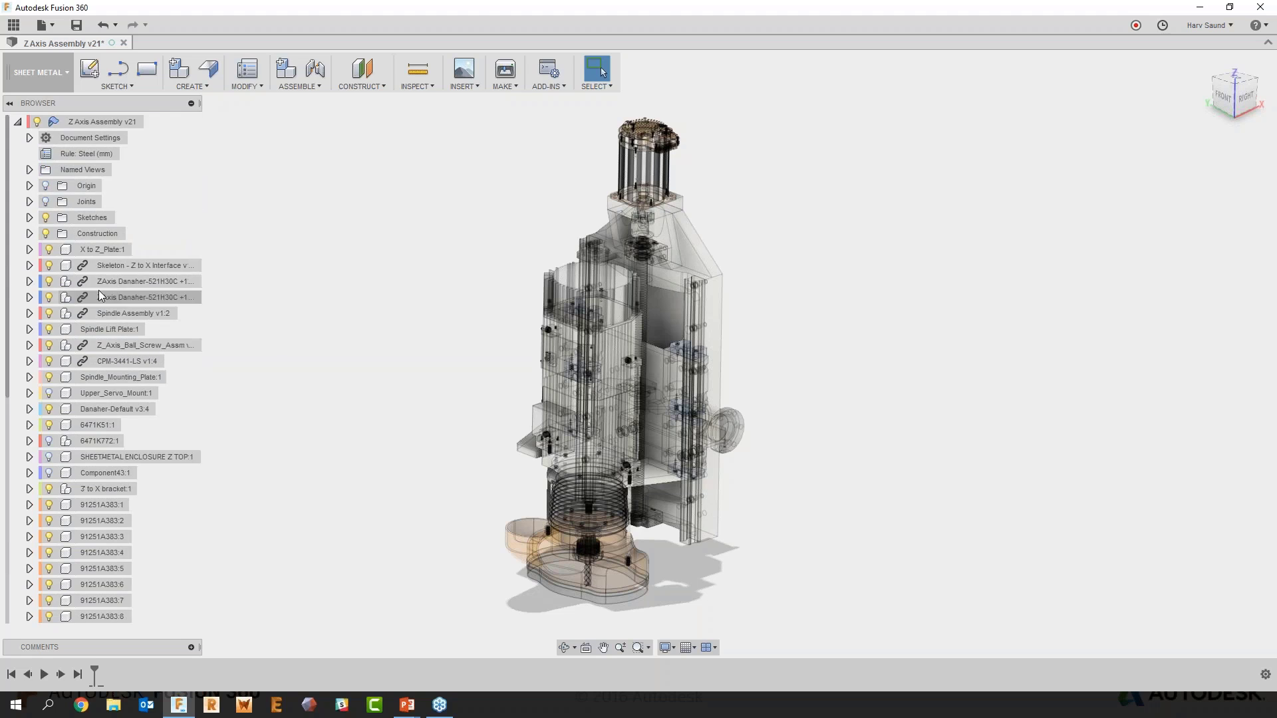
left_click(30, 218)
left_click(57, 233)
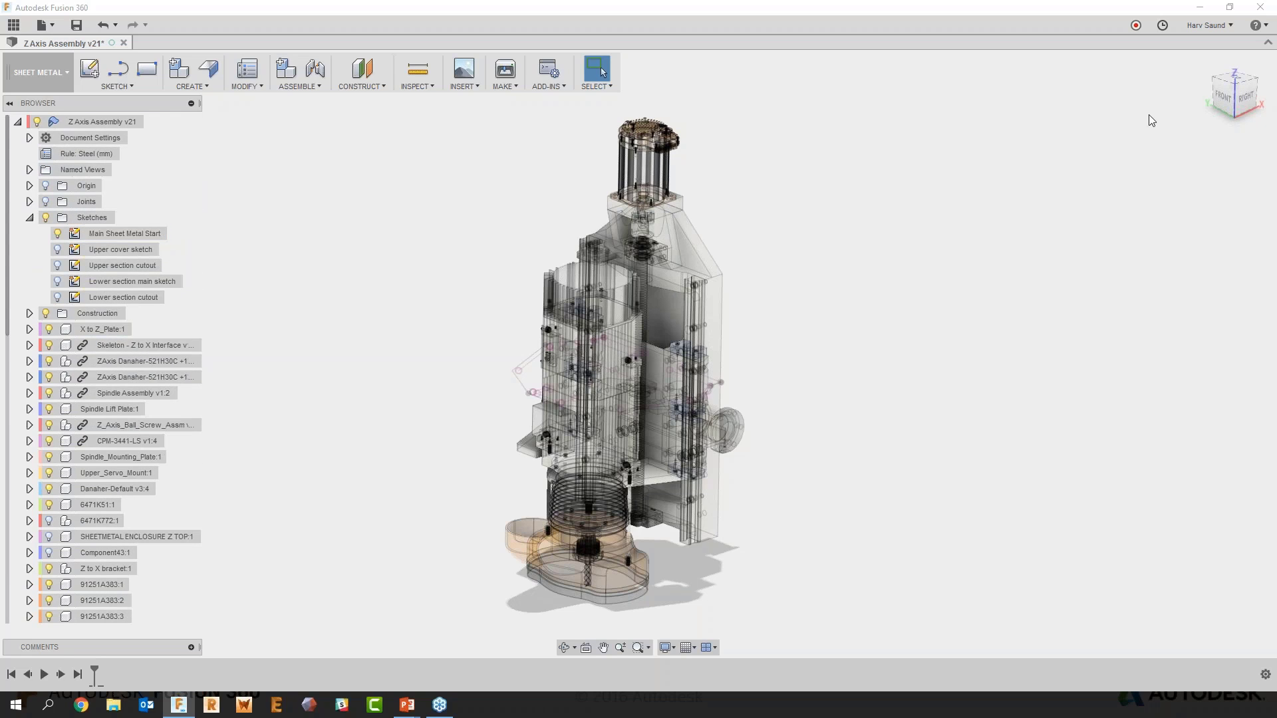
left_click(1225, 75)
left_click(1225, 76)
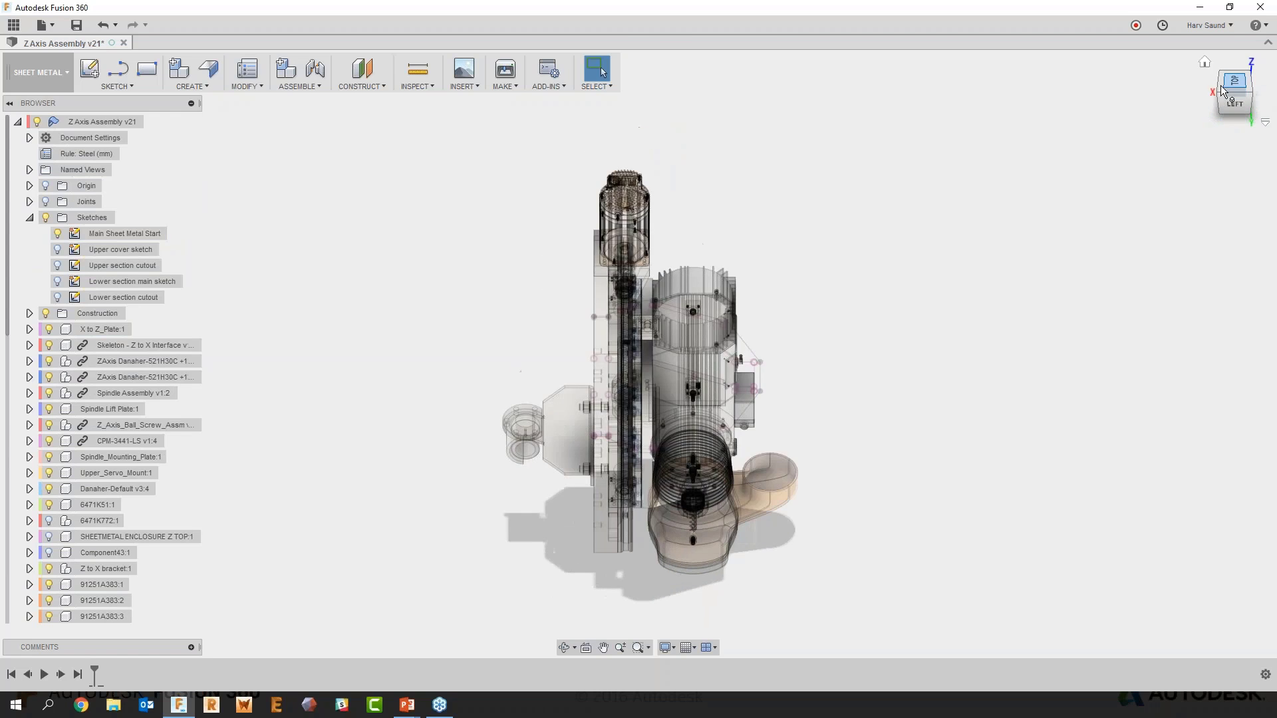
scroll(720, 349, "up", 4)
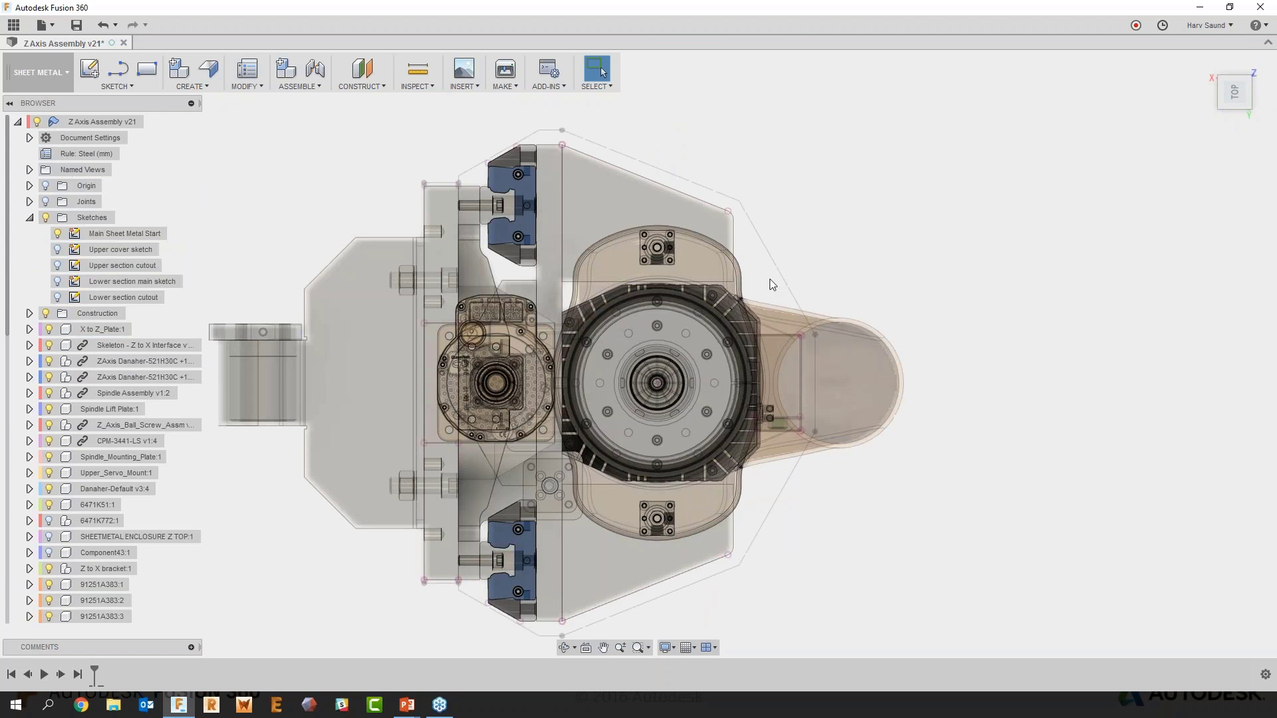
left_click(123, 233)
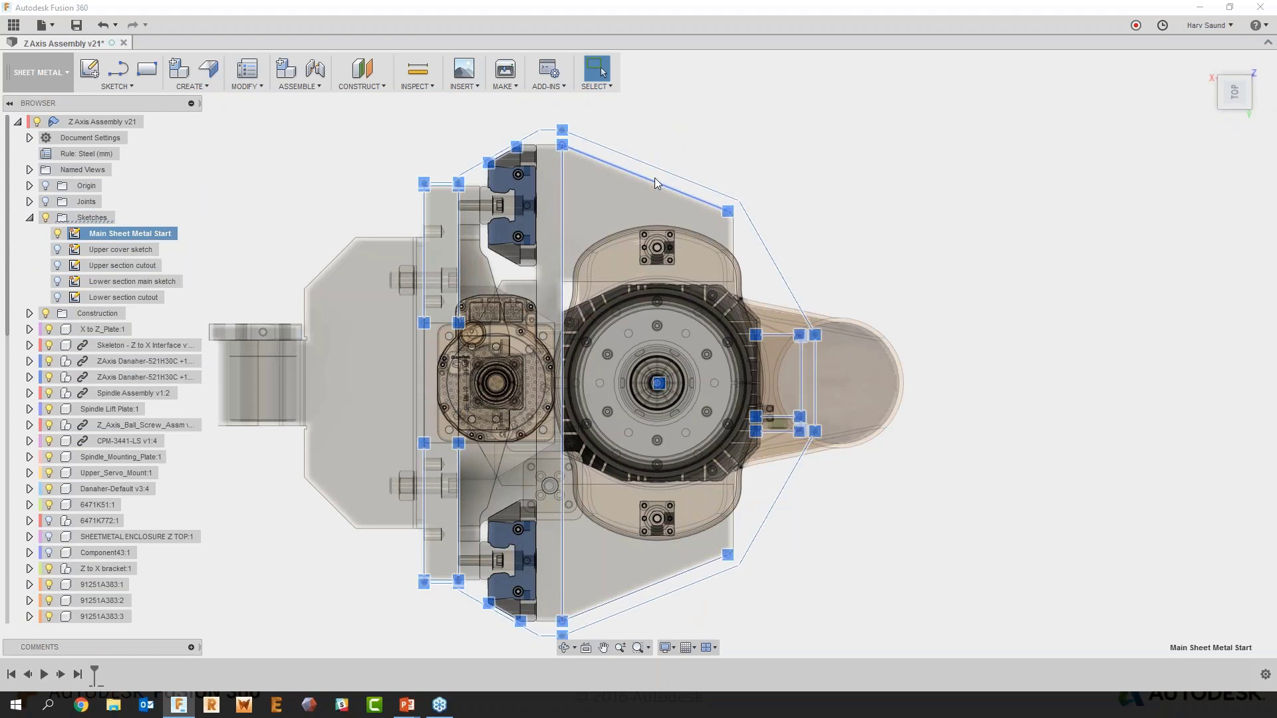
left_click(784, 178)
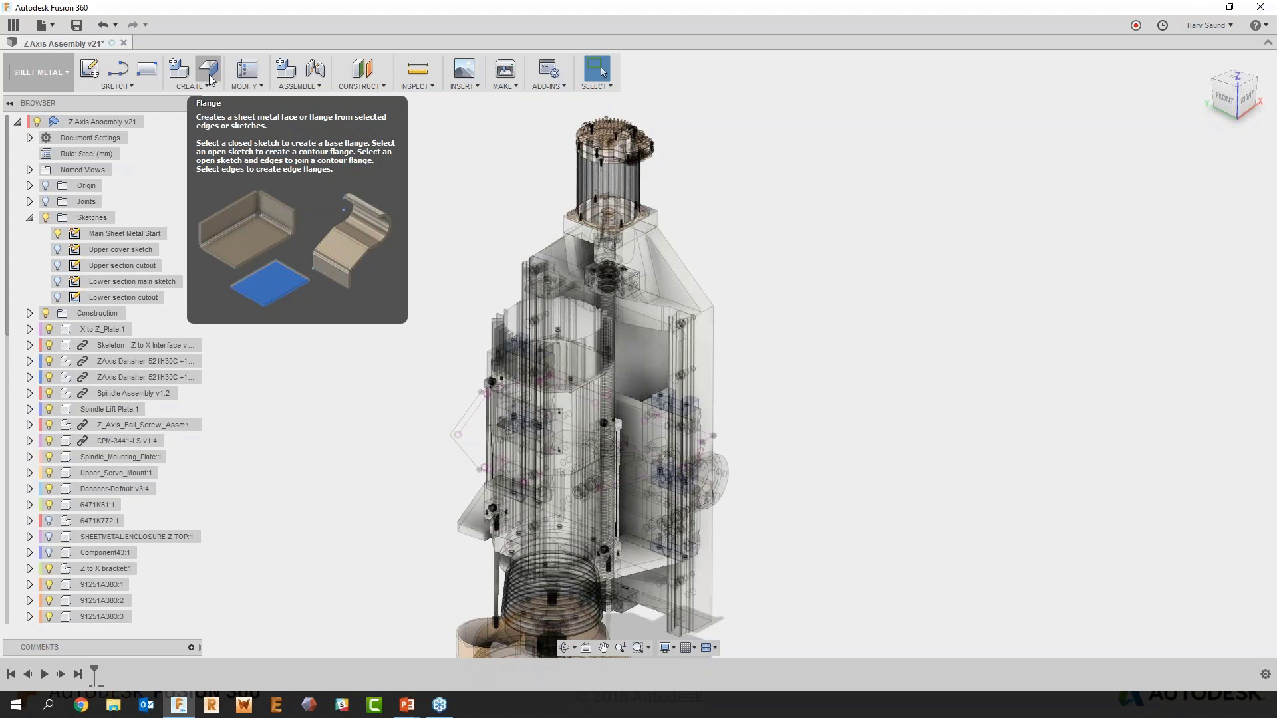
Create a contour flange from the open chain of the Main Sheet Metal Start sketch with a distance of -12.5 in
left_click(208, 70)
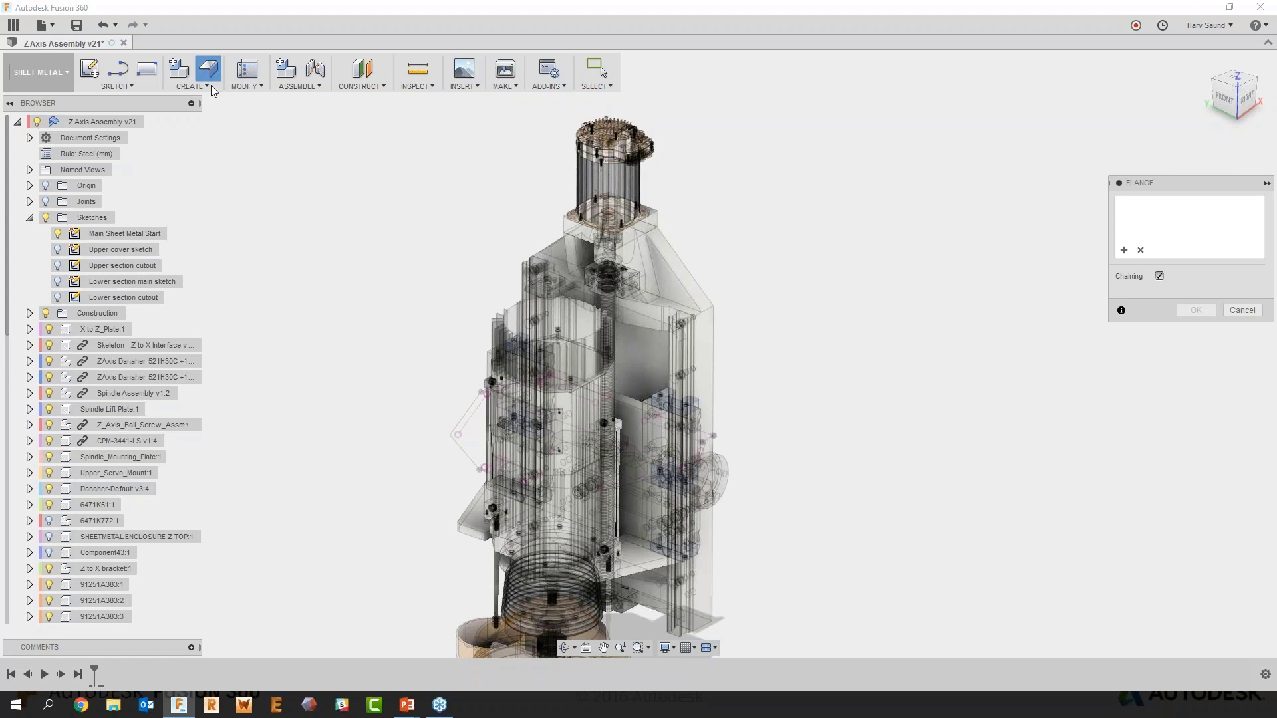
left_click(456, 447)
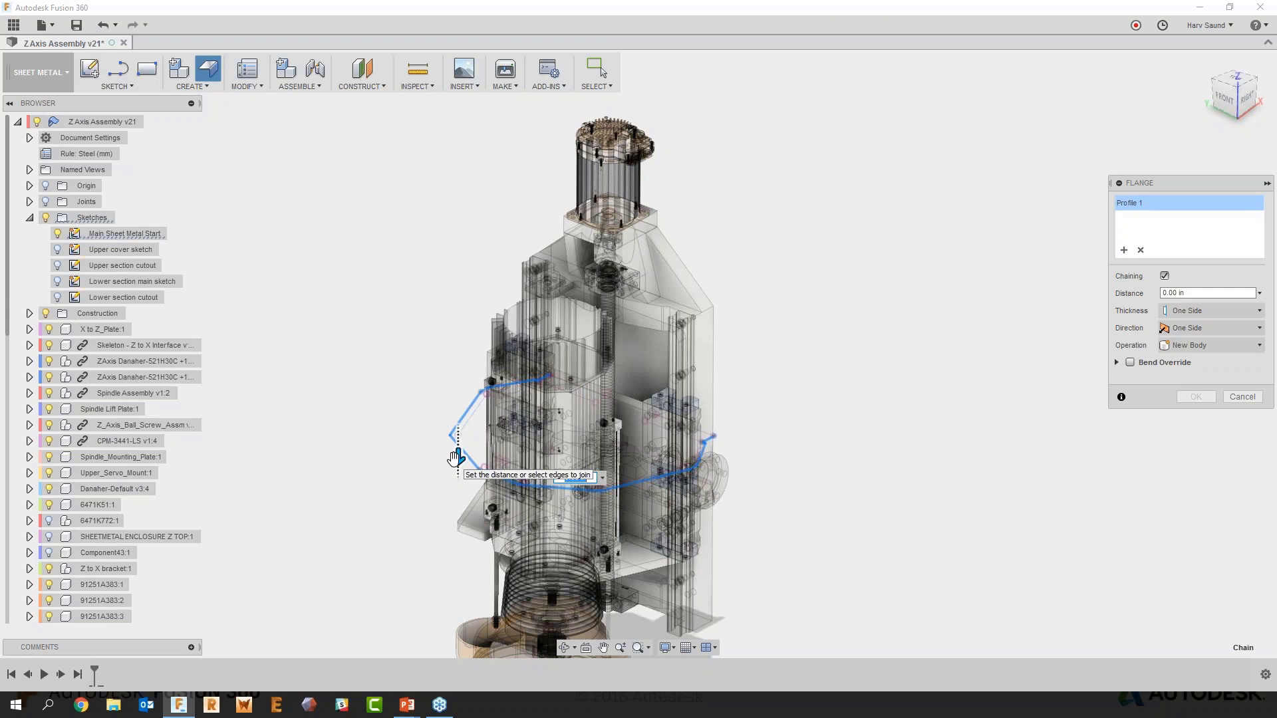
left_click_drag(456, 457, 458, 234)
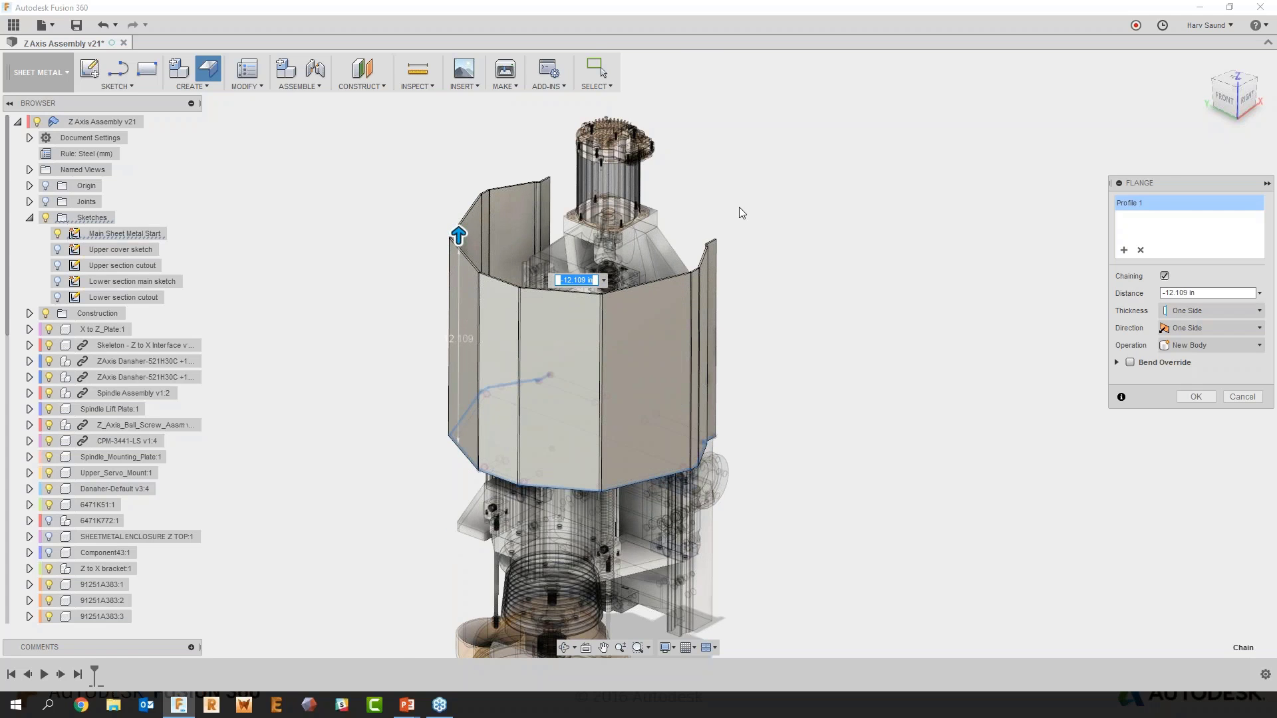
scroll(740, 206, "up", 5)
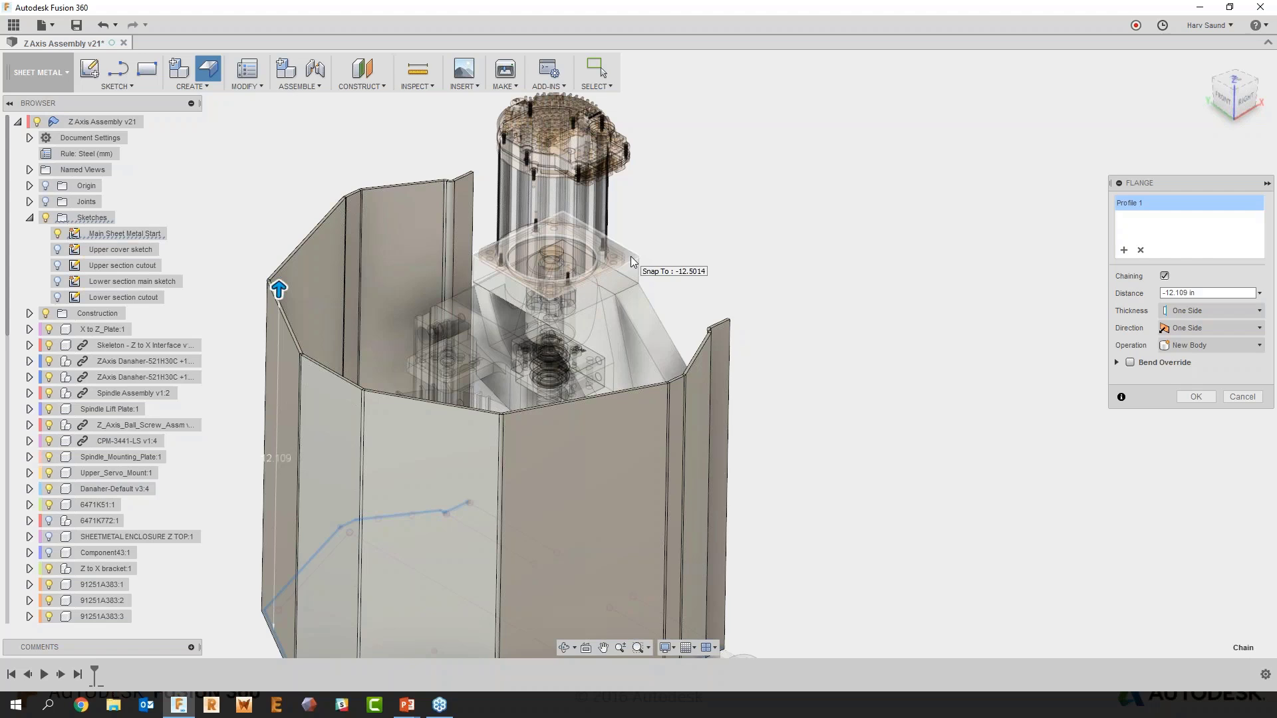
left_click(632, 258)
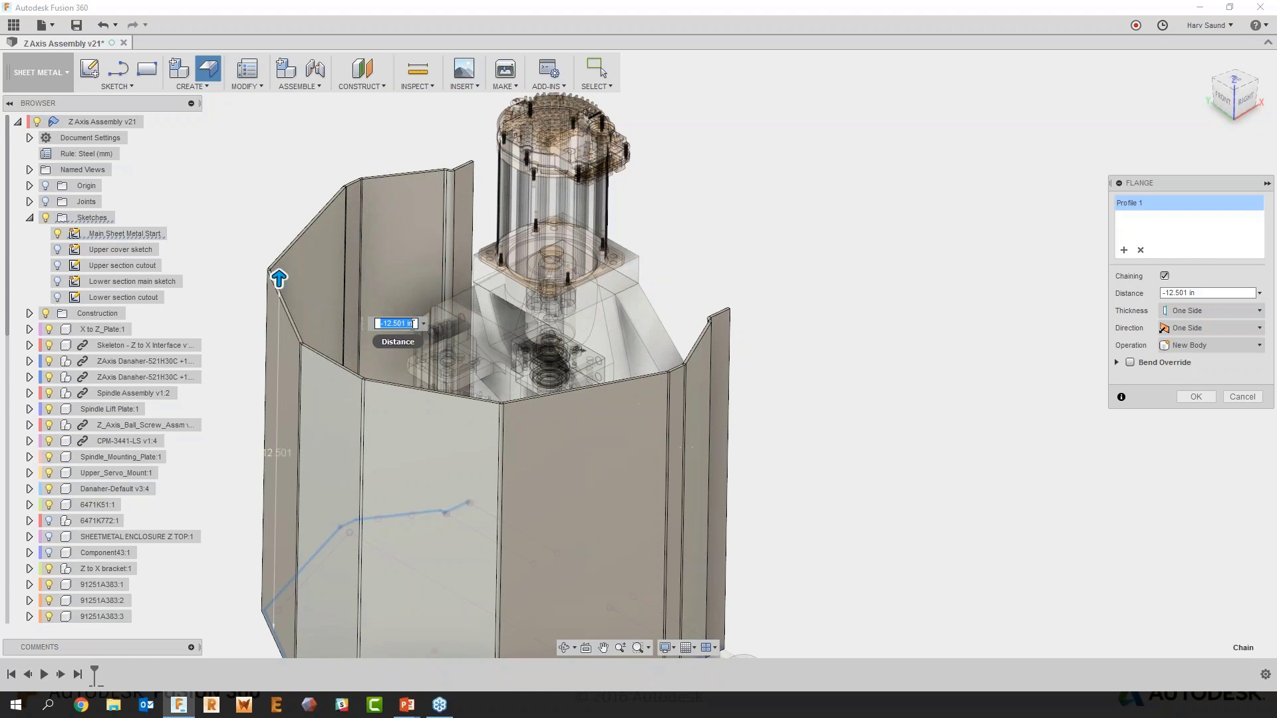
key("BackSpace")
type("-12.5")
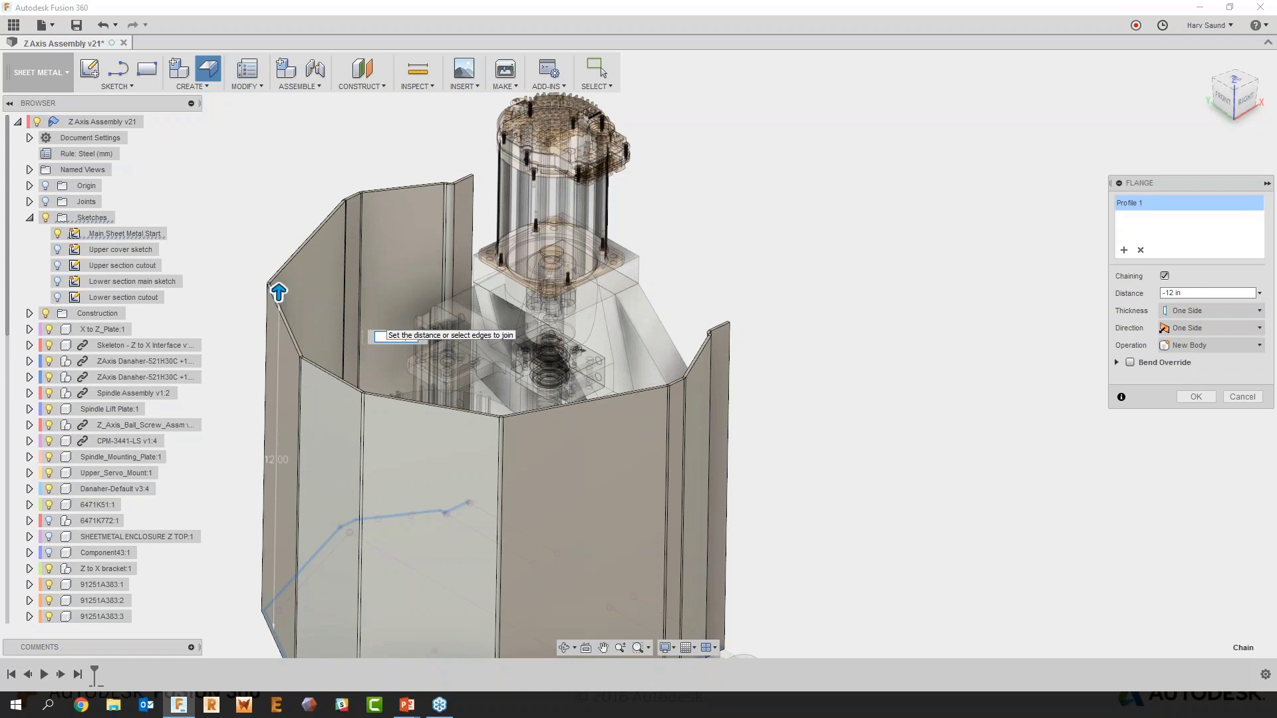
key("Return")
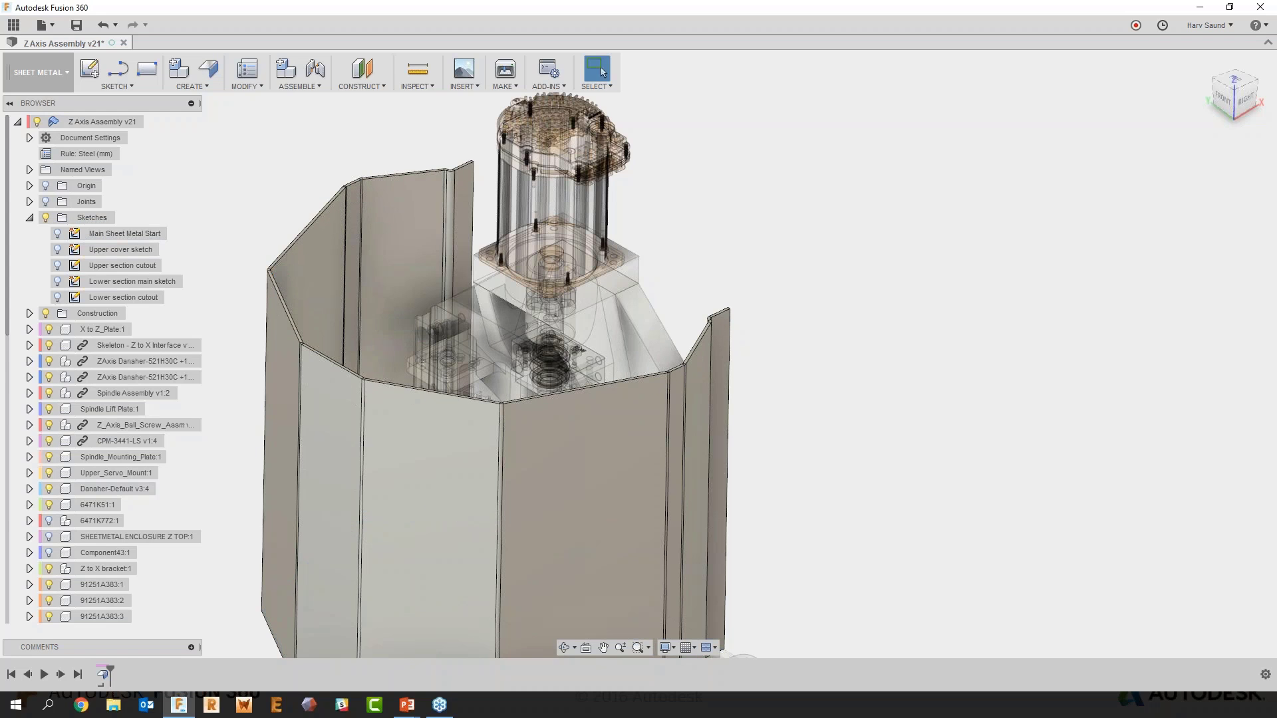
Edit the upper cover's contour flange and set its thickness to Other Side, checking the section up close from above
scroll(859, 370, "down", 4)
middle_click_drag(833, 357, 811, 335, "shift")
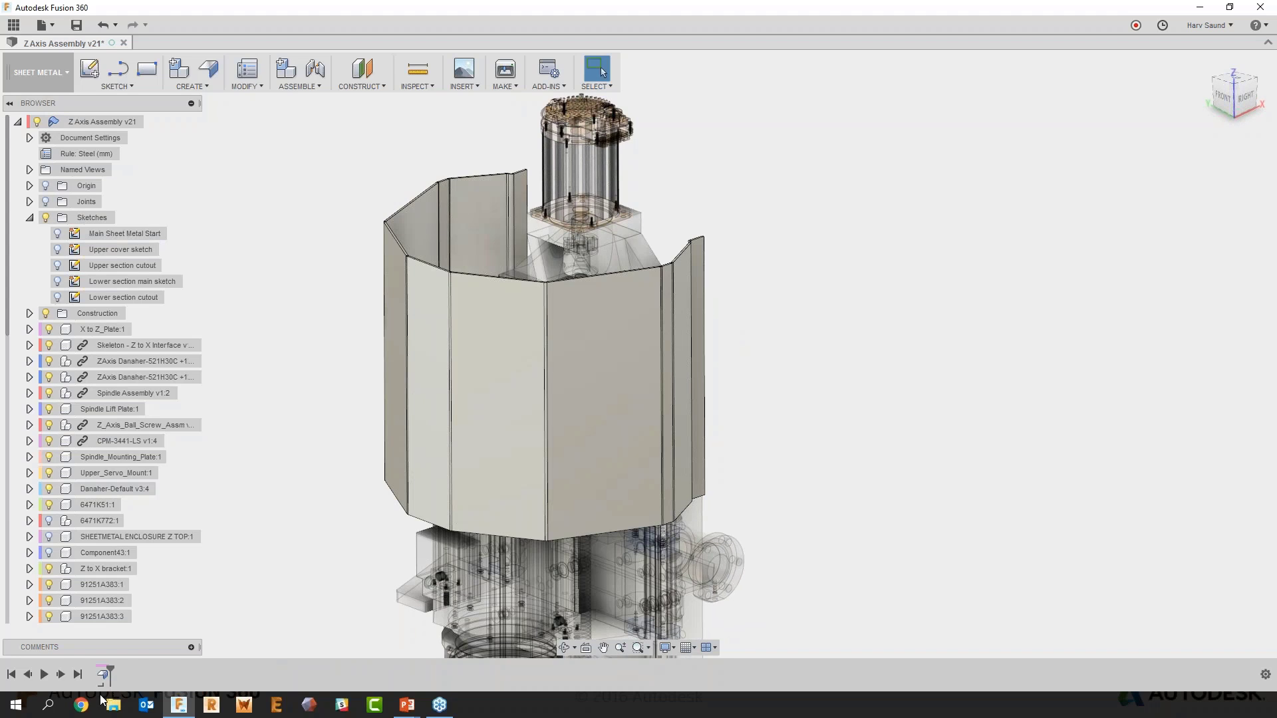
right_click(102, 673)
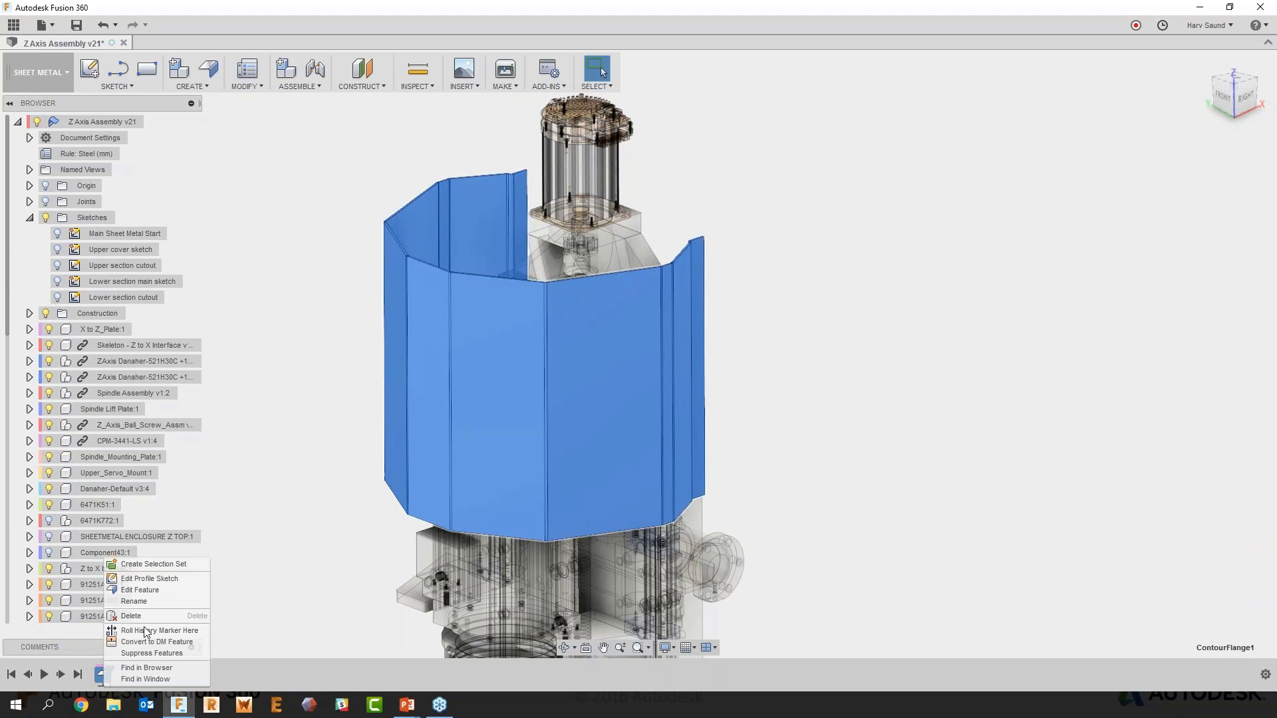
left_click(158, 588)
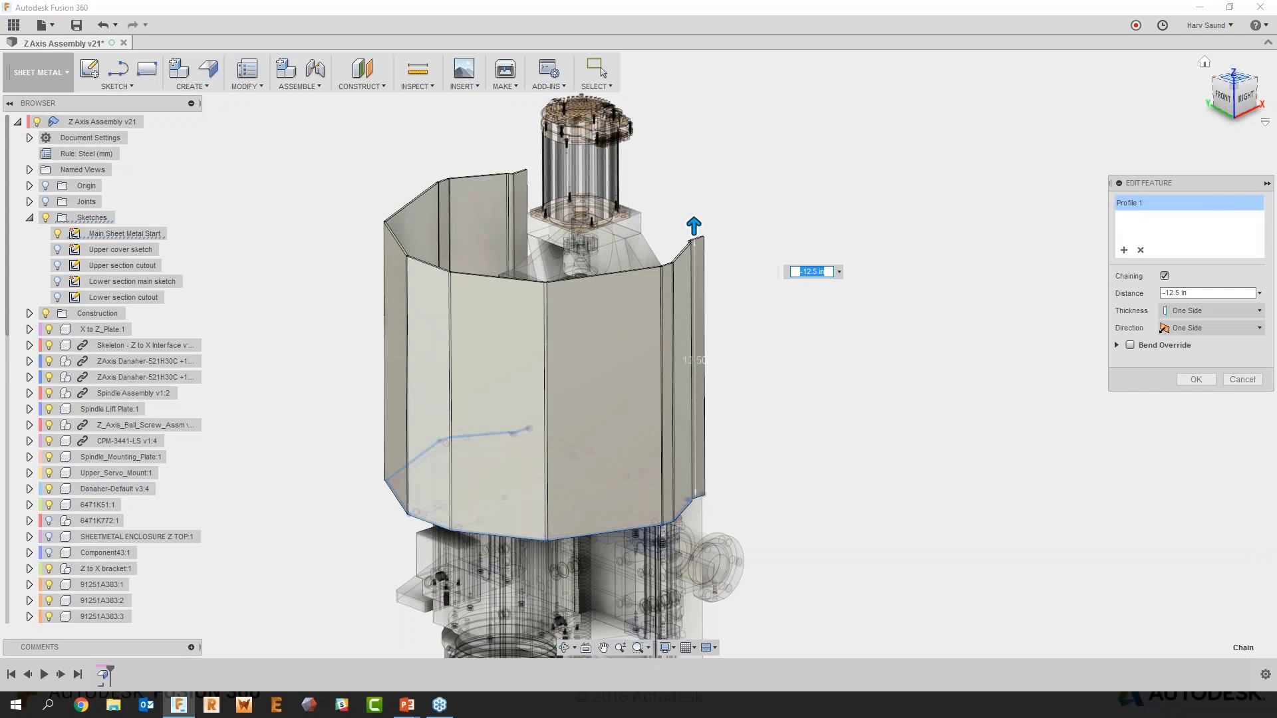
left_click(1232, 80)
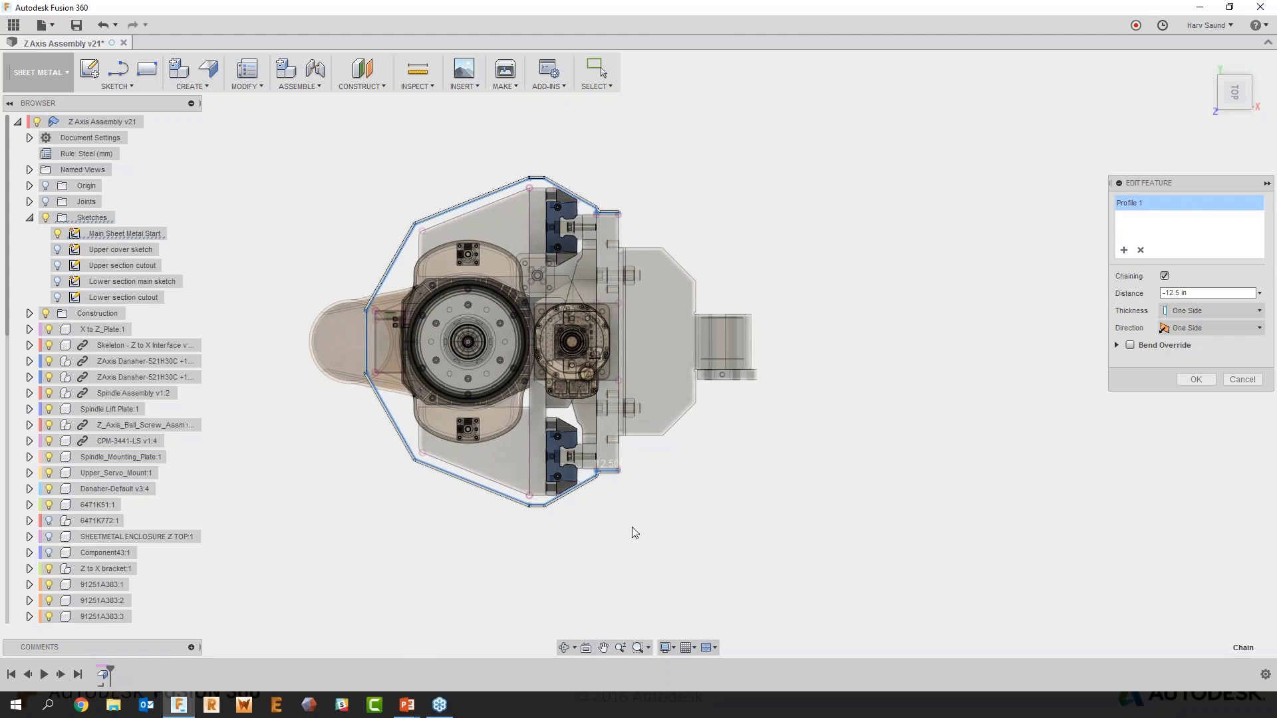
scroll(592, 505, "up", 5)
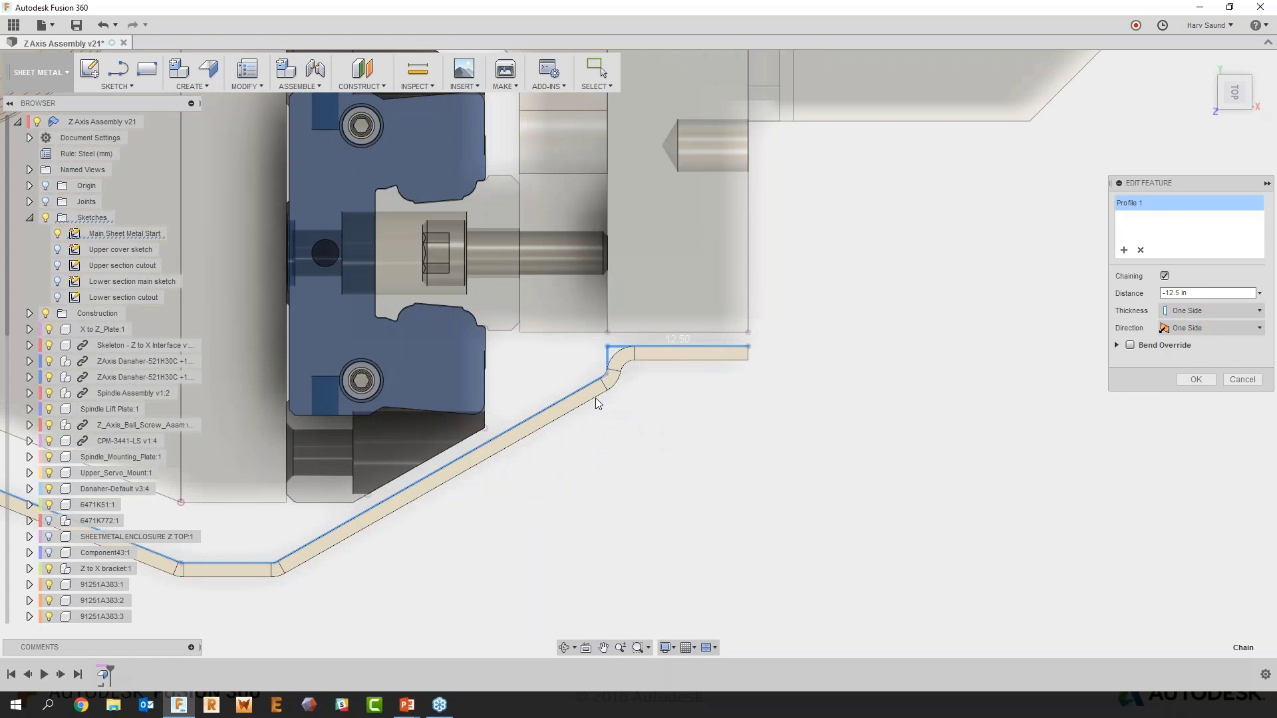
left_click(1204, 311)
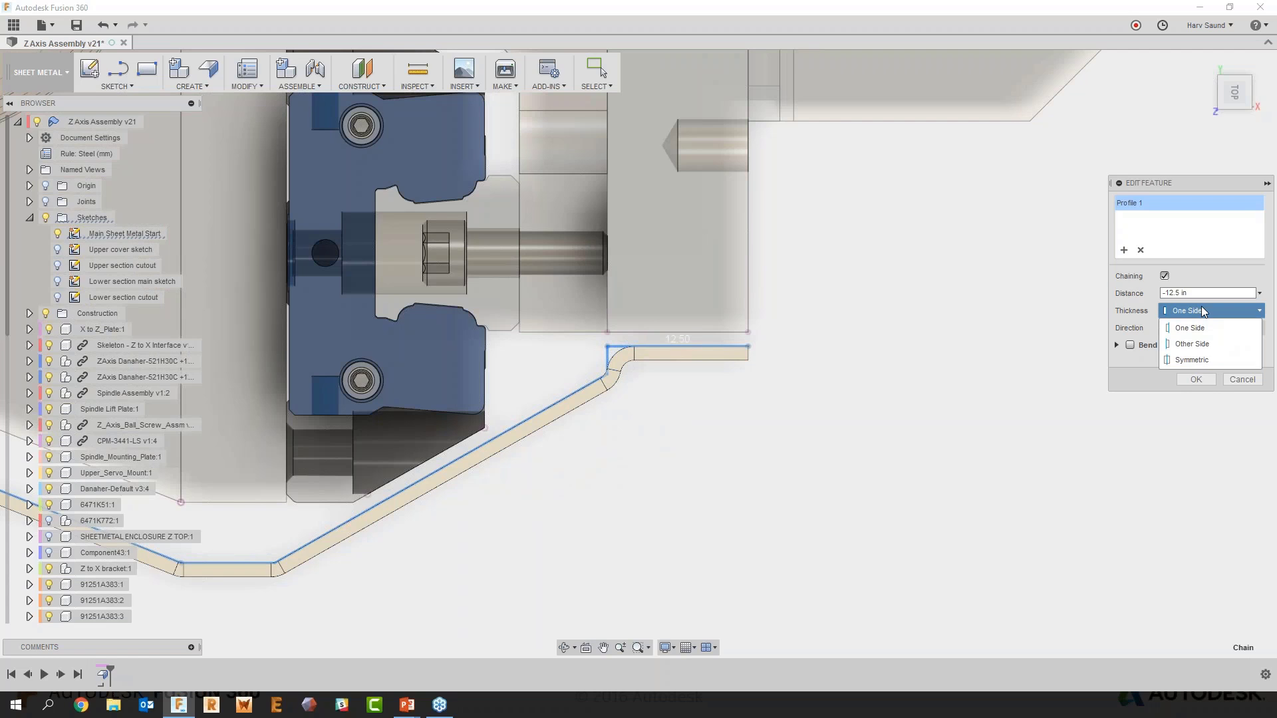
left_click(1211, 343)
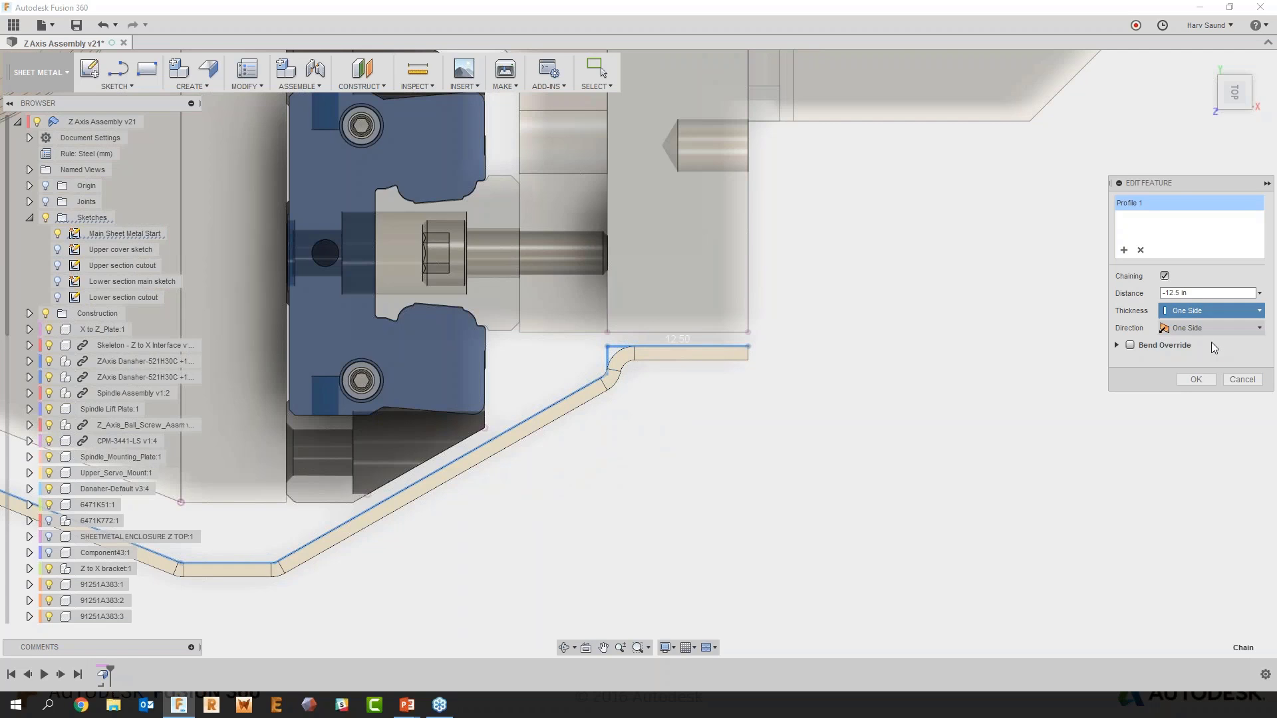
Try the Symmetric thickness on the contour flange and return it to Other Side
left_click(1208, 310)
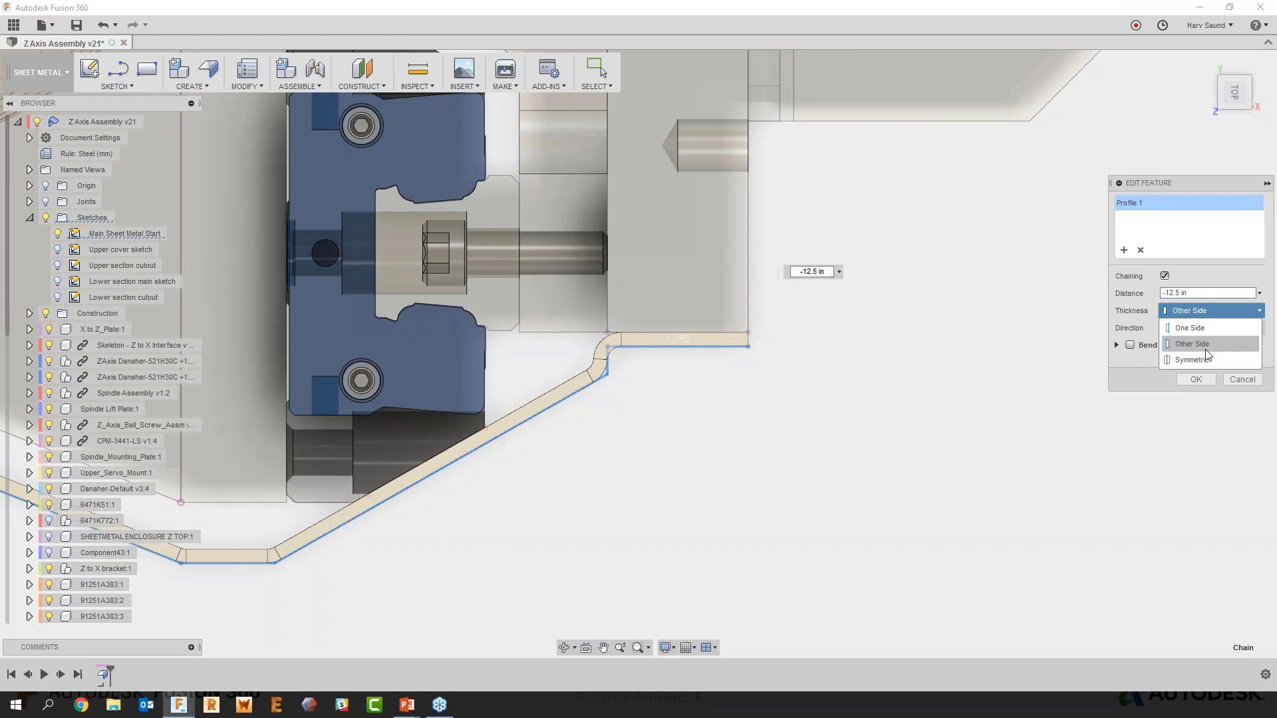
left_click(1205, 360)
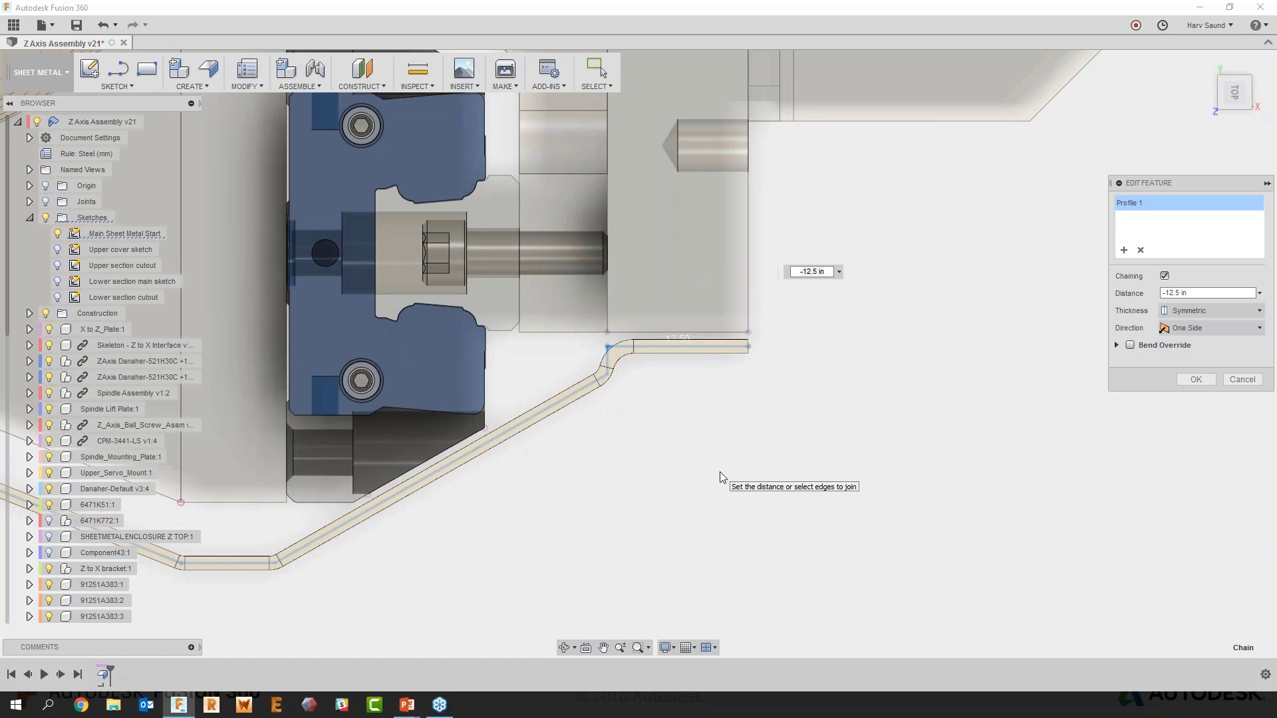
left_click(1211, 310)
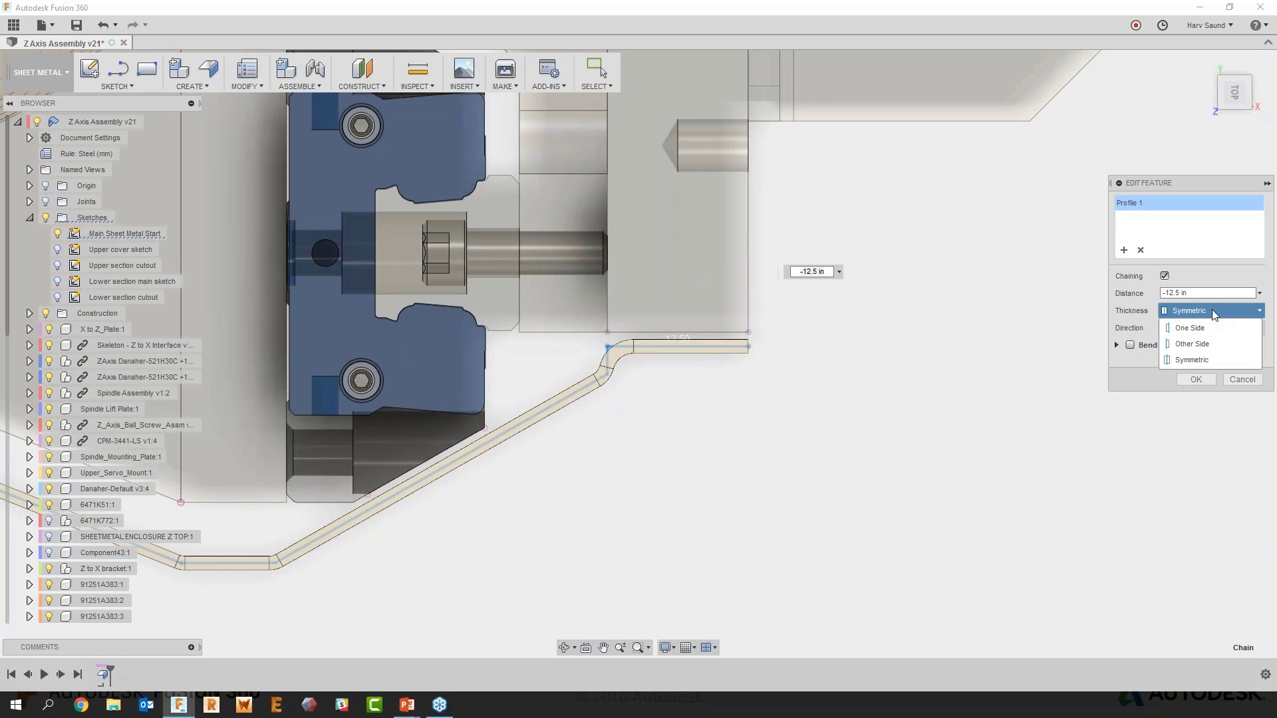
left_click(1208, 328)
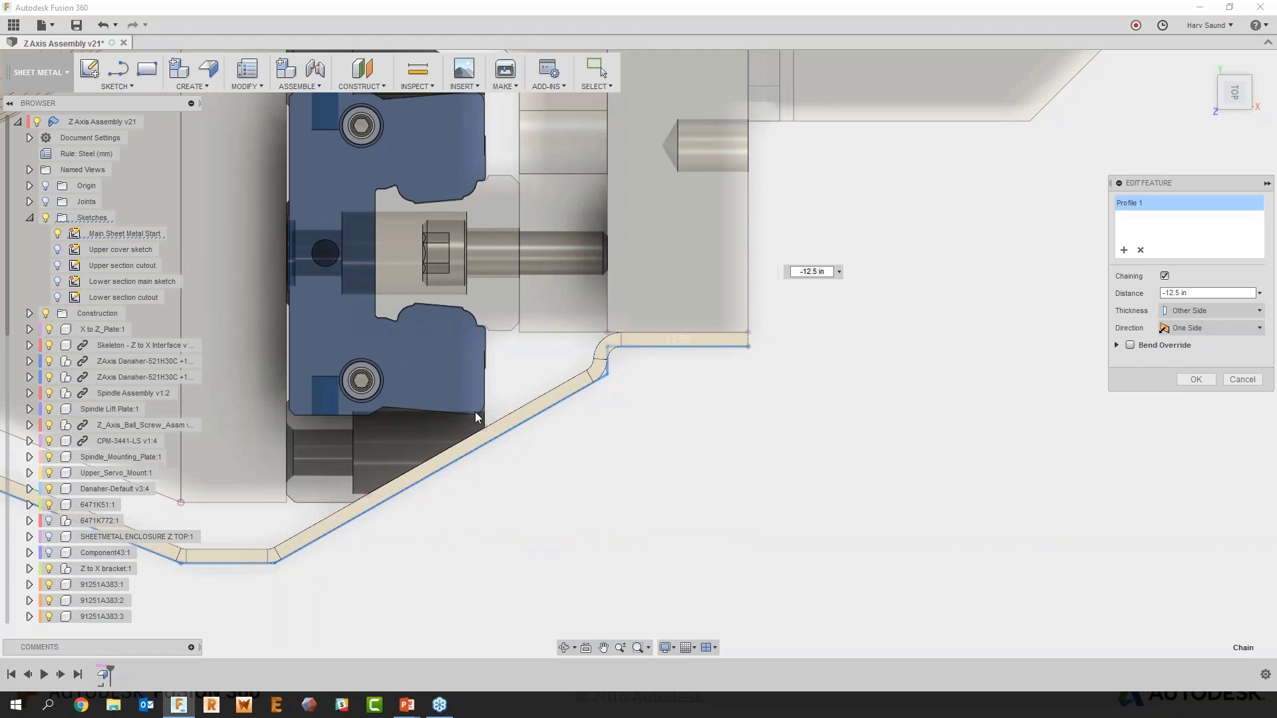
Show the contour flange's bend override settings, leave the override off and accept the edit
left_click(1118, 346)
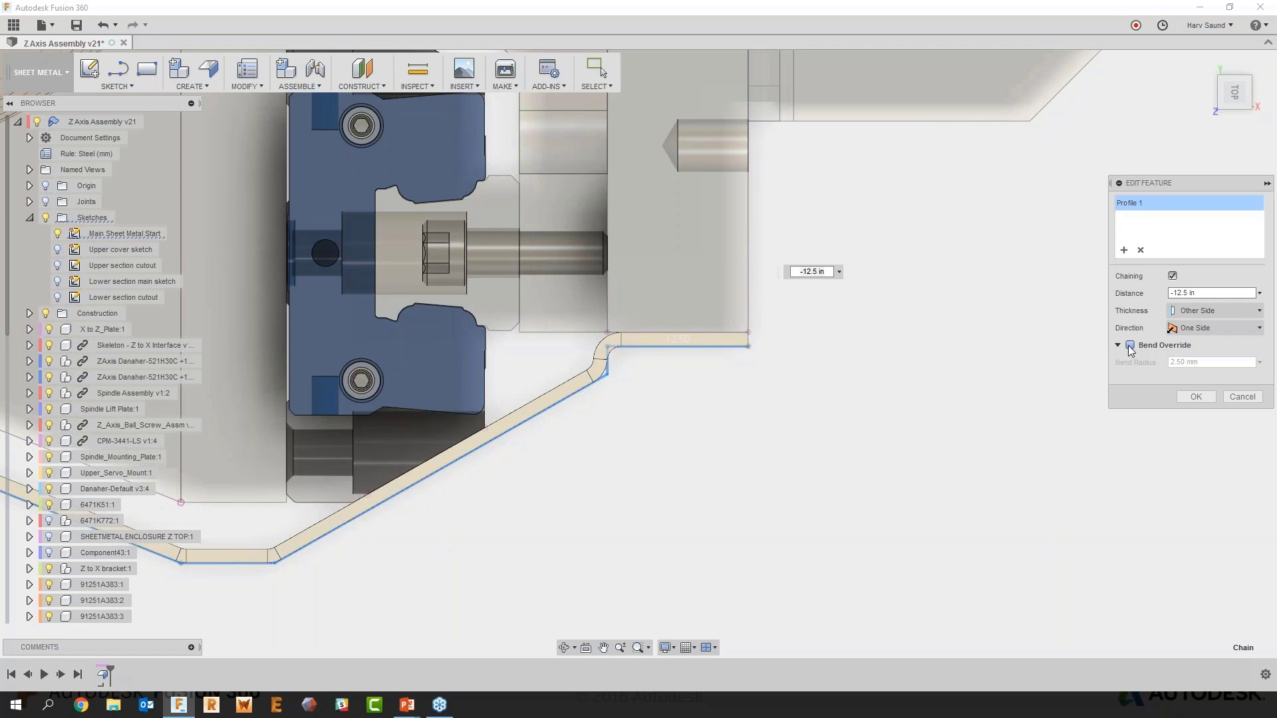
left_click(1201, 329)
left_click(1201, 328)
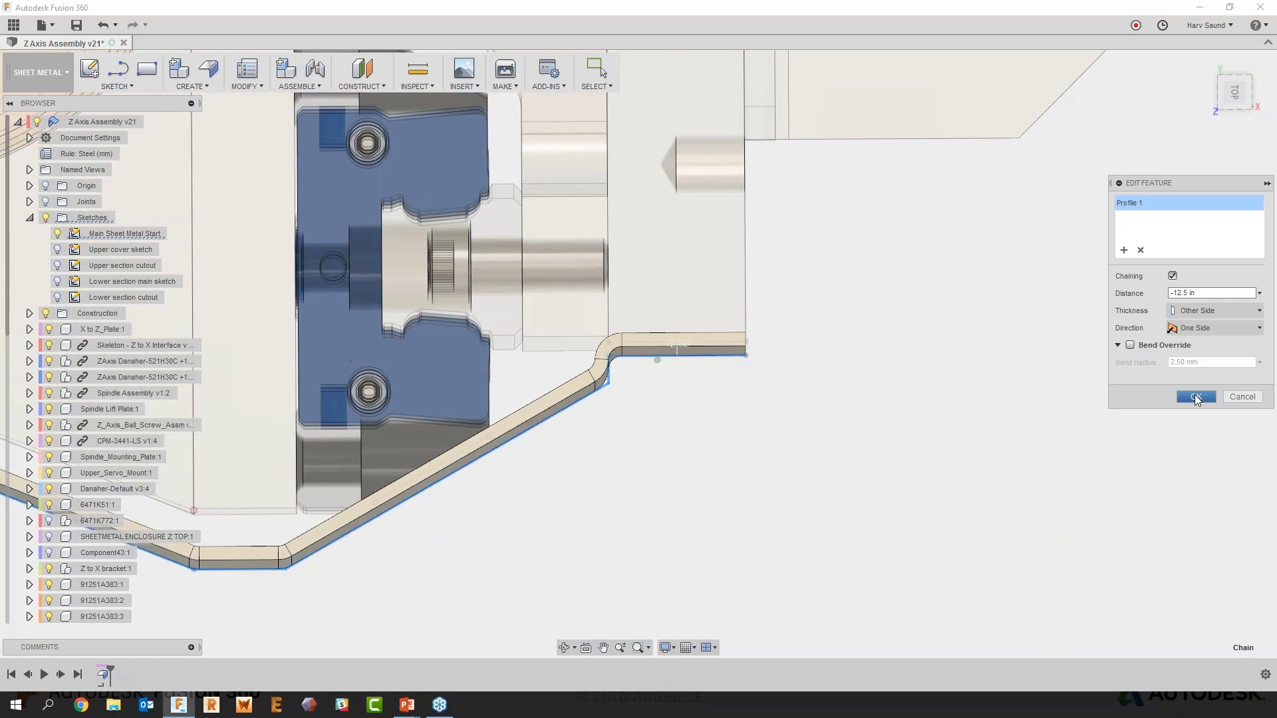
left_click(1195, 396)
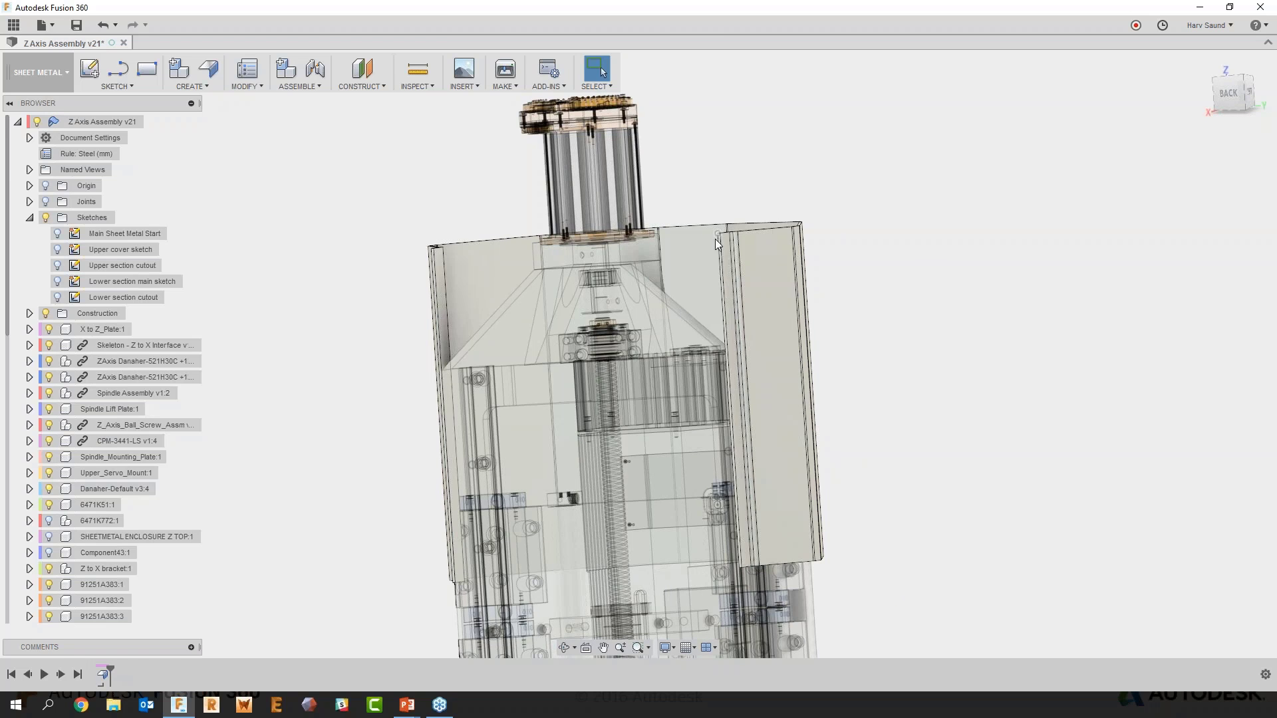
Start a flange on the two vertical end edges of the cover's open back, about 2.04 in high
middle_click_drag(720, 254, 844, 240, "shift")
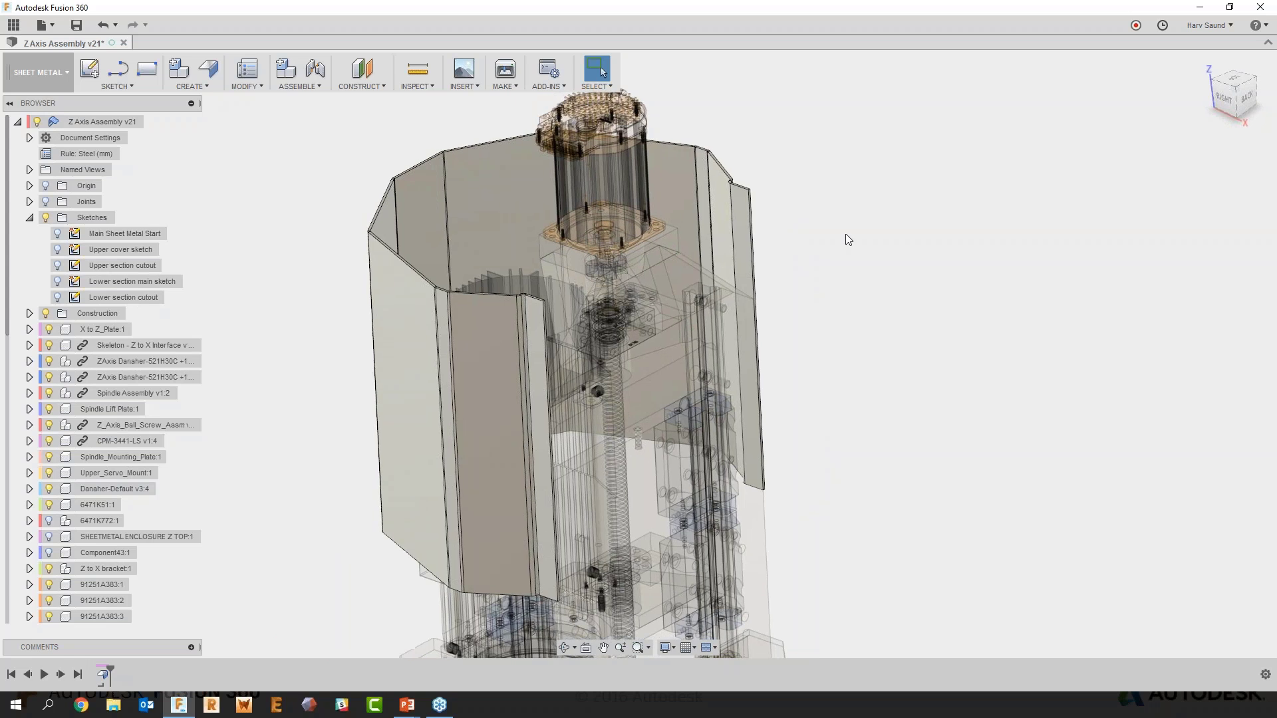
right_click(844, 240)
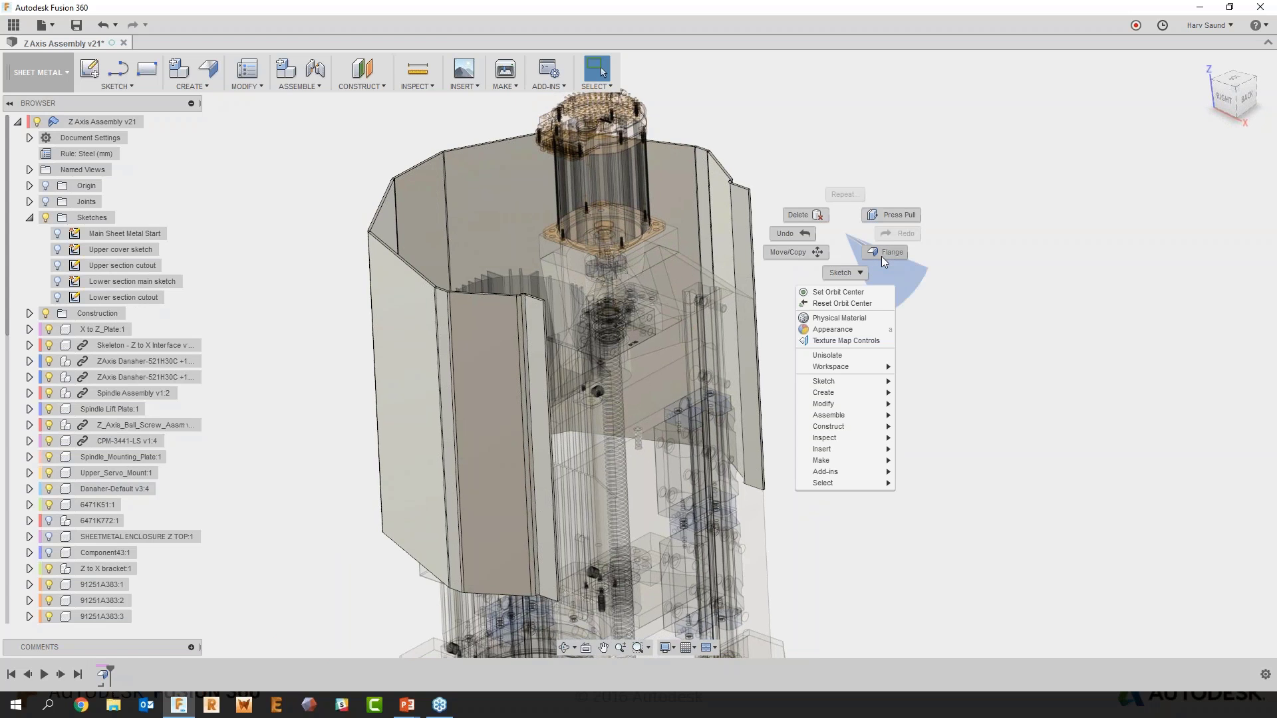
left_click(884, 253)
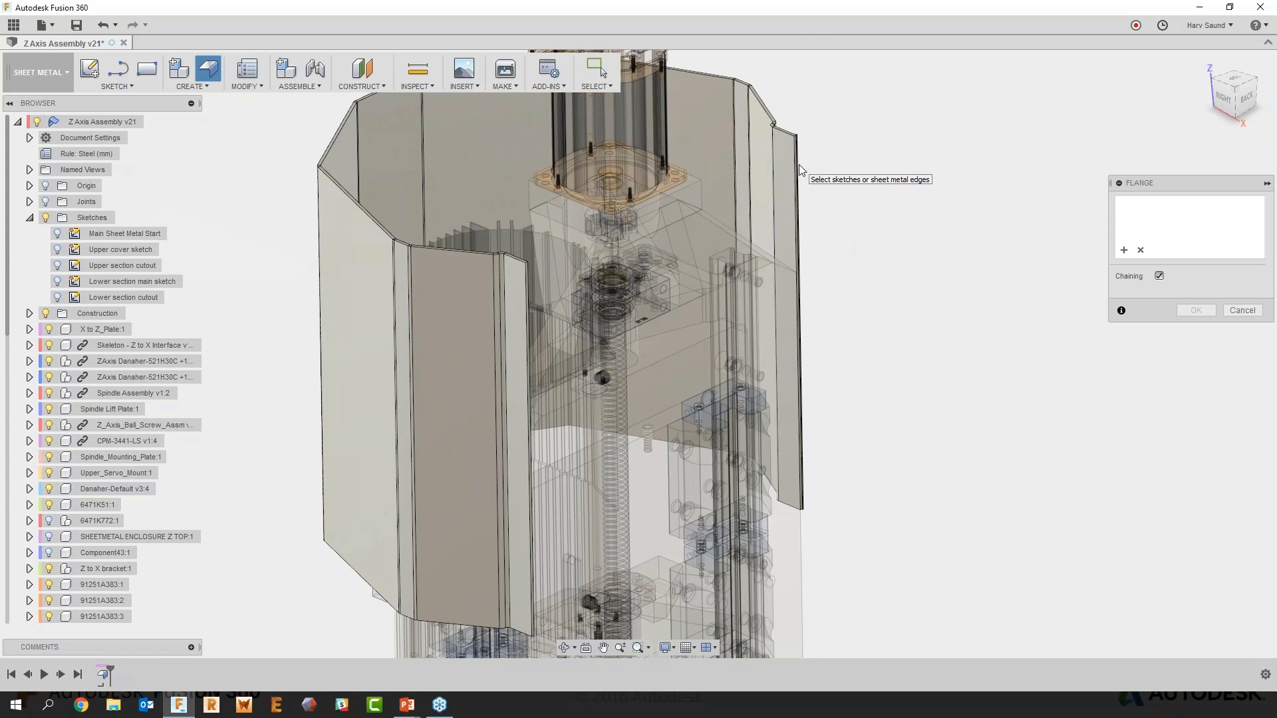
left_click(800, 165)
left_click(525, 318)
middle_click_drag(526, 318, 464, 388, "shift")
left_click_drag(475, 327, 431, 310)
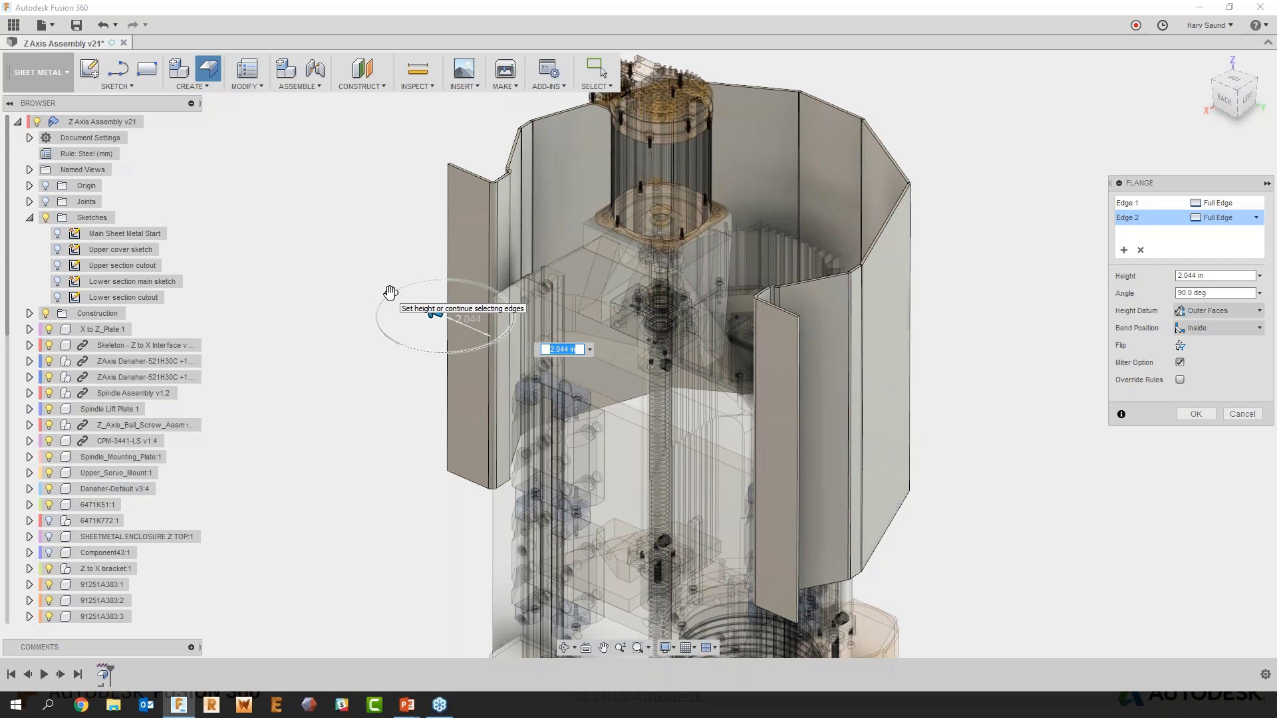
Set the angle of the two edge flanges to -90 deg and their height to 4 in
left_click_drag(385, 293, 591, 379)
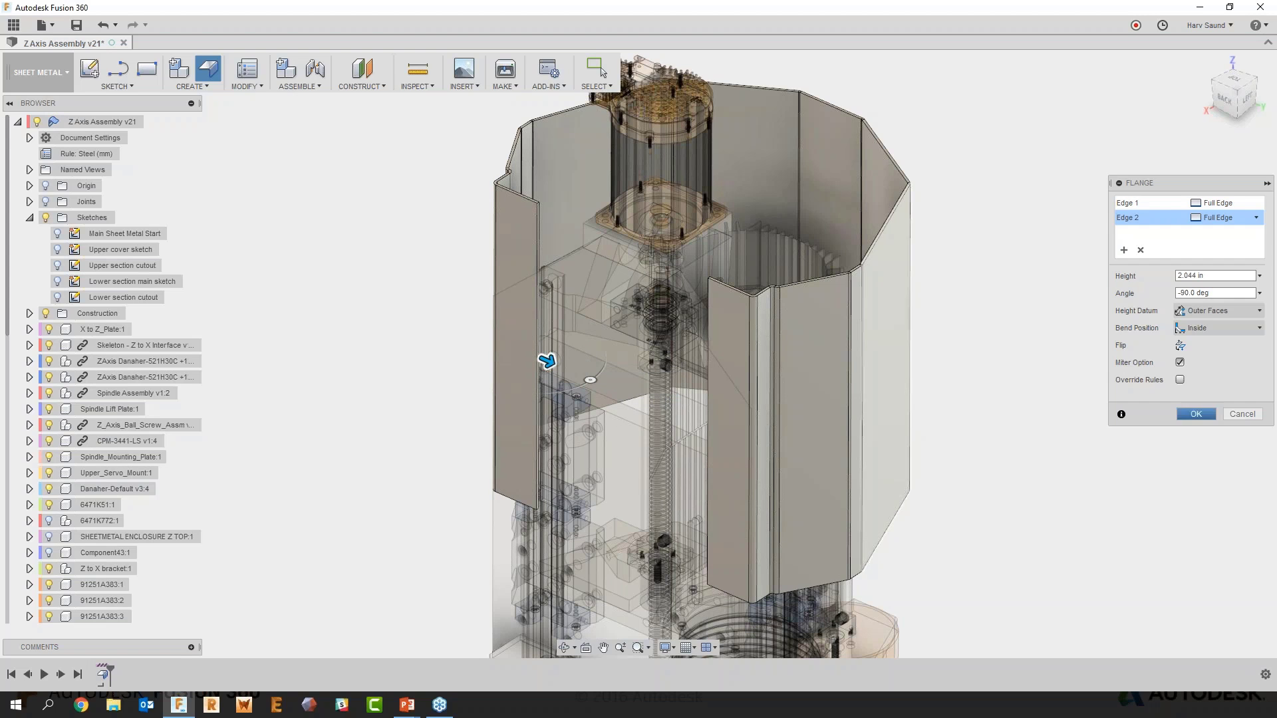
left_click_drag(546, 362, 570, 370)
type("4")
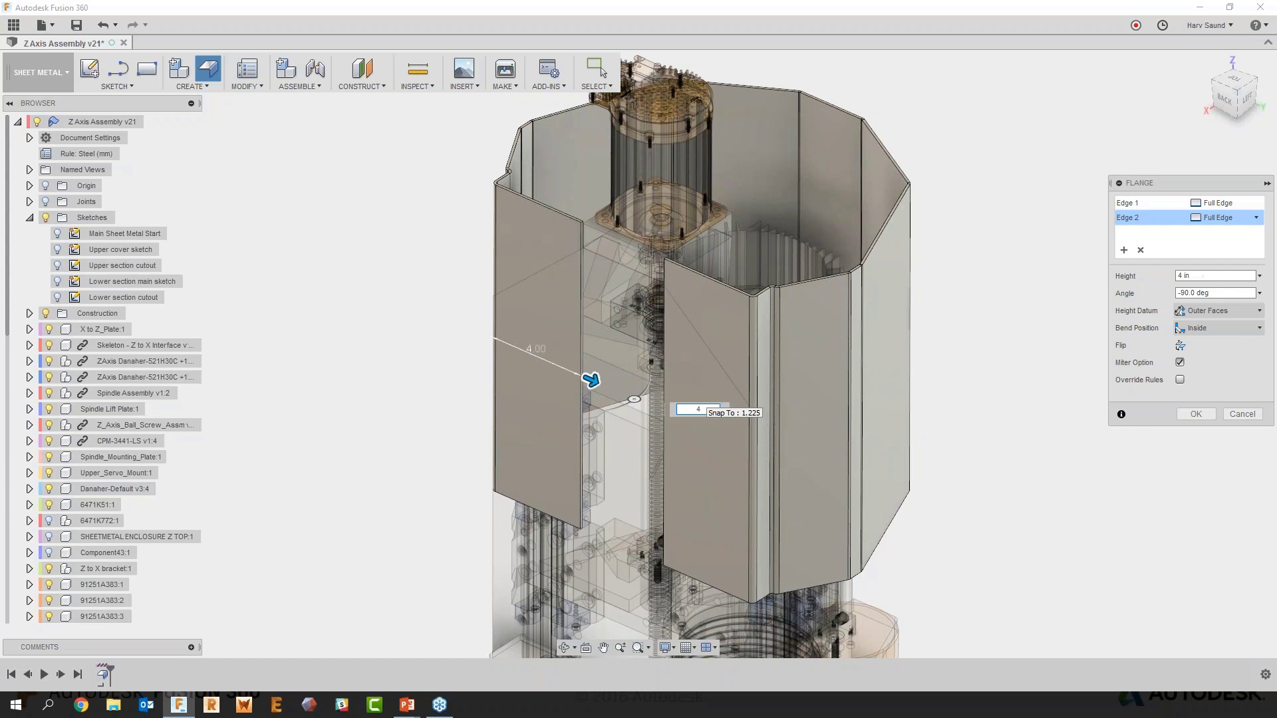
Review the bend position and height datum options and examine the gap between the two flanges from the back
left_click(1231, 328)
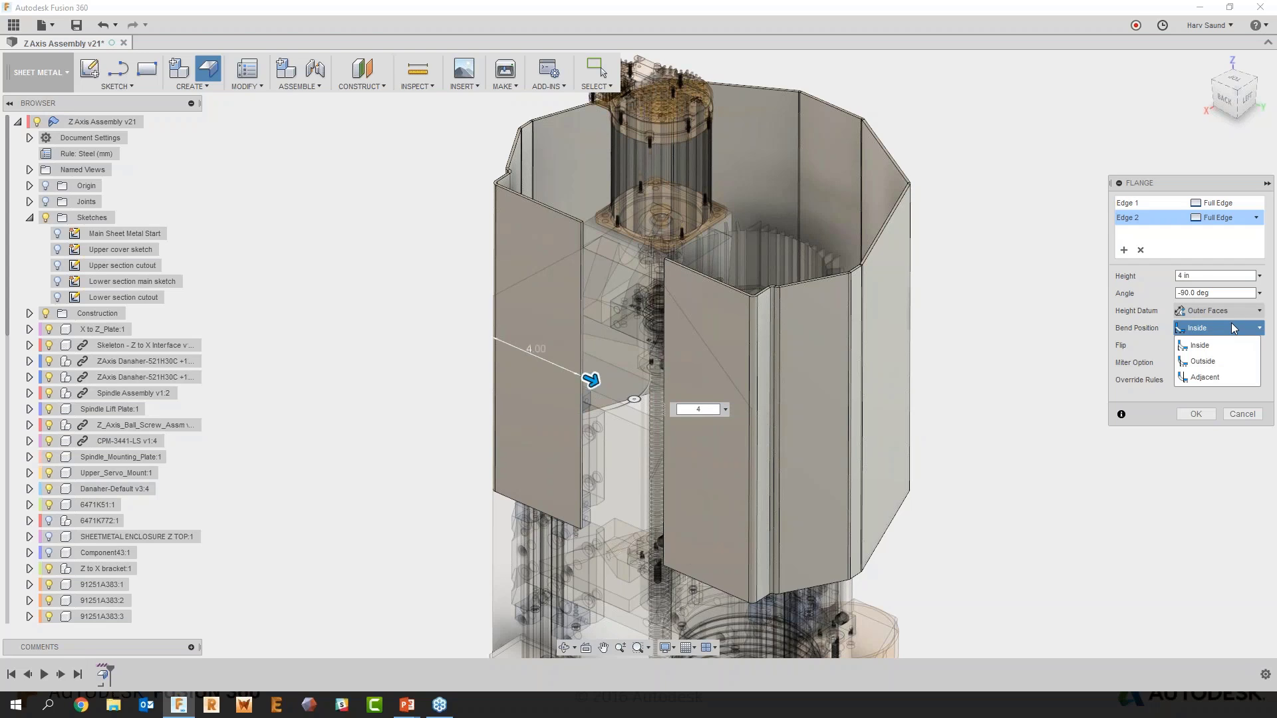
left_click(1231, 322)
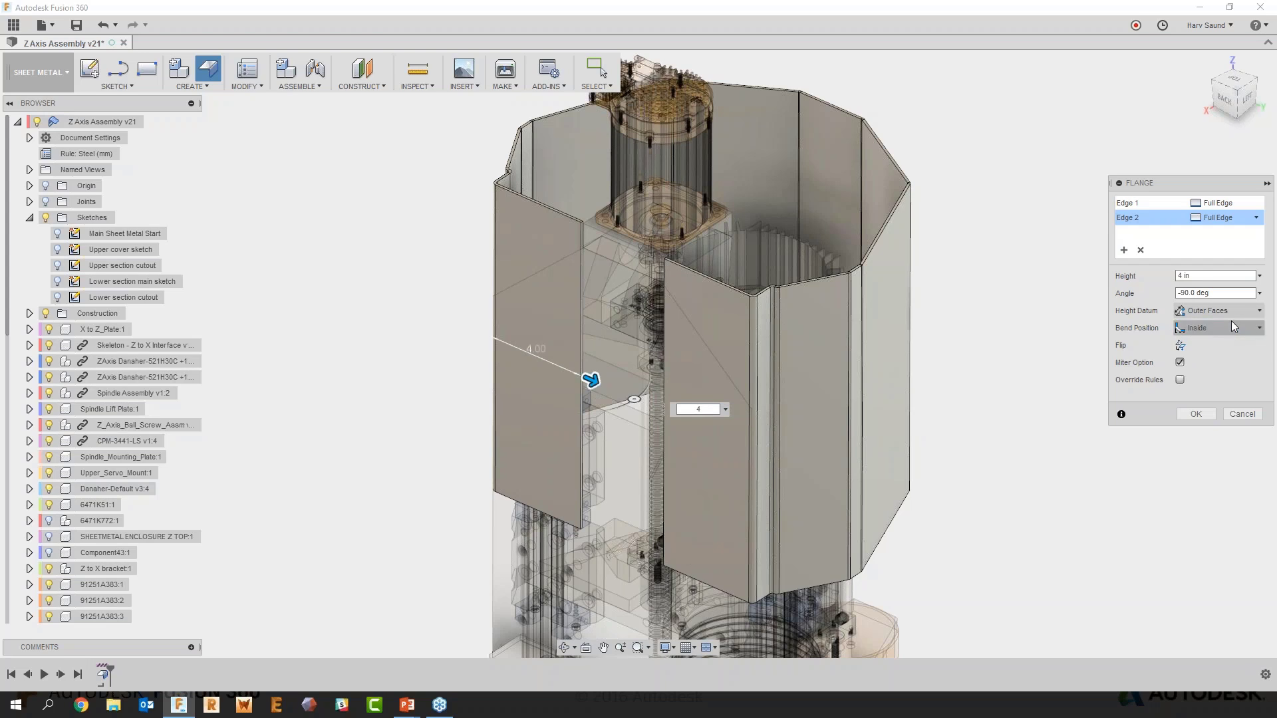
left_click(1227, 313)
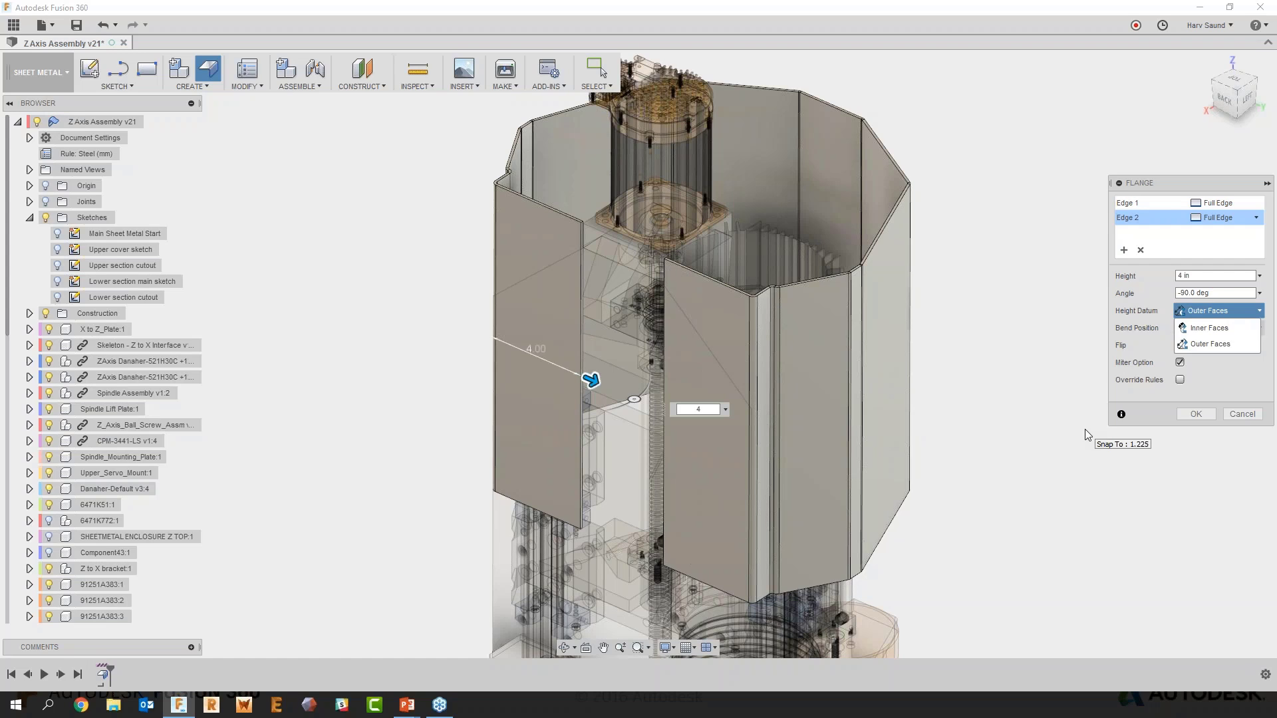
left_click(1220, 97)
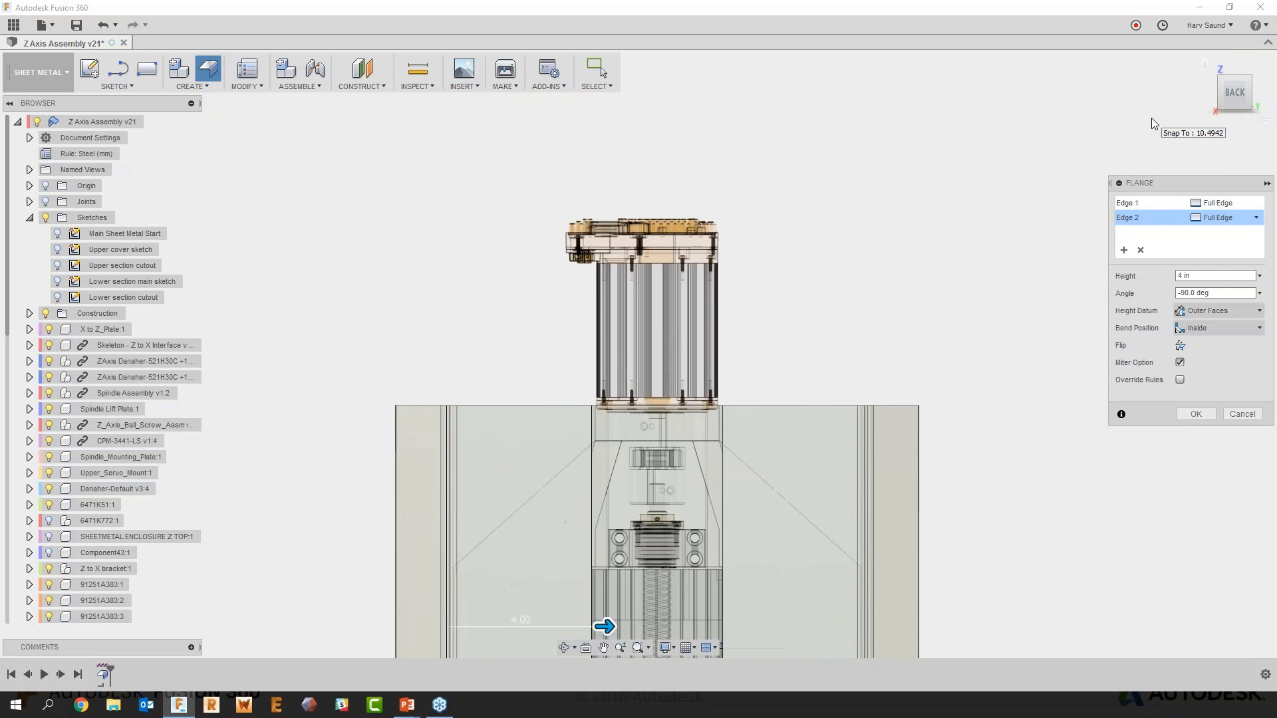
scroll(813, 262, "down", 5)
scroll(813, 262, "down", 1)
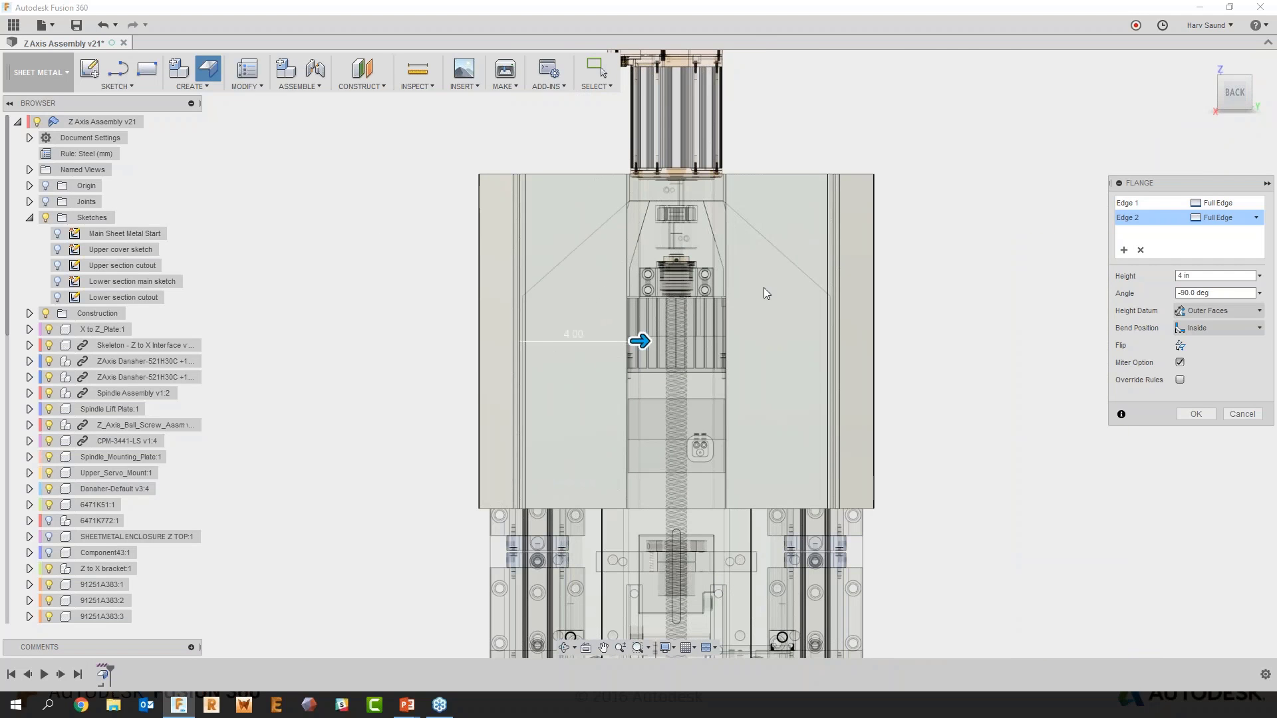
middle_click_drag(913, 301, 938, 294, "shift")
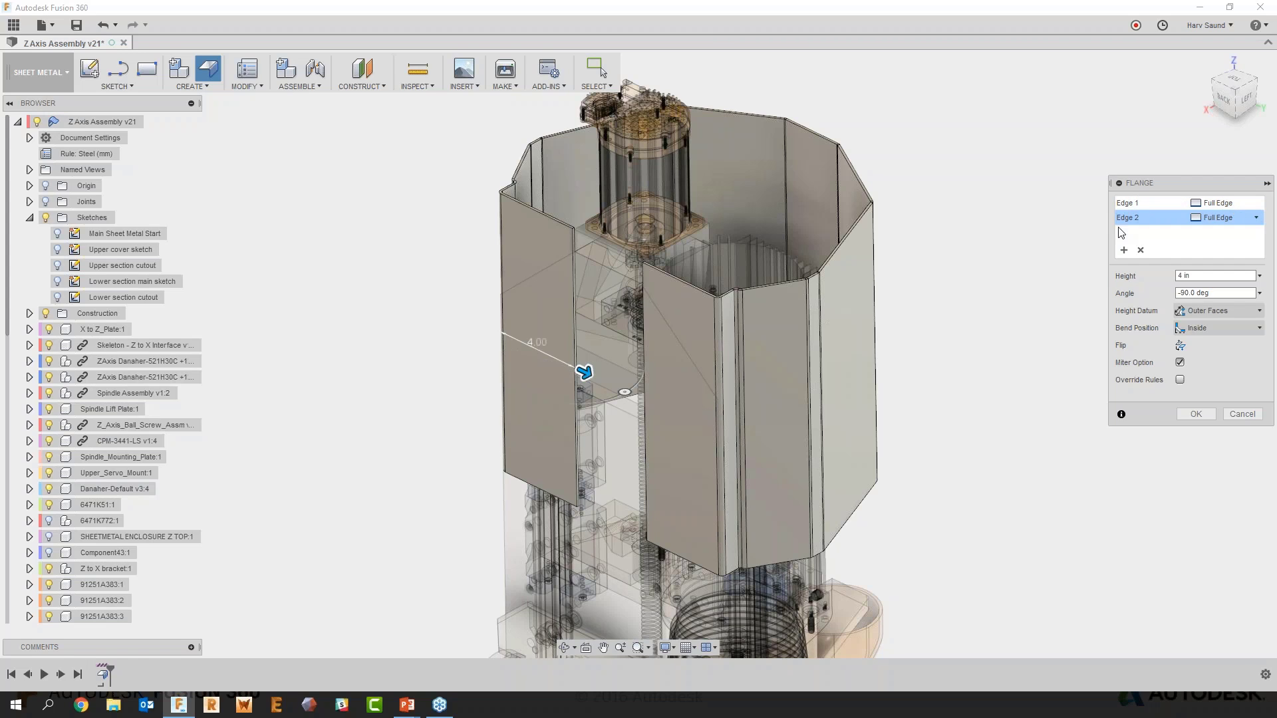
Try a Symmetric width on the second flange edge with distances of about 8.69 in and about 4.47 in
left_click(1248, 221)
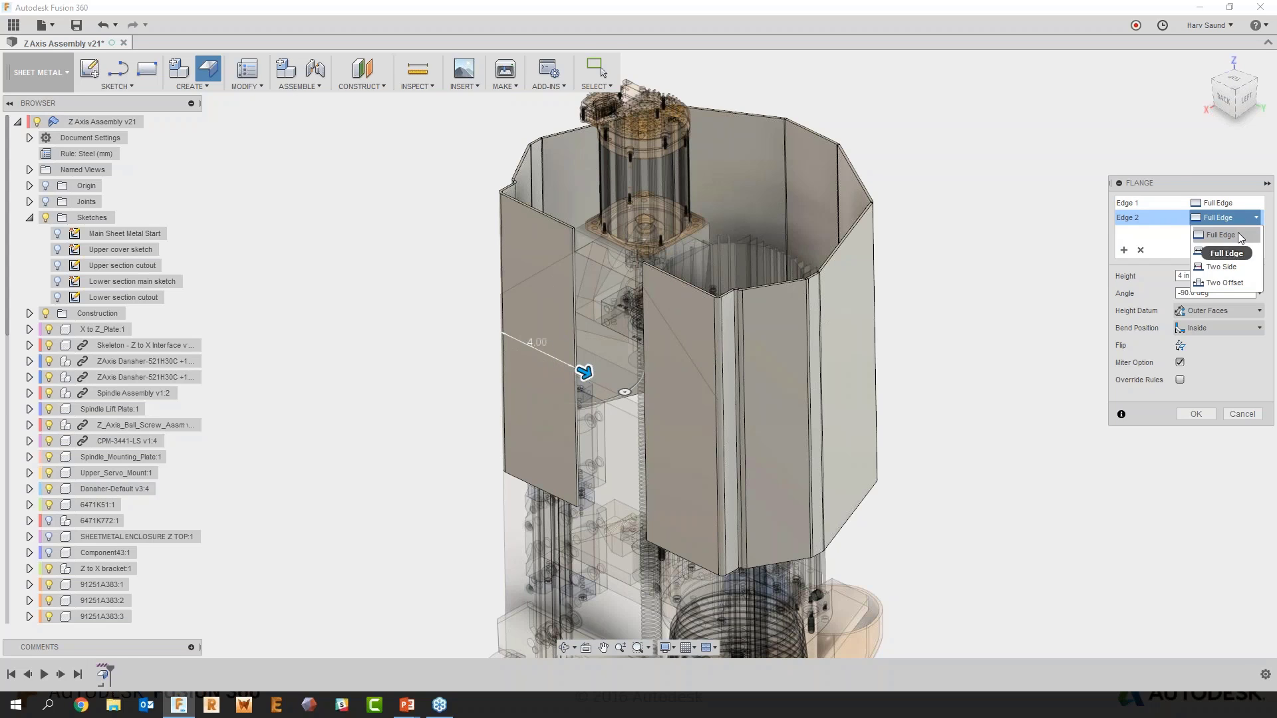
left_click(1224, 252)
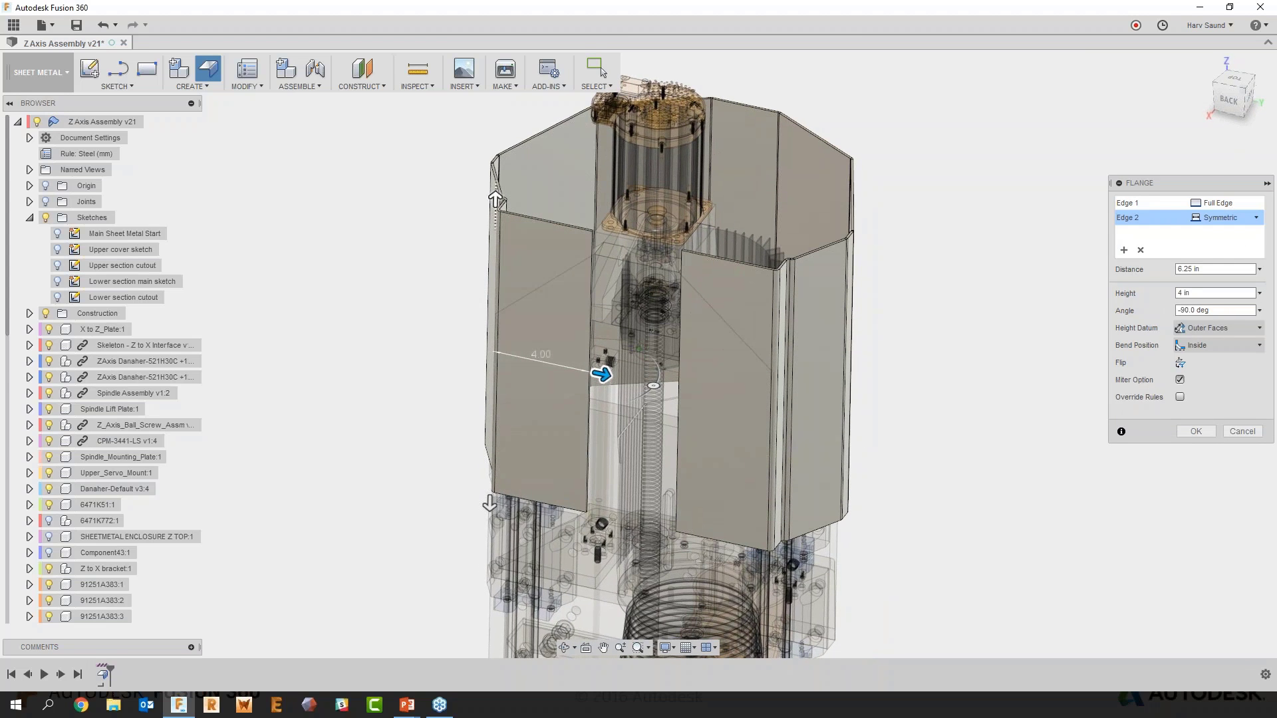
left_click_drag(493, 196, 498, 144)
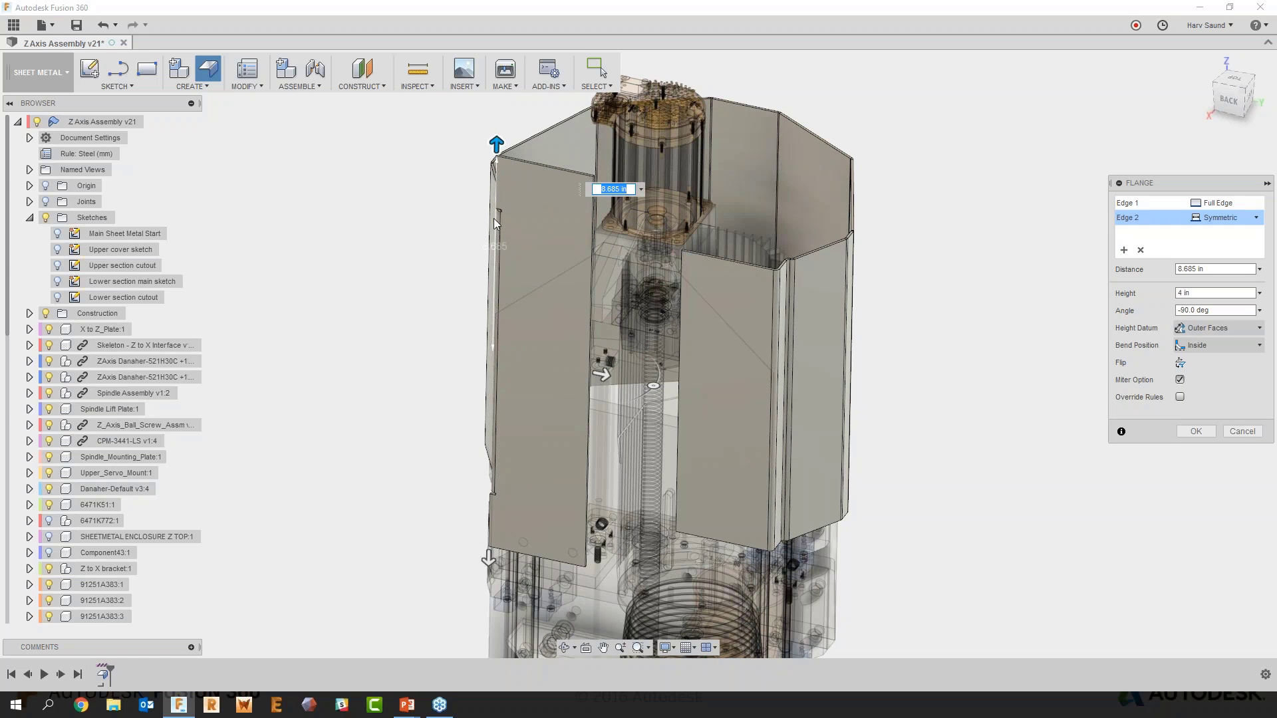
left_click_drag(493, 145, 493, 450)
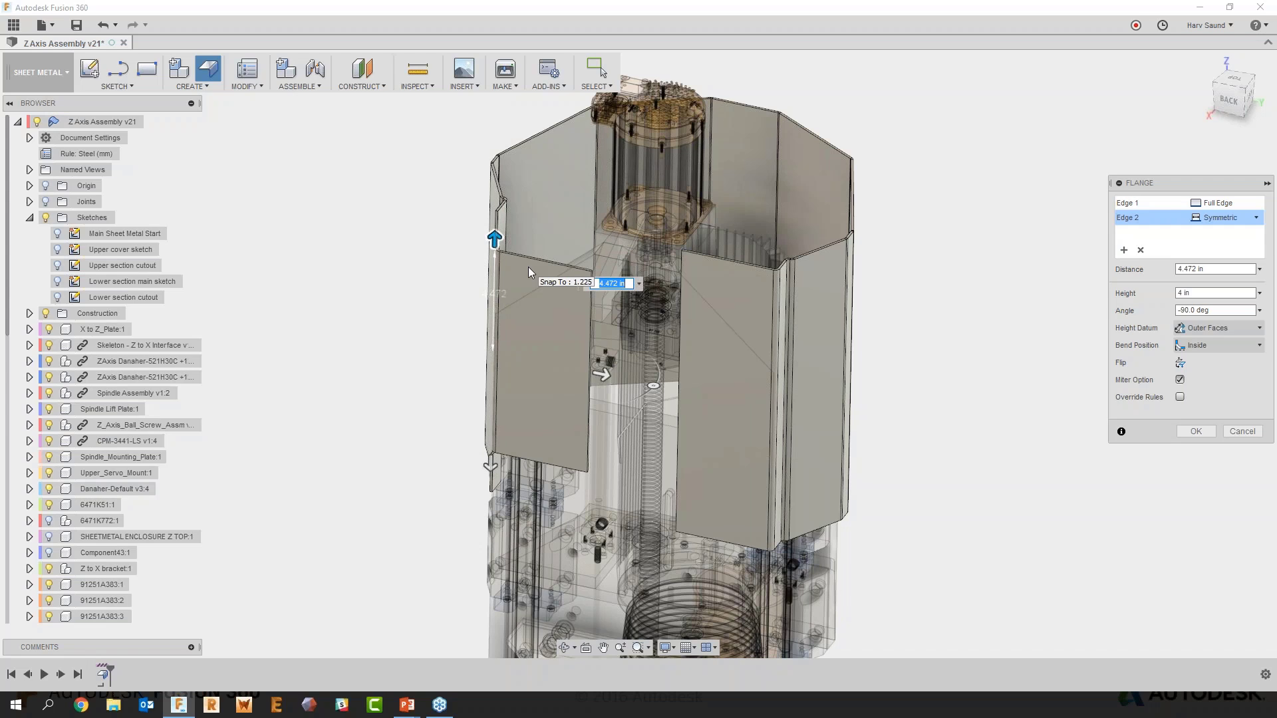
Switch the second flange edge to Two Side and extend it to about 9.78 in for Distance1 and 8.76 in for Distance2
left_click(1224, 218)
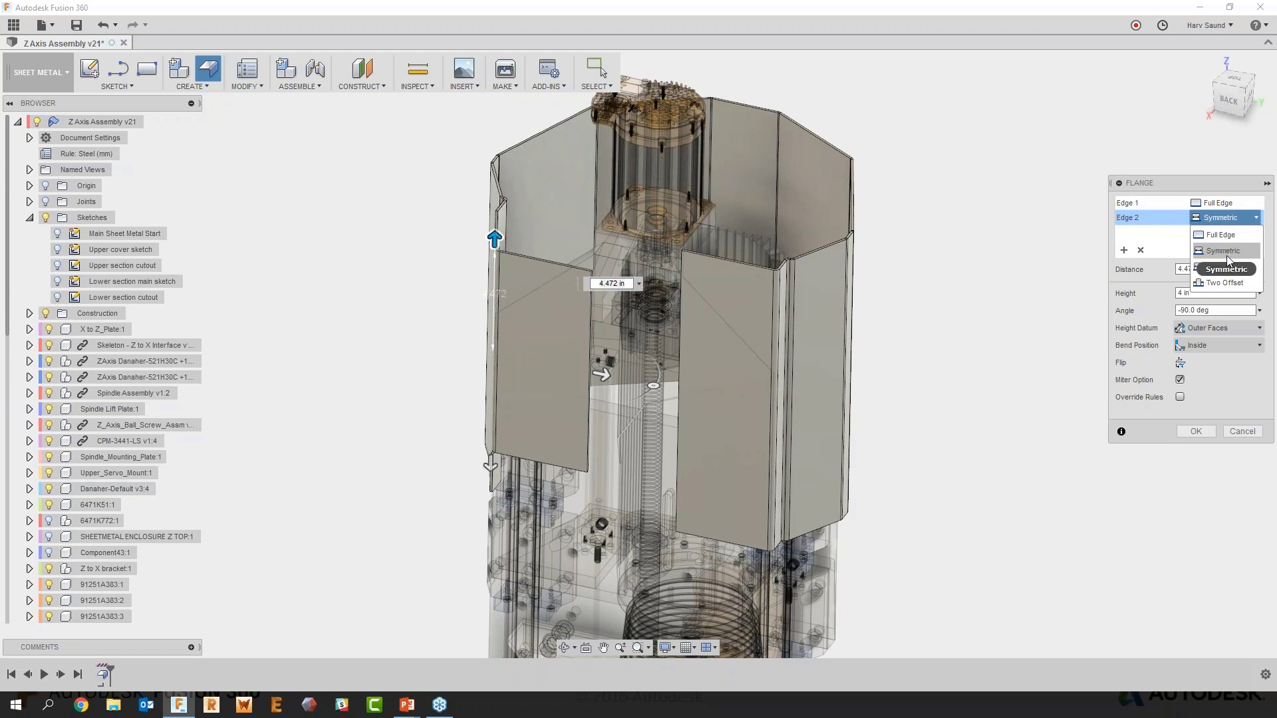
left_click(1221, 267)
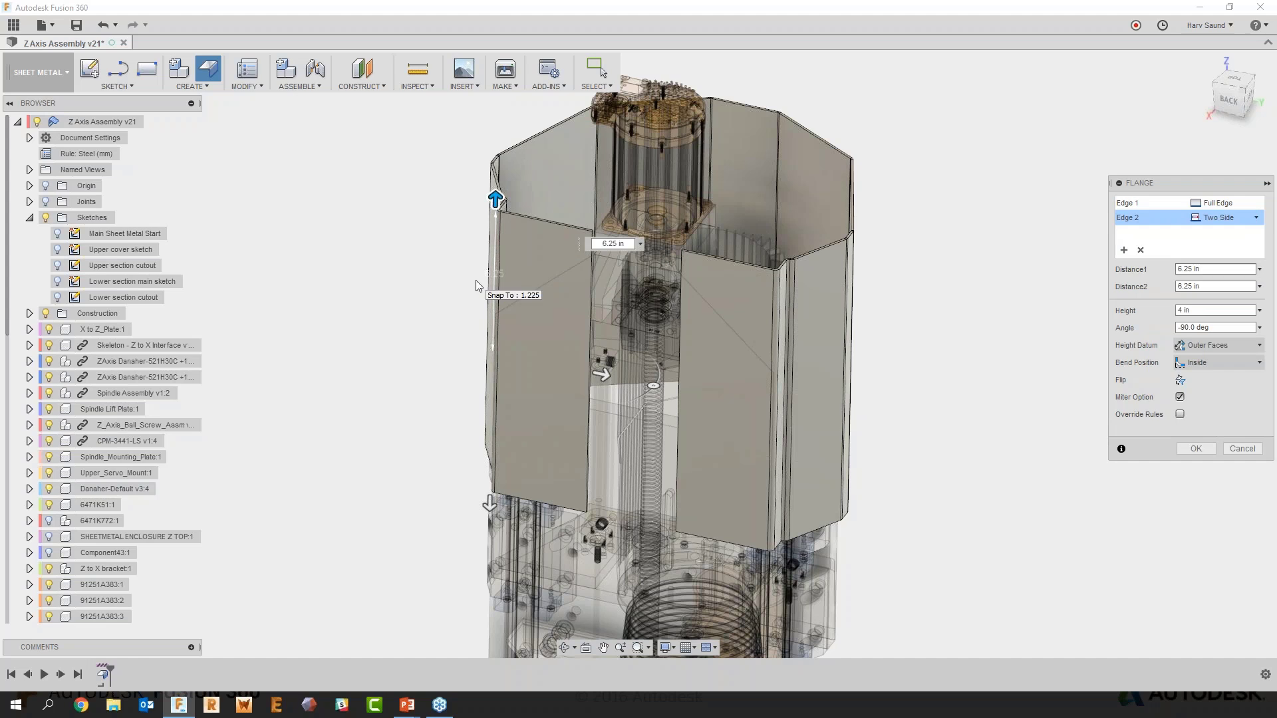
left_click_drag(499, 201, 498, 146)
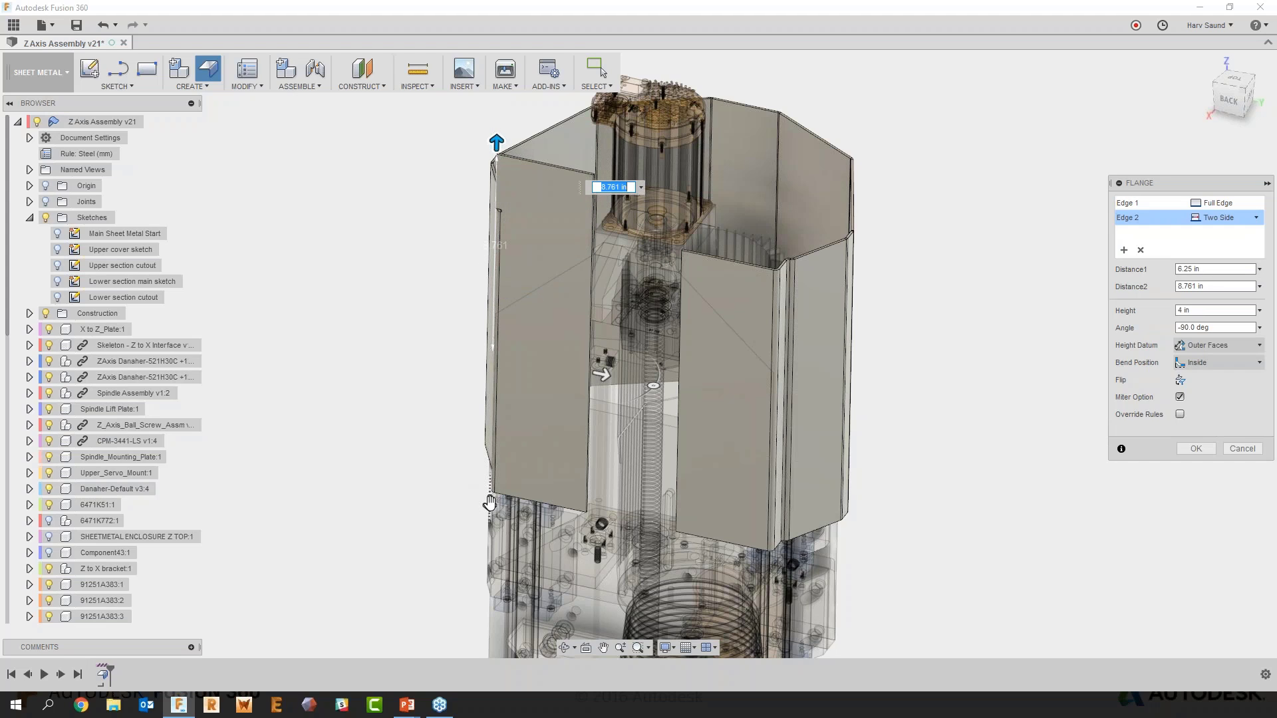
left_click_drag(490, 503, 493, 432)
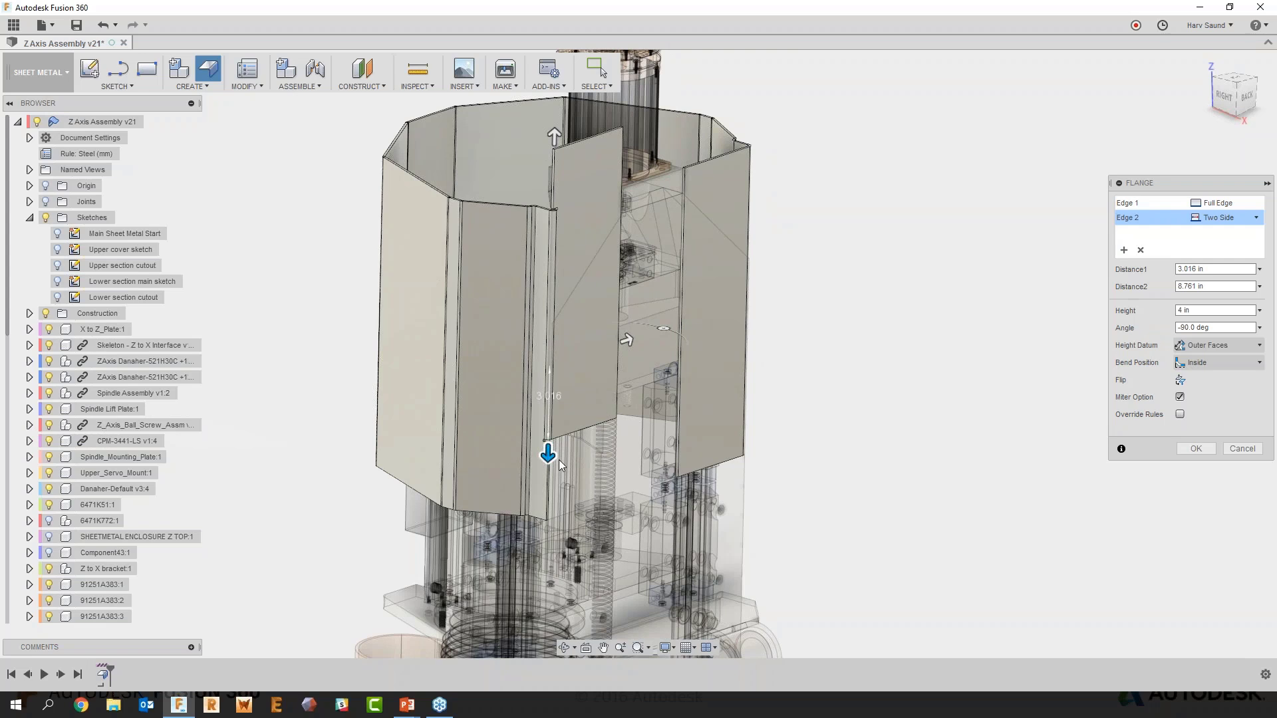
left_click_drag(547, 454, 540, 622)
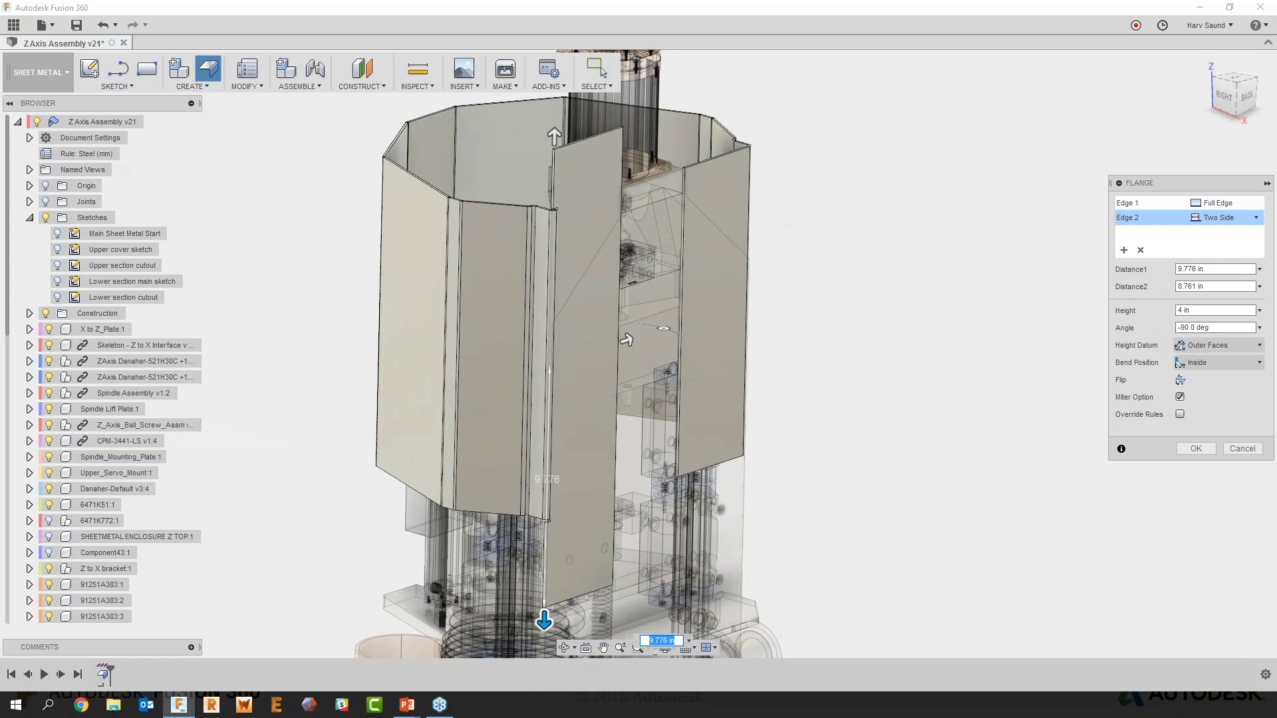
Reset the second flange edge to Full Edge, return it to Two Side, and set its Distance2 to 6.25 in
left_click(1224, 222)
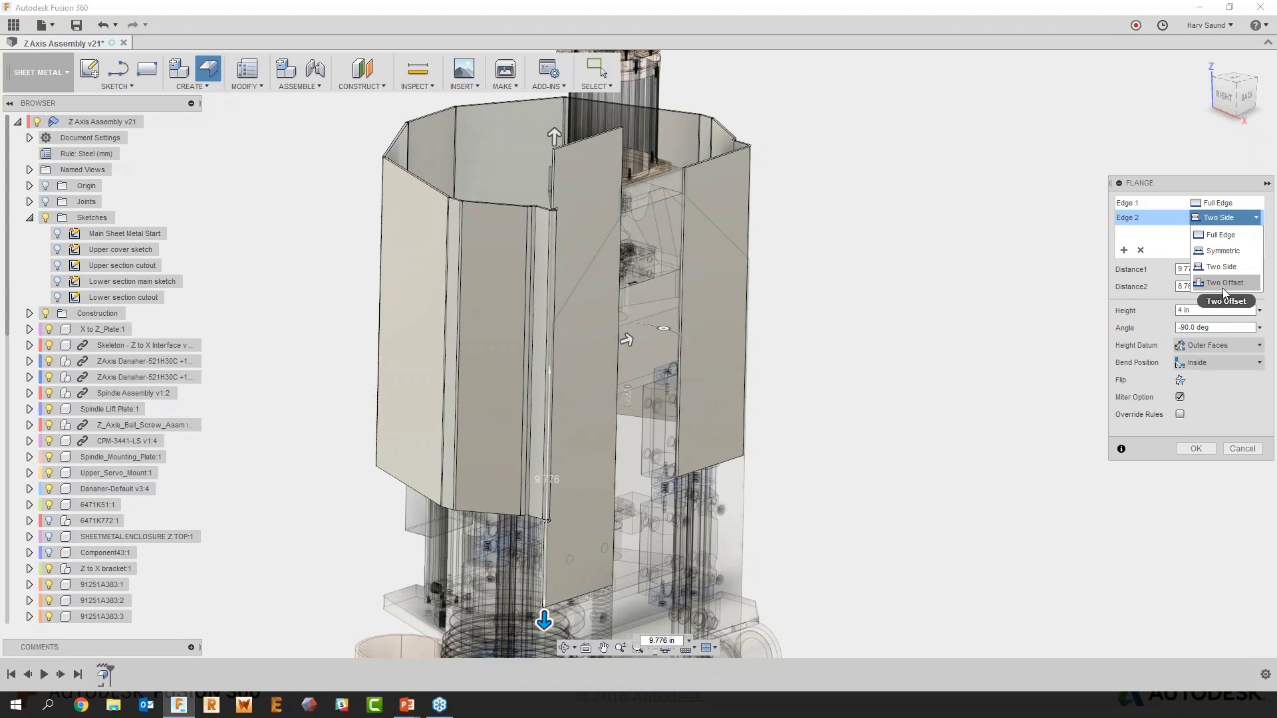
left_click(1223, 234)
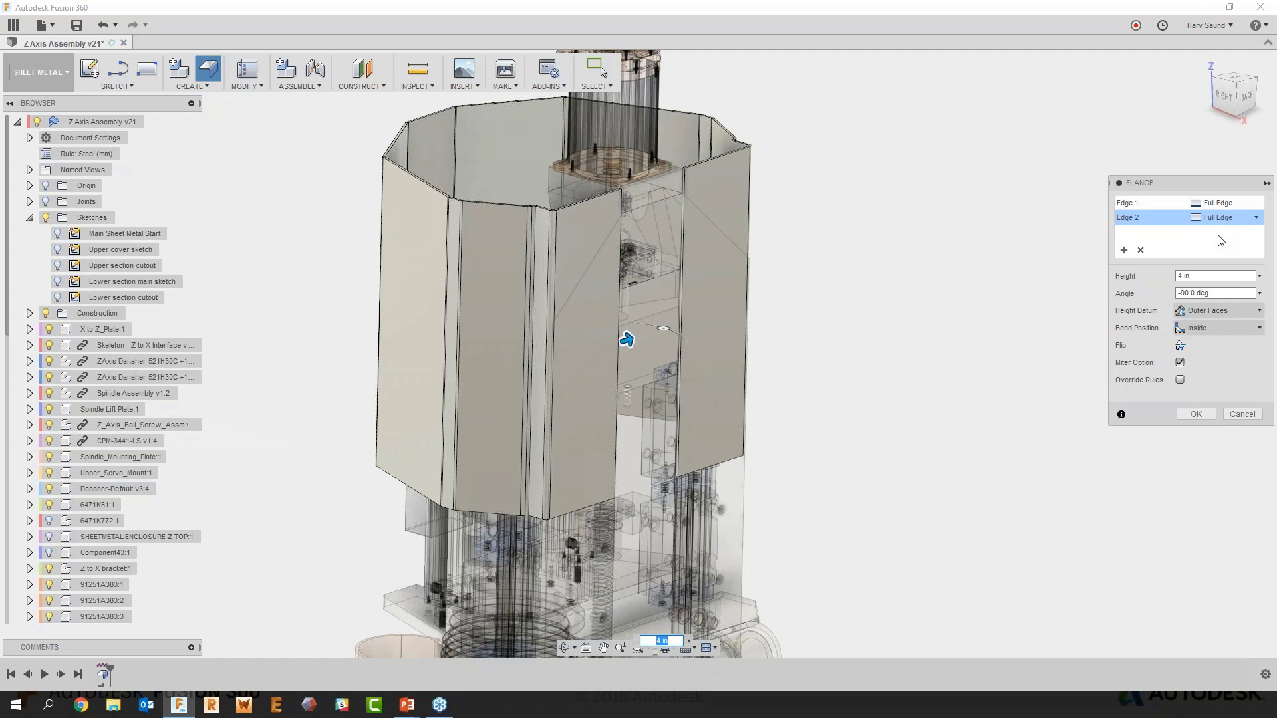
left_click(1223, 222)
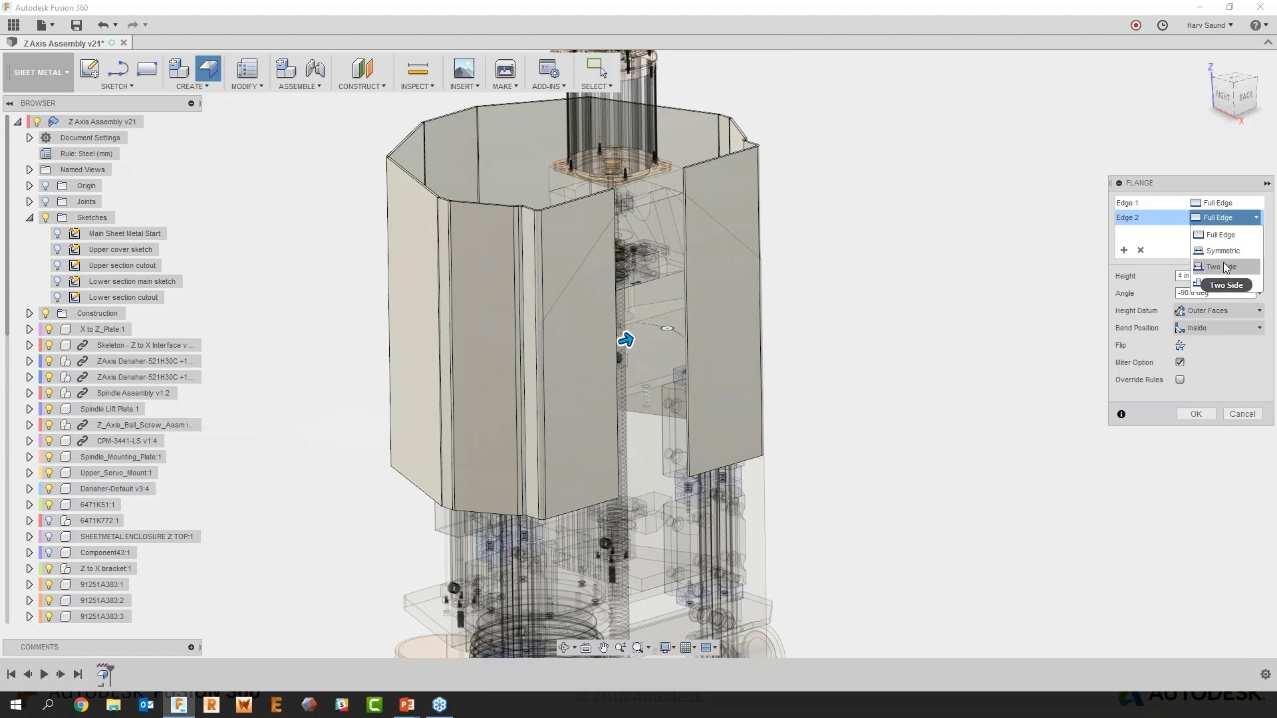
left_click(1228, 285)
left_click_drag(537, 133, 539, 179)
scroll(540, 178, "up", 8)
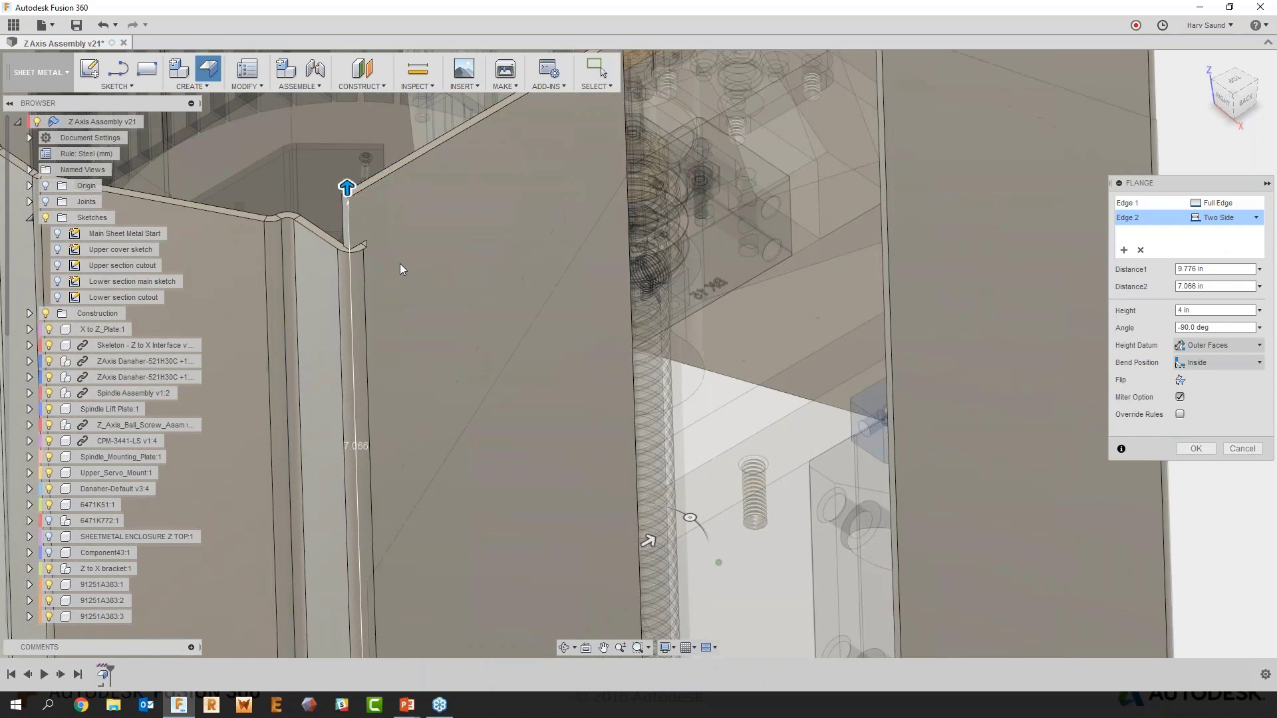
type("6.25")
key("Return")
scroll(387, 332, "down", 5)
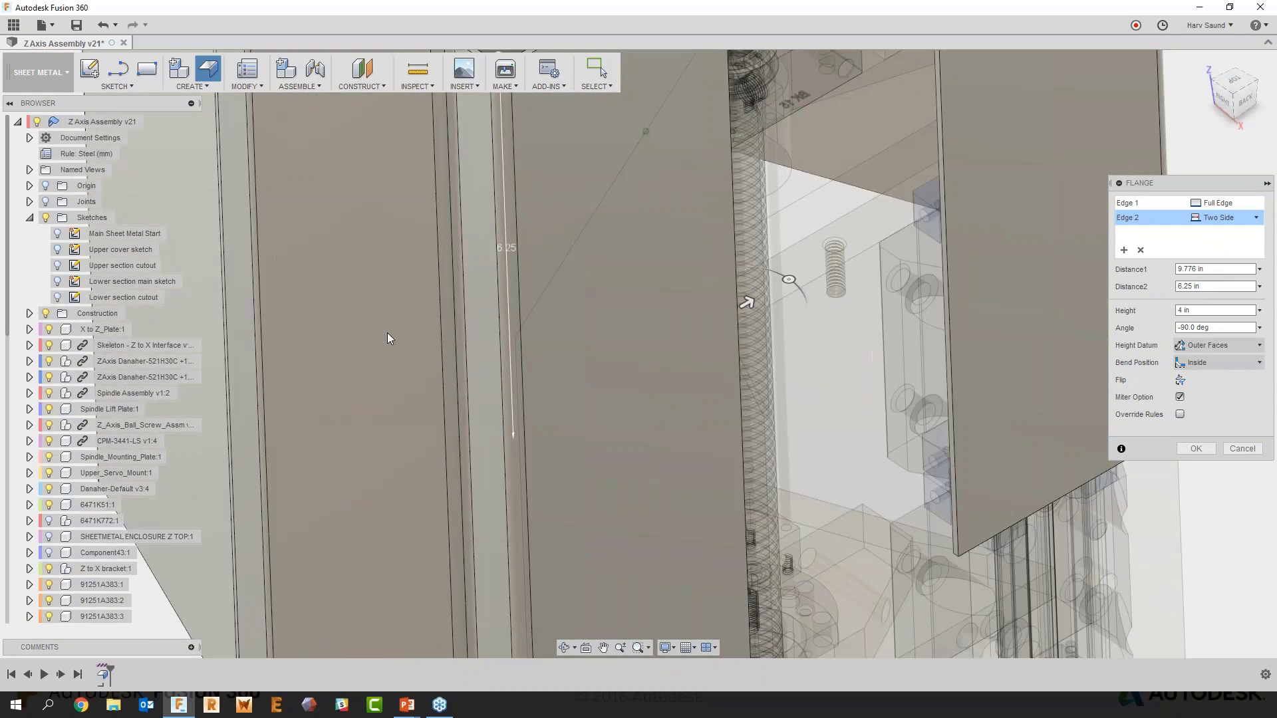
Shorten the second edge flange from its lower end by setting Distance1 to -2 in
scroll(579, 488, "down", 4)
left_click_drag(564, 602, 564, 160)
scroll(564, 159, "down", 2)
middle_click_drag(564, 160, 564, 349)
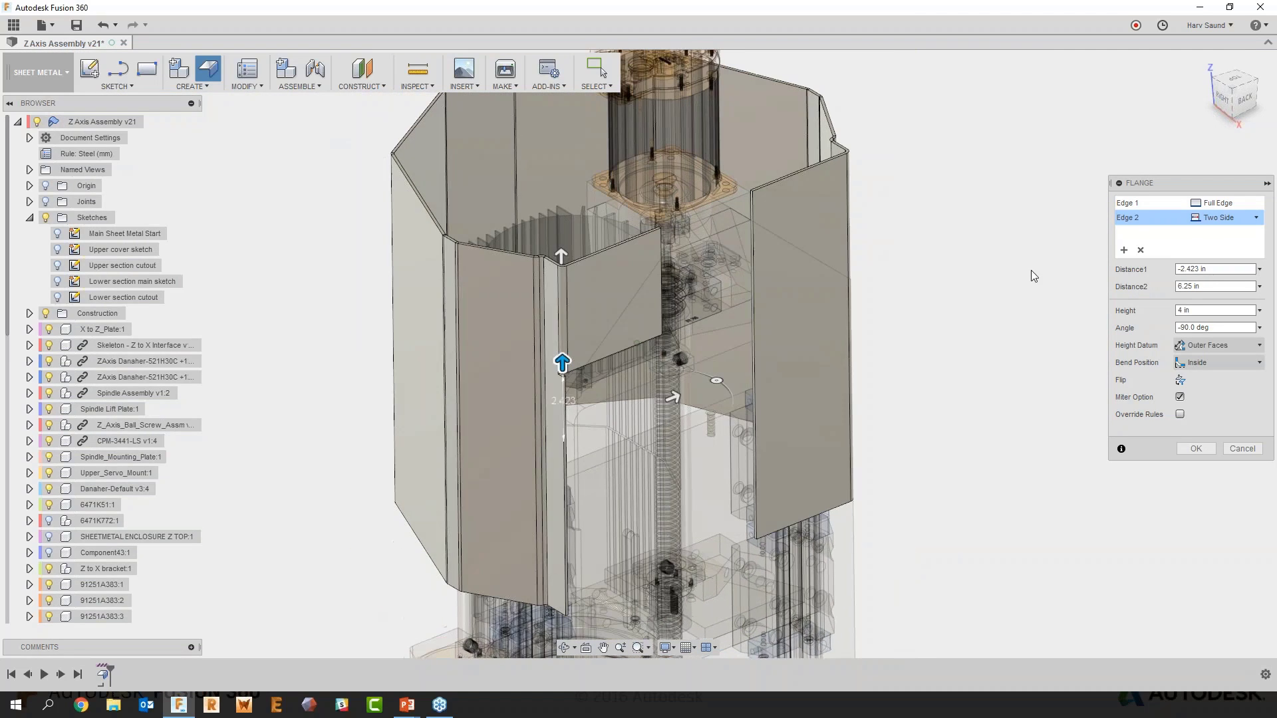
left_click(1204, 268)
type("-2")
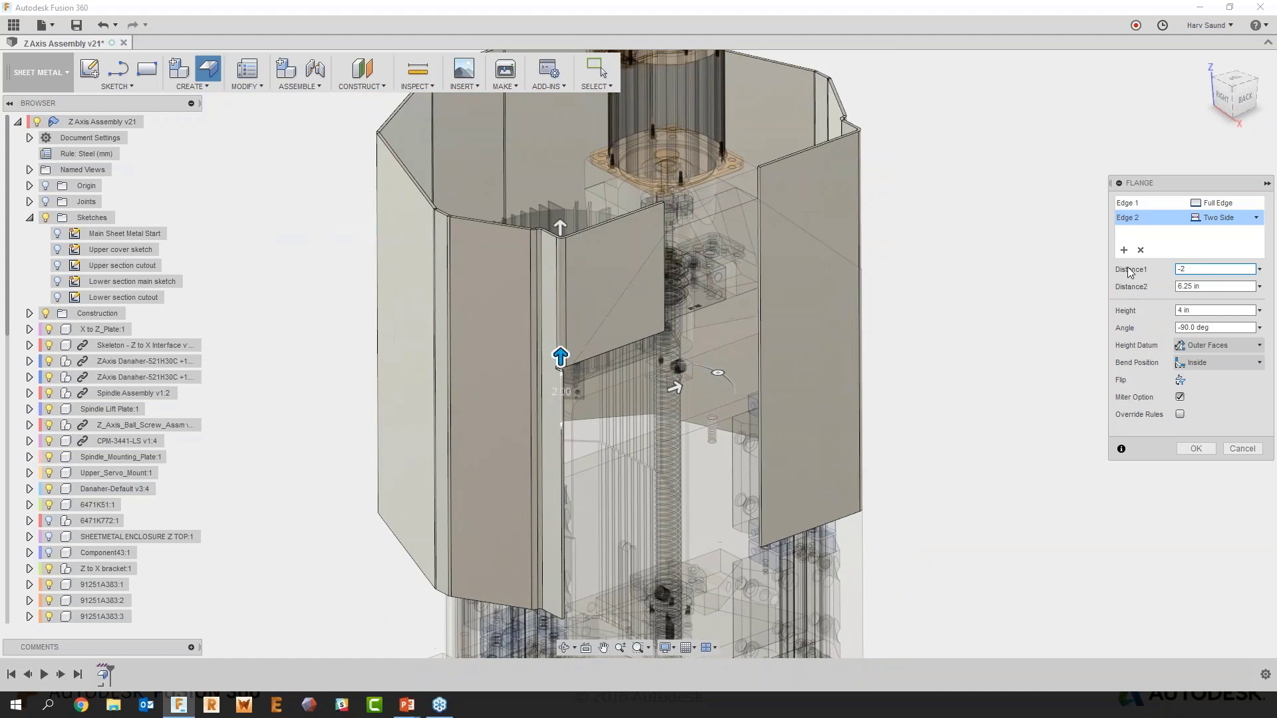
scroll(1130, 273, "up", 5)
scroll(592, 439, "up", 3)
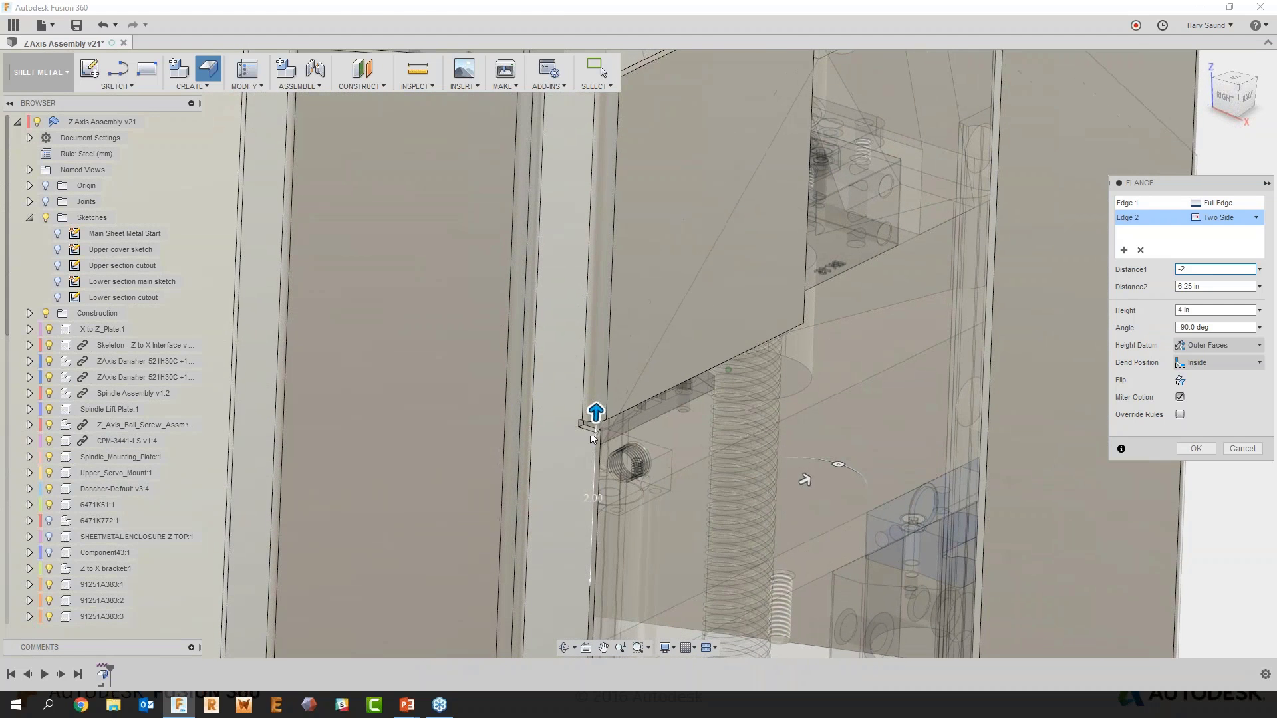
scroll(585, 437, "down", 1)
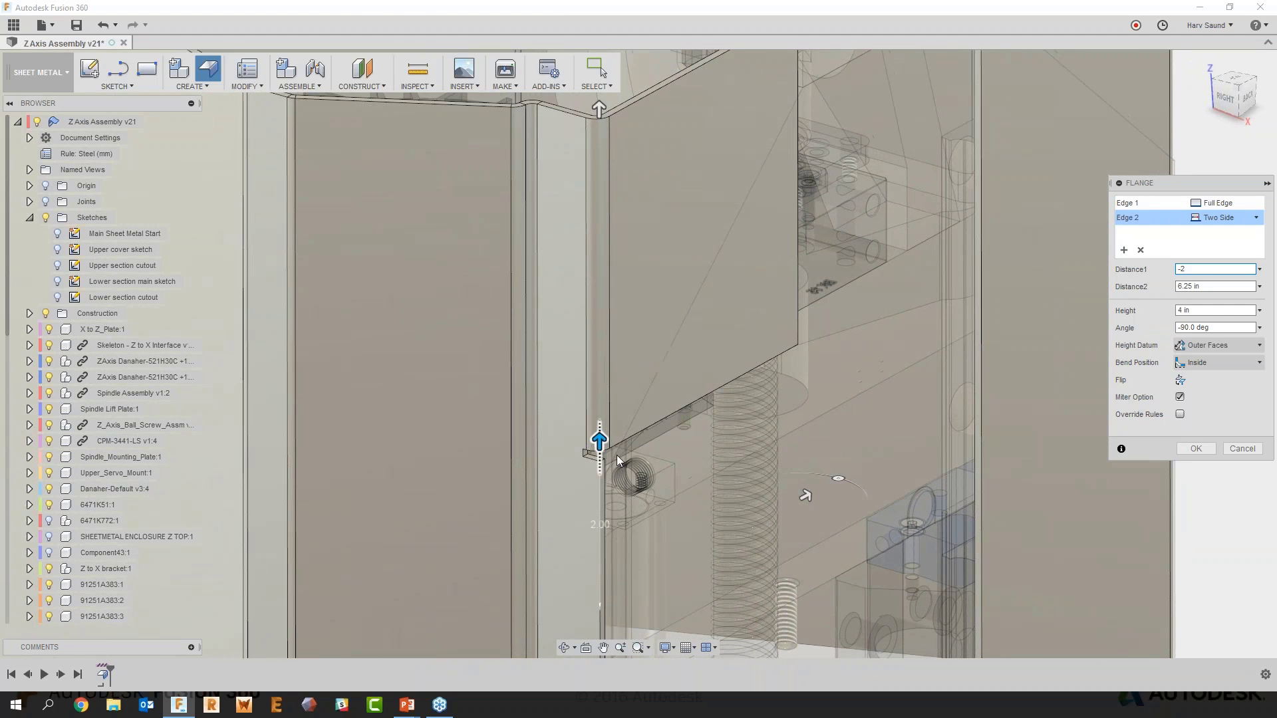
scroll(612, 457, "down", 2)
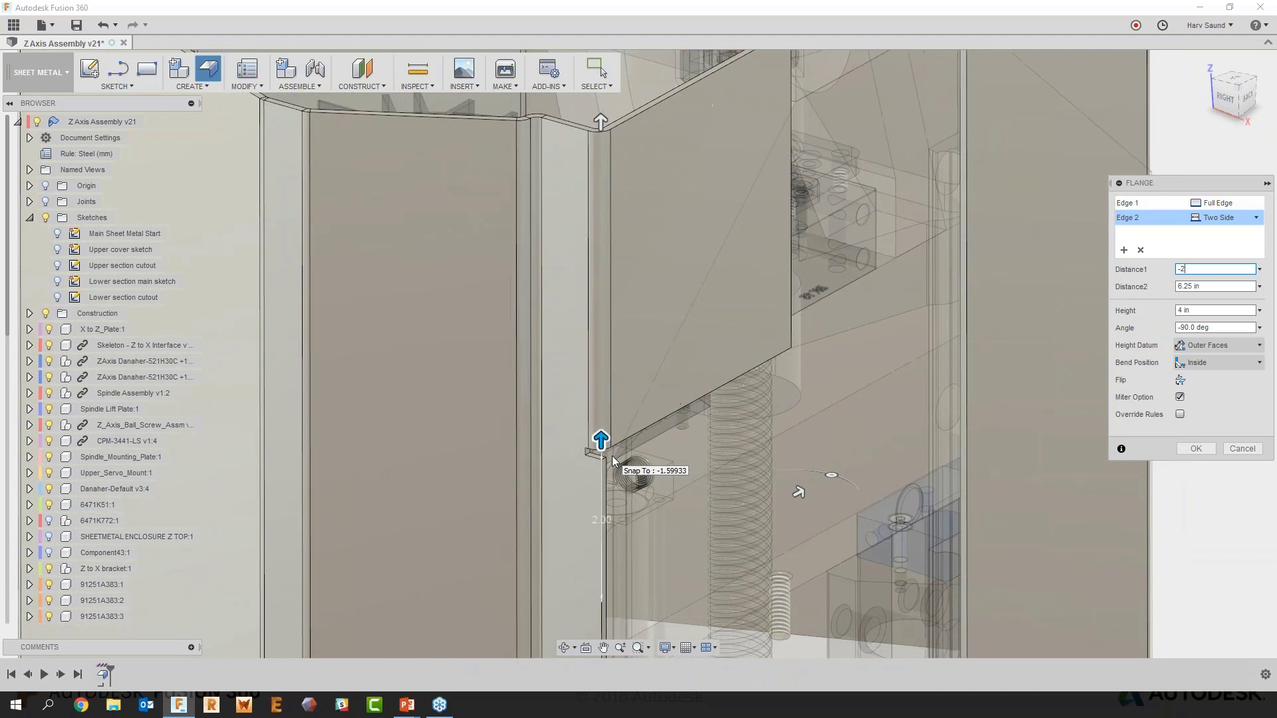
scroll(591, 443, "down", 5)
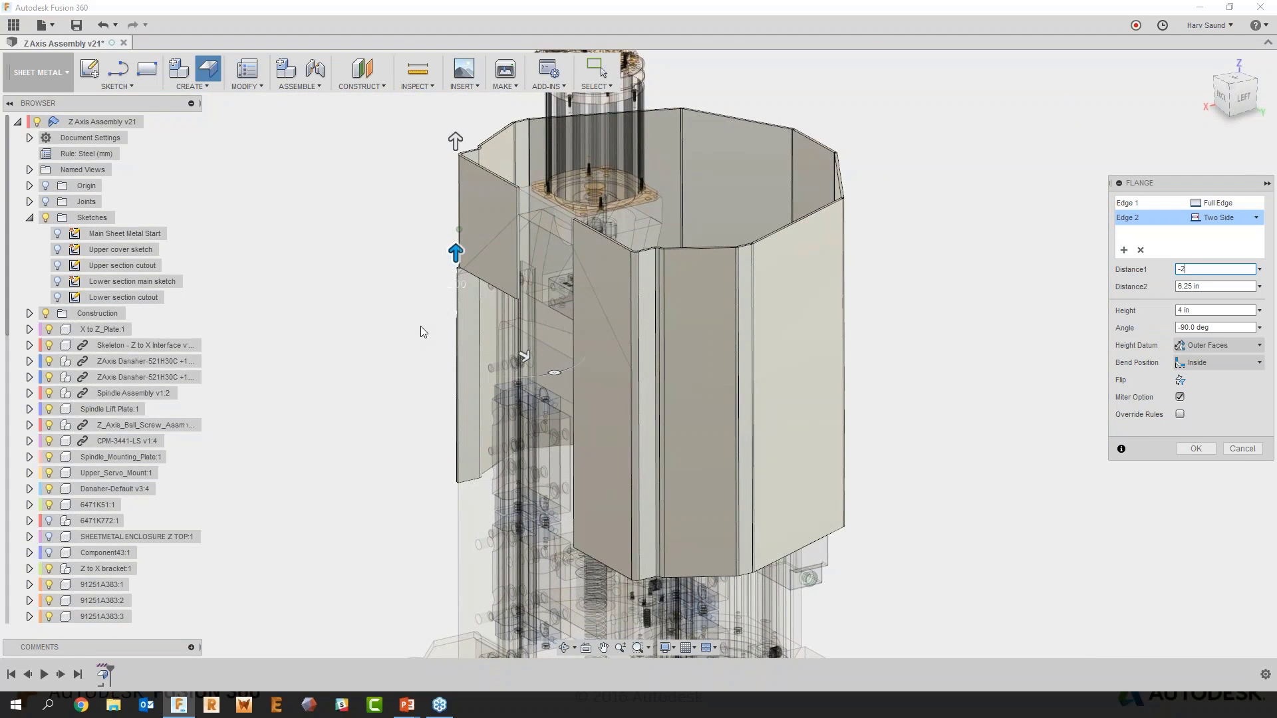
Set the first flange edge to Two Side, shorten its lower end to match the opposite flange, and create both flanges
middle_click_drag(420, 326, 492, 296, "shift")
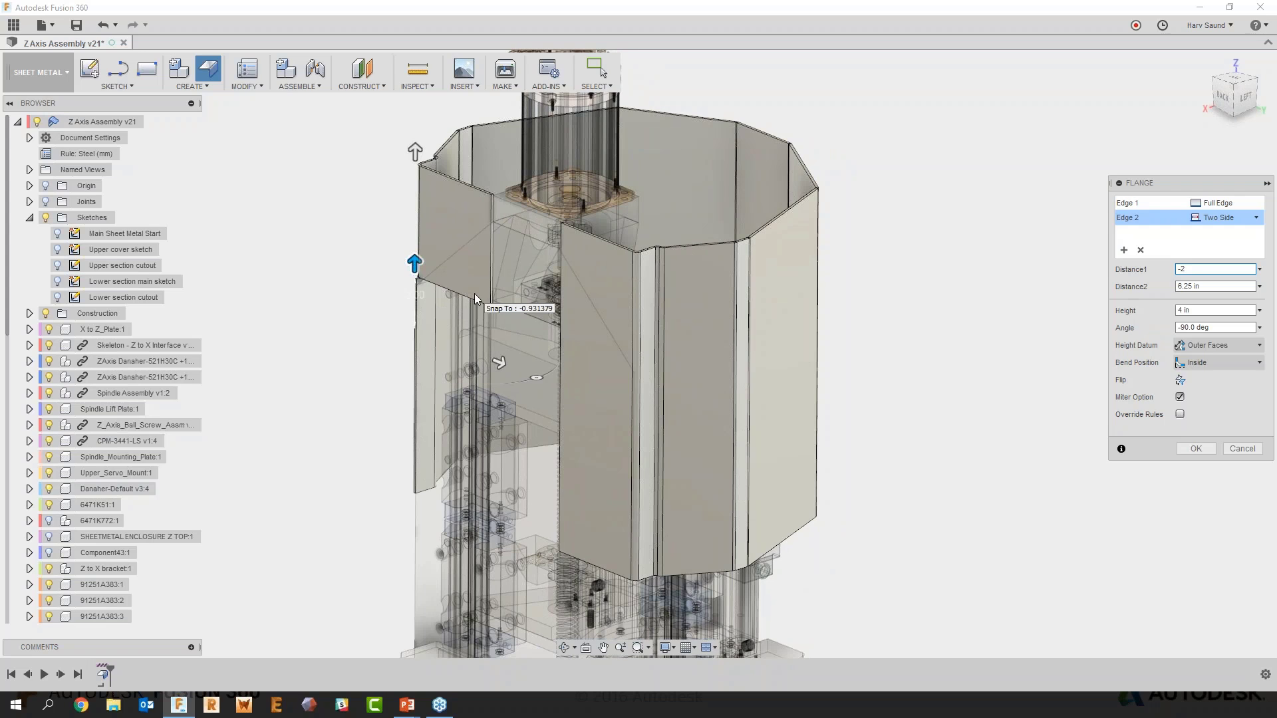
left_click(1209, 203)
left_click(1222, 252)
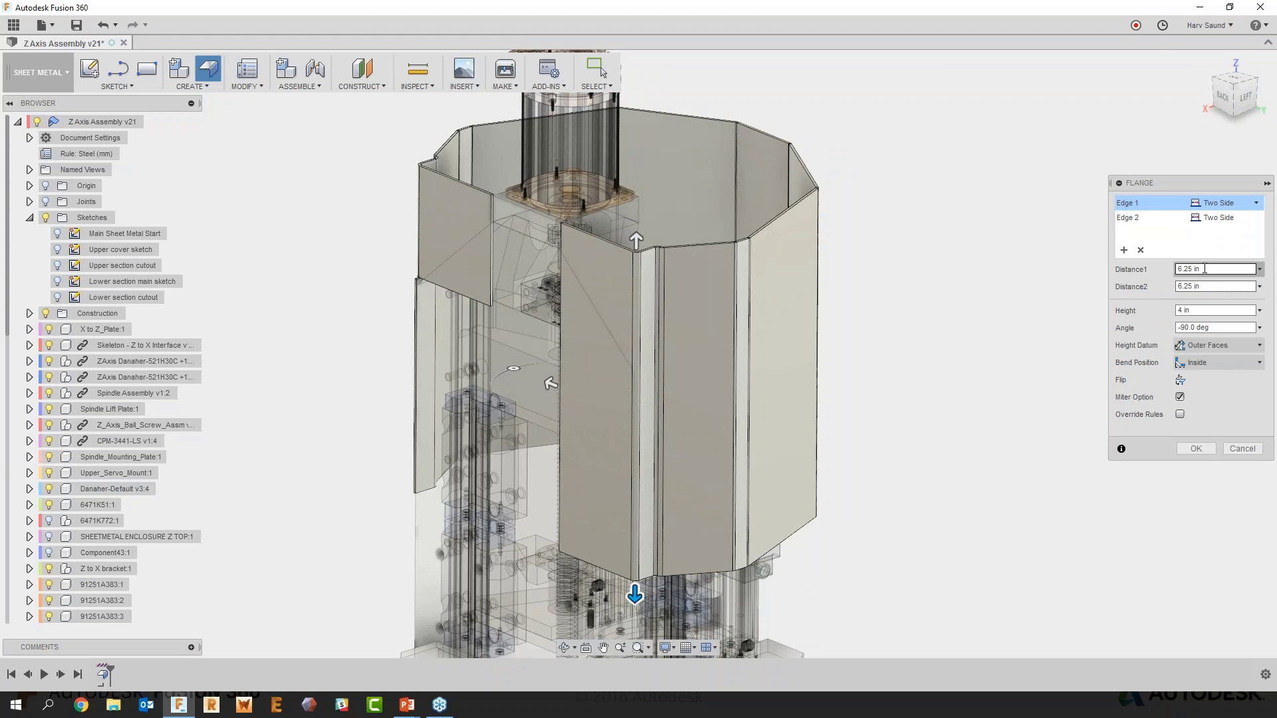
left_click_drag(636, 594, 636, 370)
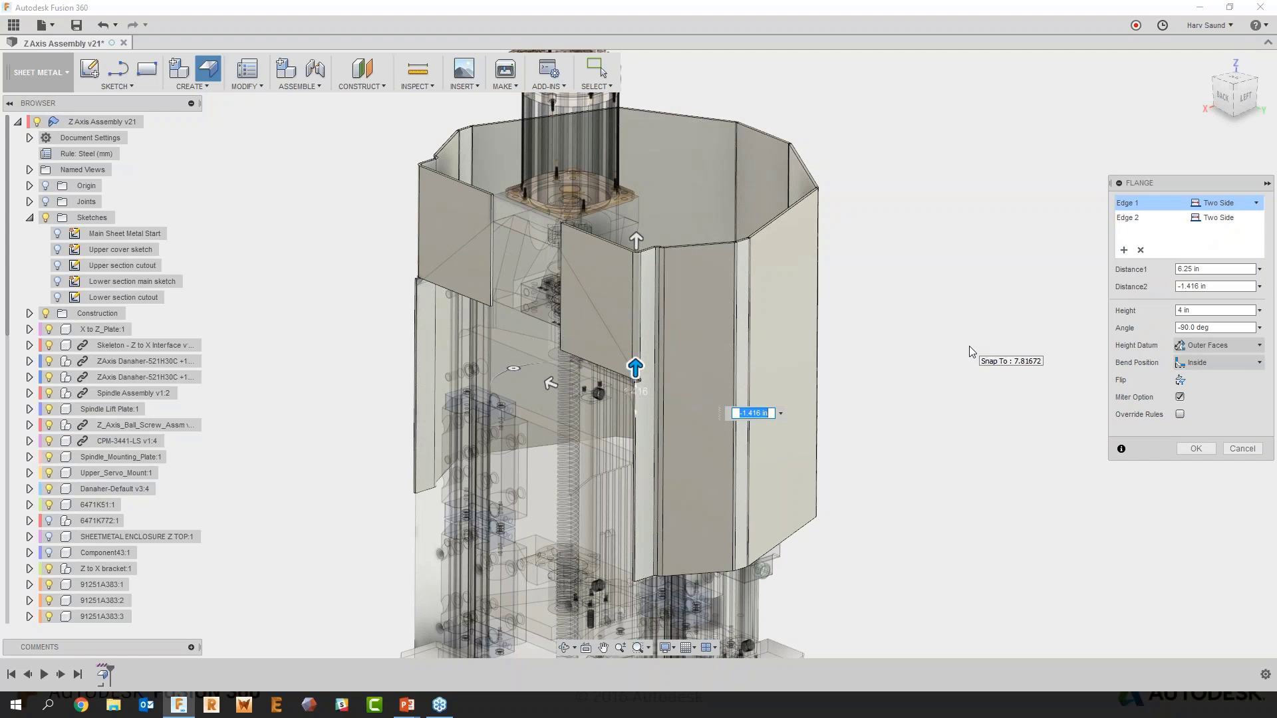
key("Return")
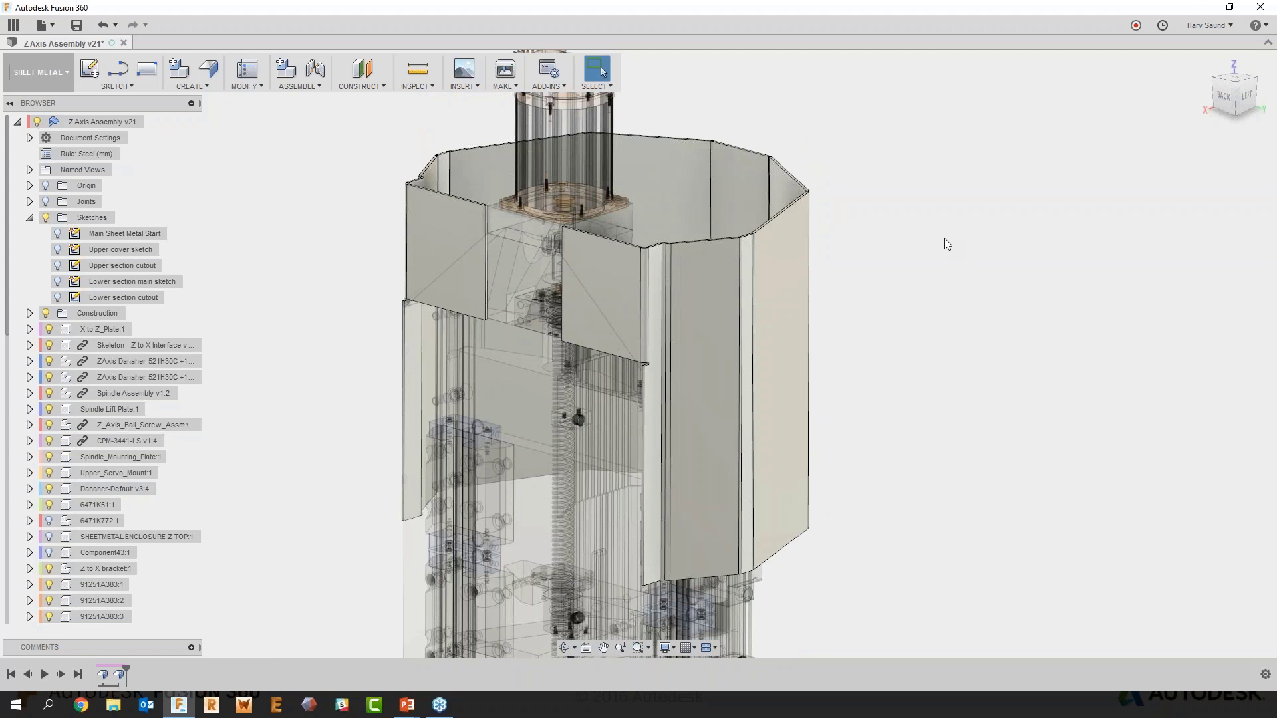
Sketch three connected lines on the back flange face, running from one flange's lower outer corner over the plate's upper corners to the other's
right_click(675, 294)
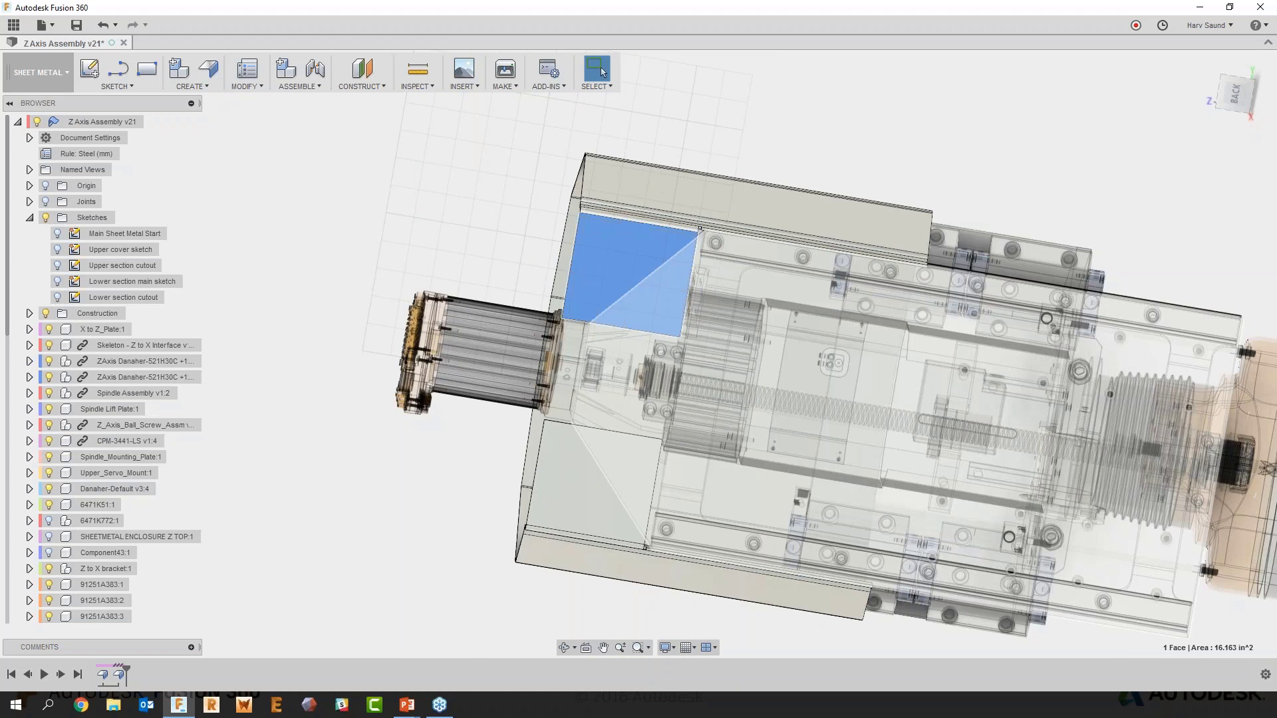
right_click(759, 202)
left_click(760, 238)
left_click(754, 279)
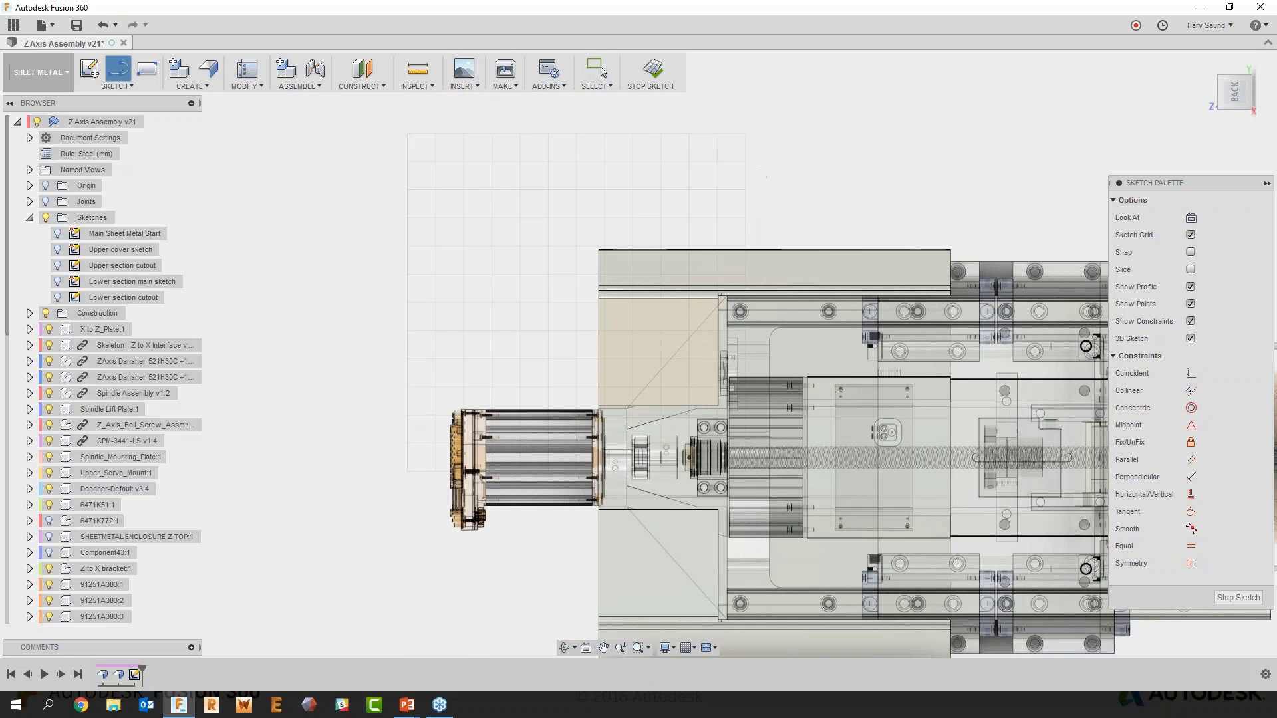
left_click(721, 295)
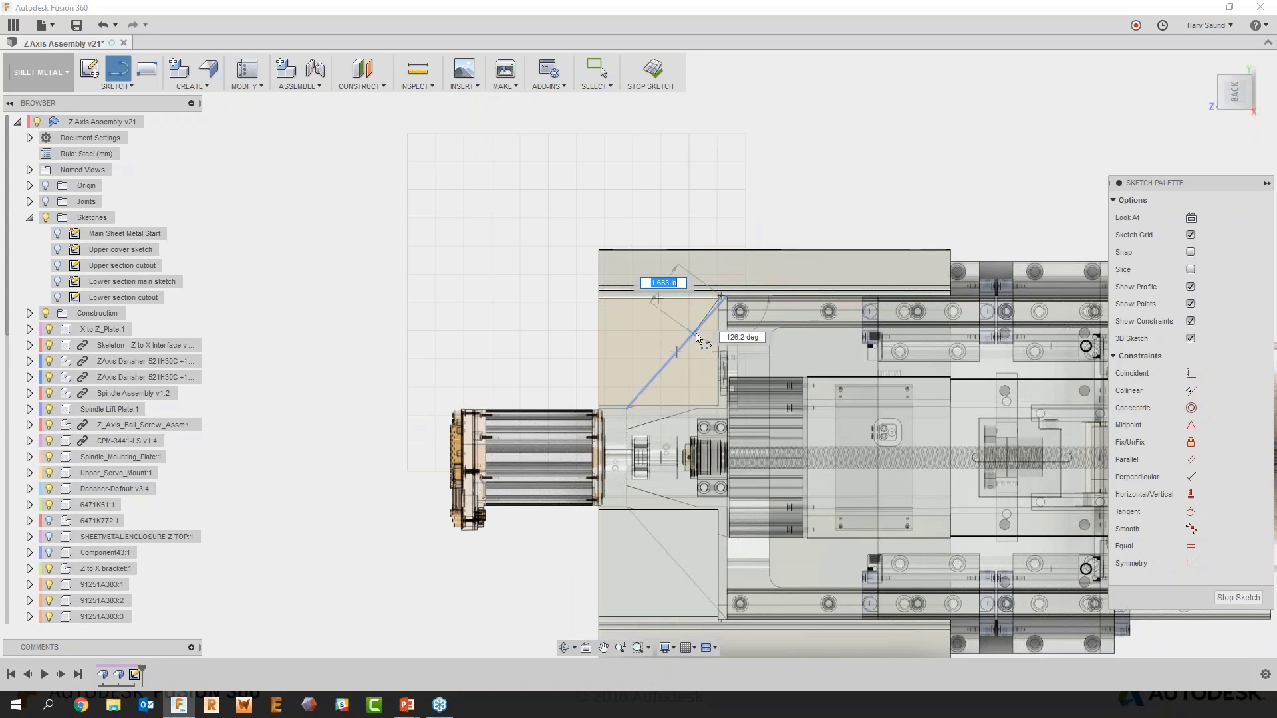
key("Escape")
right_click(813, 128)
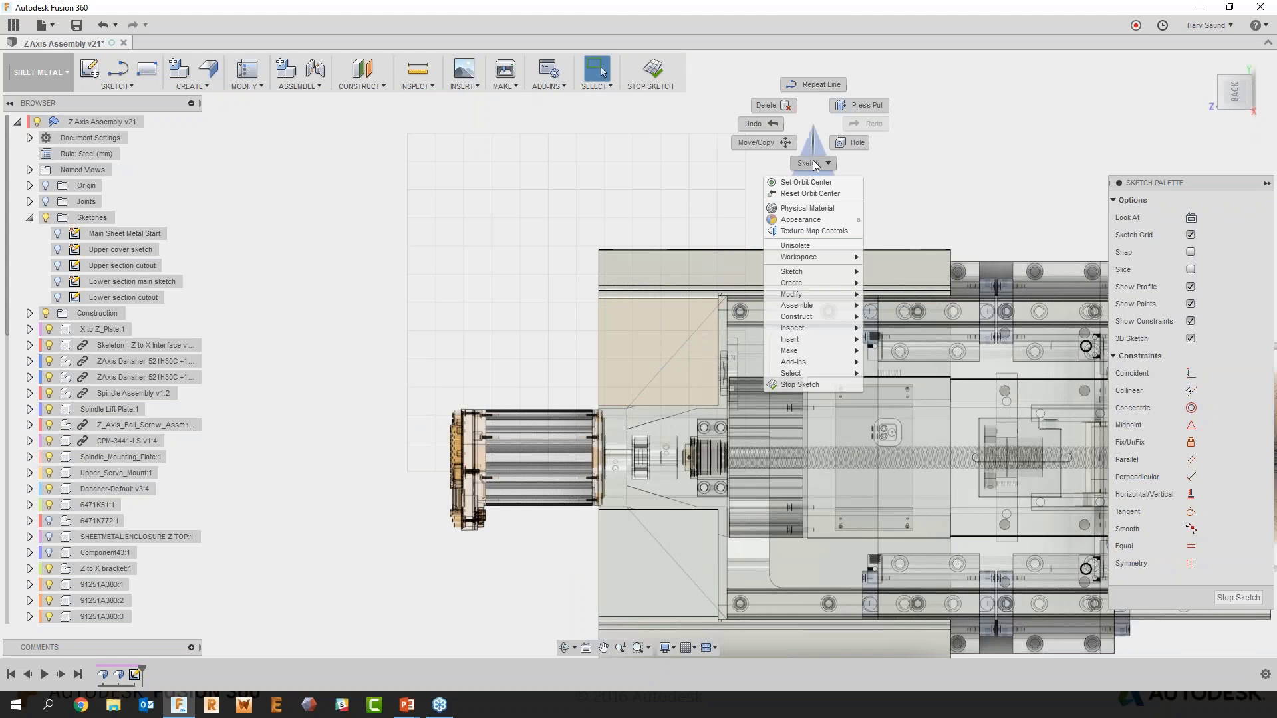
left_click(815, 84)
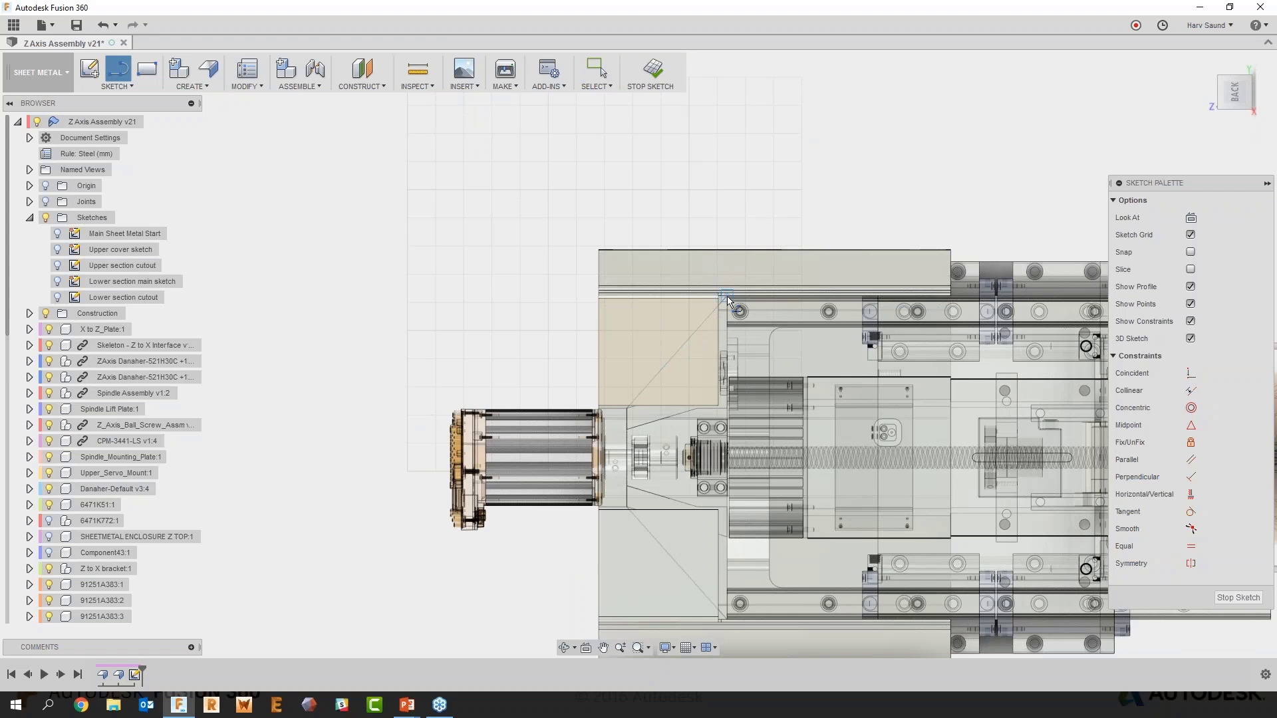
left_click(724, 295)
left_click(627, 408)
left_click(627, 508)
left_click(727, 619)
key("Escape")
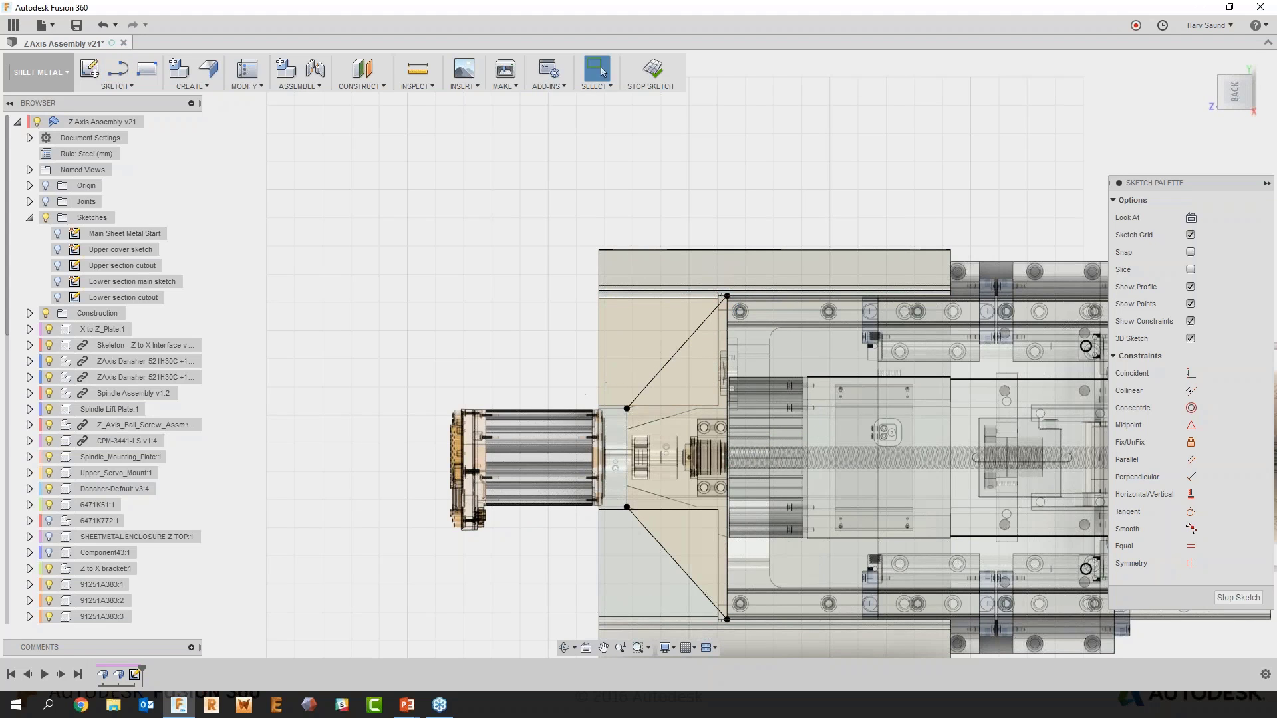
Extrude the two enclosed profiles as a cut with a distance of -0.441 in, excluding the X to Z_Plate body from the objects to cut
left_click(695, 442)
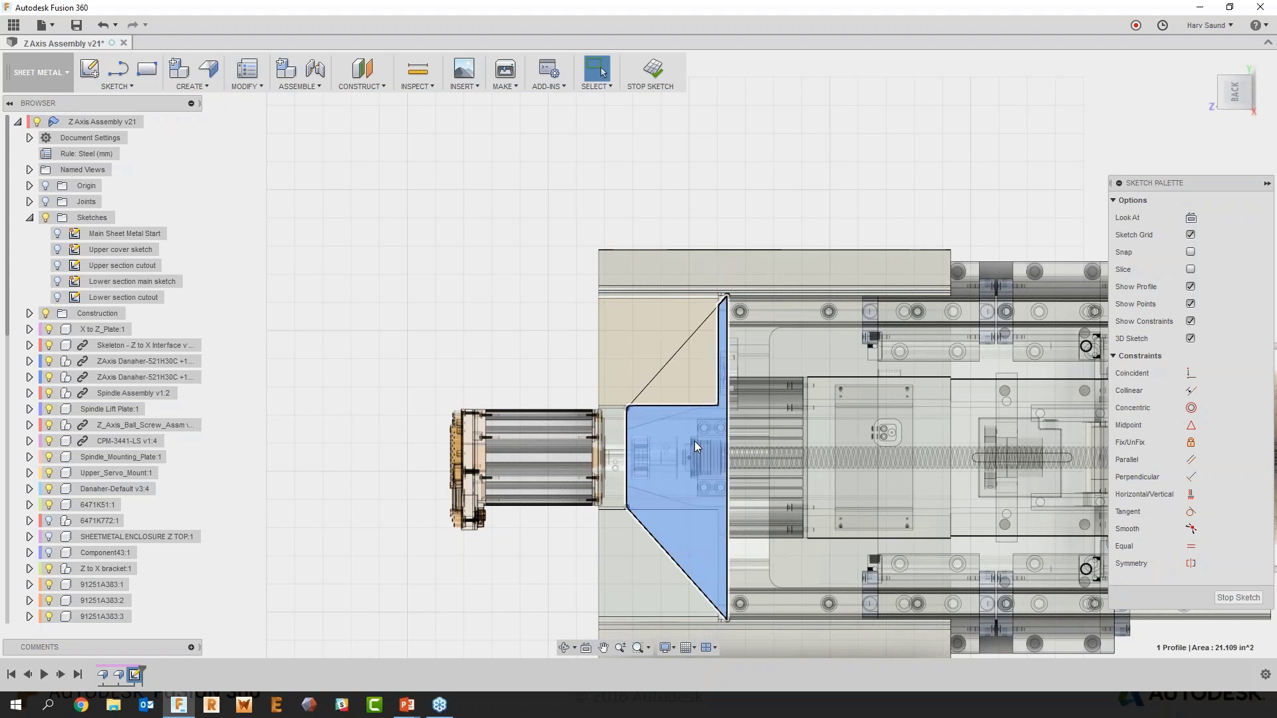
left_click(687, 380, "ctrl")
right_click(683, 171)
left_click(724, 153)
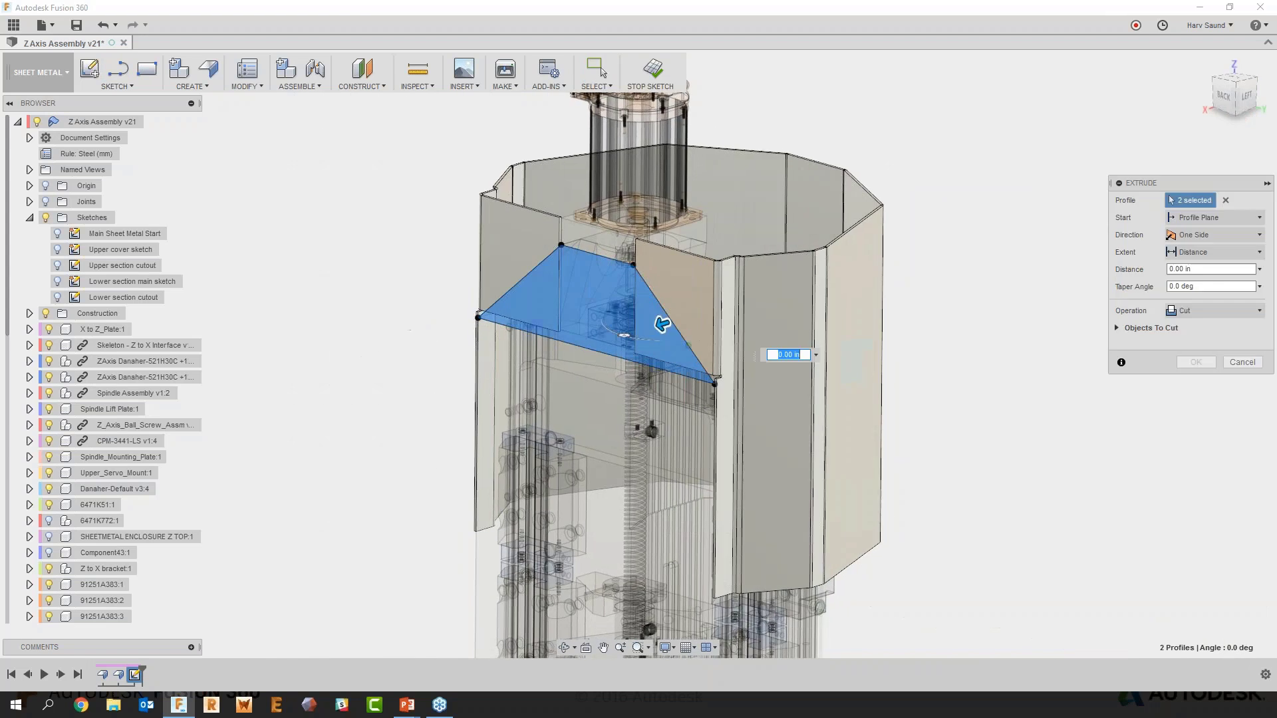
left_click_drag(667, 325, 675, 322)
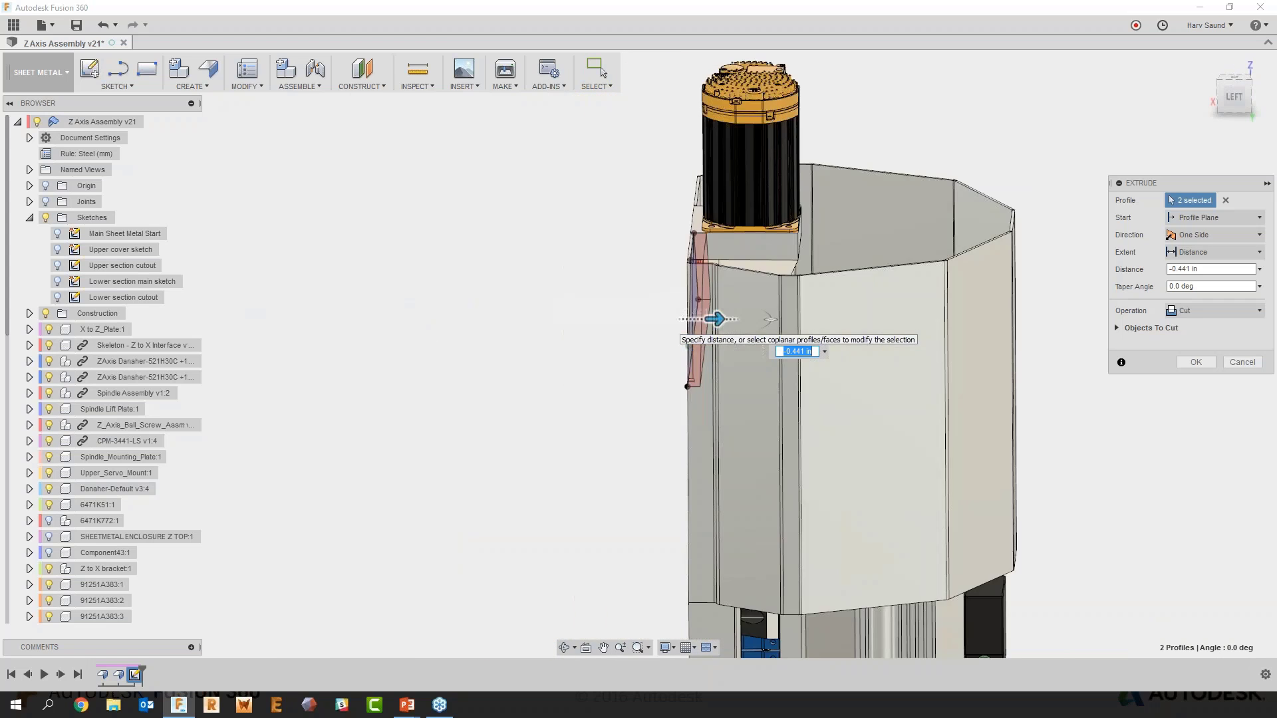
middle_click_drag(675, 322, 599, 359, "shift")
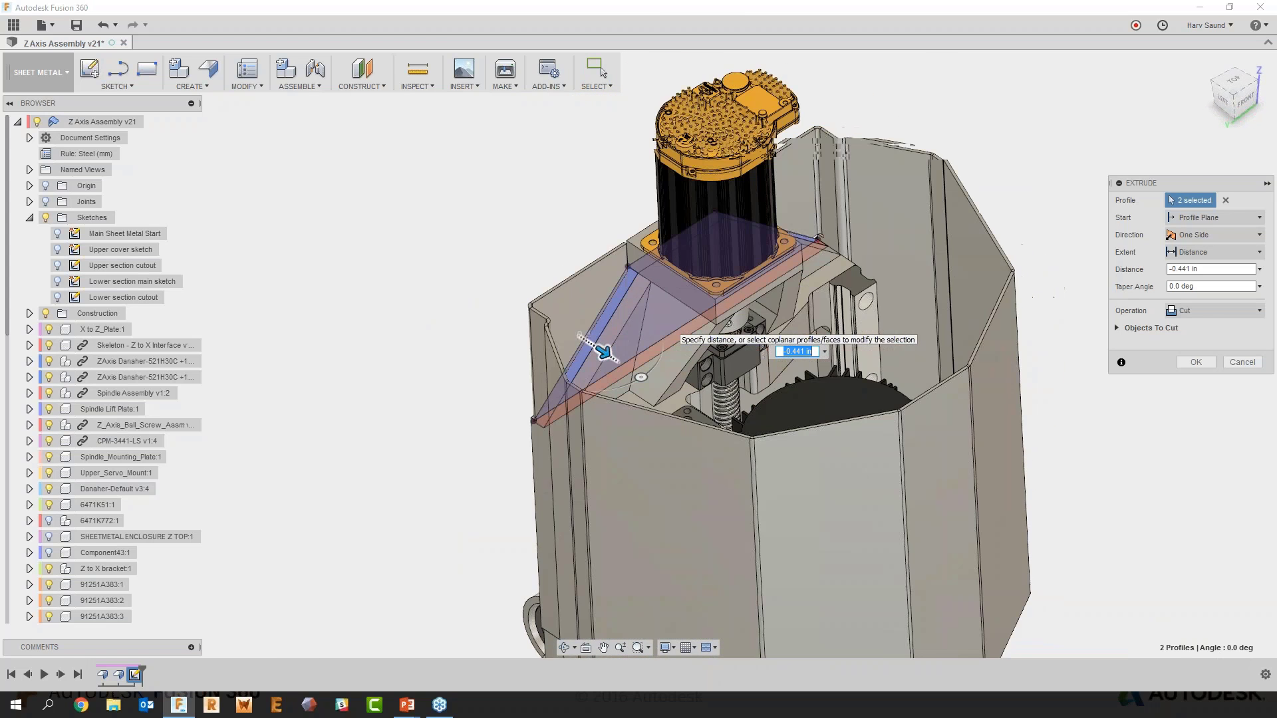
left_click(1118, 328)
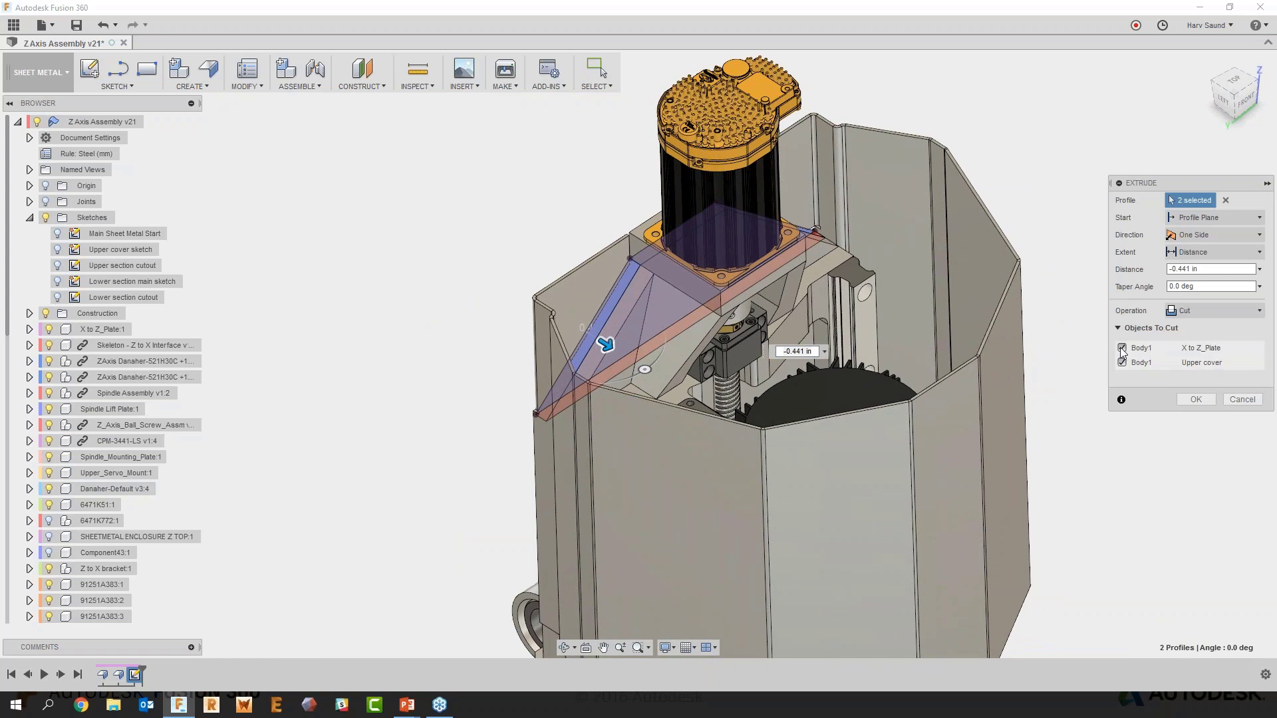
left_click(1122, 348)
left_click(1196, 399)
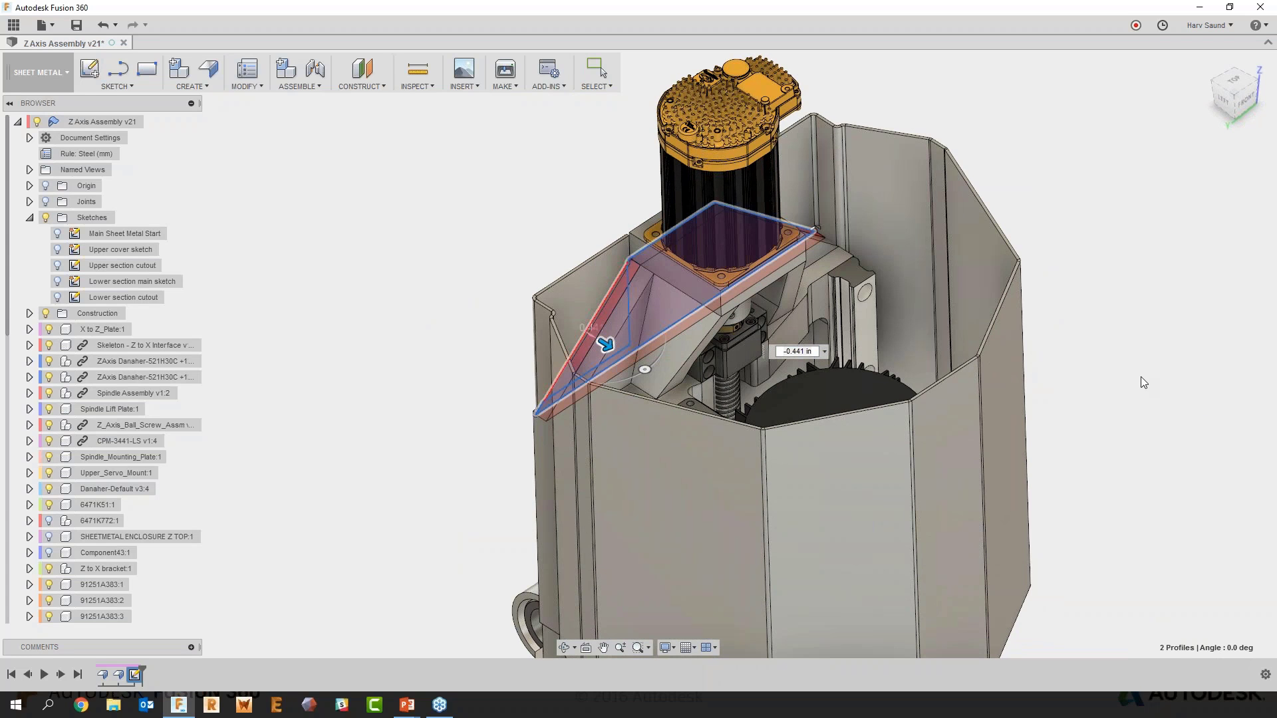
Start an Unfold with the narrow strip beside the trimmed flange as stationary entity and try unfolding the bend between them
middle_click_drag(1043, 306, 1027, 313, "shift")
scroll(1027, 313, "up", 5)
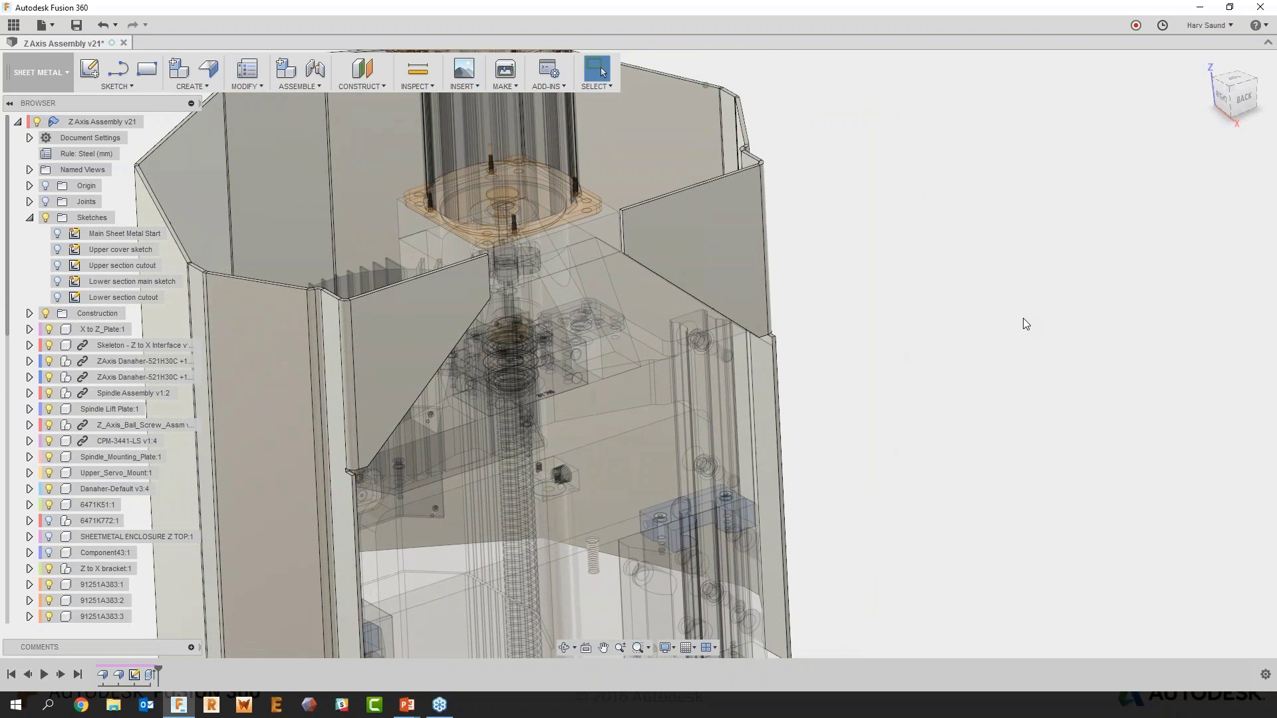
scroll(1023, 319, "down", 3)
scroll(1026, 324, "down", 2)
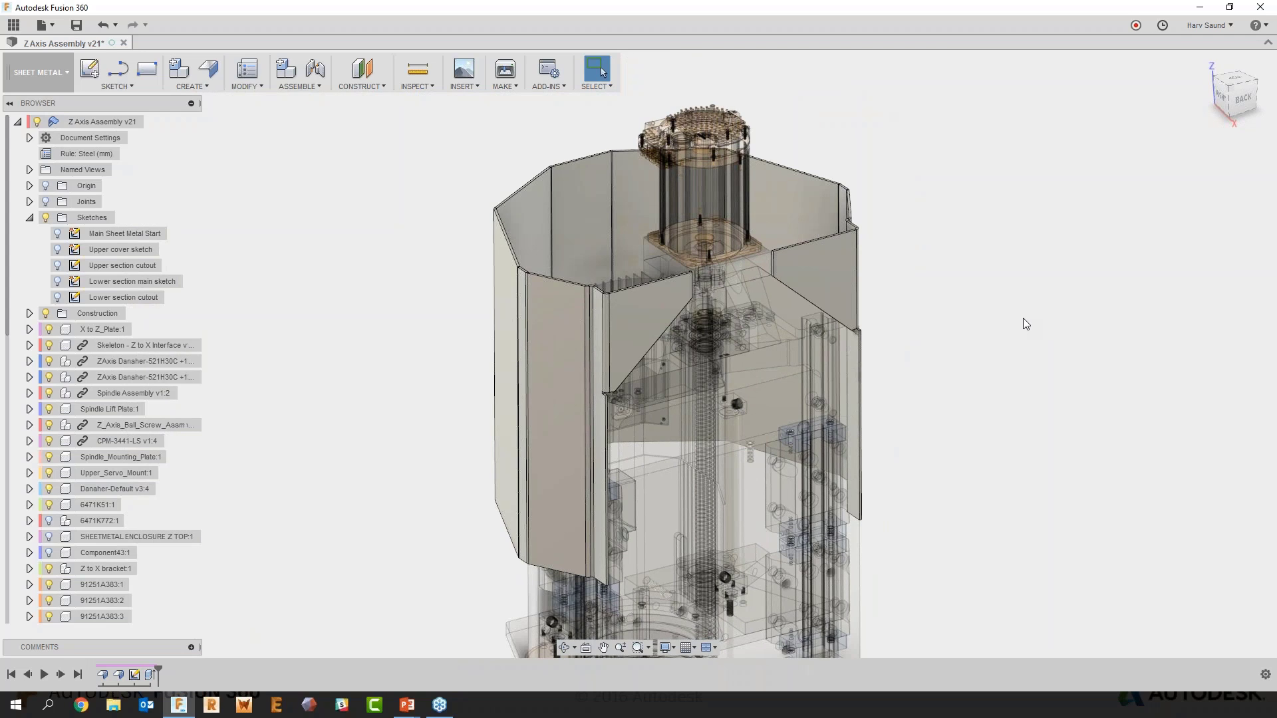
left_click(243, 87)
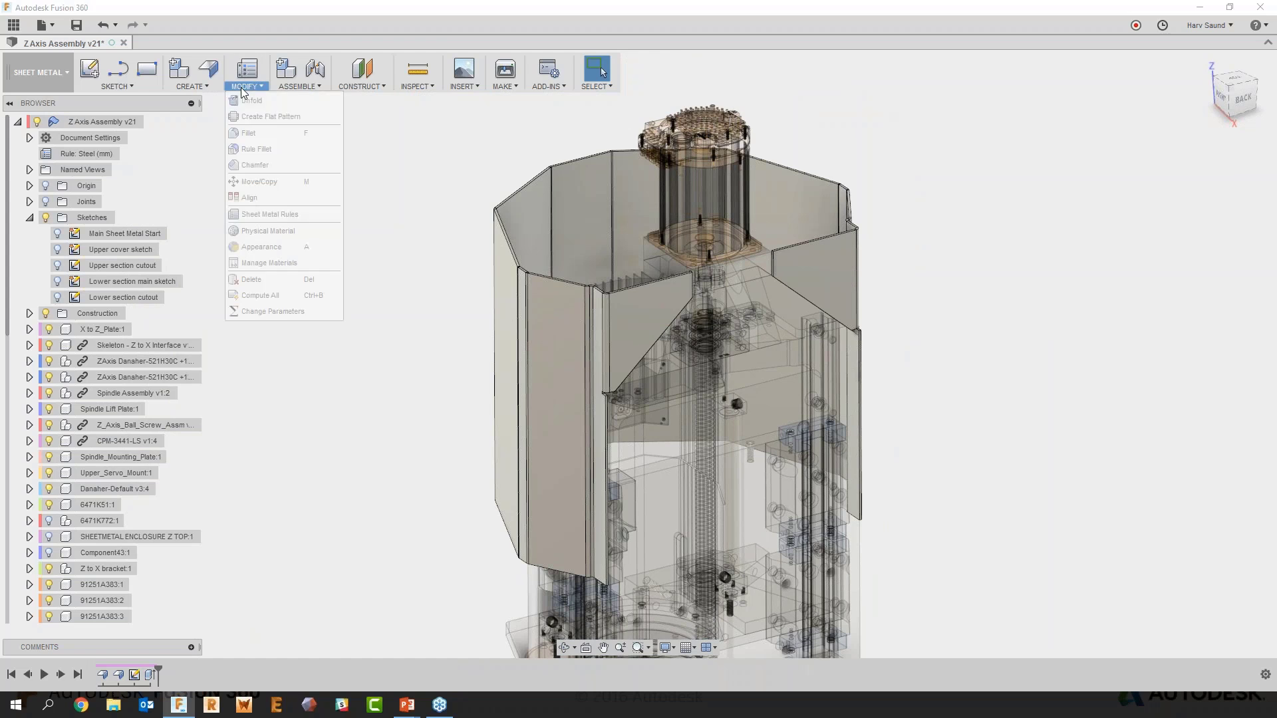
left_click(263, 106)
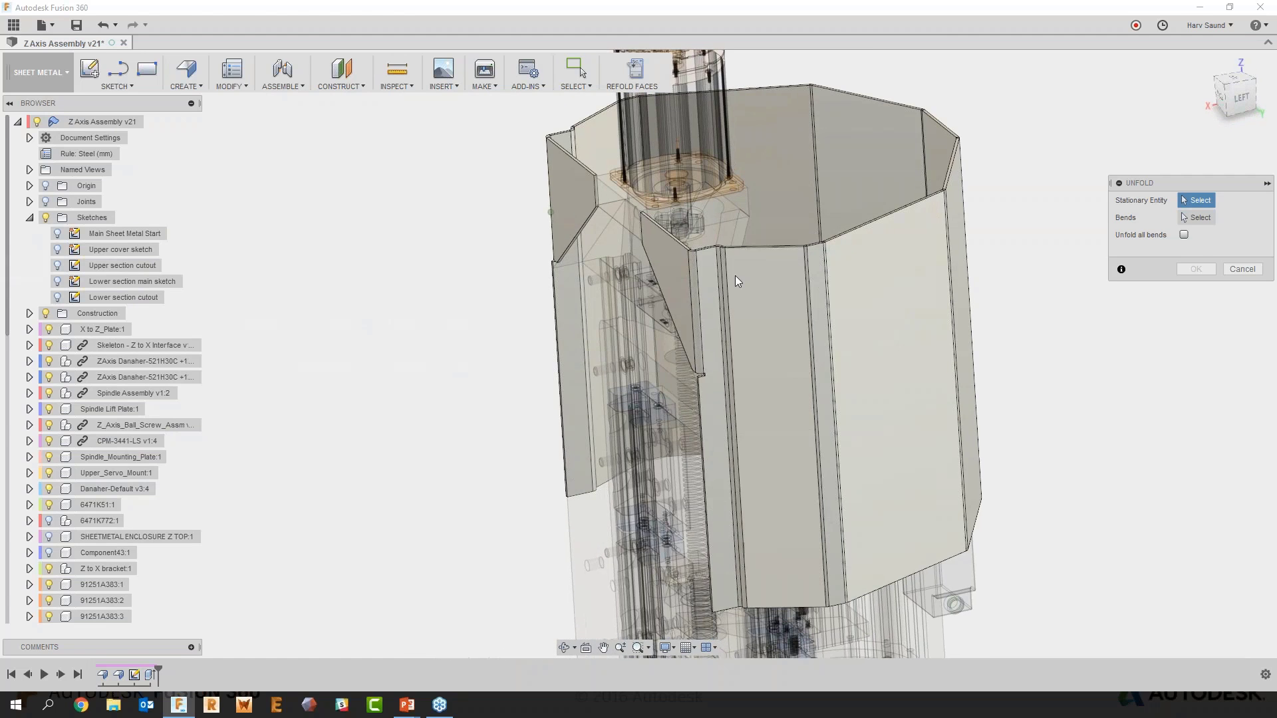
left_click(740, 277)
middle_click_drag(707, 285, 749, 281, "shift")
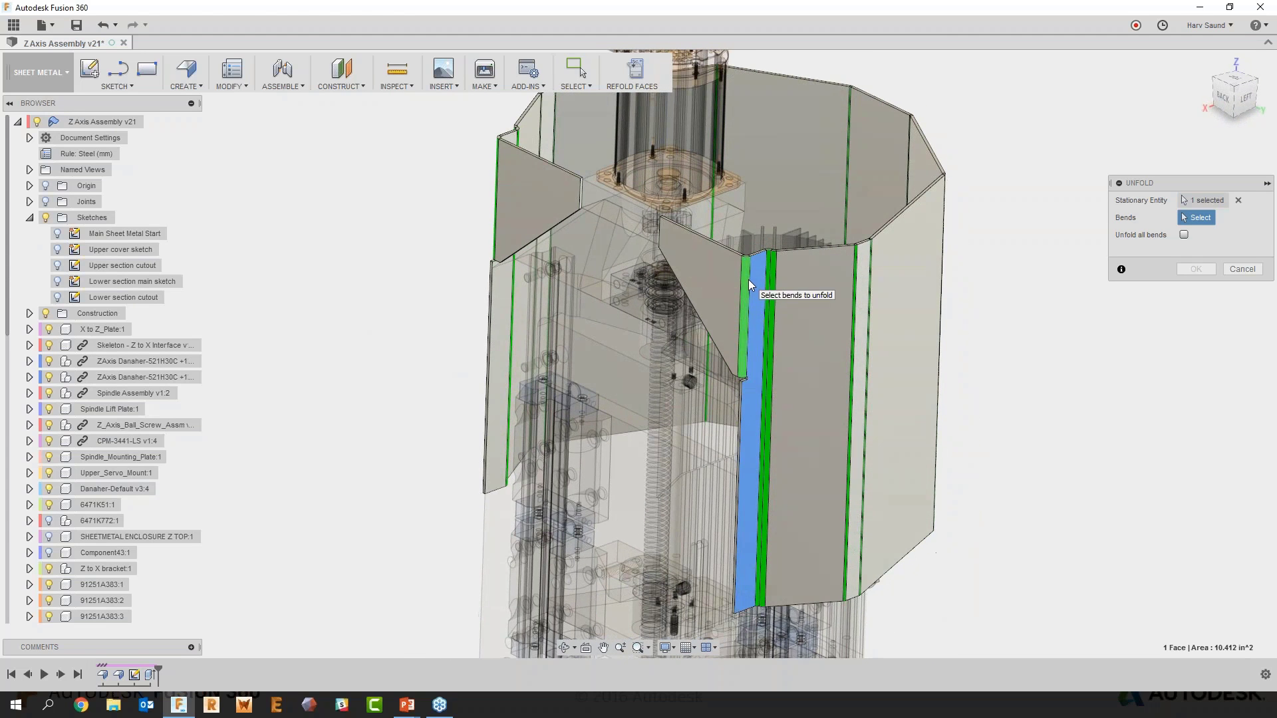
left_click(746, 279)
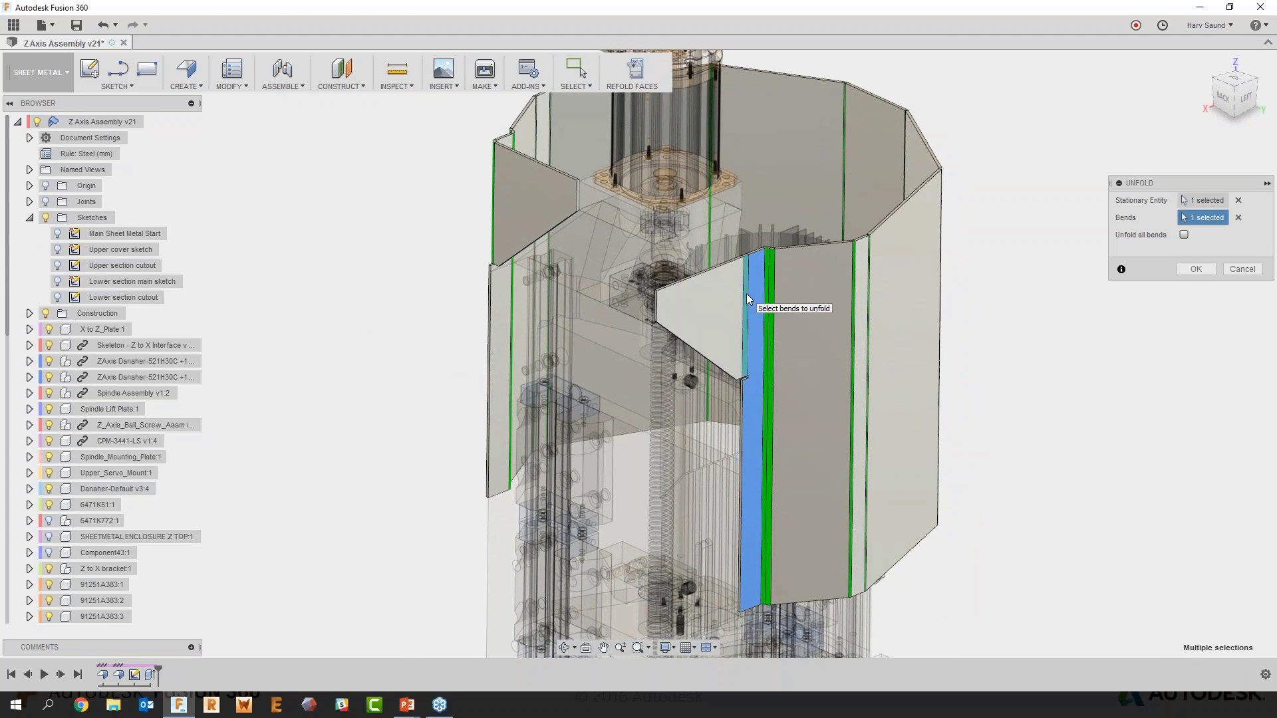
left_click(746, 295)
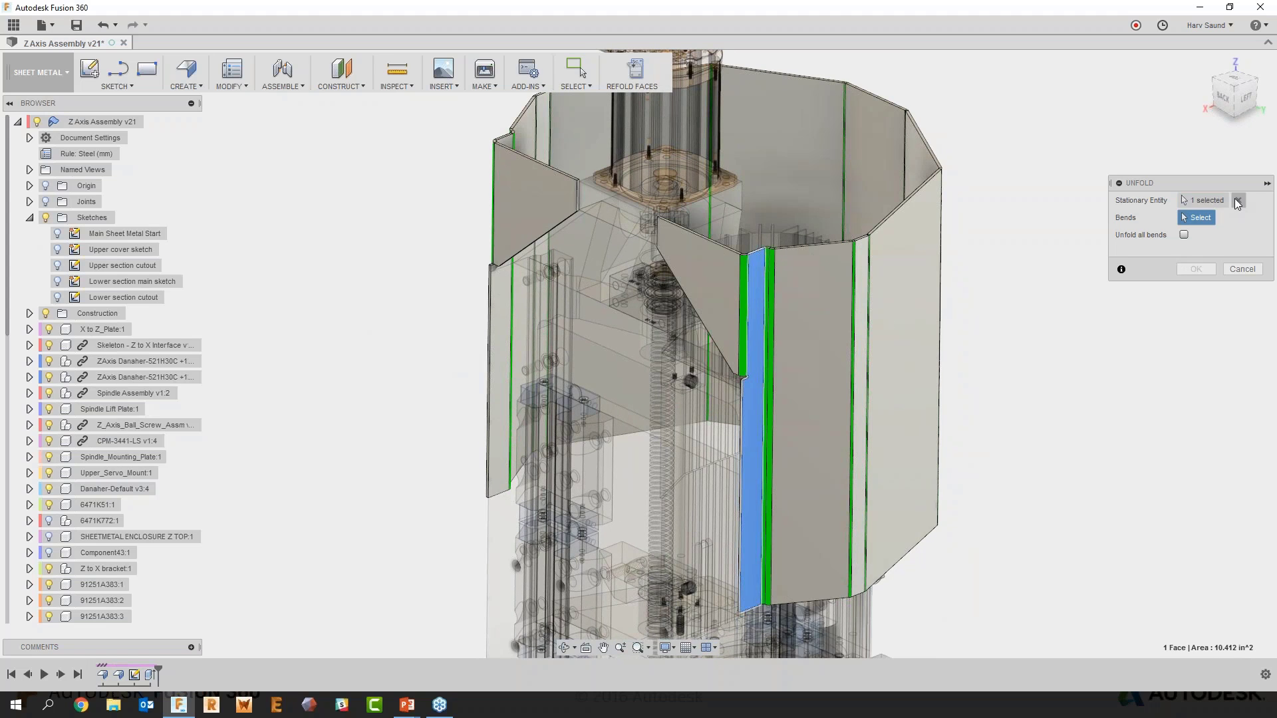
left_click(1238, 200)
left_click(725, 300)
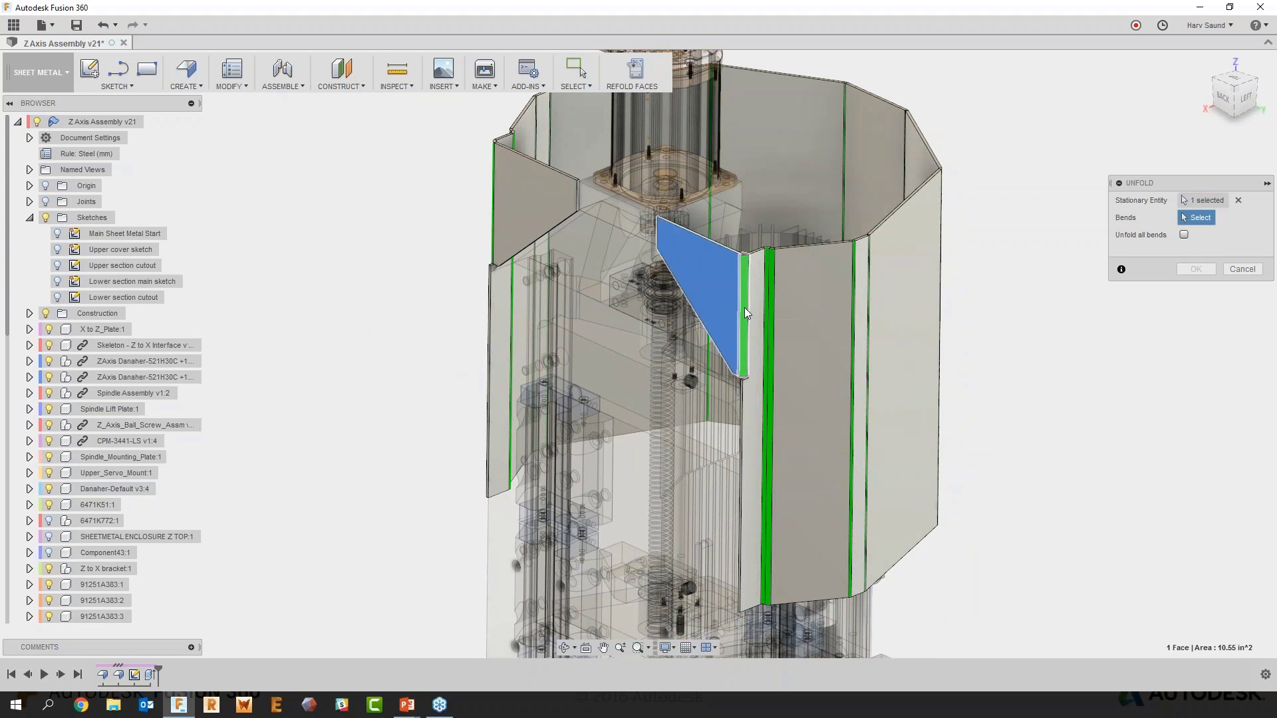
left_click(744, 307)
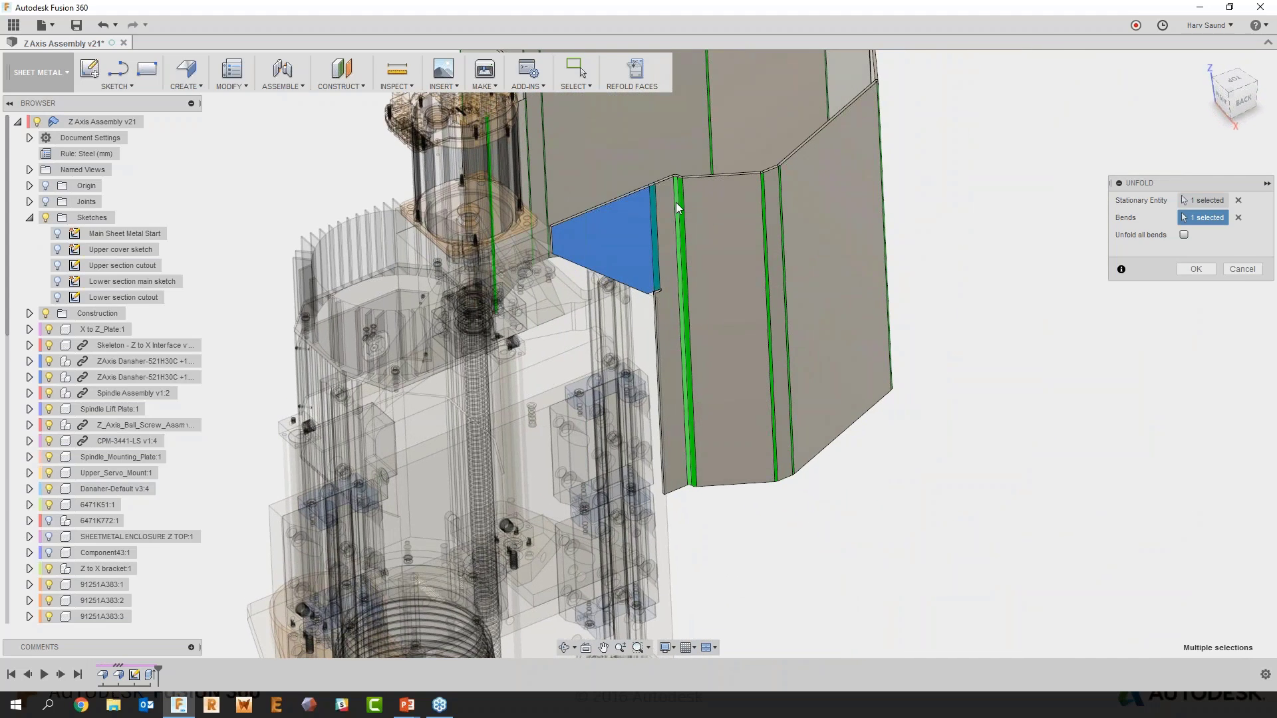
left_click(680, 246)
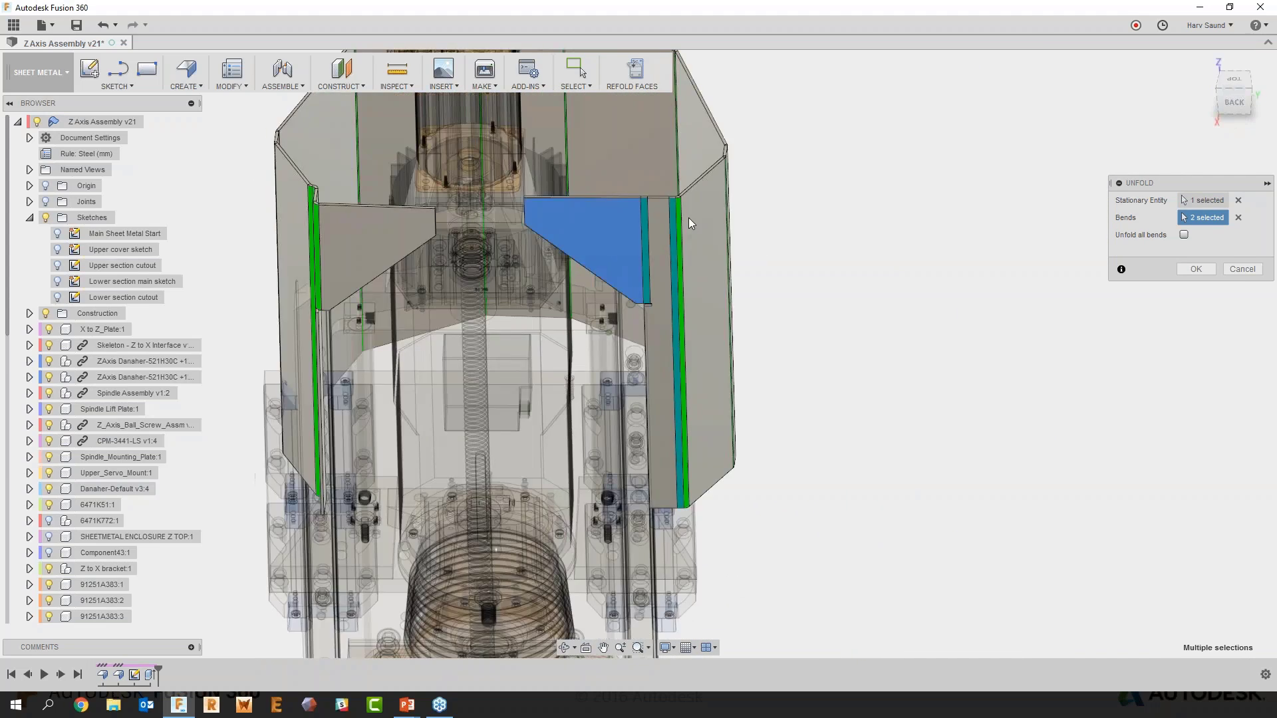
left_click(654, 349)
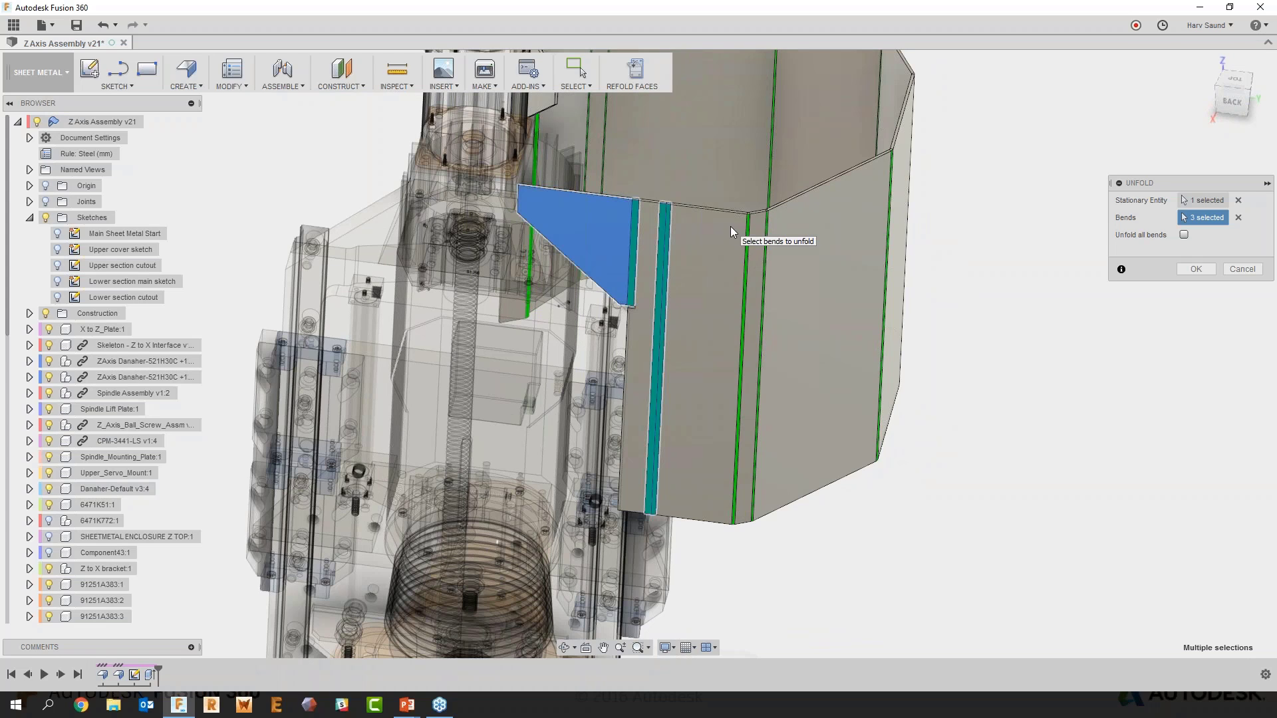
left_click(1241, 270)
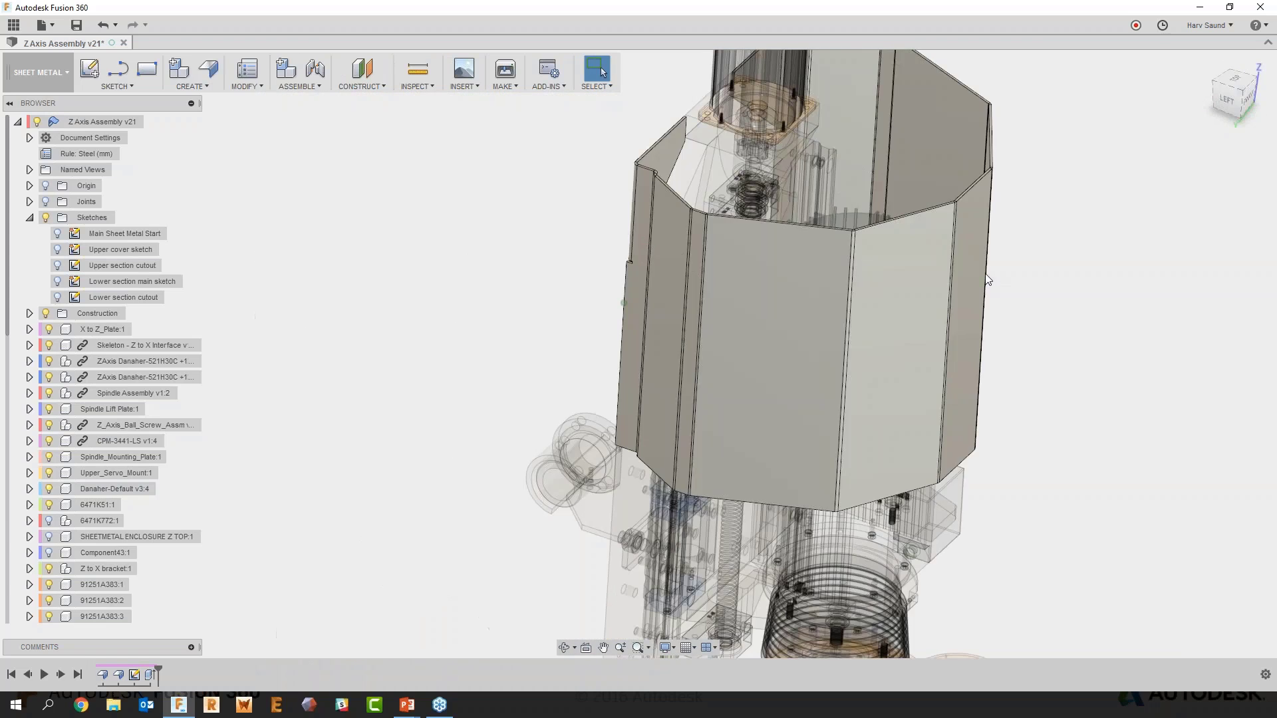
Unfold all bends of the upper cover, using the narrow front panel as the stationary entity
middle_click_drag(984, 273, 362, 317, "shift")
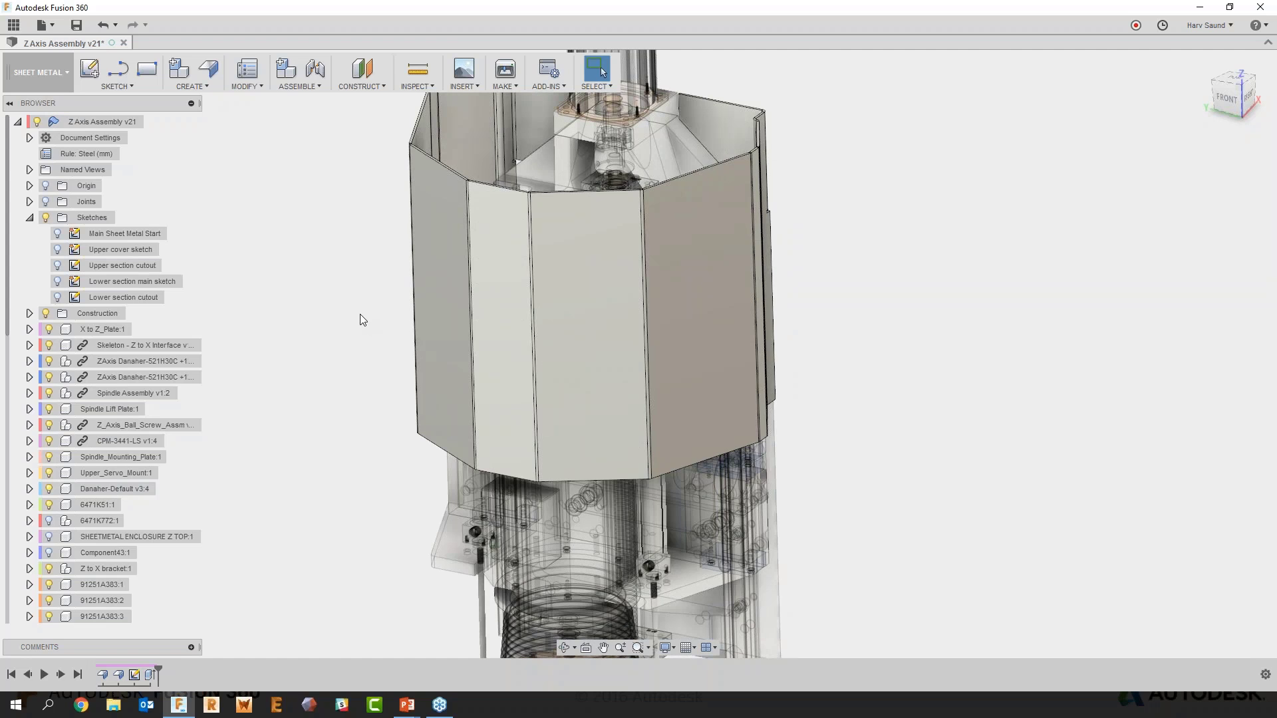
left_click(249, 85)
left_click(250, 106)
left_click(504, 318)
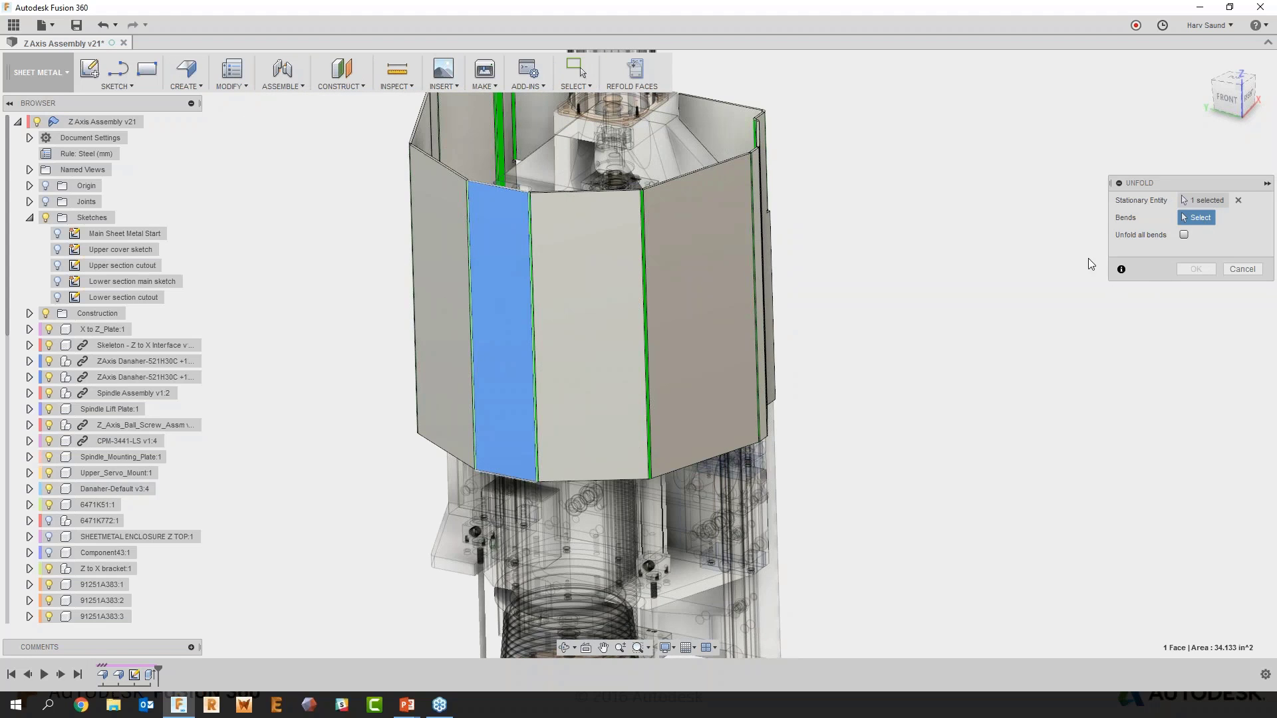
left_click(1185, 236)
left_click(1189, 269)
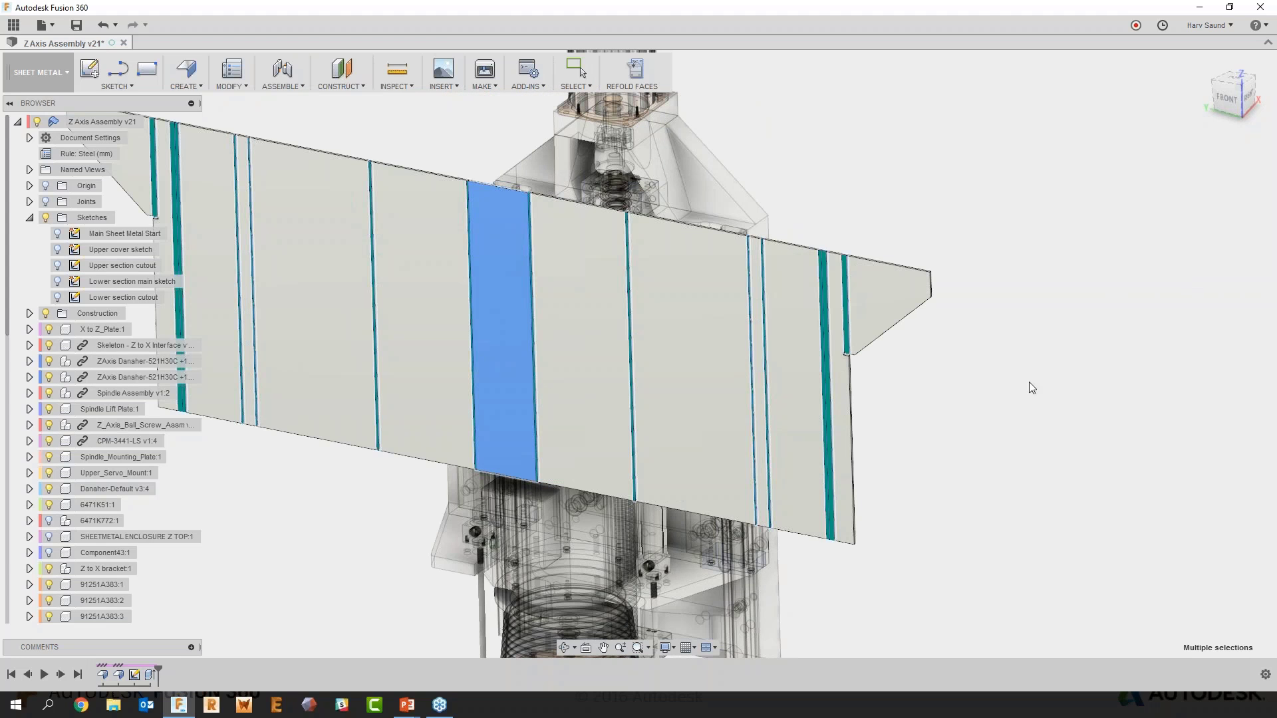
Extrude the stepped profile of the Upper section cutout sketch as a cut with a distance of -0.675 in through the flattened cover
middle_click_drag(987, 421, 1010, 413)
scroll(1009, 413, "down", 2)
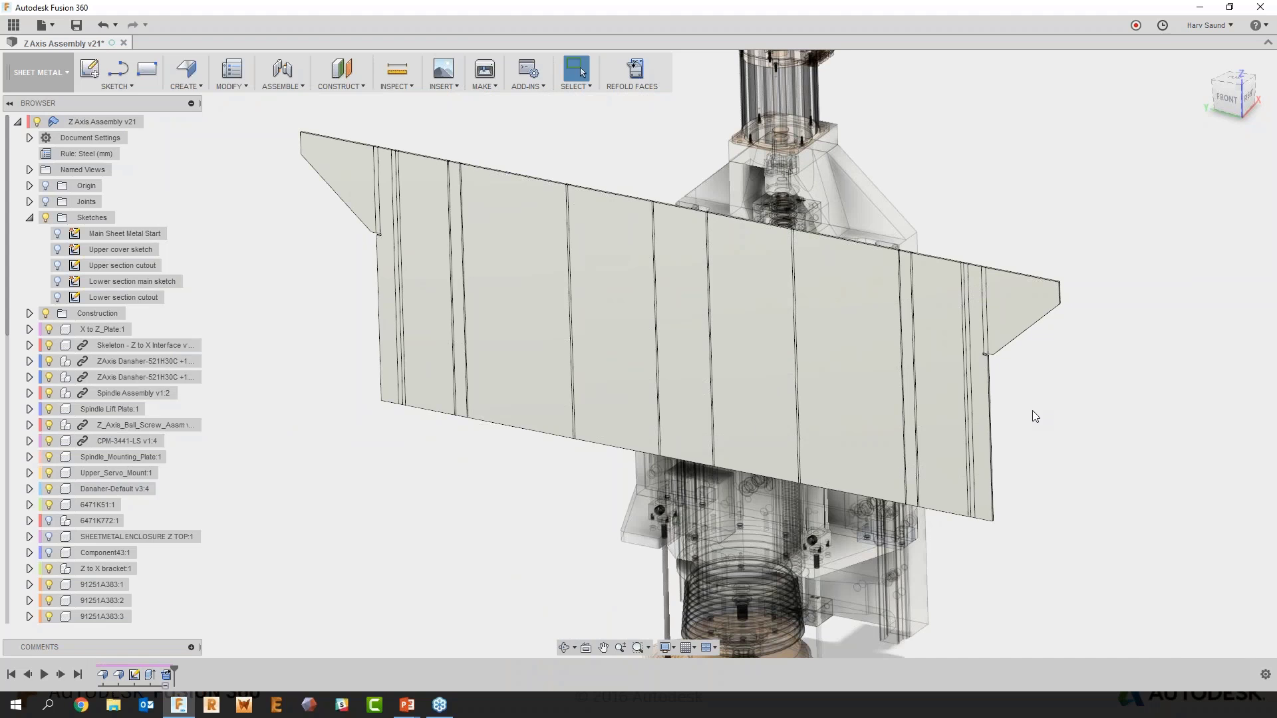
left_click(57, 265)
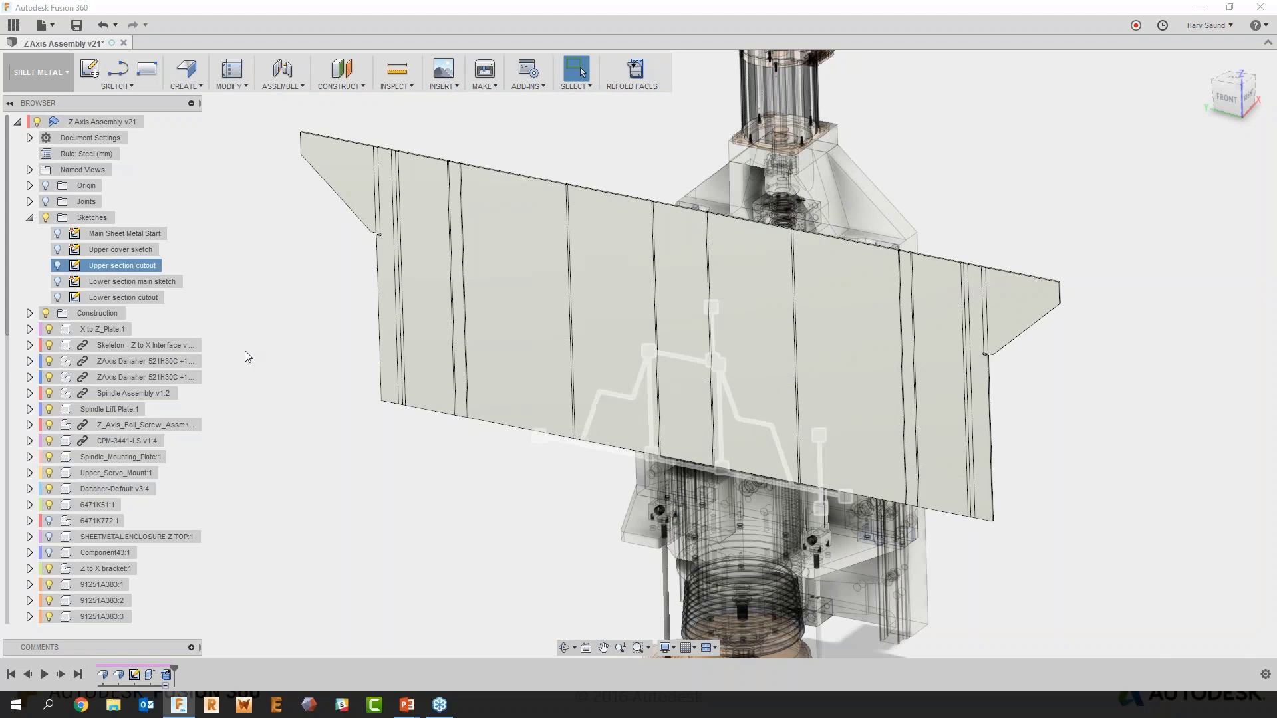
left_click(628, 444)
right_click(517, 541)
left_click(550, 521)
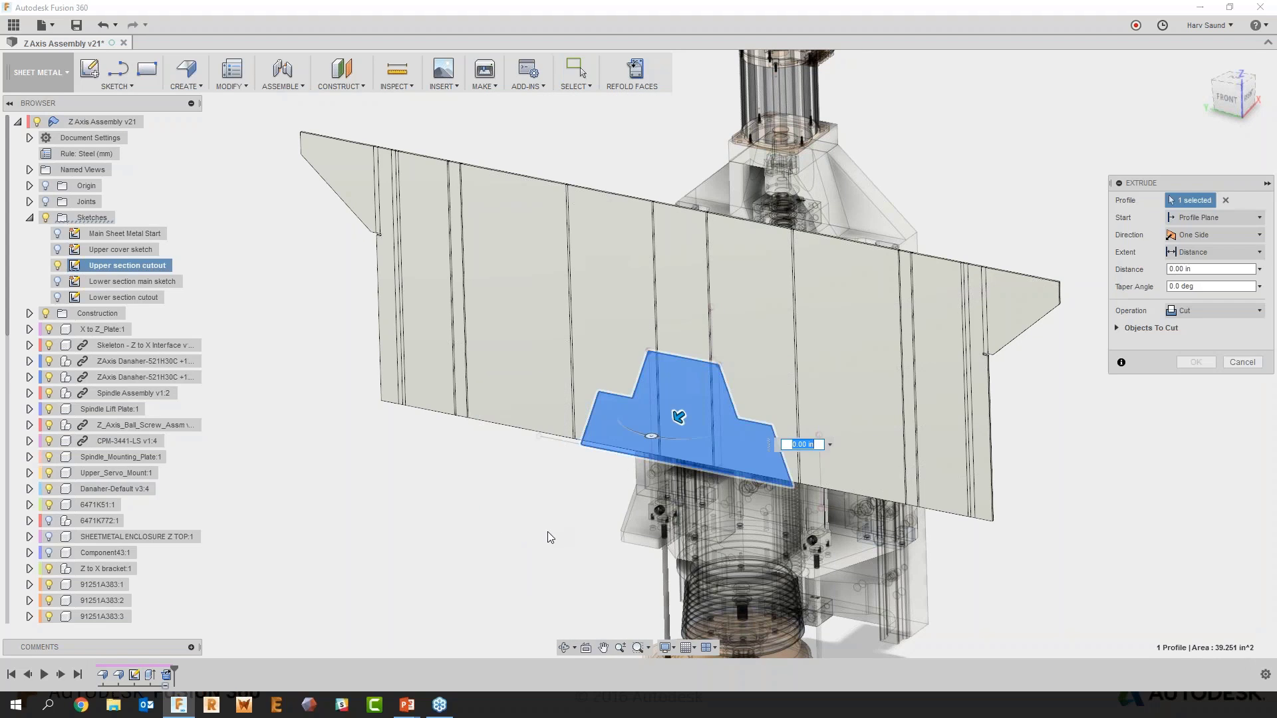
left_click_drag(678, 418, 700, 399)
middle_click_drag(732, 402, 639, 407, "shift")
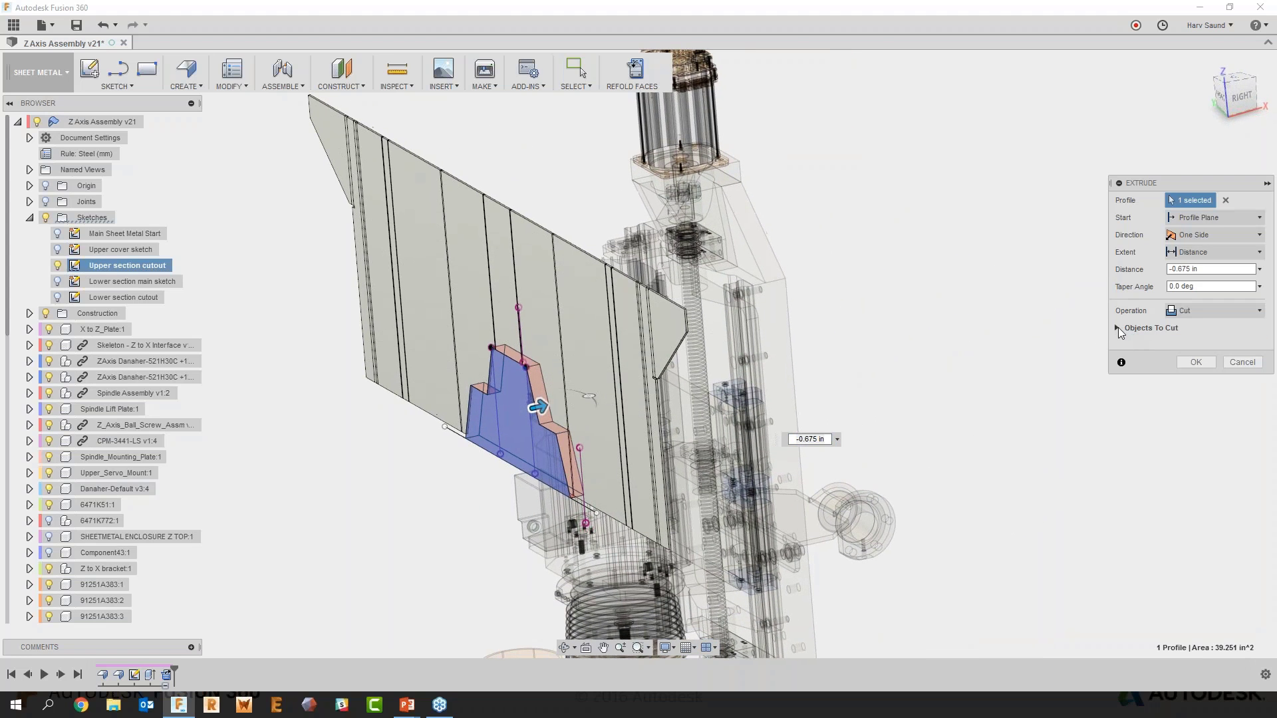
left_click(1119, 328)
left_click(1196, 400)
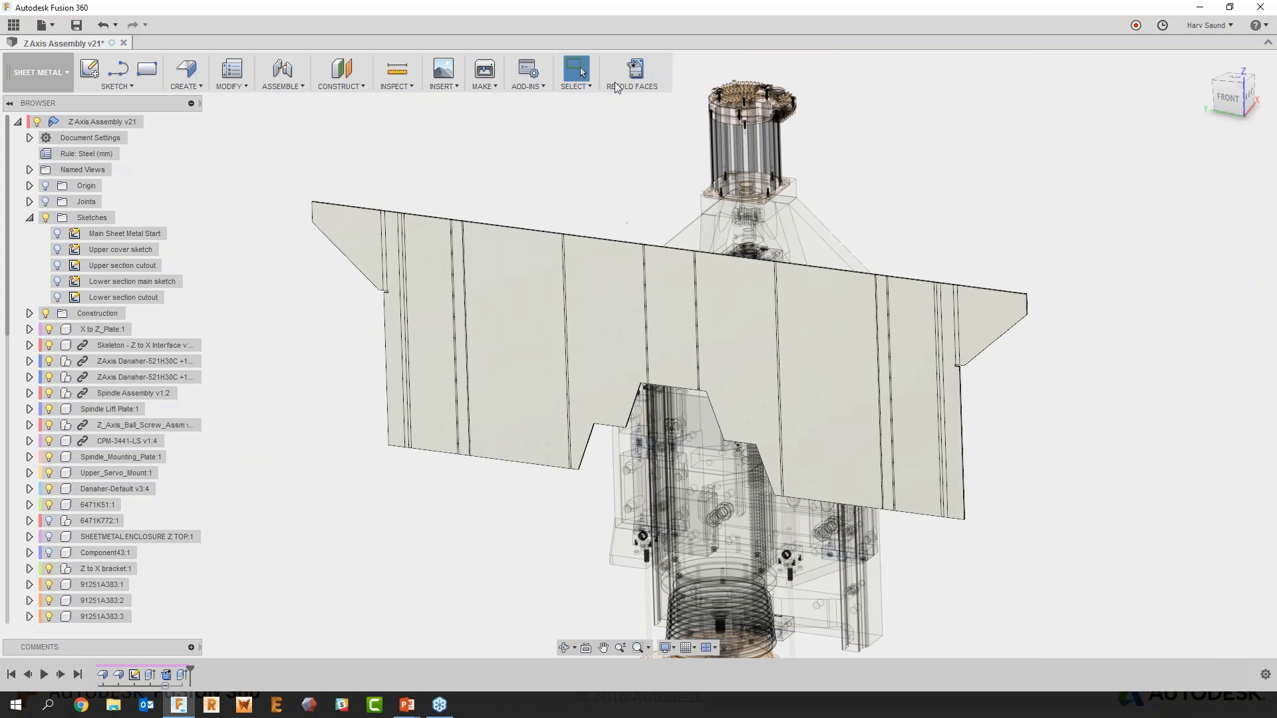
Refold the faces of the flattened upper cover and check the cutout from the front
left_click(631, 71)
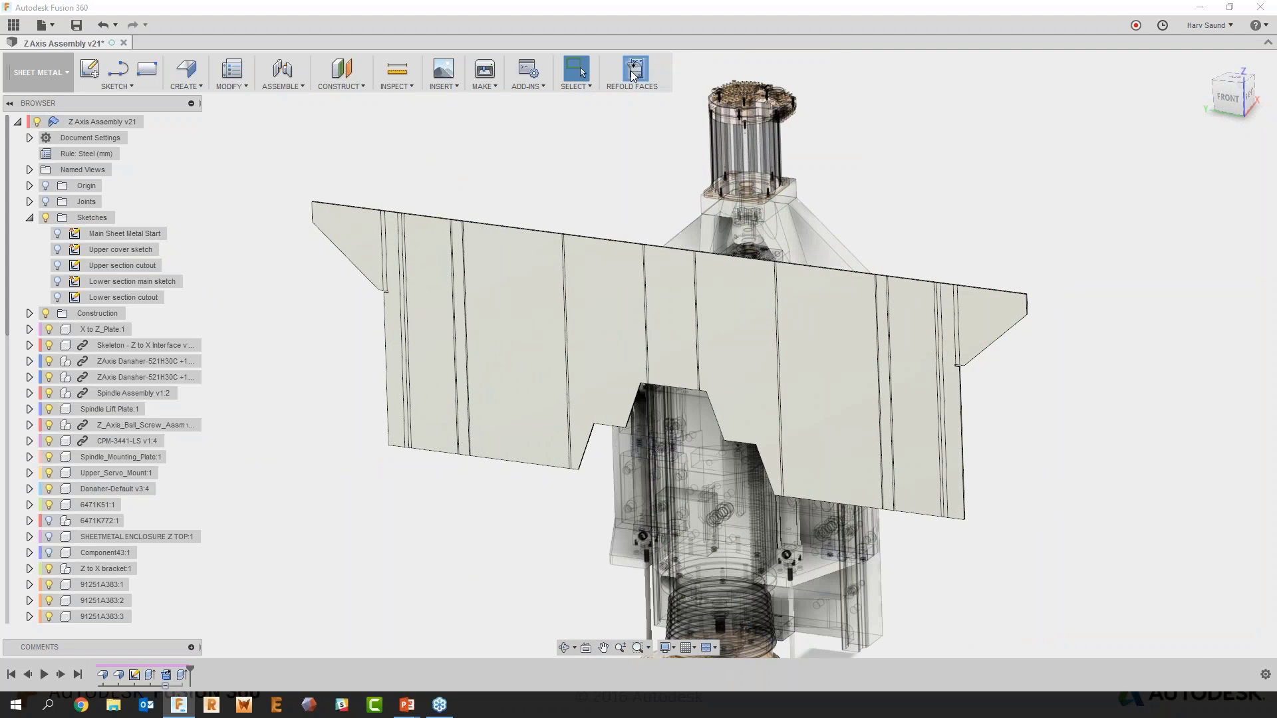
scroll(591, 434, "up", 3)
scroll(591, 433, "up", 1)
left_click(1229, 101)
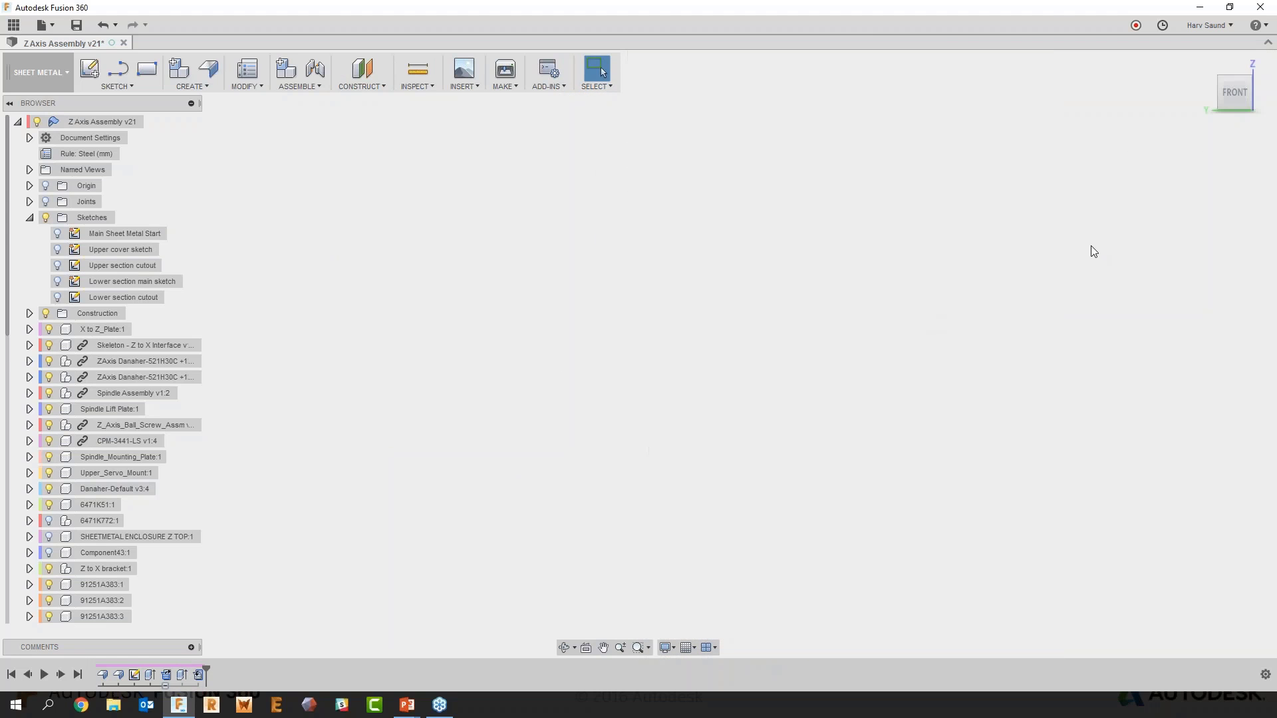
scroll(1089, 246, "up", 8)
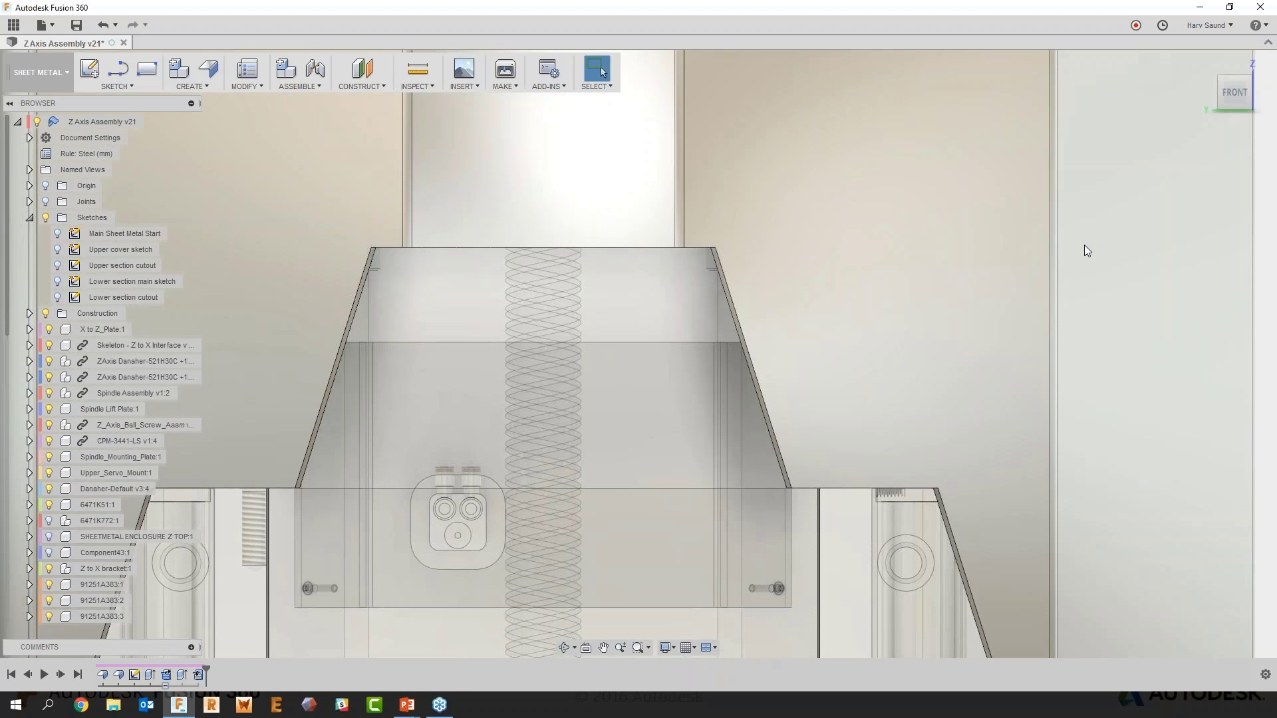
scroll(1084, 244, "down", 6)
middle_click_drag(917, 178, 832, 286, "shift")
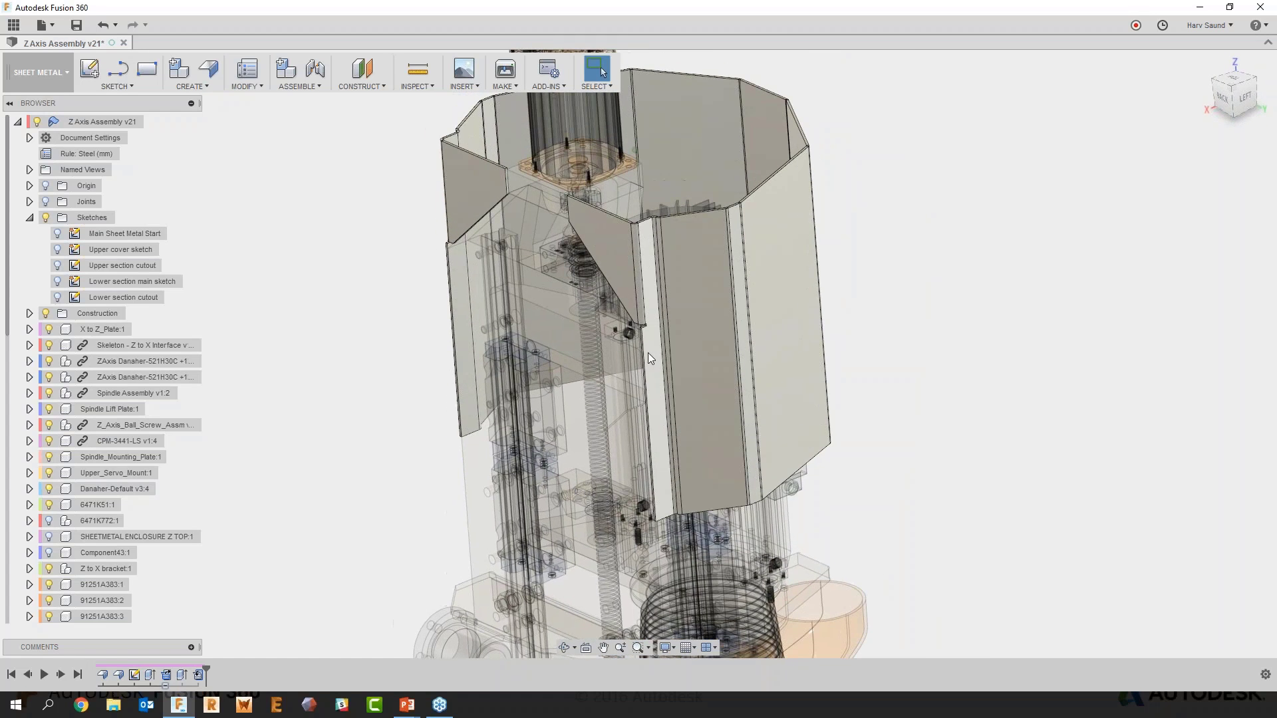
Start a flange on the two vertical back edges below the trimmed flanges, with a height of 1.5 in
middle_click_drag(712, 57, 689, 90, "shift")
right_click(245, 160)
left_click(282, 189)
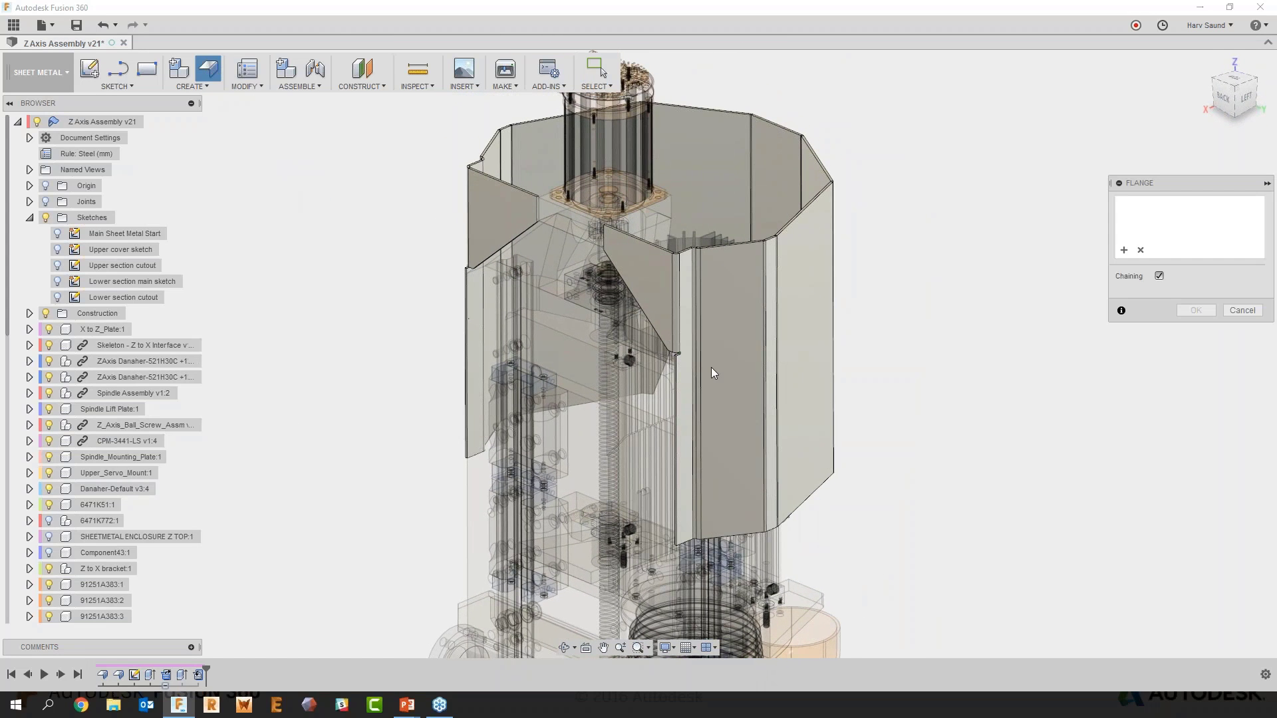
left_click(678, 373)
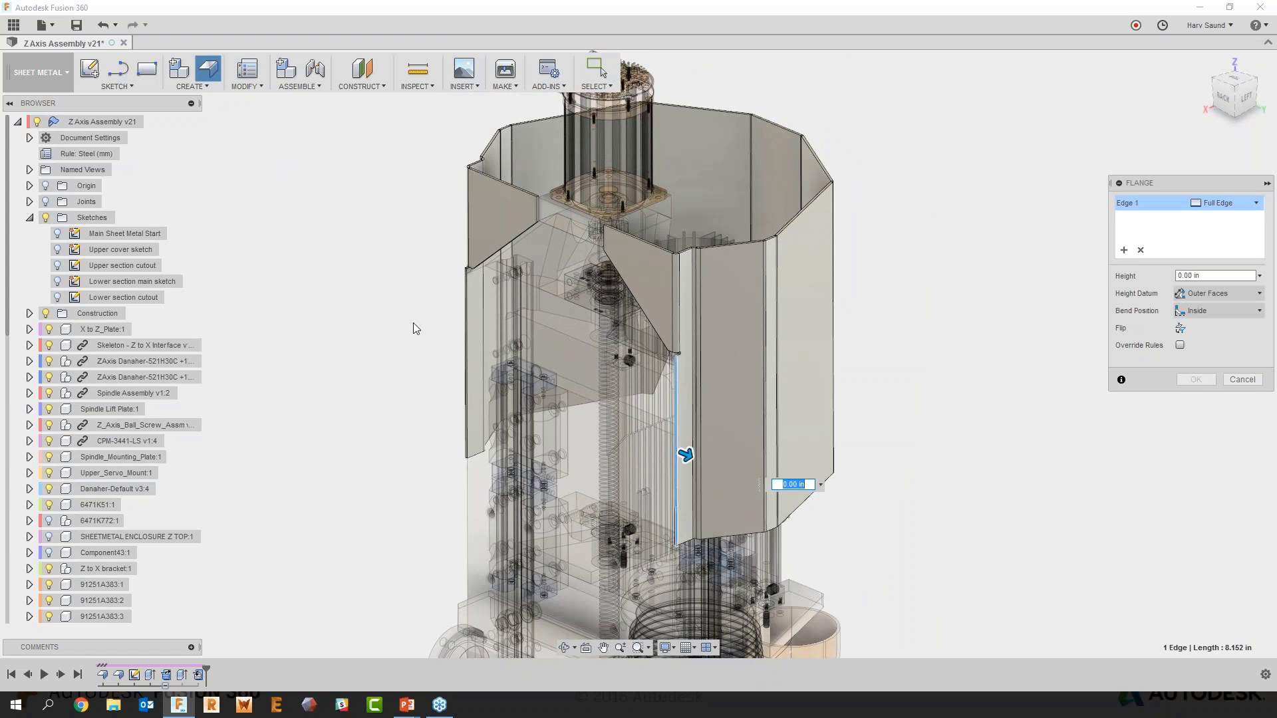
left_click(463, 277)
left_click_drag(456, 359, 541, 404)
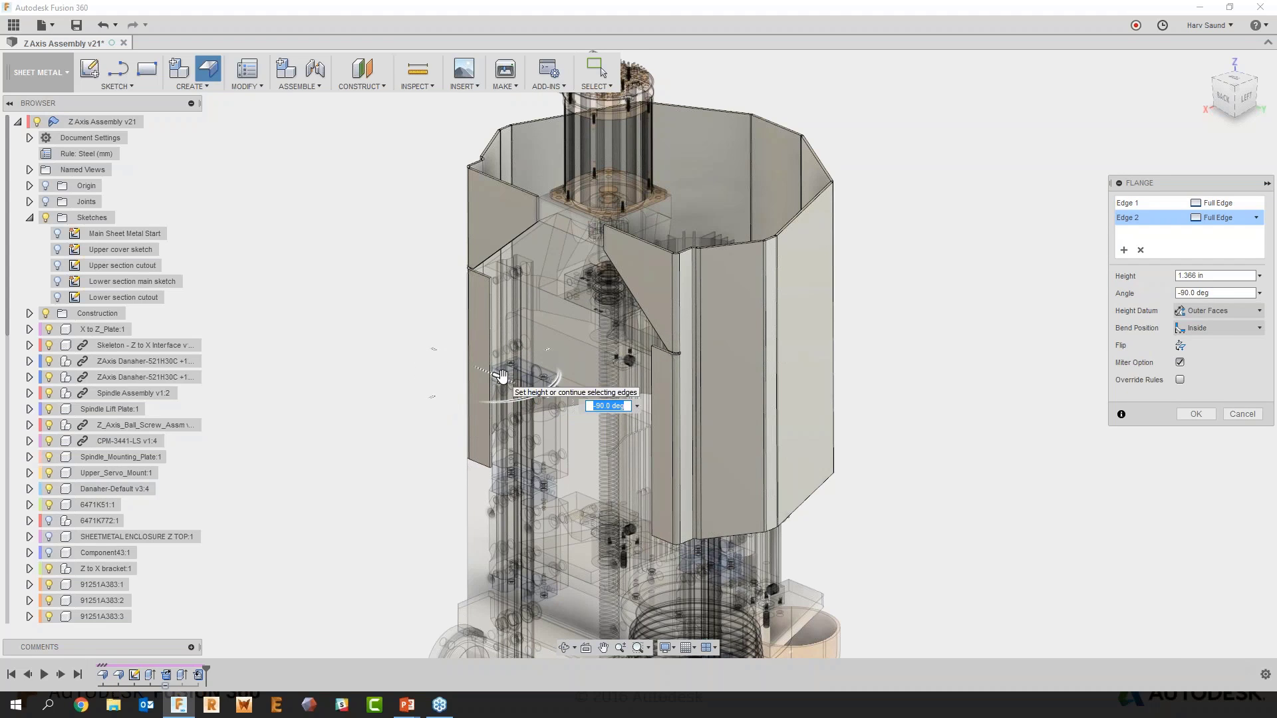
left_click_drag(498, 376, 514, 383)
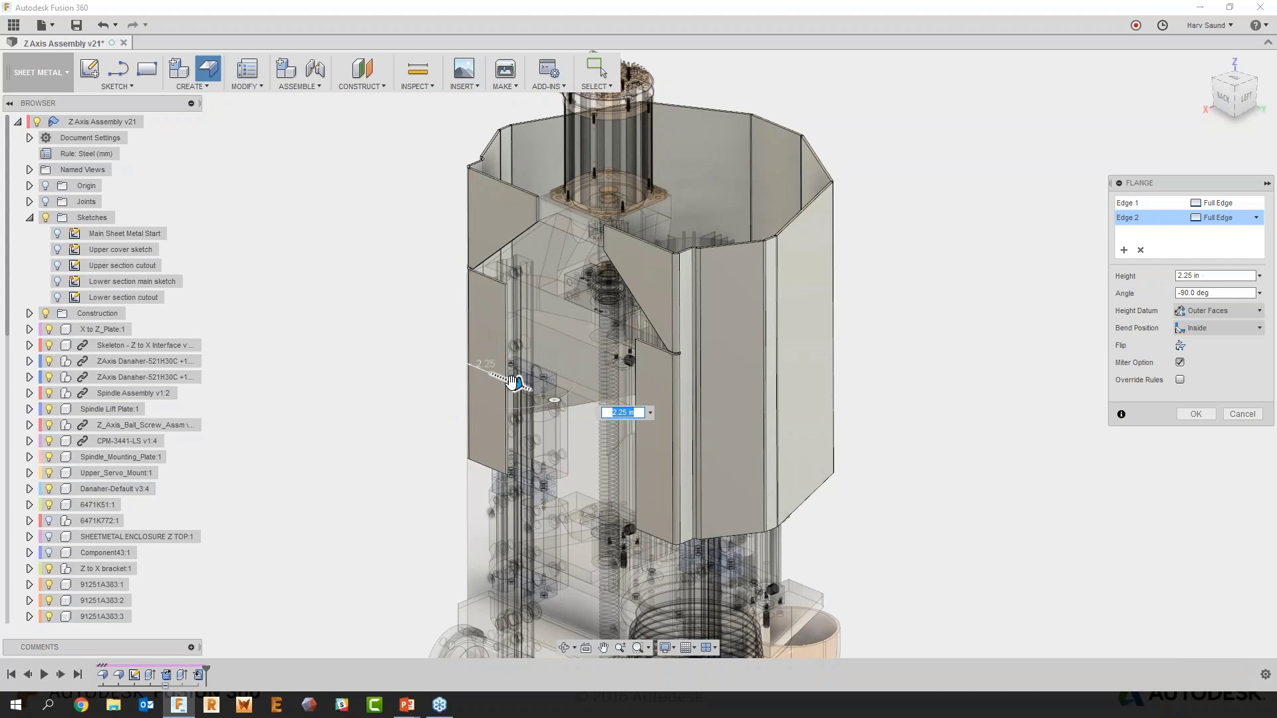
type("1")
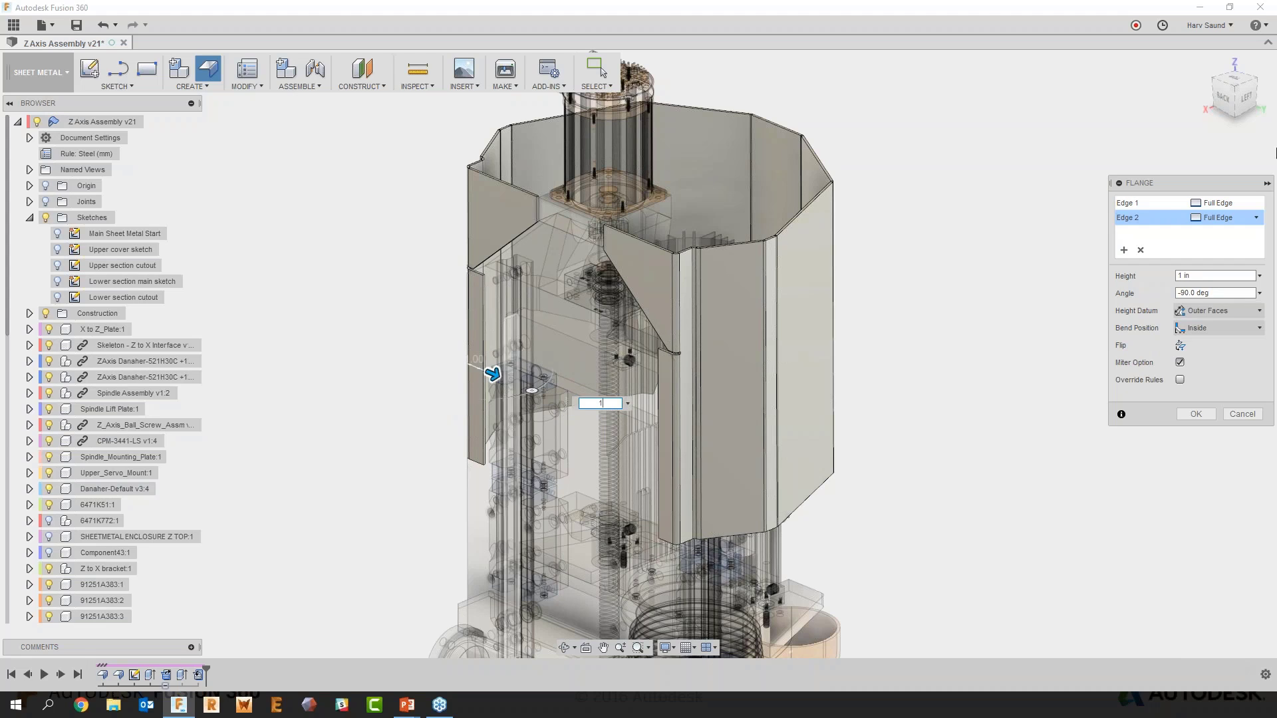
type(".5")
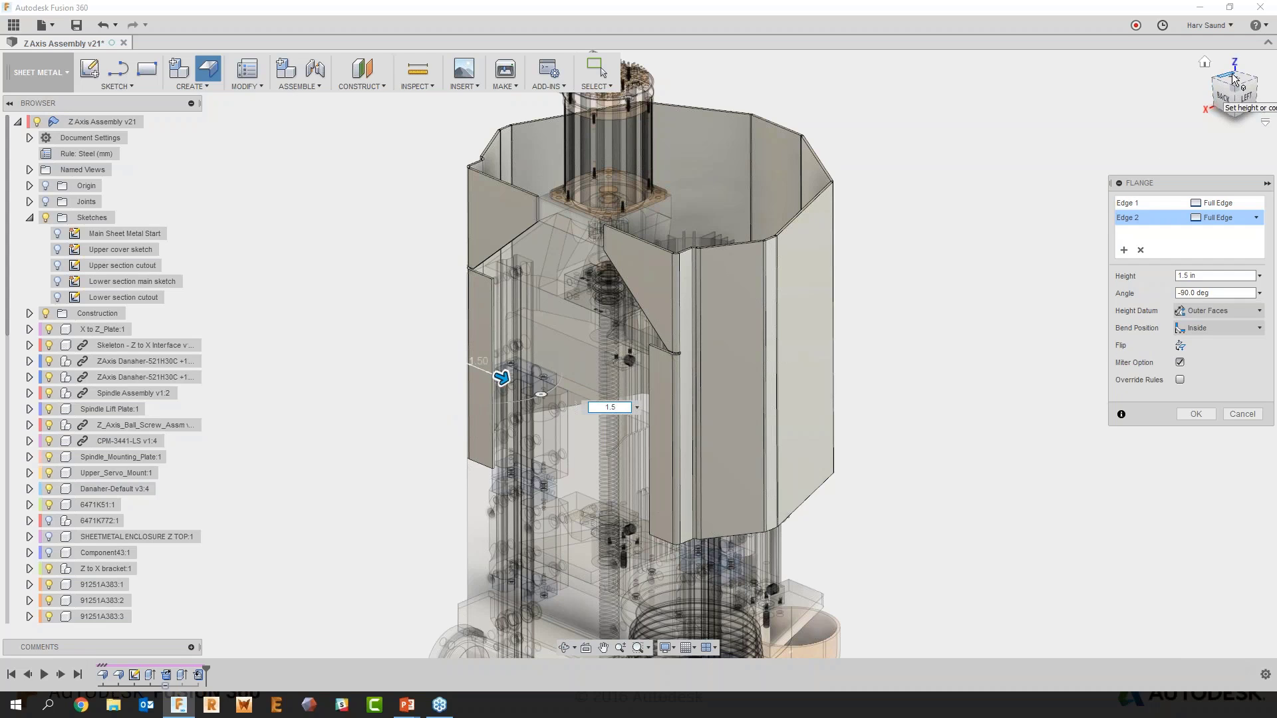
Check the lower back flanges from above, set their bend position to Outside, and create them
left_click(1231, 74)
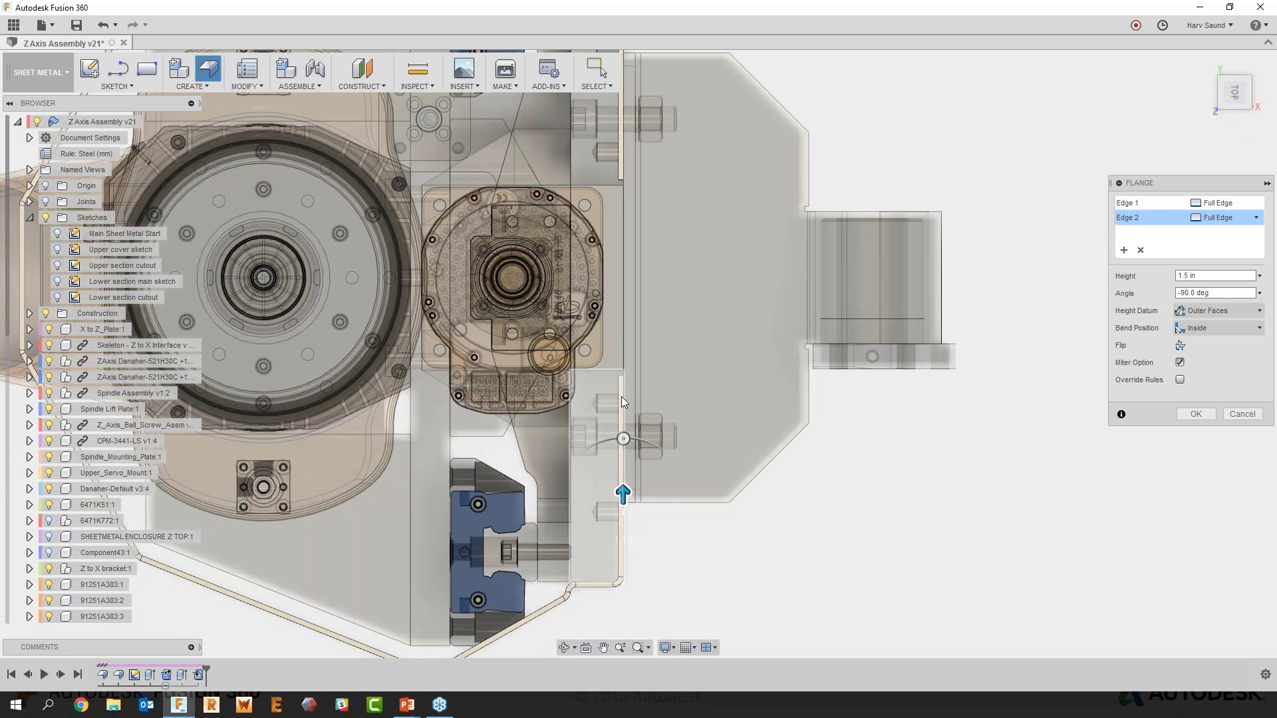
left_click(1217, 328)
left_click(1211, 358)
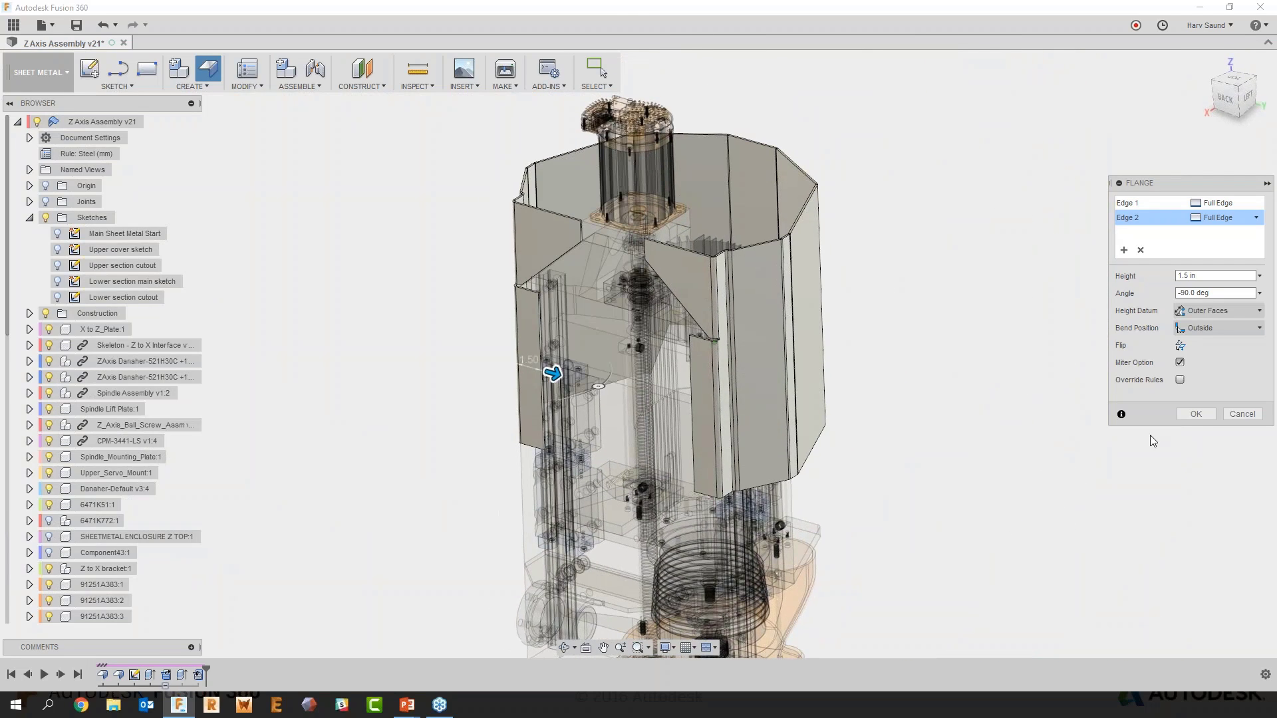
left_click(1199, 416)
right_click(980, 213)
left_click(1004, 238)
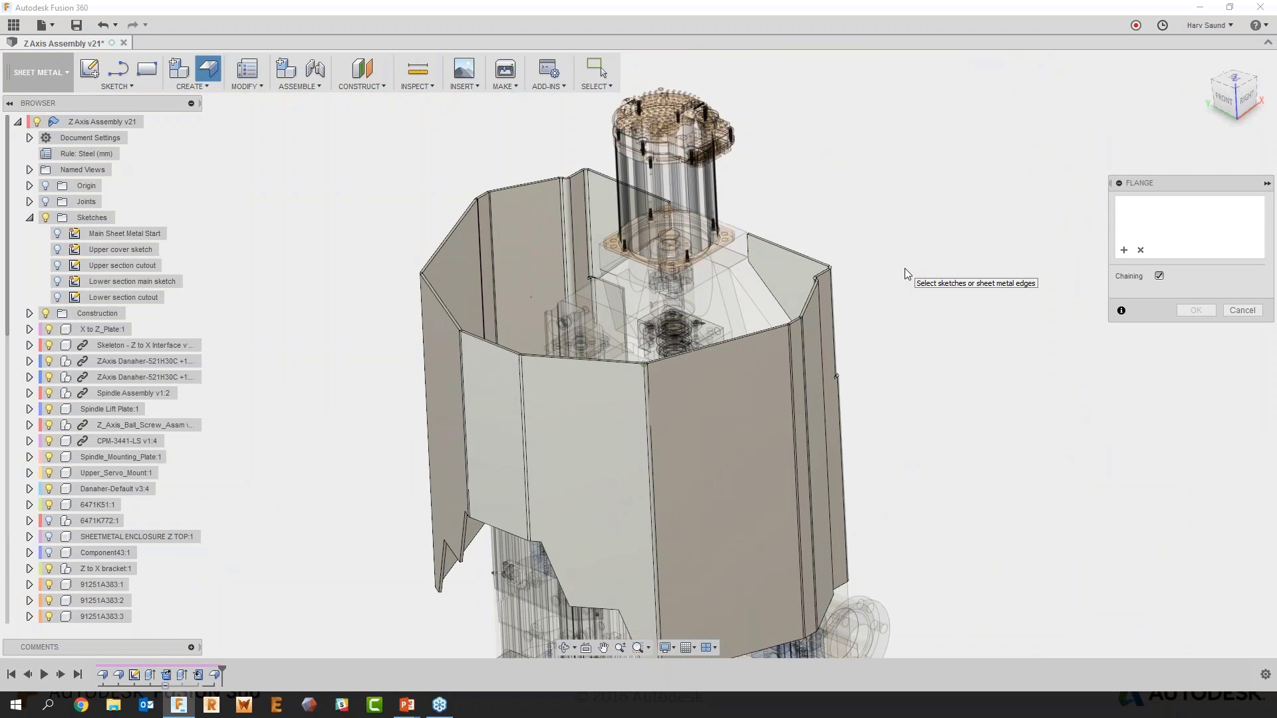
left_click(663, 133)
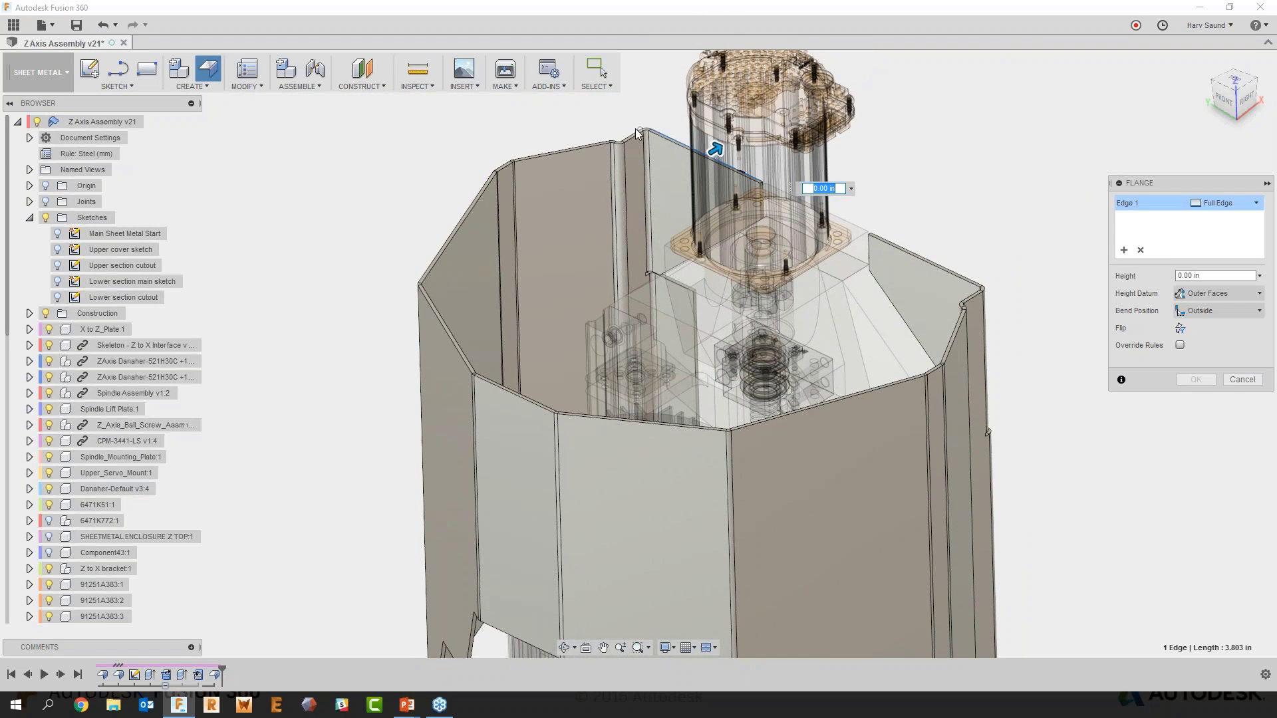
left_click(633, 130)
left_click(522, 157)
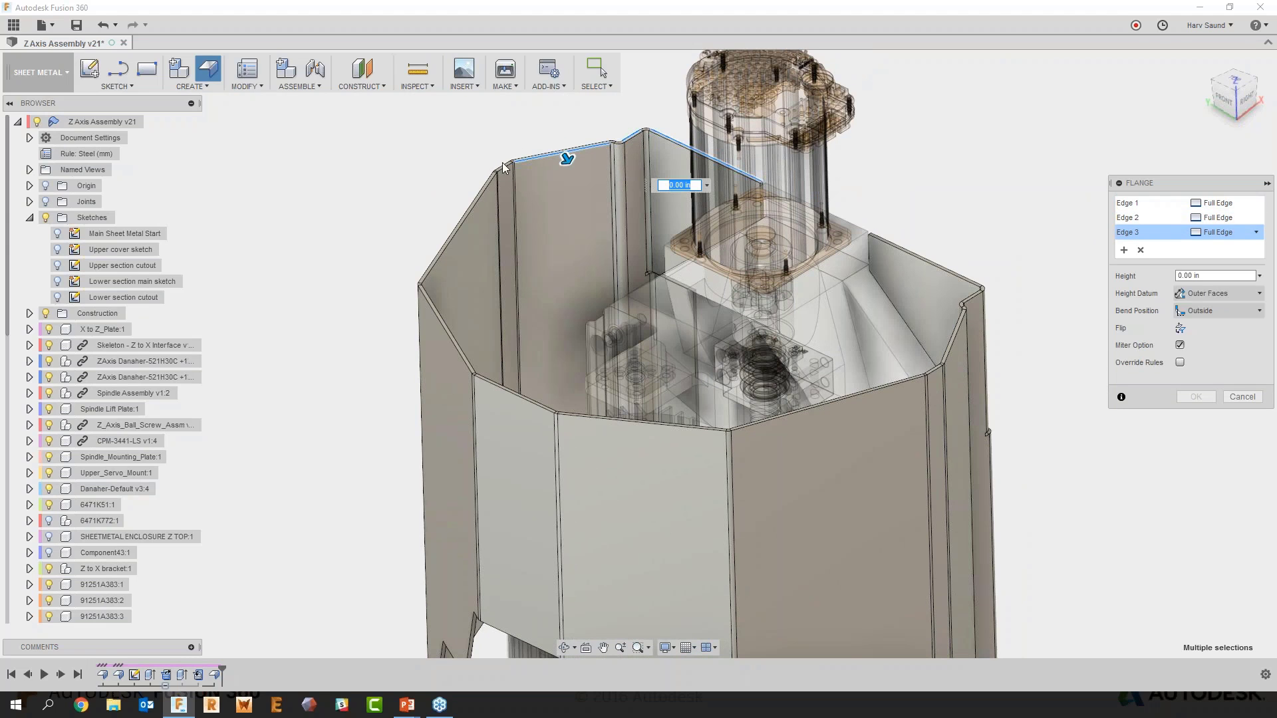
left_click(501, 165)
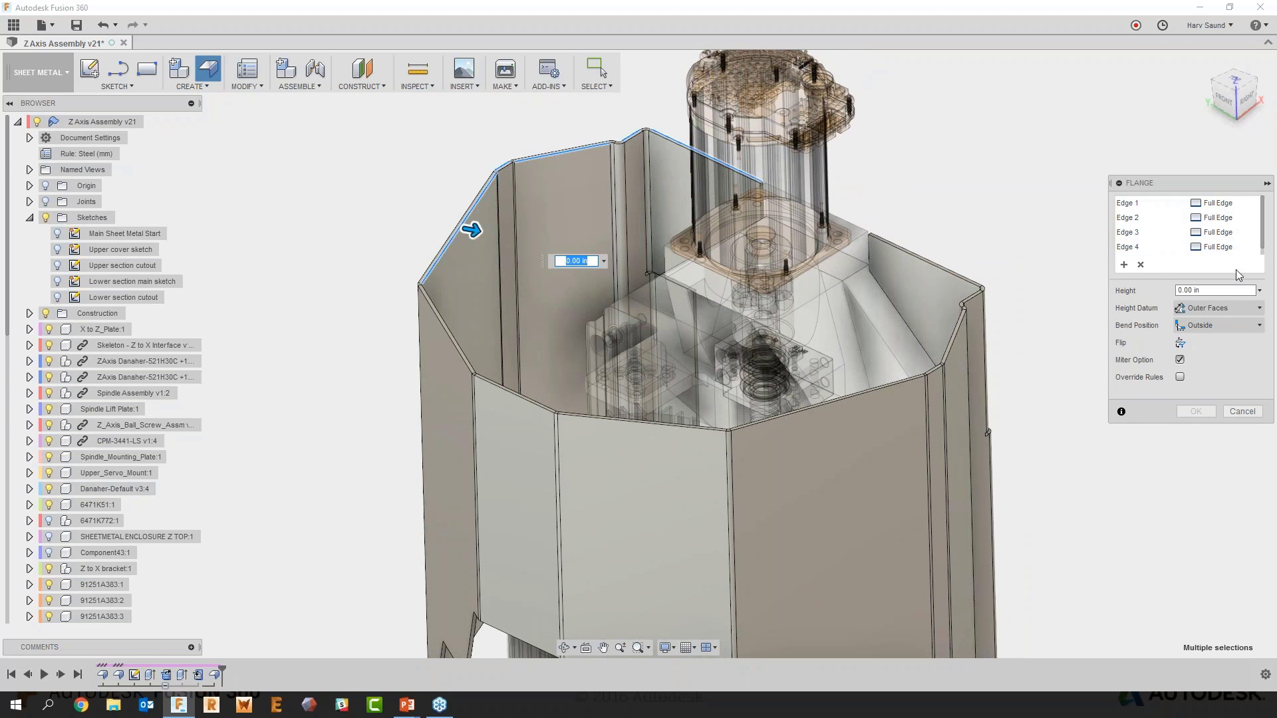
left_click(1254, 410)
Start a flange on the first five top edges of the upper cover, from the back edge beside the motor around the far side
right_click(1098, 256)
left_click(1075, 182)
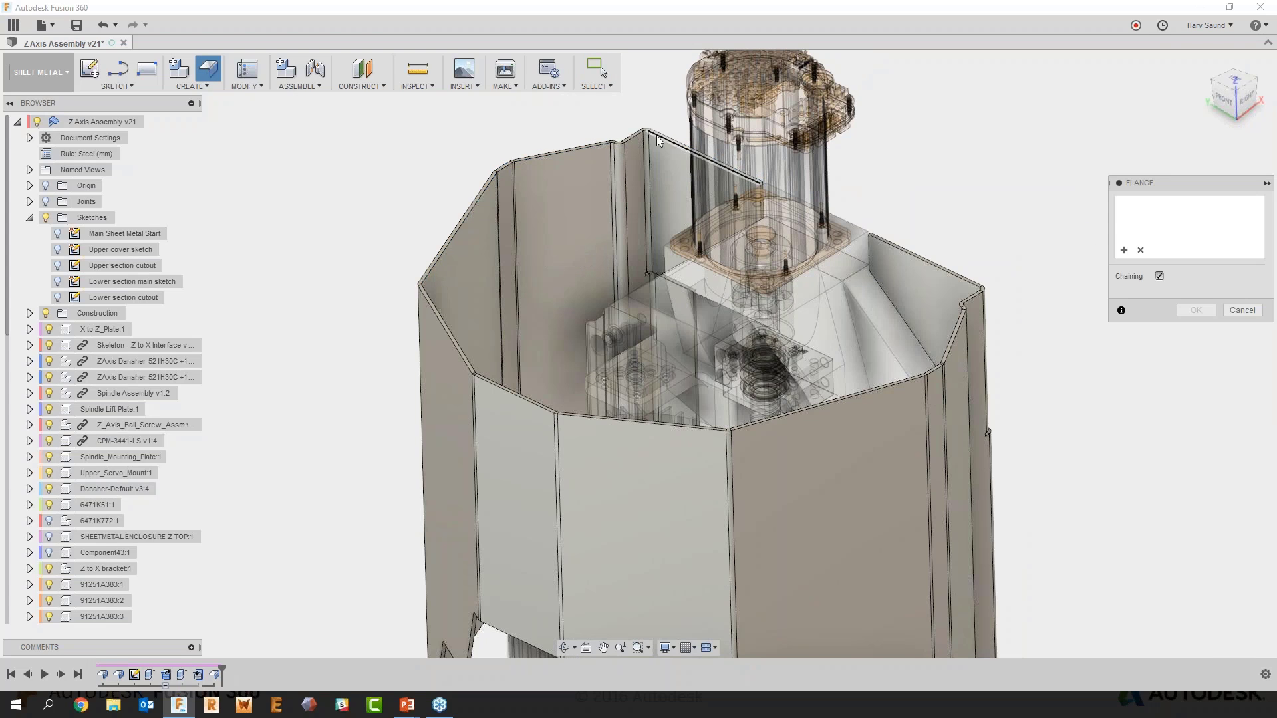
left_click(657, 140)
left_click(635, 136)
left_click(593, 146)
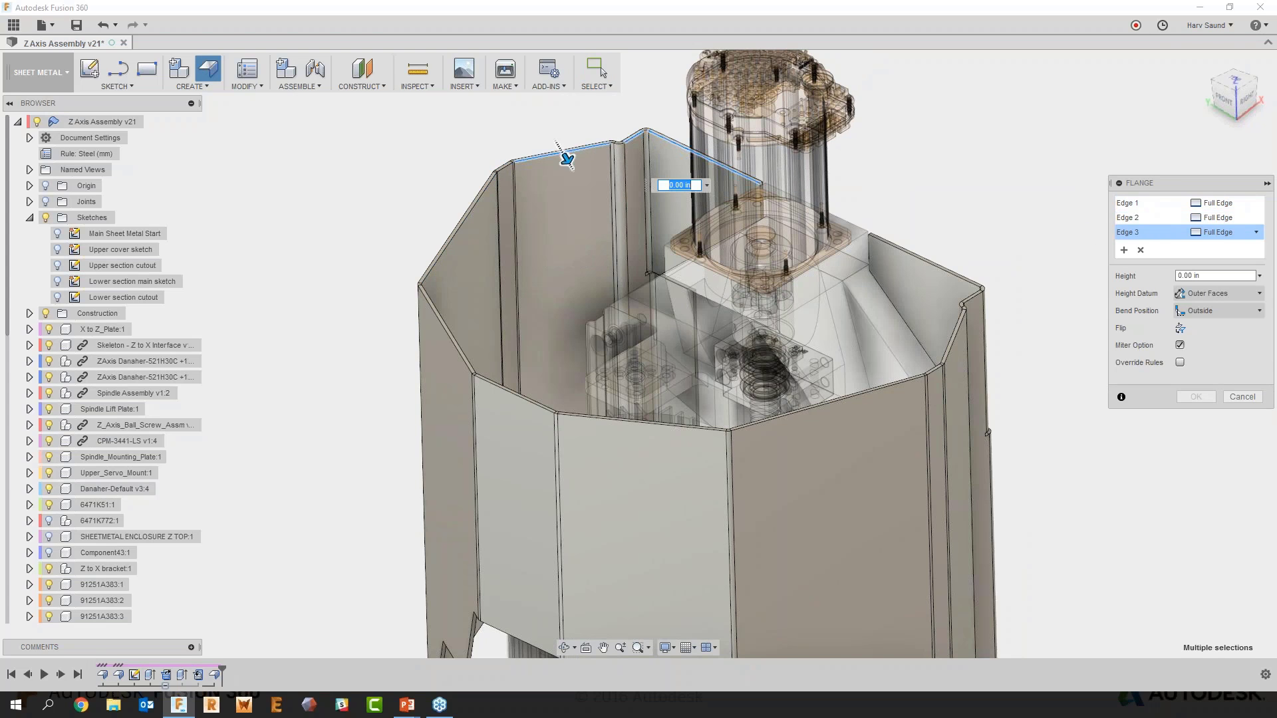
left_click(503, 173)
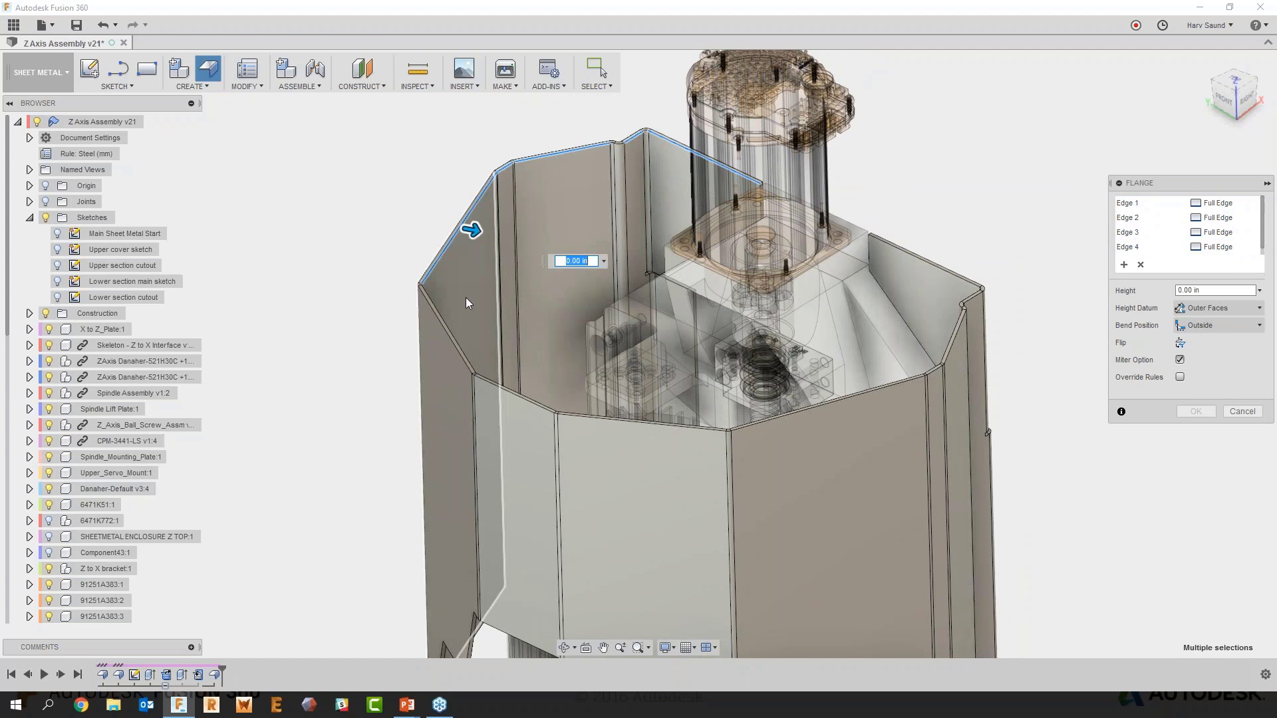
left_click(450, 331)
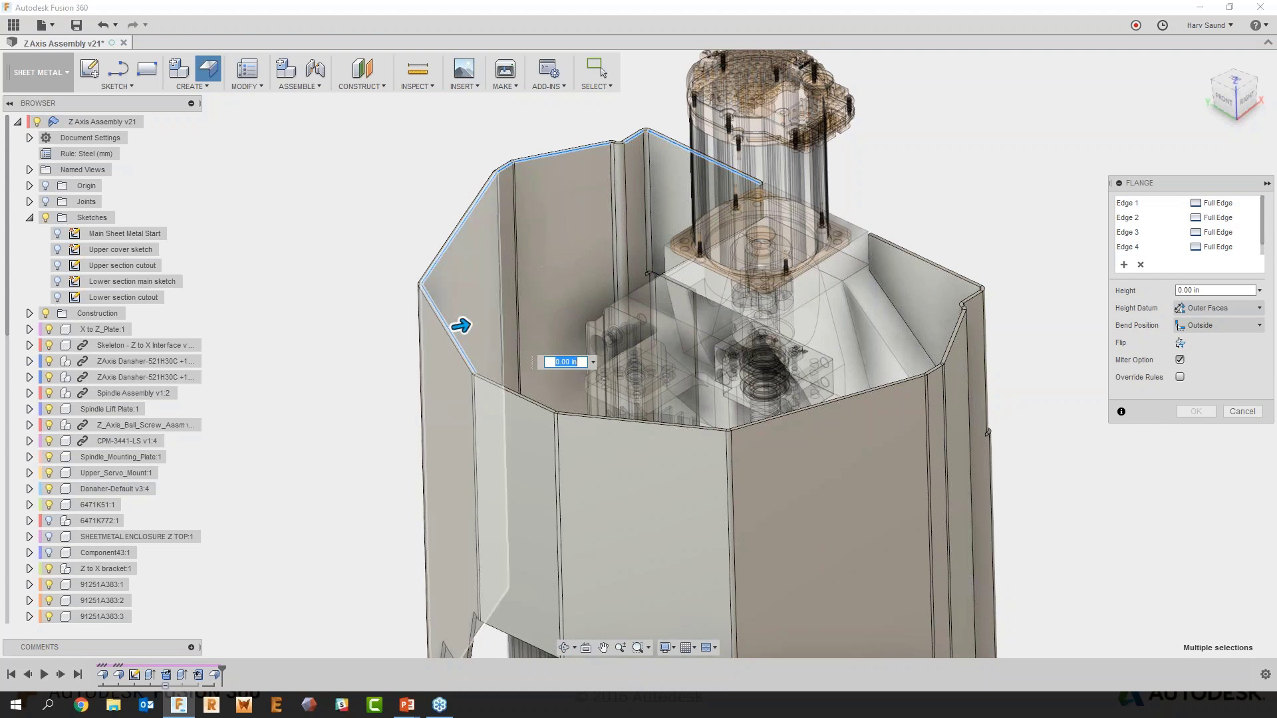
Add the three top edges along the front of the cover to the flange selection
left_click(511, 392)
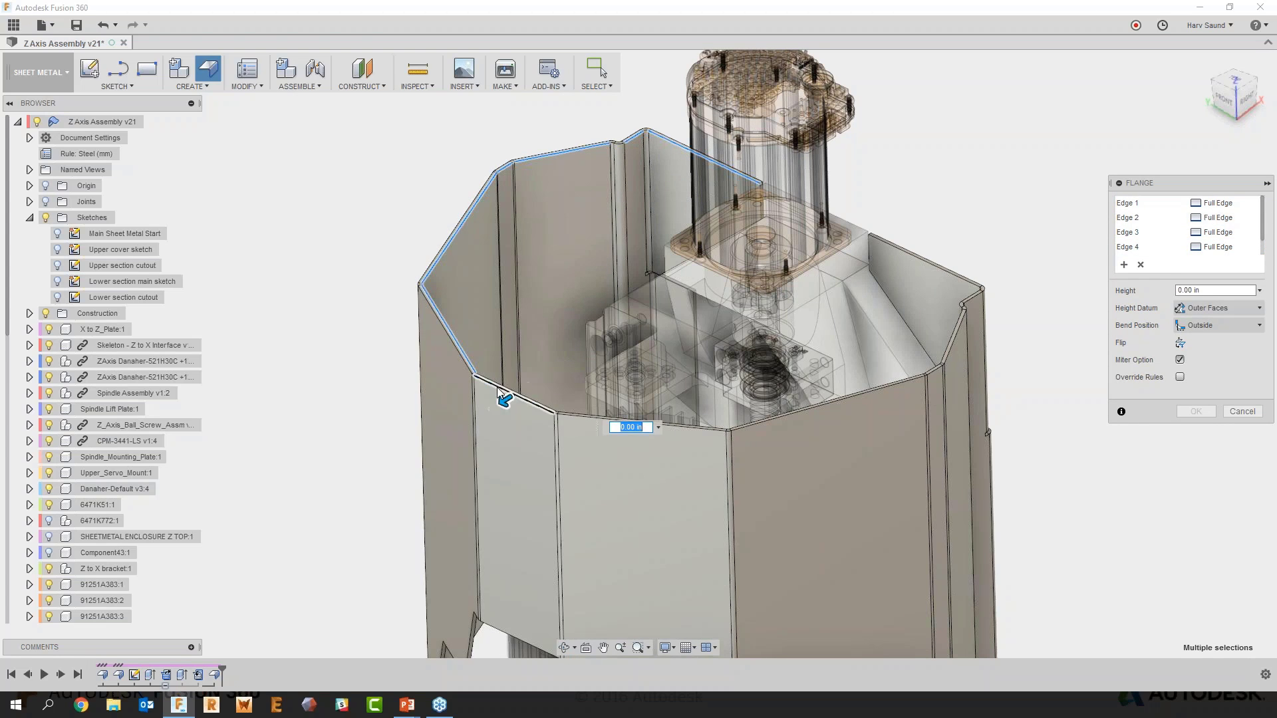
left_click(497, 387)
scroll(540, 386, "up", 4)
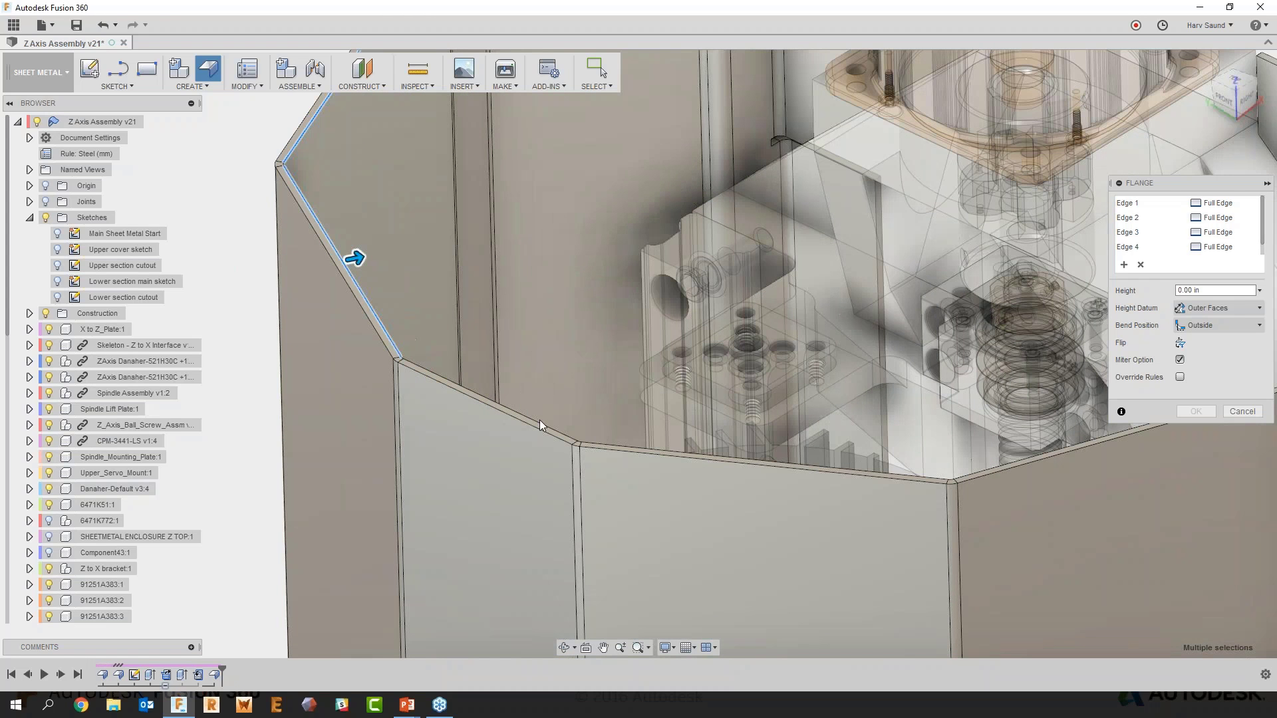
left_click(540, 426)
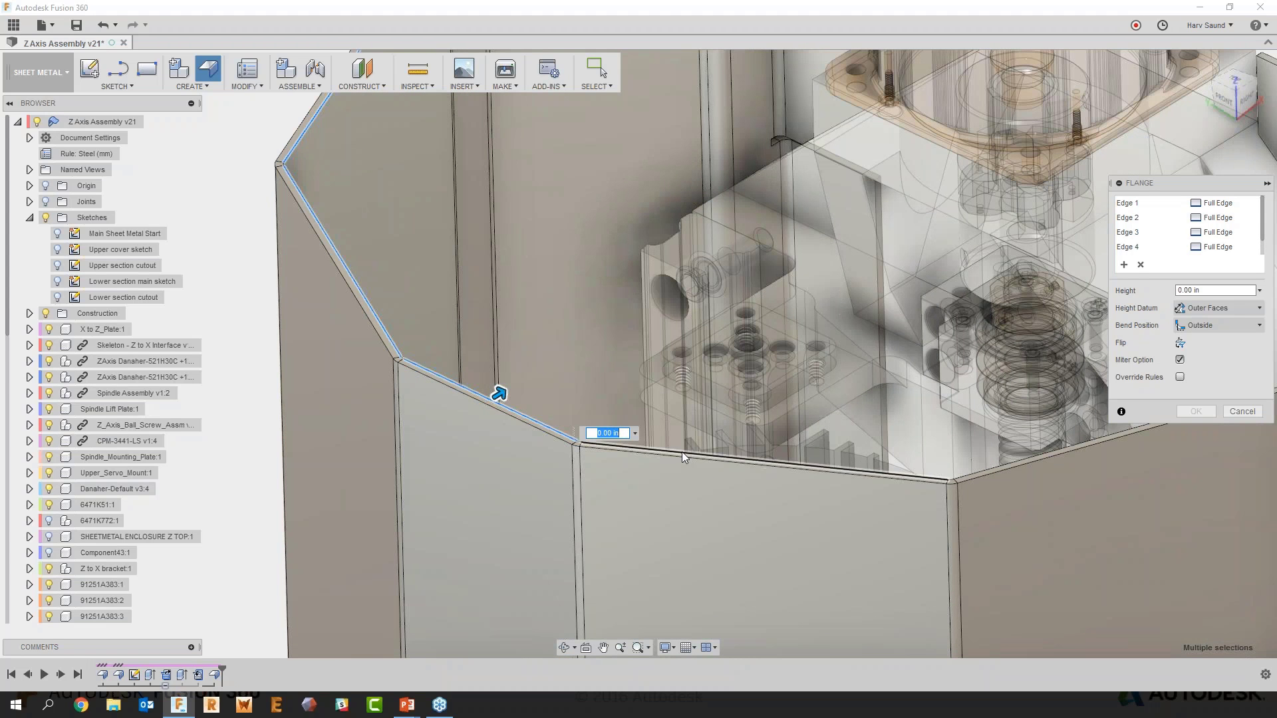
left_click(682, 454)
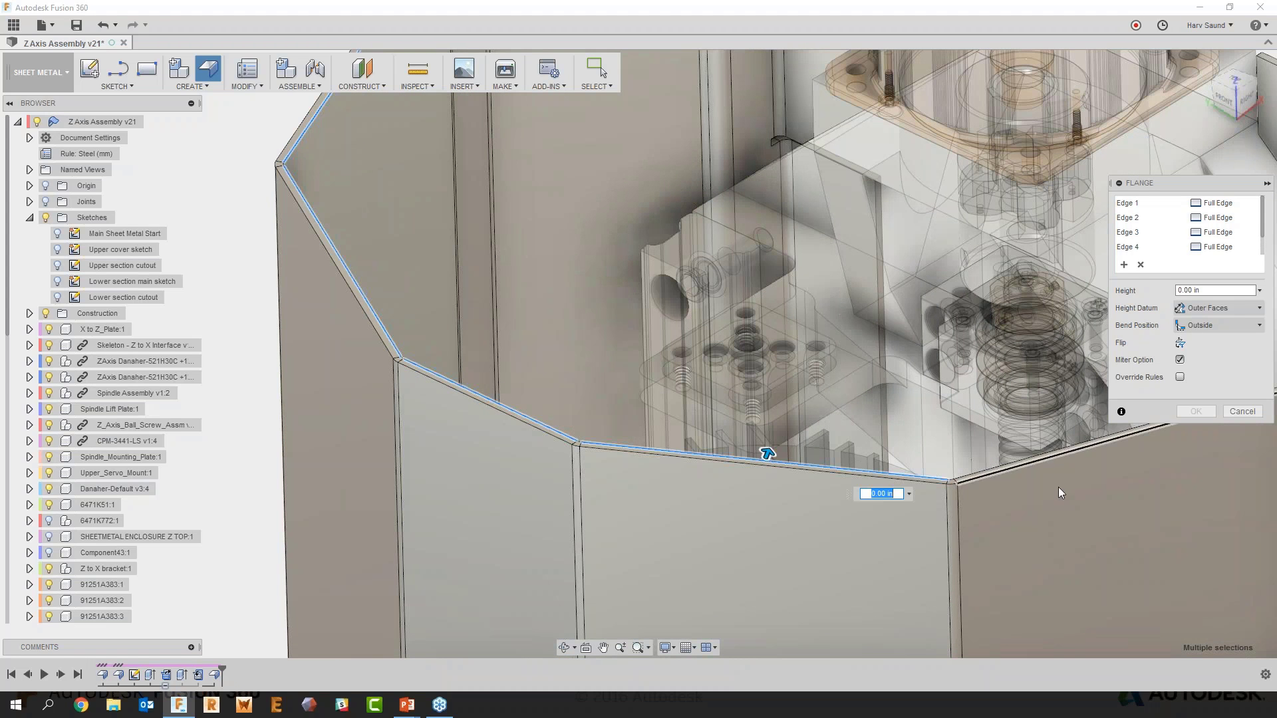
left_click(1032, 457)
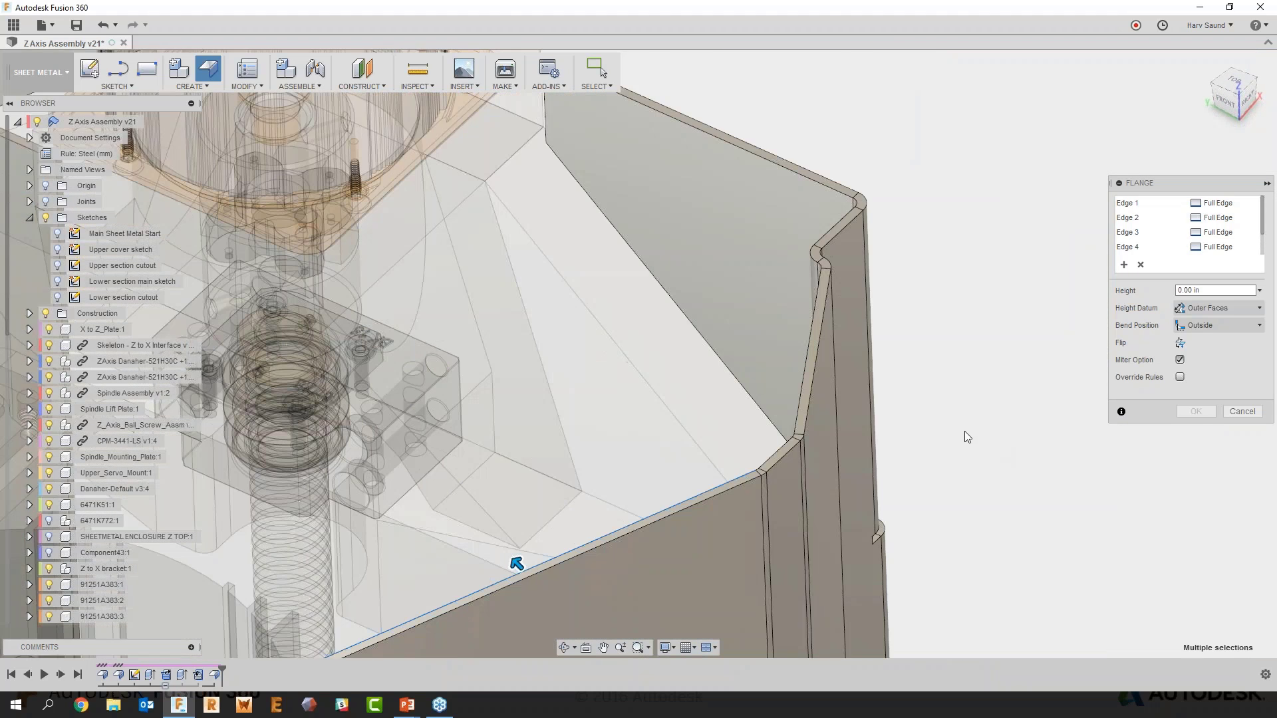
Add the remaining top edges up to the other back edge and set the flange height to 1 in
left_click(777, 411)
left_click(811, 312)
left_click(834, 173)
left_click(836, 133)
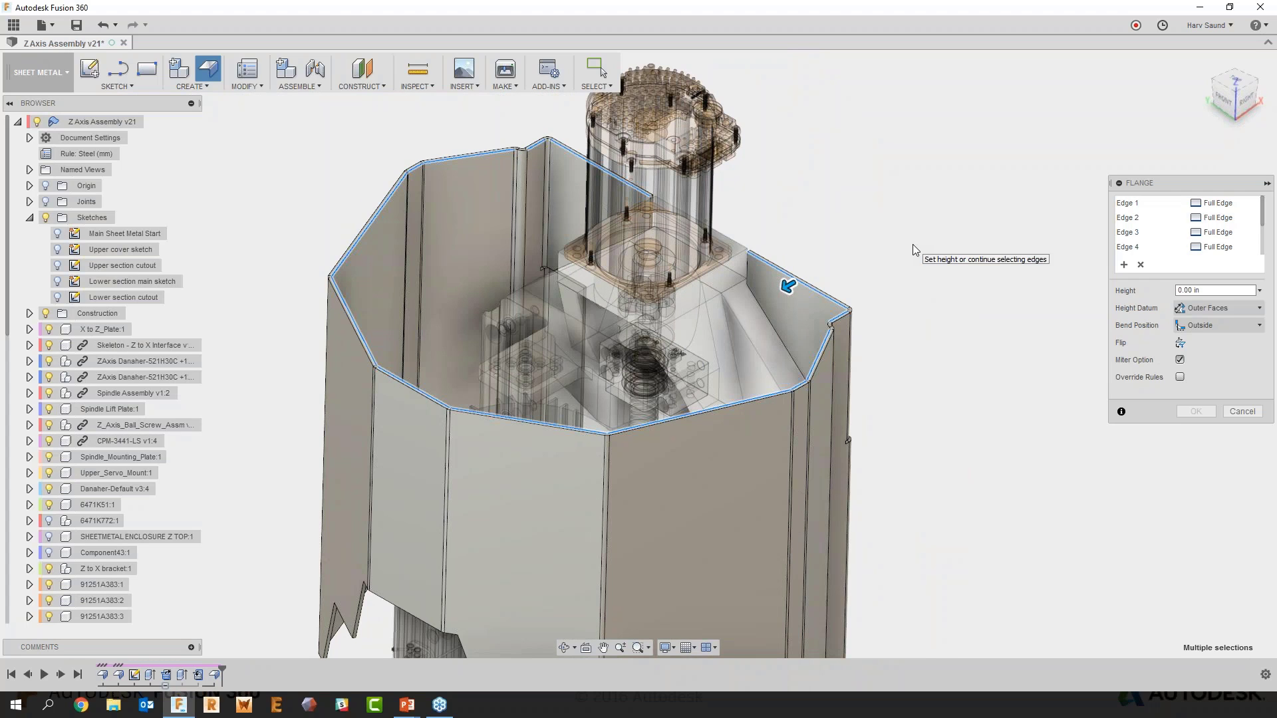
left_click(785, 287)
left_click_drag(778, 291, 848, 244)
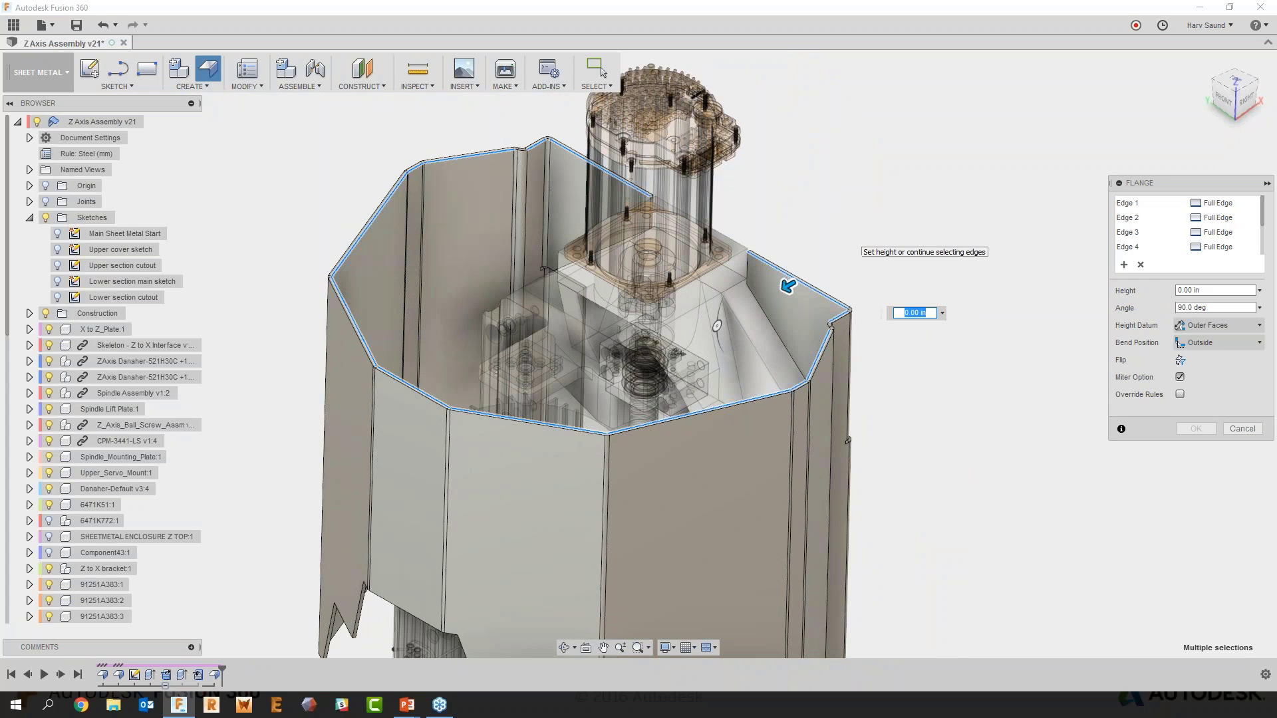
type("1")
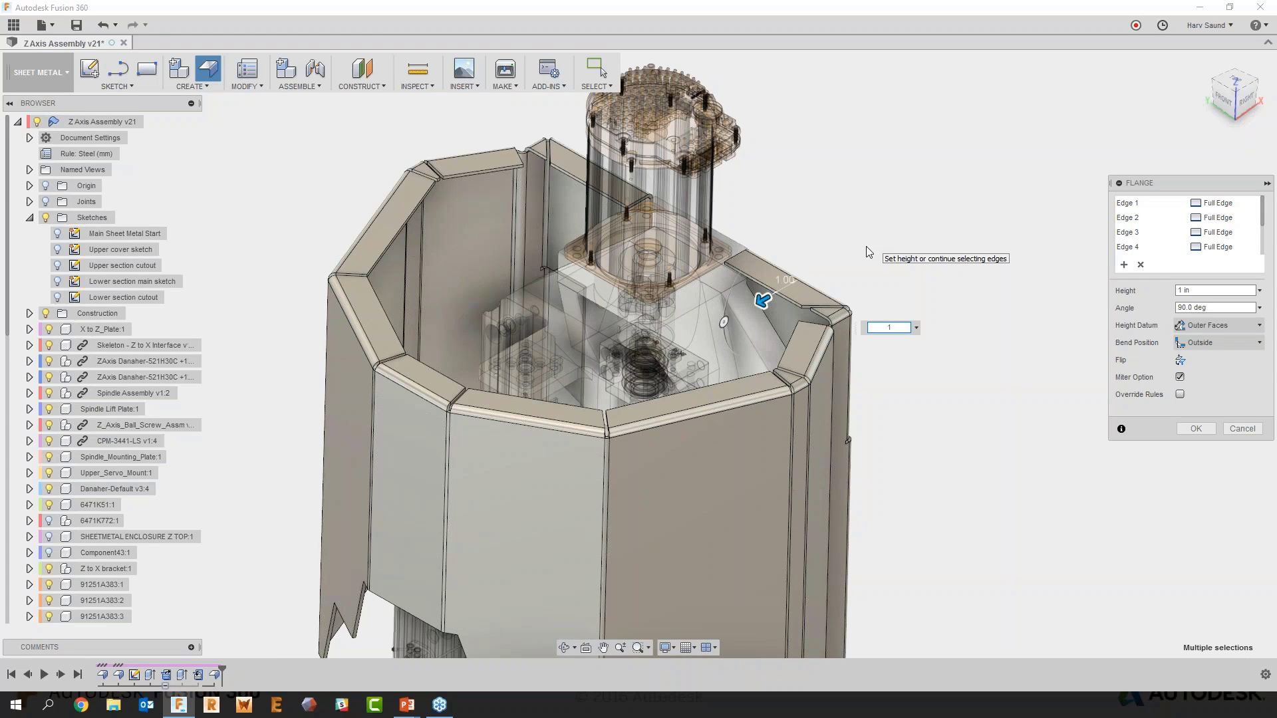
Check the top flange in the right view, set its bend position to Inside, and create it
left_click(1245, 100)
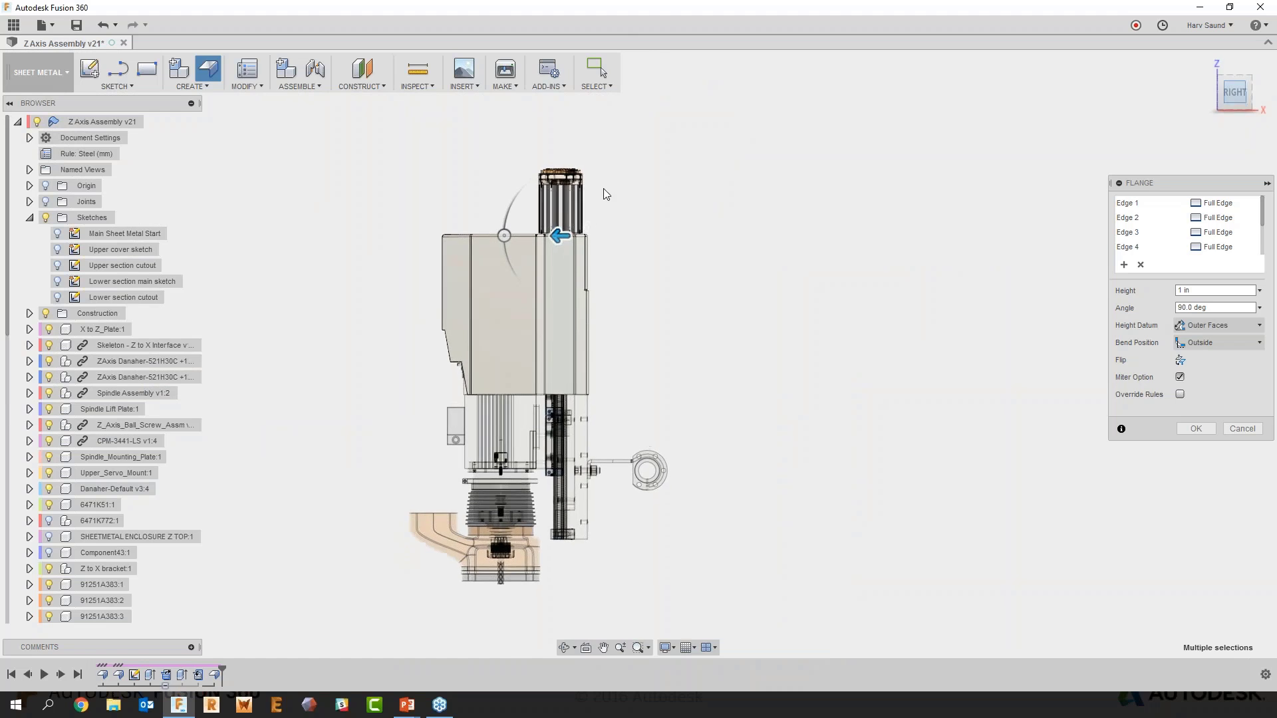
scroll(559, 228, "up", 5)
scroll(559, 229, "up", 2)
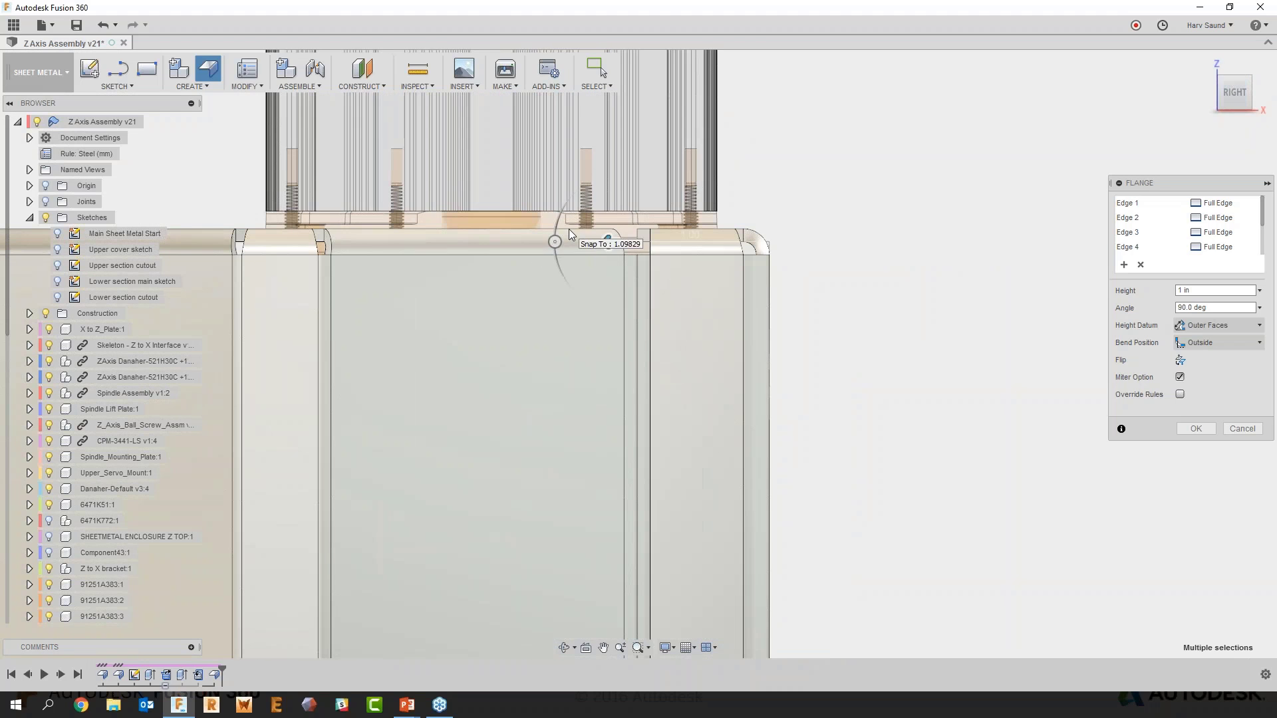
scroll(770, 243, "up", 3)
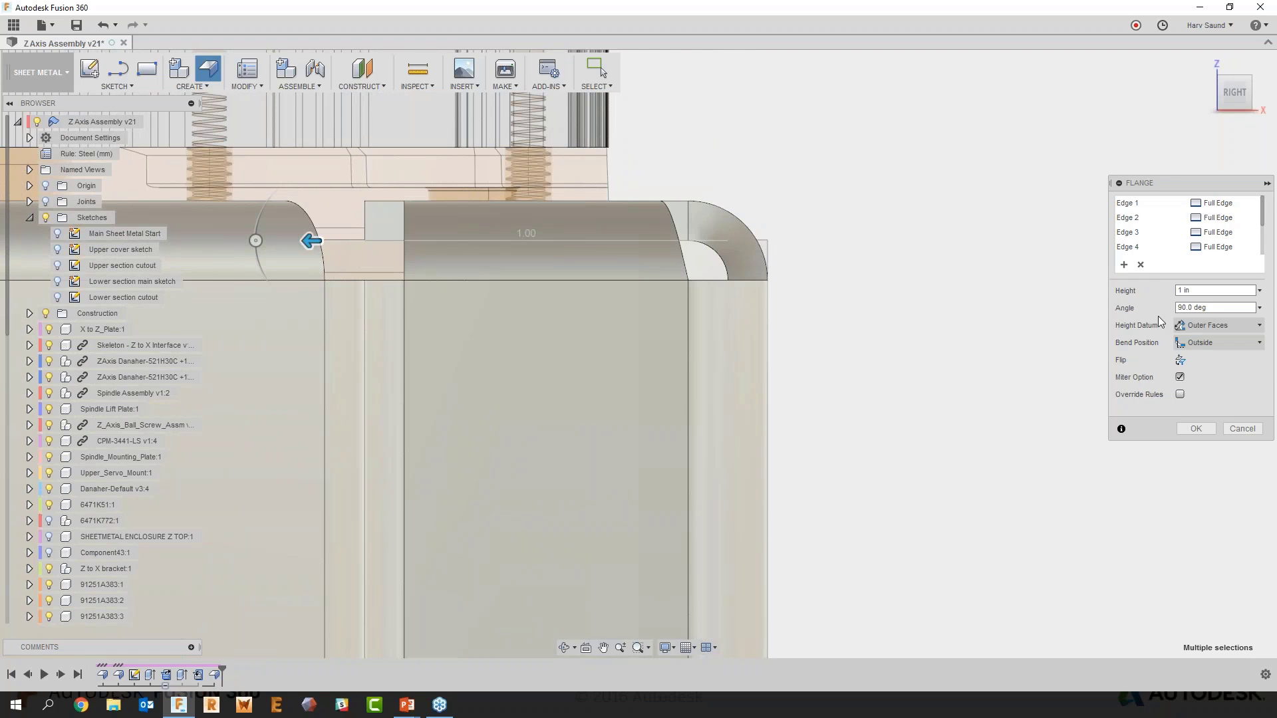
left_click(1201, 345)
left_click(1202, 362)
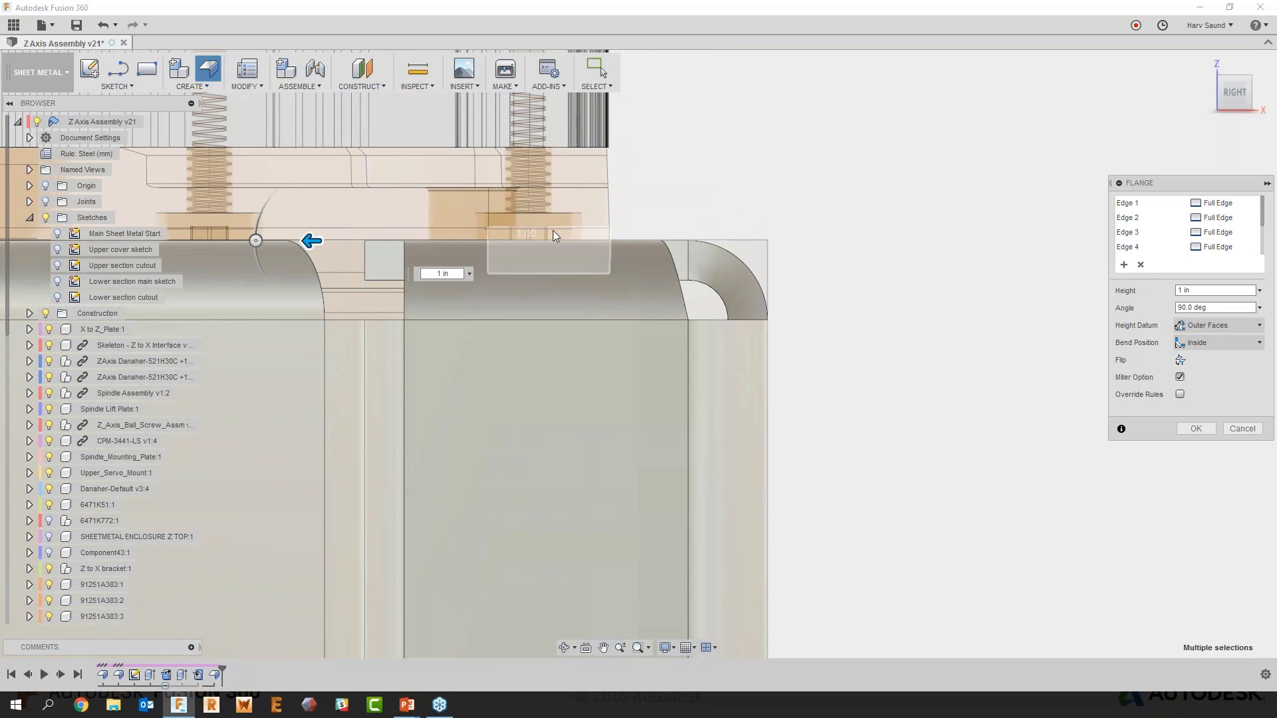
scroll(839, 248, "down", 10)
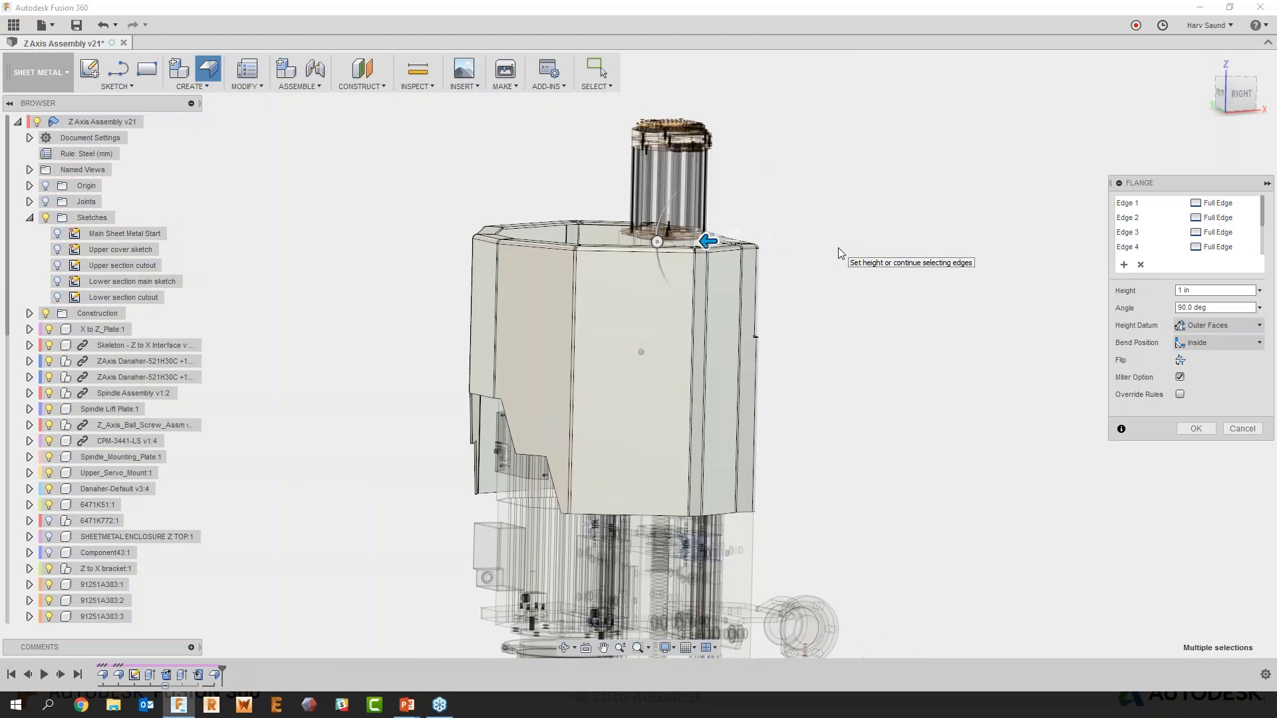
left_click(1196, 428)
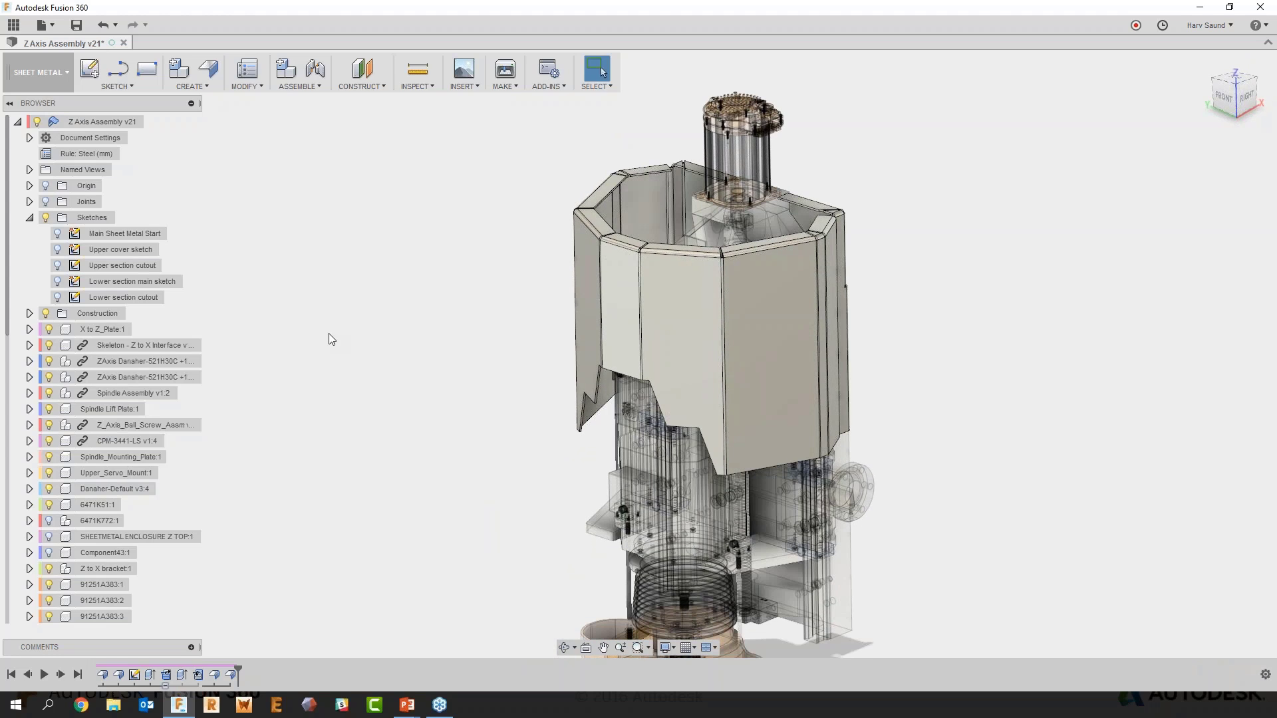
Create a flat pattern of the upper cover using a front face as the stationary face, inspect it, and return to the folded model
left_click(236, 83)
left_click(274, 112)
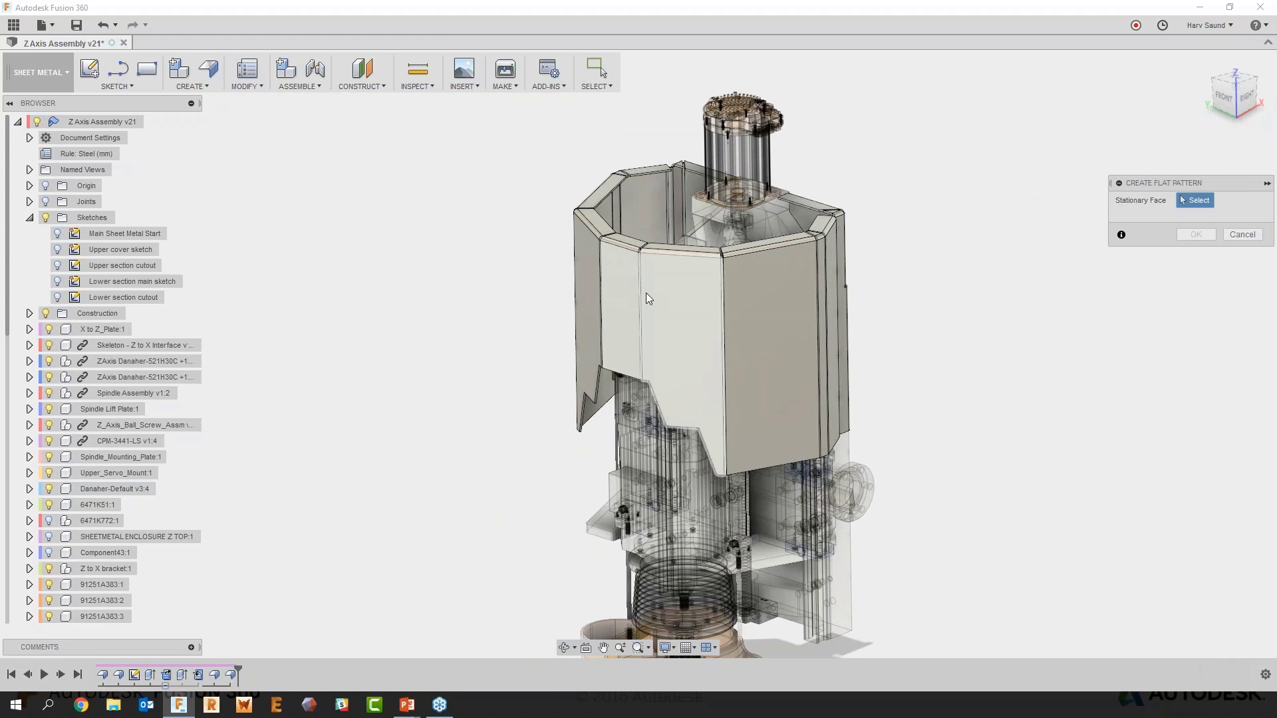
left_click(615, 286)
left_click(1197, 235)
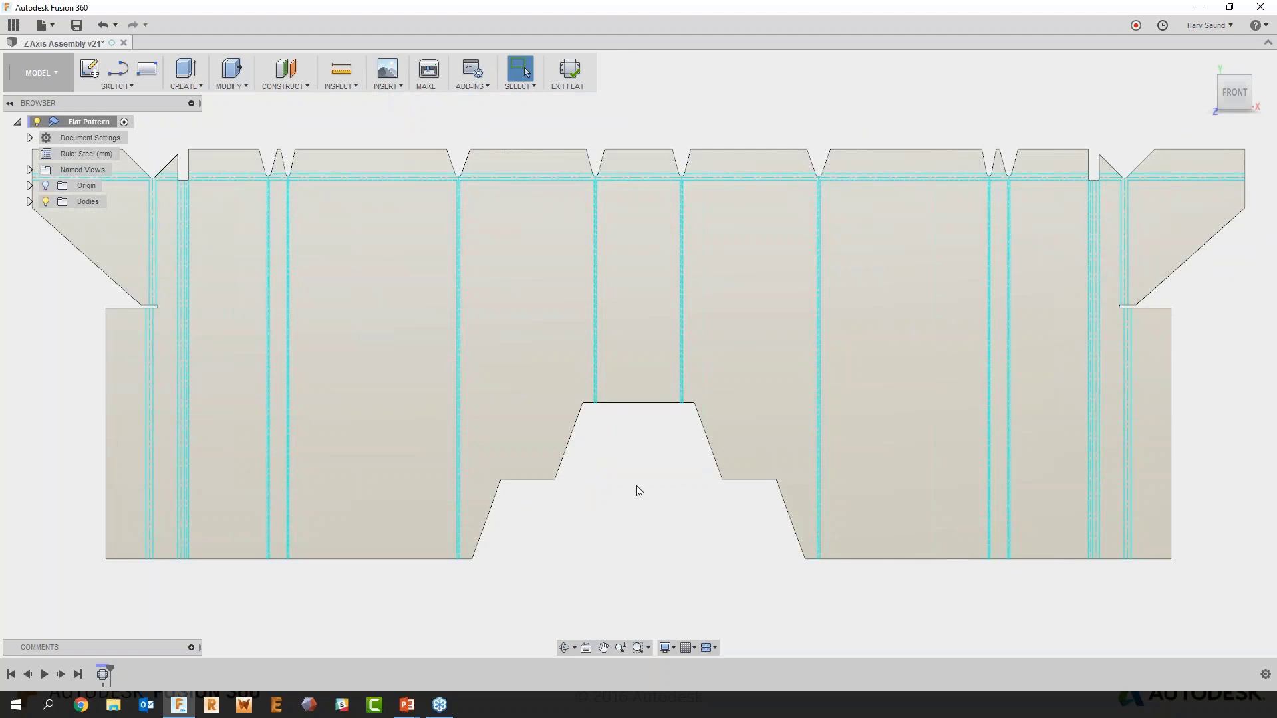
scroll(636, 485, "down", 2)
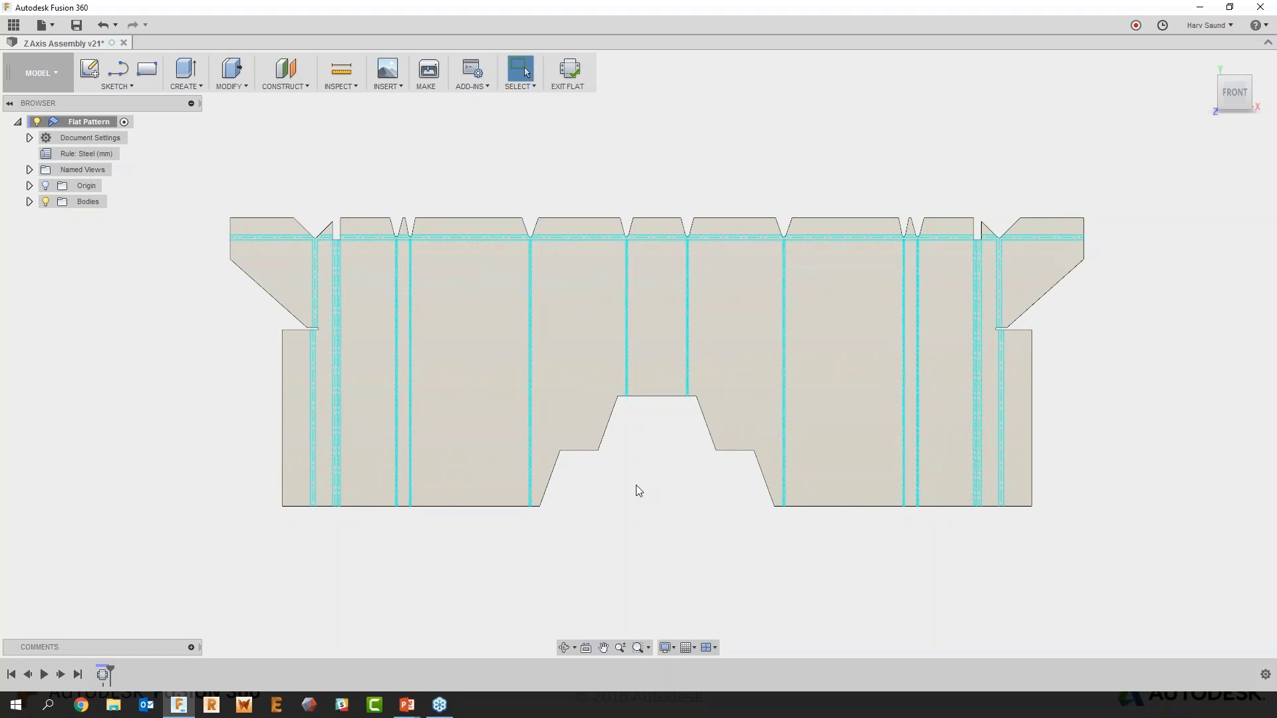
left_click(577, 70)
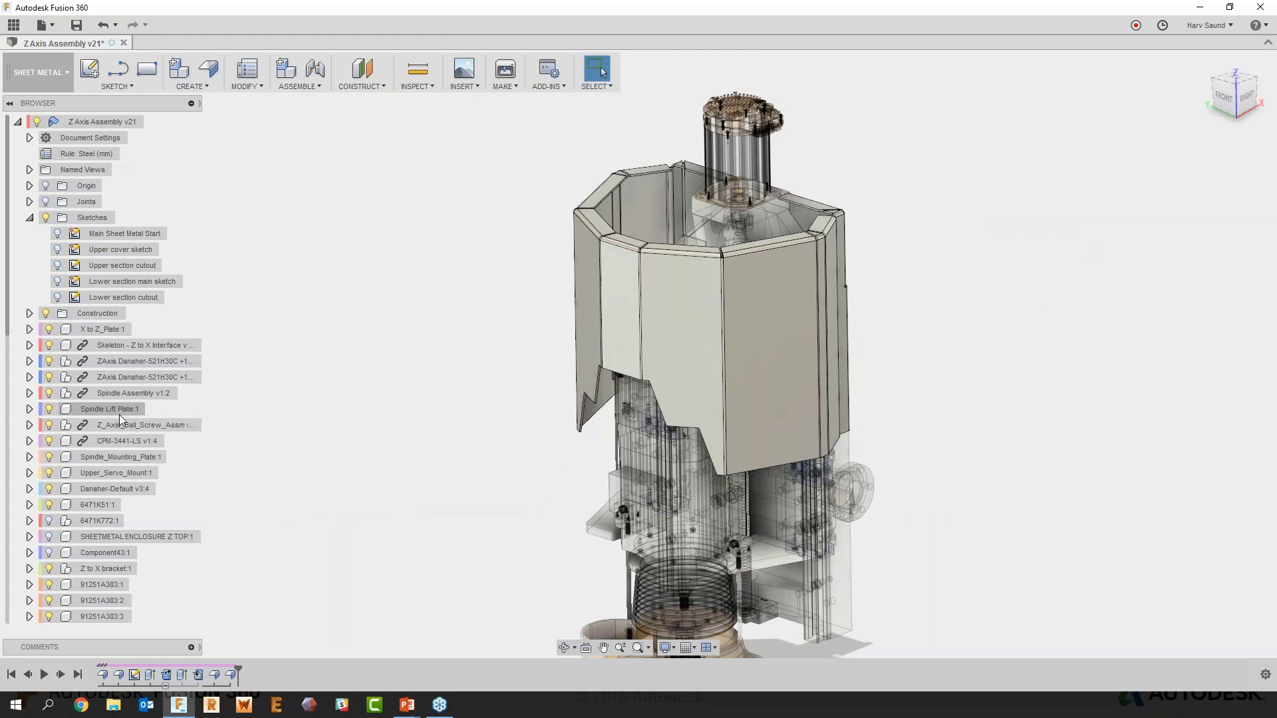
Expand the Upper cover component to view its flat pattern, bodies and sketches
scroll(117, 409, "down", 5)
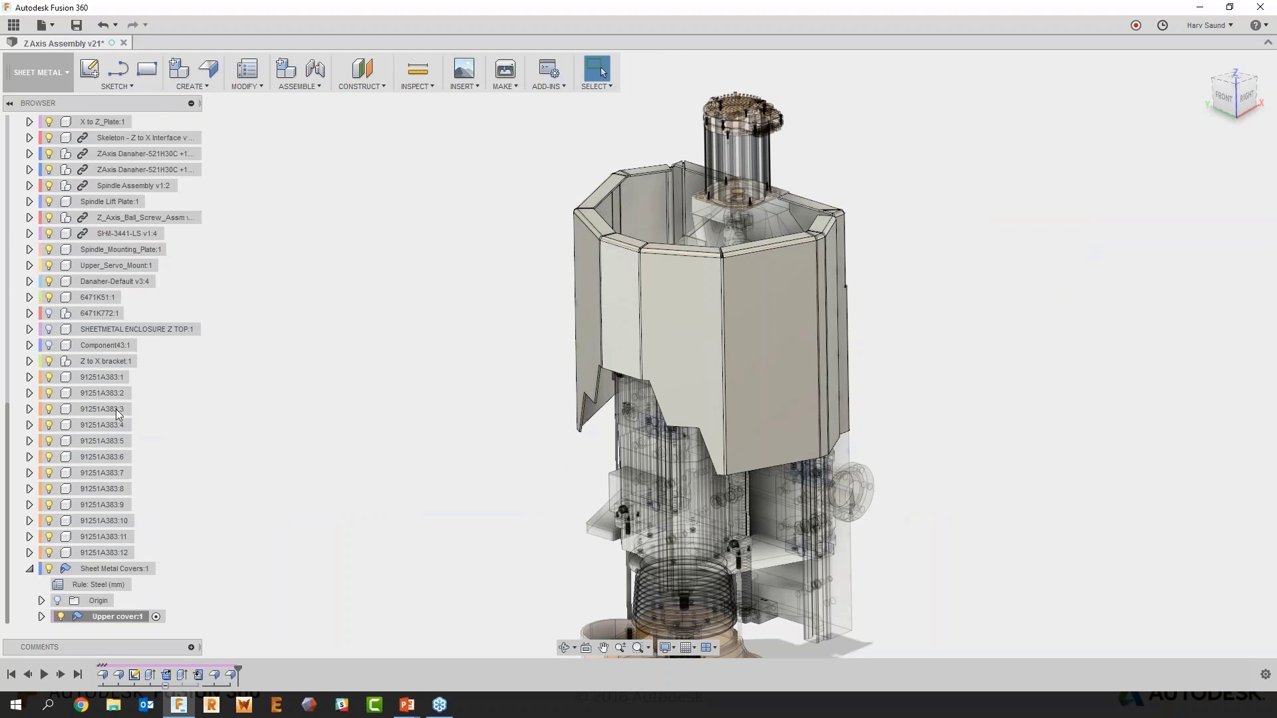
left_click(41, 616)
scroll(107, 582, "down", 2)
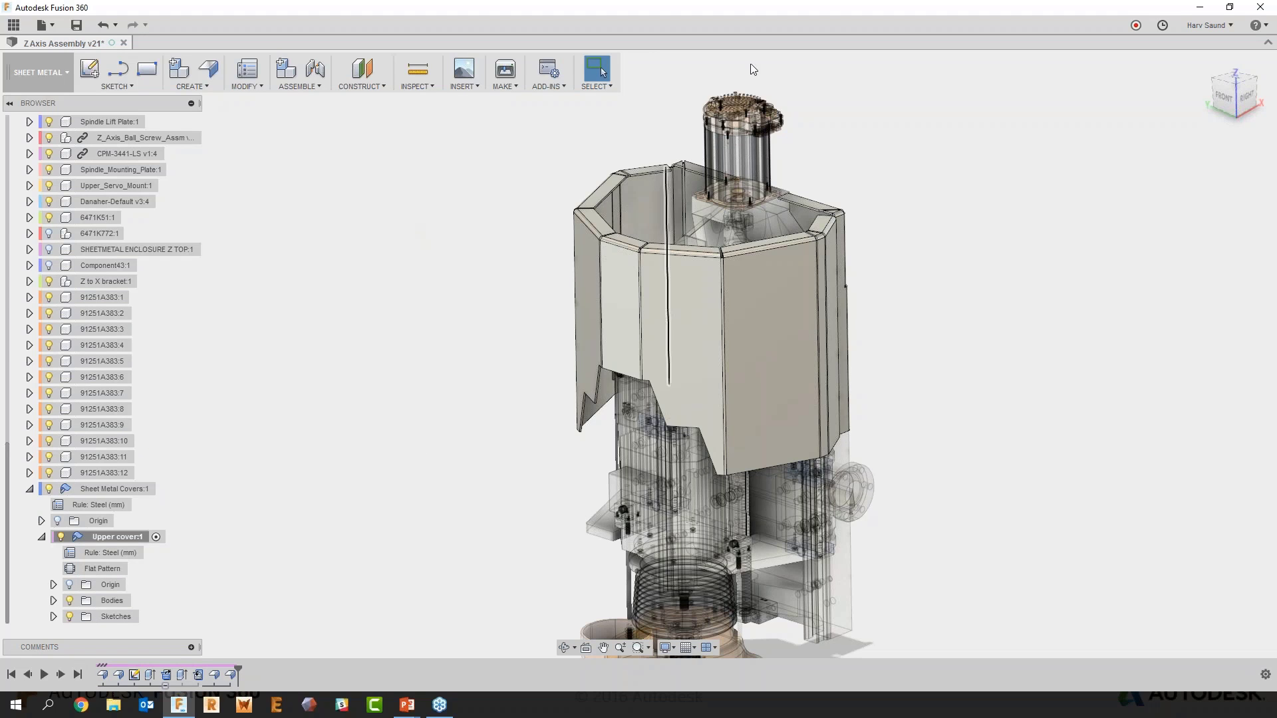
Create an empty sheet metal component named Top Cover under Sheet Metal Covers, using the Steel (mm) rule
left_click(180, 68)
left_click(1169, 234)
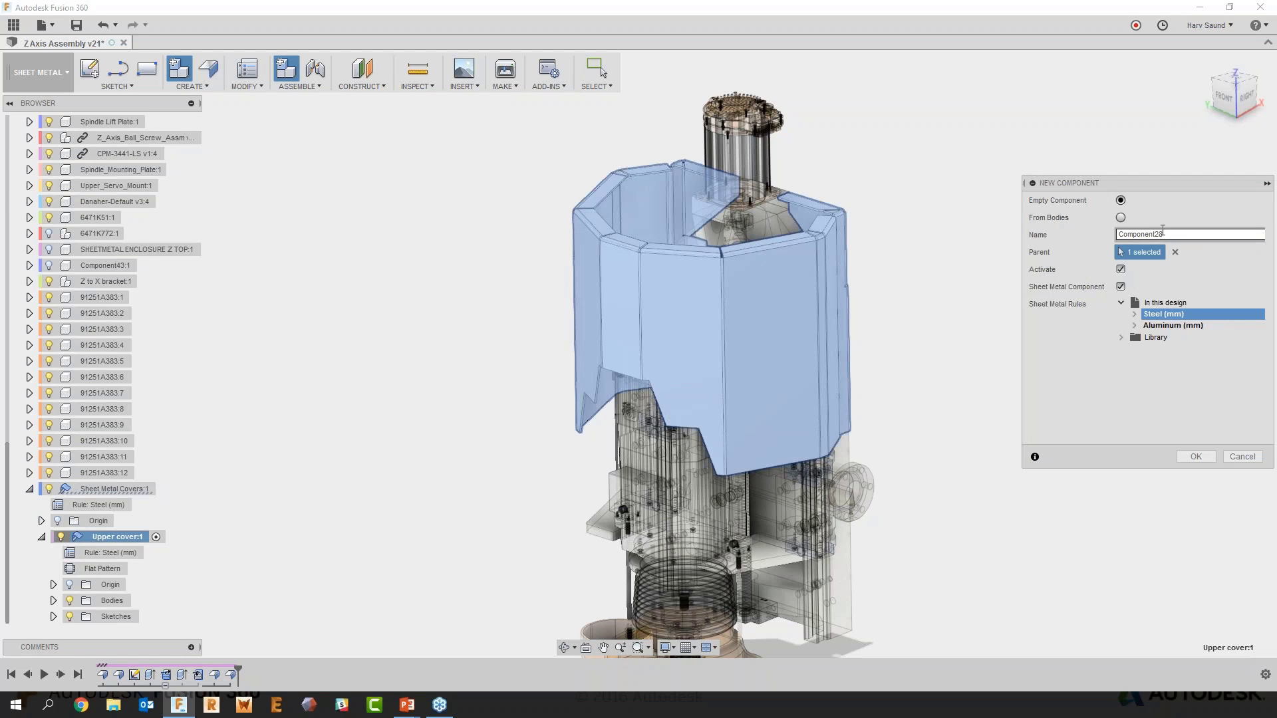
left_click(1176, 252)
left_click(113, 489)
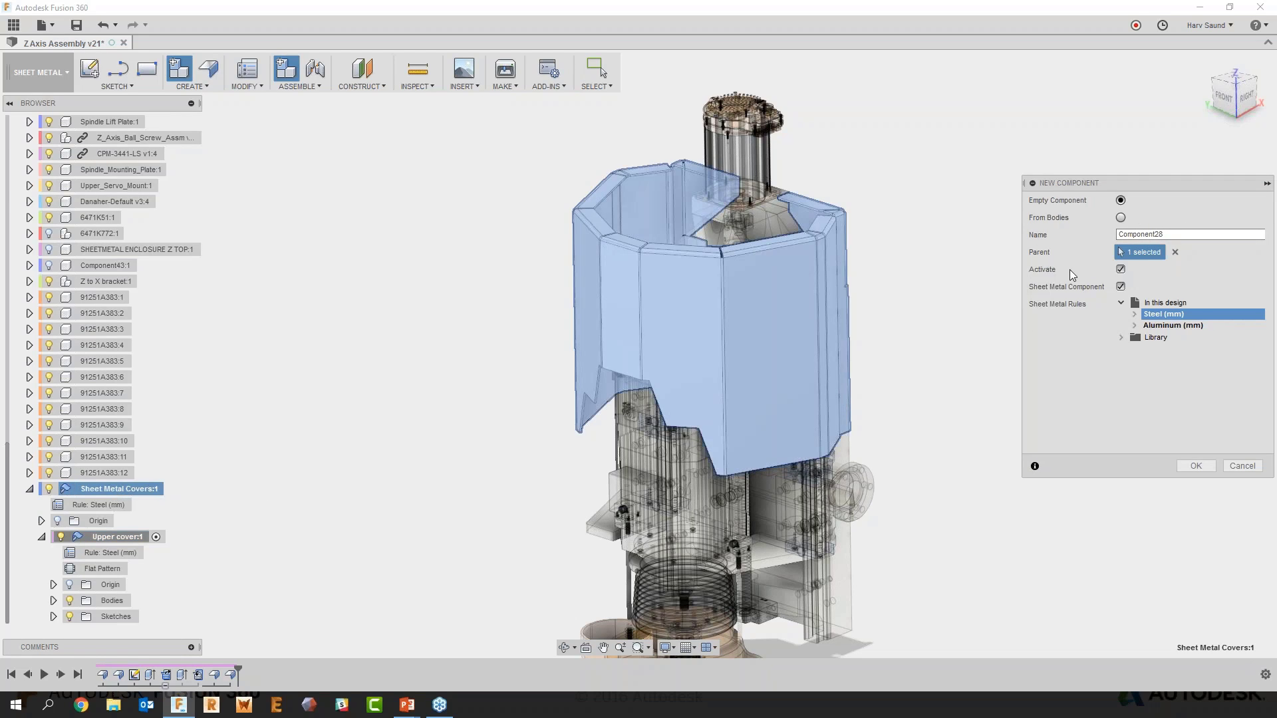
double_click(1163, 234)
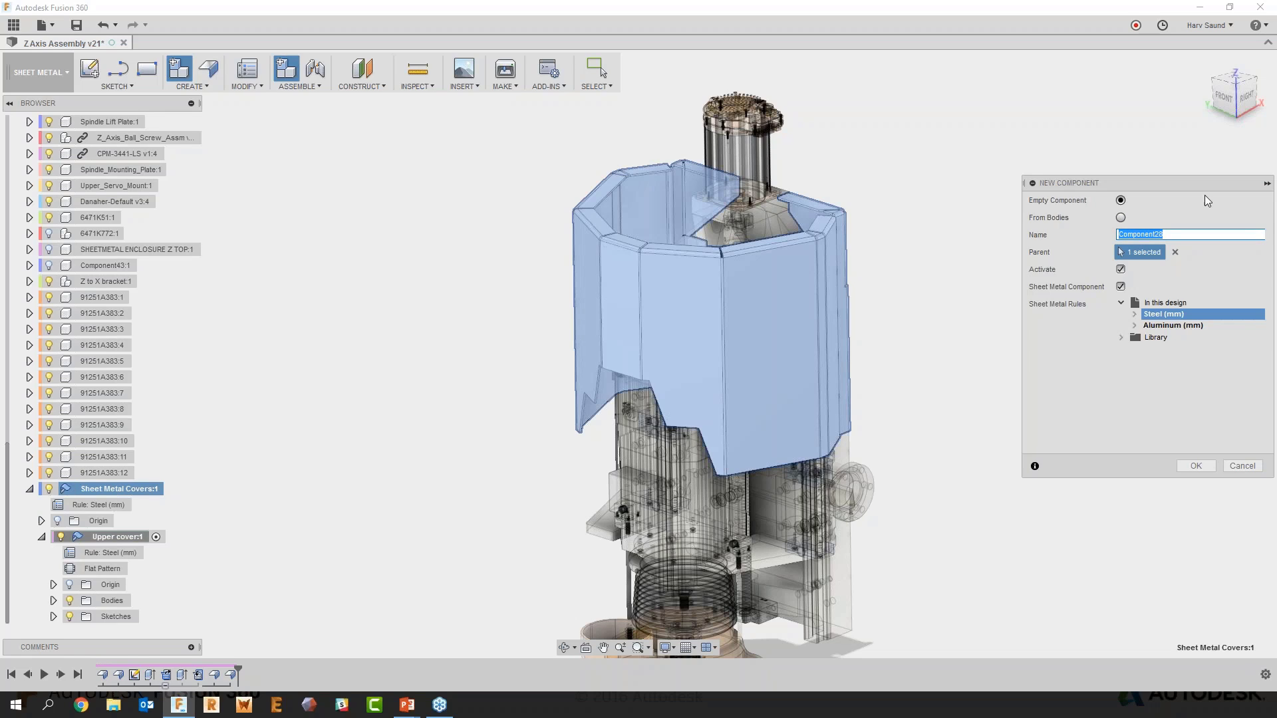
type("Top Cover")
left_click(1197, 467)
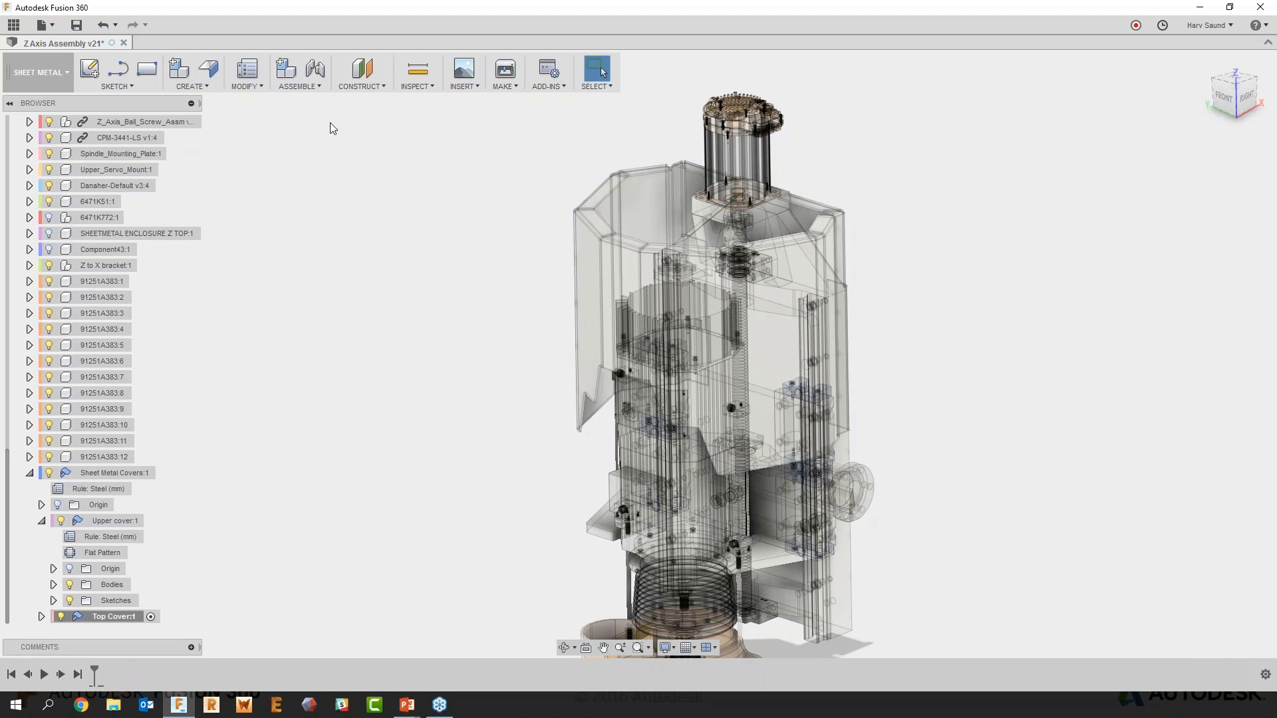
Show the Upper cover sketch and start a flange from its closed profile as a new body
scroll(69, 186, "up", 5)
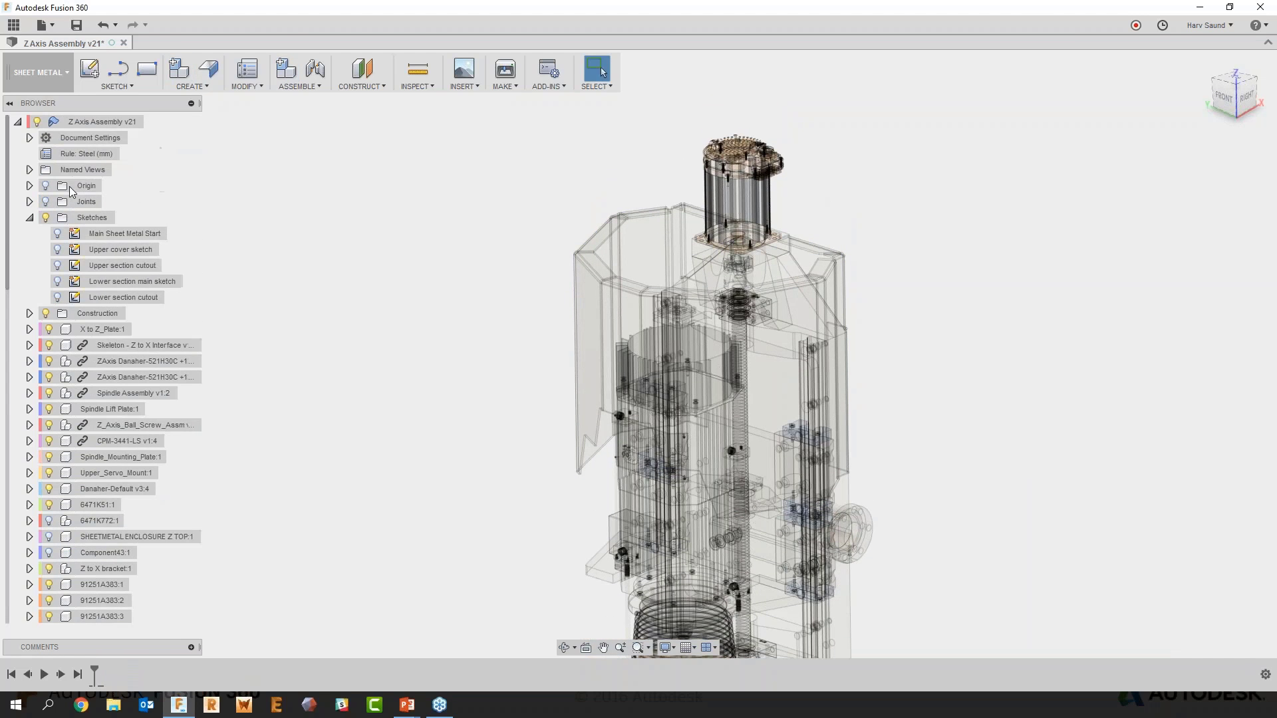
left_click(121, 250)
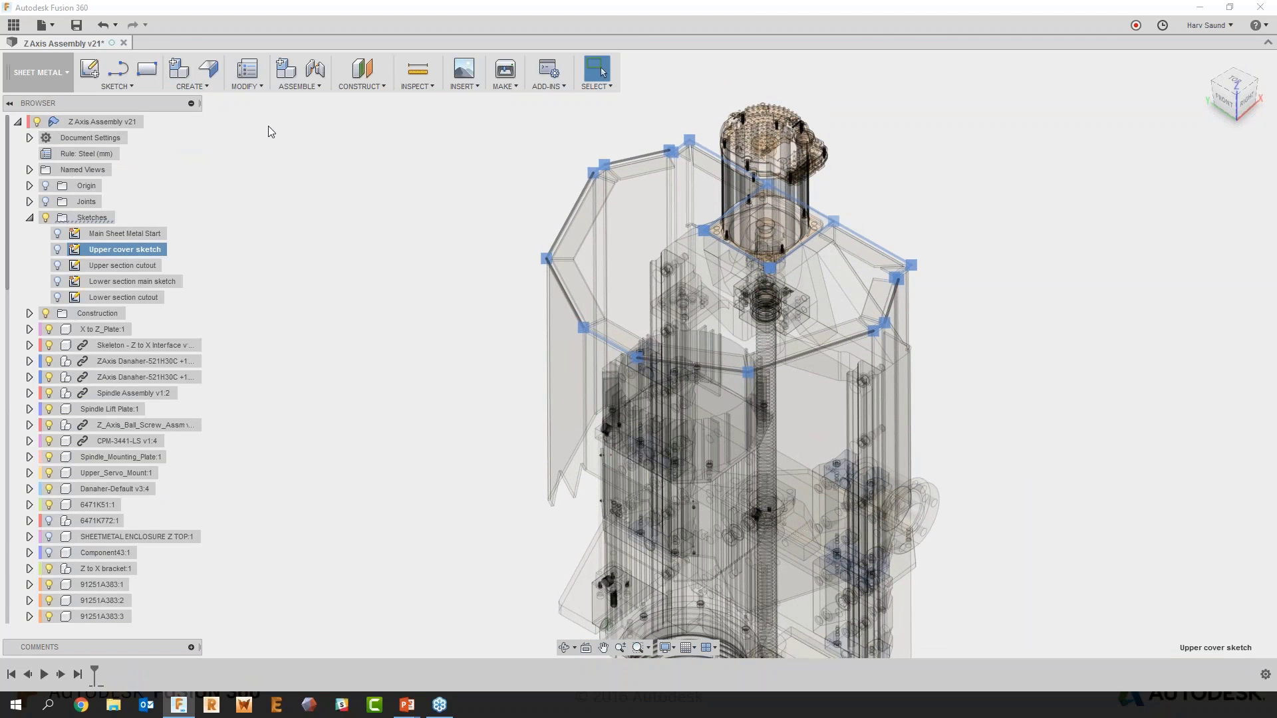
left_click(209, 67)
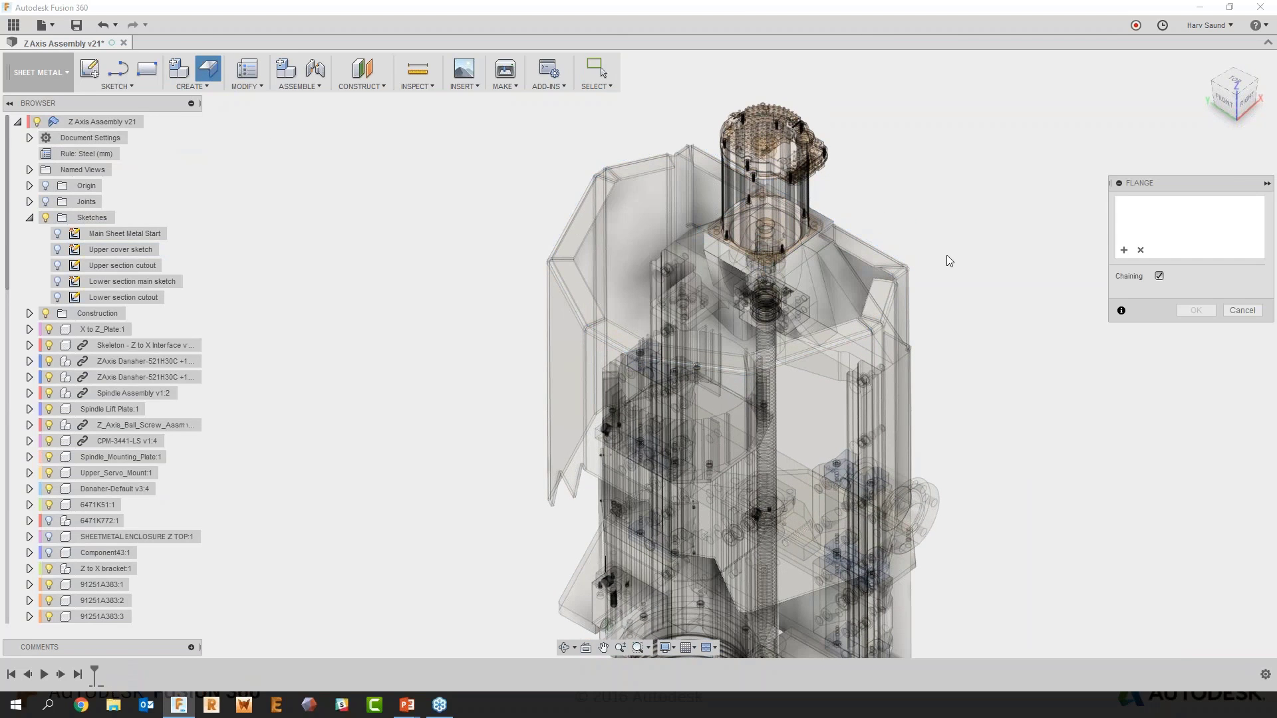
left_click(59, 252)
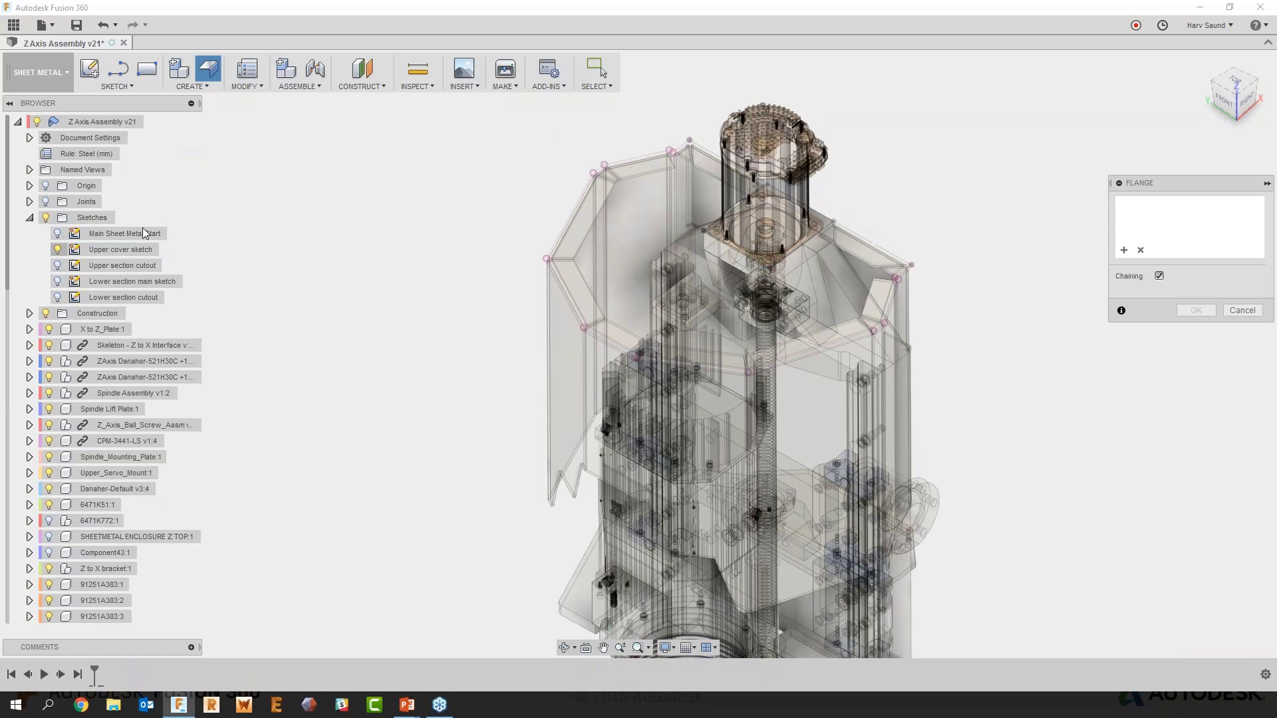
left_click(653, 156)
left_click(1143, 251)
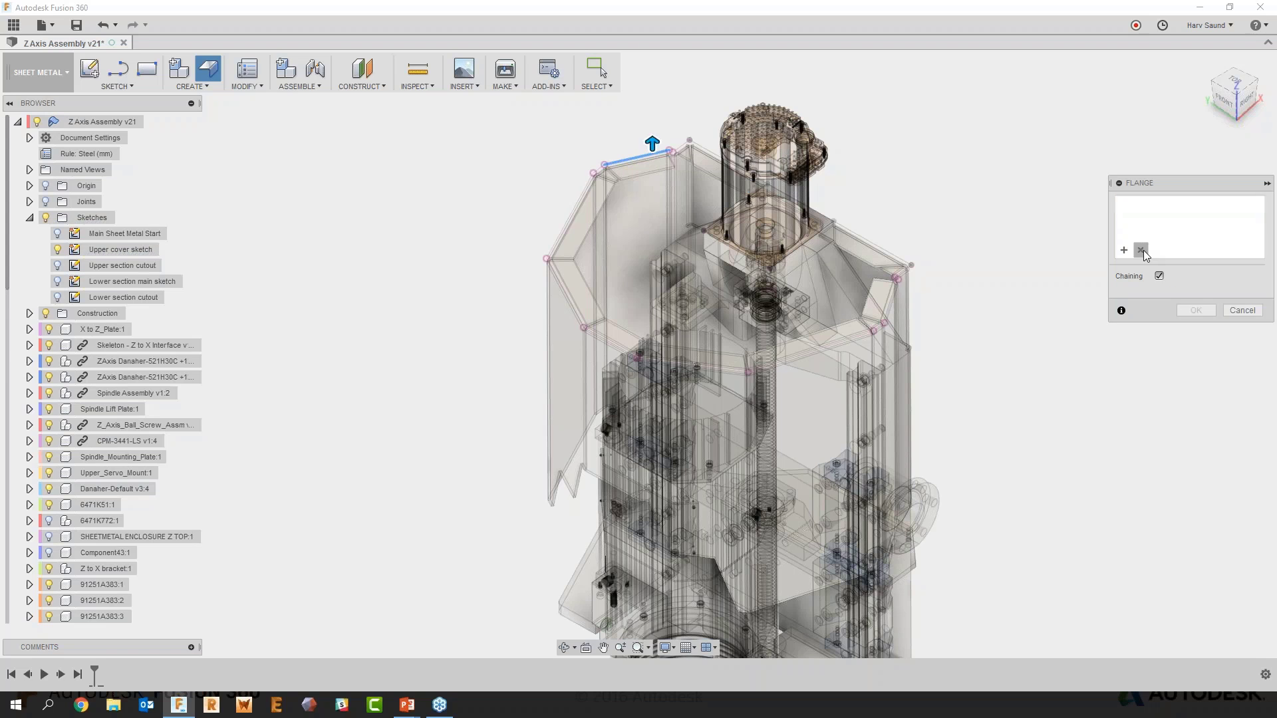
left_click(636, 164)
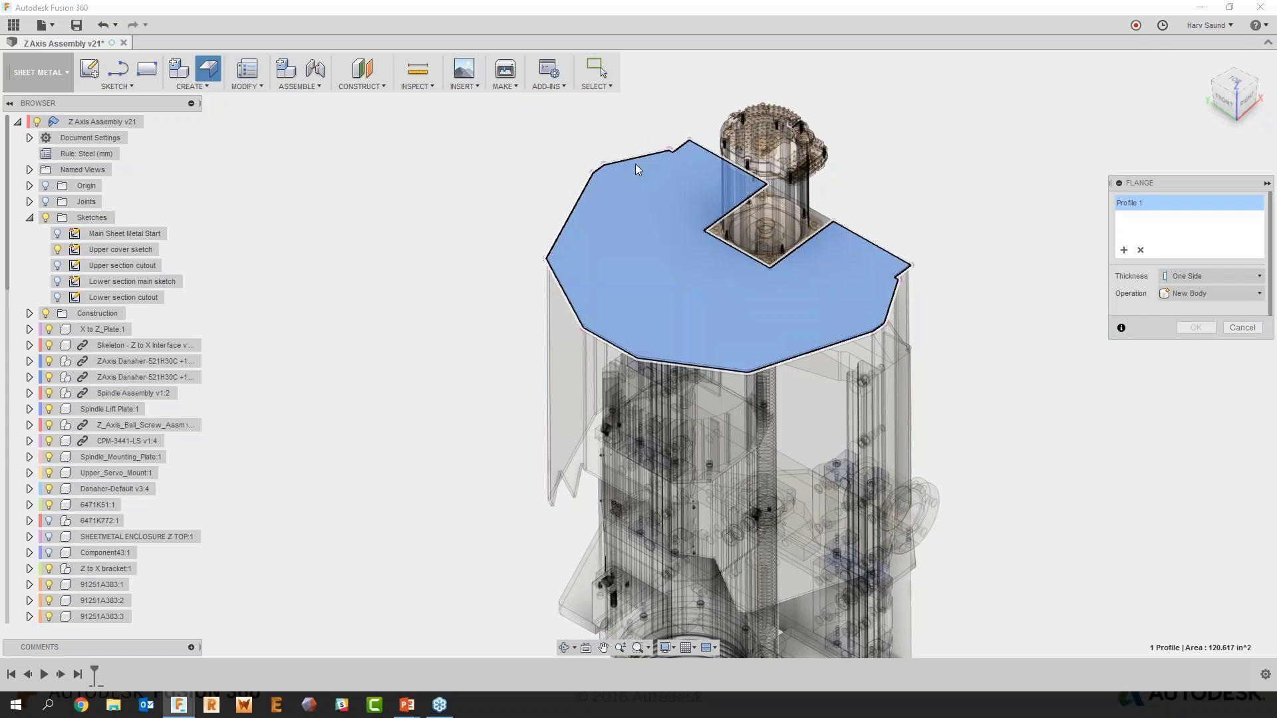
Check the top plate edge-on from the right side and create it as a new-body flange with one-side thickness
middle_click_drag(1012, 351, 1018, 273, "shift")
left_click(1246, 99)
scroll(550, 235, "up", 3)
scroll(621, 338, "up", 6)
scroll(788, 423, "up", 6)
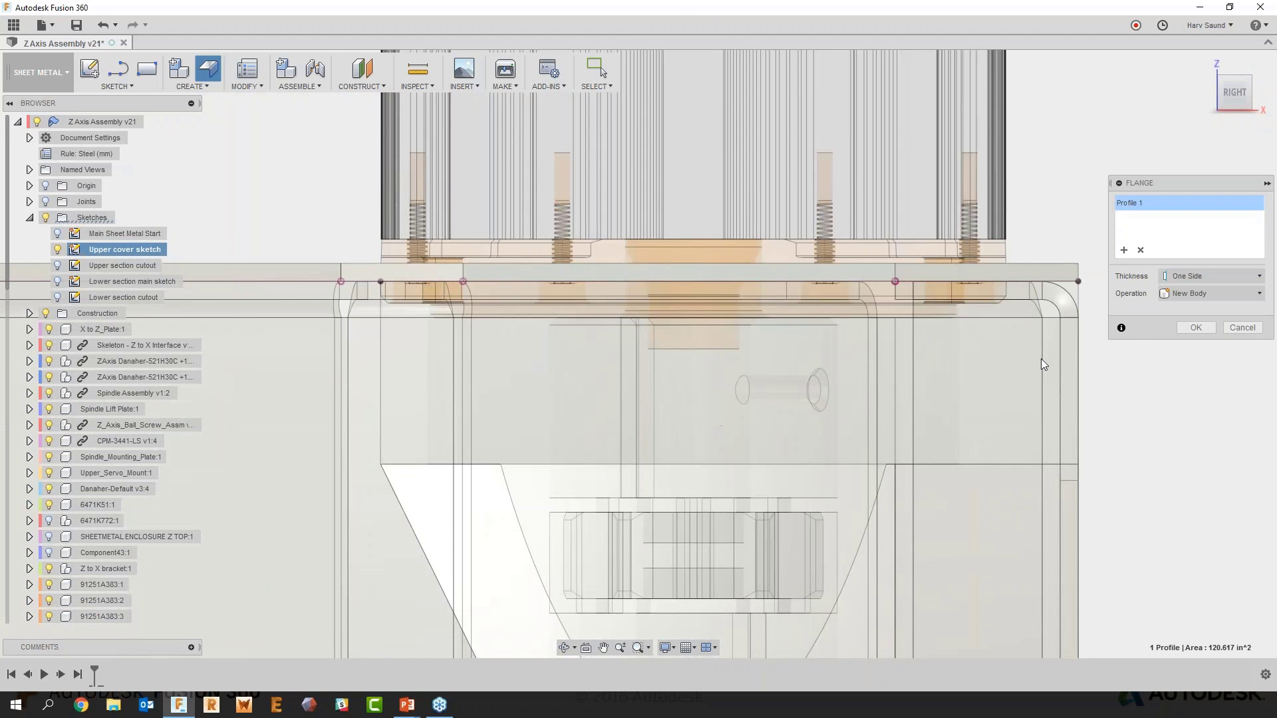
left_click(1198, 327)
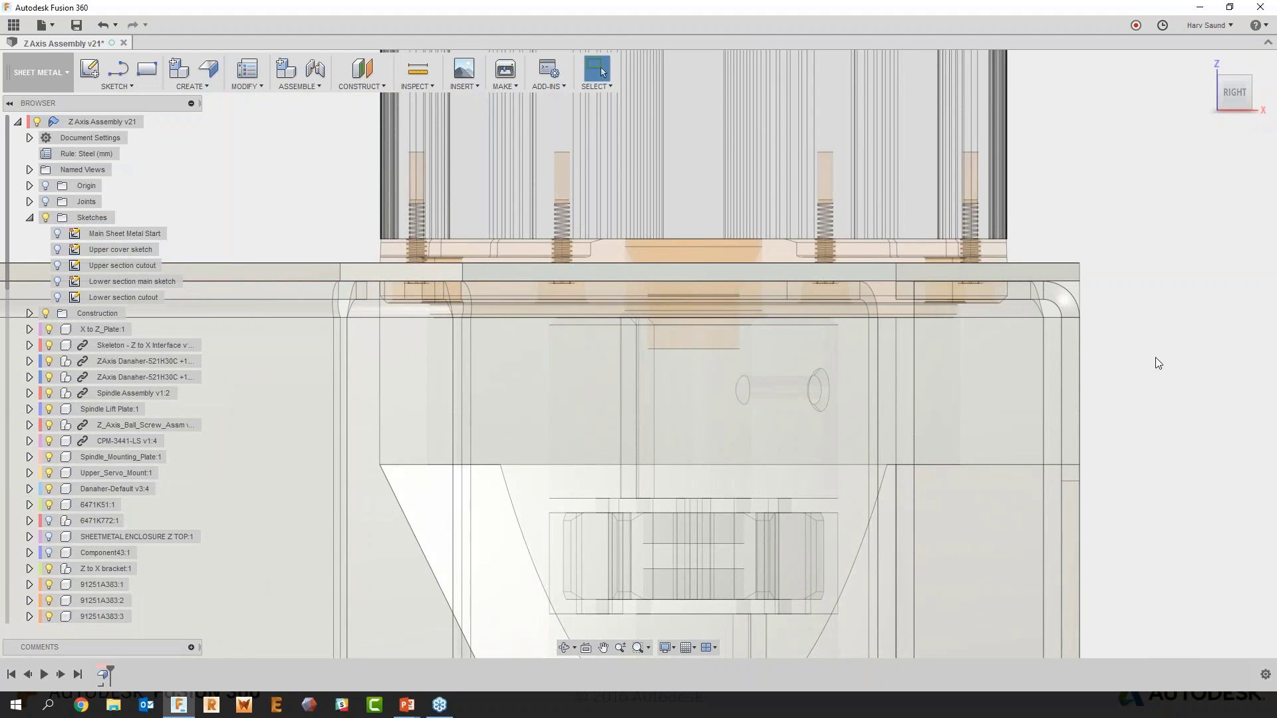
Activate Sheet Metal Covers and create an empty sheet metal component named Lower cover under it, using the Steel (mm) rule
scroll(1125, 375, "down", 10)
middle_click_drag(959, 363, 847, 258, "shift")
scroll(362, 413, "down", 1)
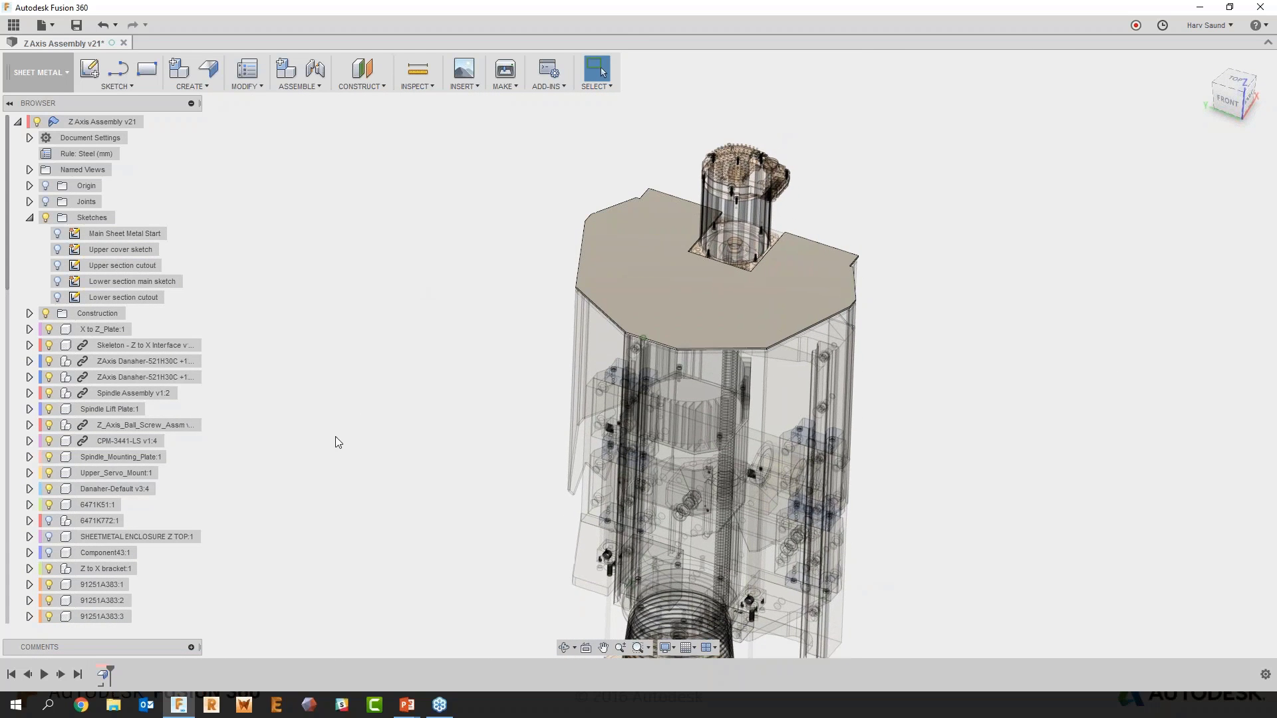
scroll(95, 509, "down", 7)
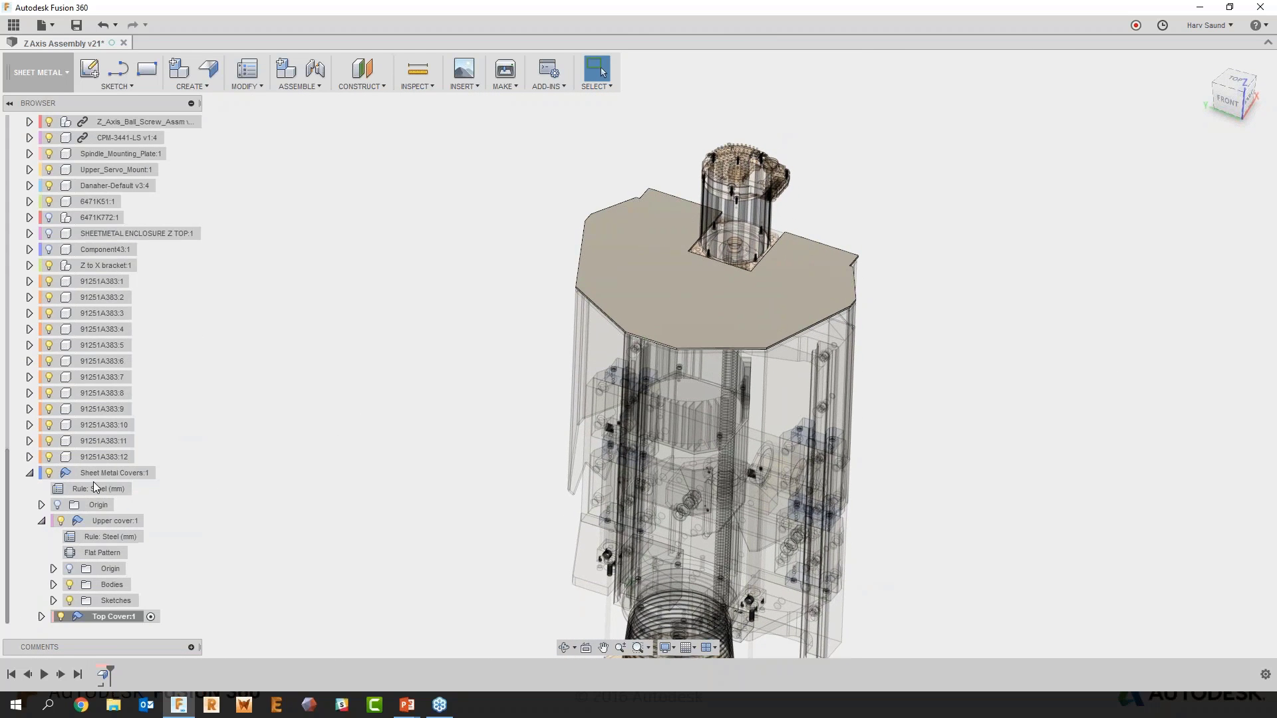
left_click(162, 473)
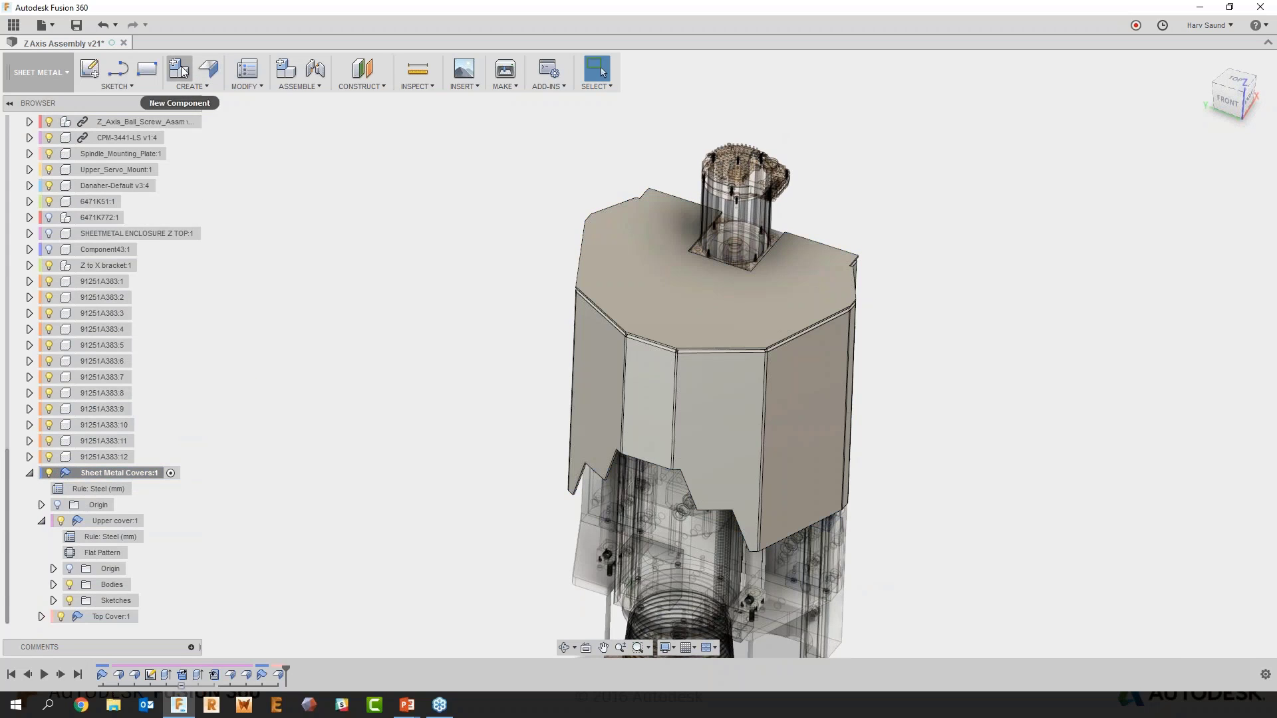
left_click(179, 68)
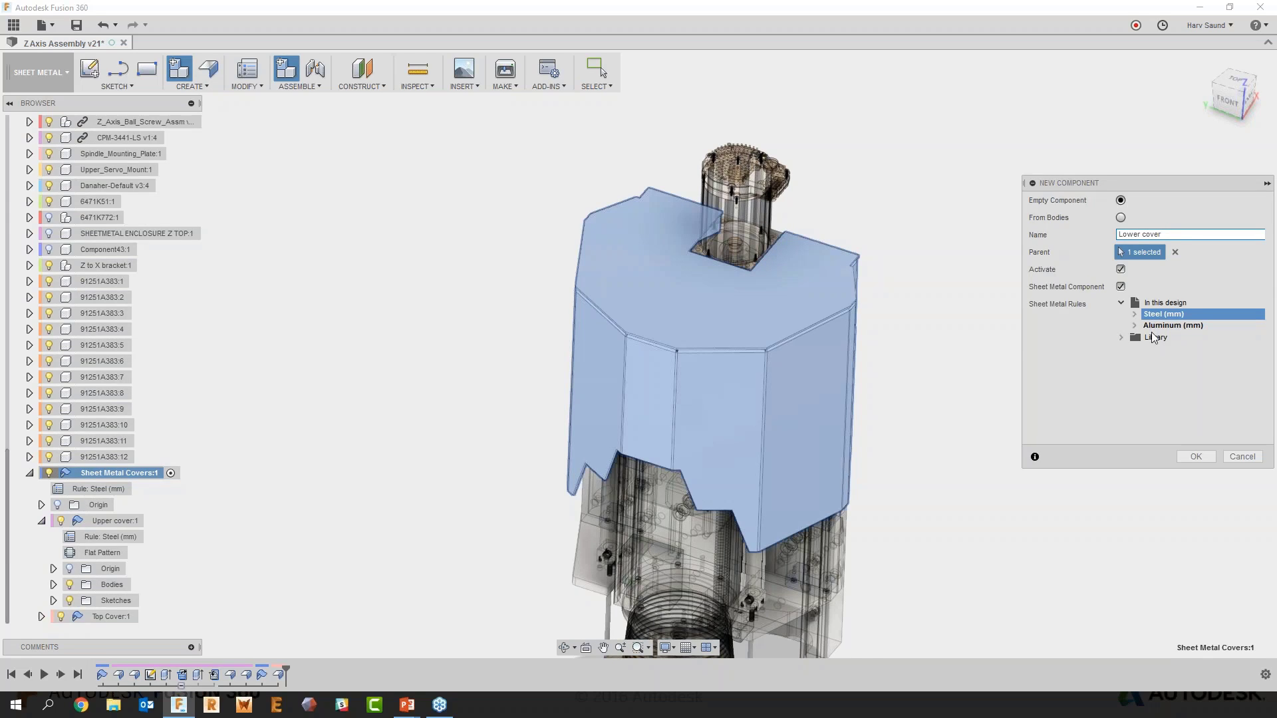
left_click(1197, 456)
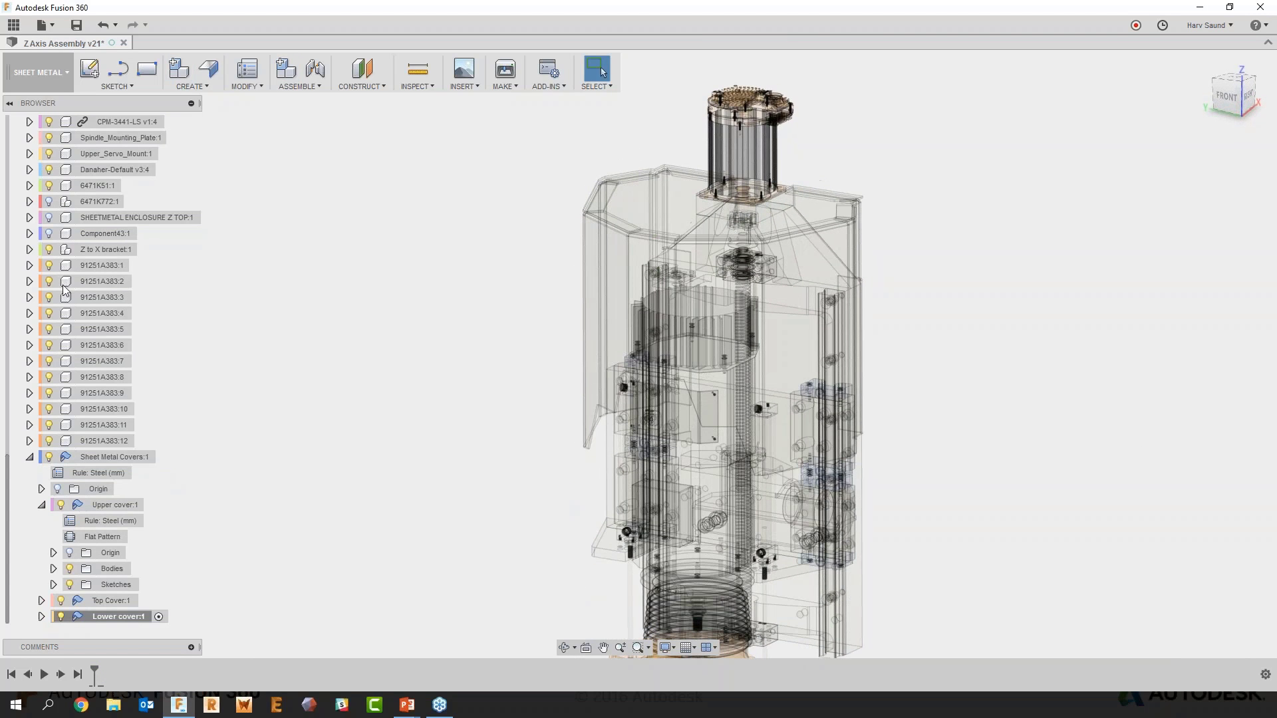
Show the Lower section main sketch around the spindle area
scroll(63, 276, "up", 3)
scroll(64, 276, "up", 2)
left_click(126, 201)
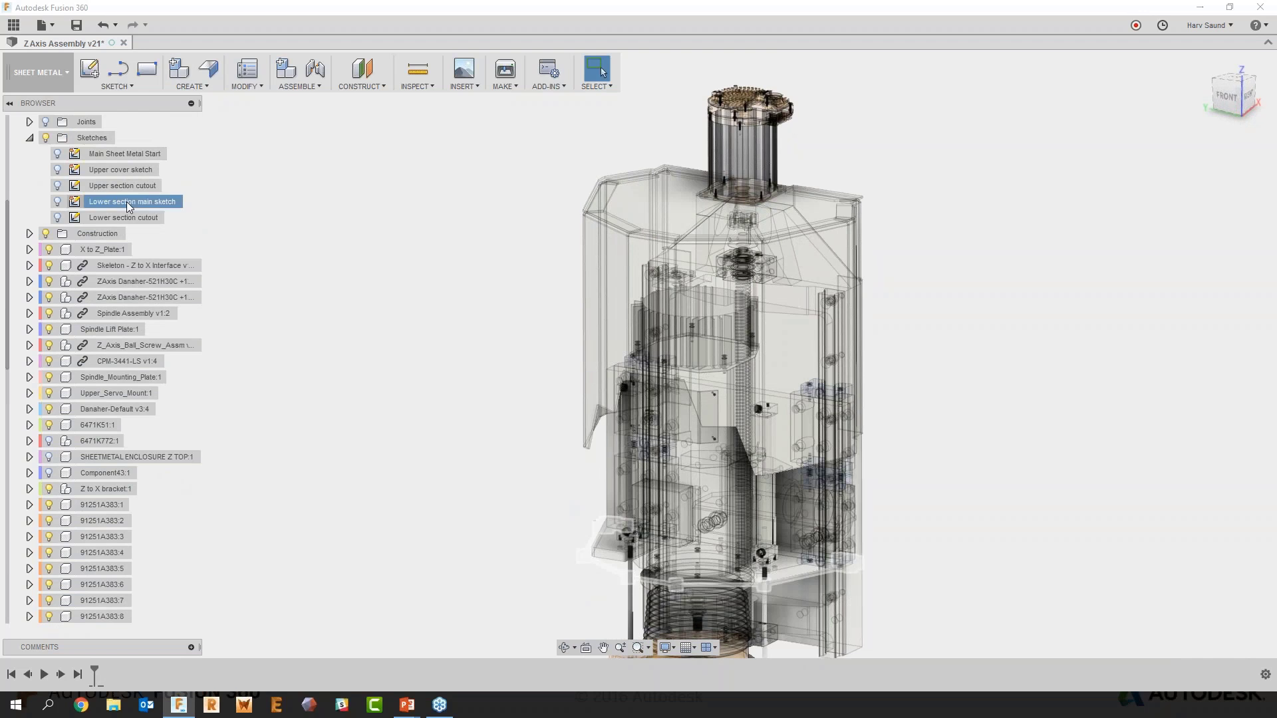
left_click(57, 202)
scroll(612, 596, "up", 3)
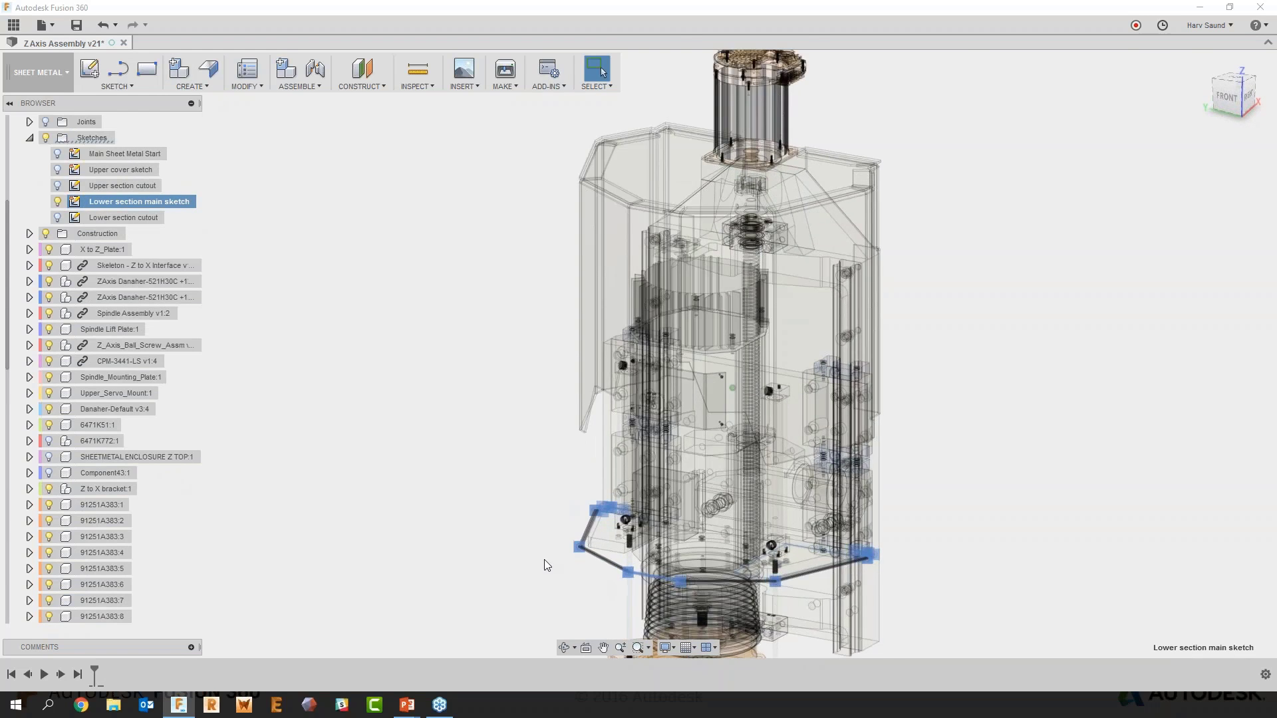
scroll(526, 537, "up", 2)
left_click(526, 537)
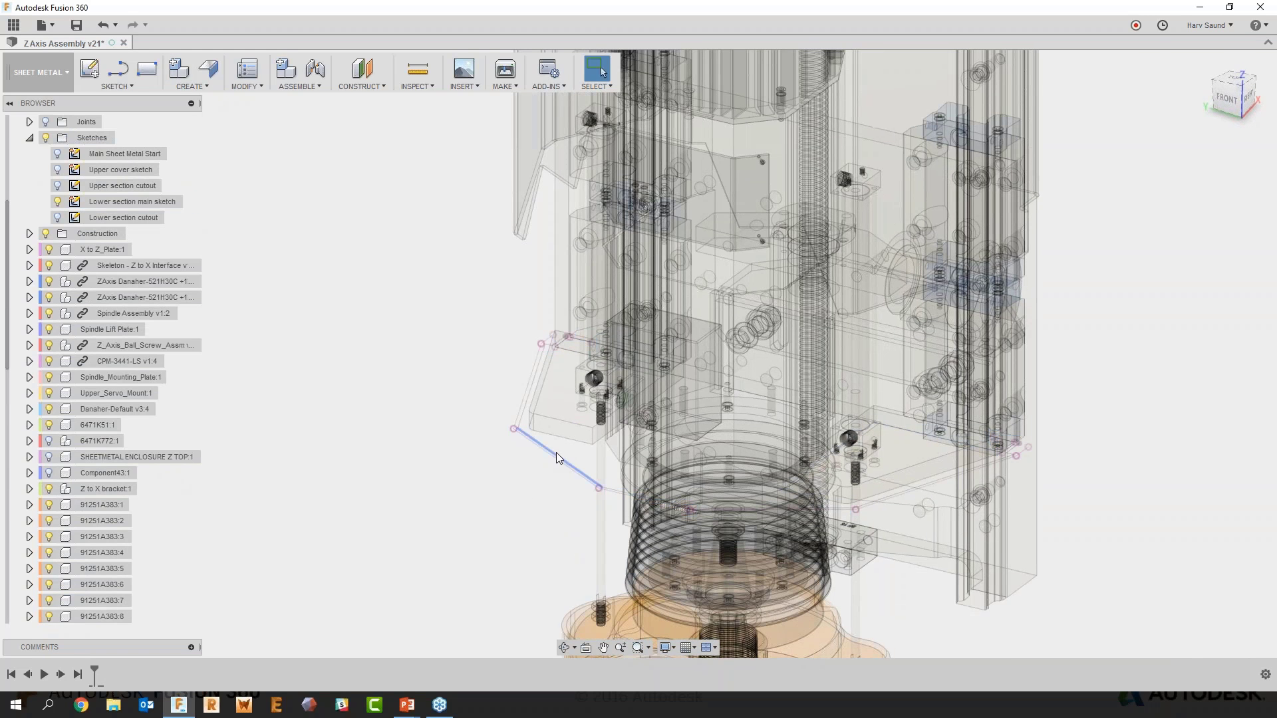
Create a contour flange from the chained lower section profile as a new body, with a distance of -11 in
left_click(210, 72)
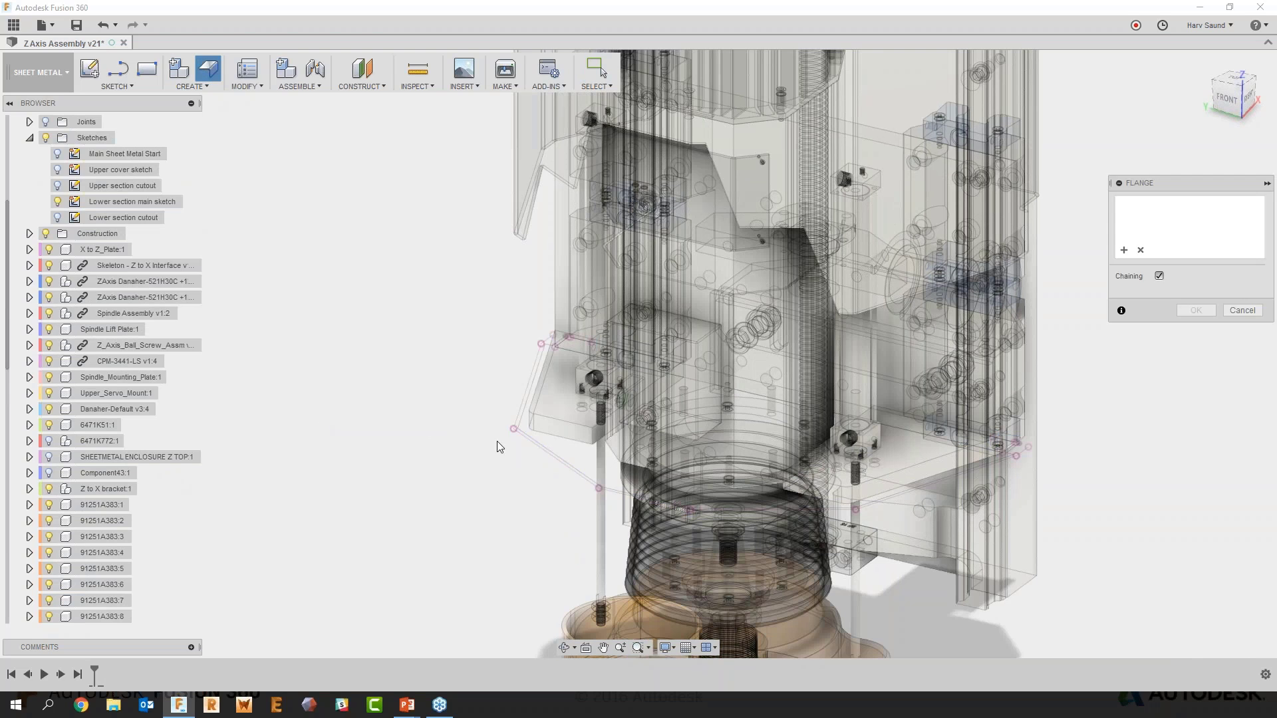
left_click(556, 452)
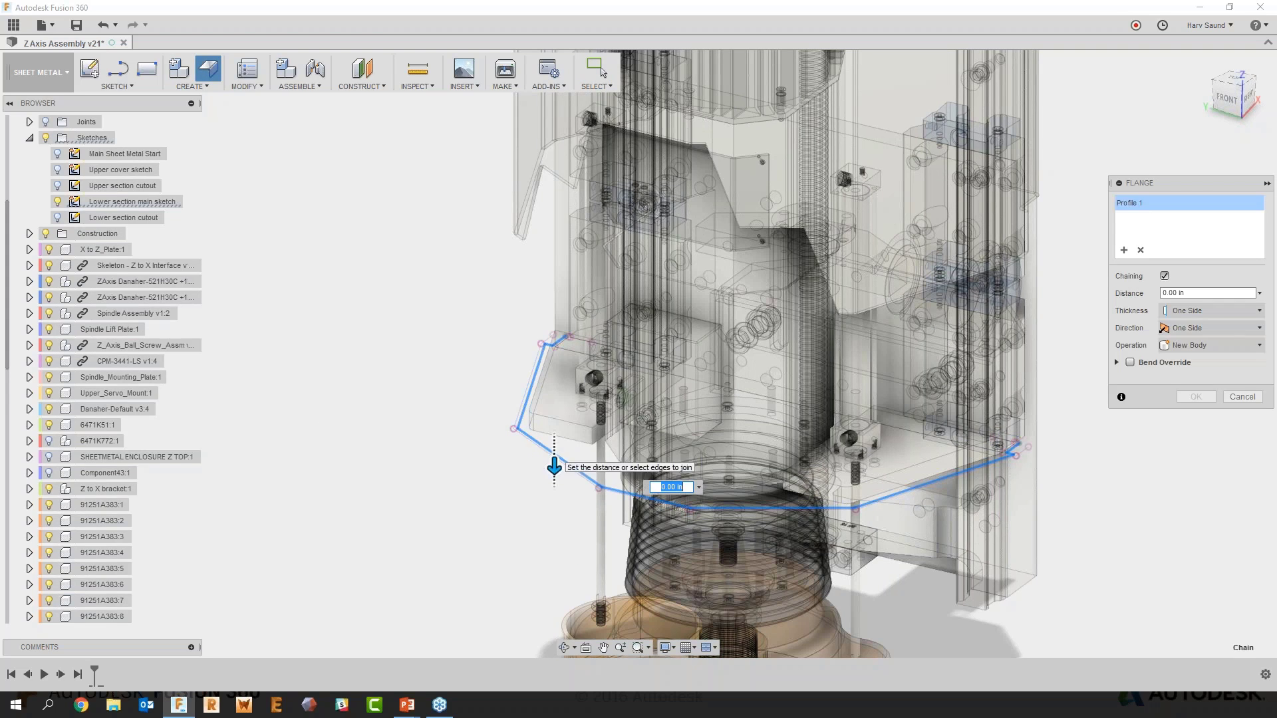
left_click_drag(554, 466, 553, 226)
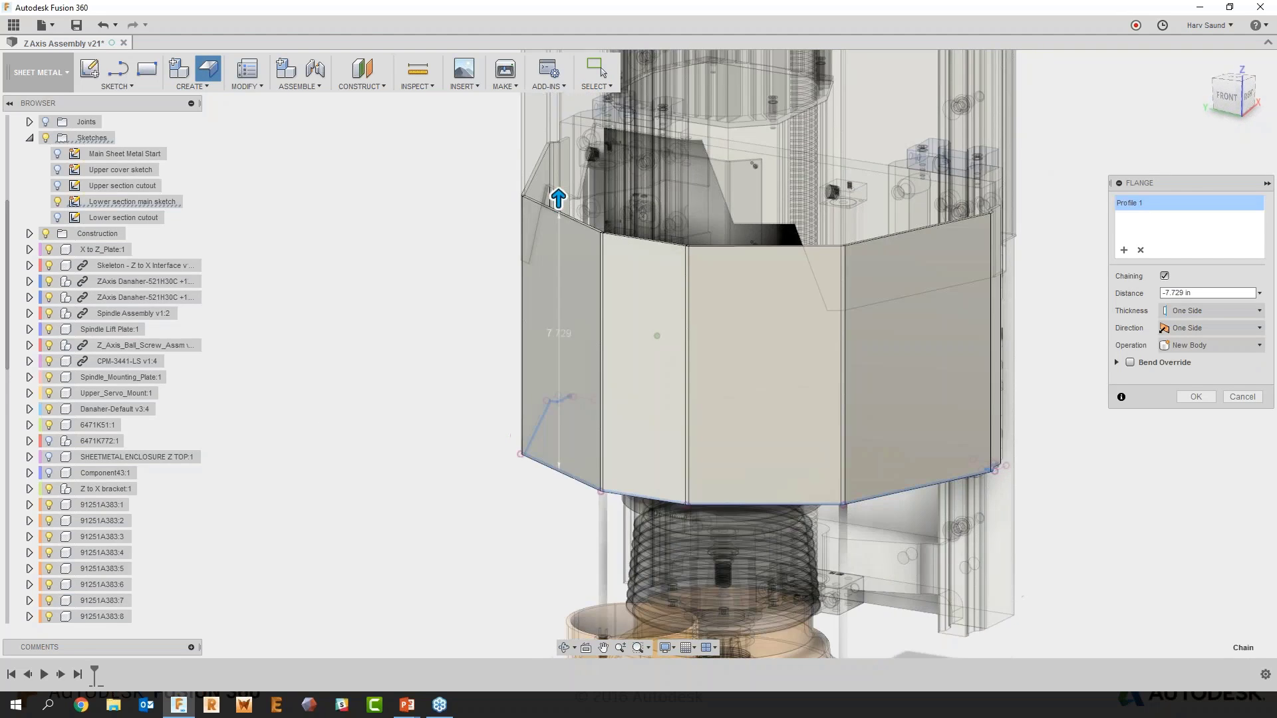
middle_click_drag(517, 309, 505, 332)
scroll(506, 333, "down", 1)
left_click_drag(1201, 293, 1086, 291)
type("-11")
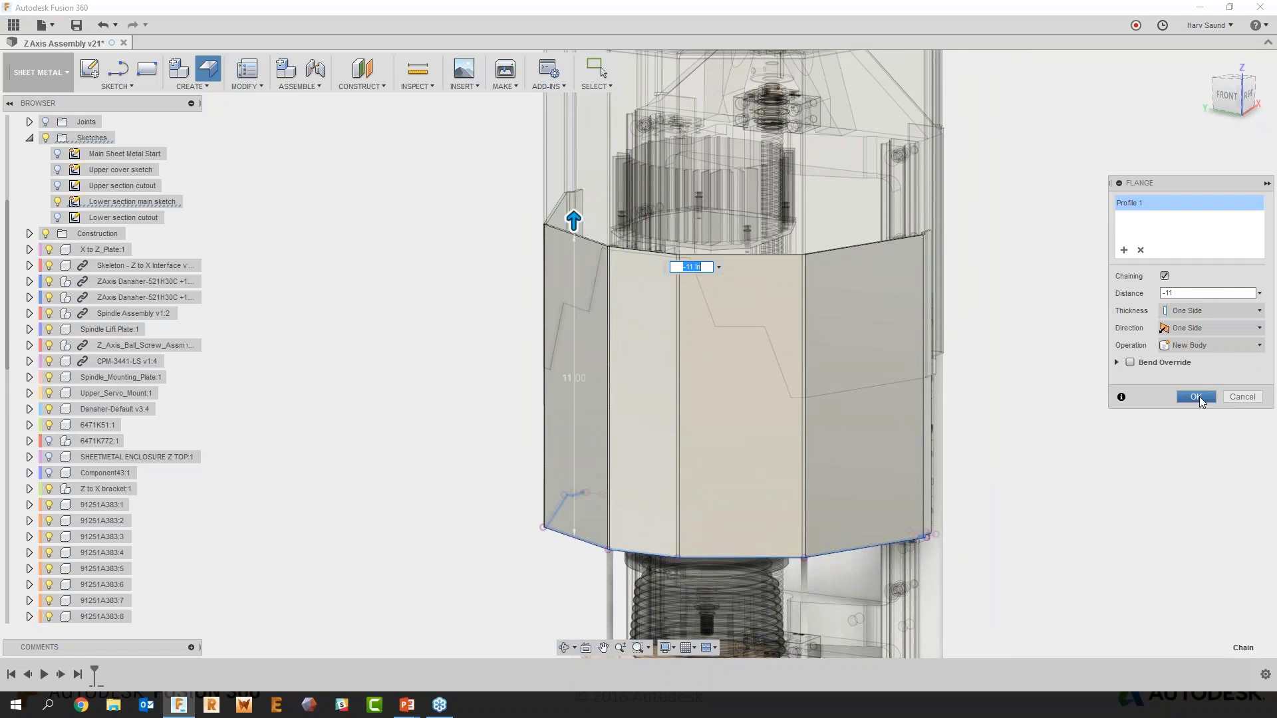
left_click(1196, 397)
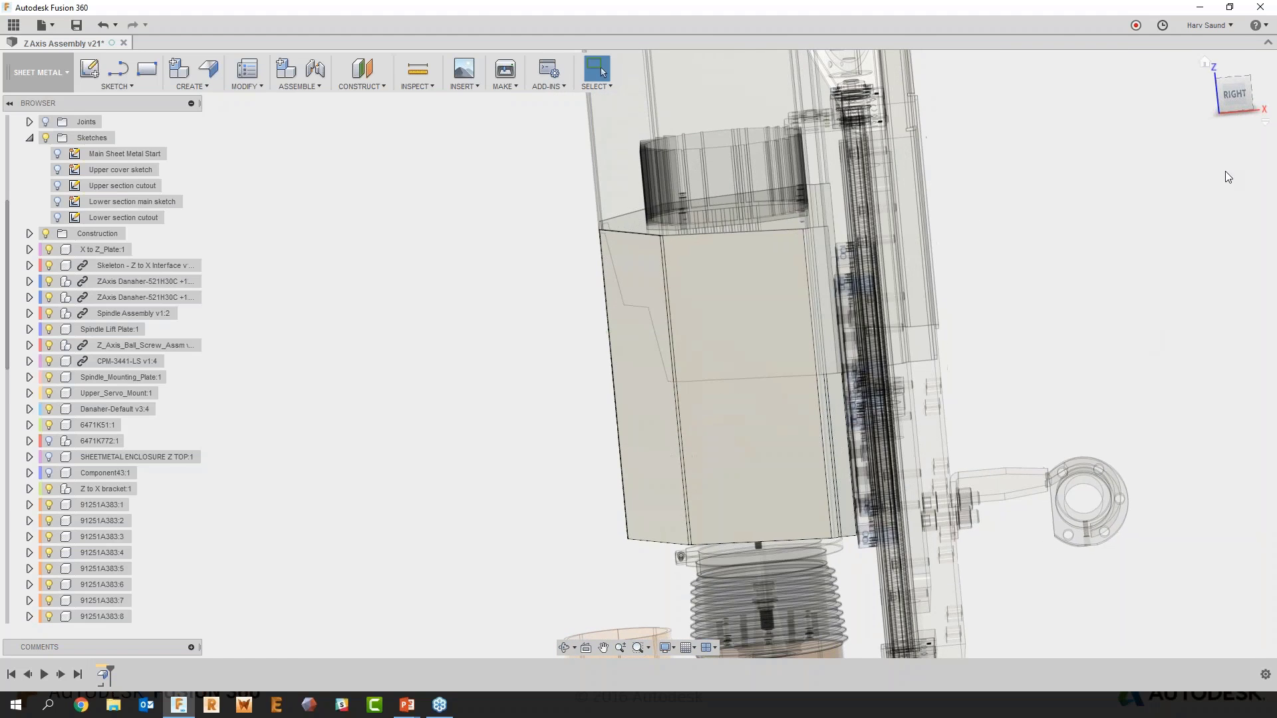
Inspect the overlap between the upper and lower covers from the right, and change the lower flange's thickness to Other Side
left_click(1232, 97)
scroll(617, 129, "up", 5)
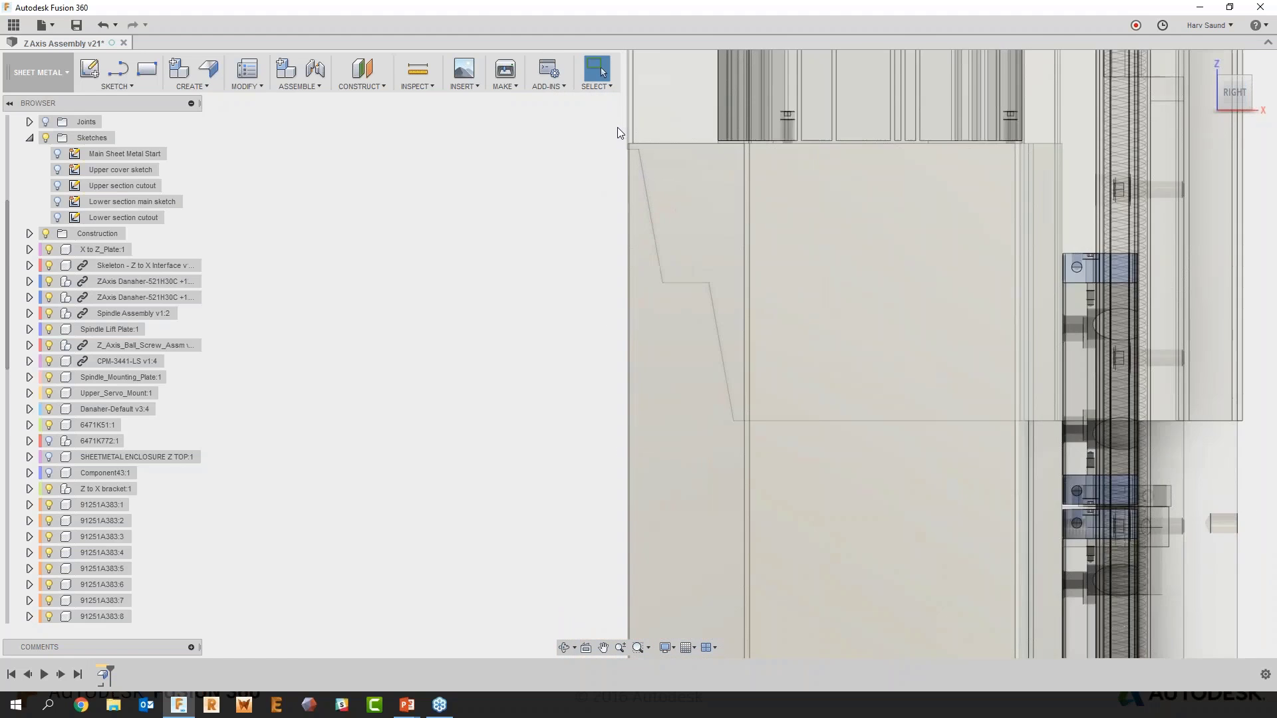
scroll(617, 128, "up", 5)
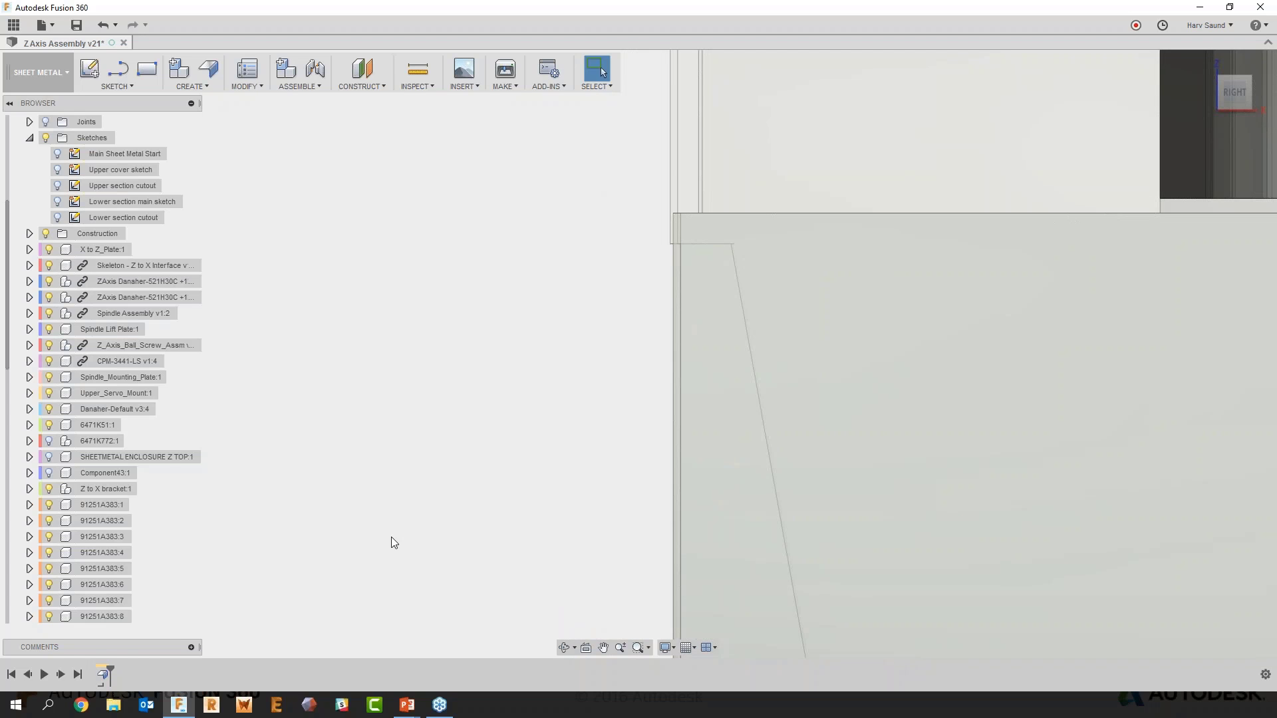
right_click(101, 674)
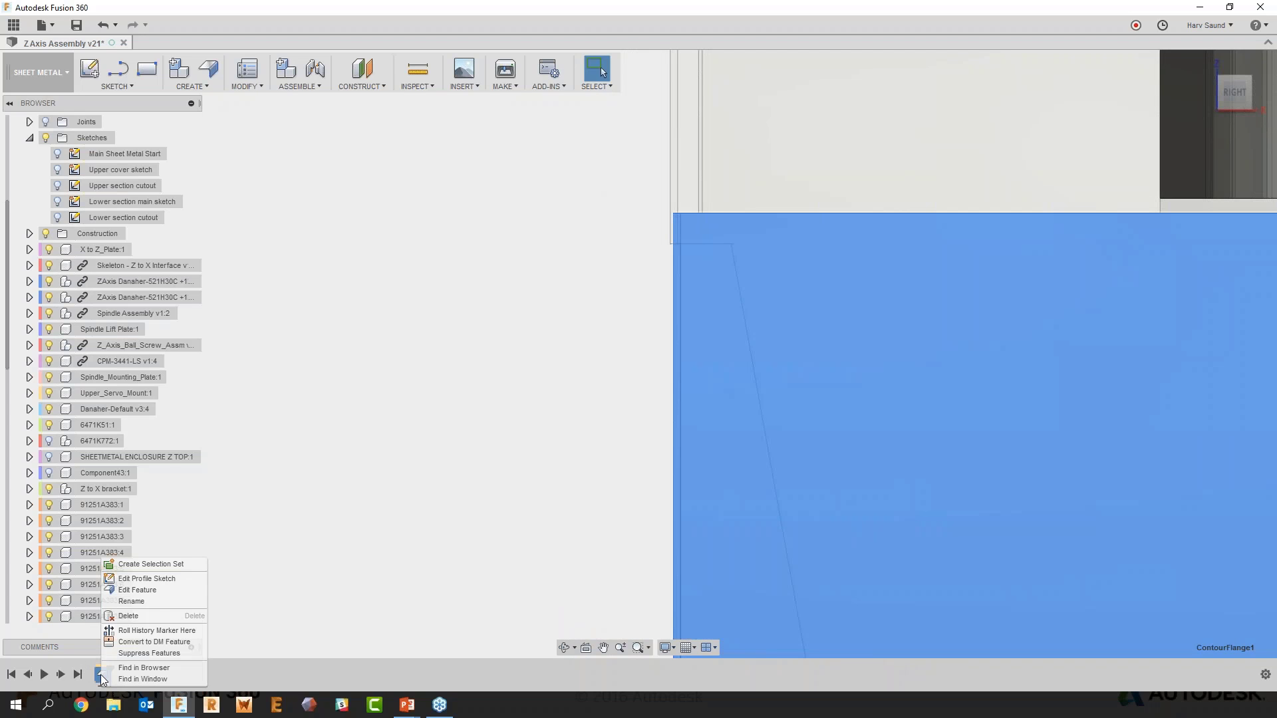
left_click(159, 589)
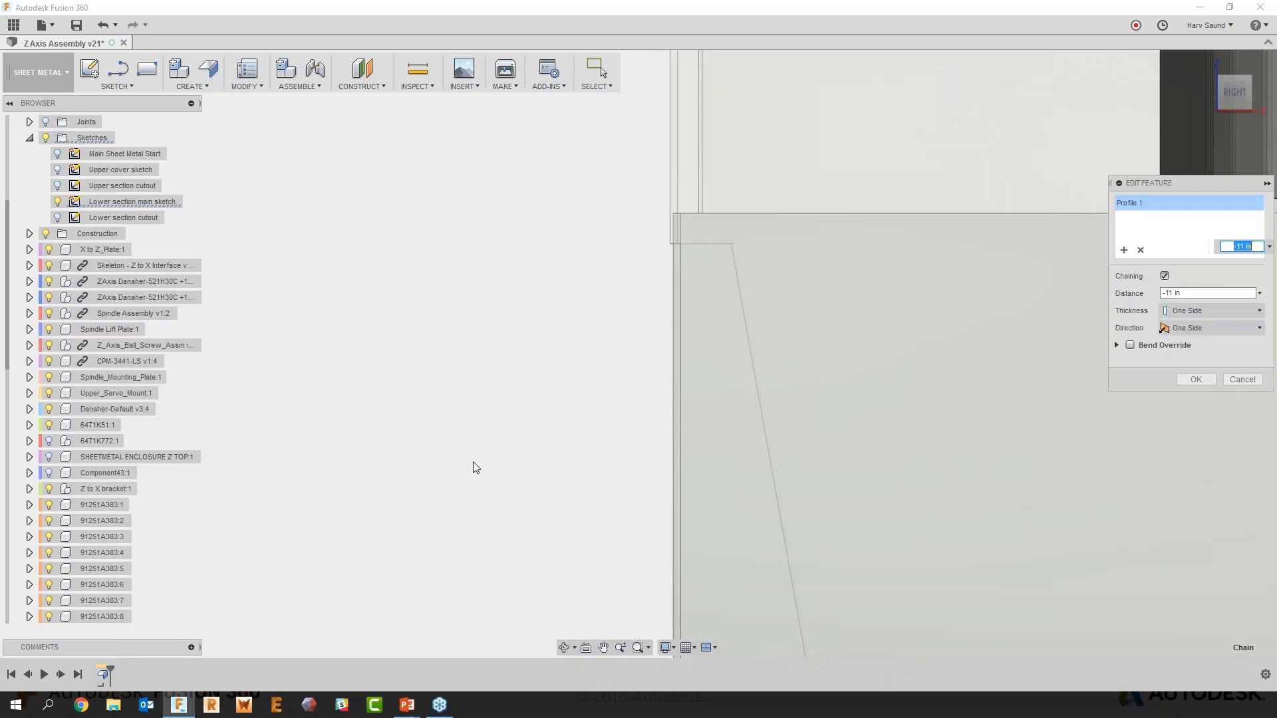
left_click(1219, 310)
left_click(1216, 343)
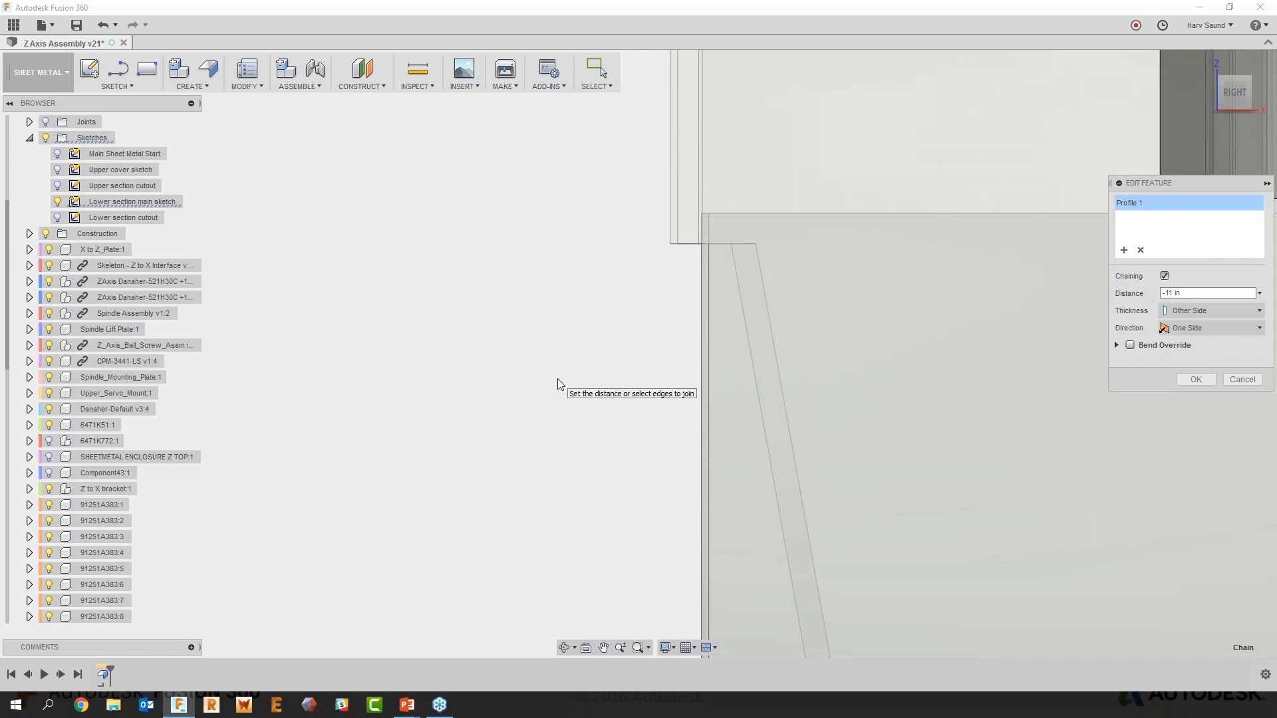
left_click(1194, 379)
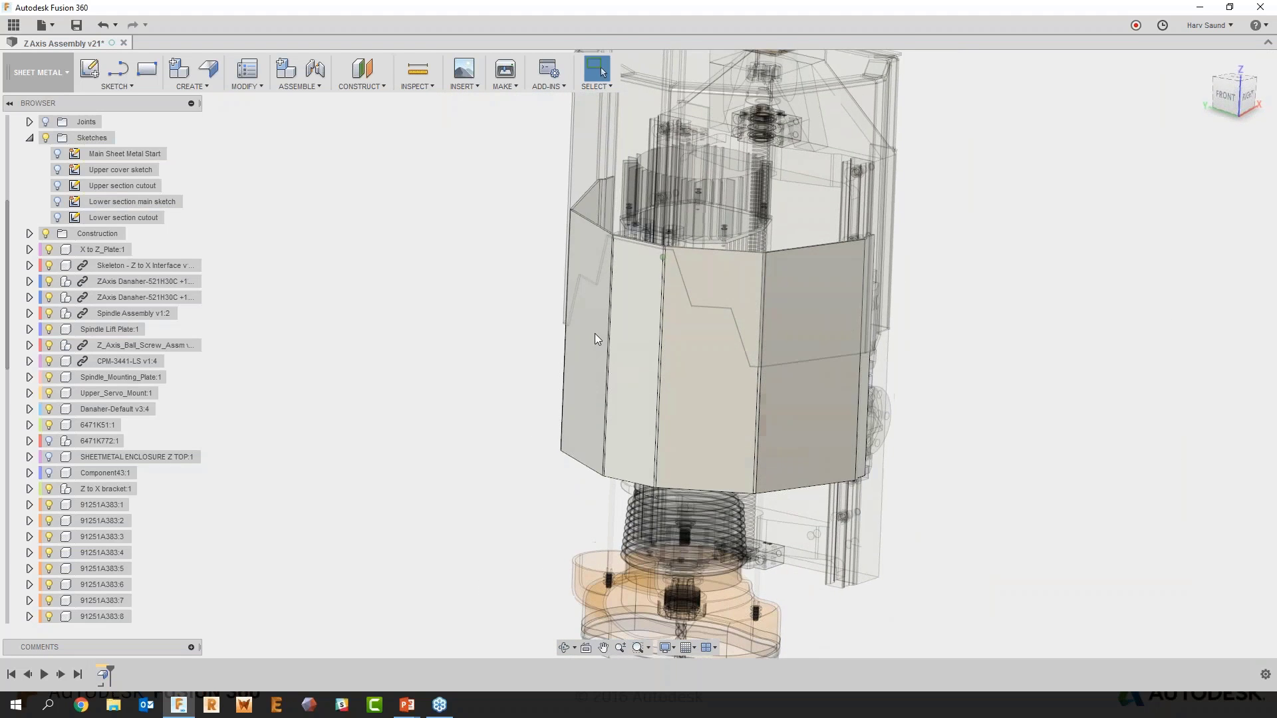
Start an edge flange along the lower cover's bottom edges, about 1.163 in high and angled about -33.4 deg
right_click(401, 278)
left_click(469, 322)
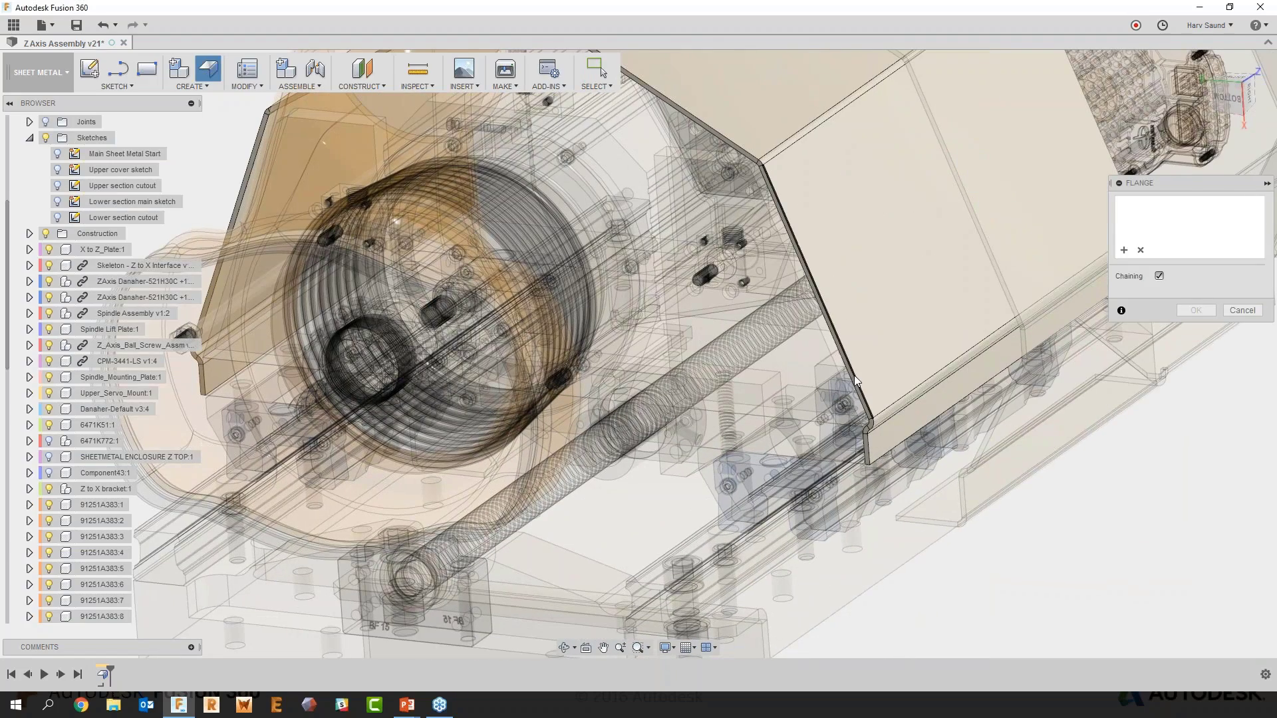
left_click(817, 292)
left_click(737, 145)
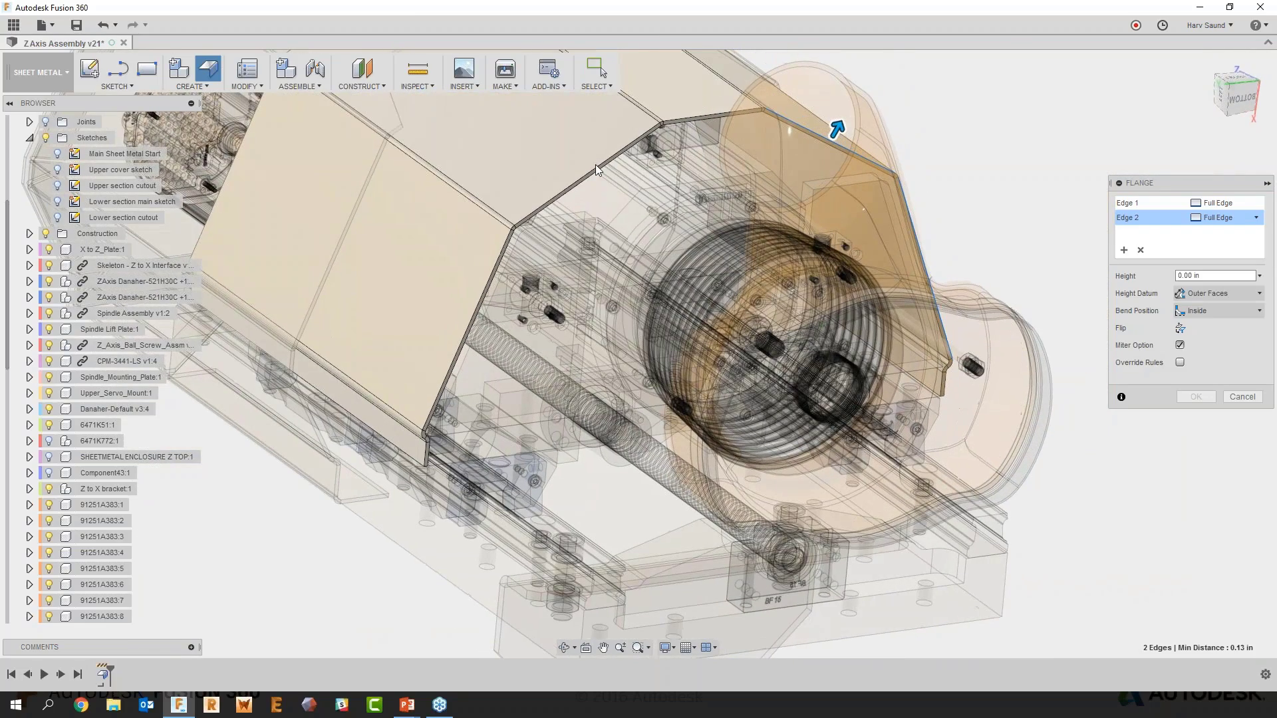
left_click(594, 171)
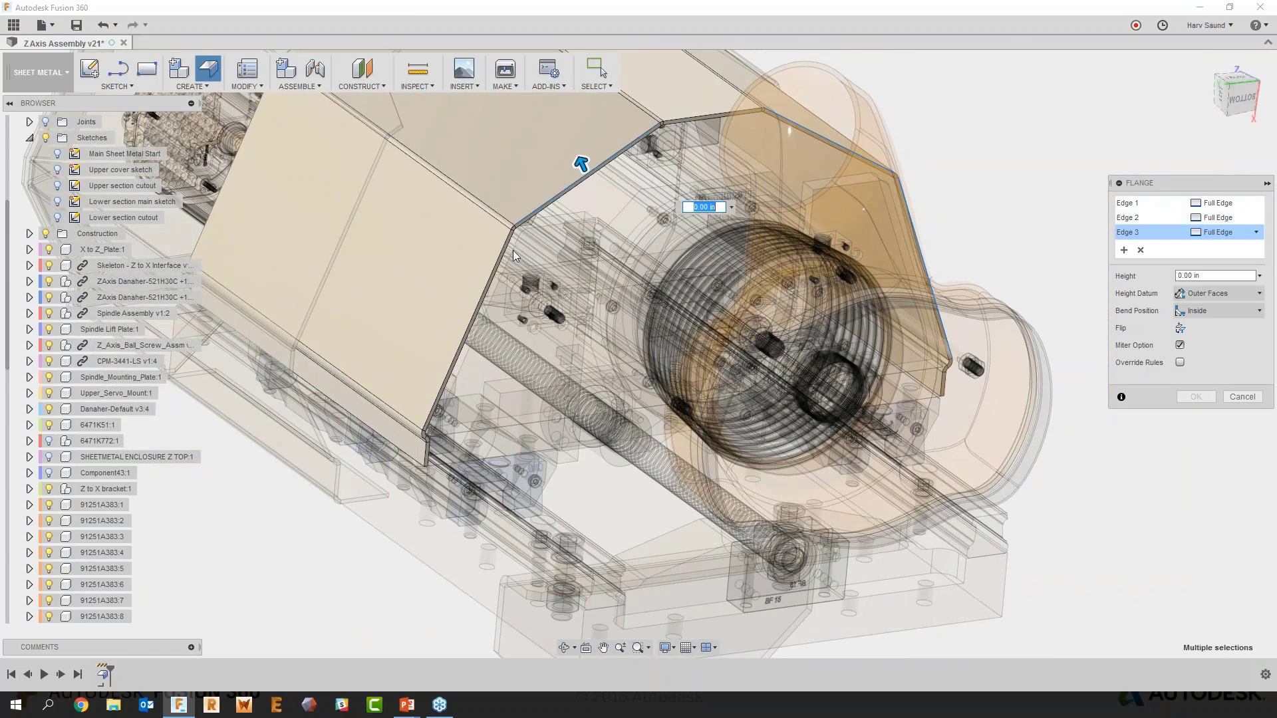
left_click(469, 329)
middle_click_drag(426, 463, 1055, 469, "shift")
left_click_drag(1061, 475, 1123, 482)
middle_click_drag(1123, 481, 1004, 241, "shift")
left_click_drag(1007, 244, 895, 304)
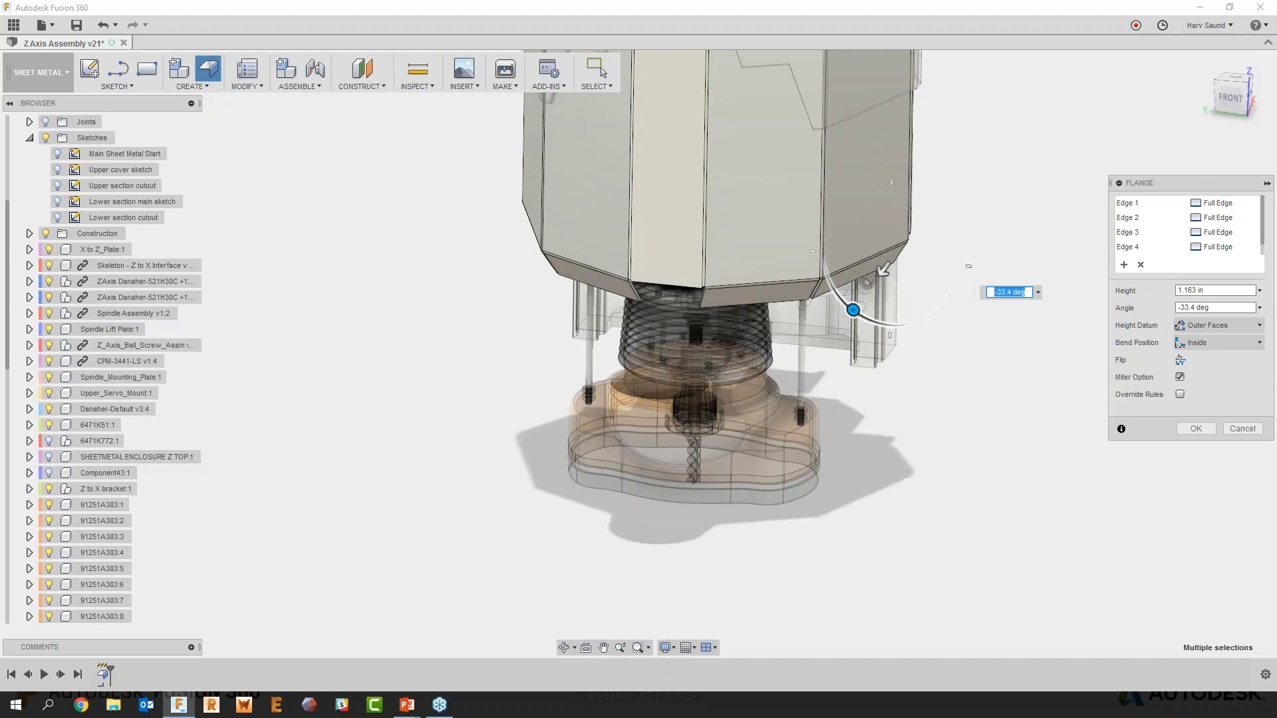
Add the missed bottom edge of the lower cover to the flange's edge selection
scroll(848, 358, "up", 3)
middle_click_drag(781, 273, 979, 269, "shift")
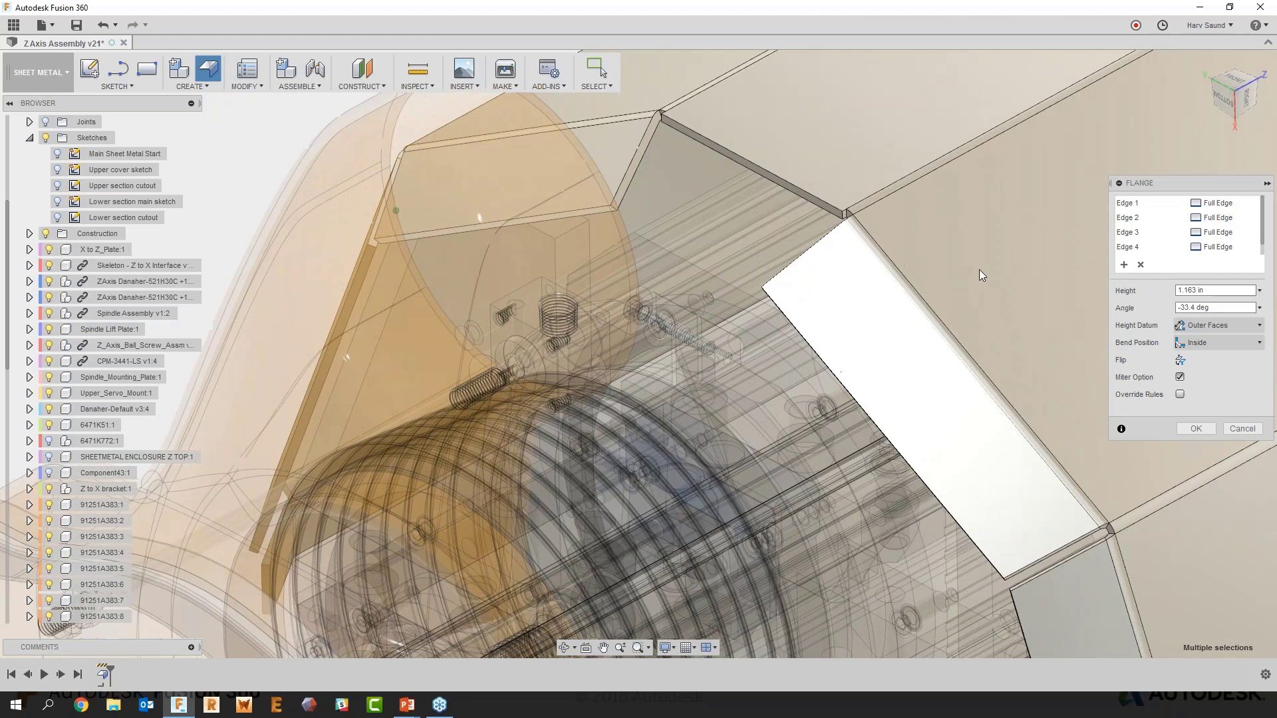
left_click(1127, 265)
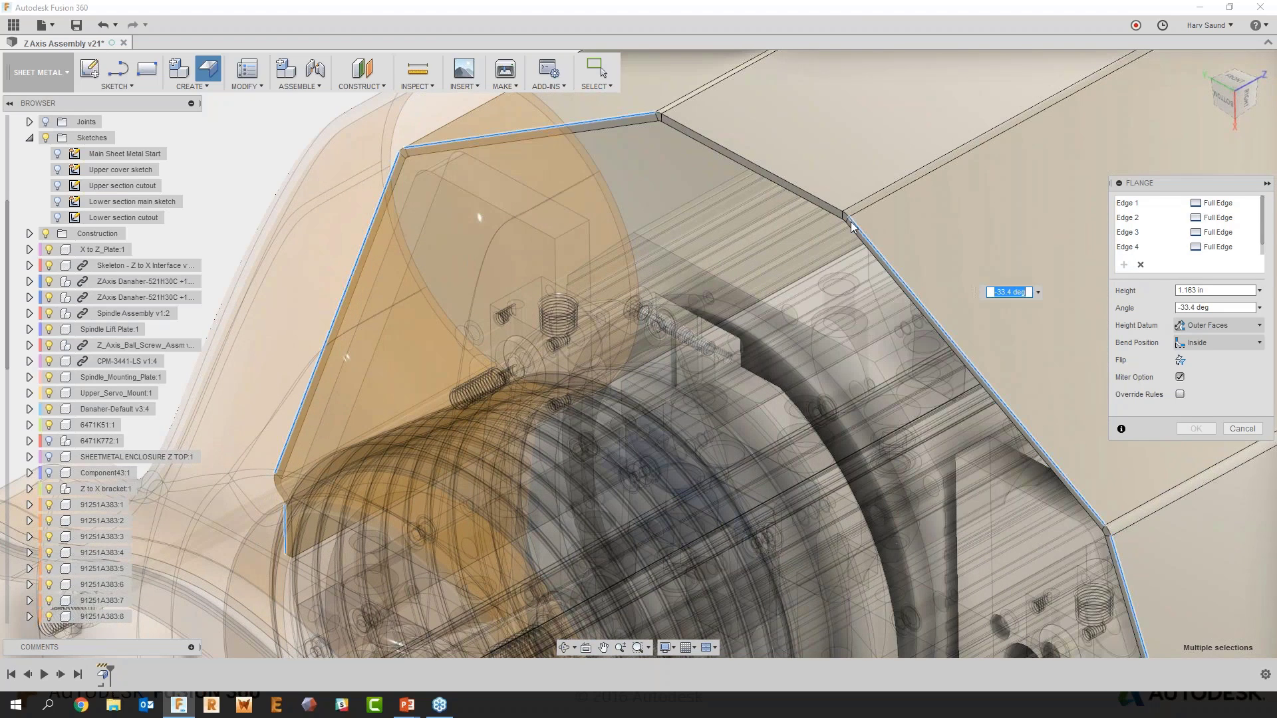
left_click(810, 193)
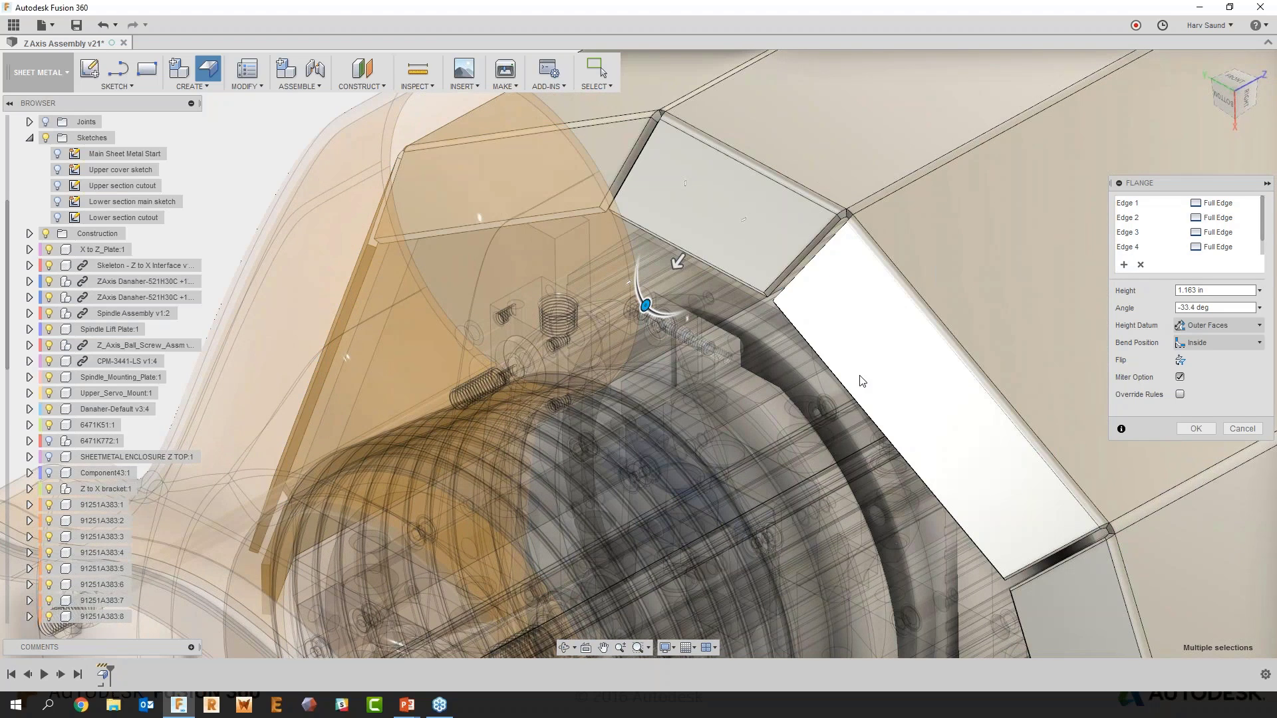
Set the bottom edge flange's angle to -40 deg
scroll(860, 379, "down", 3)
scroll(857, 380, "down", 6)
scroll(857, 379, "up", 3)
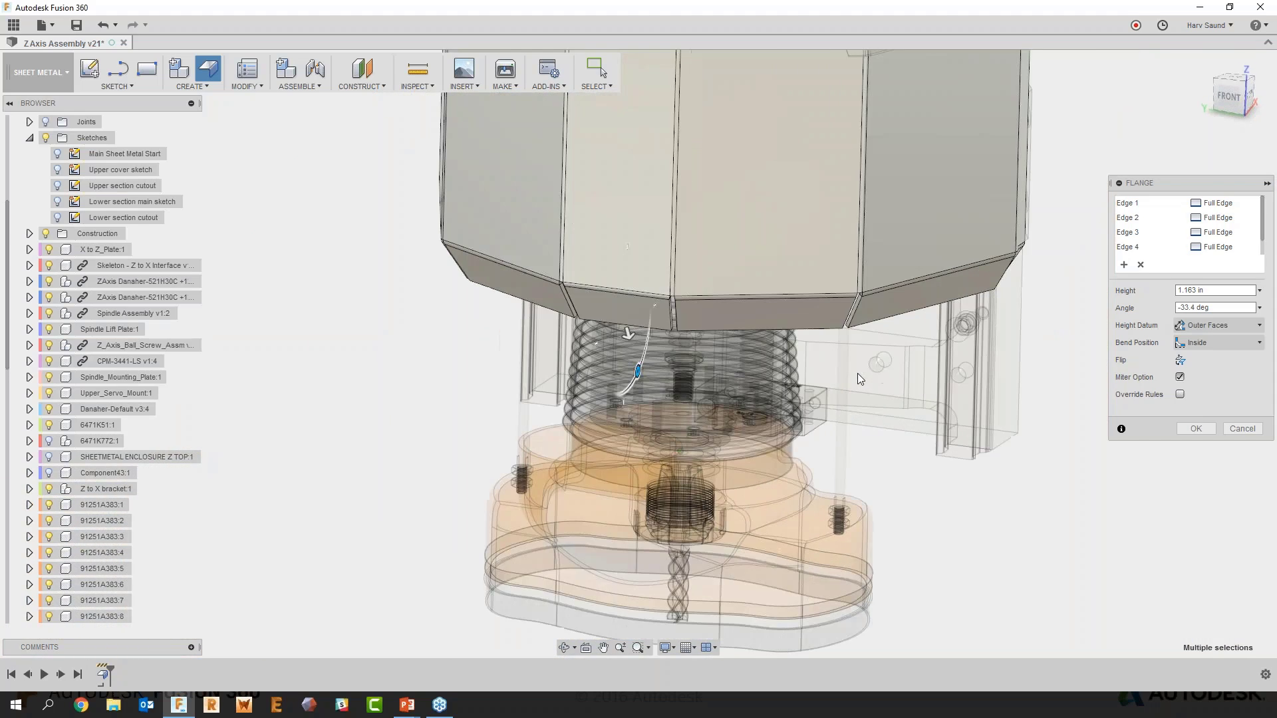
left_click_drag(1223, 308, 1119, 302)
type("-40")
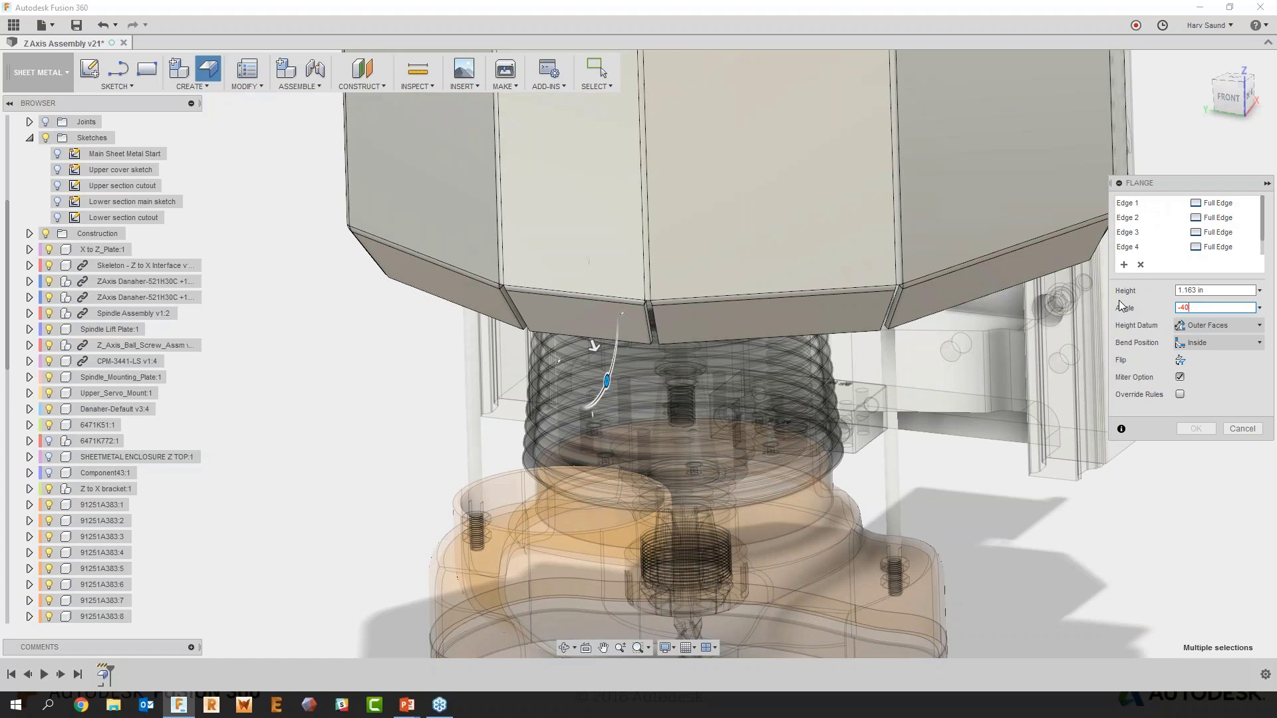
scroll(1122, 306, "down", 5)
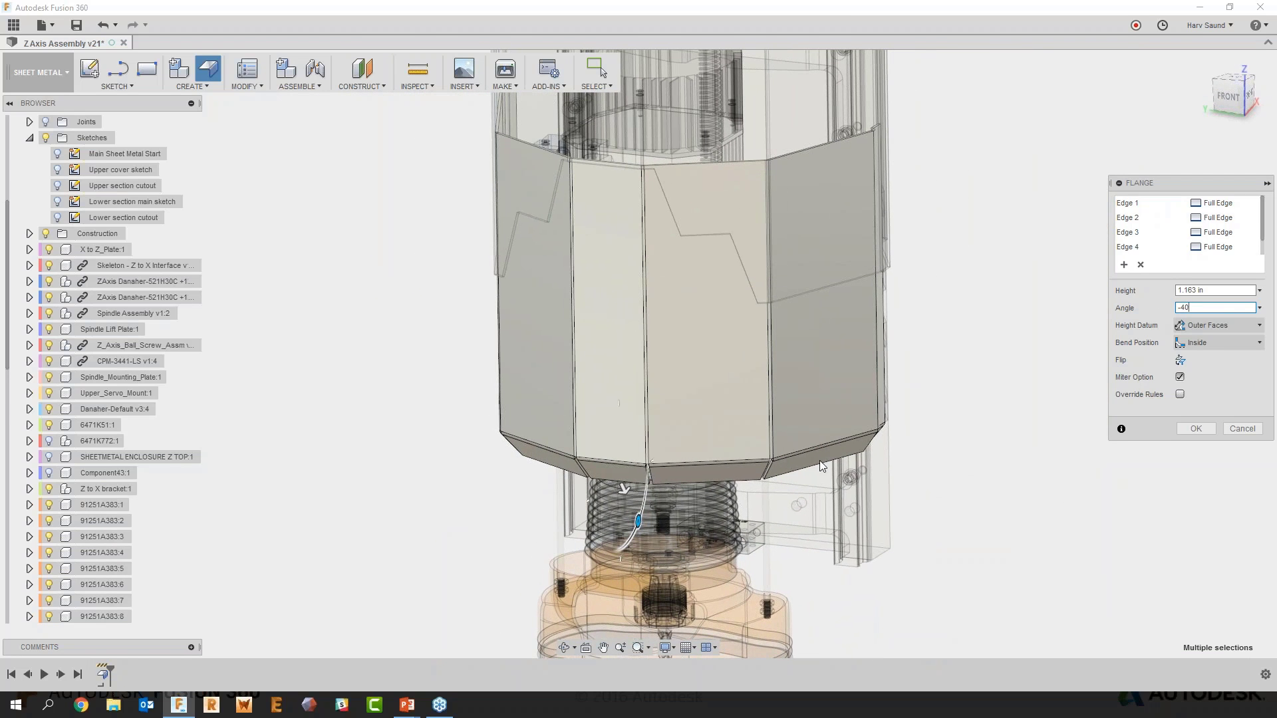
Enable Override Rules, review the bend, bend relief and 2 bend corner override options, and create the bottom edge flange
left_click(1180, 395)
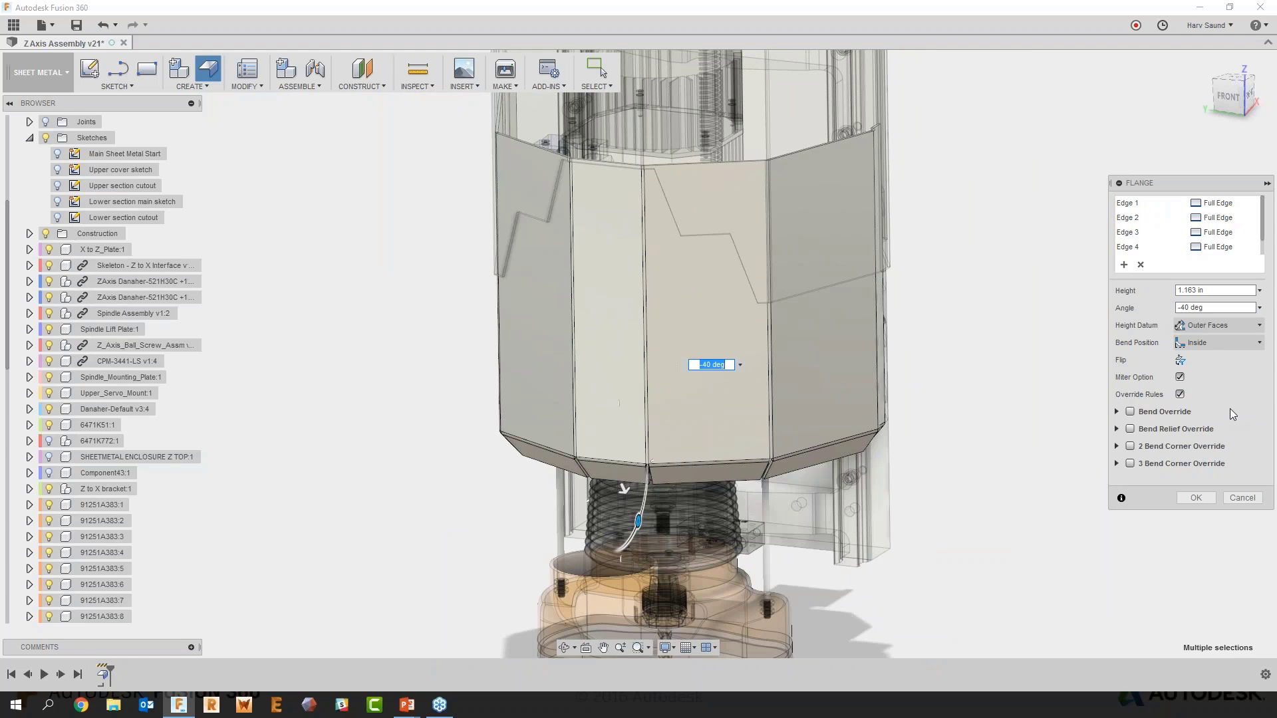
left_click(1118, 429)
left_click(1118, 429)
left_click(1117, 412)
left_click(1117, 412)
left_click(1117, 445)
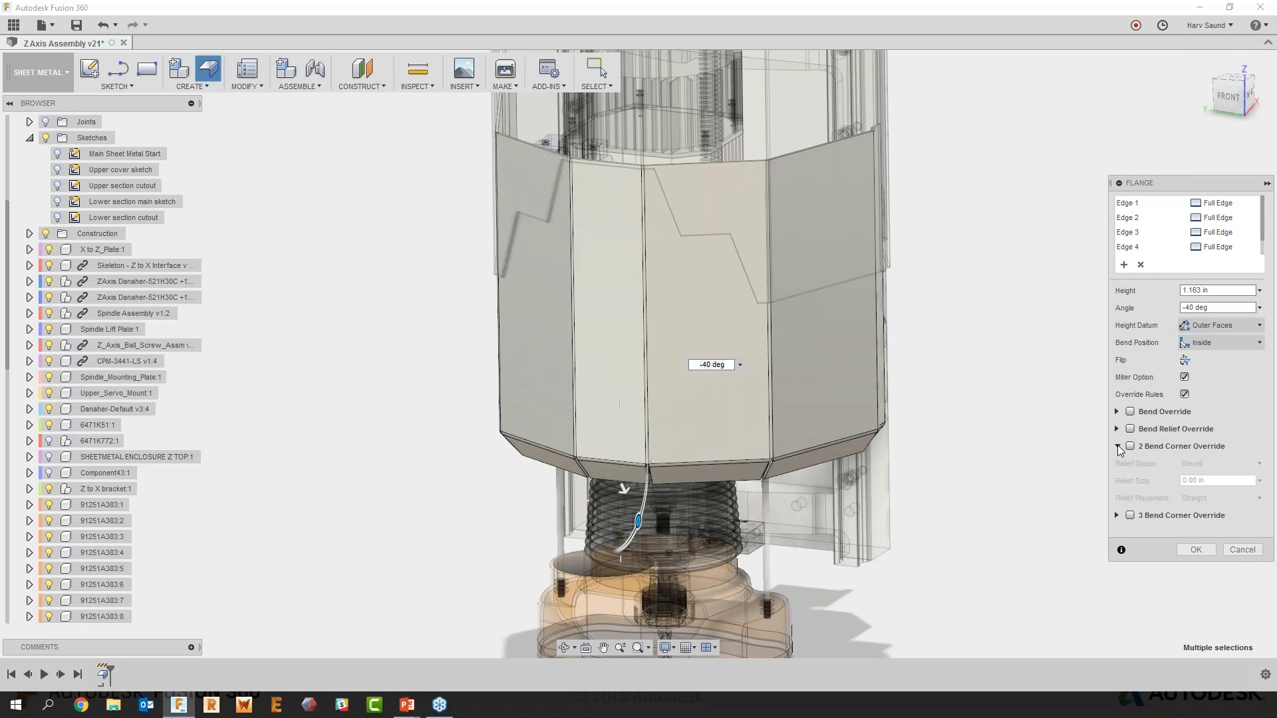
left_click(1118, 445)
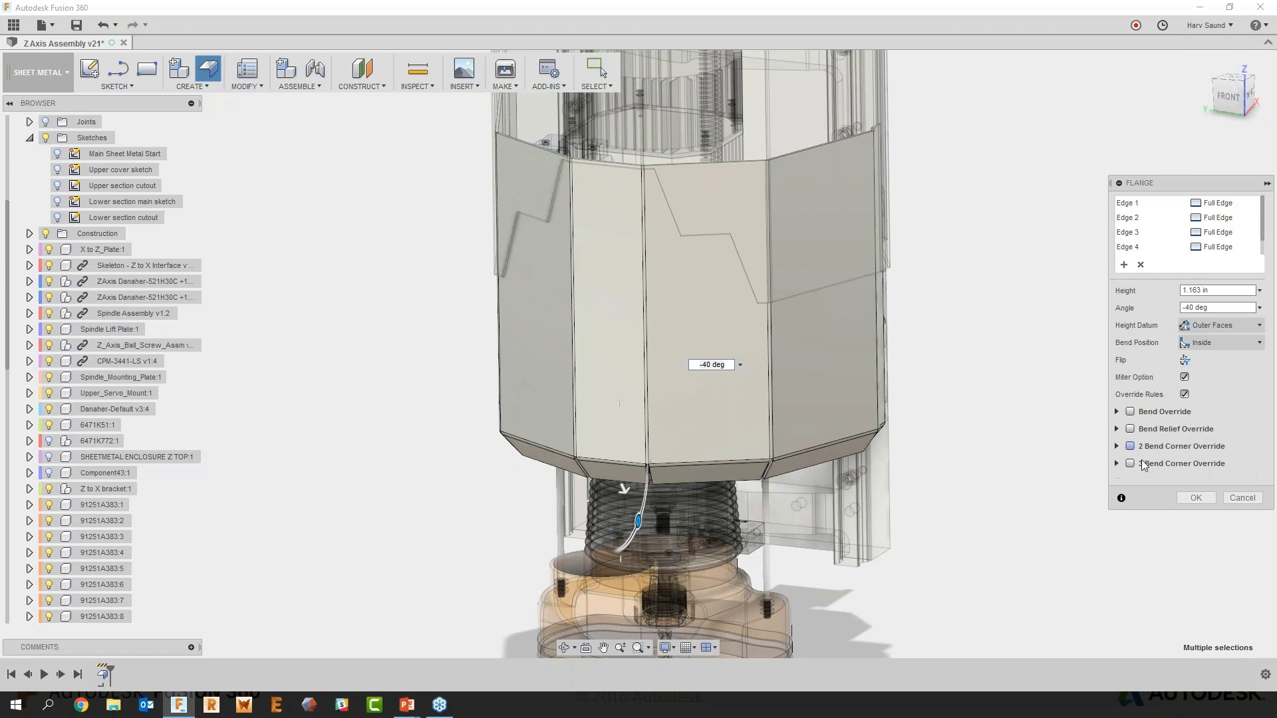
left_click(1196, 499)
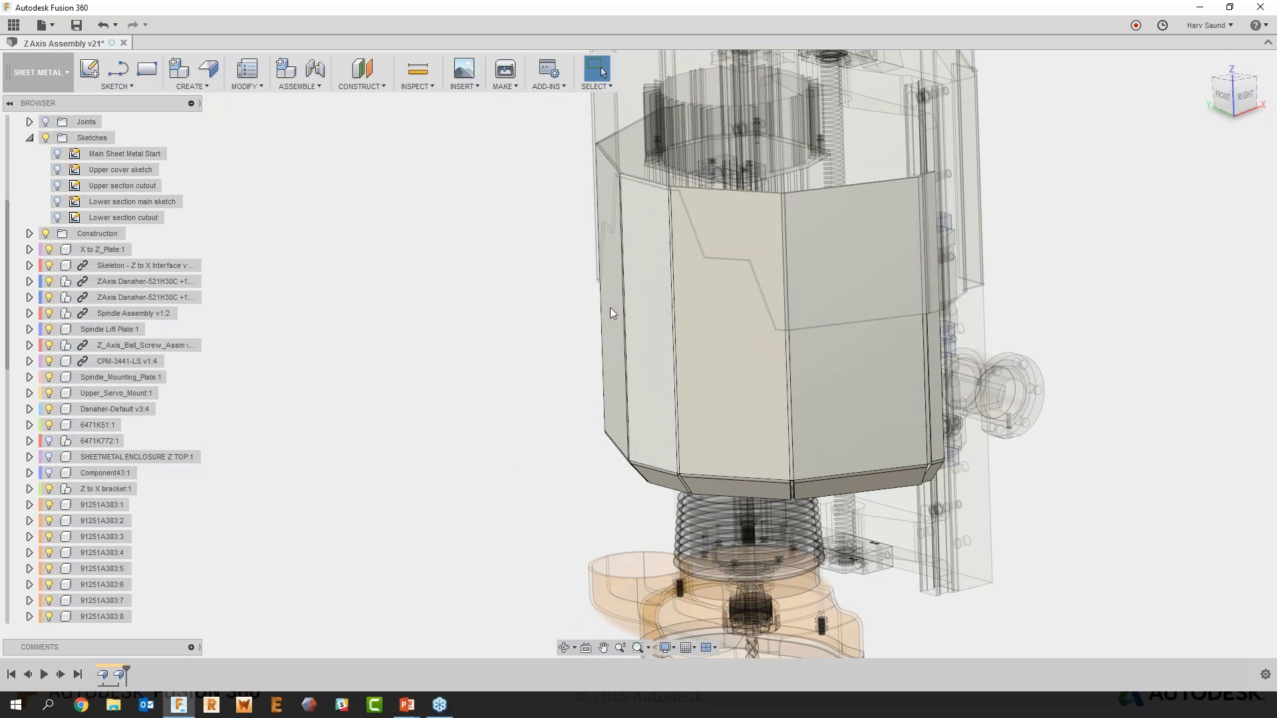
Unfold all bends of the lower cover, keeping its narrow front panel stationary
left_click(246, 86)
left_click(255, 102)
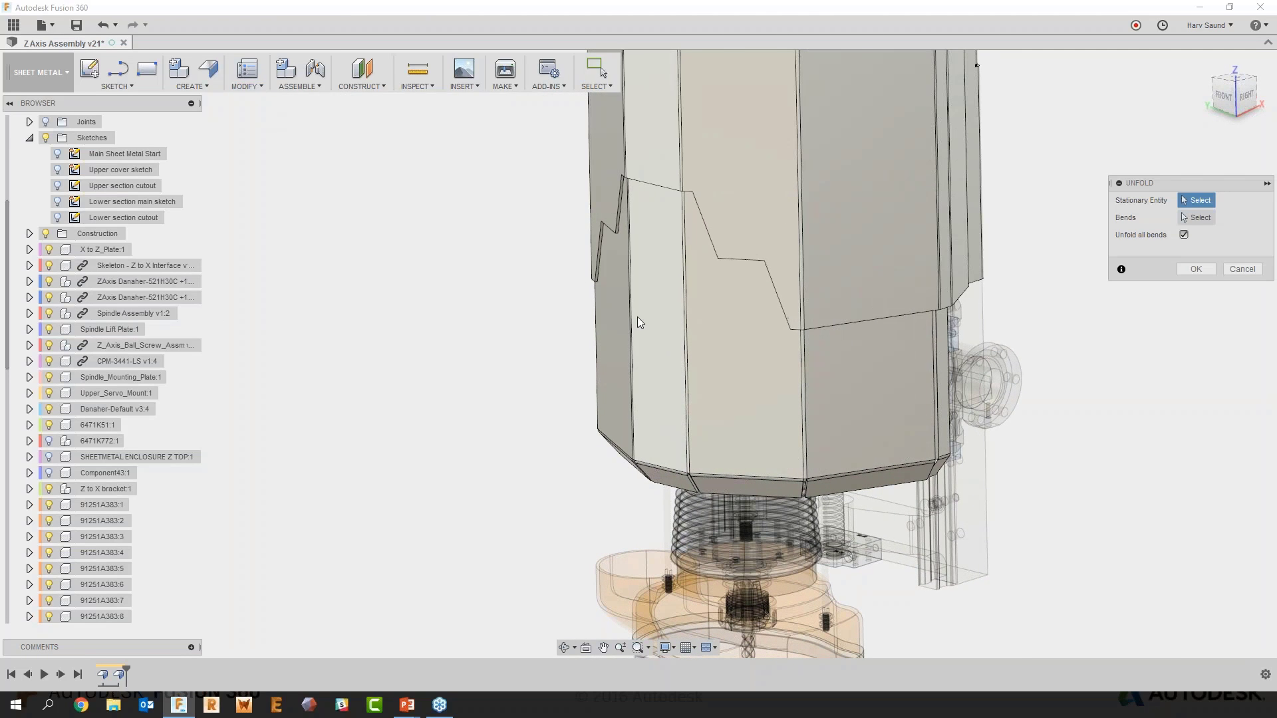
left_click(639, 320)
left_click(1197, 269)
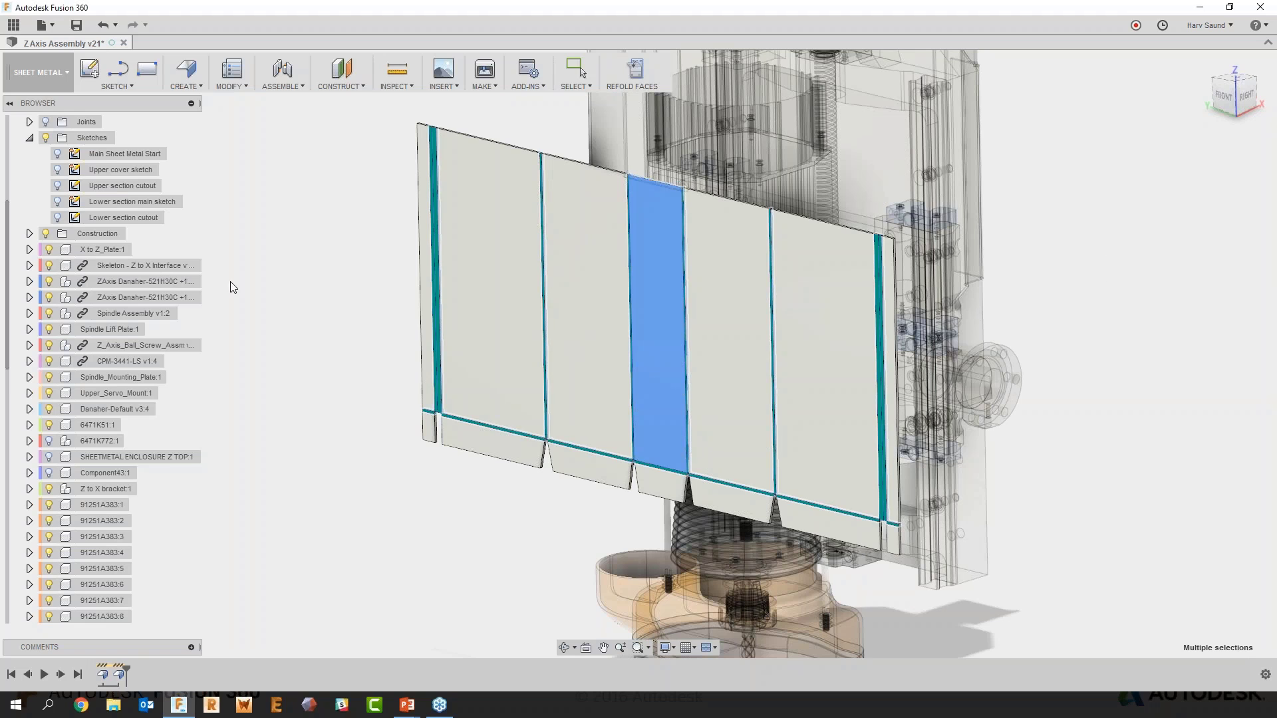
Cut the unfolded lower cover about -0.398 in deep with the upper profile of the Lower section cutout sketch, excluding the Upper cover body
left_click(58, 219)
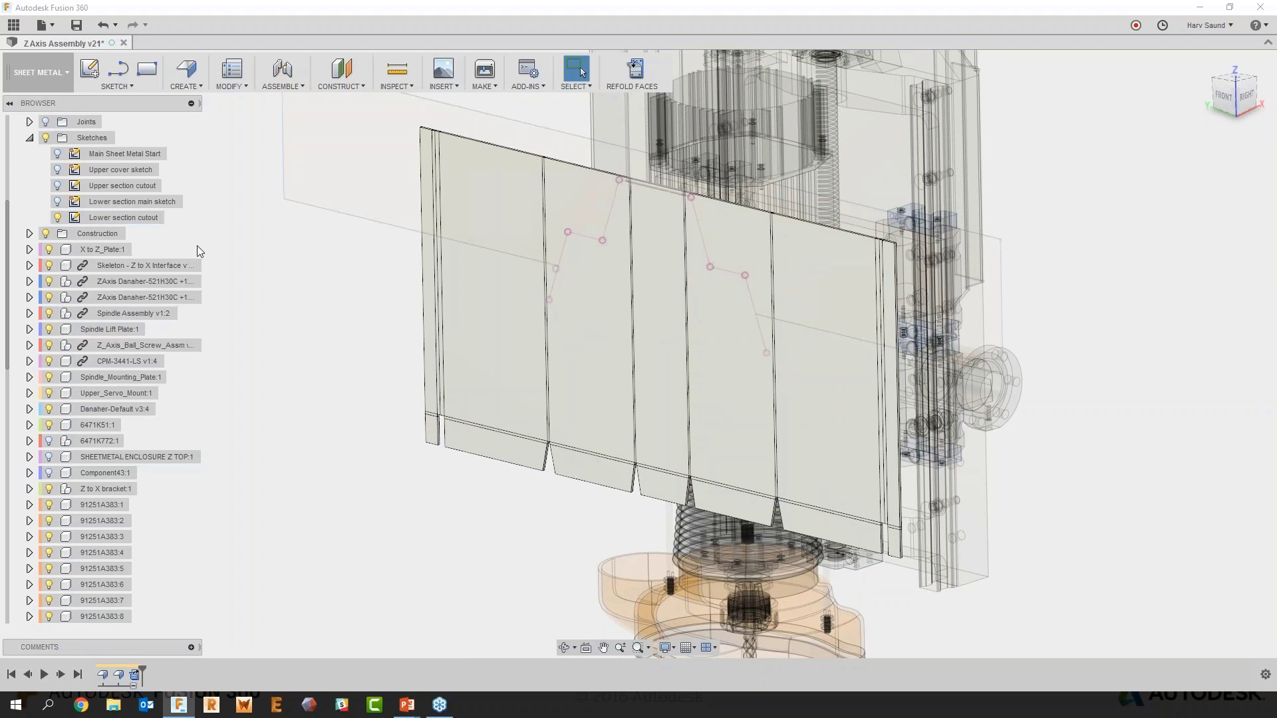
right_click(329, 318)
key("e")
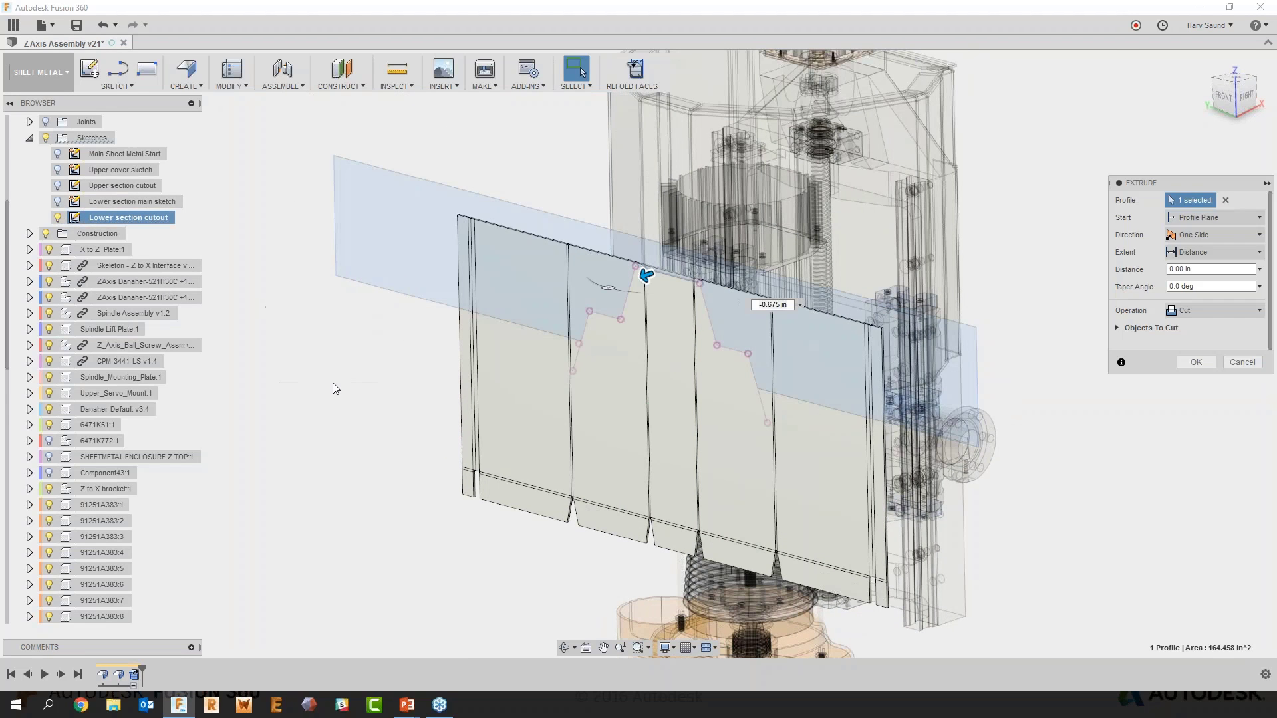
left_click(652, 280)
left_click_drag(643, 276, 670, 266)
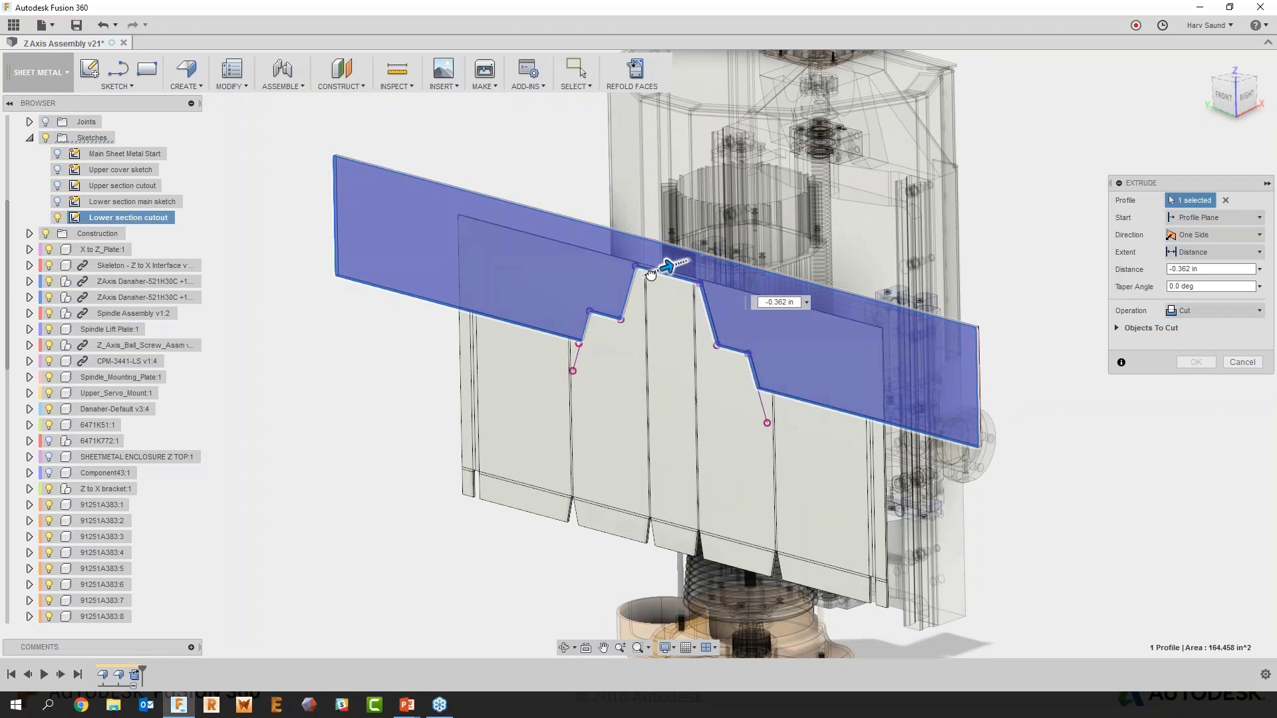
left_click(1119, 328)
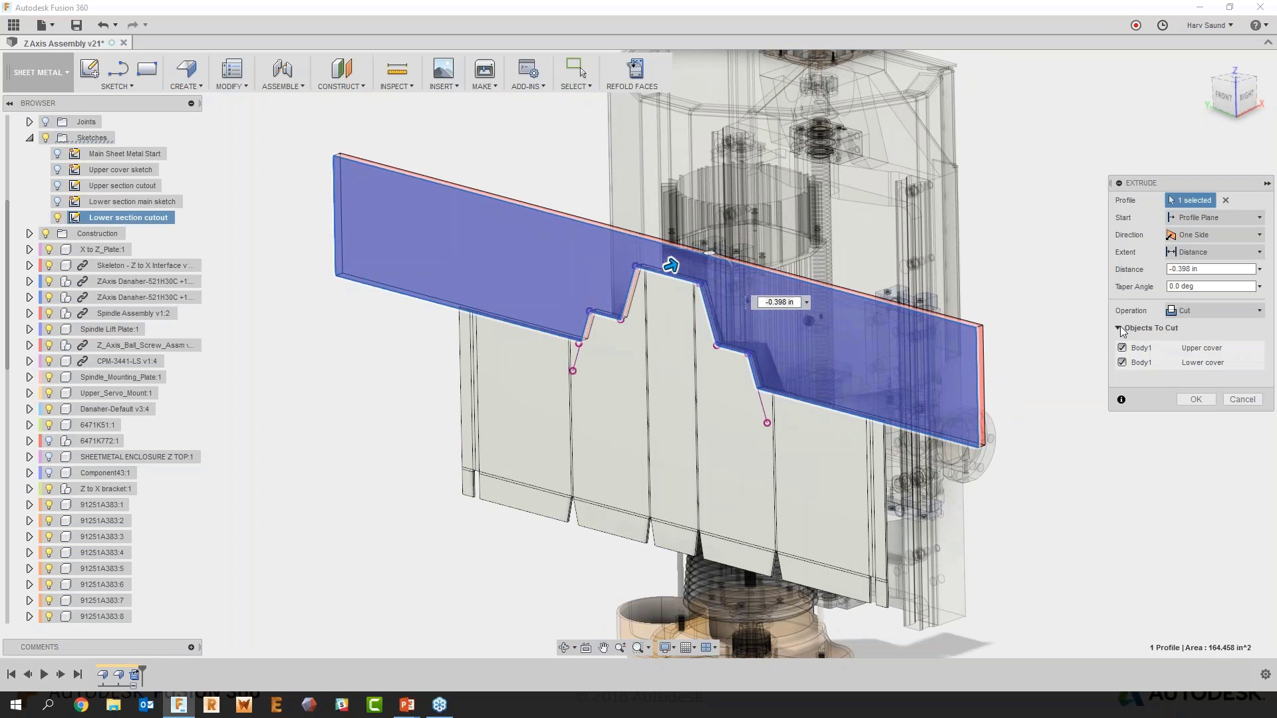
left_click(1122, 348)
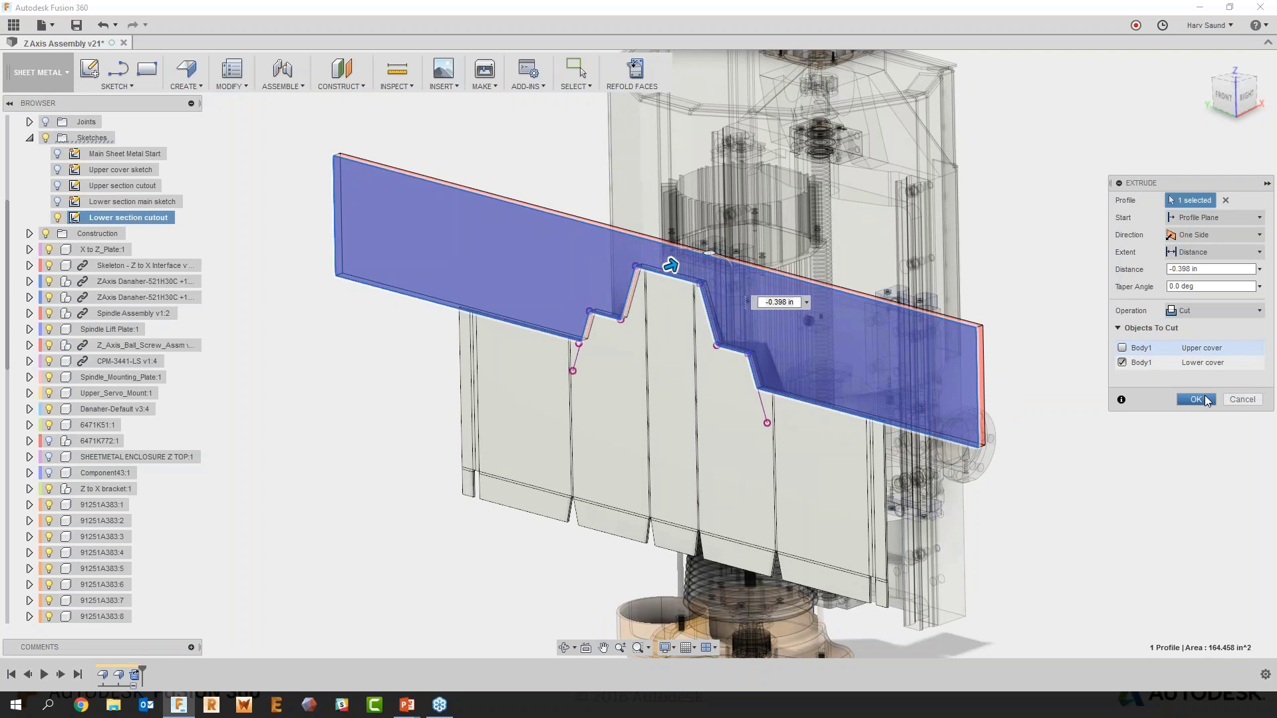
left_click(1195, 400)
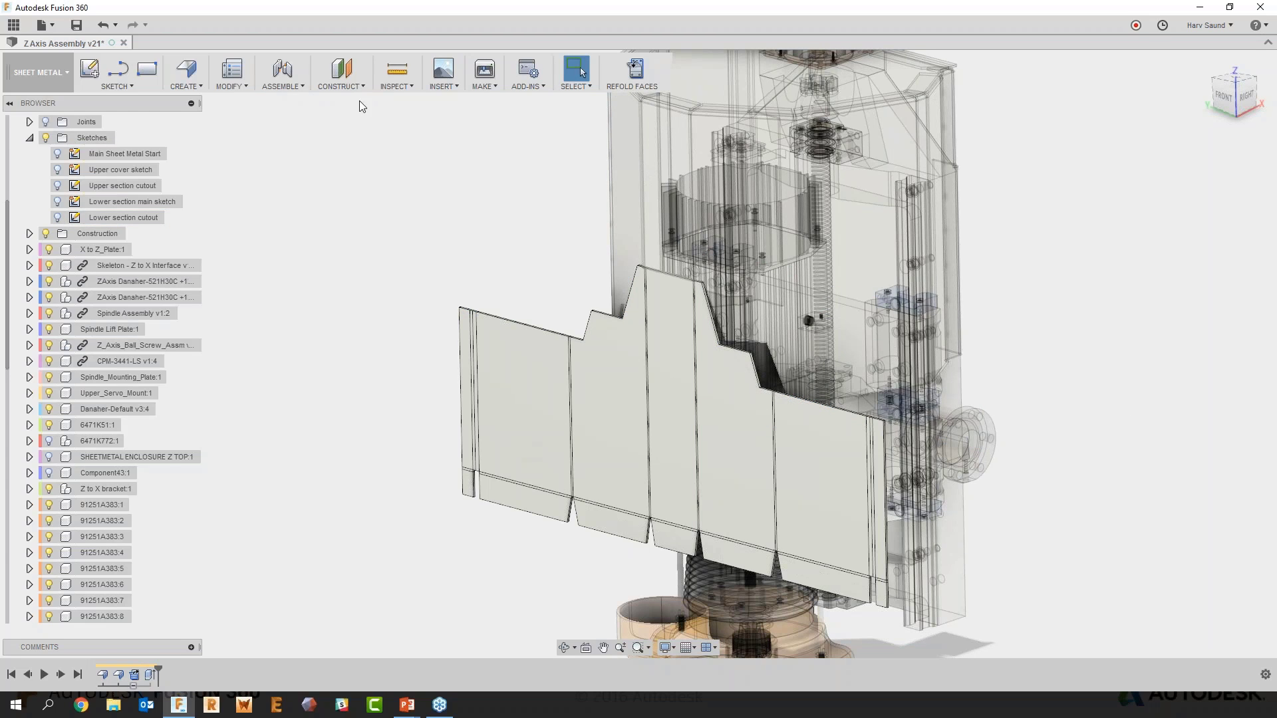
Refold the lower cover and create its flat pattern with the narrow front panel as stationary face, returning to the folded model
left_click(635, 69)
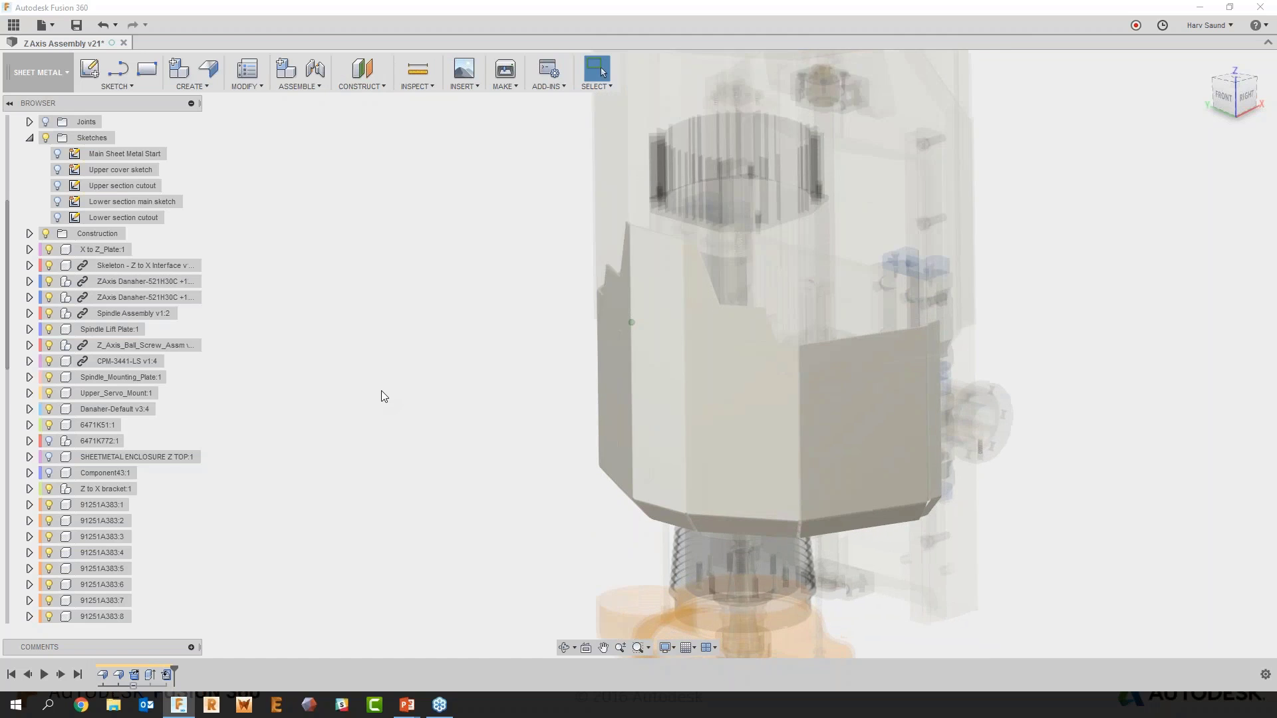
left_click(256, 86)
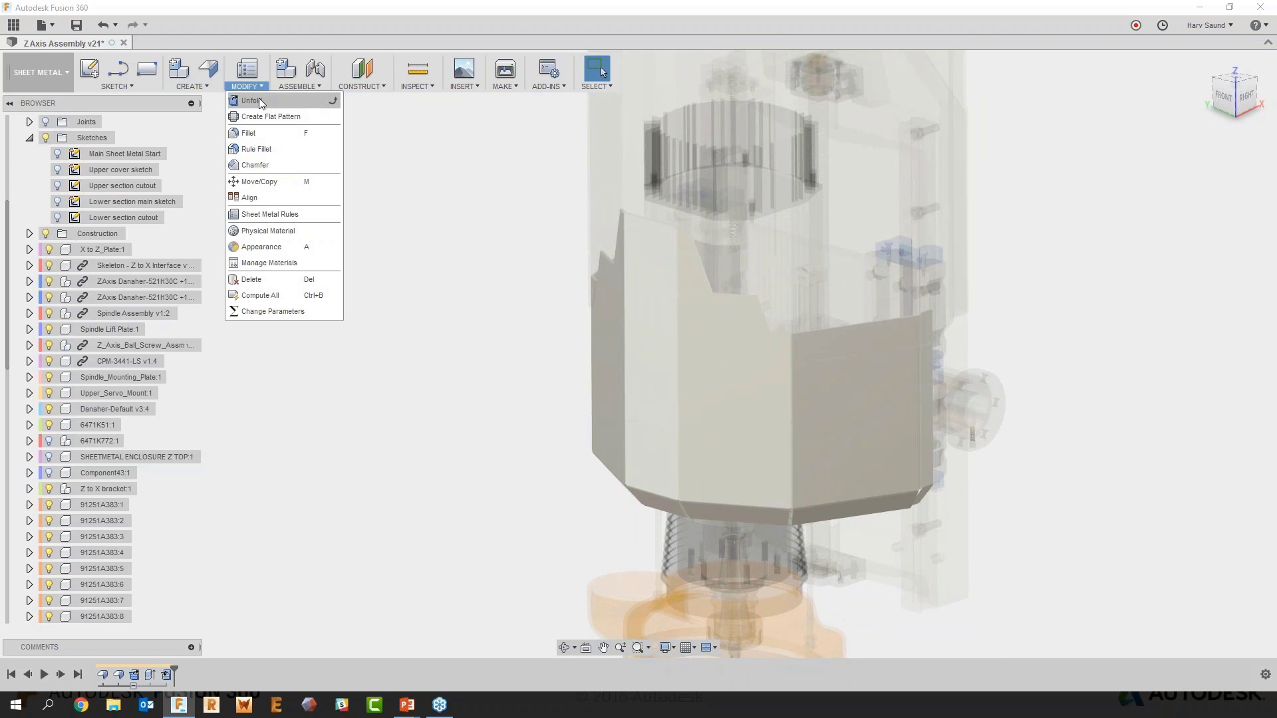
left_click(263, 113)
left_click(658, 369)
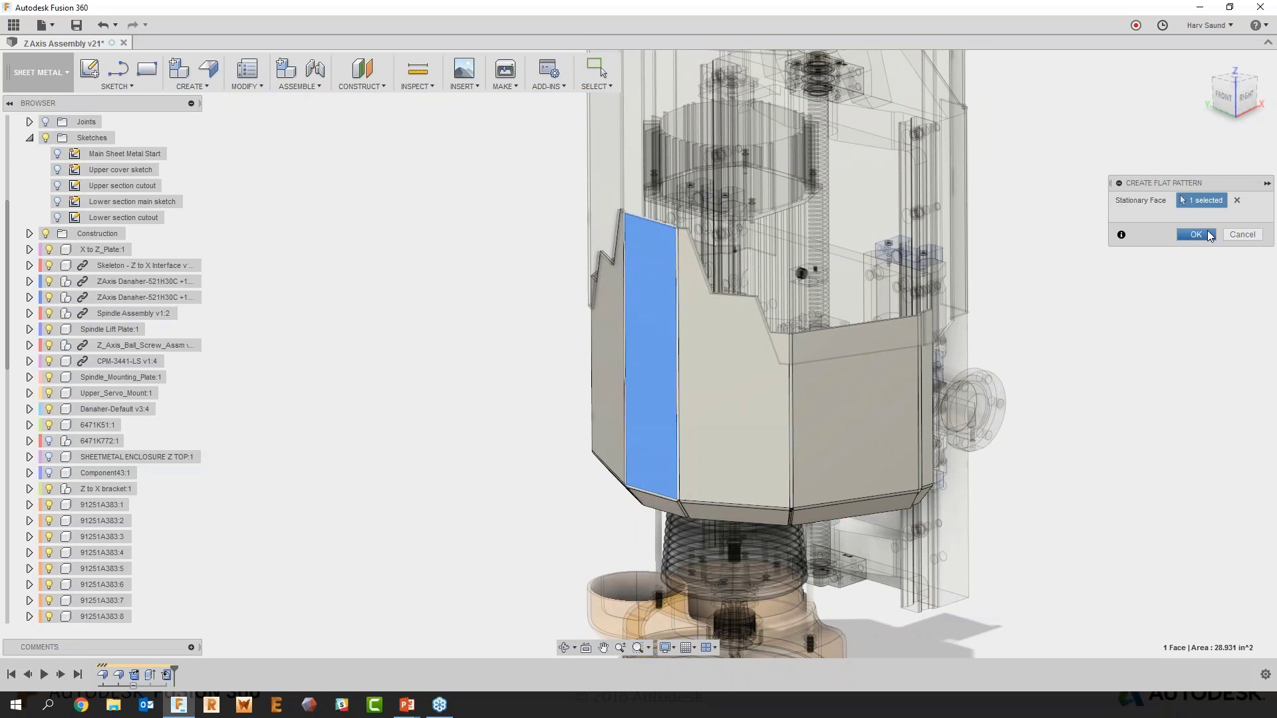
left_click(1207, 234)
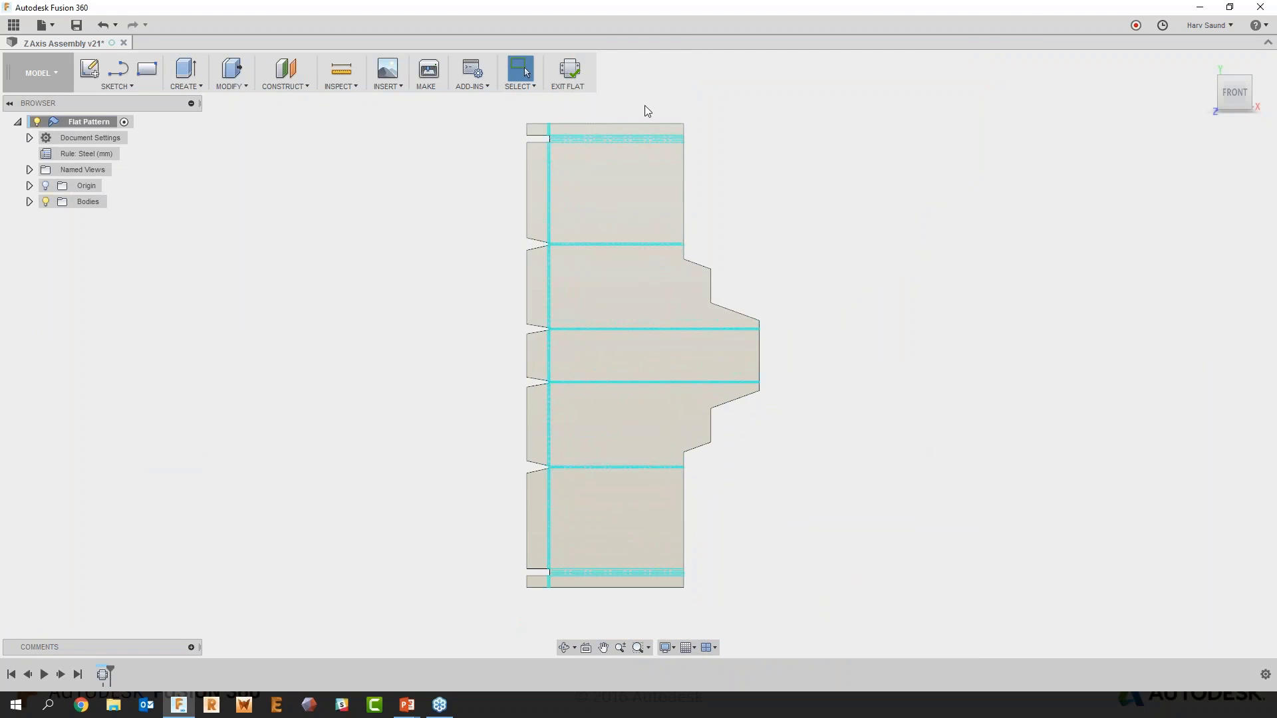
left_click(568, 69)
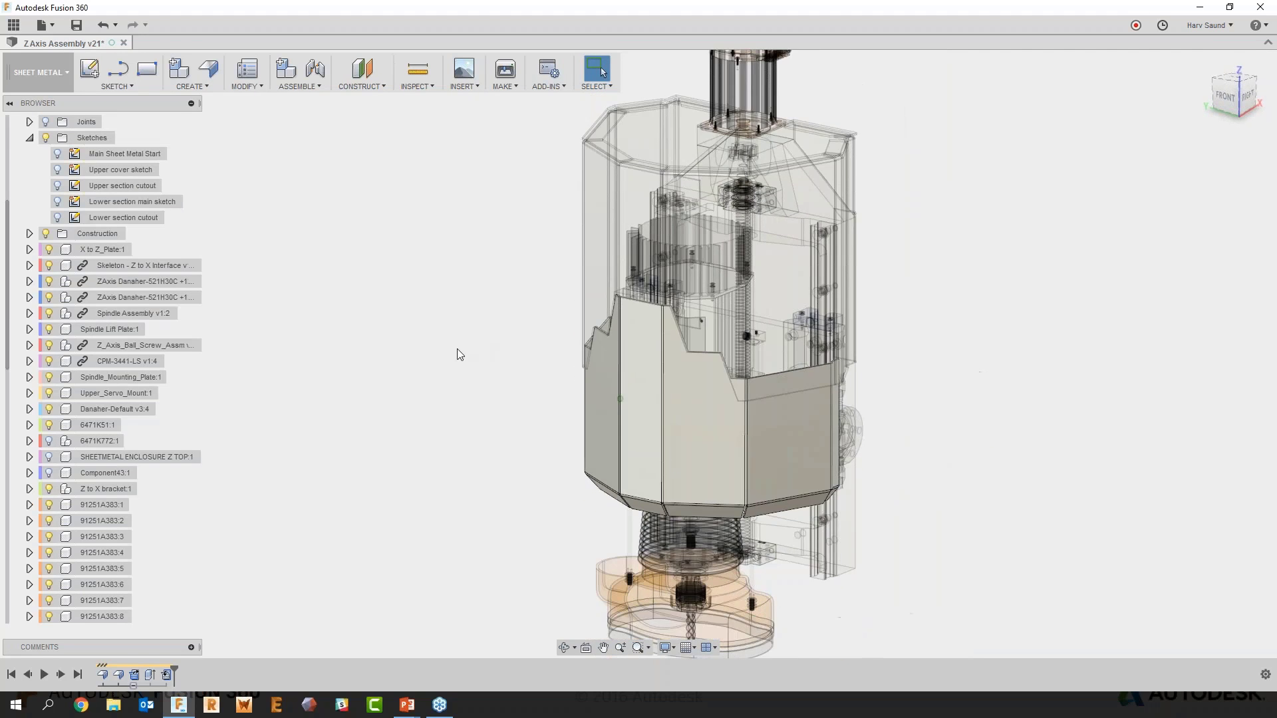
Activate the Sheet Metal Covers component to show all covers together, and reactivate the top-level Z Axis Assembly
scroll(86, 492, "up", 3)
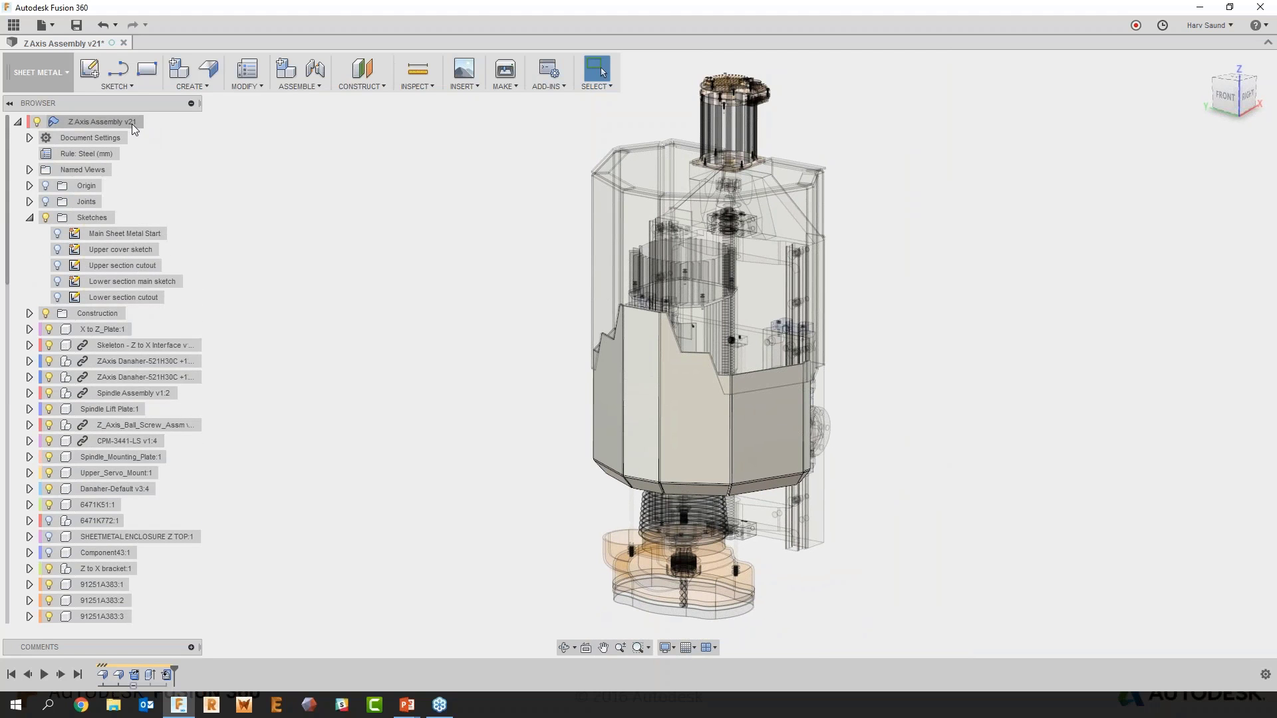
left_click(146, 123)
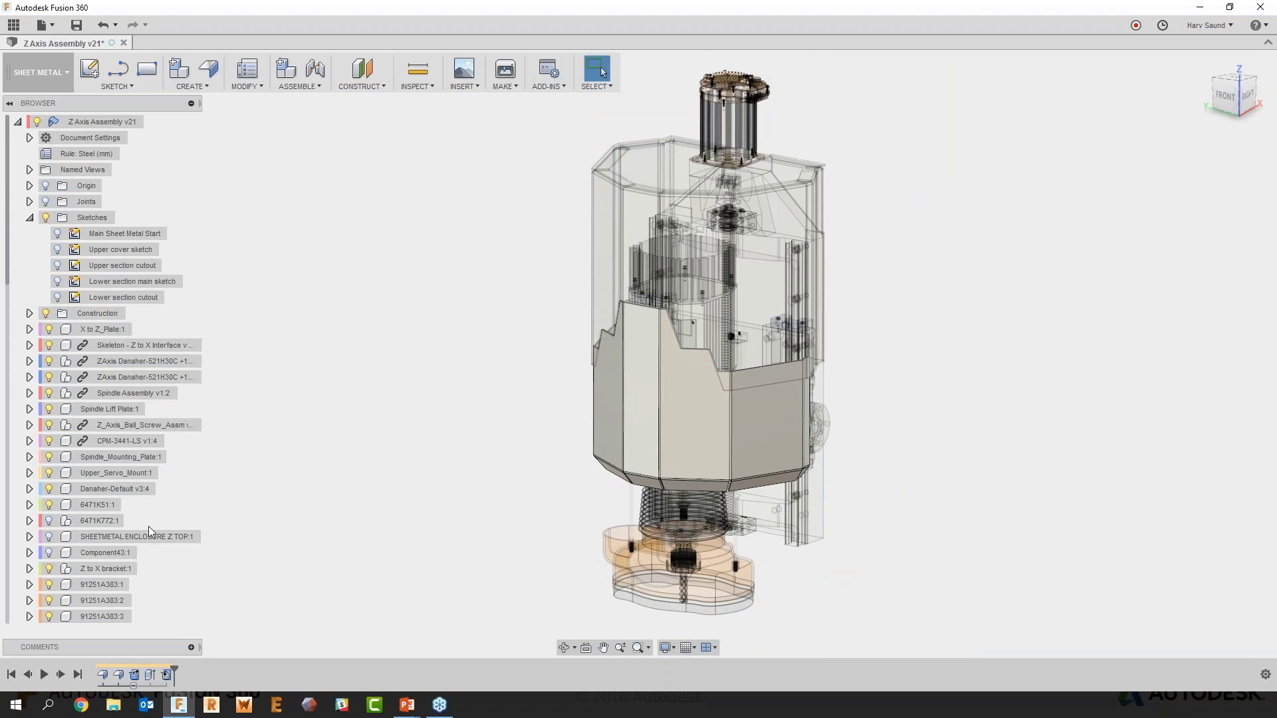
scroll(140, 518, "down", 5)
left_click(170, 457)
left_click(339, 429)
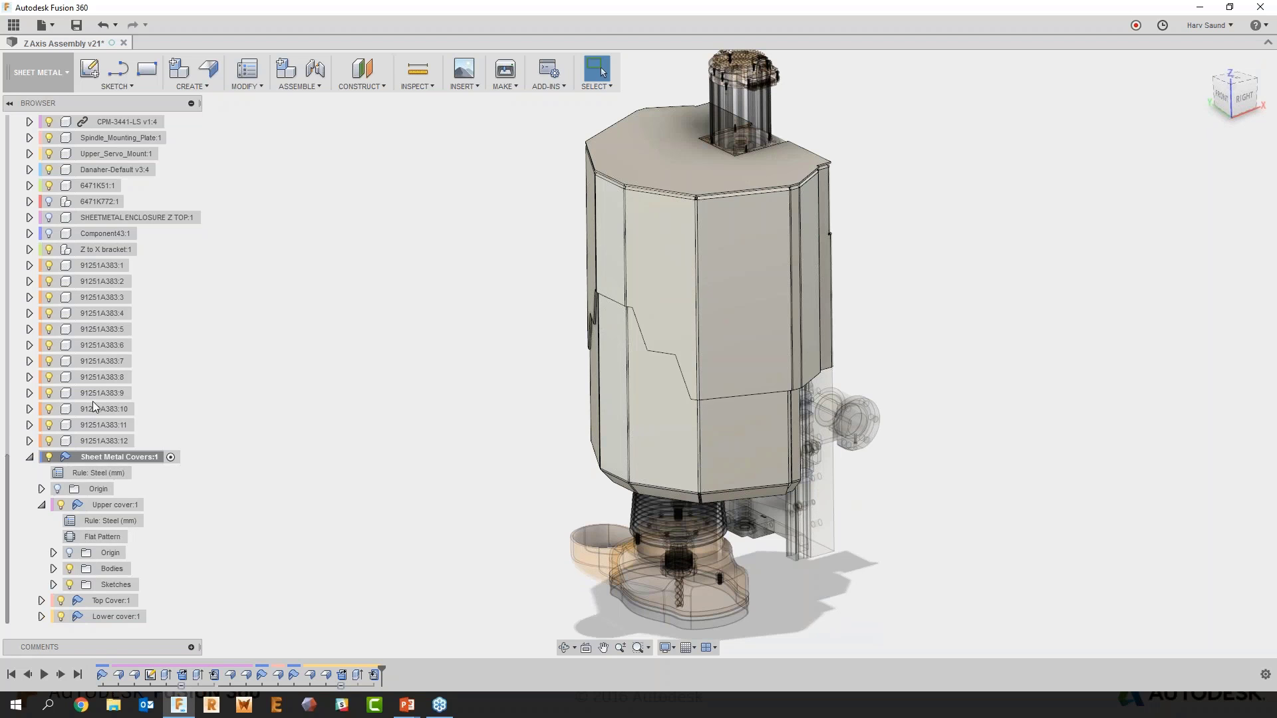
scroll(93, 401, "up", 5)
double_click(123, 122)
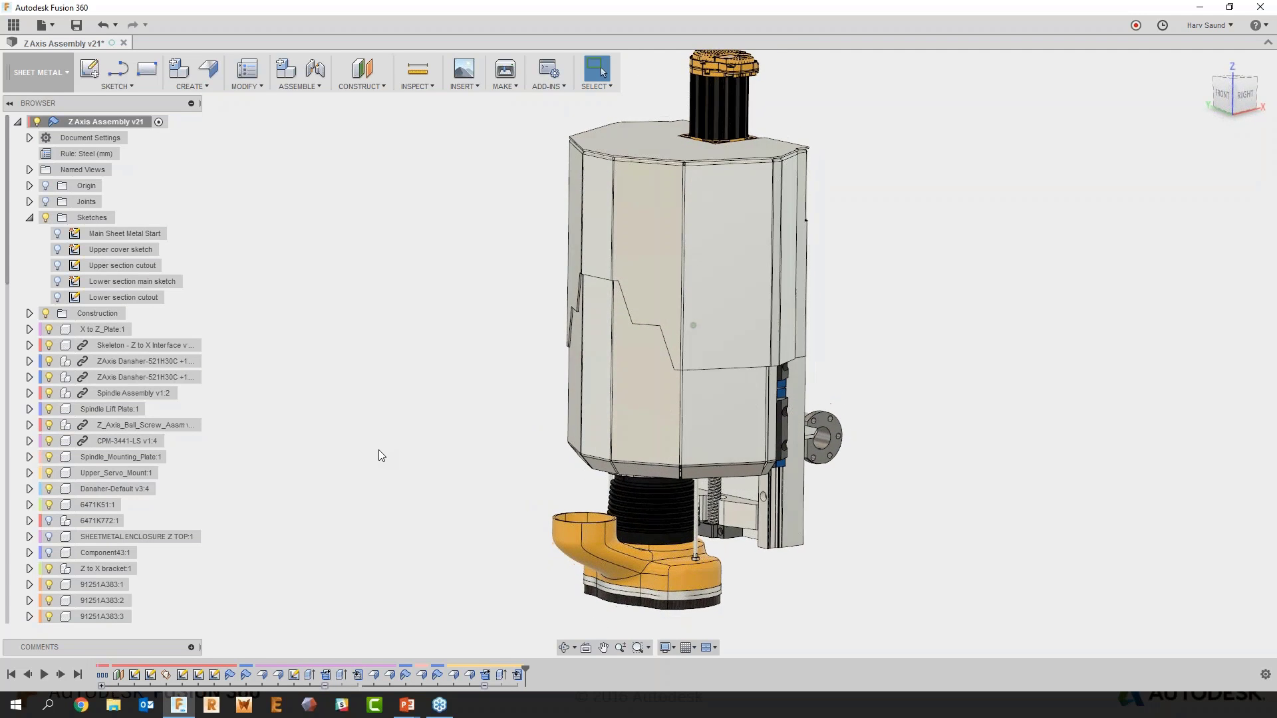
Switch to the PowerPoint slide show to view the marked-up assembly in Fusion Team, and return to Fusion 360
left_click(407, 709)
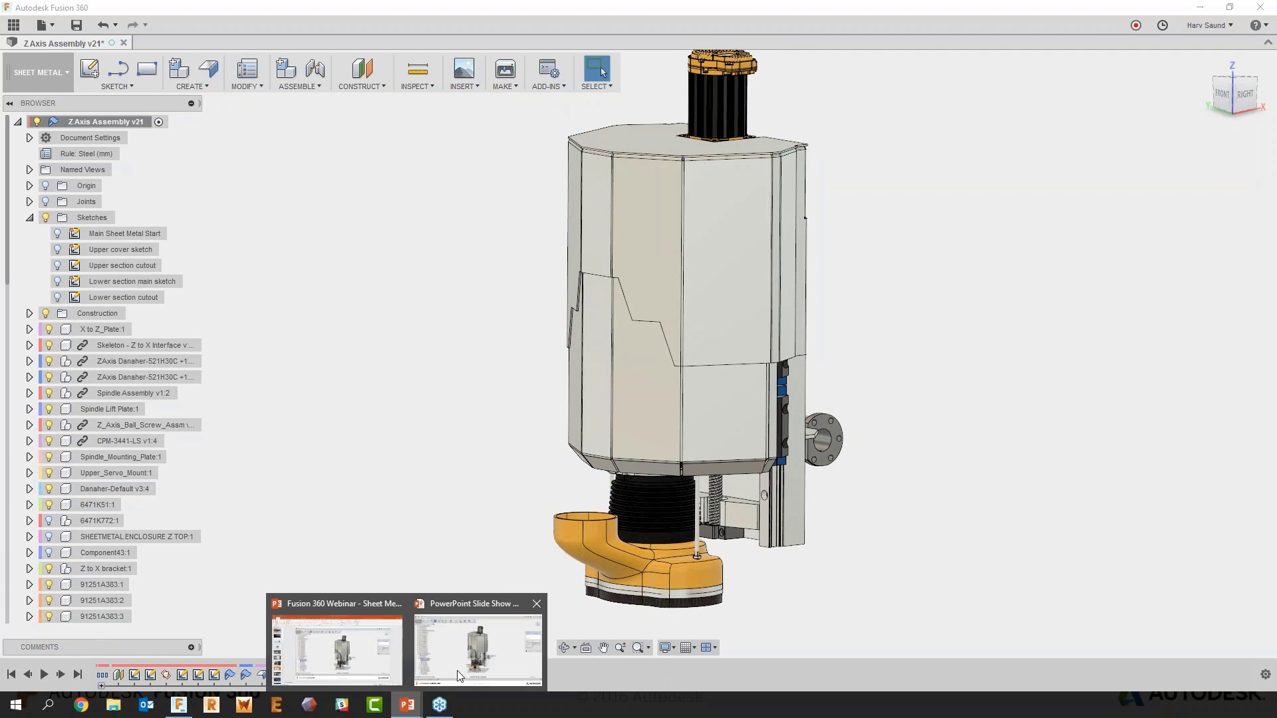
left_click(460, 667)
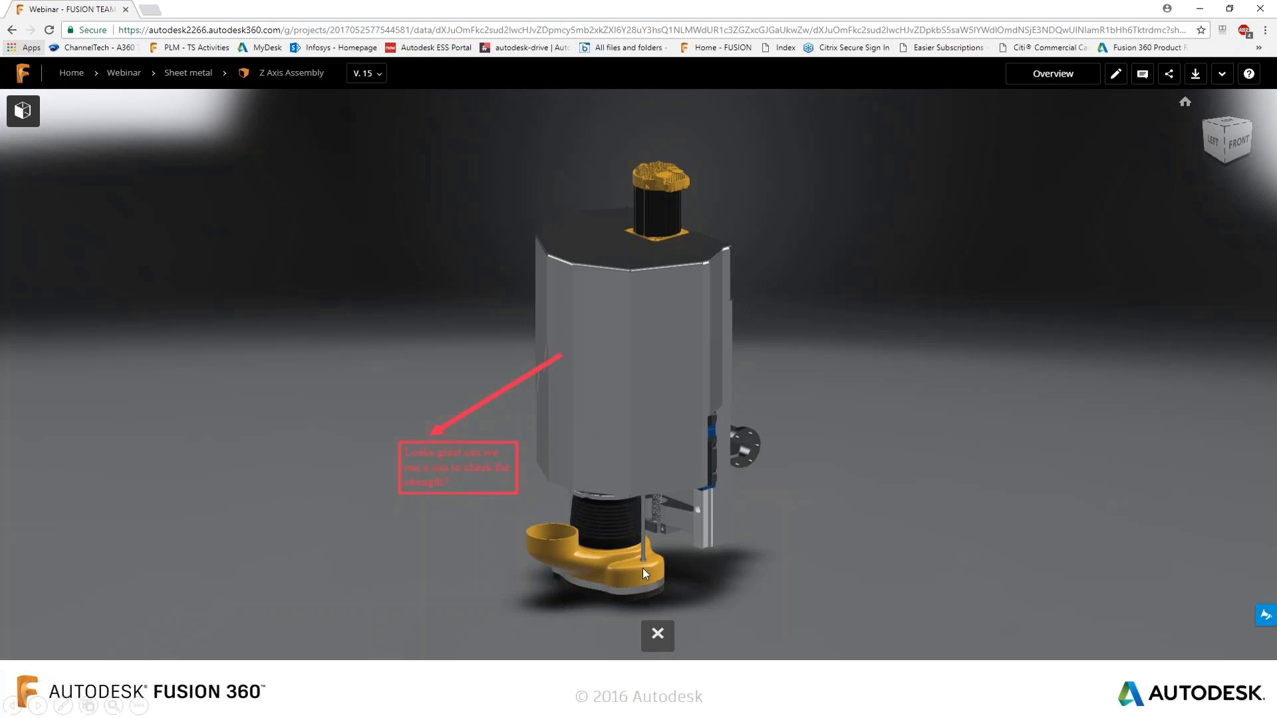
key("super+Tab")
left_click(888, 355)
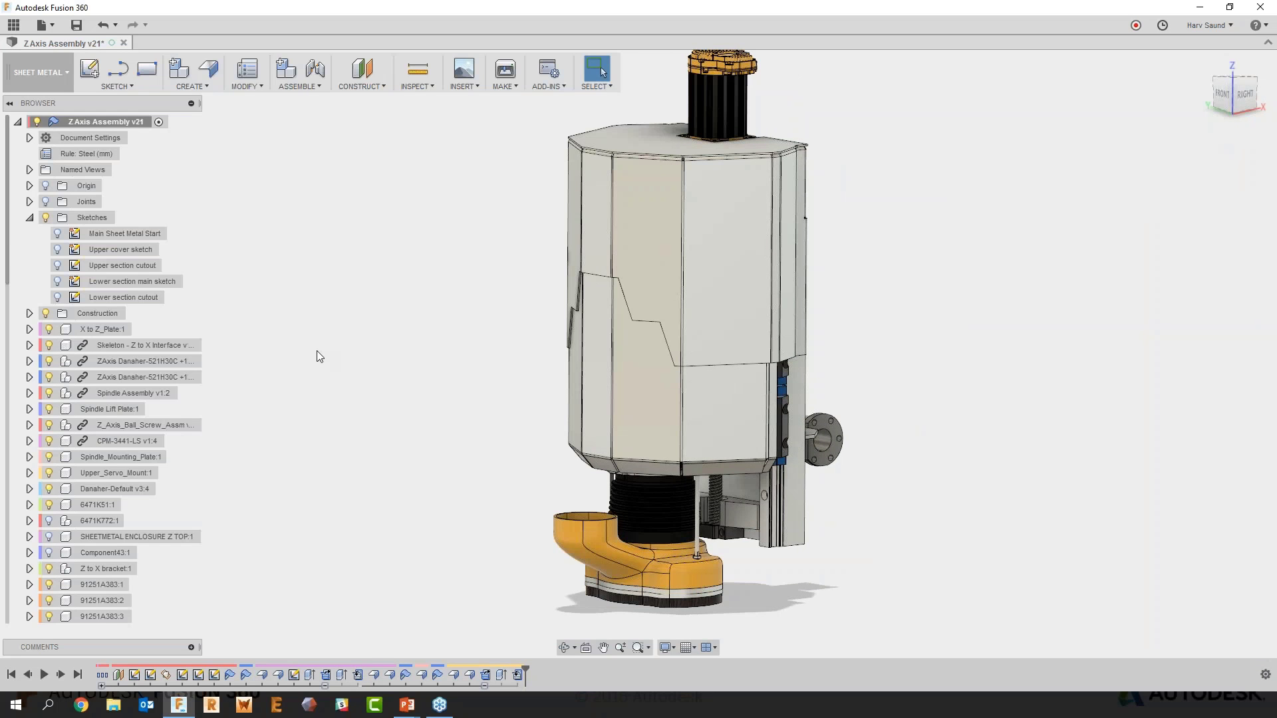
Write a comment pinned to a point on the upper cover's front side: "Sheet metal covers done, what do you think?"
left_click(192, 648)
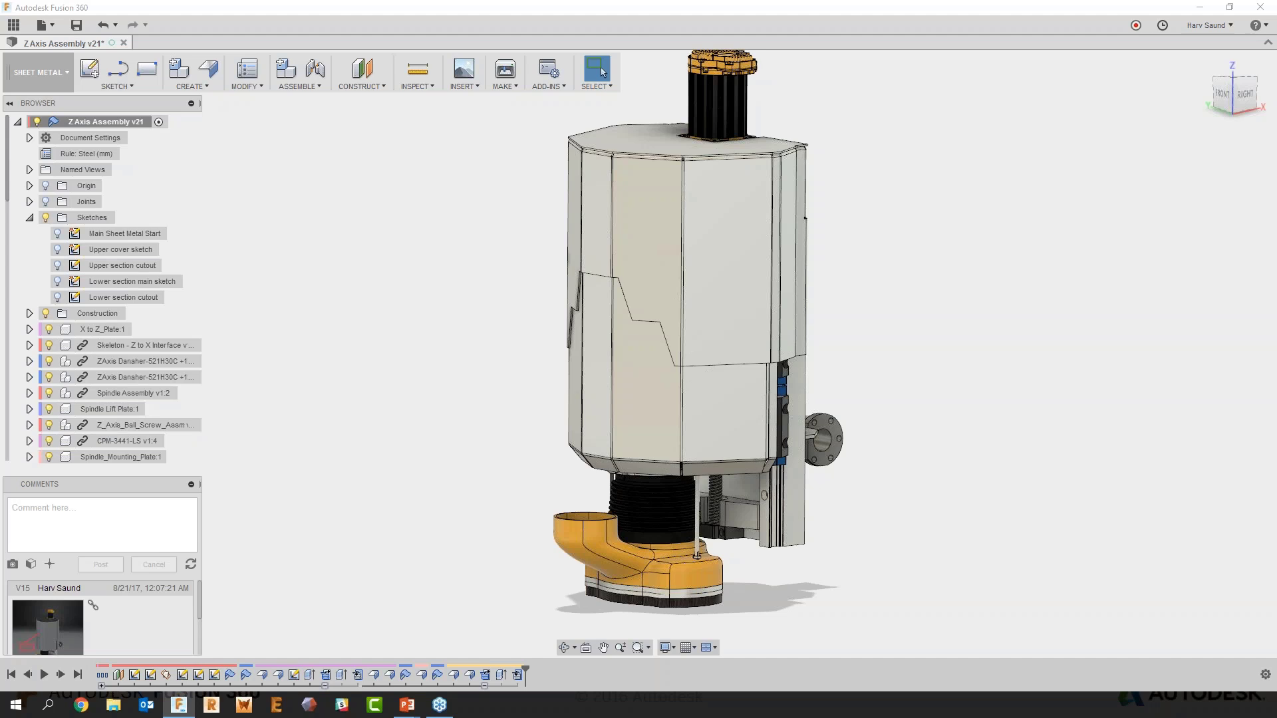
left_click(48, 564)
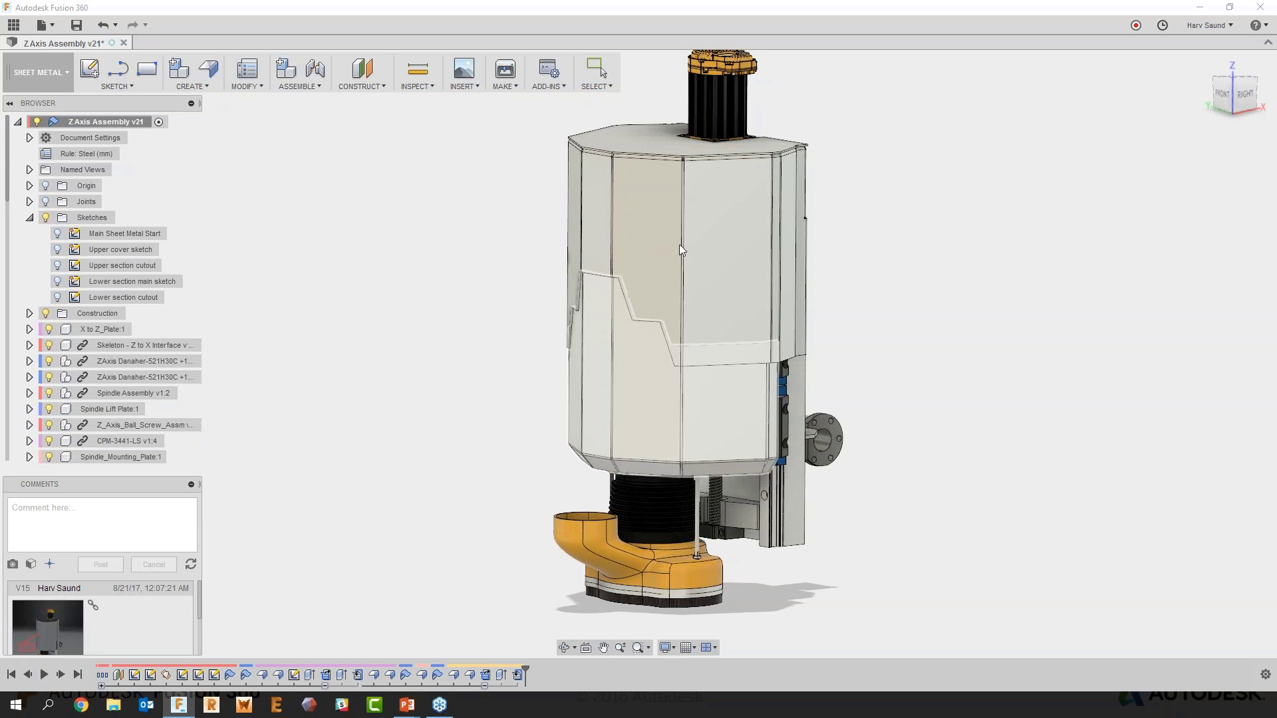
left_click(604, 240)
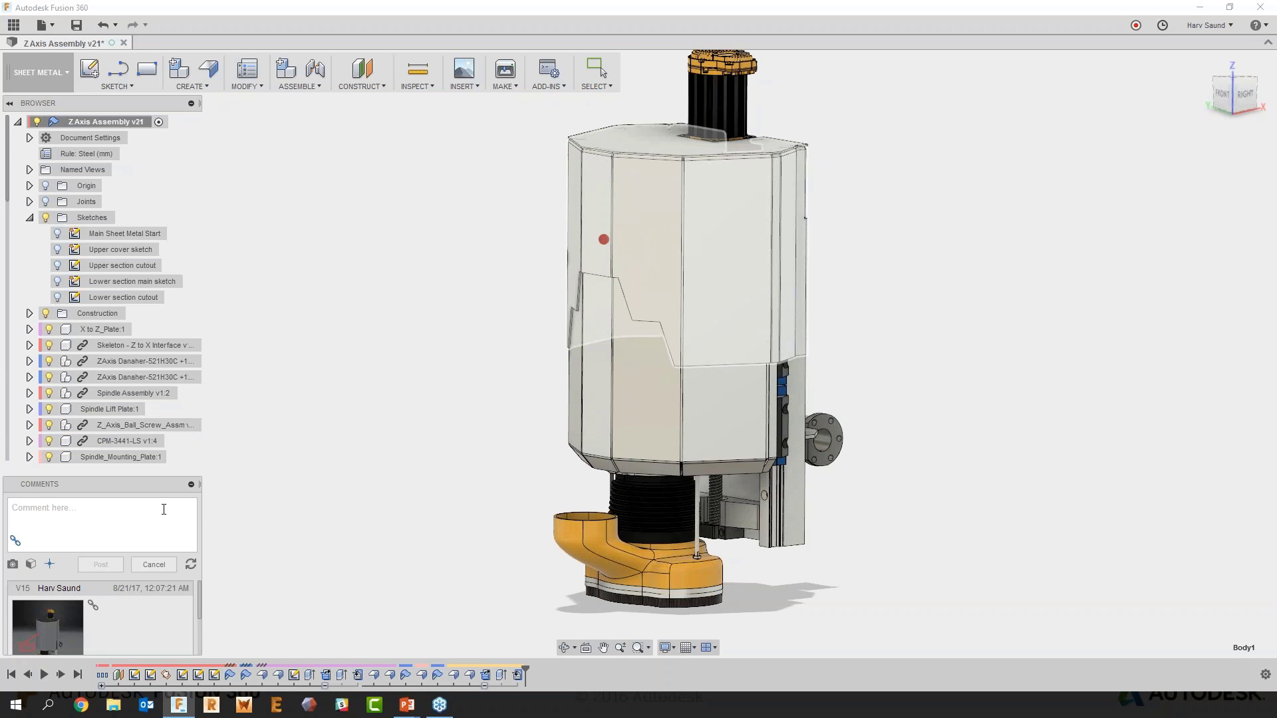
type("Sheet metal covers done, what do you think?")
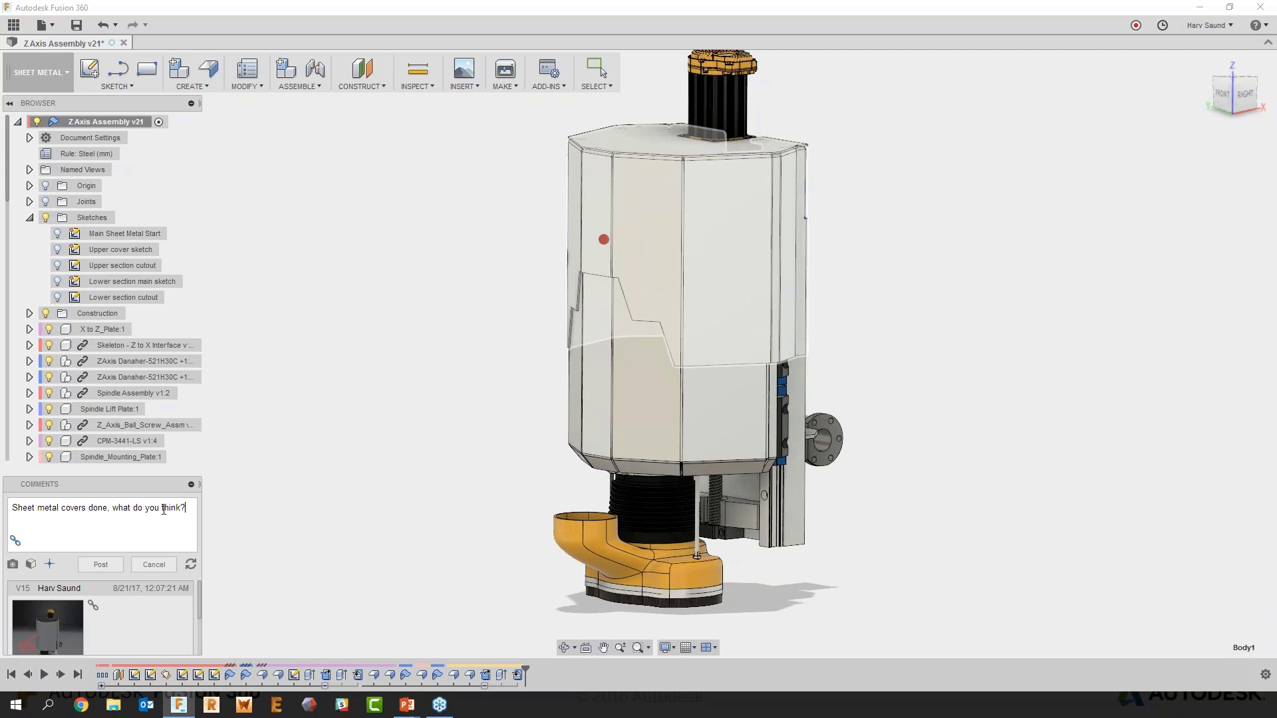
Post the comment "Sheet metal covers done, what do you think?" on the assembly and collapse the comments area
left_click(101, 564)
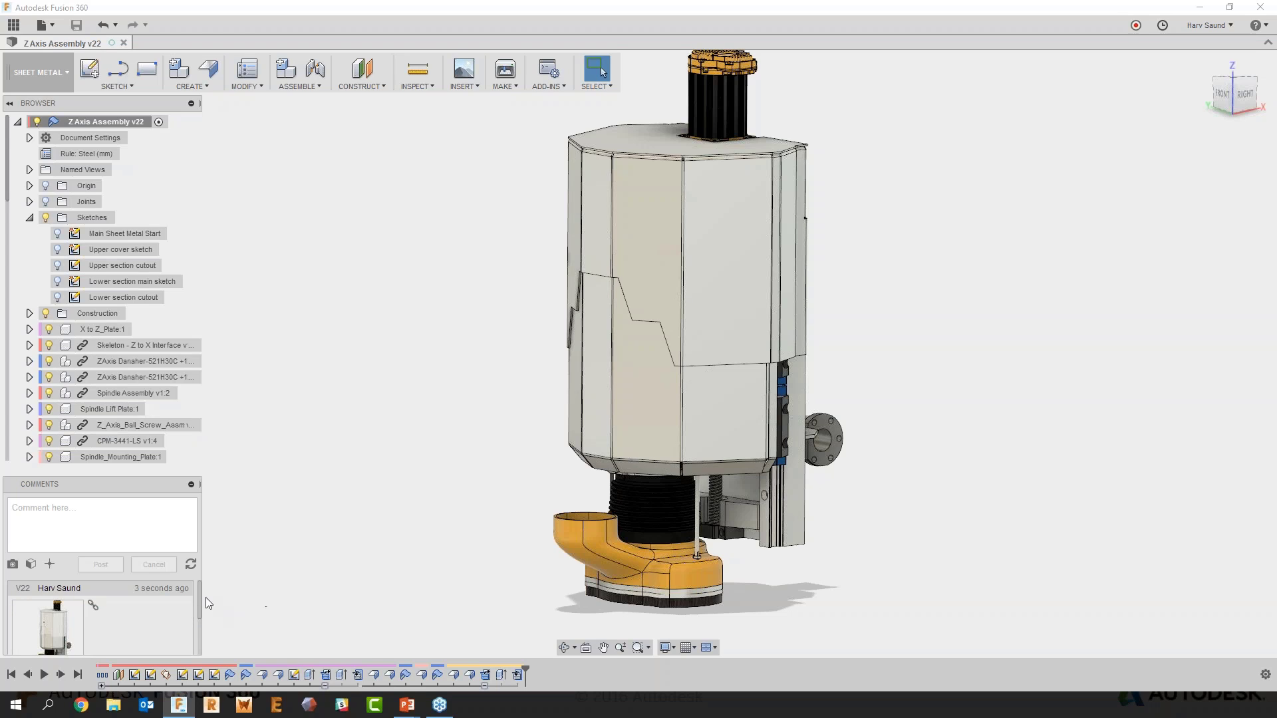
scroll(198, 593, "down", 2)
scroll(198, 594, "up", 2)
left_click(191, 485)
Open the design's details on the web and go through the Sheet metal folder to the Z Axis Assembly overview
left_click(42, 26)
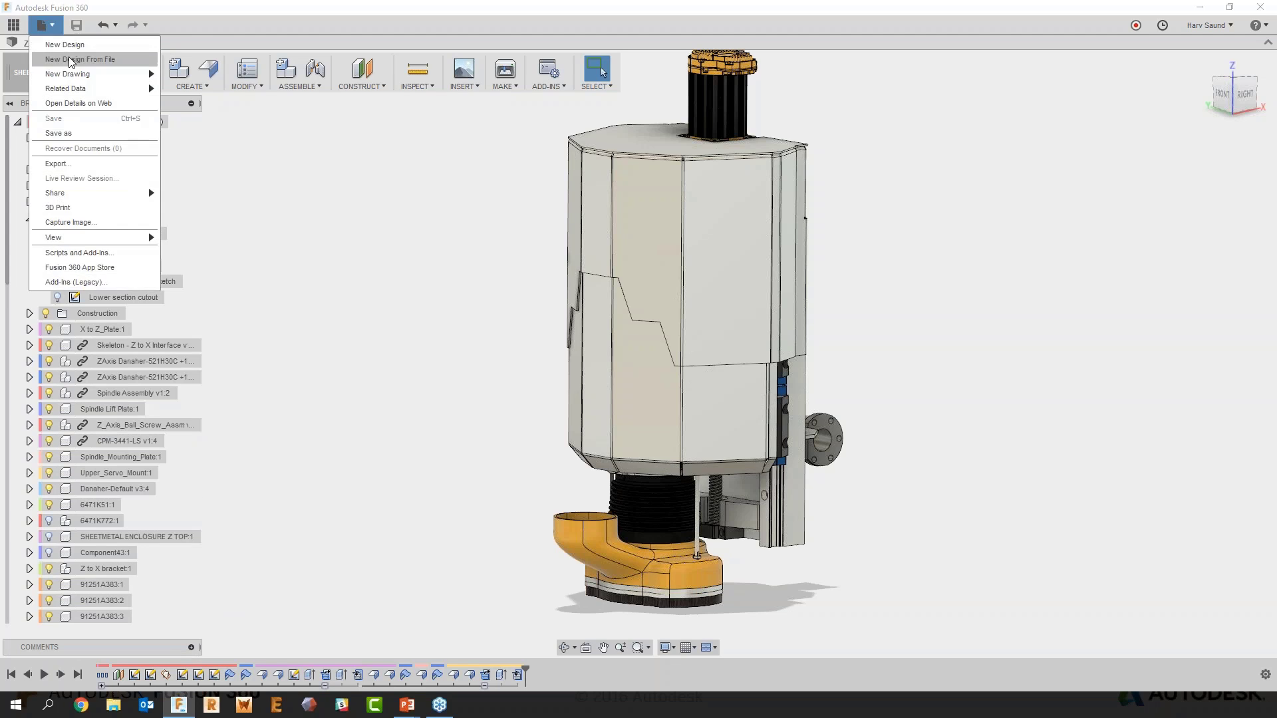
left_click(100, 104)
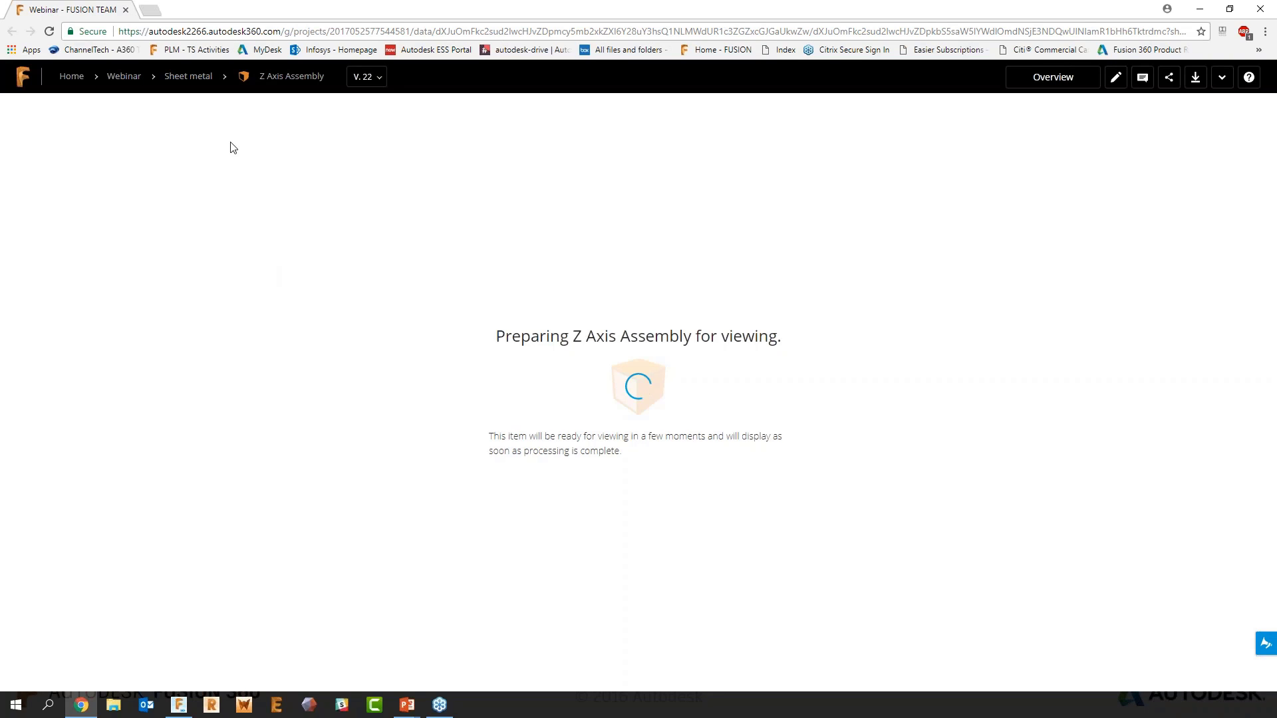
left_click(207, 81)
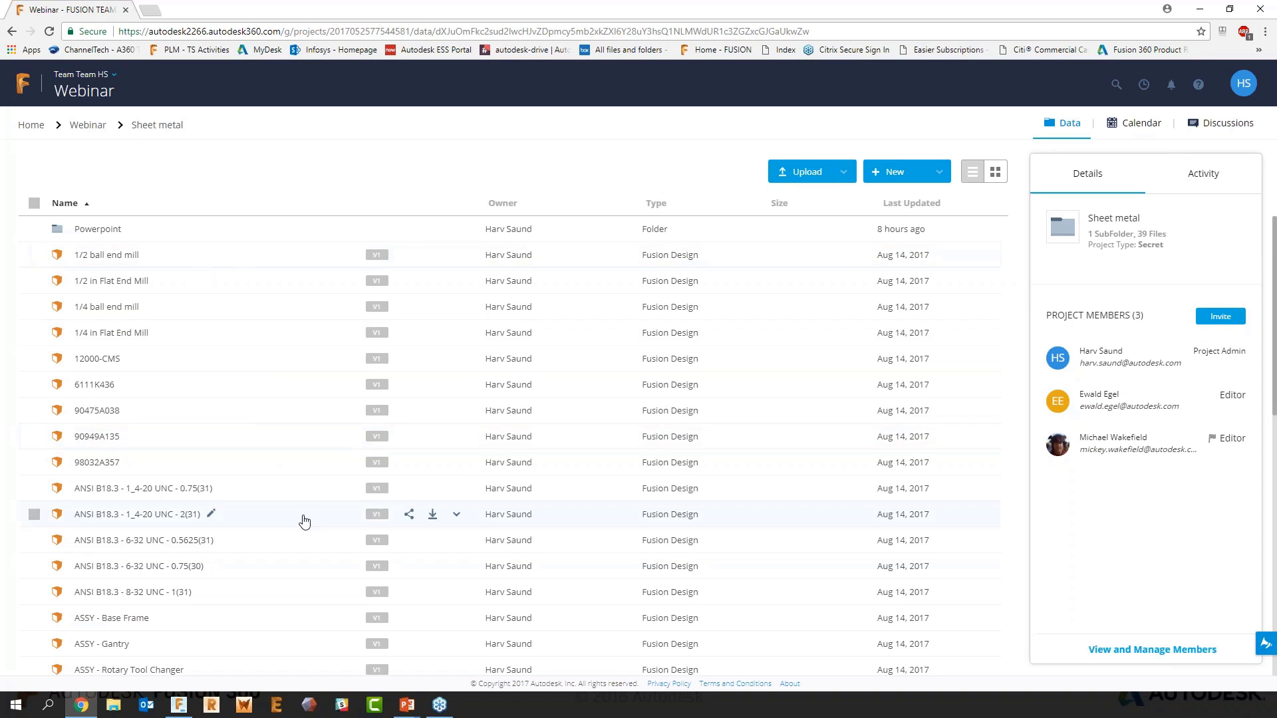
scroll(313, 516, "down", 7)
scroll(318, 512, "down", 2)
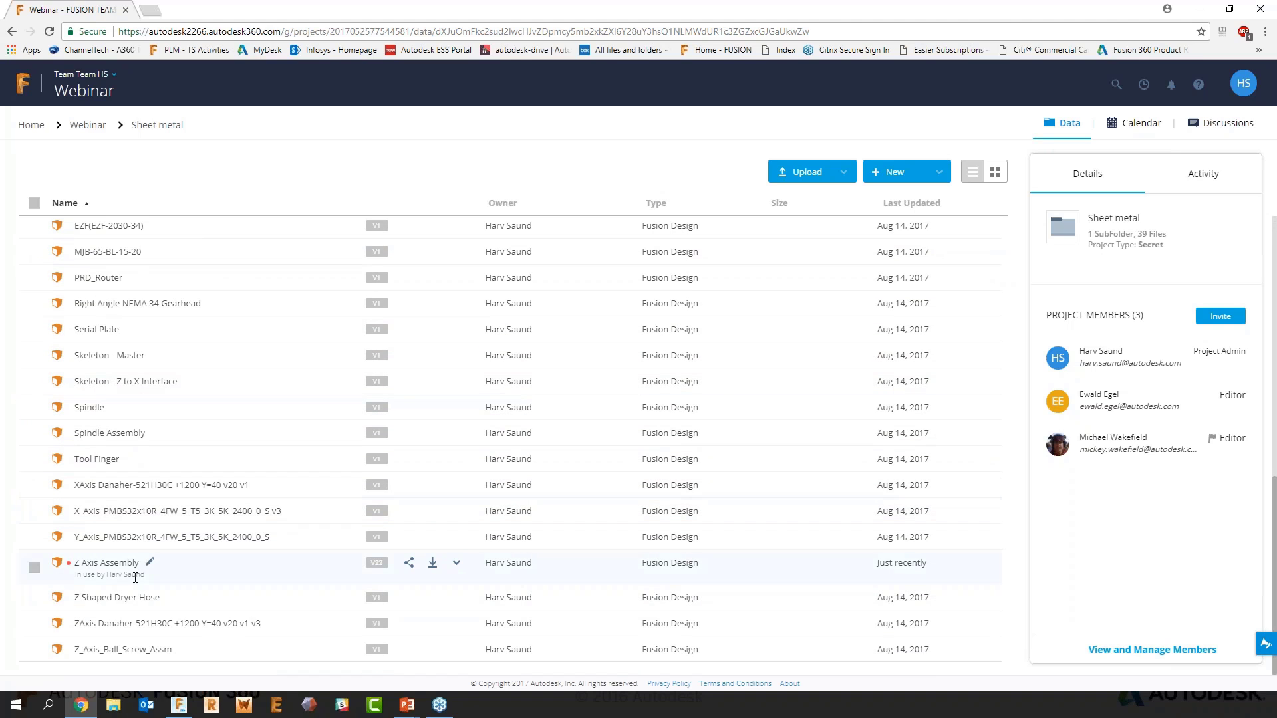
left_click(135, 579)
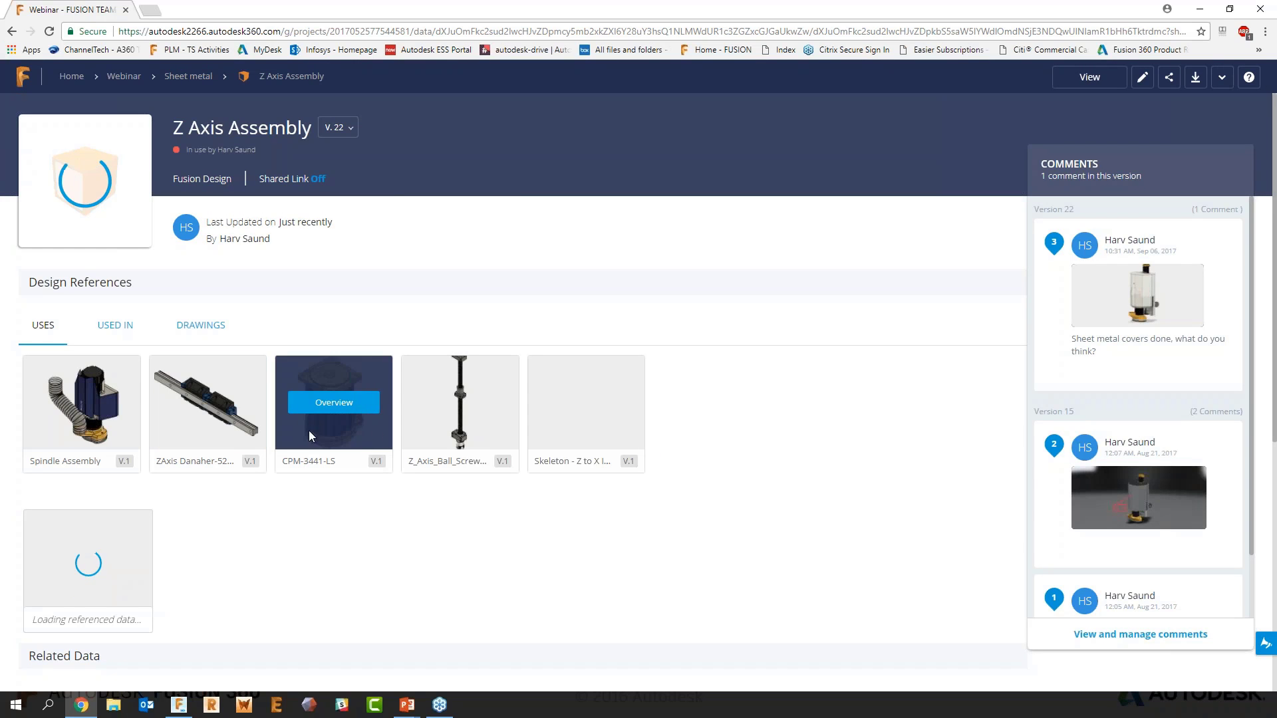
Review the designs that use Z Axis Assembly and those it references, and turn on its shared link
left_click(105, 328)
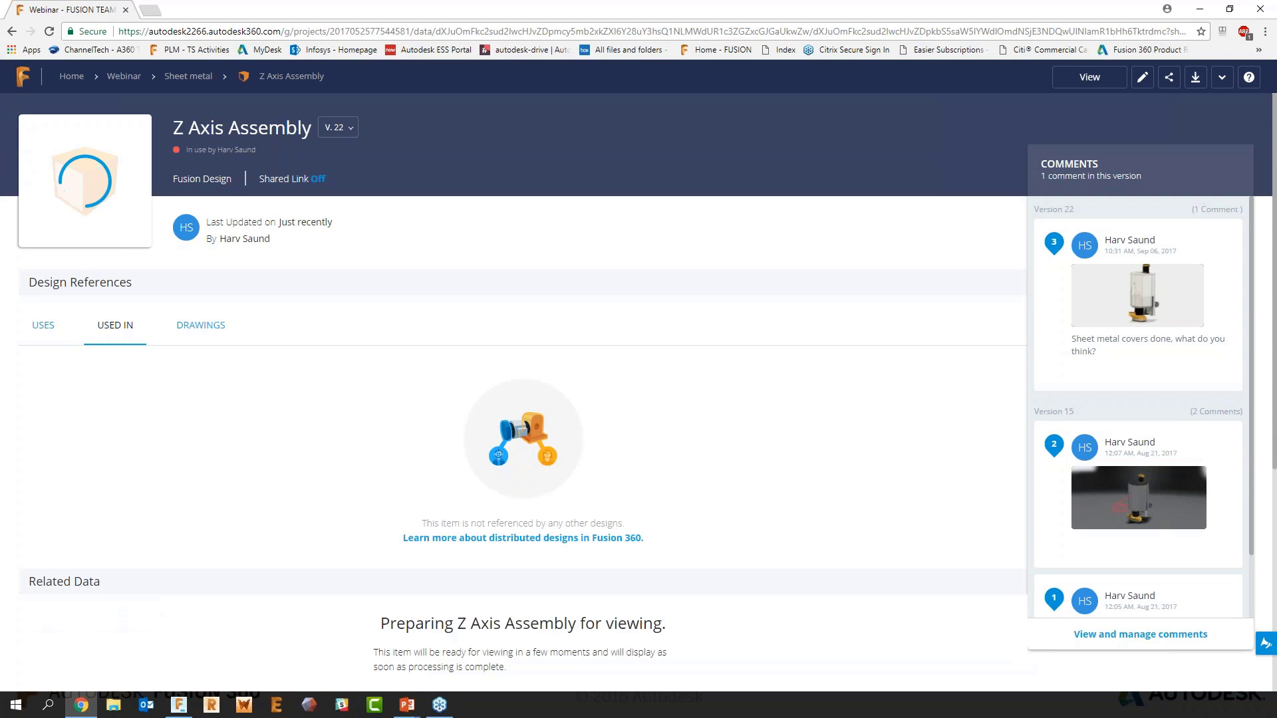
left_click(48, 329)
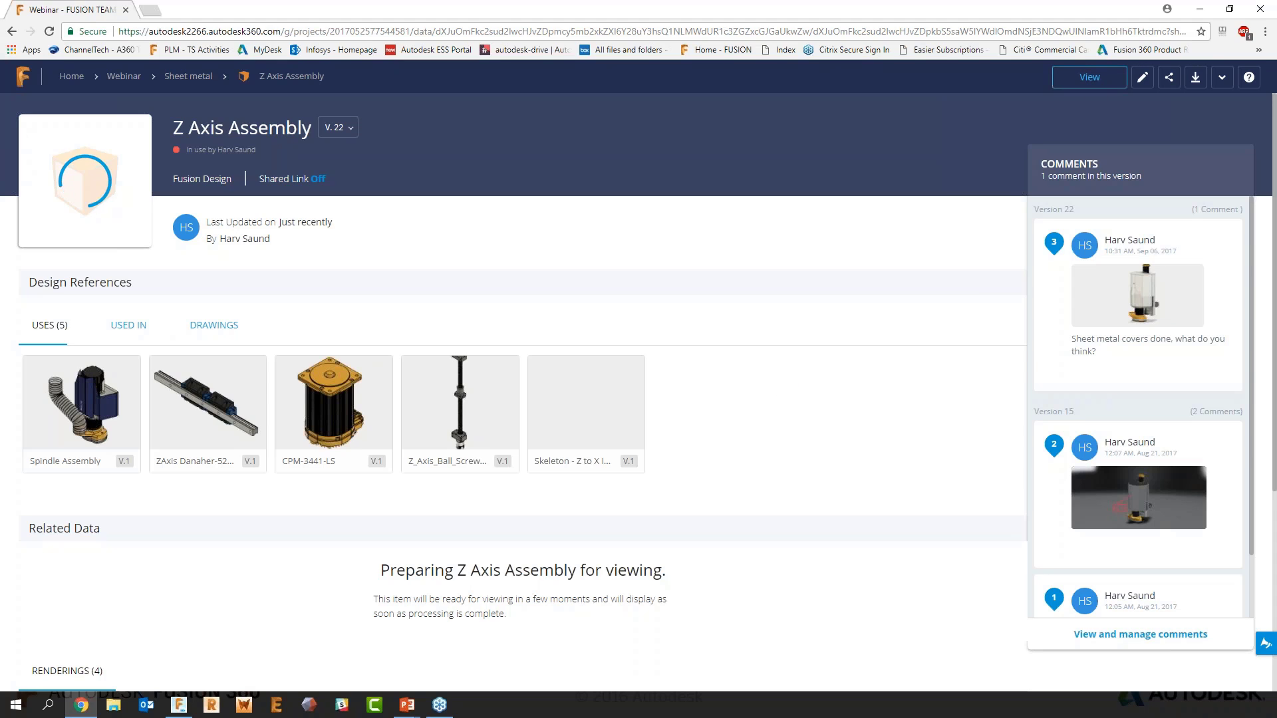
left_click(1168, 77)
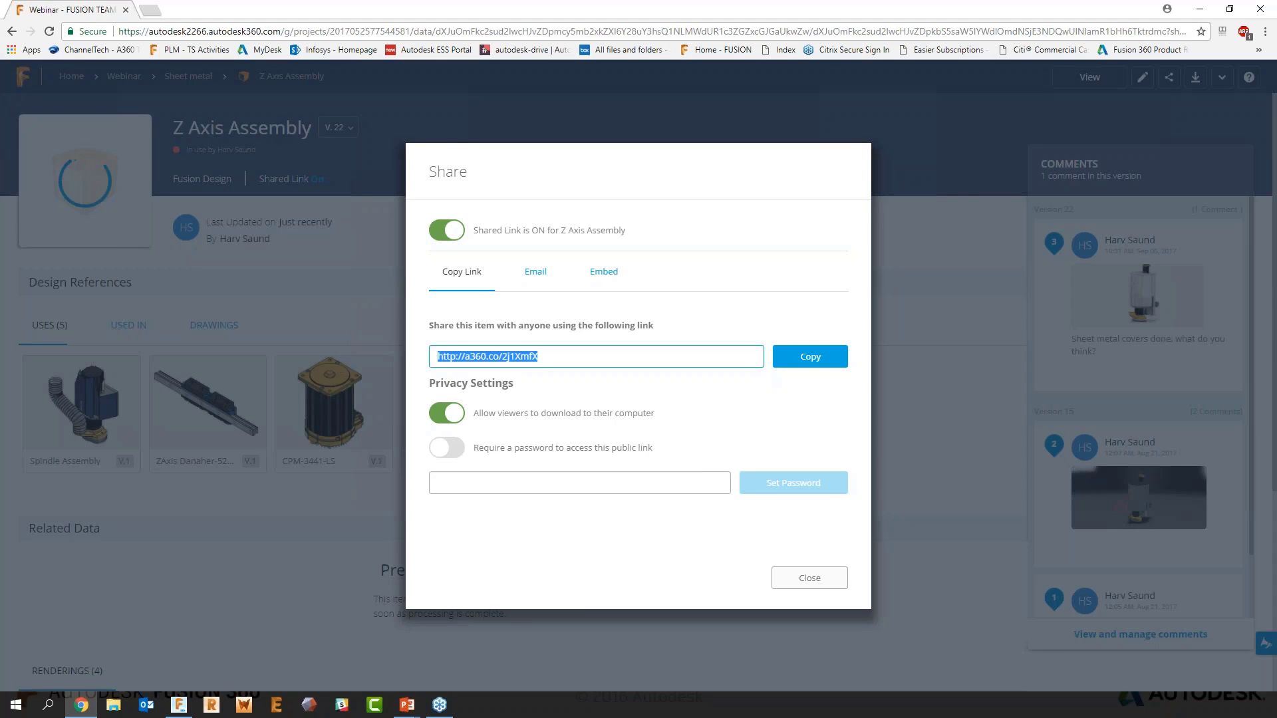
left_click(813, 576)
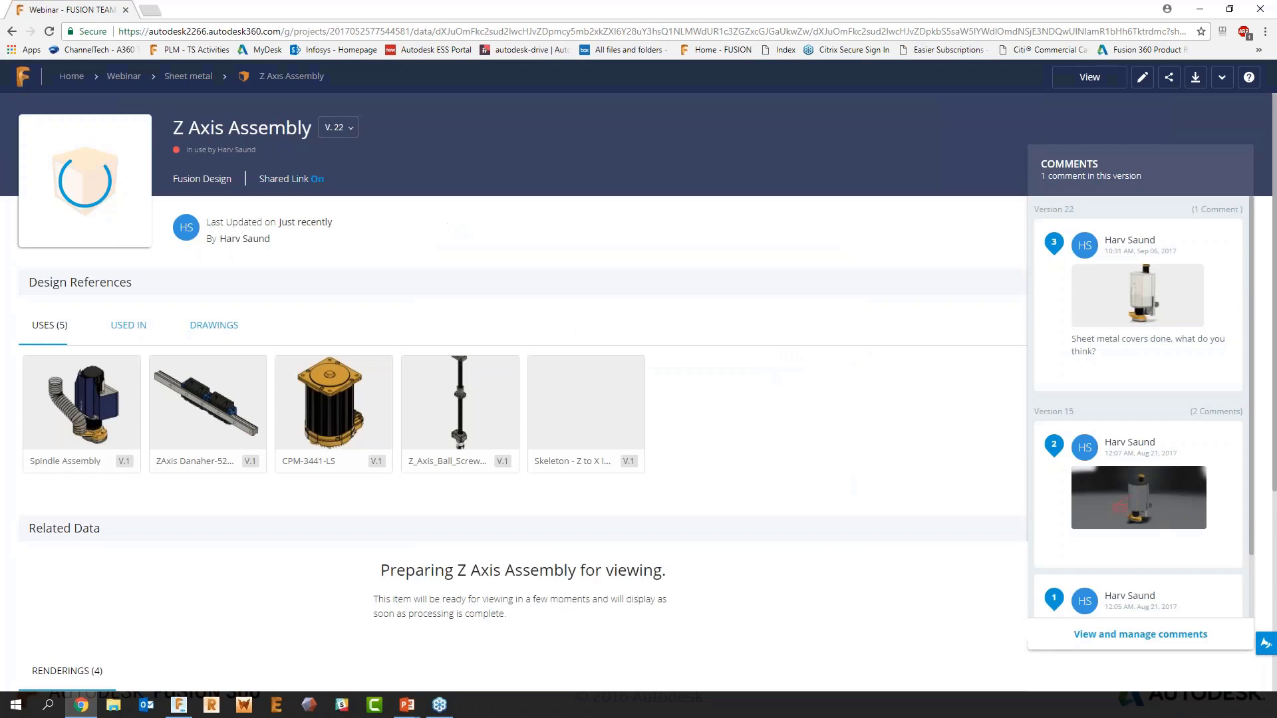
Open Z Axis Assembly in the web viewer and review comment 3 on the upper cover and in the comment feed
left_click(1089, 77)
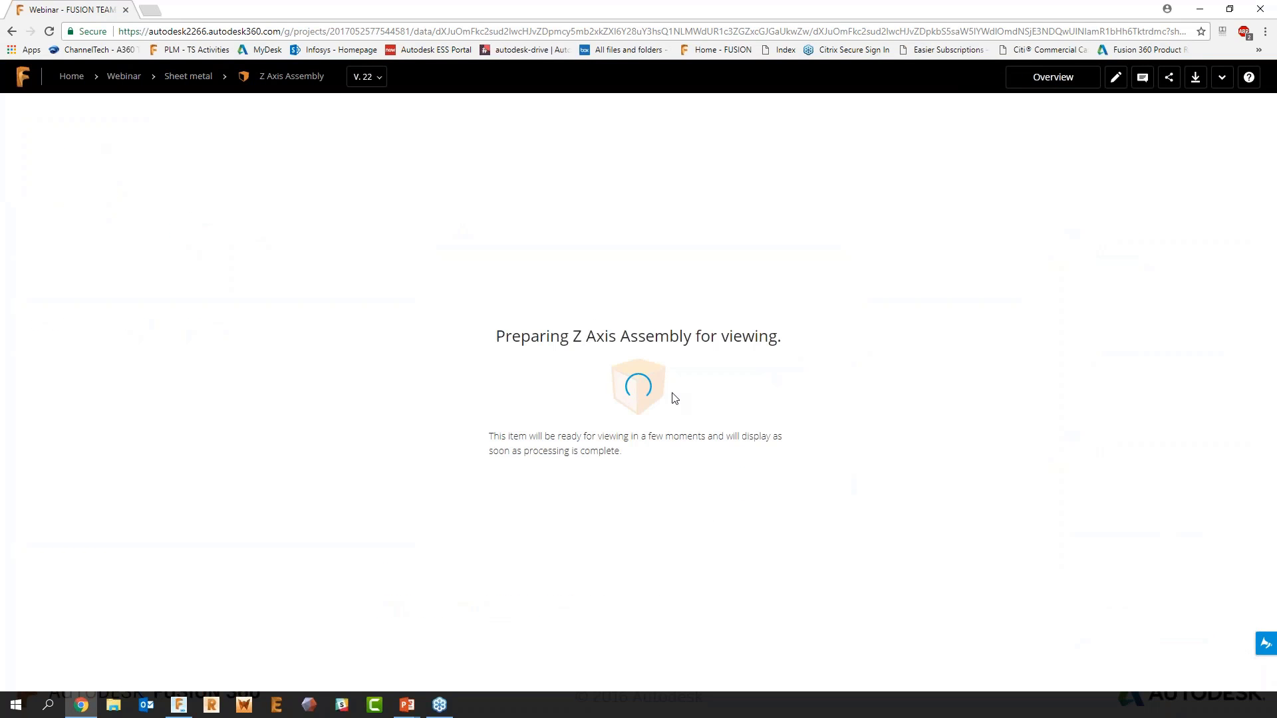
left_click(374, 77)
left_click(373, 78)
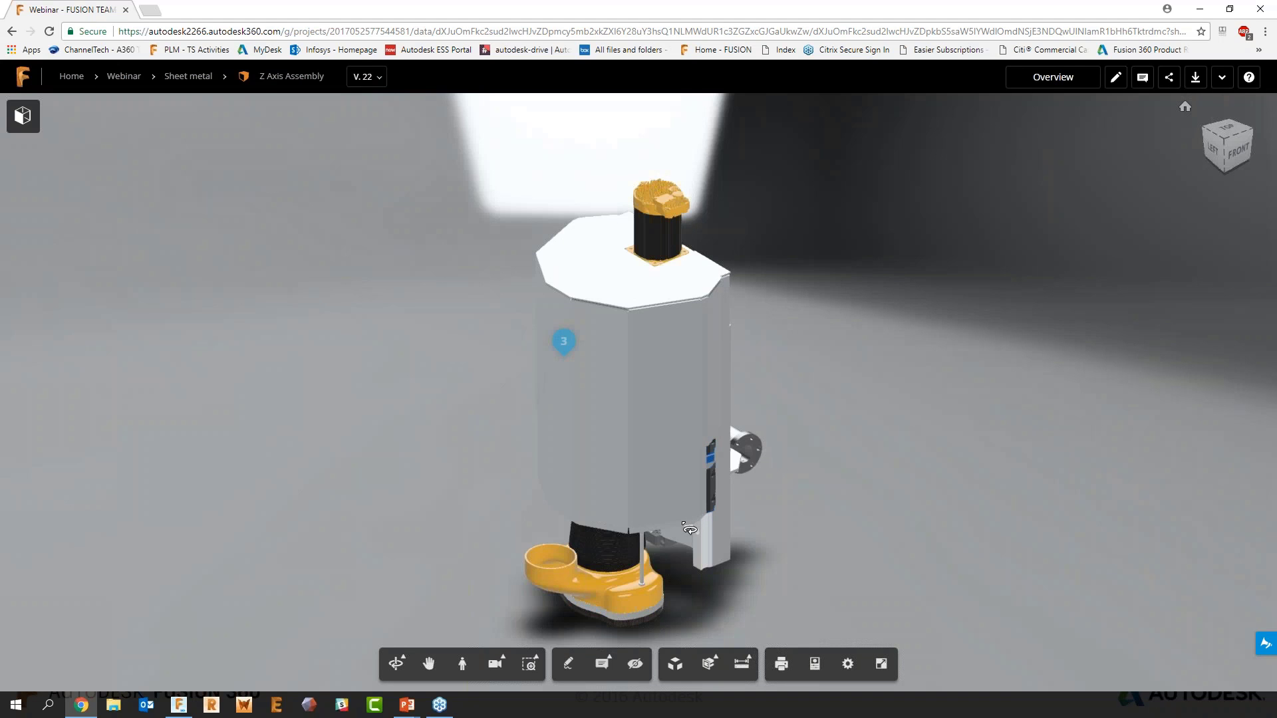
left_click_drag(772, 605, 740, 576)
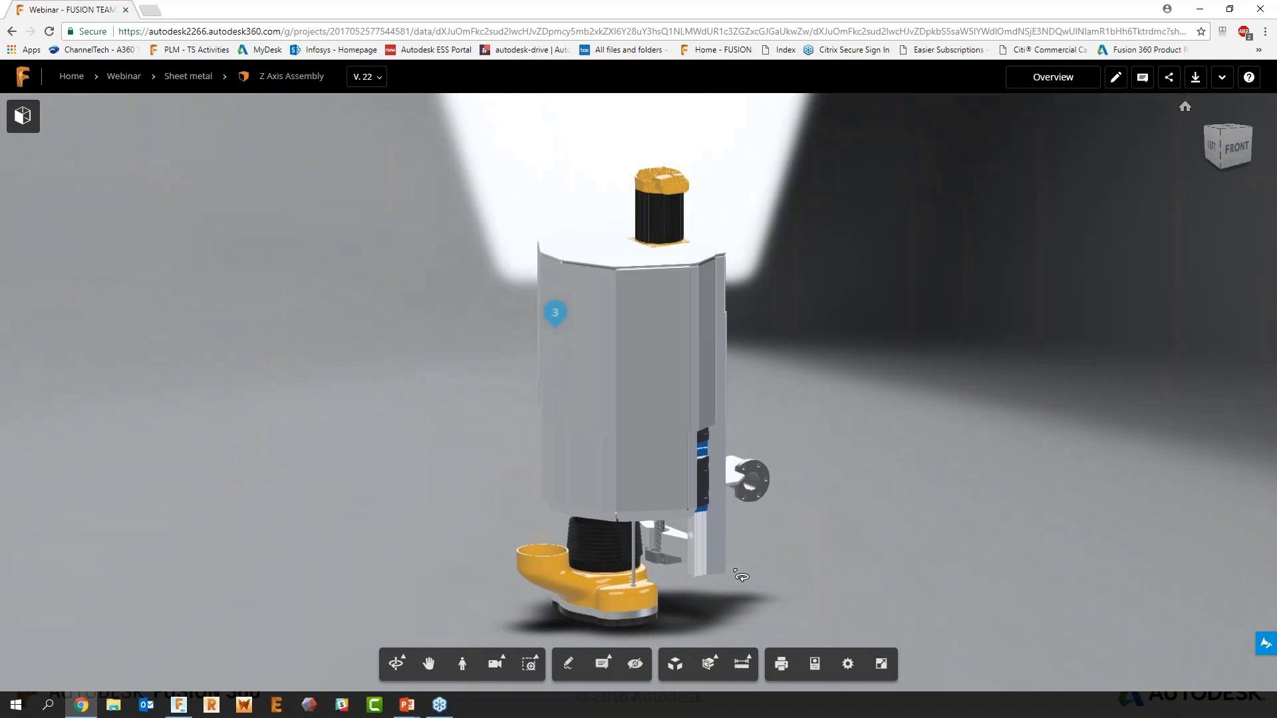
left_click(556, 313)
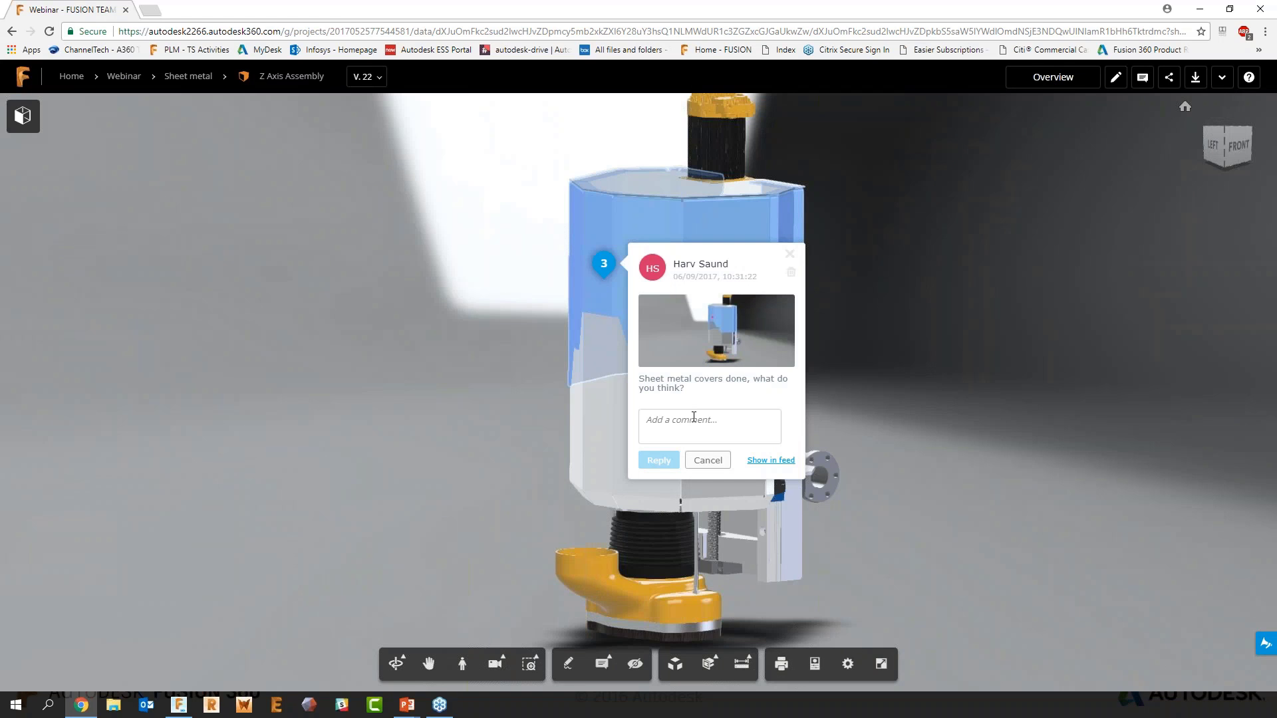
left_click(770, 461)
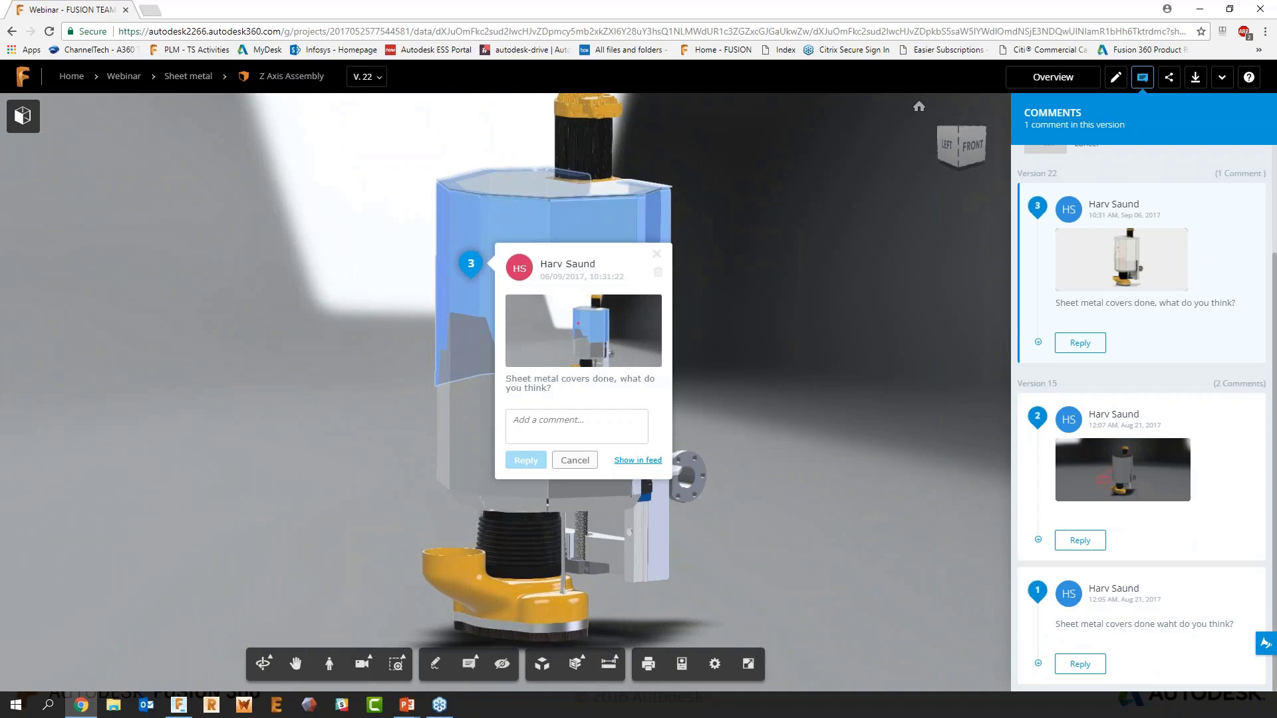
scroll(1054, 178, "up", 2)
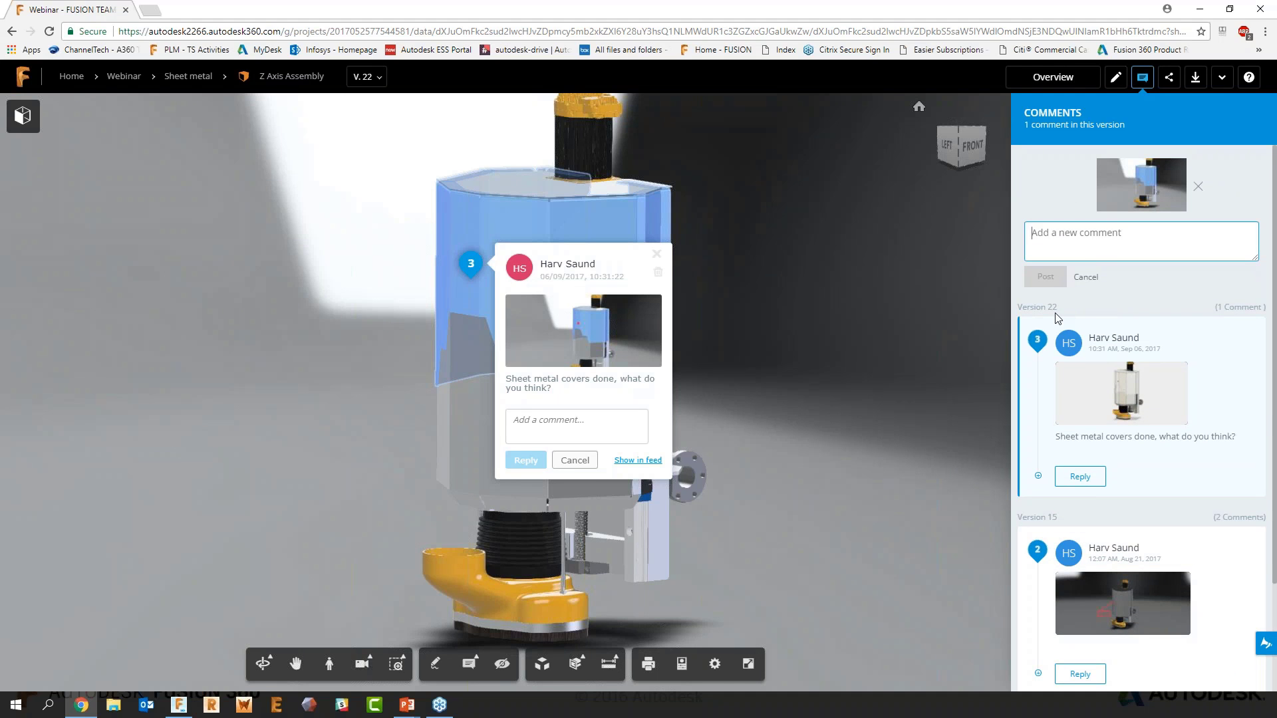
left_click(657, 253)
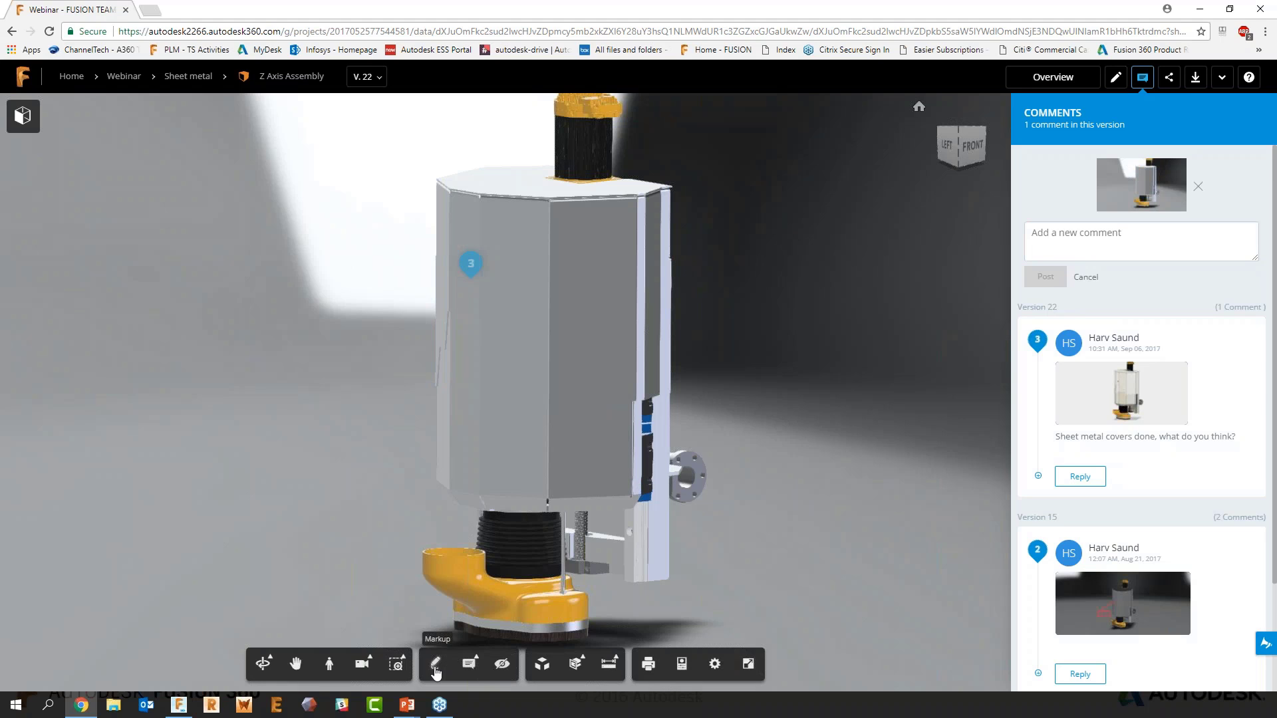
Start a markup and draw an arrow from the upper cover down to the empty area beside the model
left_click(435, 665)
left_click(224, 668)
left_click(214, 624)
left_click_drag(480, 292, 339, 369)
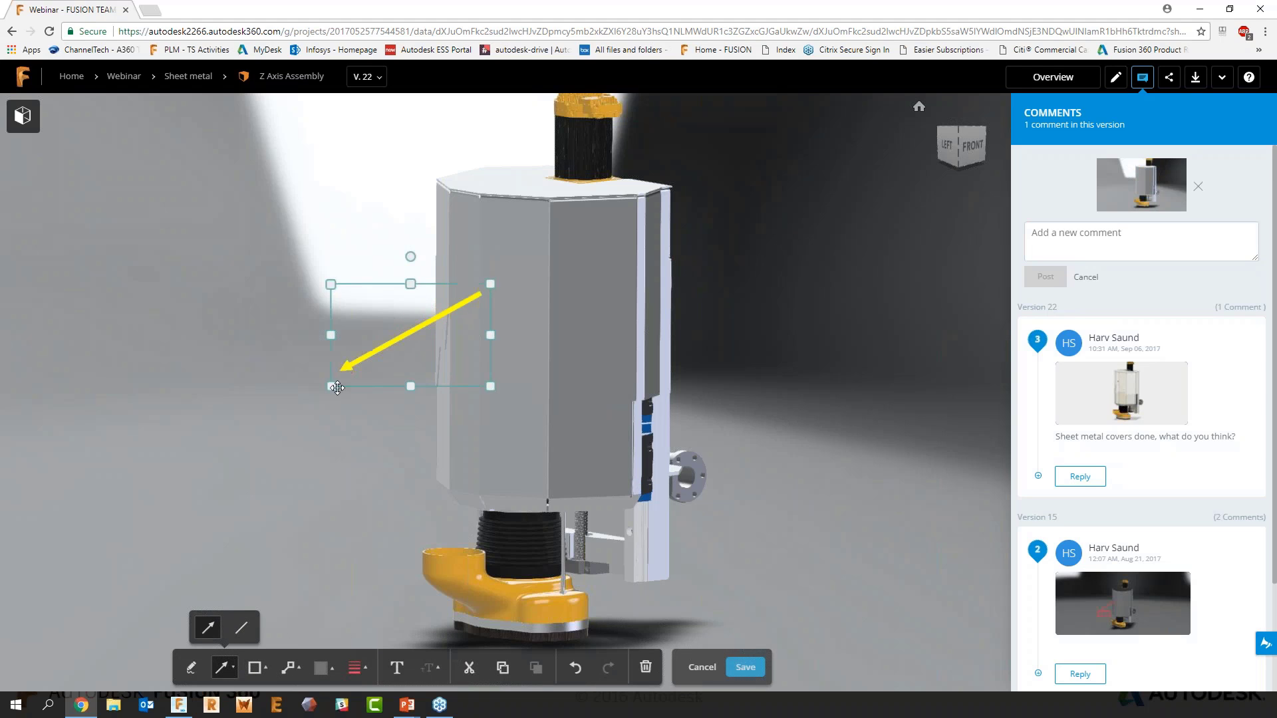
Add the text "Looks good, can we run a simulation?" at the arrow's tip and save the markup
left_click(397, 667)
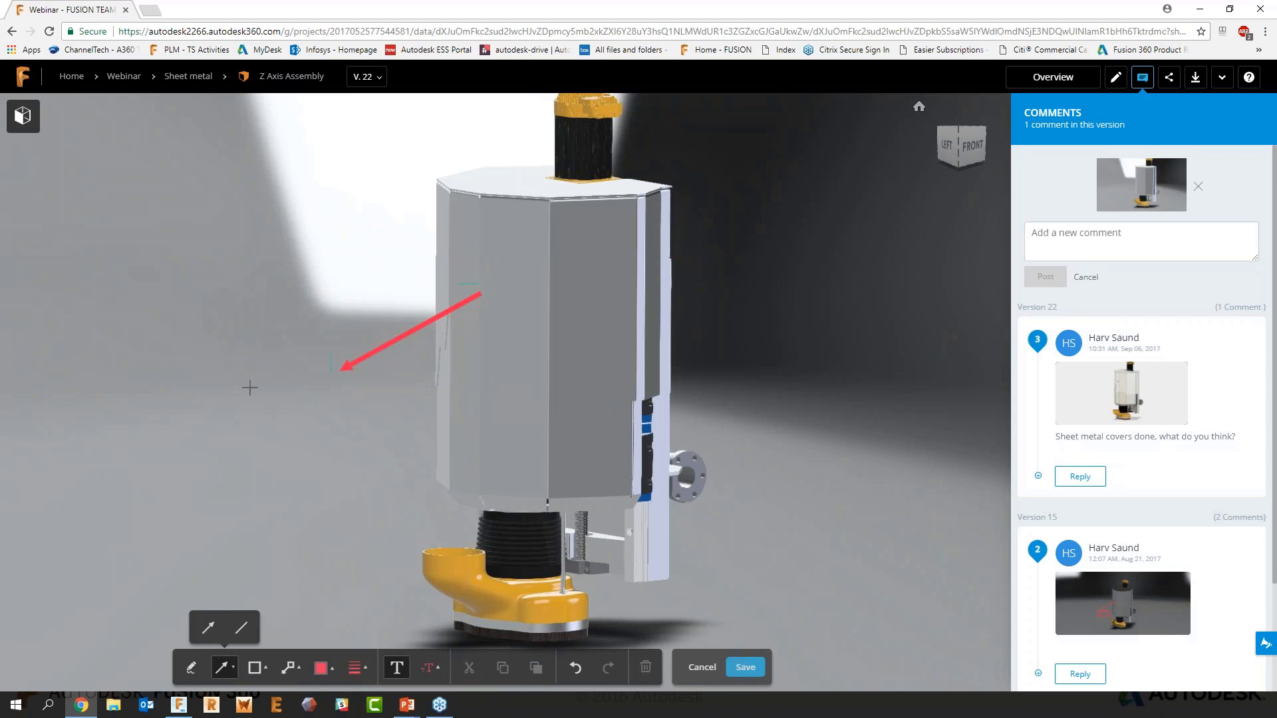
left_click(284, 380)
type("Looks good, can we")
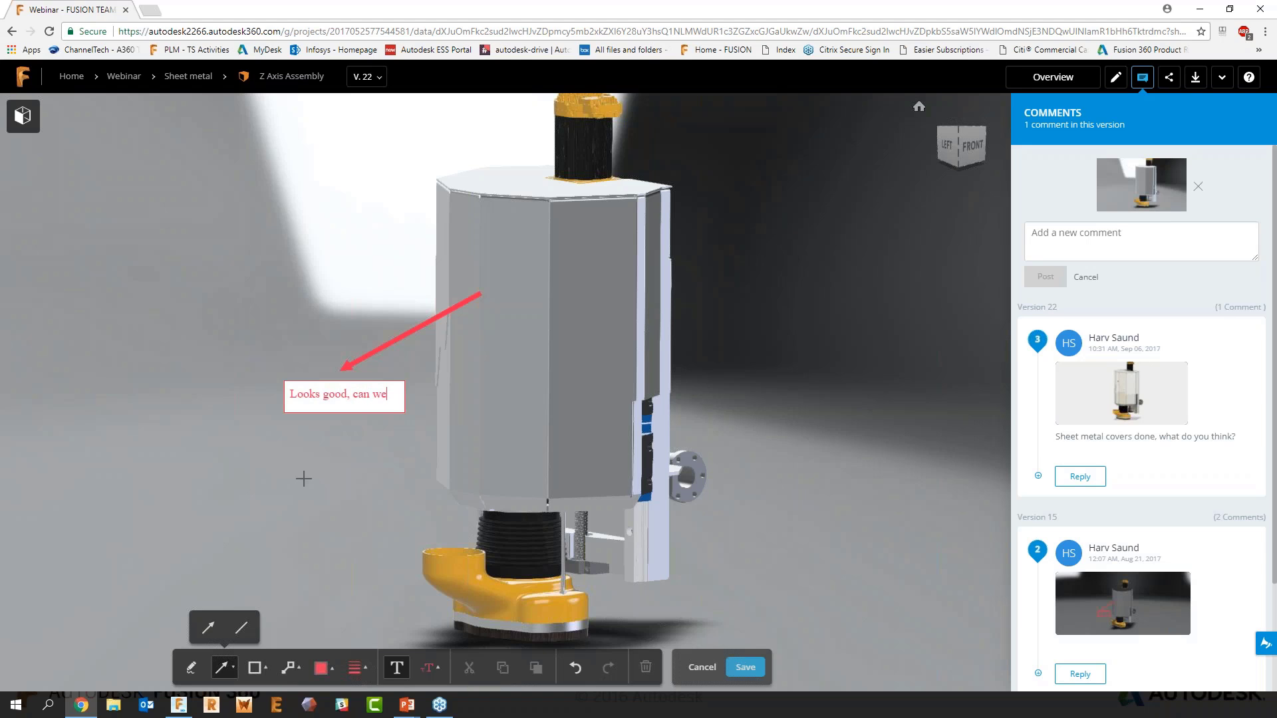
type(" run a simulation?")
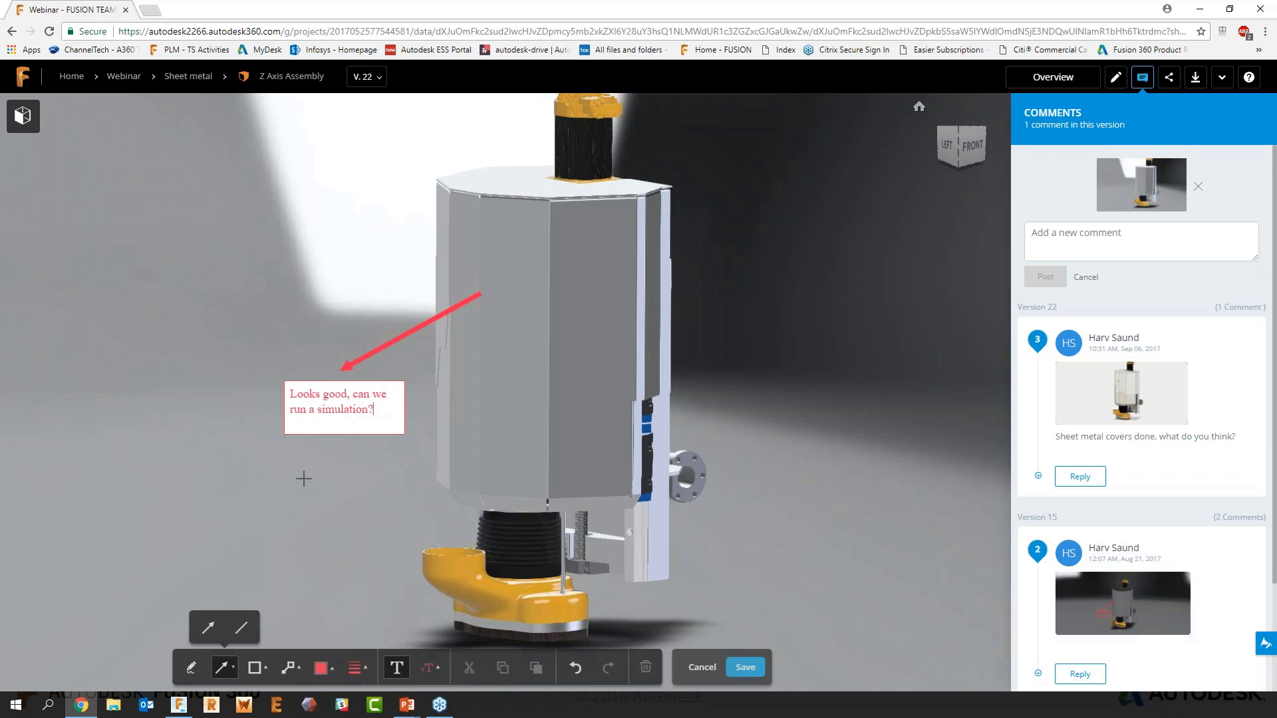
left_click(759, 670)
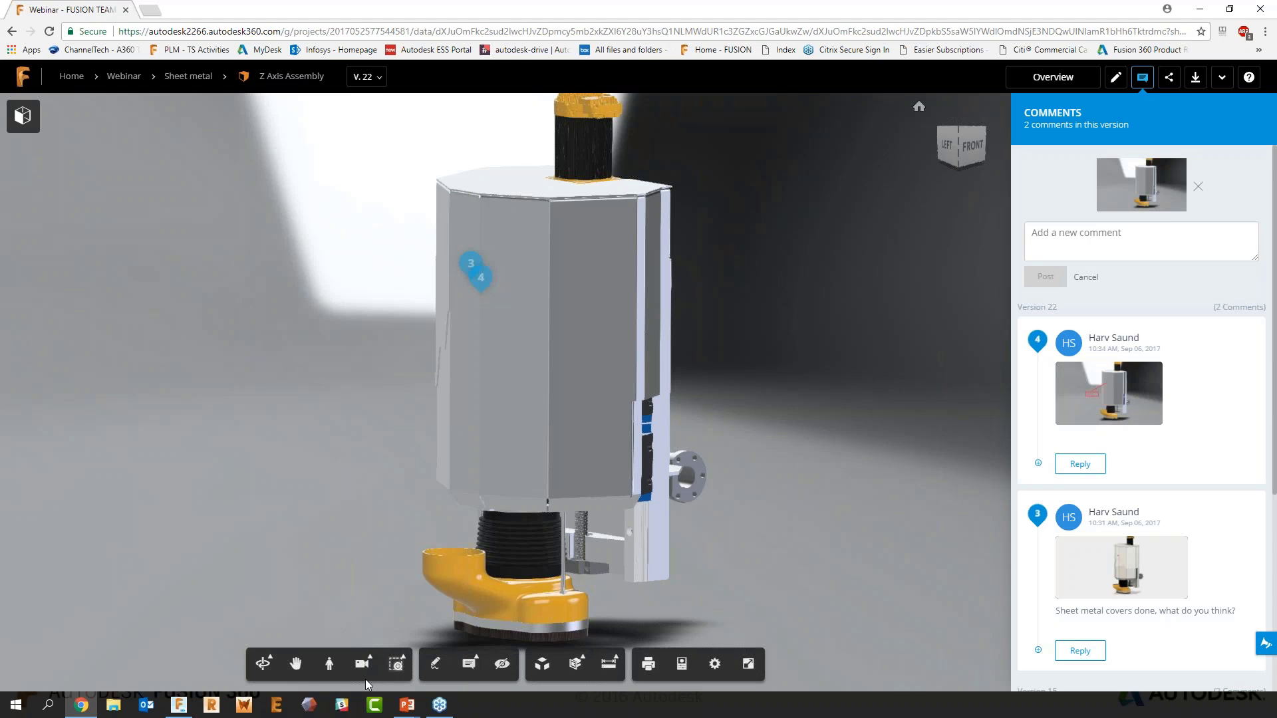
Switch to Fusion 360, examine the newest markup comment on the assembly, and collapse the comments area
left_click(178, 705)
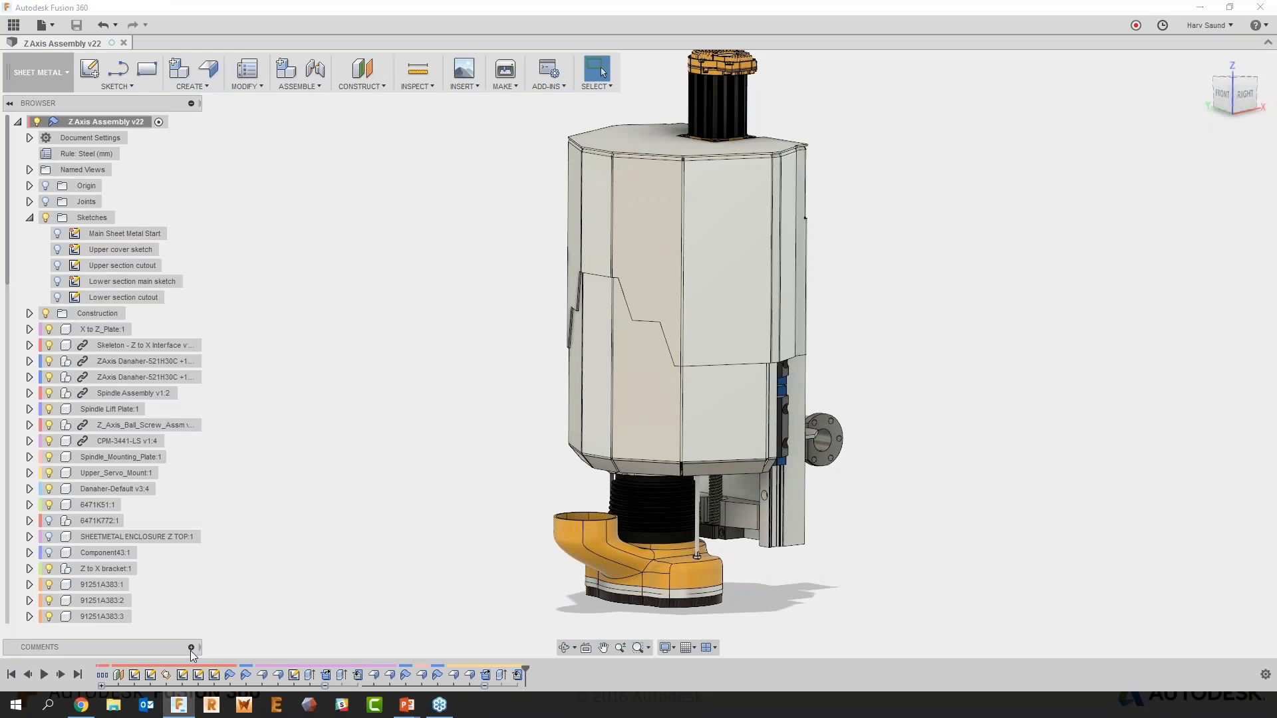
left_click(190, 649)
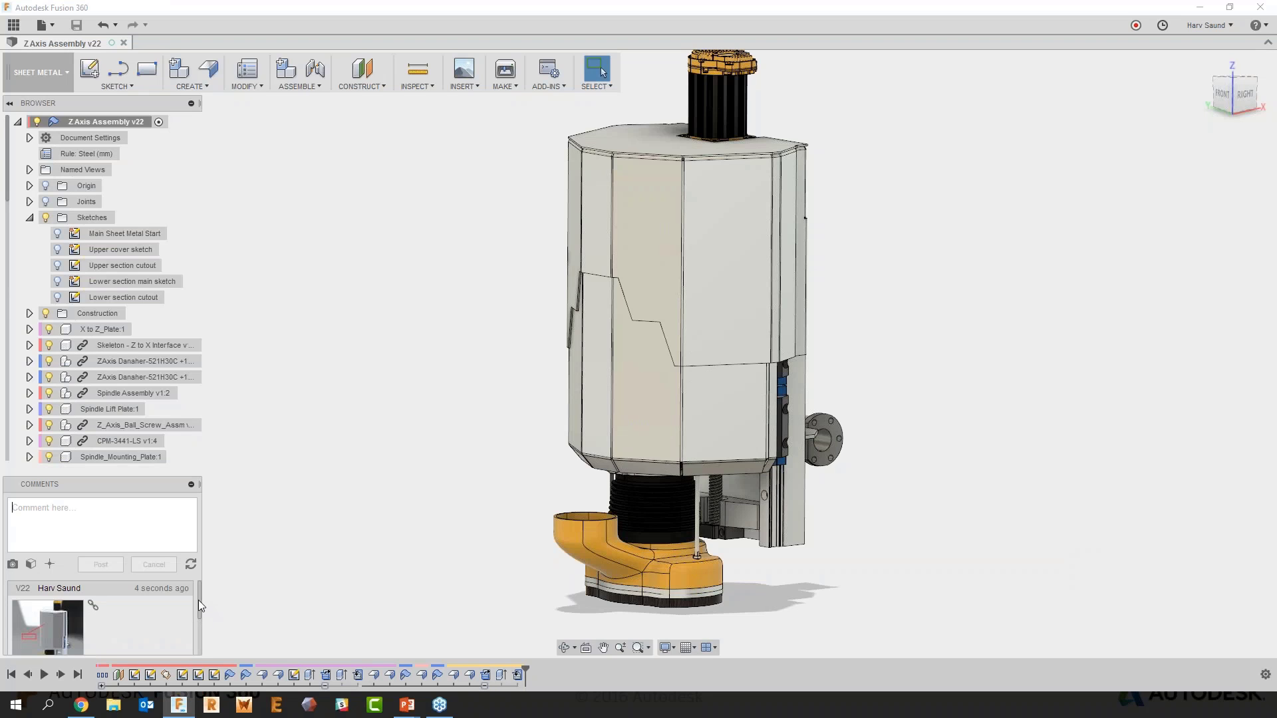
left_click(186, 620)
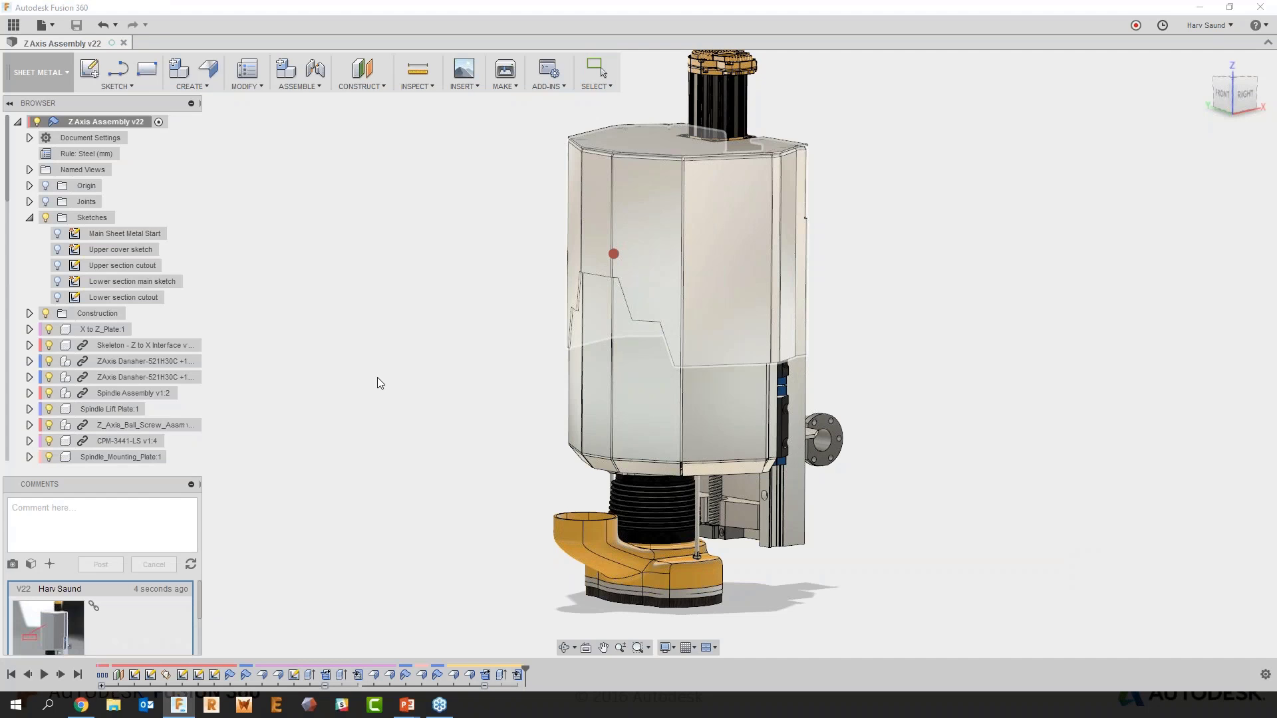
left_click_drag(0, 115, 630, 163)
left_click(993, 538)
left_click(191, 485)
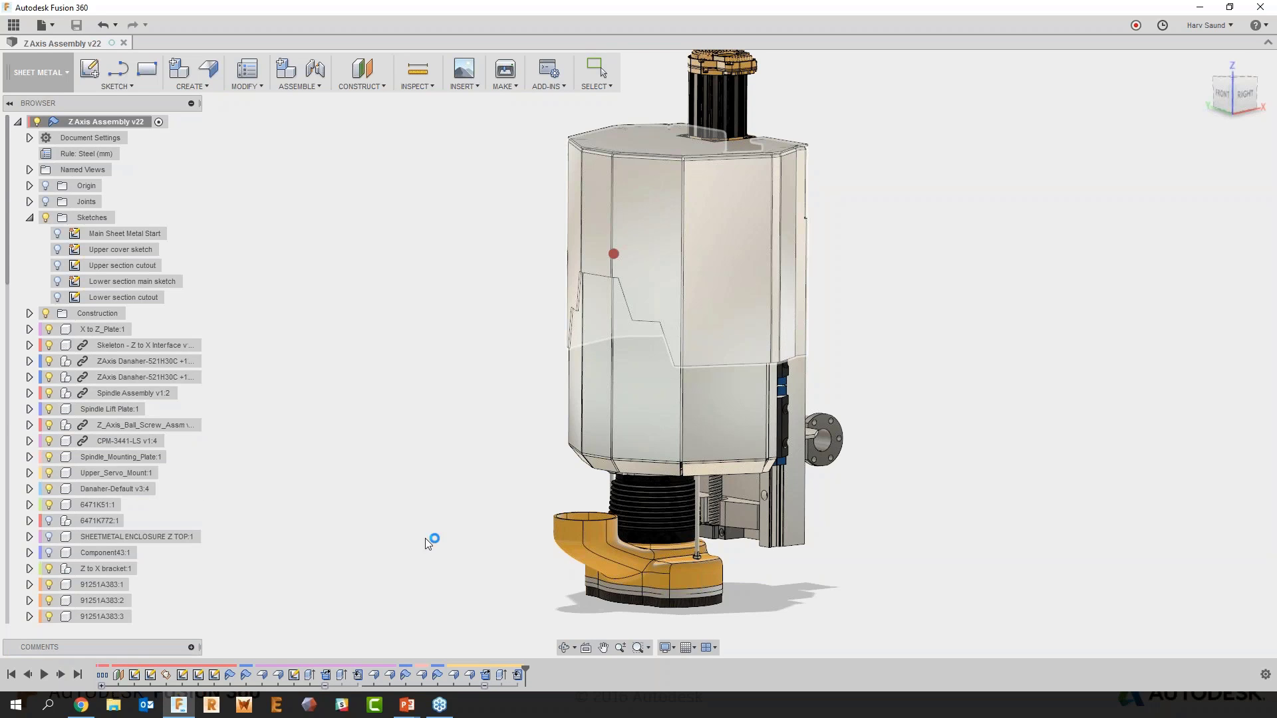
View the sheet metal simulation in the PowerPoint slide show, and return to the Z Axis Assembly in Fusion 360
mouse_move(407, 705)
left_click(471, 642)
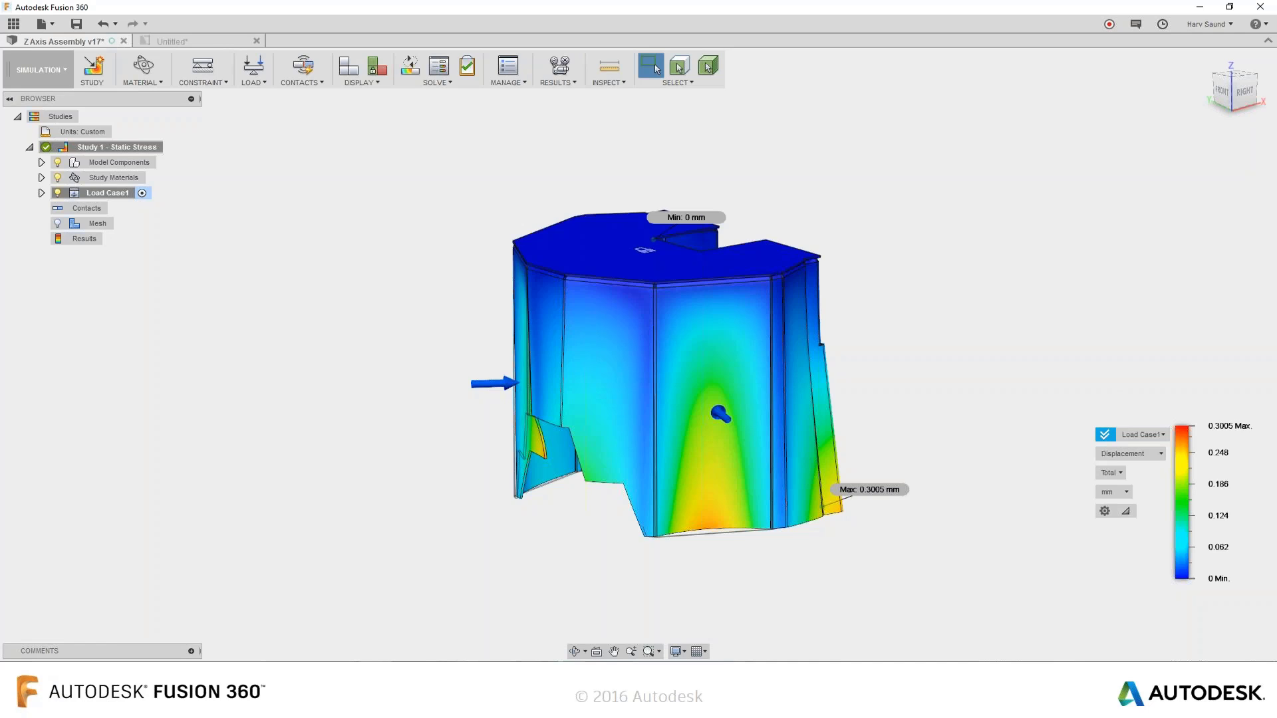
key("super+Tab")
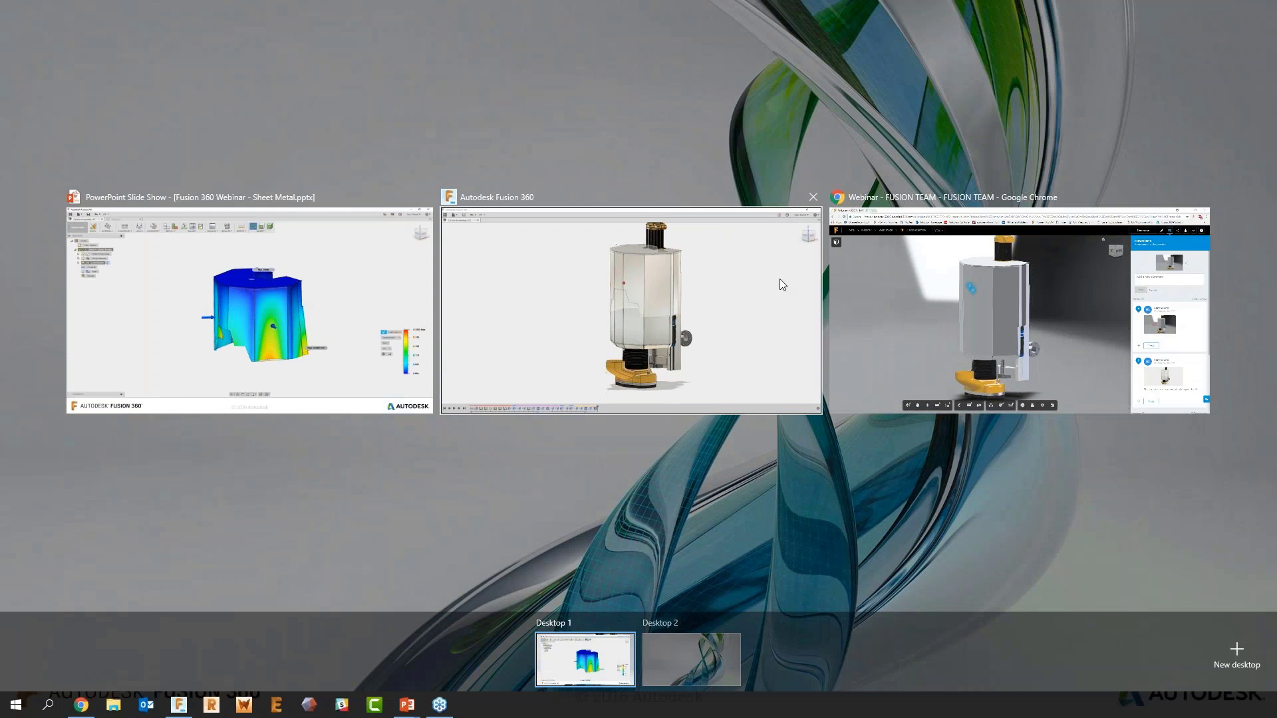
left_click(764, 297)
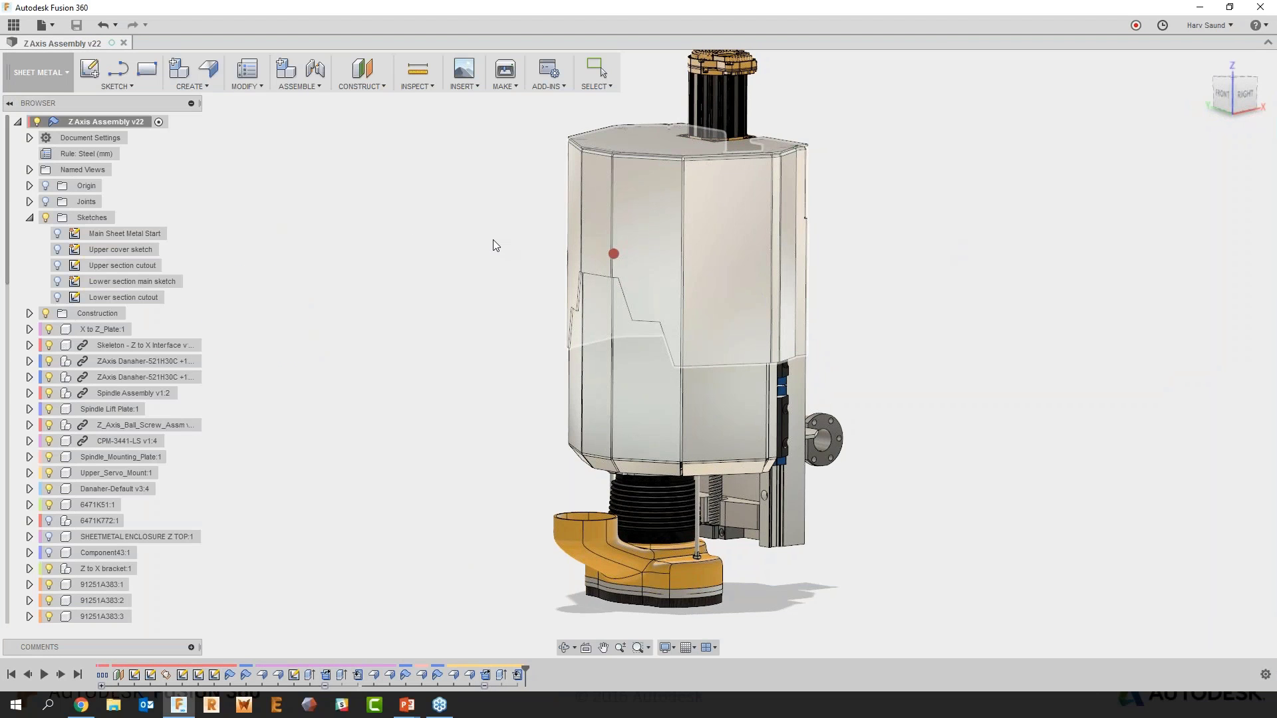
middle_click_drag(493, 240, 723, 271, "shift")
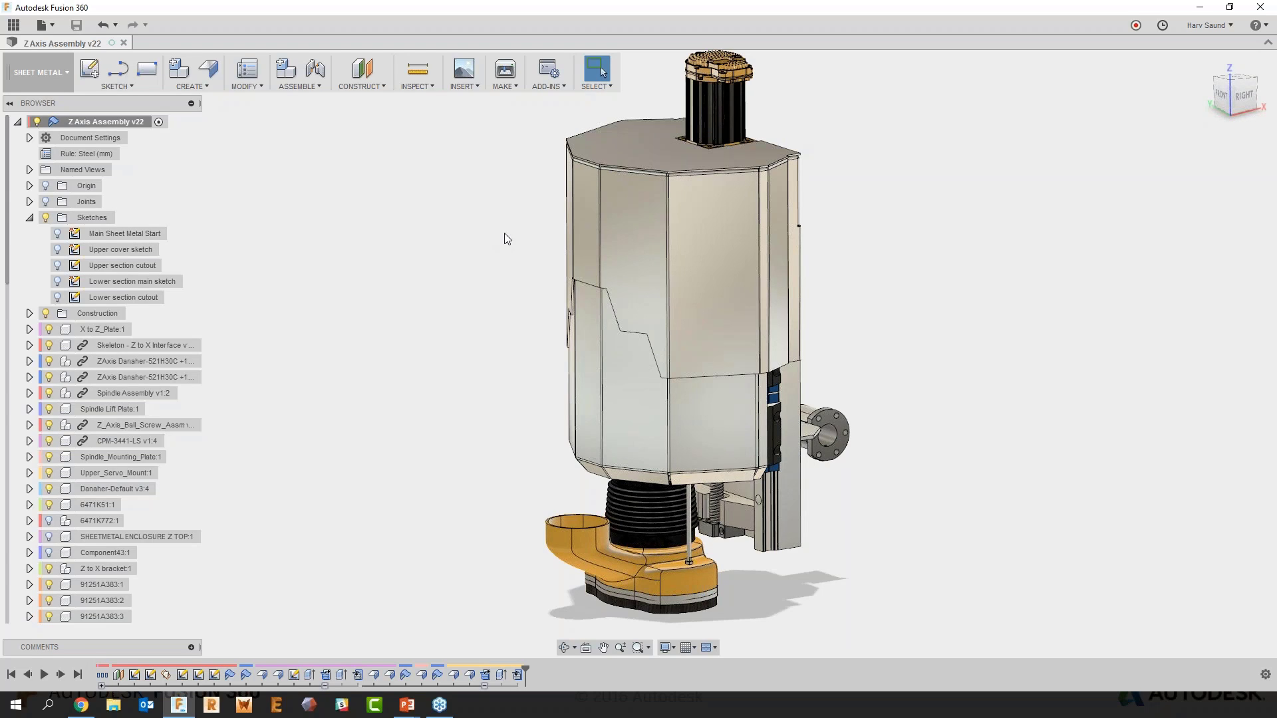
Switch the assembly to the Simulation workspace and create a new Static Stress study
left_click(60, 81)
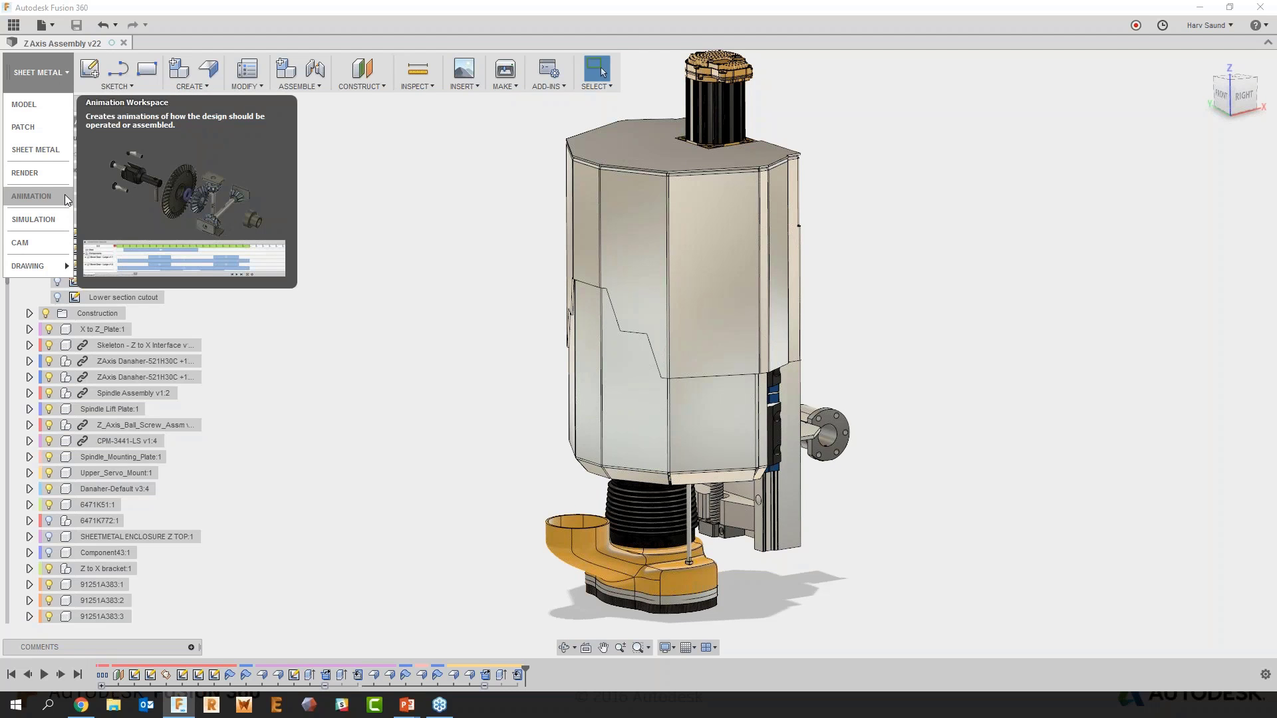
left_click(65, 219)
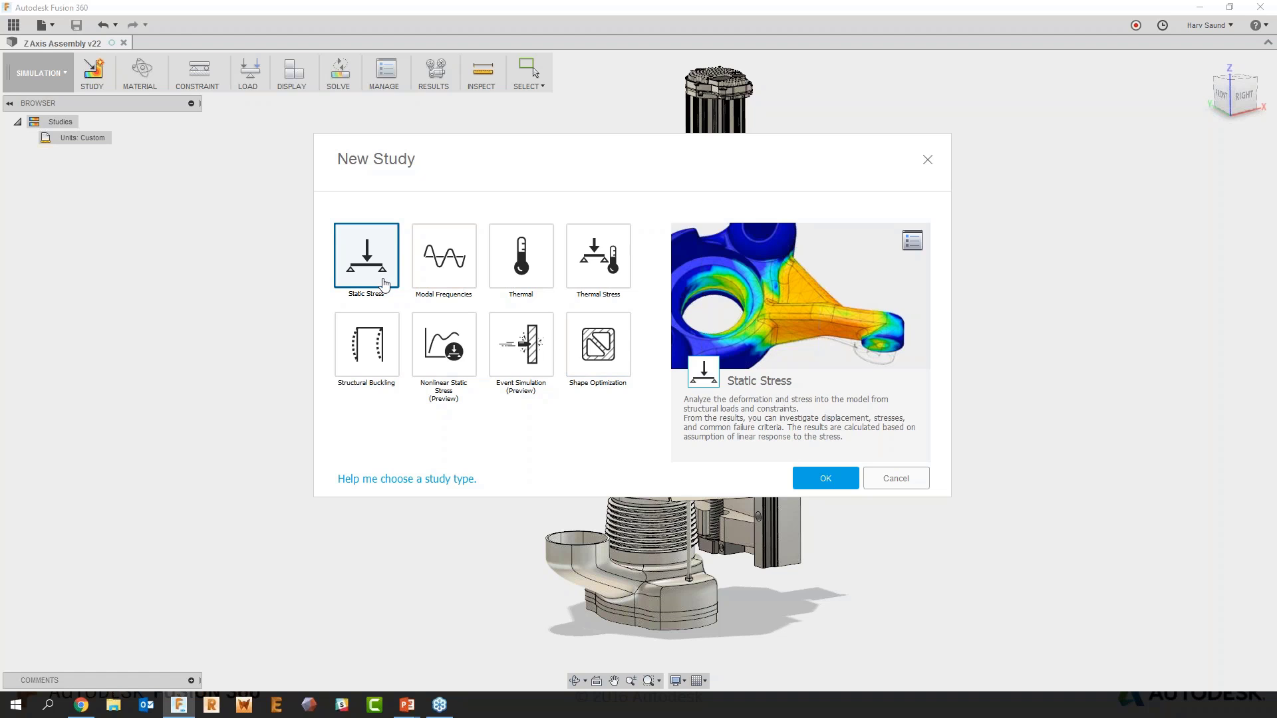
left_click(820, 478)
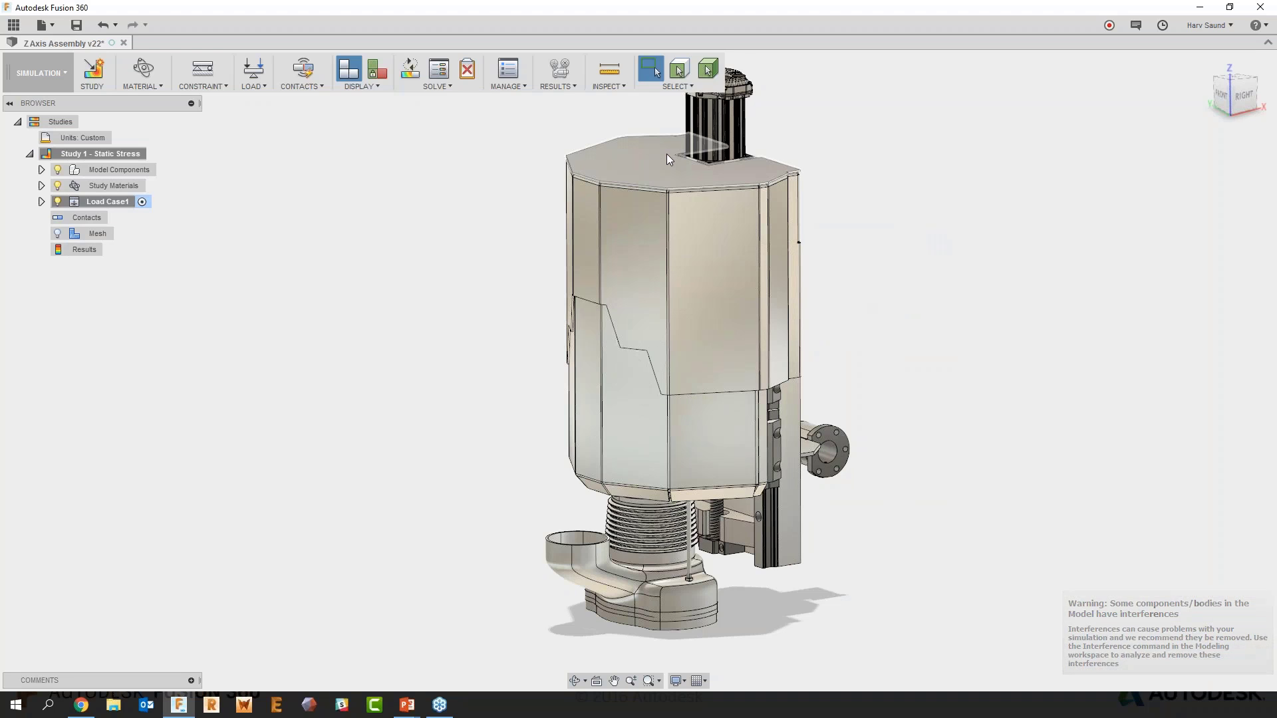
Suppress every component in the study except the upper cover and the top cover
left_click(634, 226)
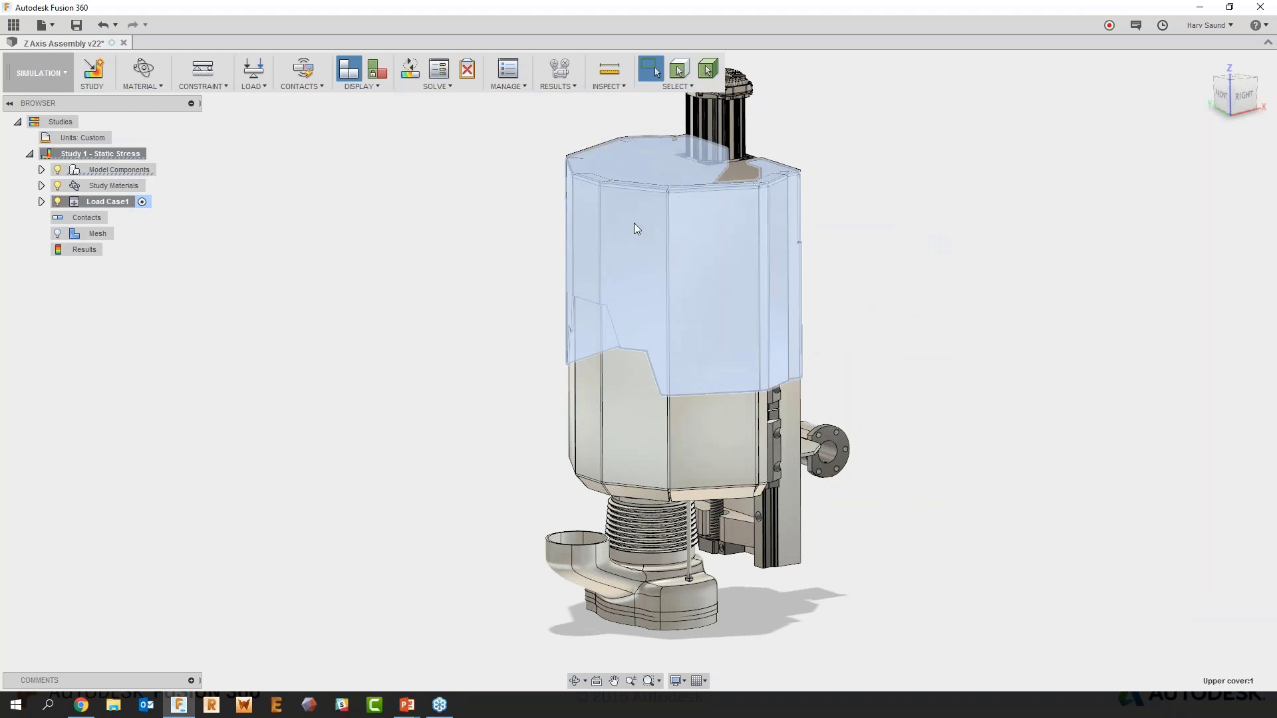
left_click(629, 160, "ctrl")
right_click(872, 197)
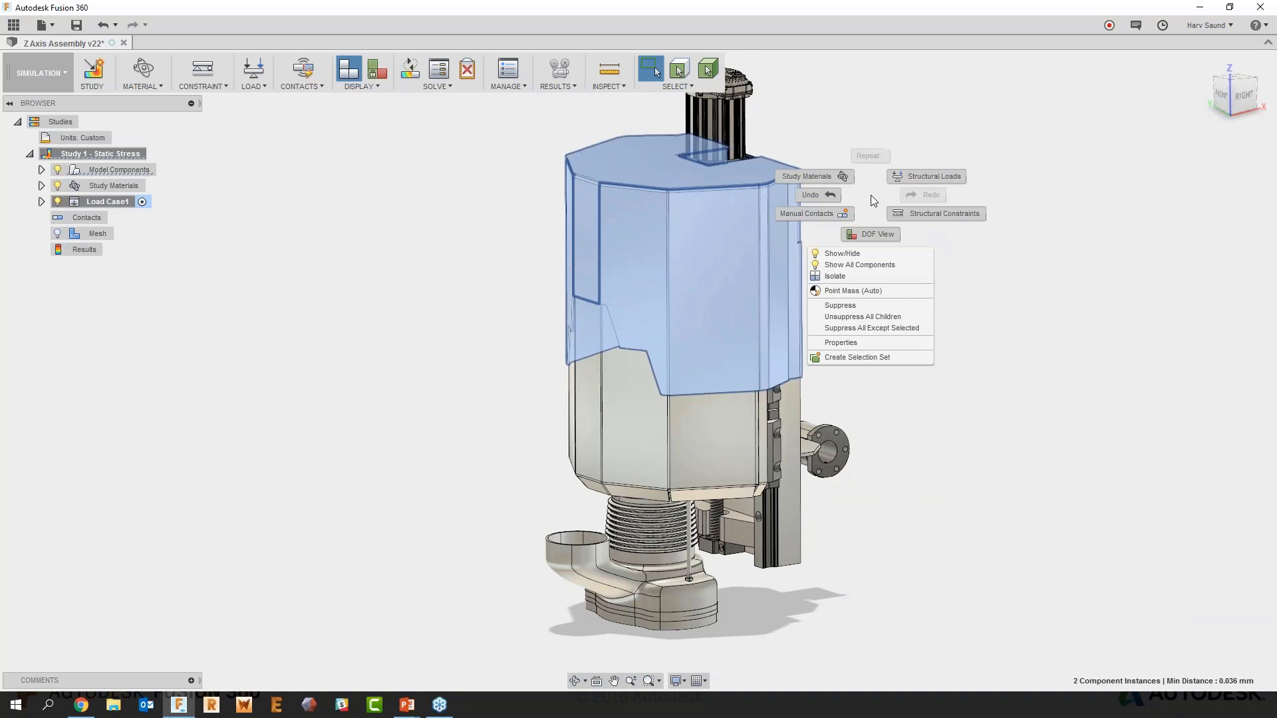
left_click(914, 327)
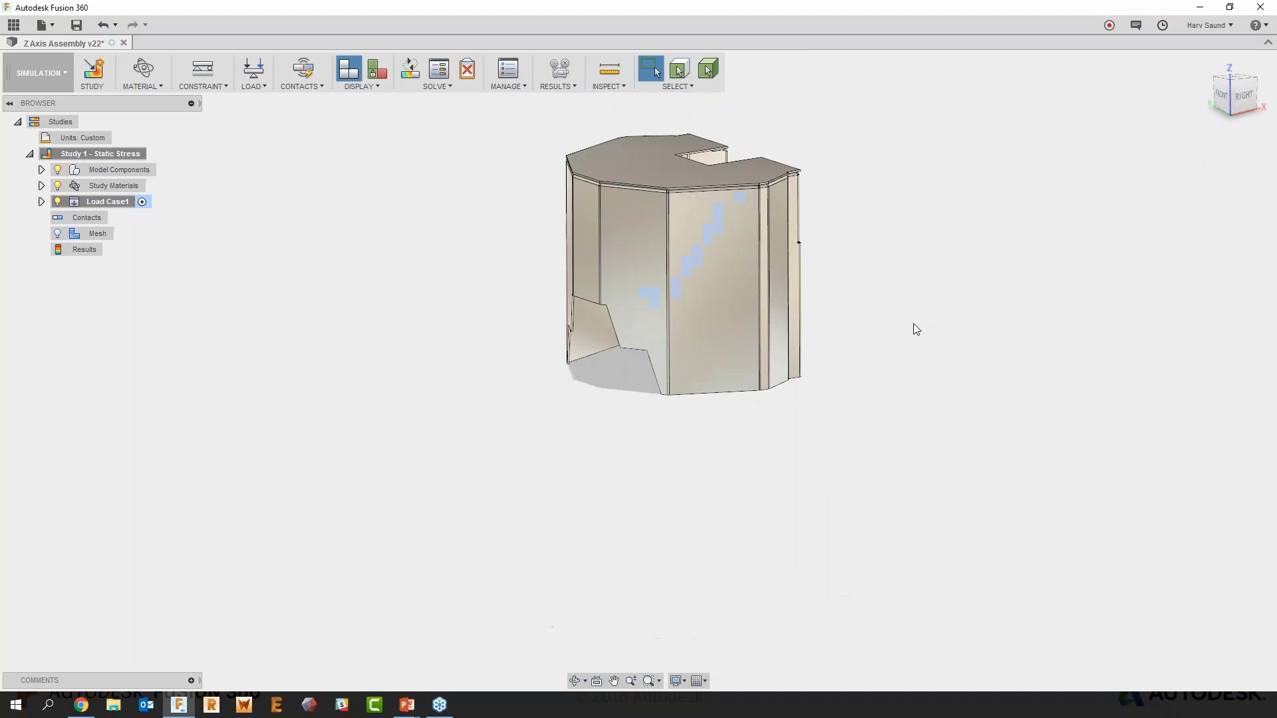
scroll(900, 272, "up", 5)
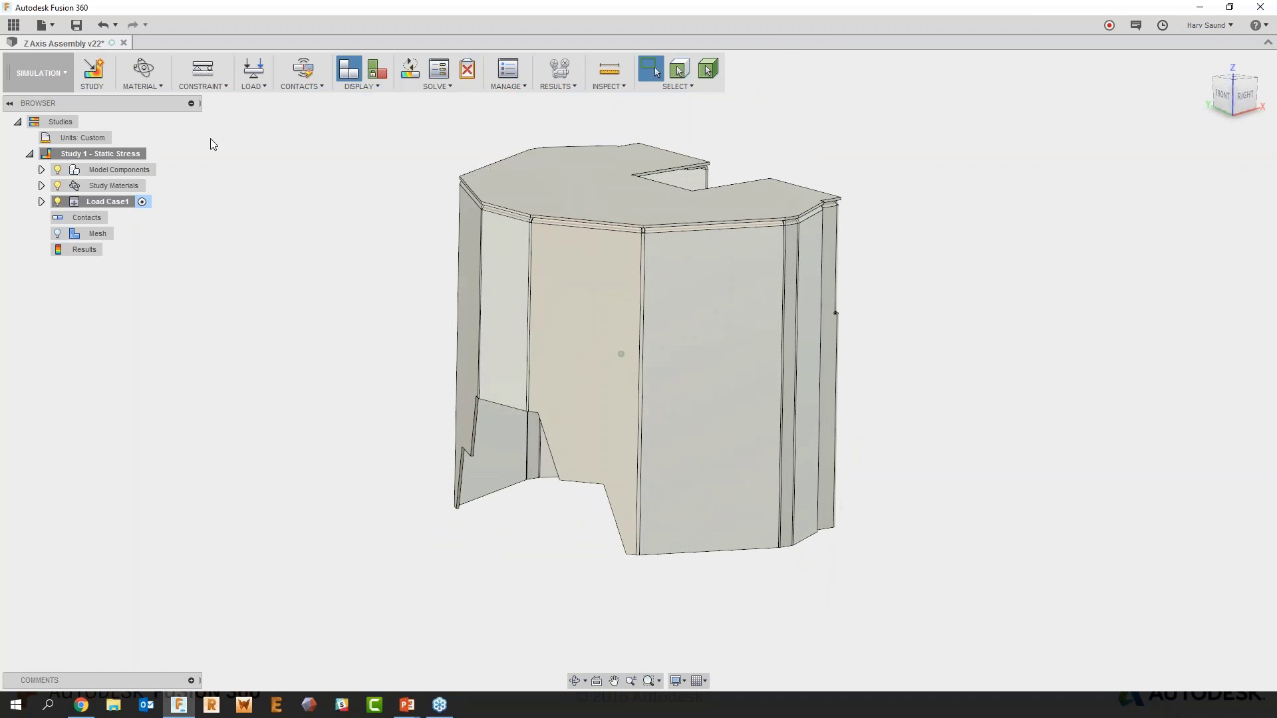
Review the study materials of both covers and the material choices available for the upper cover
left_click(149, 78)
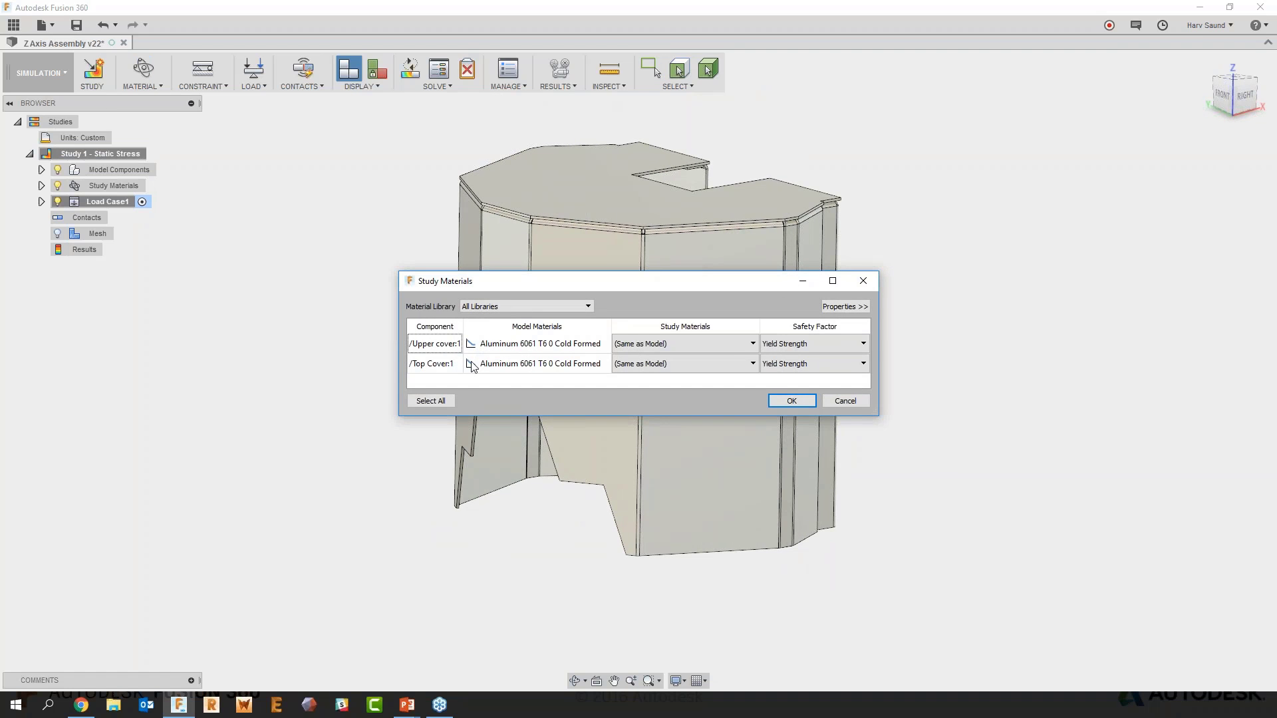
left_click(699, 343)
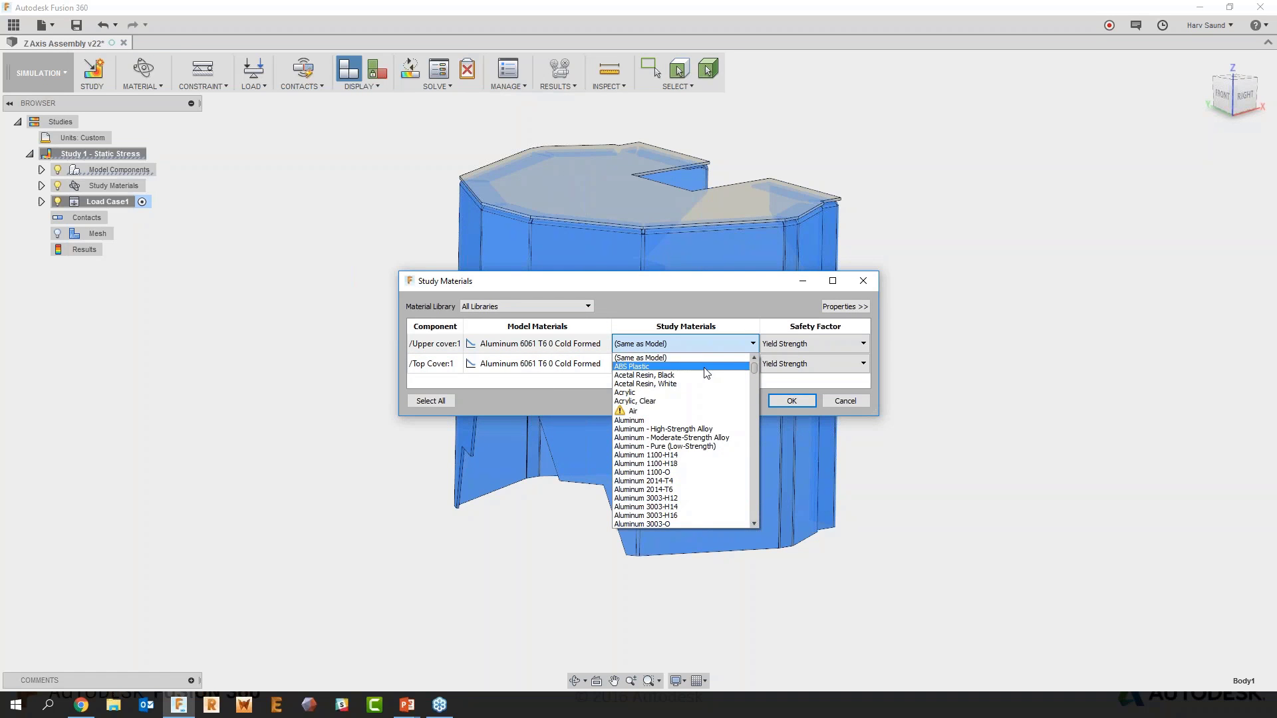
left_click(703, 341)
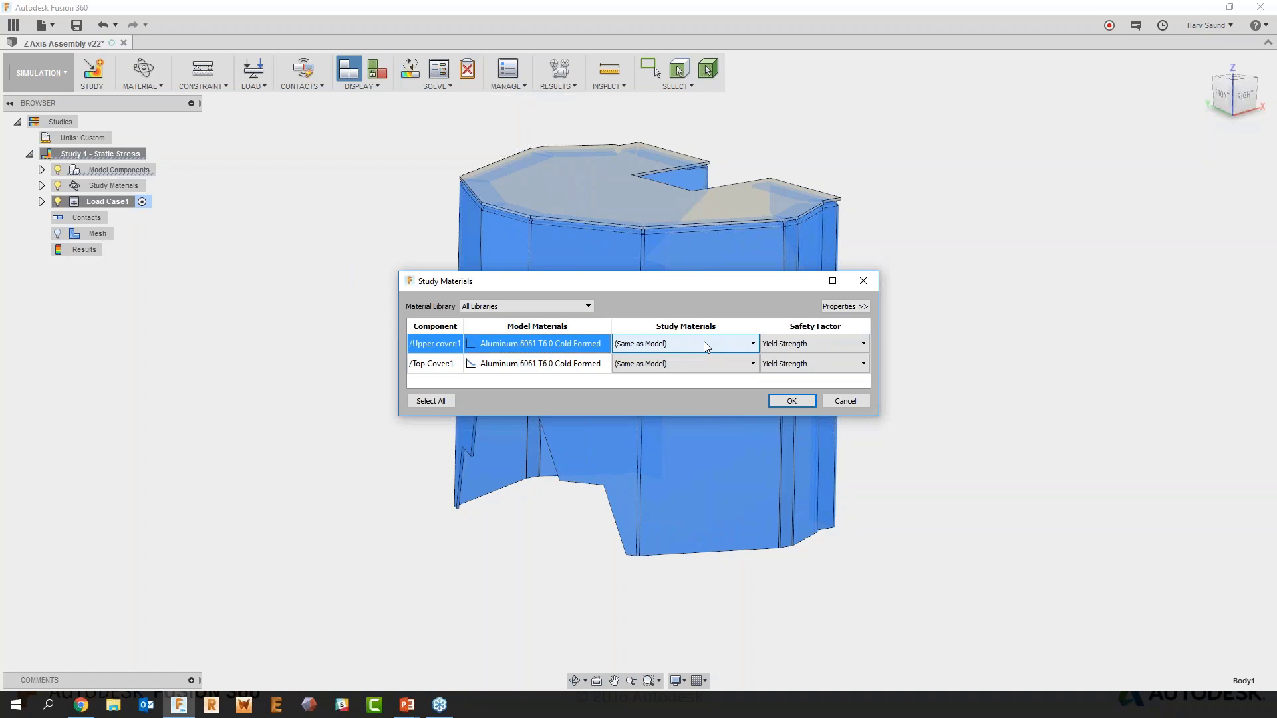
left_click(857, 401)
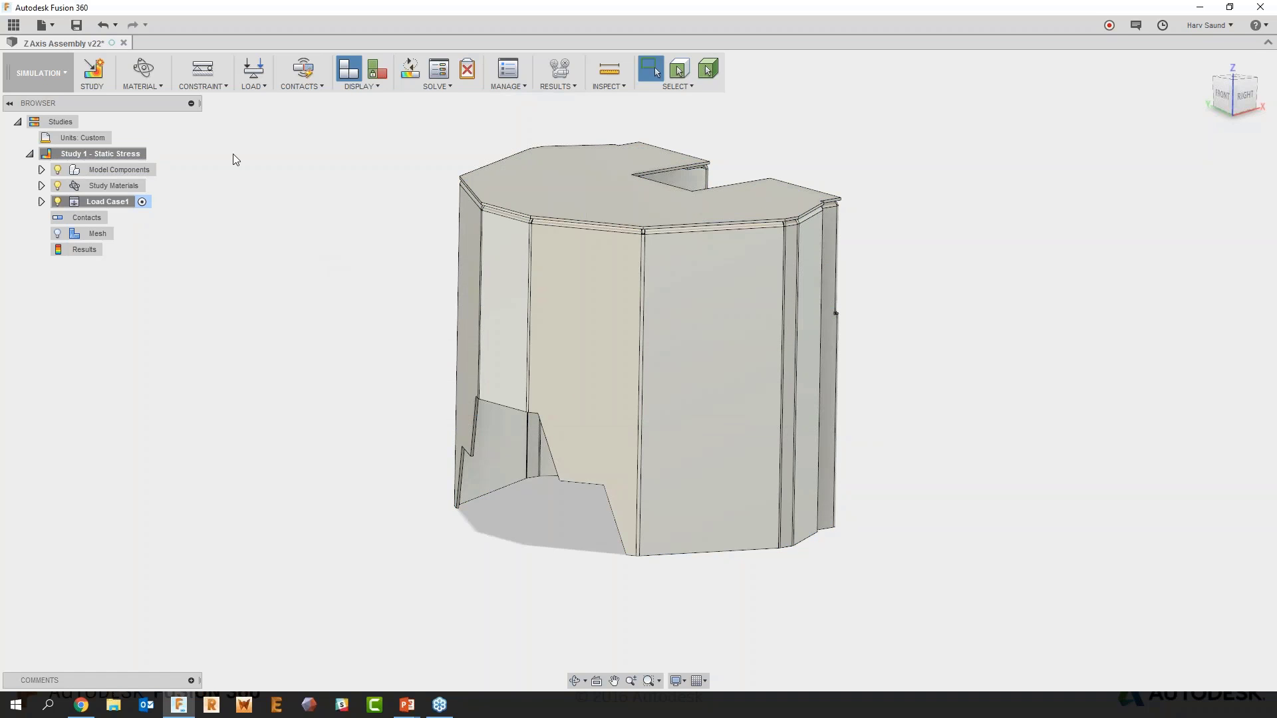
Apply a Fixed structural constraint to the top face of the cover, in all three axes
left_click(201, 70)
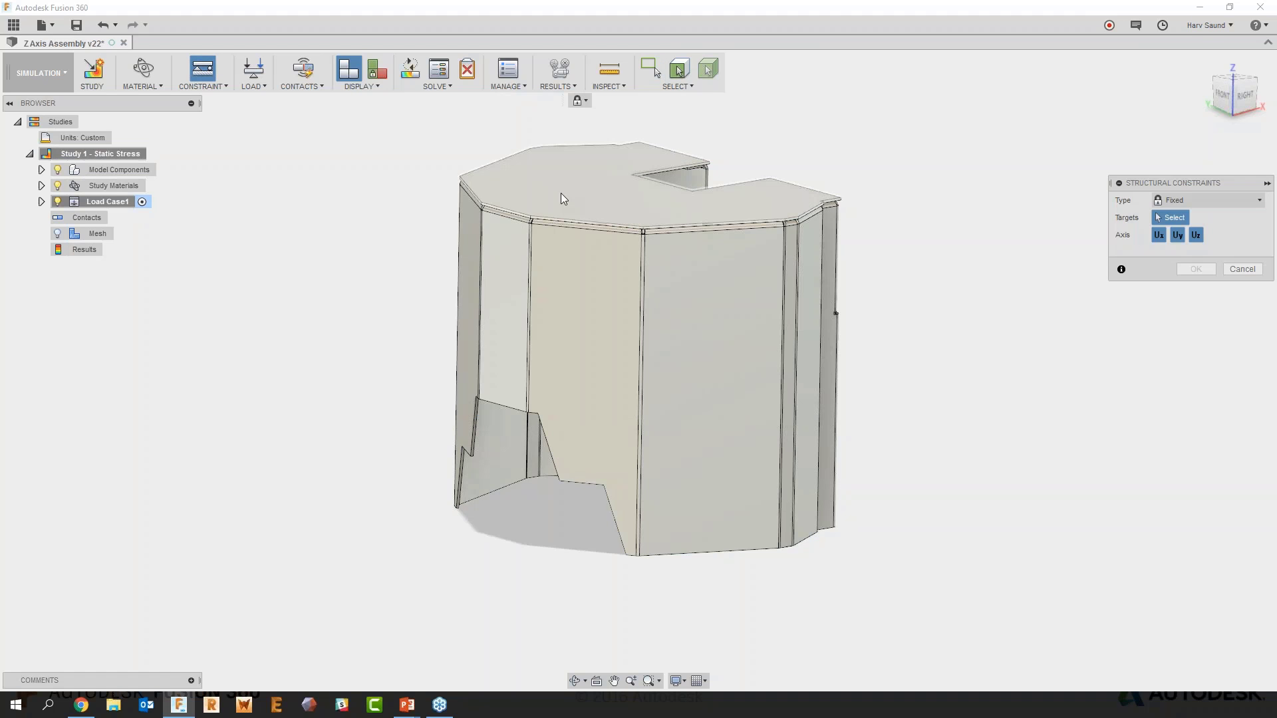
left_click(589, 188)
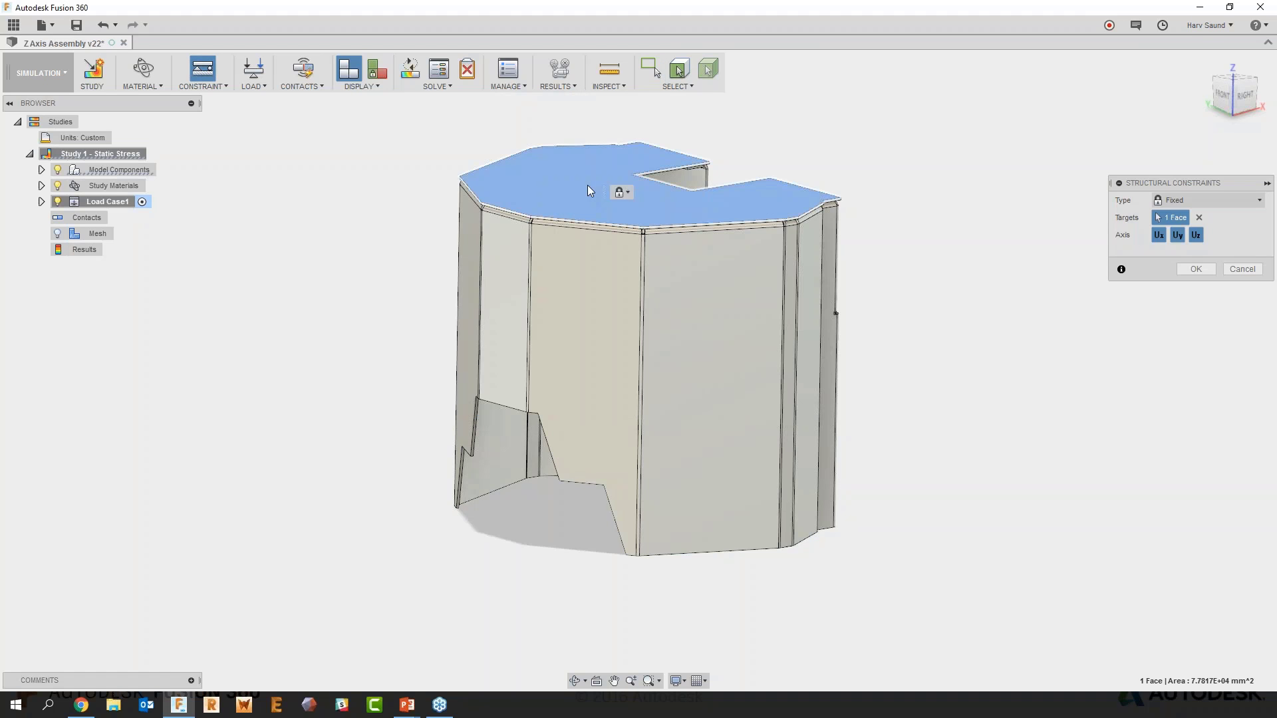
left_click(1196, 268)
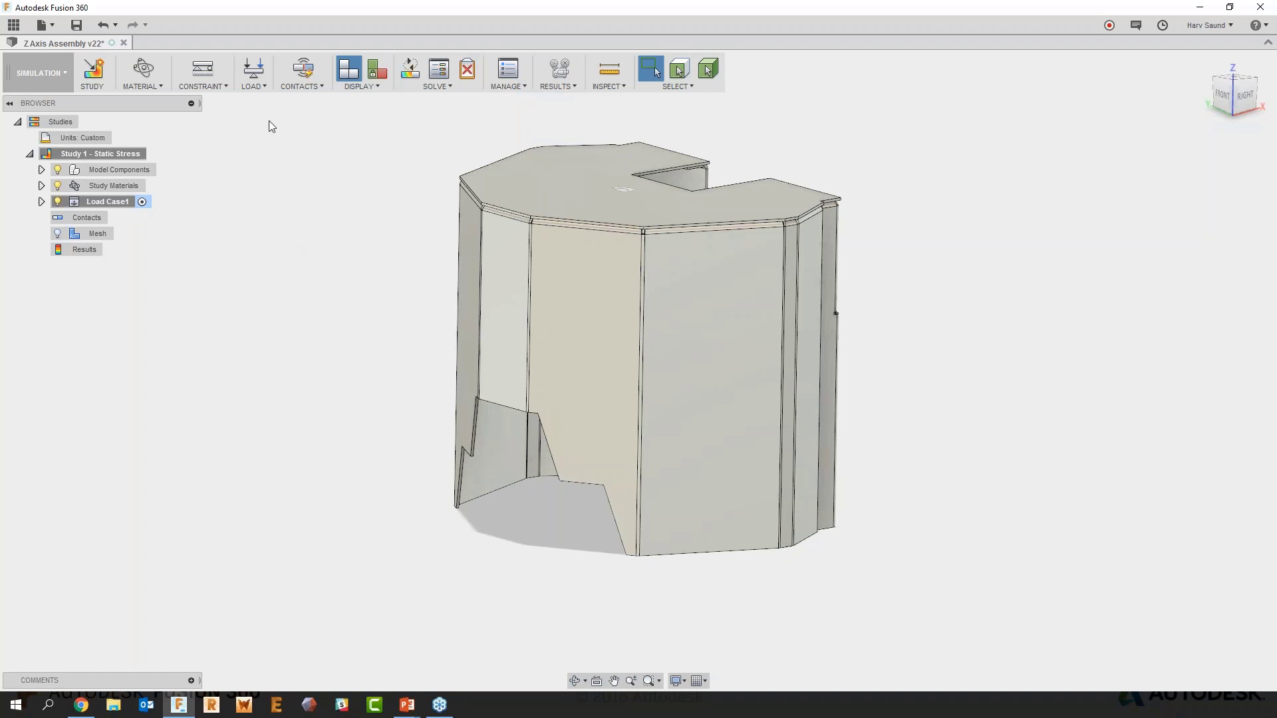
Apply a 200 N Force load normal to two opposite side faces of the upper cover
left_click(256, 71)
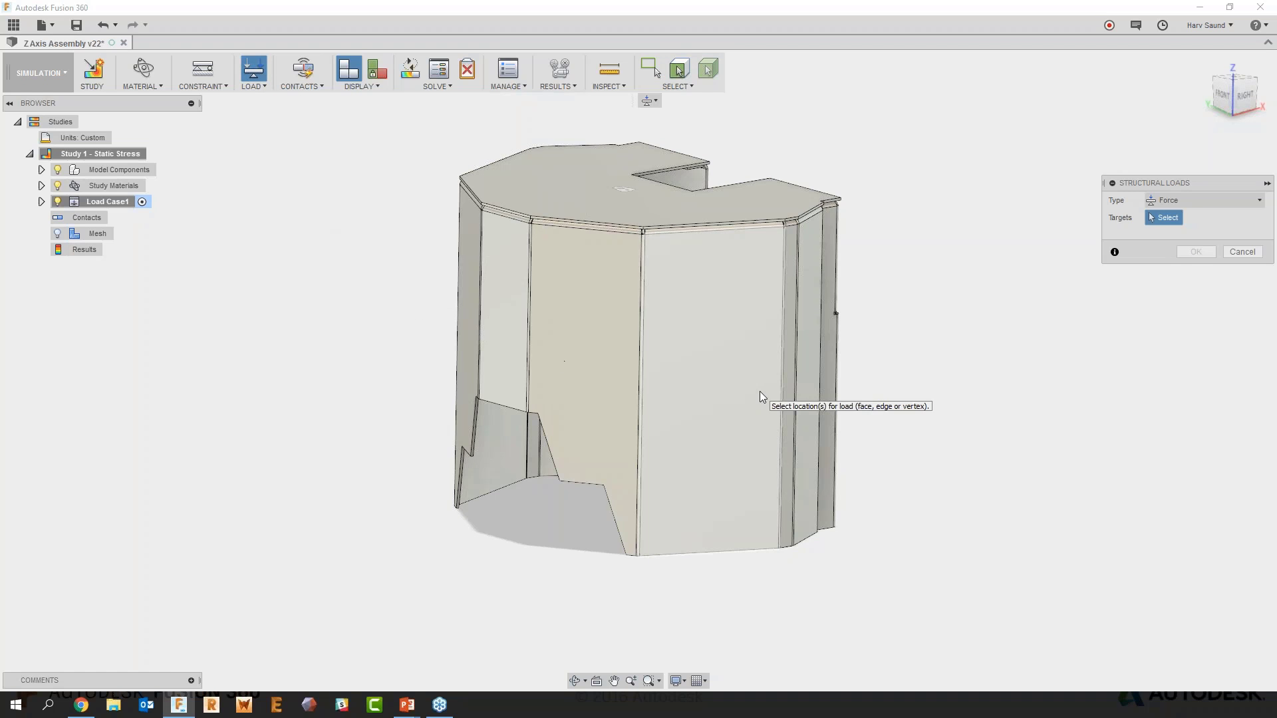
left_click(1190, 202)
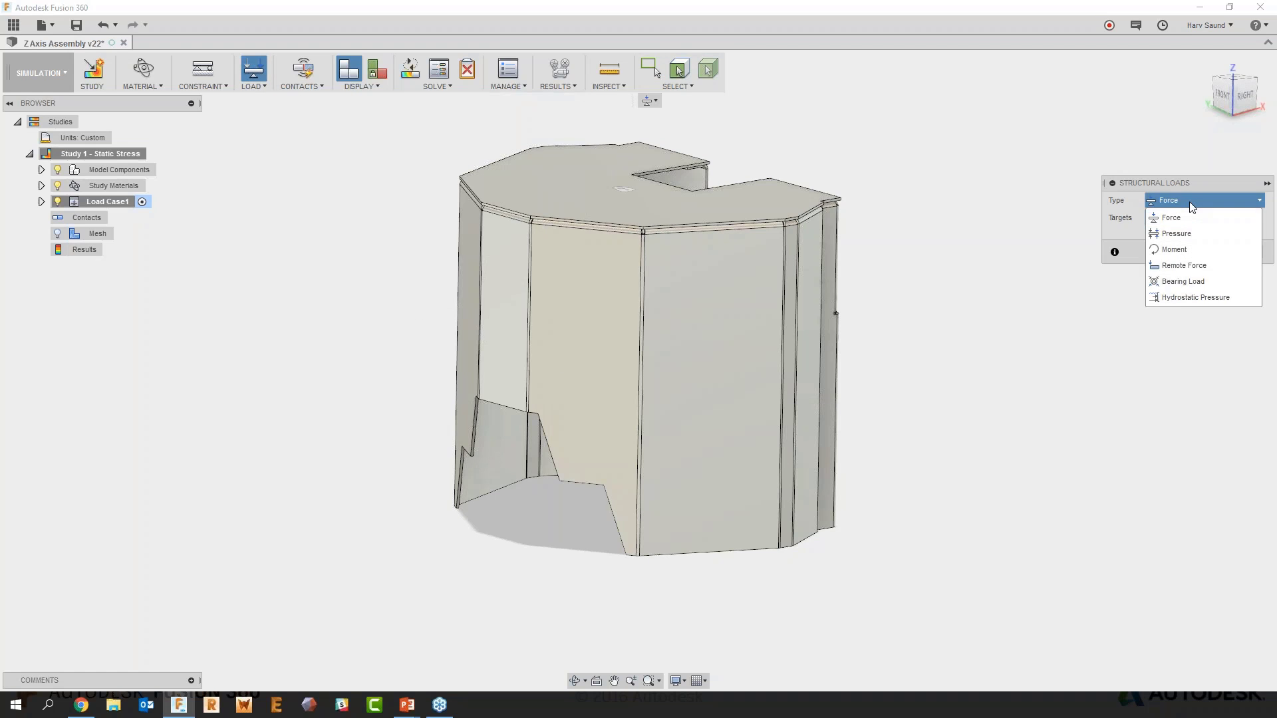
left_click(1190, 203)
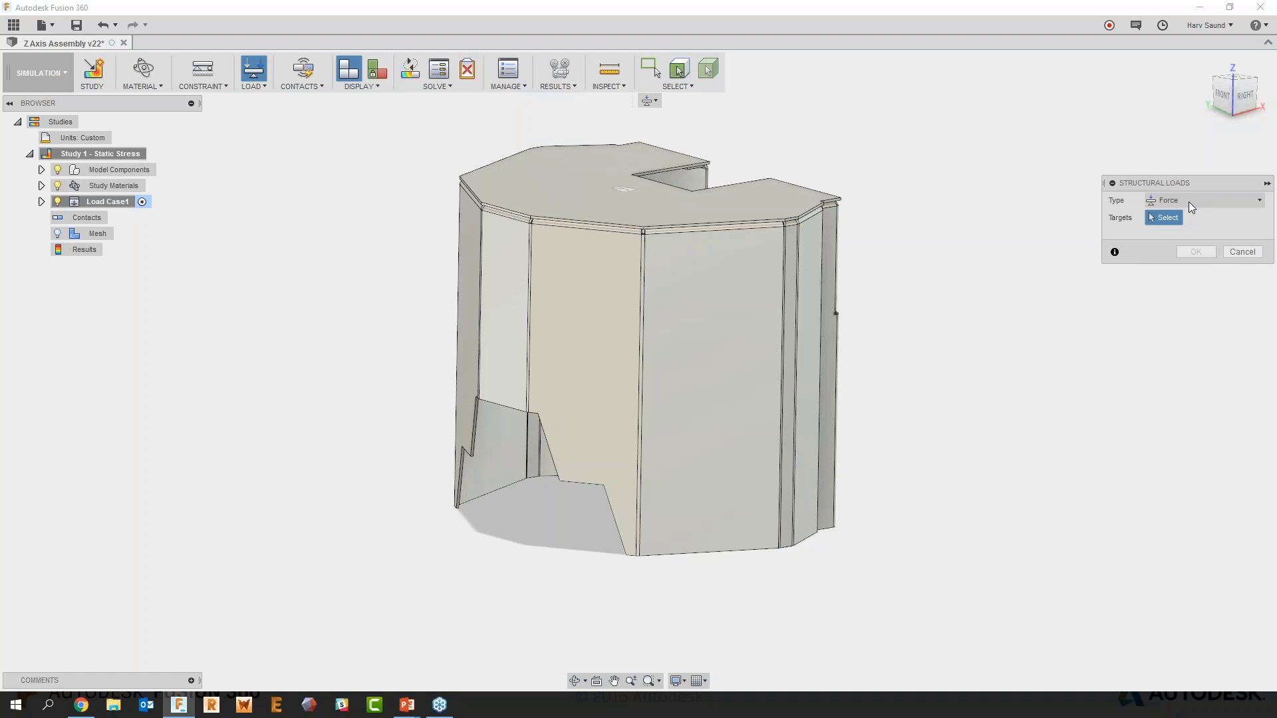
left_click(694, 369)
middle_click_drag(694, 368, 548, 385, "shift")
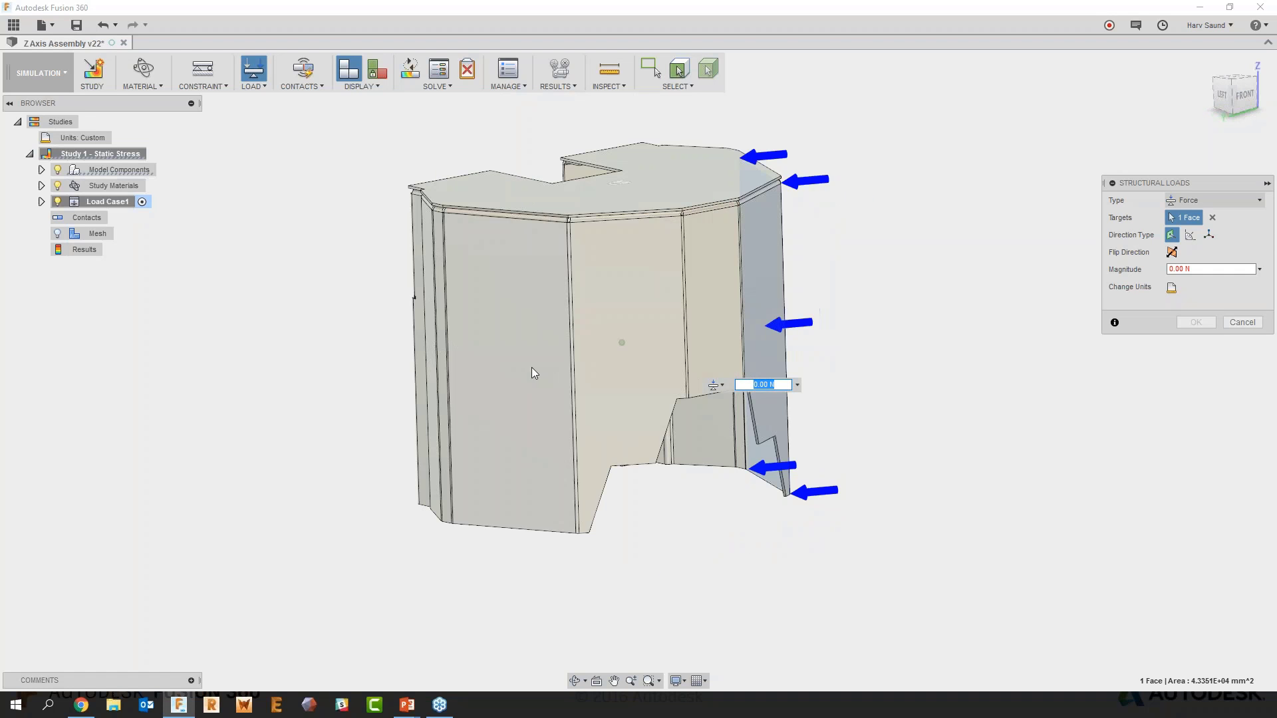
left_click(545, 375)
middle_click_drag(465, 381, 456, 384, "shift")
left_click_drag(1203, 288, 1124, 297)
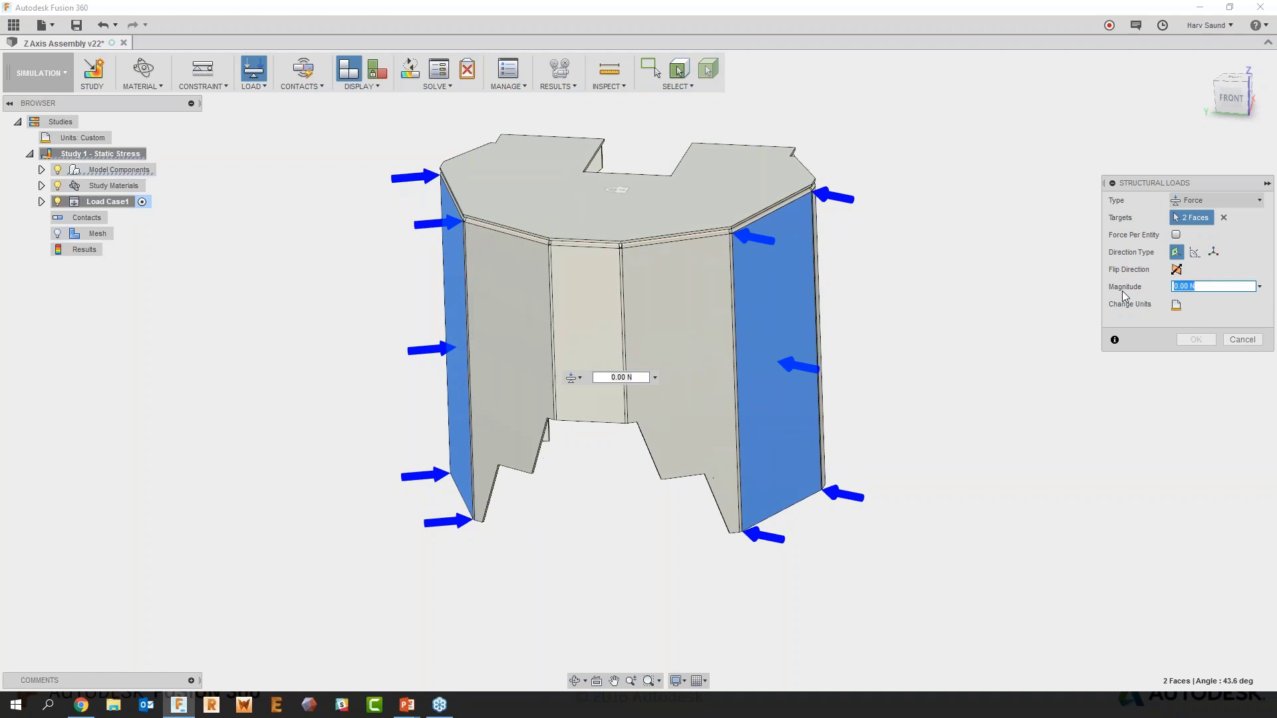
type("200")
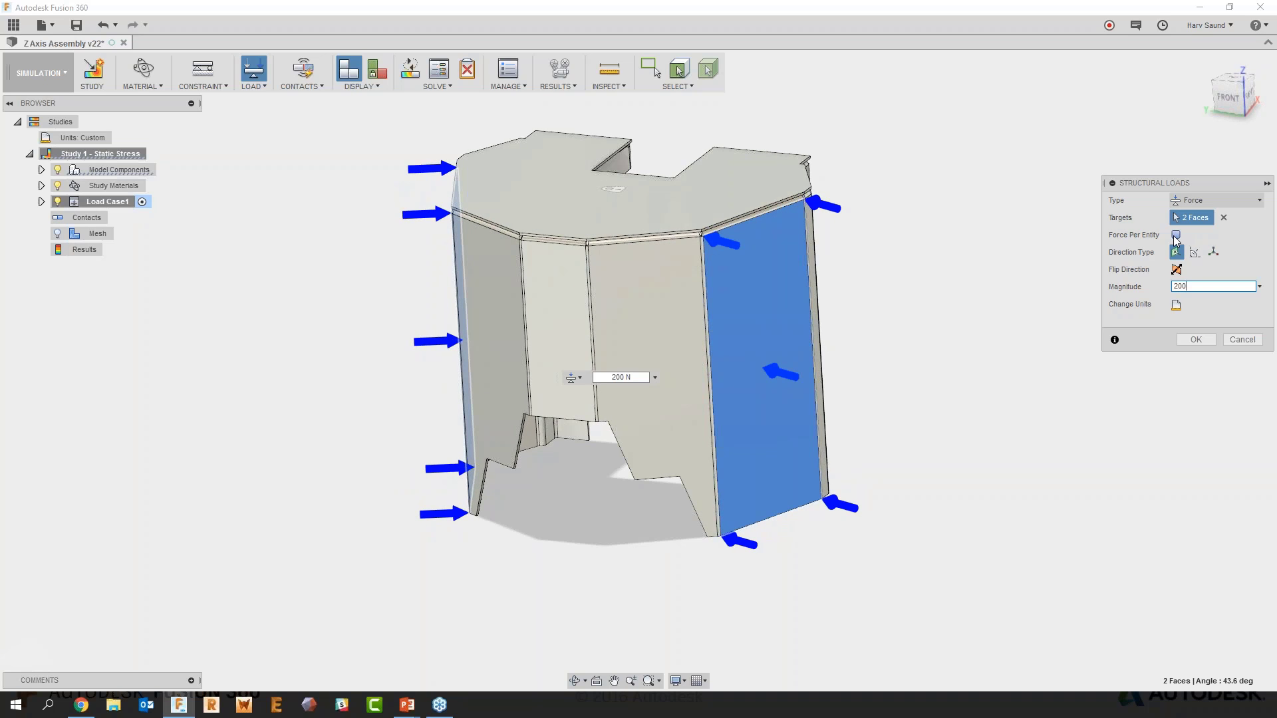
left_click(1196, 340)
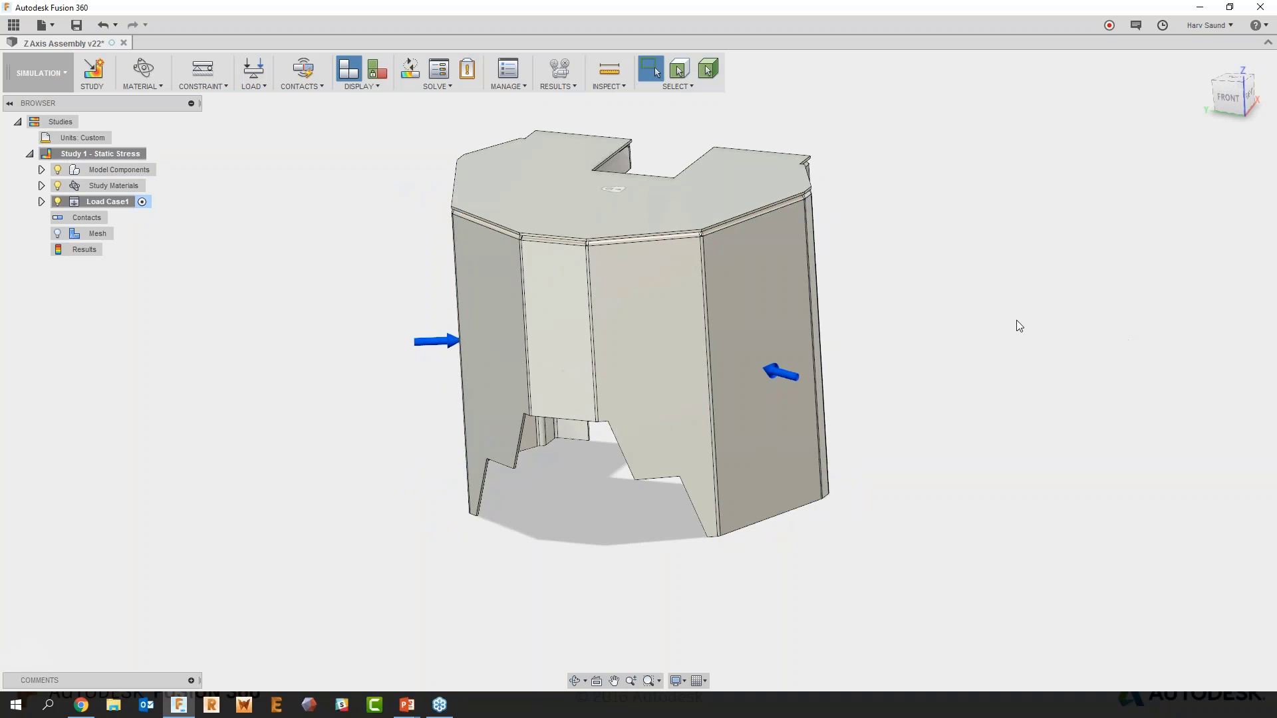
Run the automatic contacts command and pre-check the static stress study's setup
left_click(304, 72)
left_click(1125, 249)
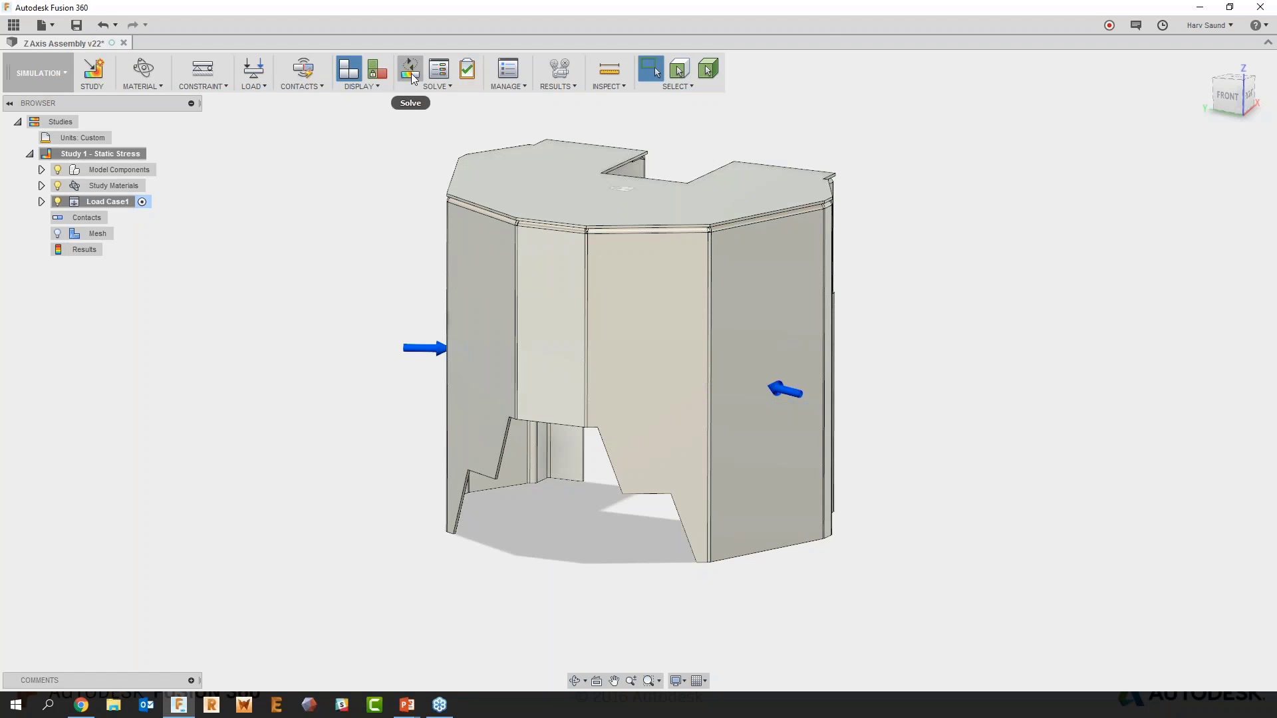
left_click(468, 68)
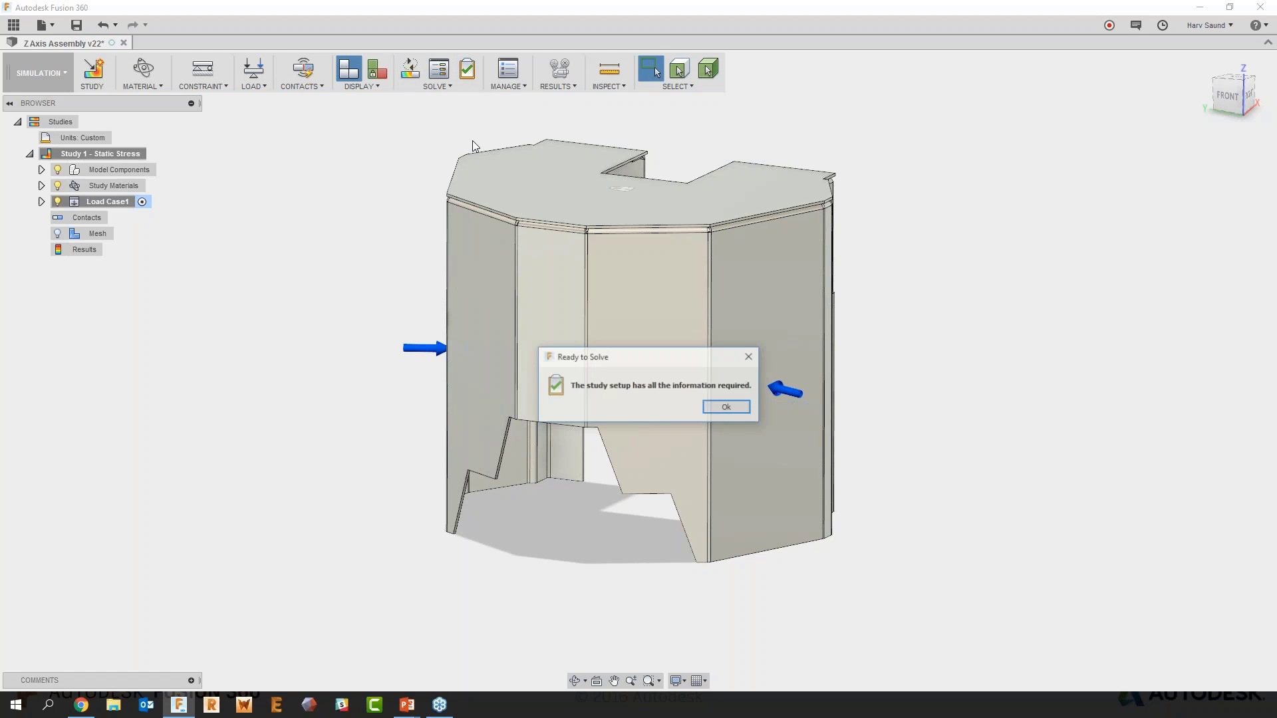
left_click(743, 410)
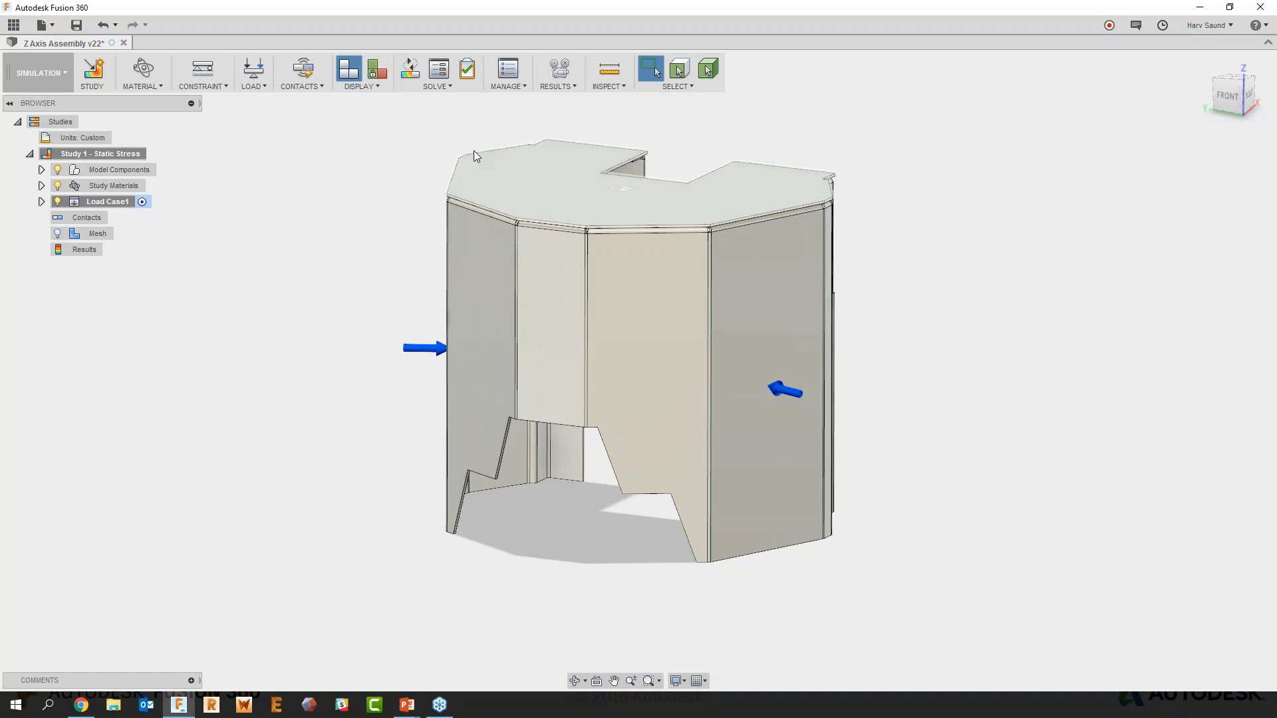
Solve Study 1 - Static Stress locally and expand its progress details in the job status
left_click(409, 69)
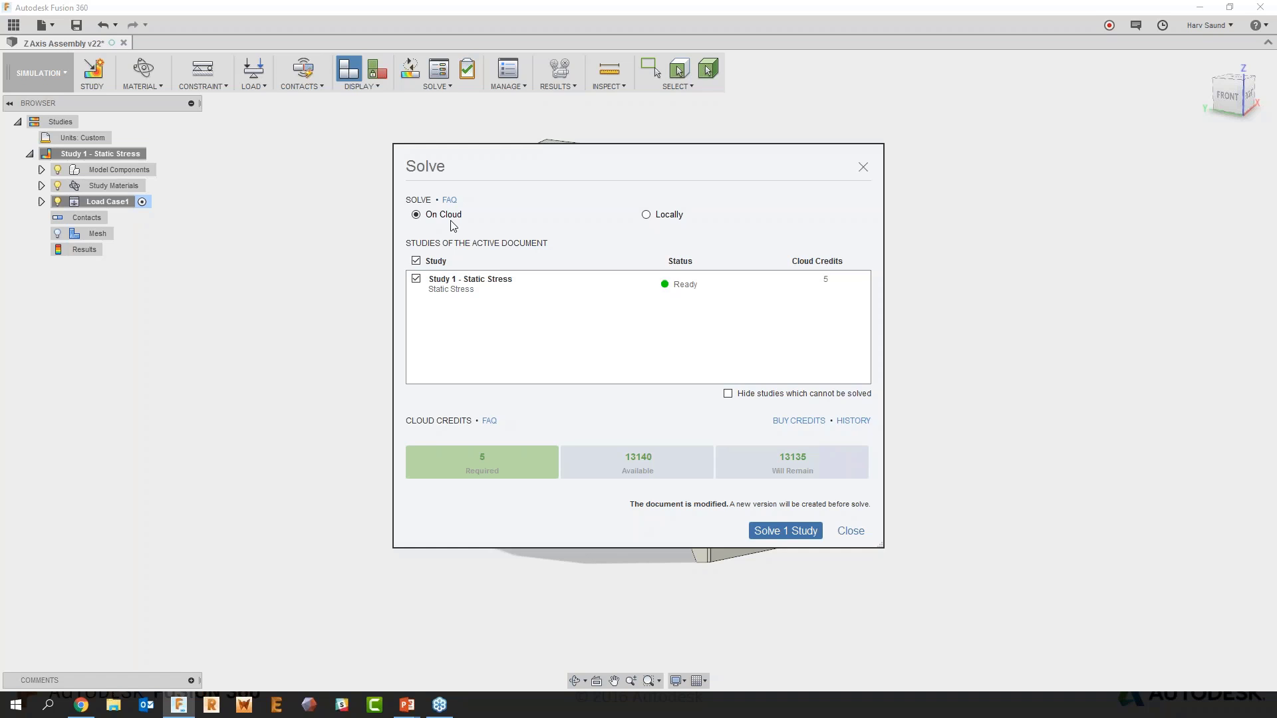
left_click(650, 219)
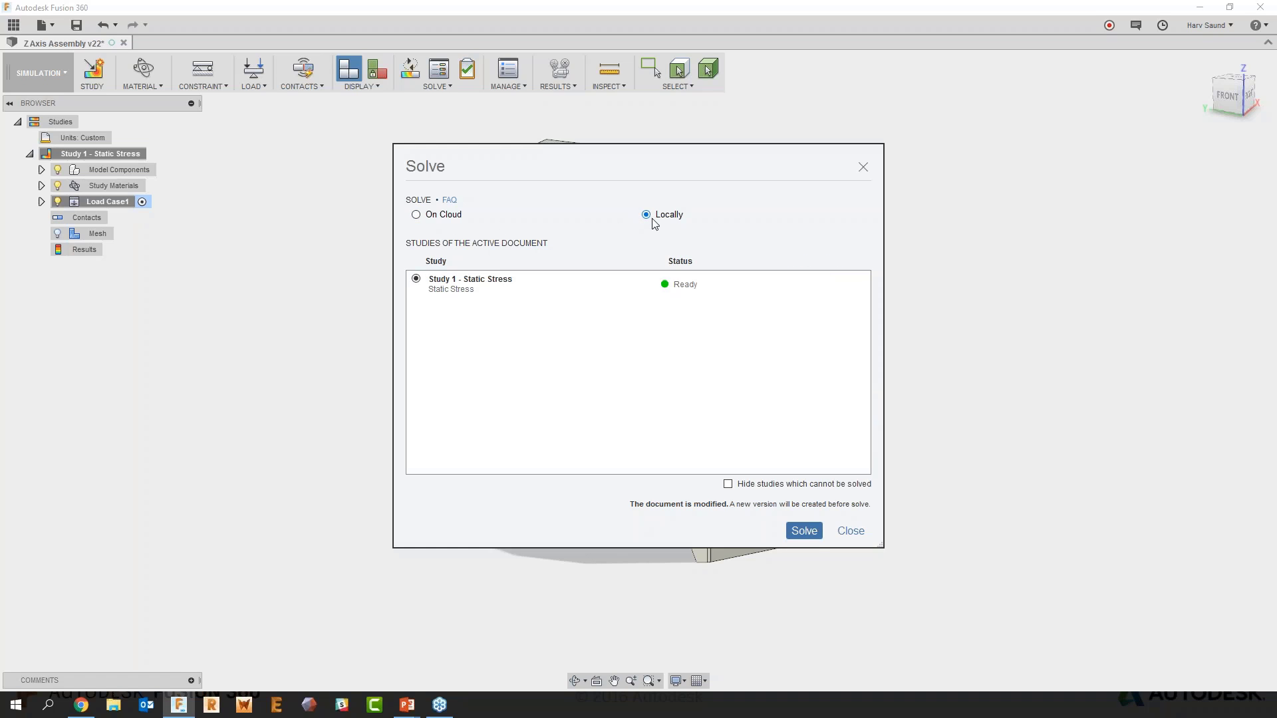
left_click(808, 532)
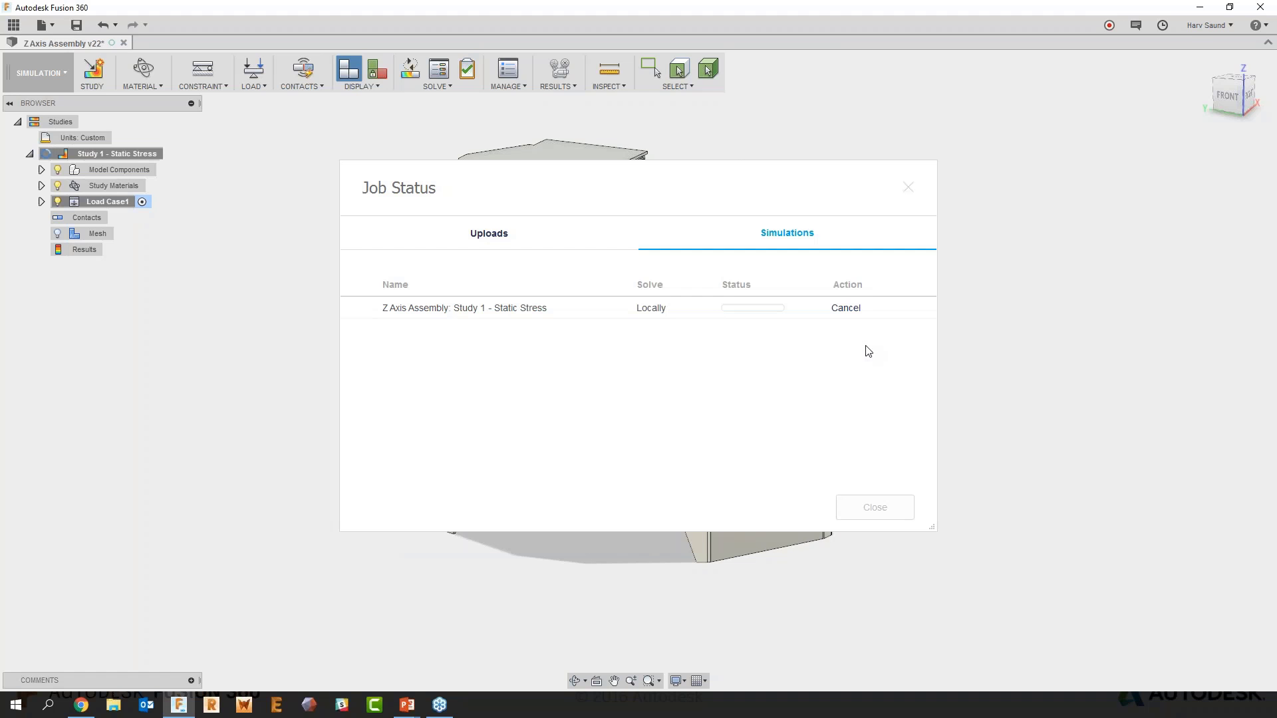
left_click(368, 310)
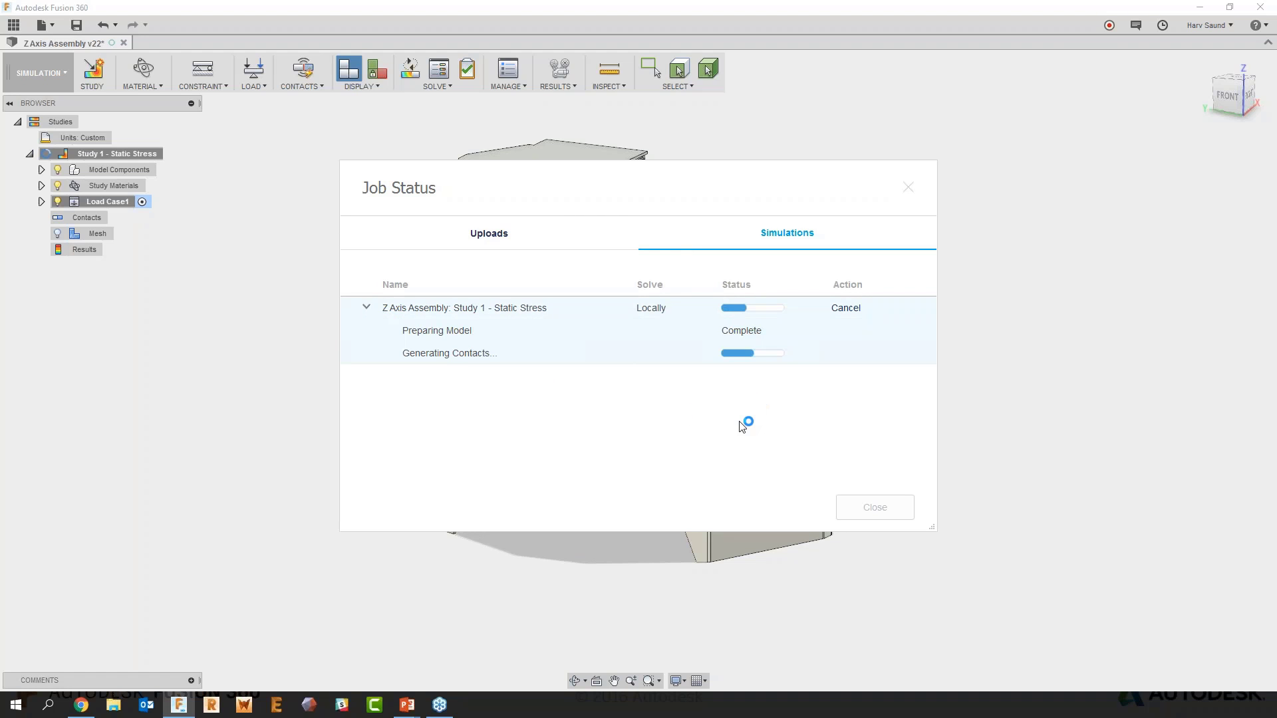
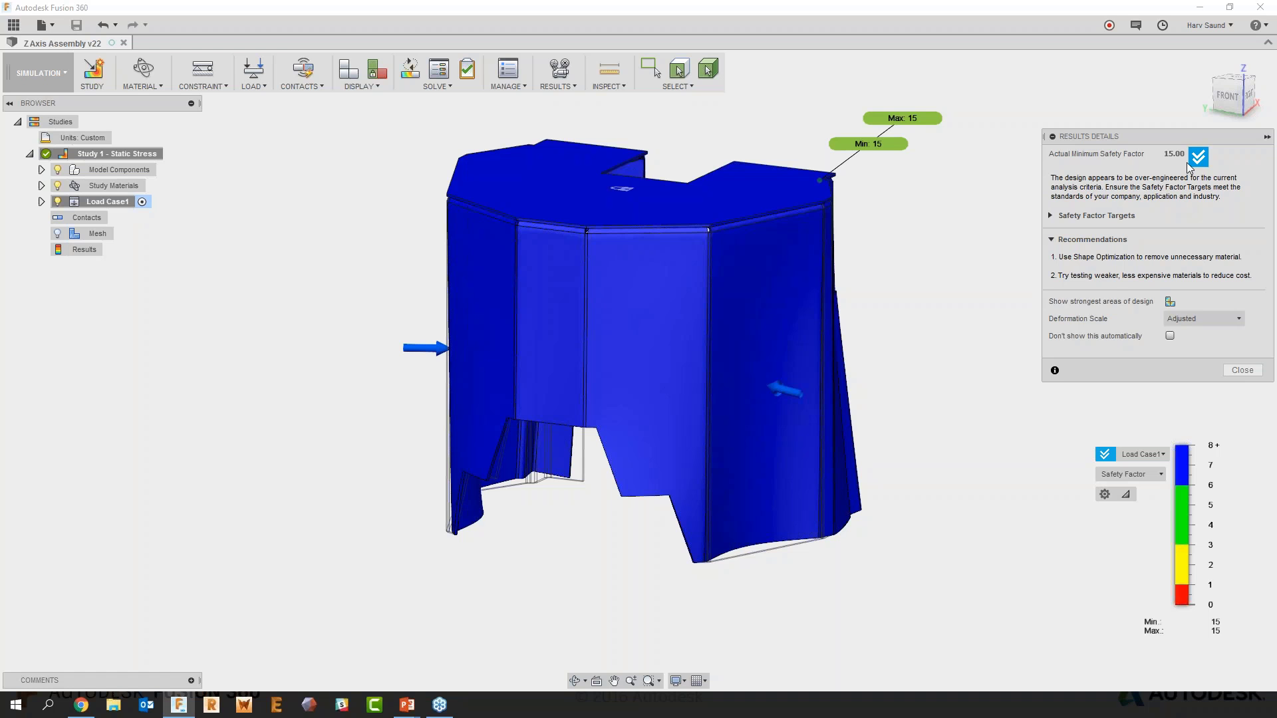
Display the Von Mises stress results on the covers, followed by the total displacement results
middle_click_drag(948, 439, 1171, 306, "shift")
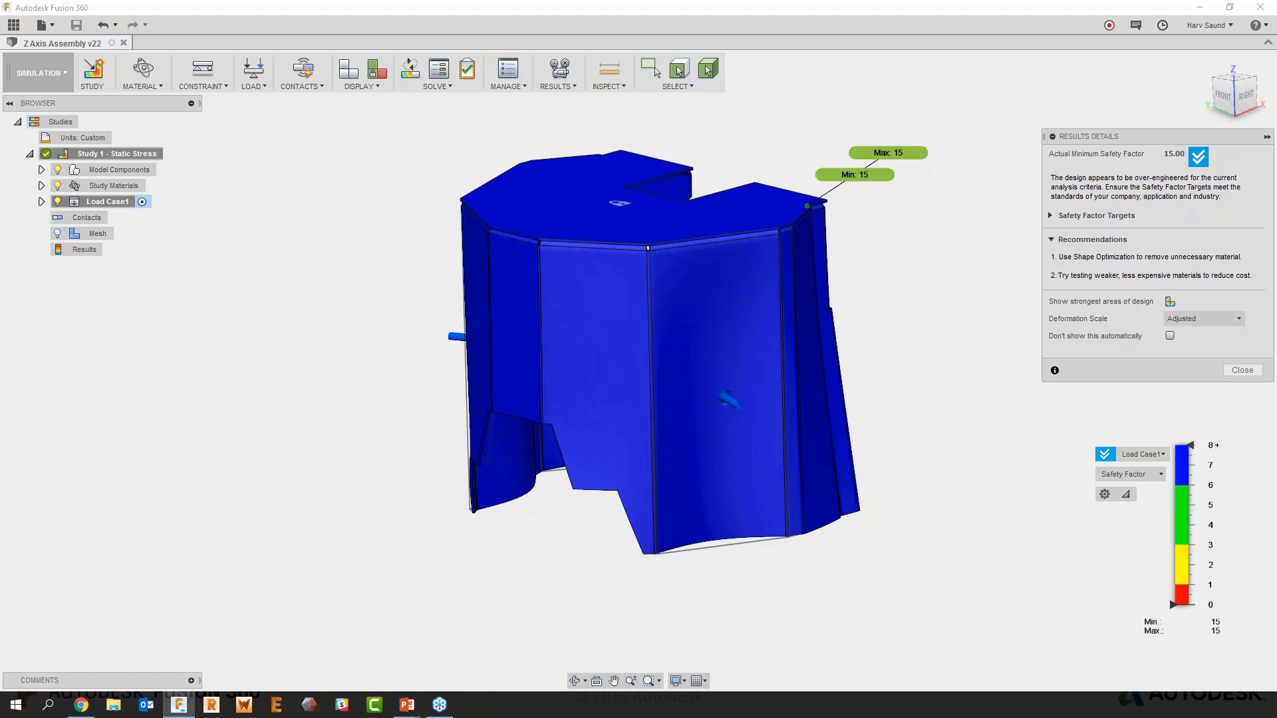
left_click(1134, 475)
left_click(1145, 506)
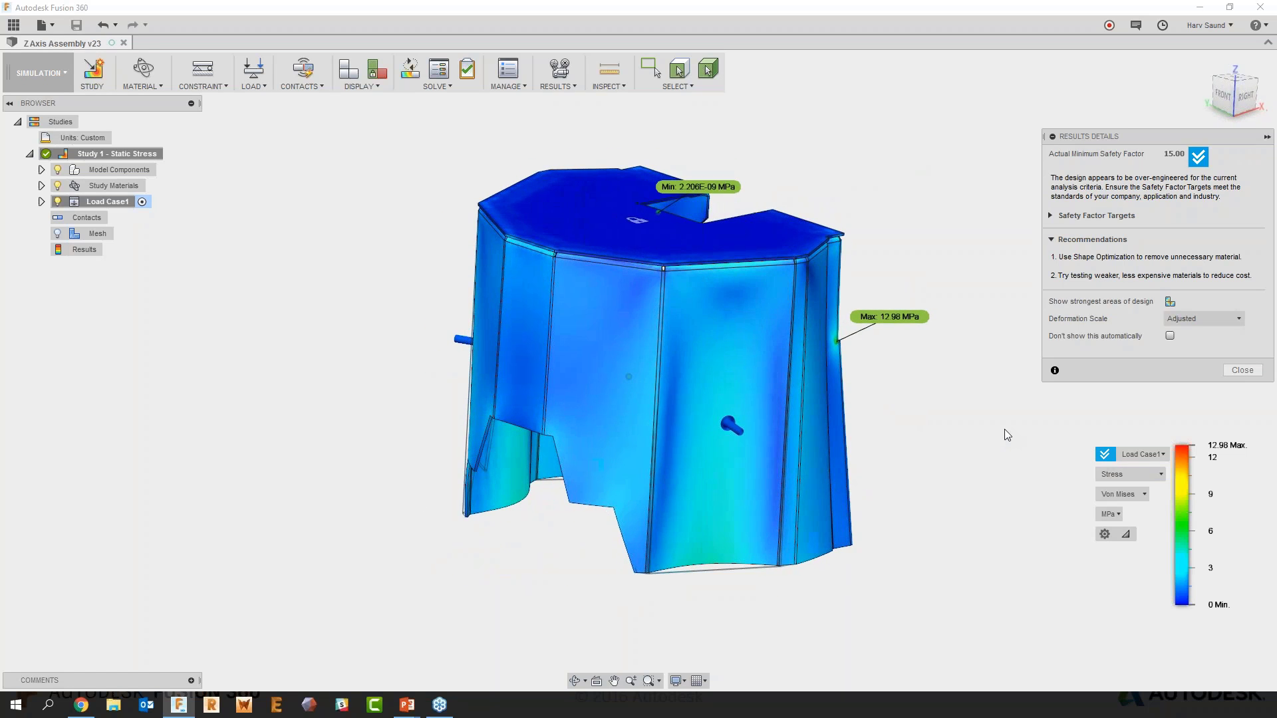
left_click(1131, 474)
left_click(1139, 526)
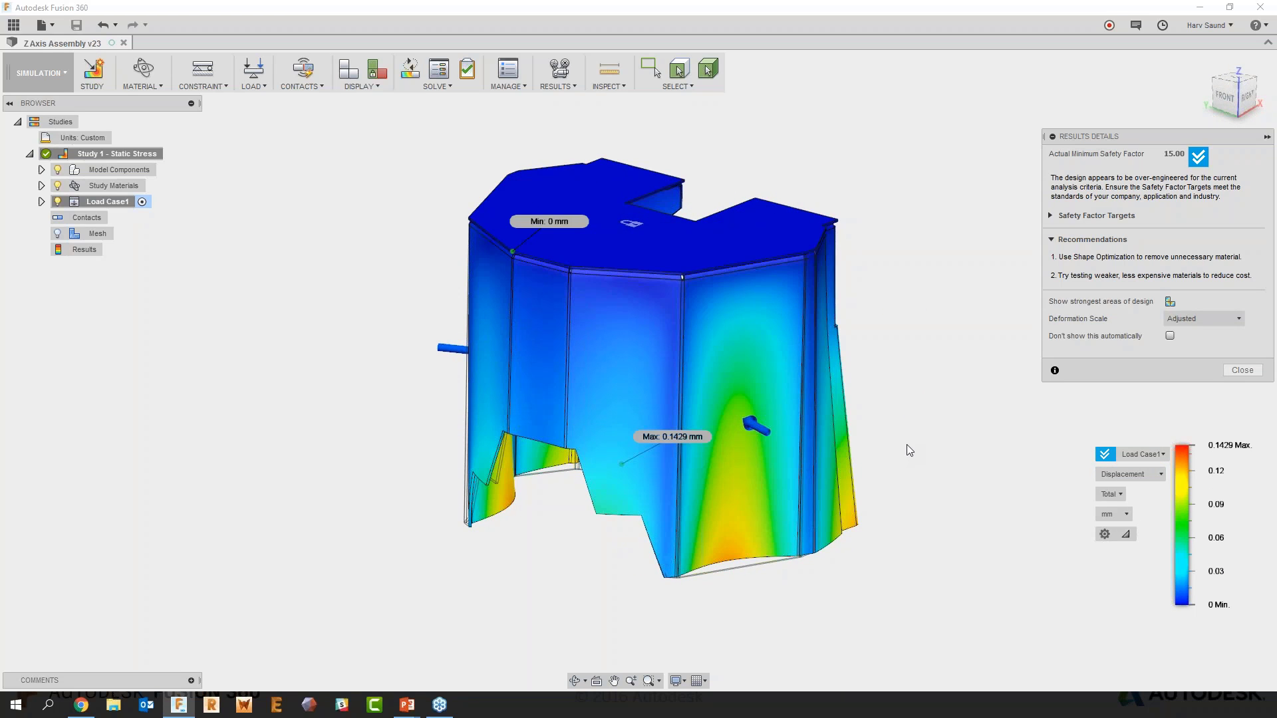
Animate the displacement results of the covers and stop the playback
left_click(555, 86)
left_click(582, 118)
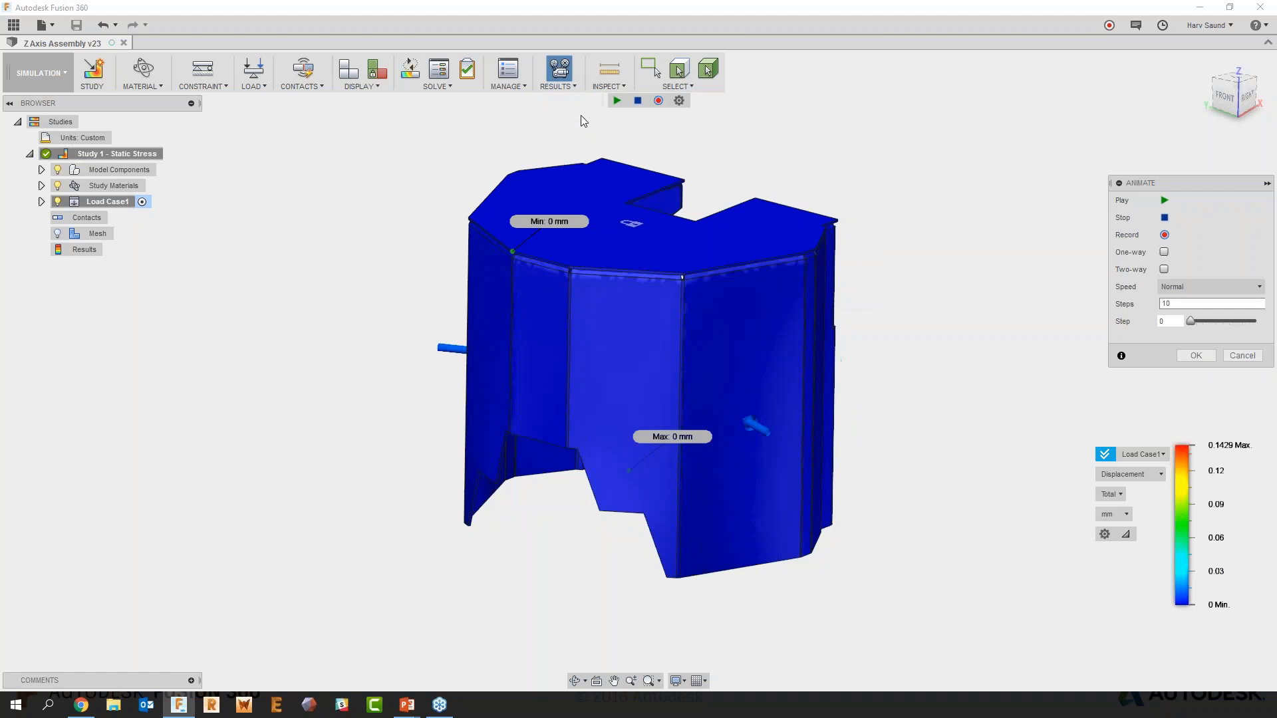
left_click(617, 101)
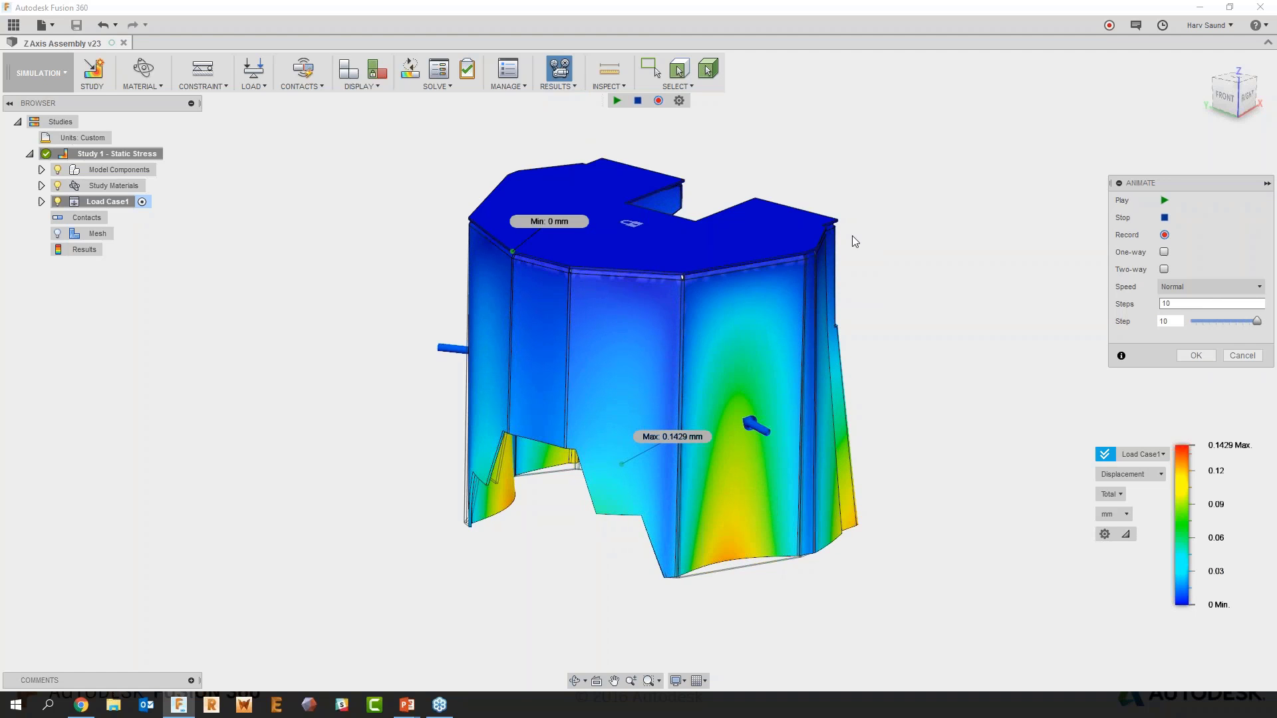
left_click(638, 101)
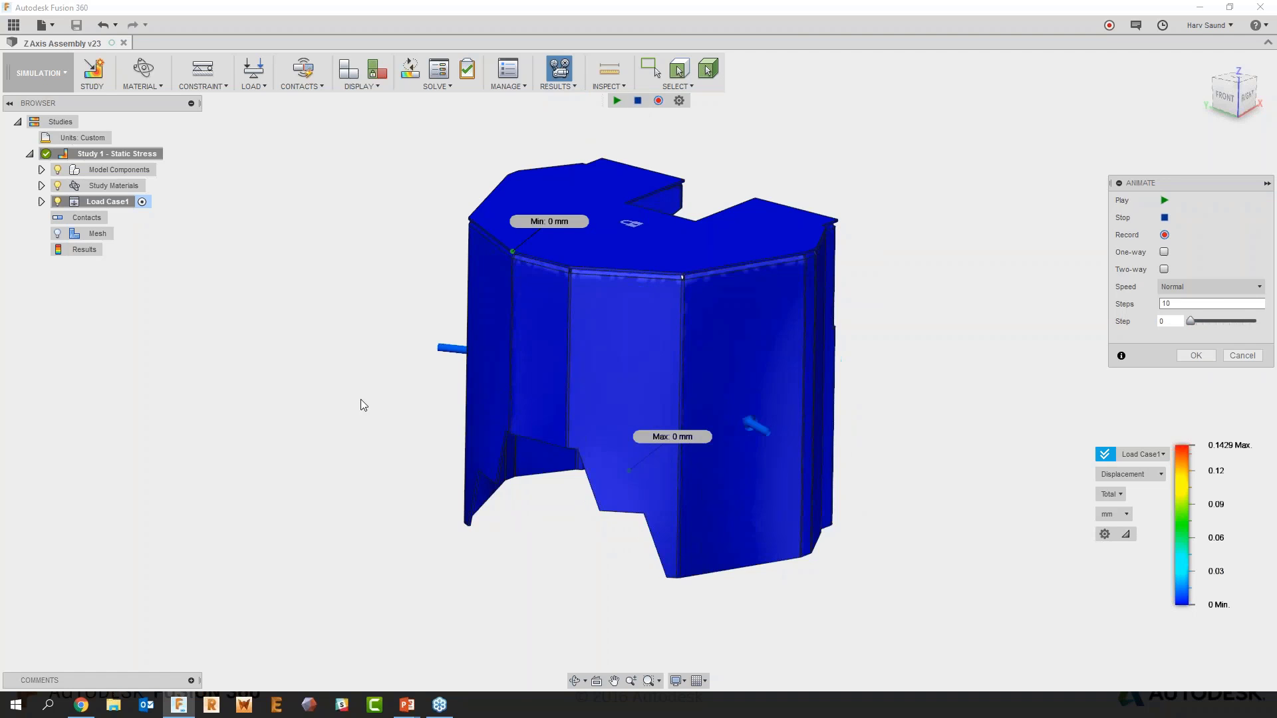
Check the assembly's comments area, collapse it, and replay the displacement animation
left_click(191, 681)
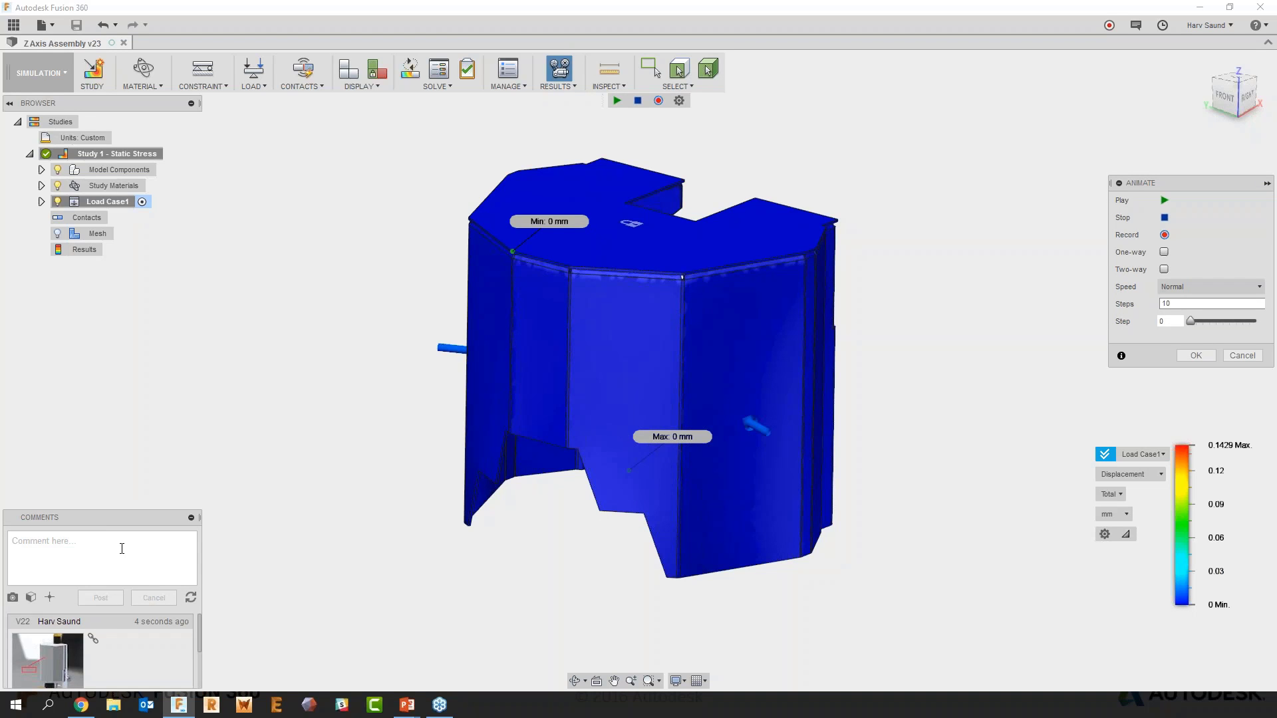
left_click(191, 518)
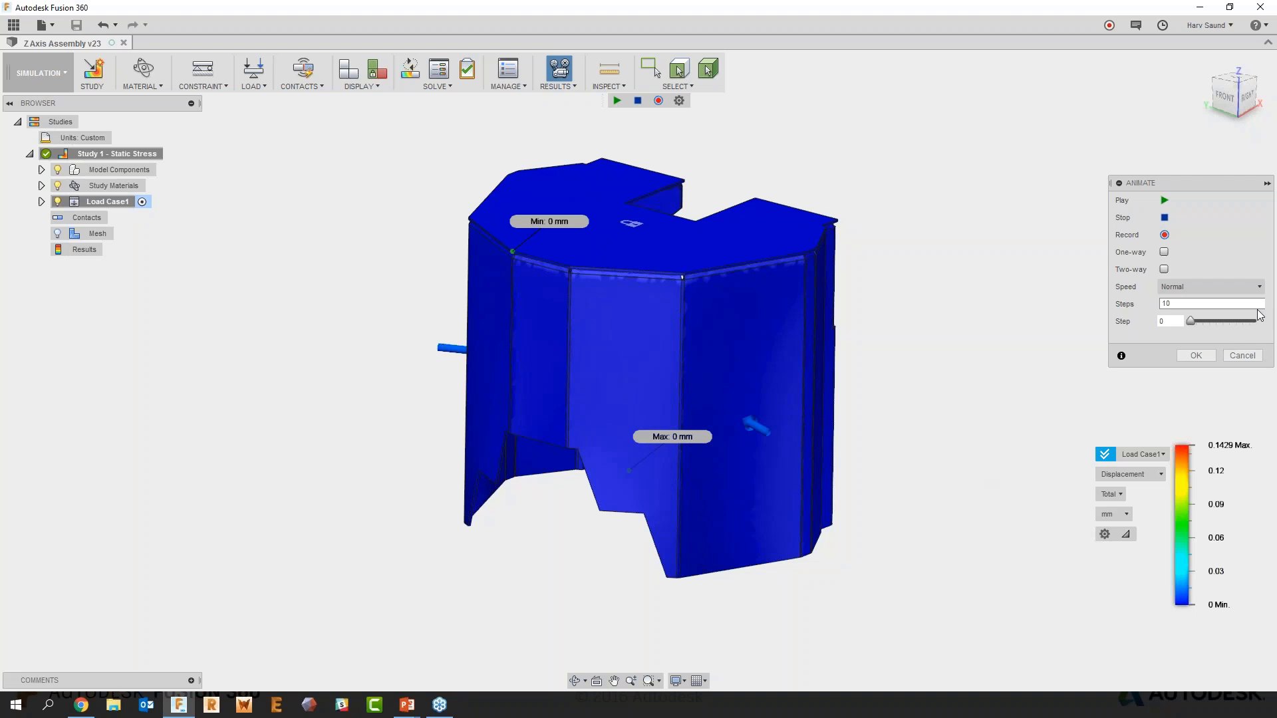
left_click(1164, 200)
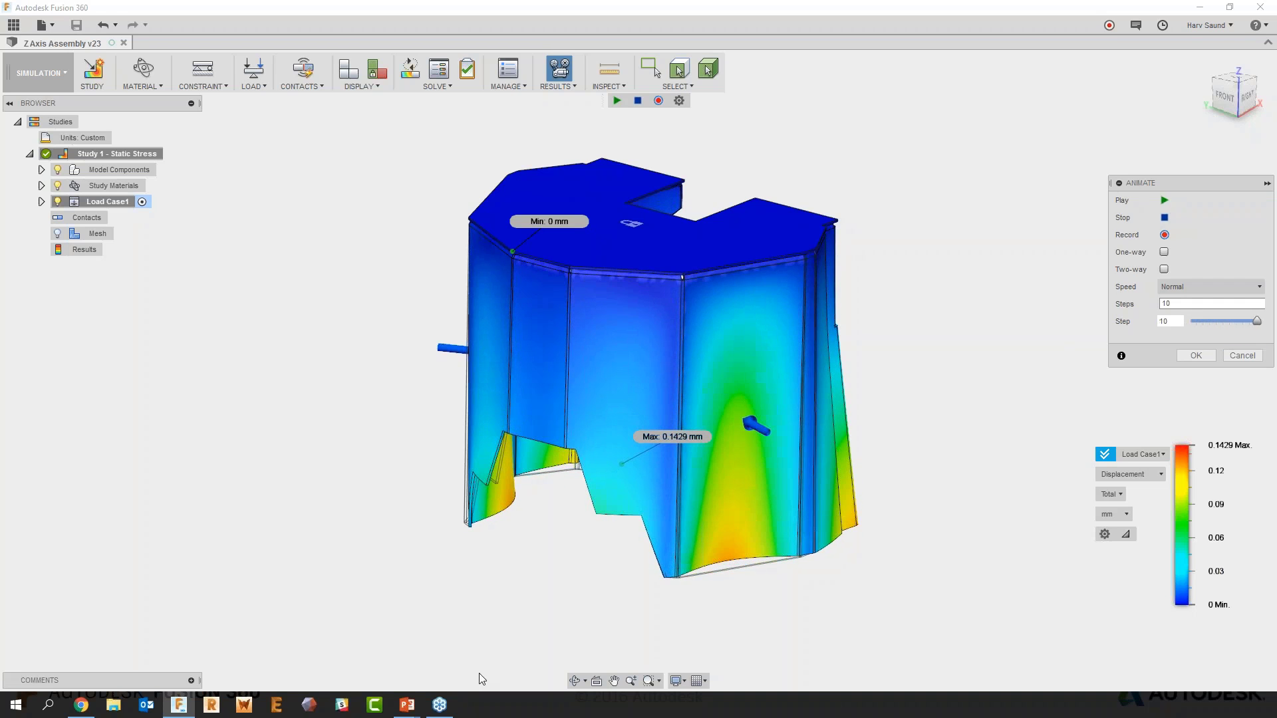
mouse_move(418, 705)
left_click(429, 672)
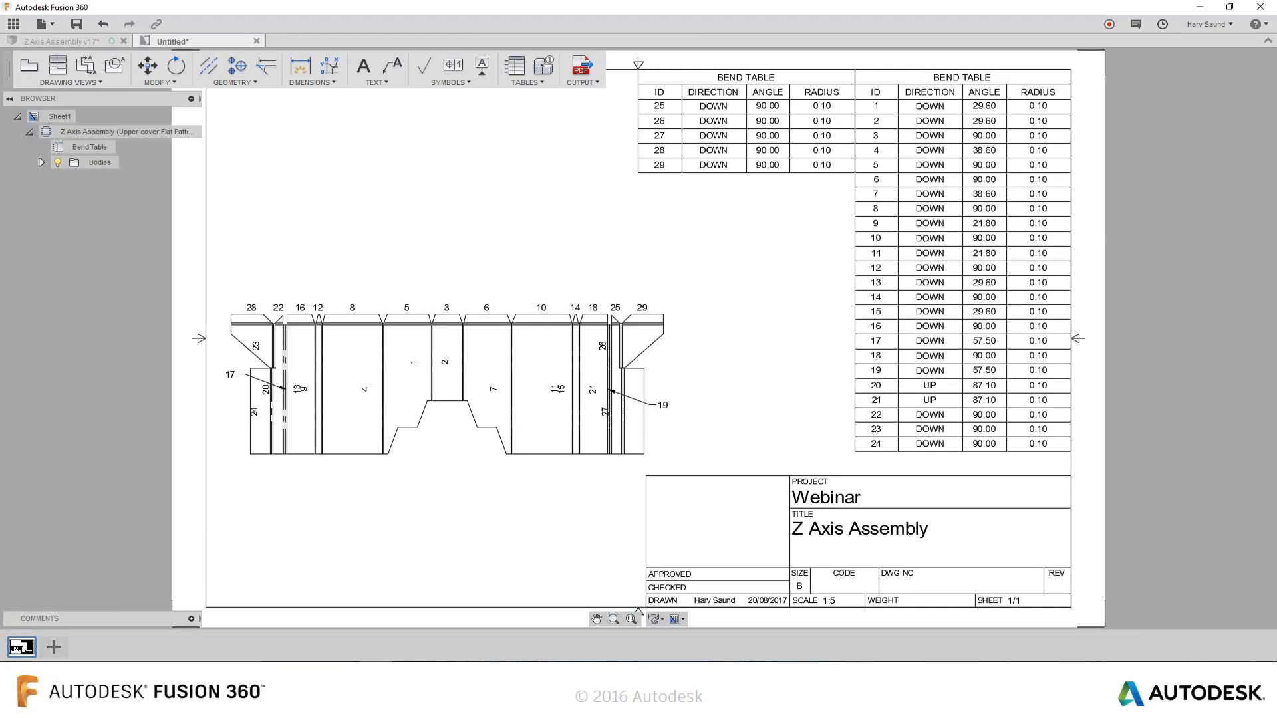
key("super+Tab")
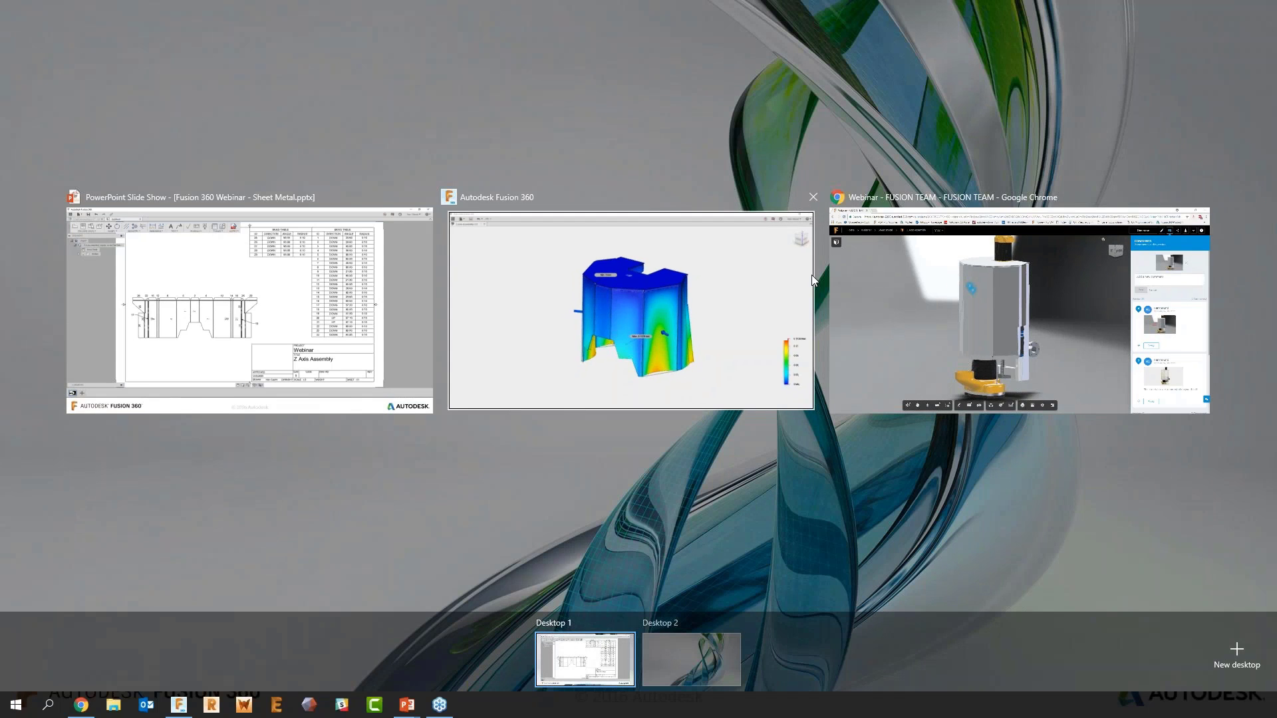
left_click(665, 266)
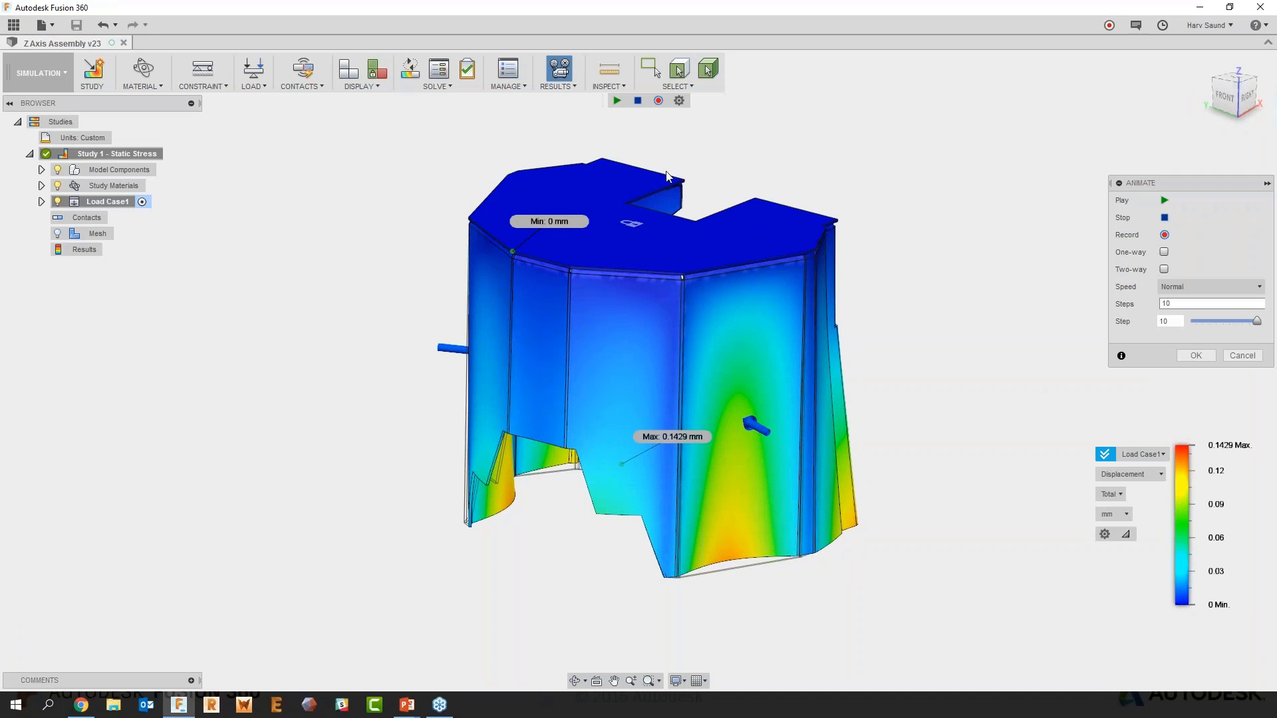
Close the displacement animation settings and switch from Simulation to the Sheet Metal workspace
left_click(1242, 355)
left_click(40, 73)
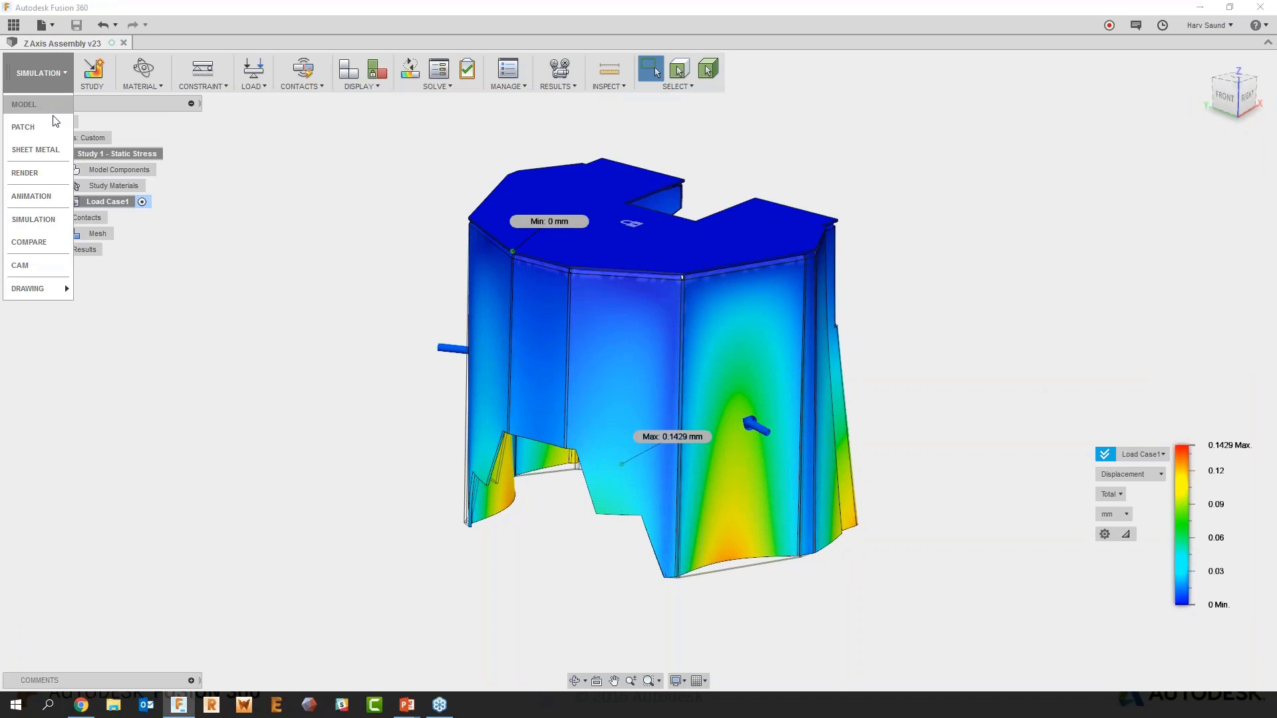
left_click(54, 150)
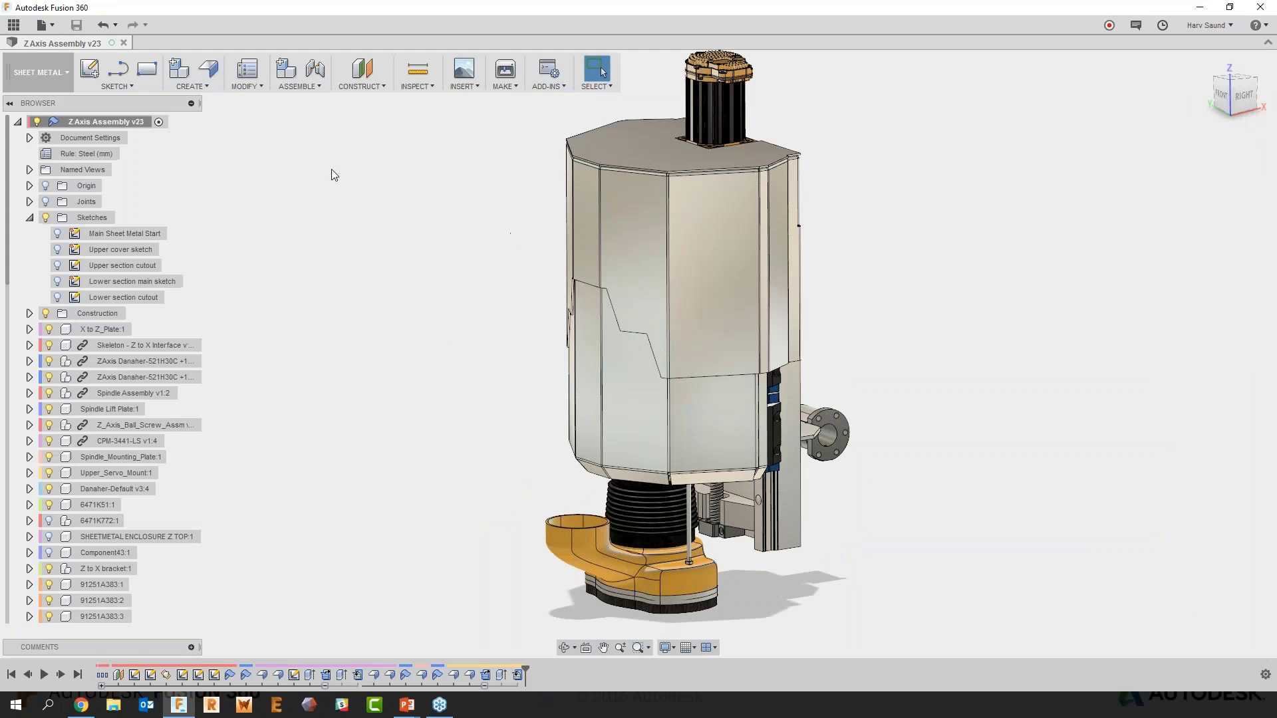
Start a new drawing from the design, referencing only the Upper cover component under Sheet Metal Covers instead of the full assembly
left_click(48, 26)
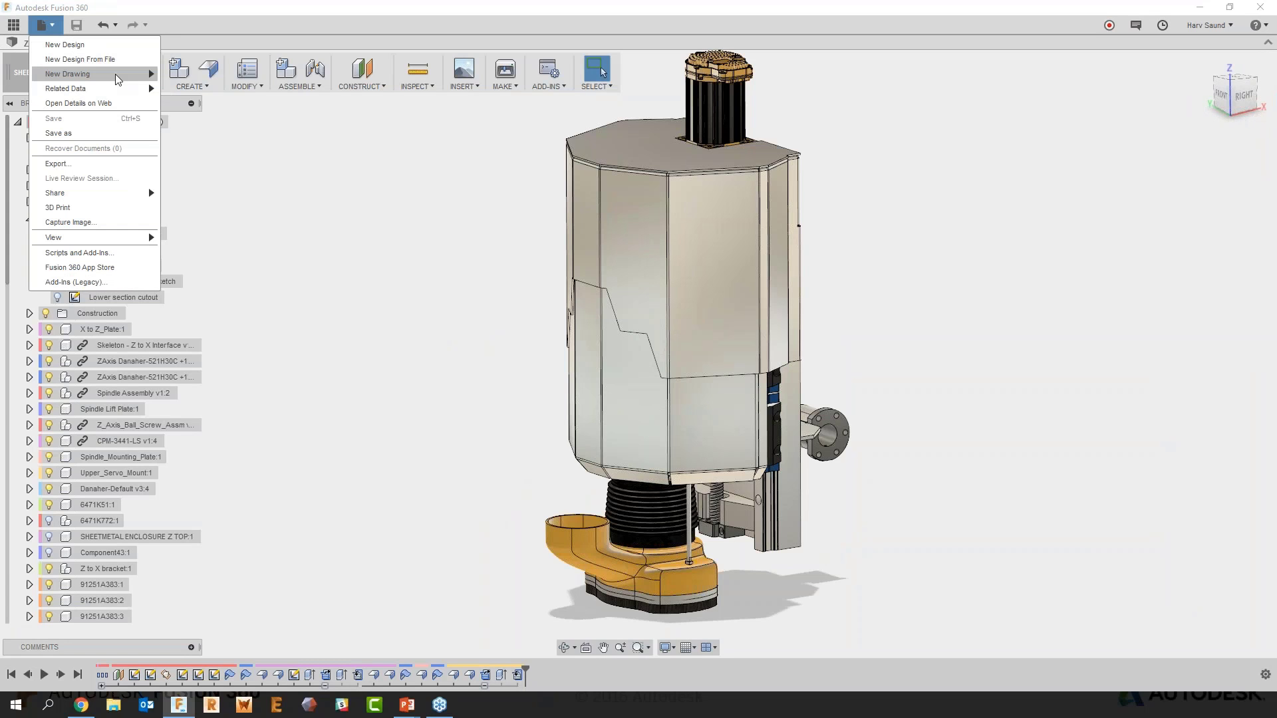
mouse_move(118, 79)
left_click(193, 75)
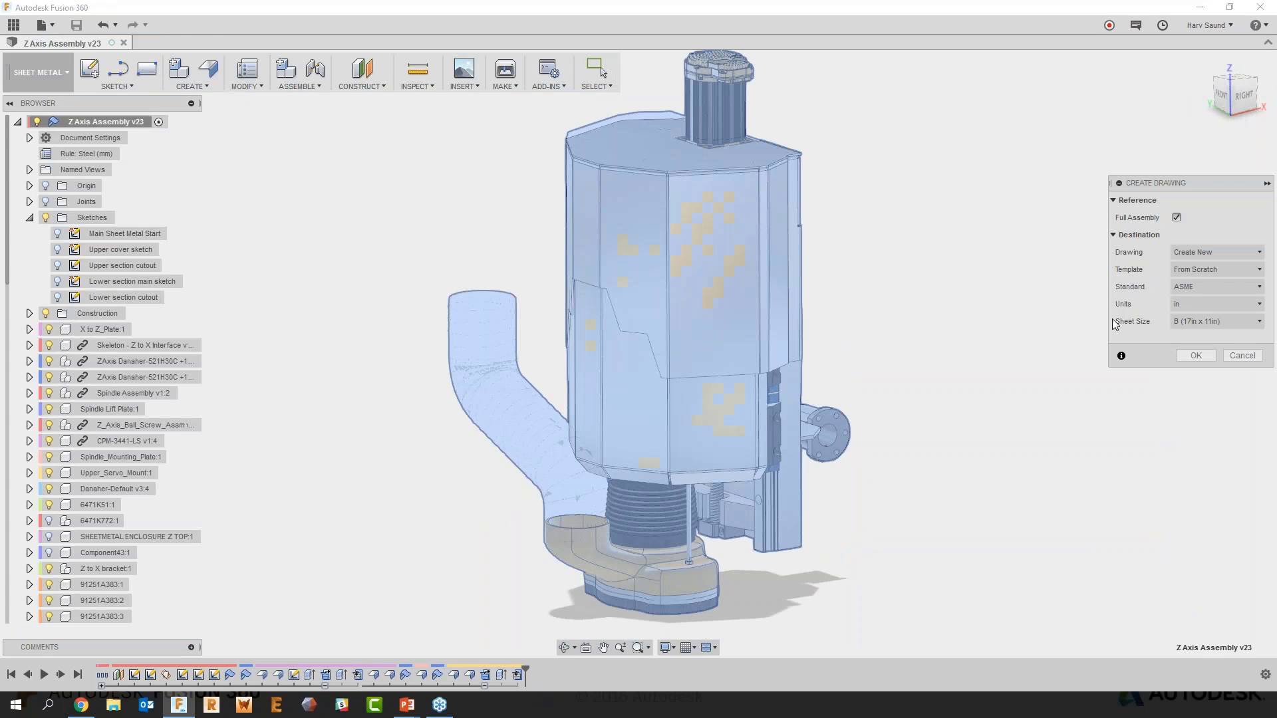
left_click(1178, 219)
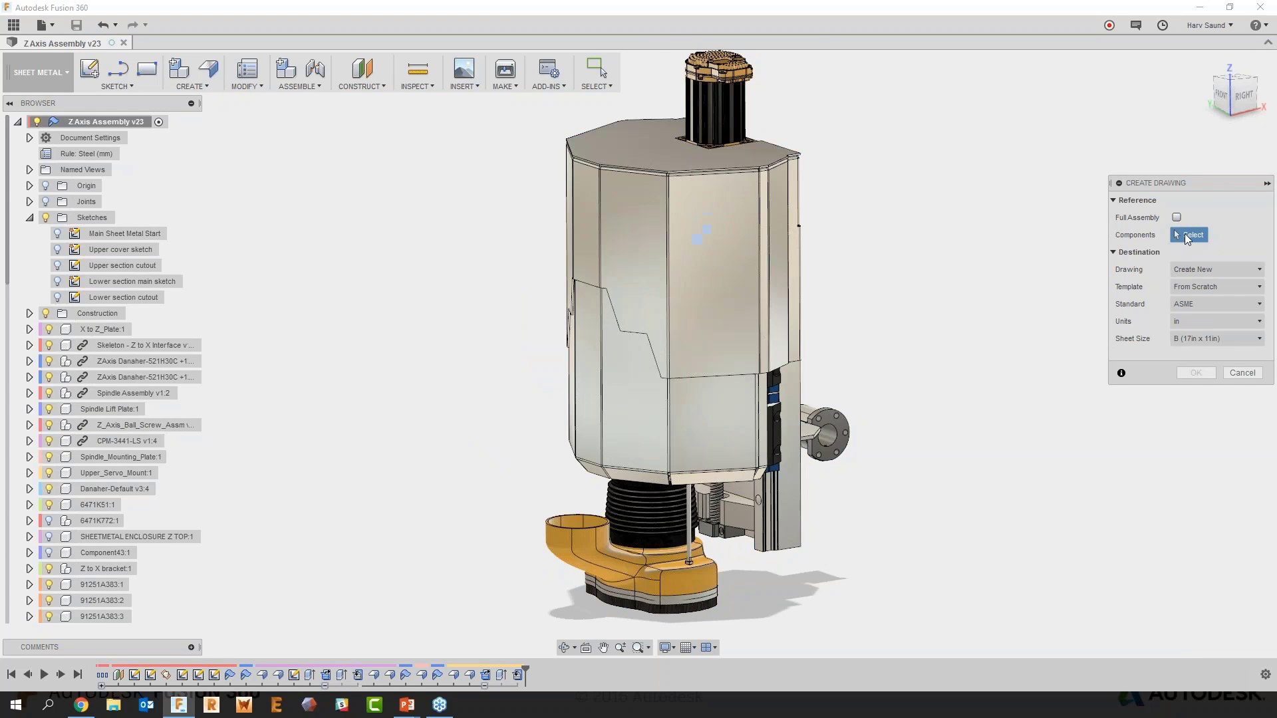
scroll(141, 532, "down", 7)
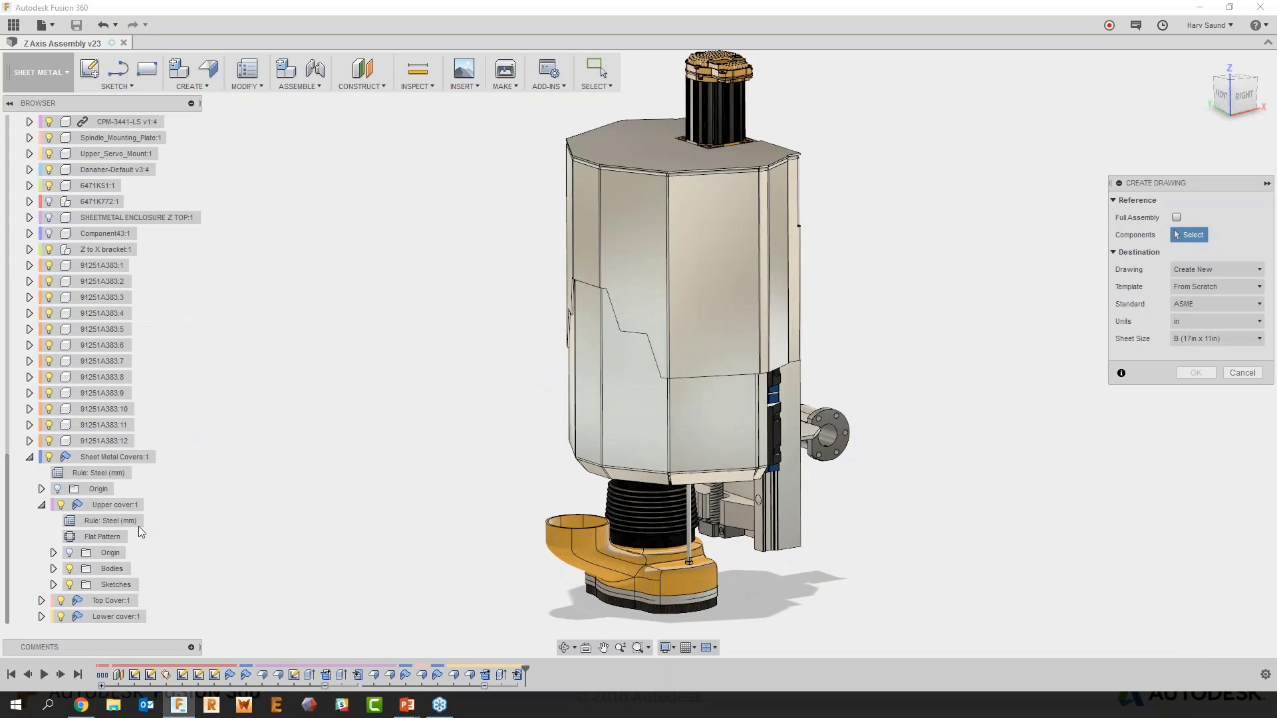
left_click(113, 457)
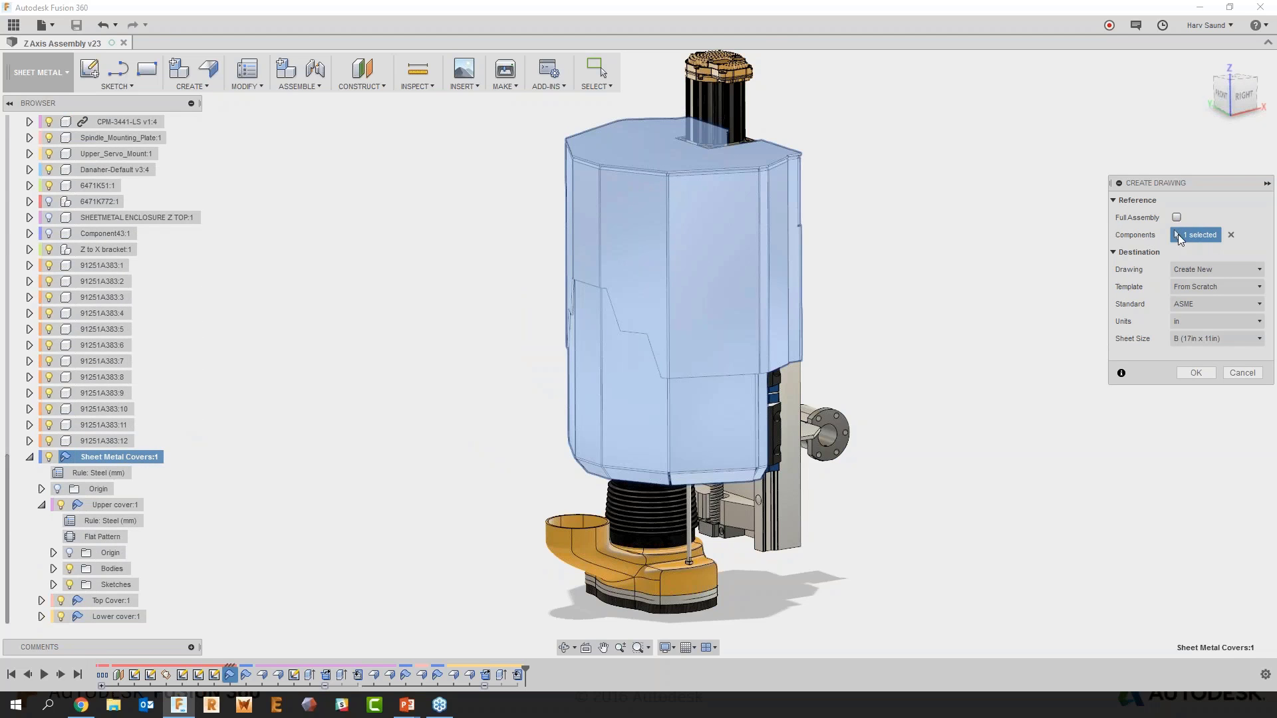
left_click(133, 505)
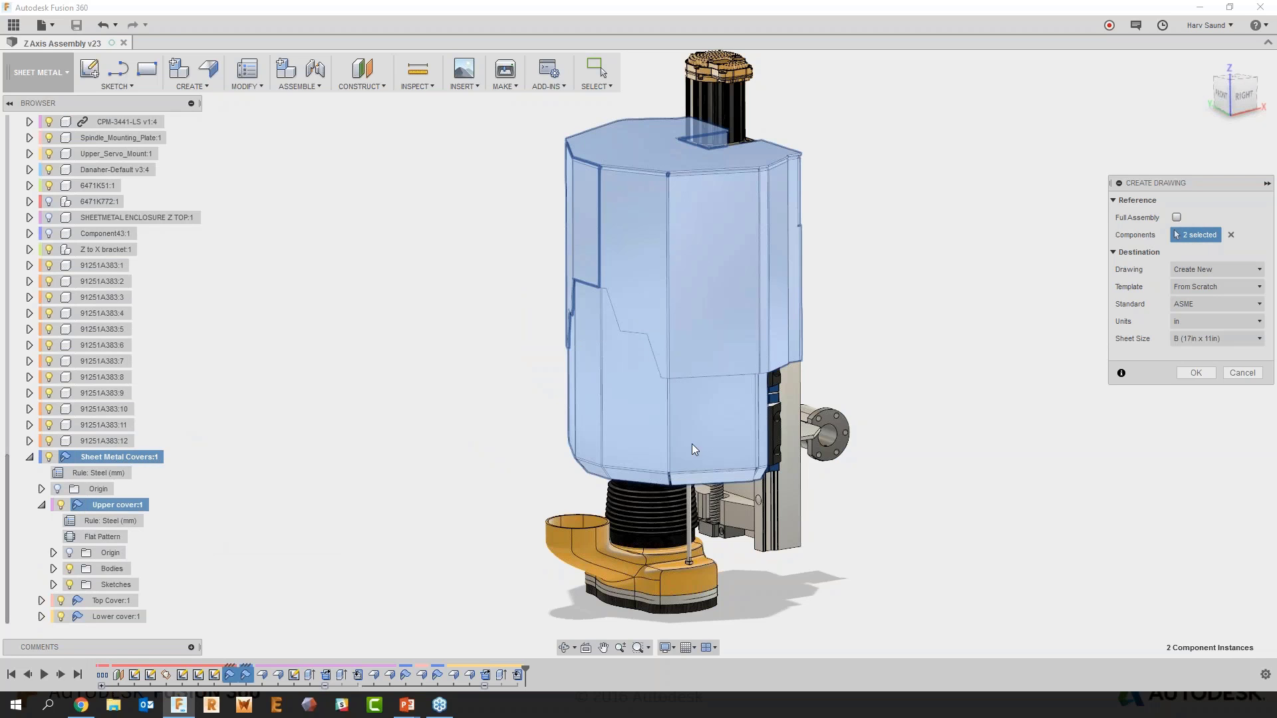
left_click(1232, 235)
left_click(117, 505)
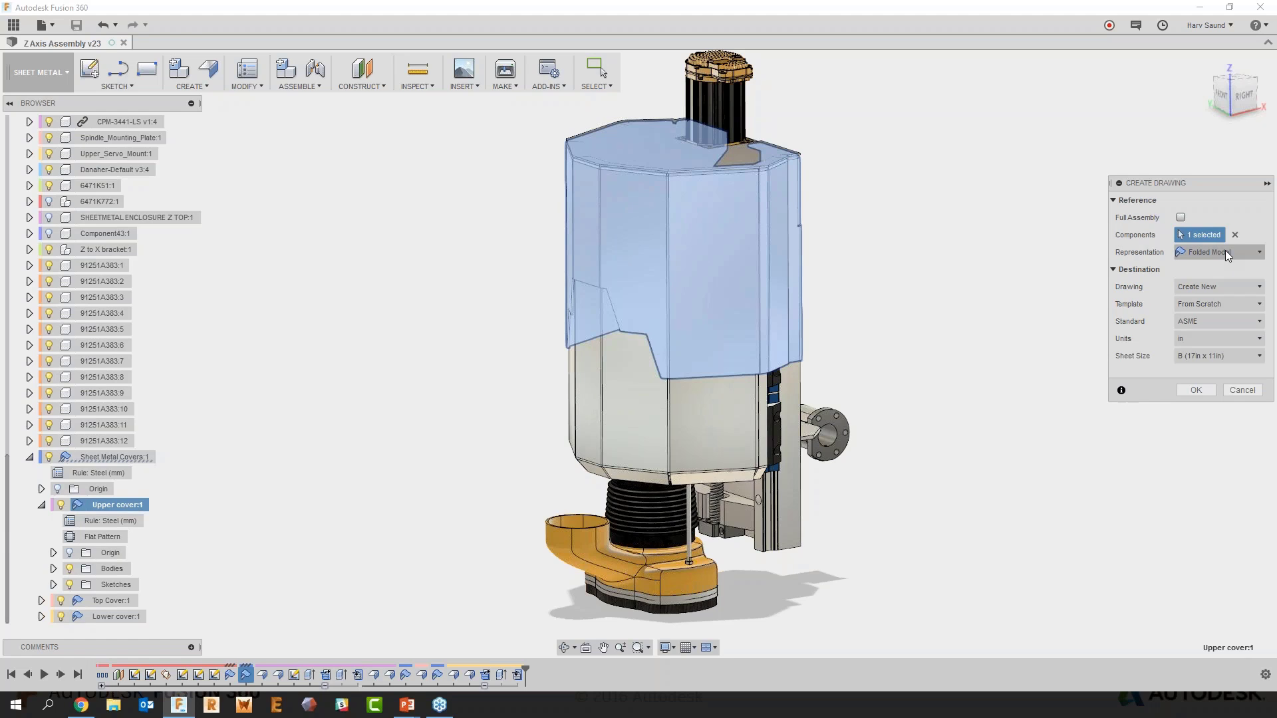
Set the representation to Flat Pattern and create the new drawing from scratch with ASME standard, inch units and a B (17in x 11in) sheet
left_click(1226, 253)
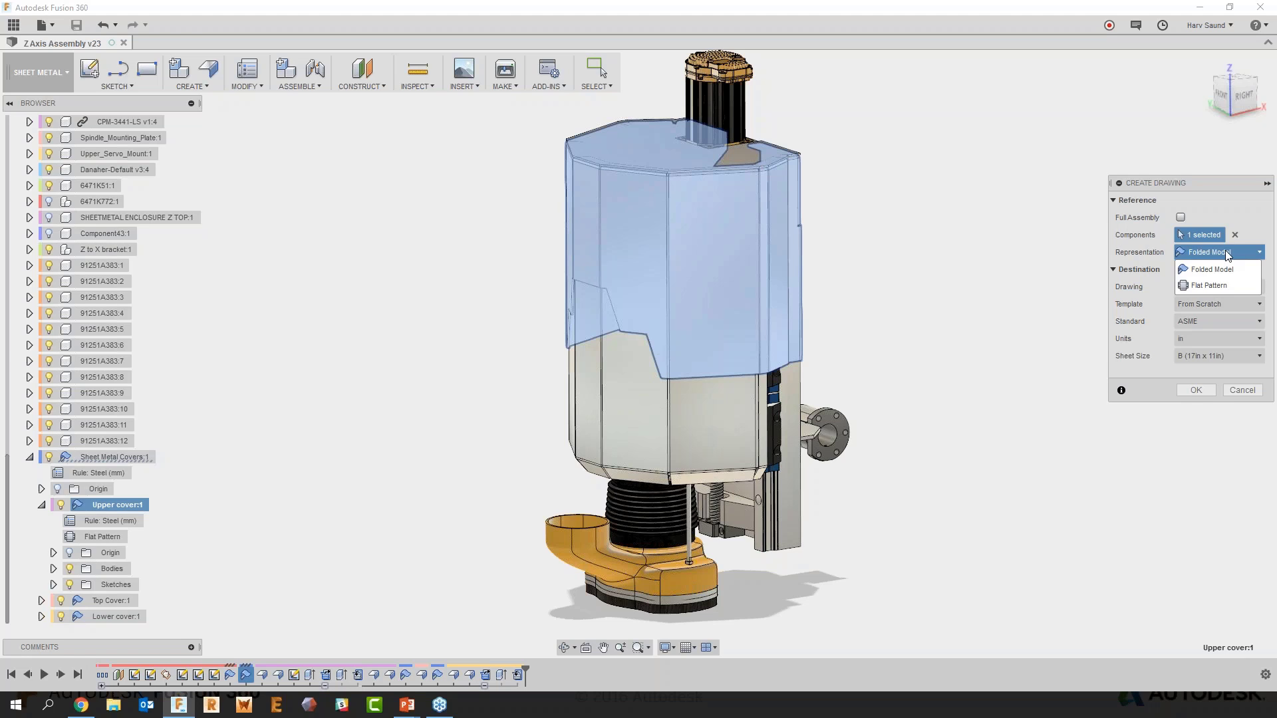
left_click(1223, 284)
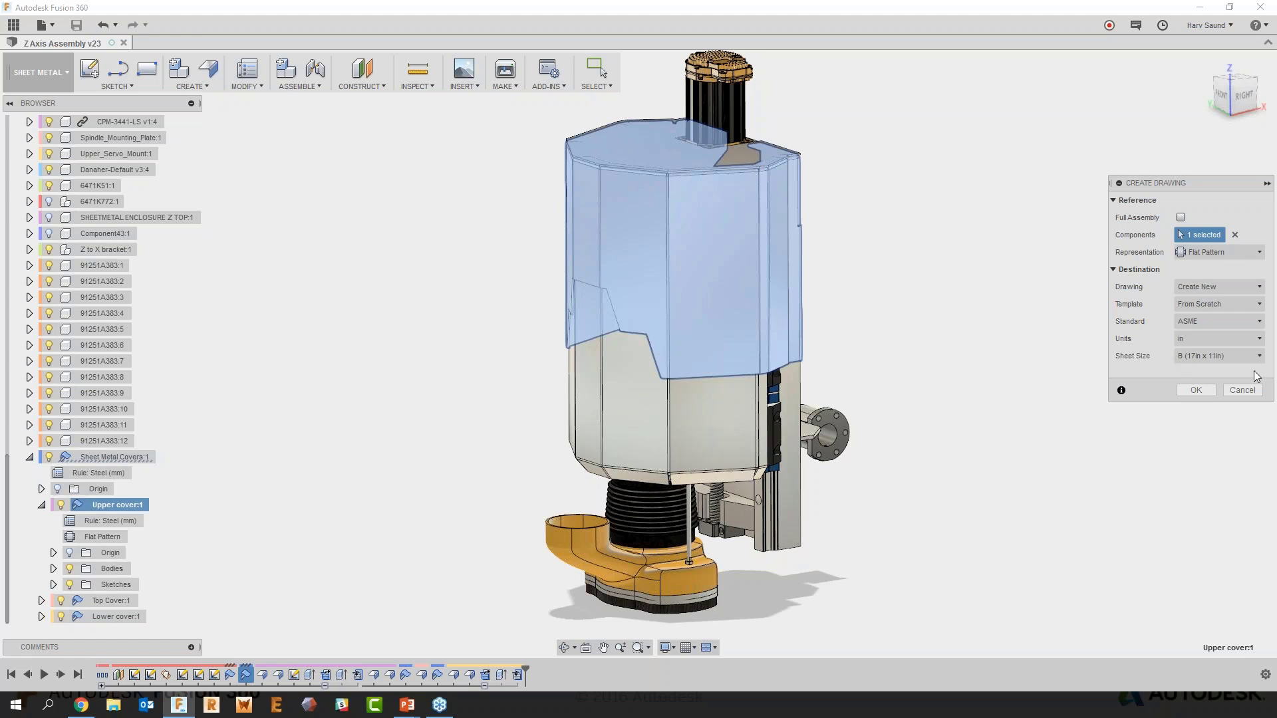
left_click(1252, 293)
left_click(1247, 302)
left_click(1243, 303)
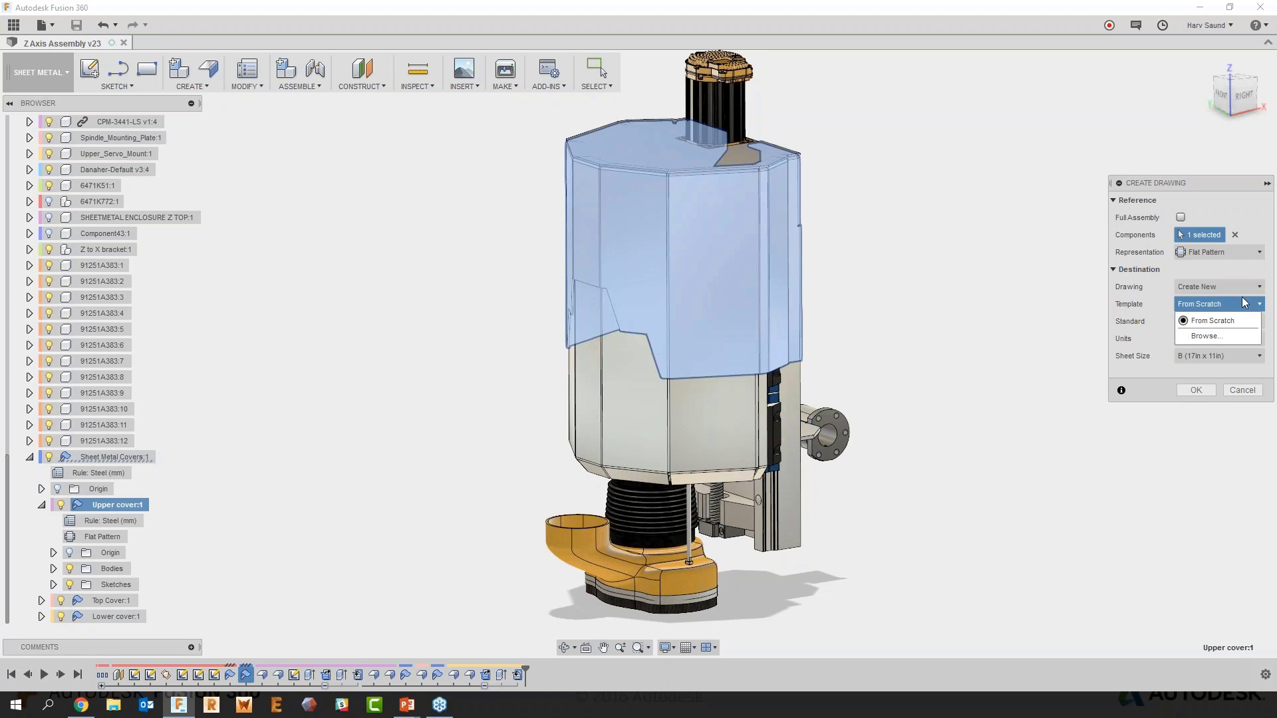
left_click(1244, 303)
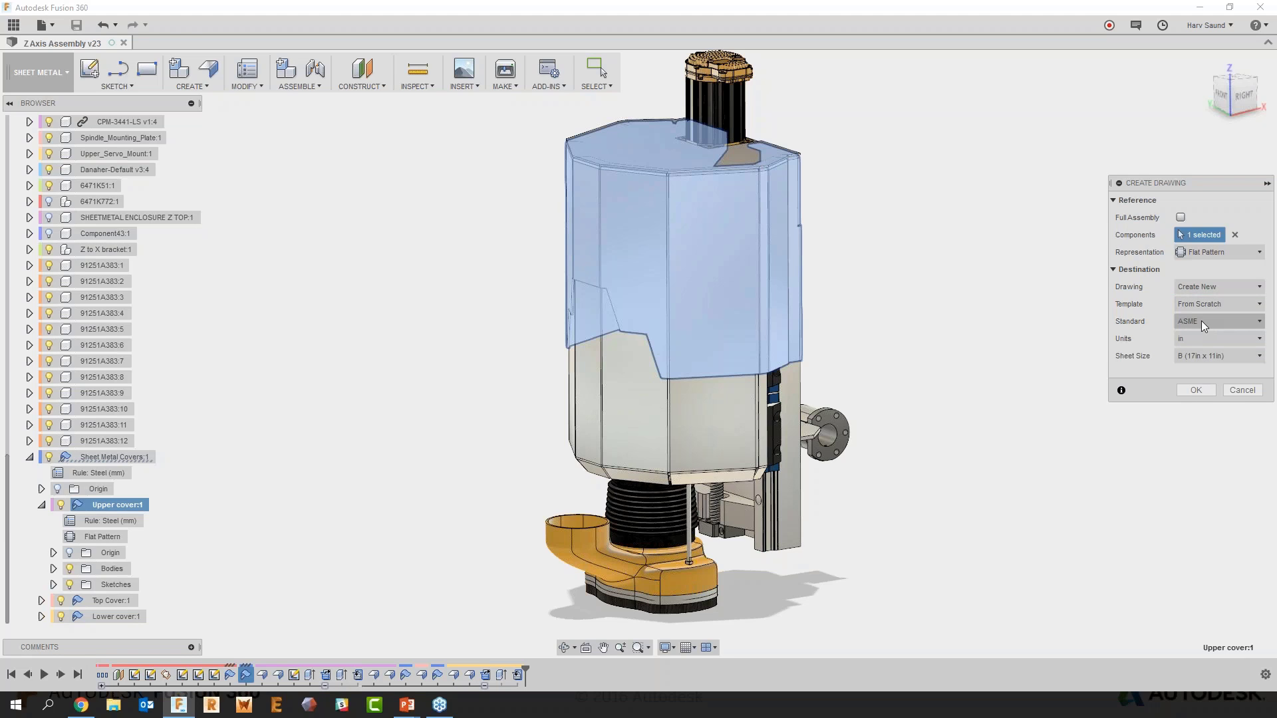
left_click(1190, 391)
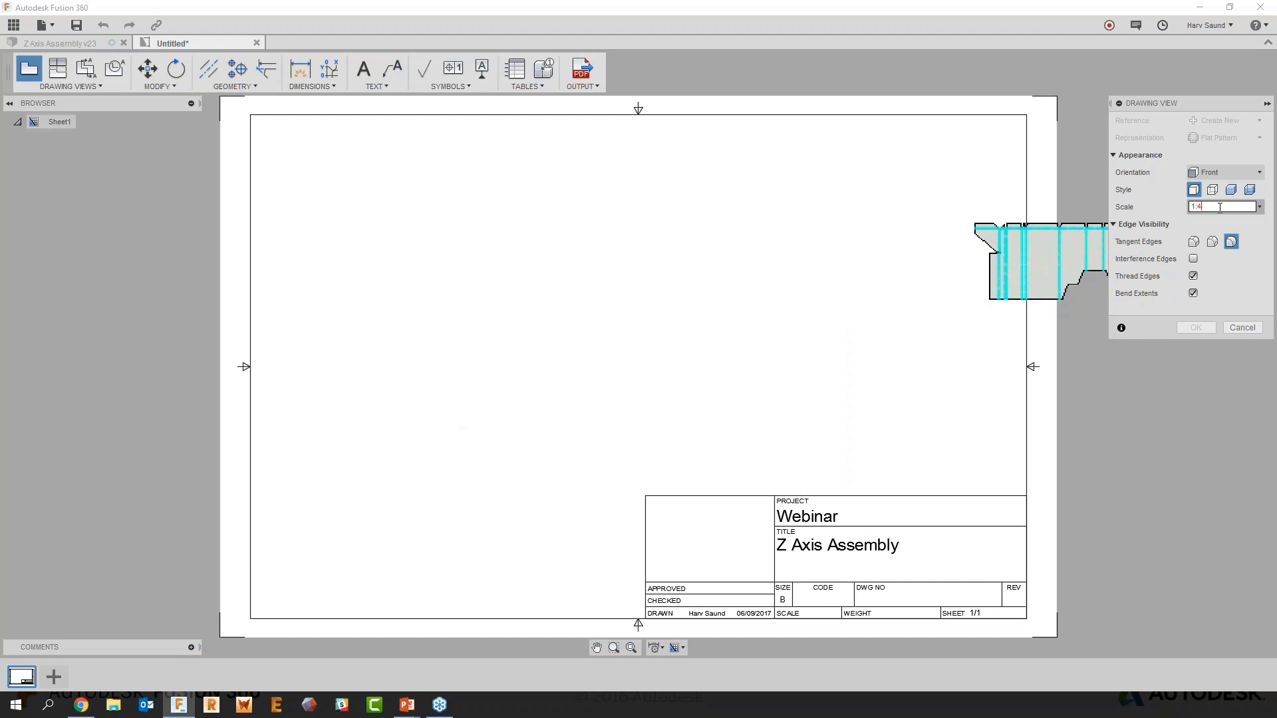
Place the upper cover's flat pattern as a front base view at 1:4 scale, above and left of the title block
key("Return")
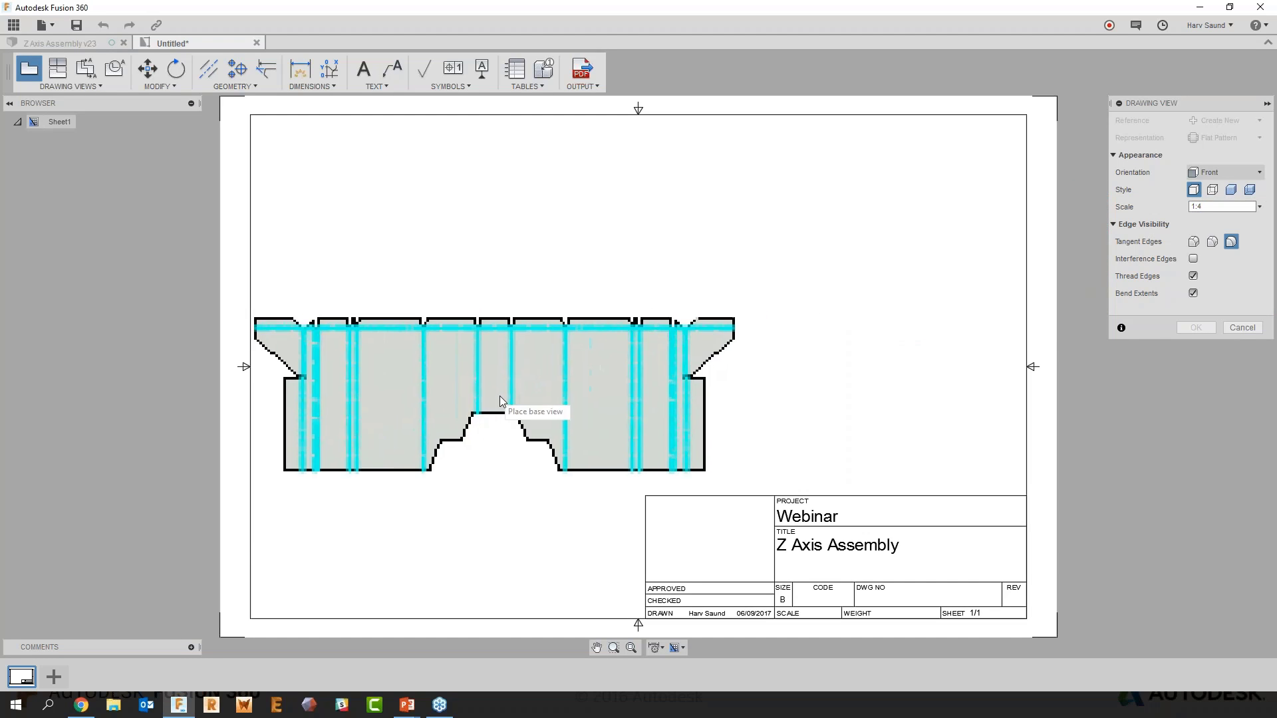
left_click(514, 398)
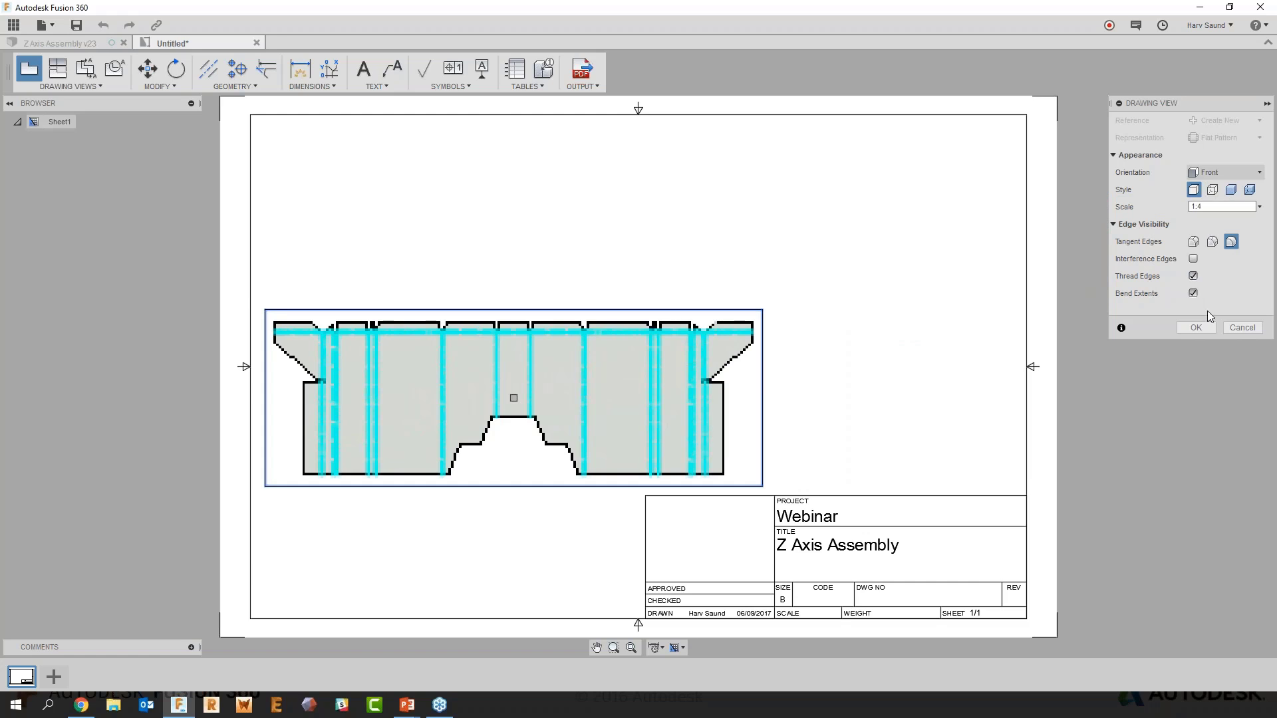
left_click(1199, 329)
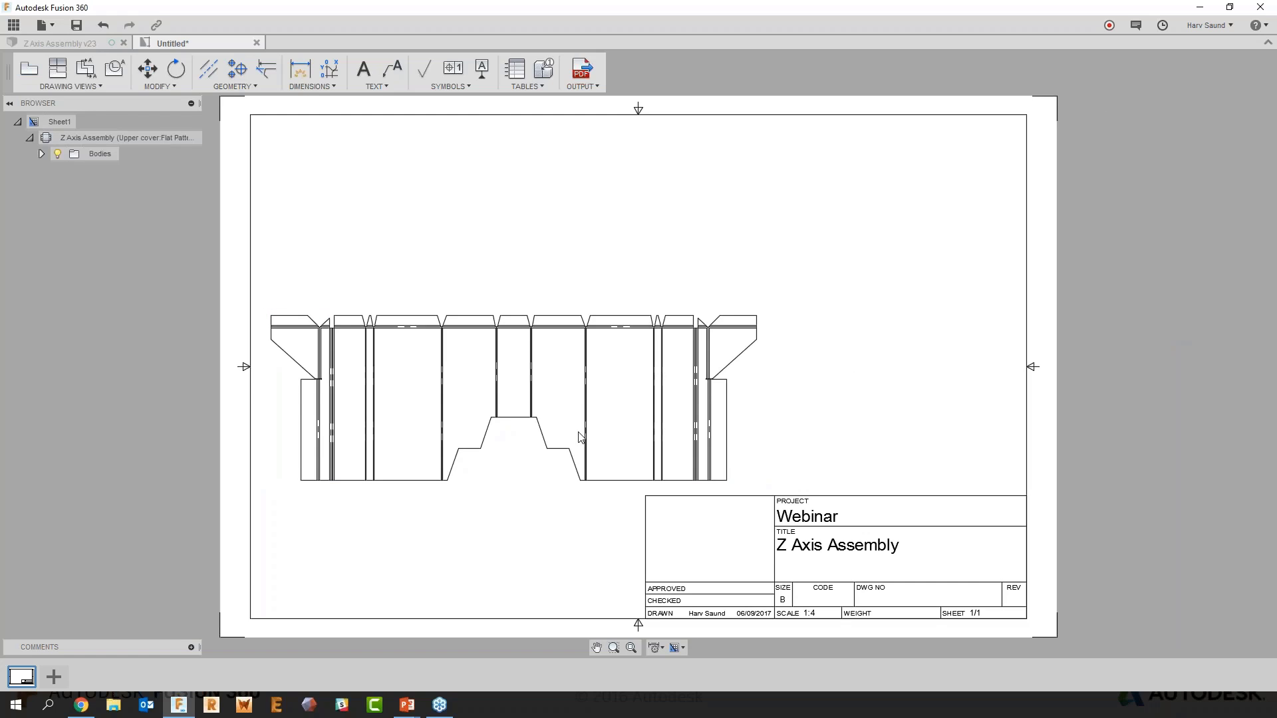
Place the flat pattern's bend table in the sheet border's upper-right corner and wrap the rows after bend 20 into a second section
left_click(524, 84)
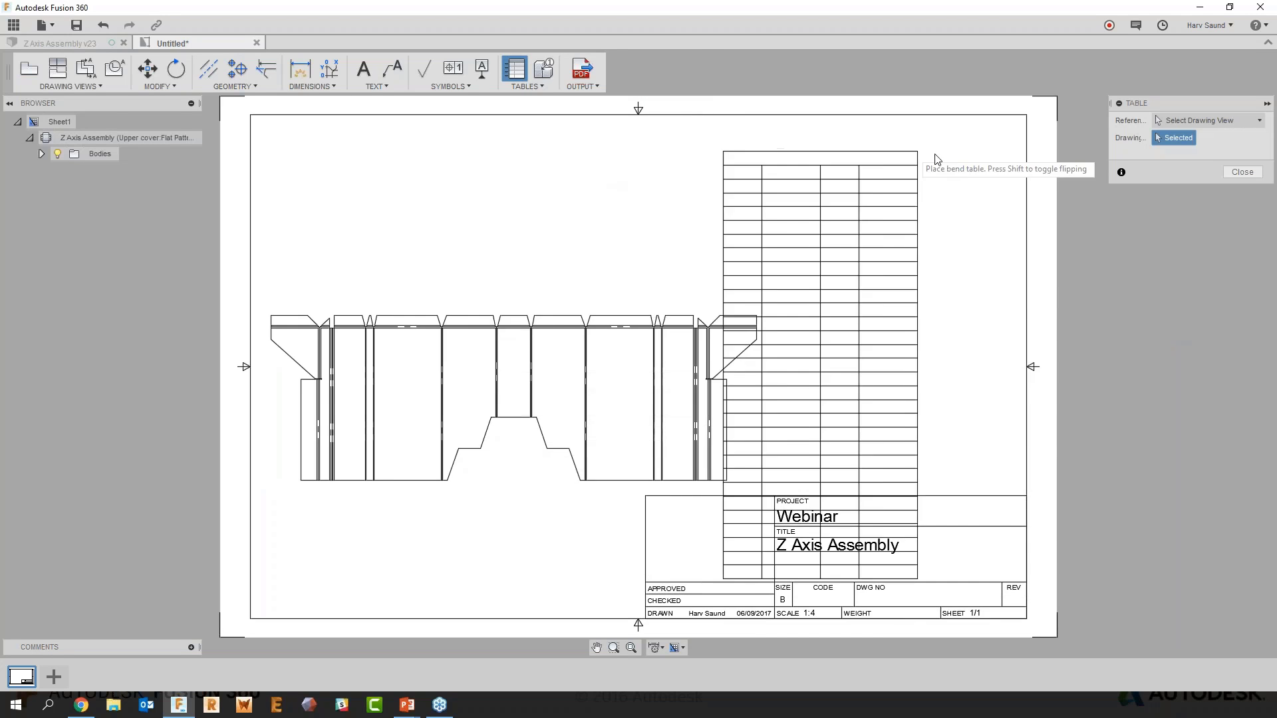
left_click(1028, 115)
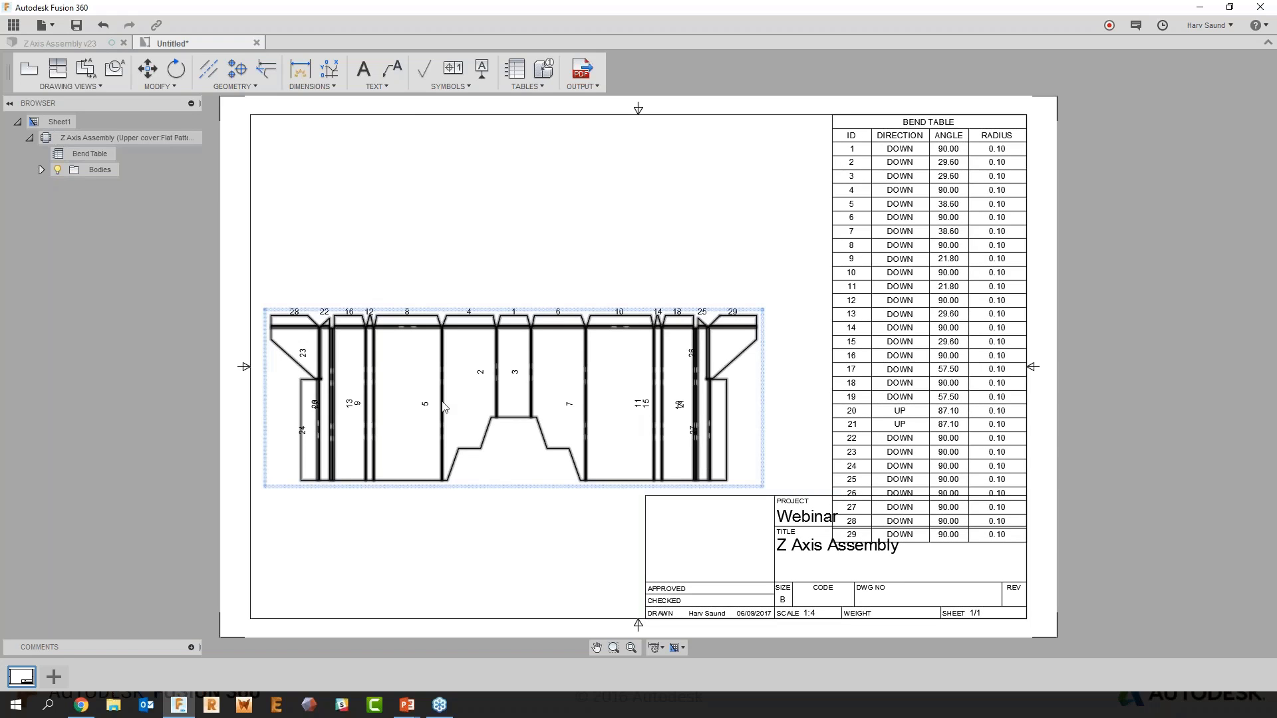
left_click(928, 542)
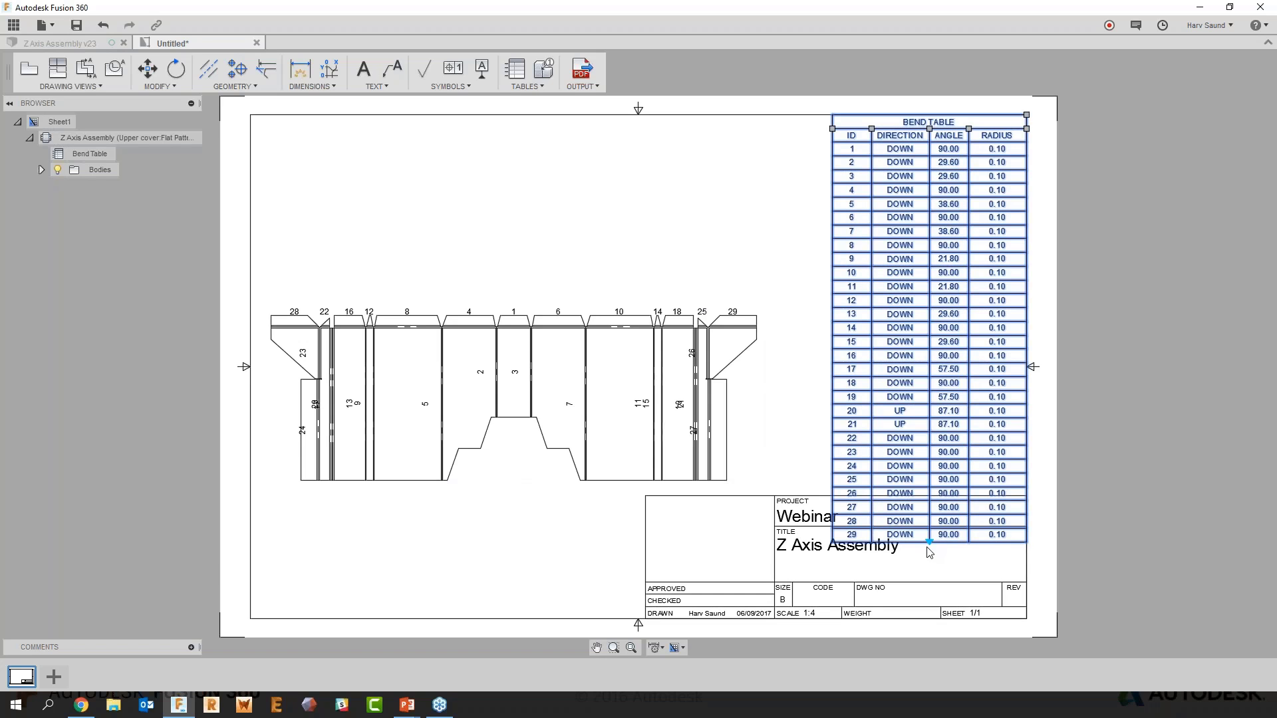
left_click(929, 542)
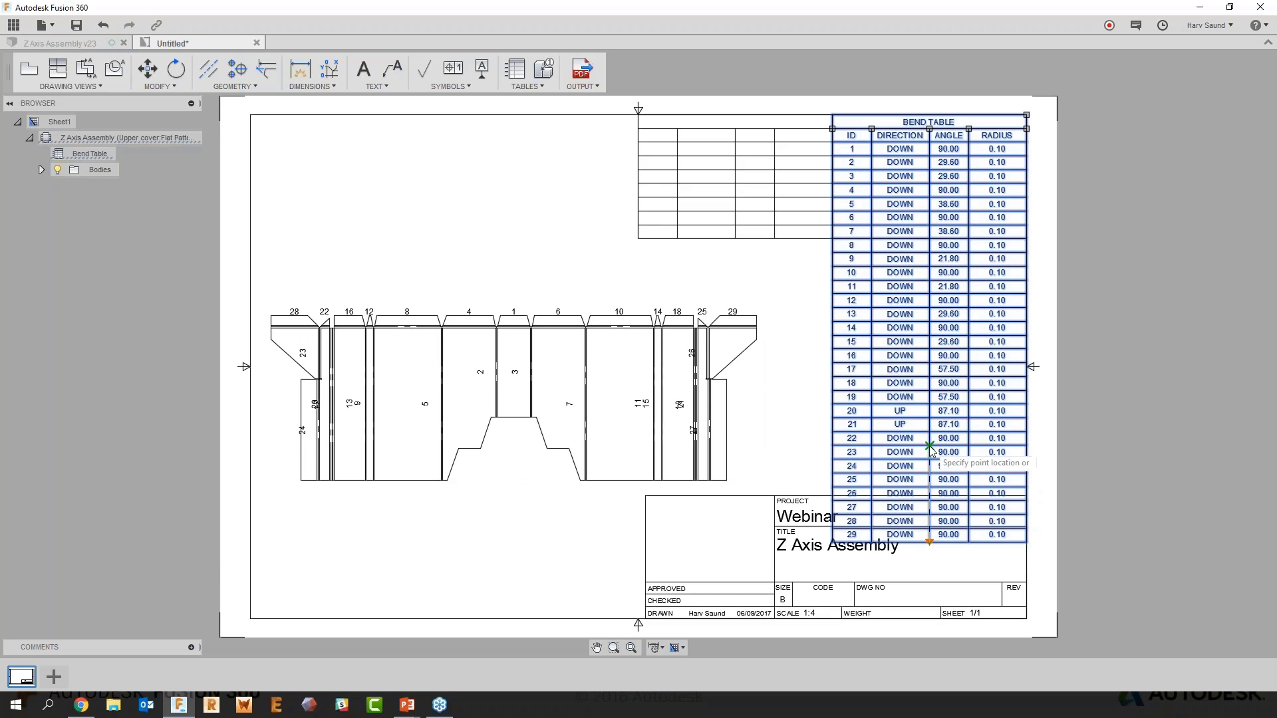
left_click(930, 418)
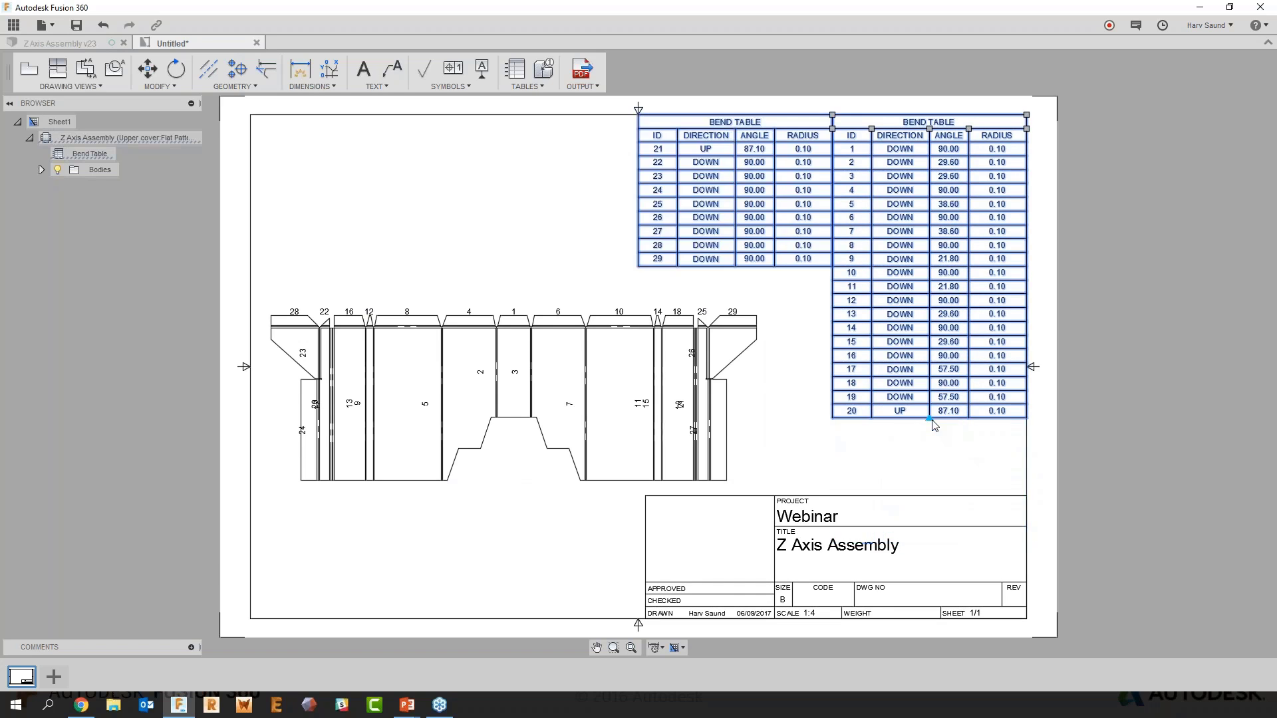
key("Escape")
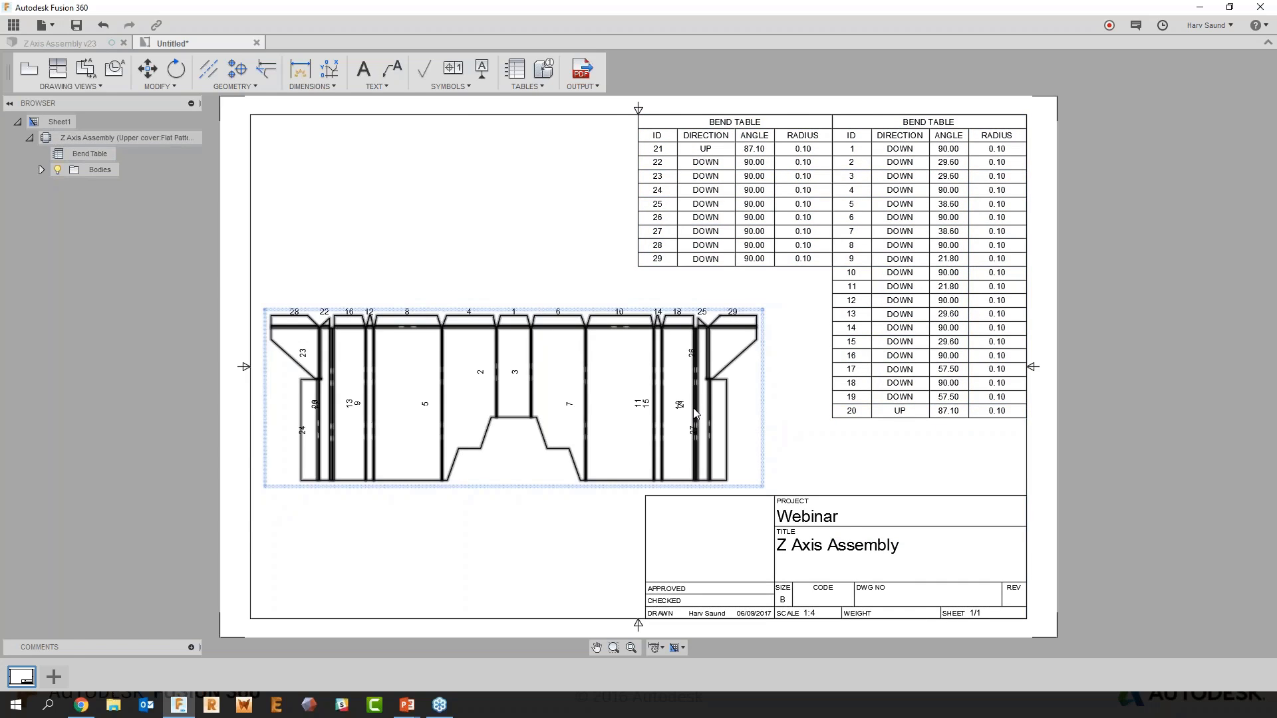
Pull the overlapping bend label 19 out to the right of the flat pattern so it points to its bend with a leader
scroll(693, 410, "up", 3)
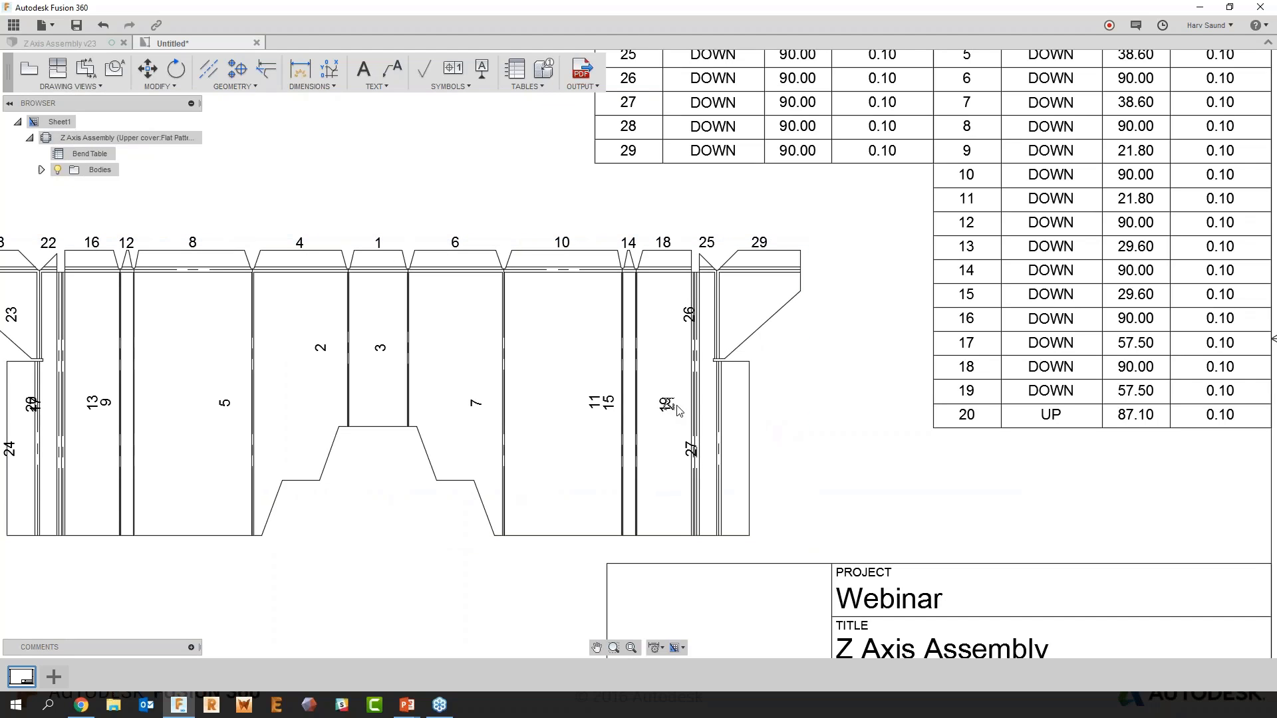
left_click(667, 407)
left_click(661, 411)
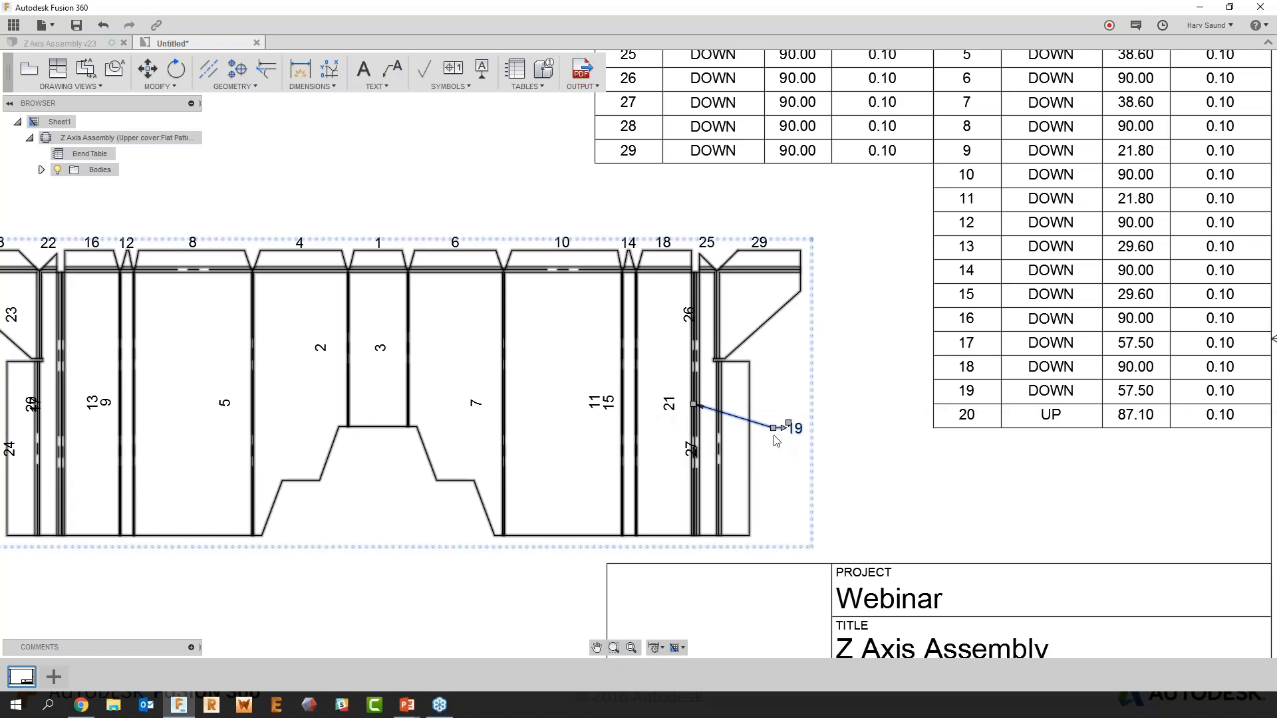
key("Escape")
Pull the overlapping bend label 17 out to the left of the flat pattern on a leader
scroll(799, 511, "down", 3)
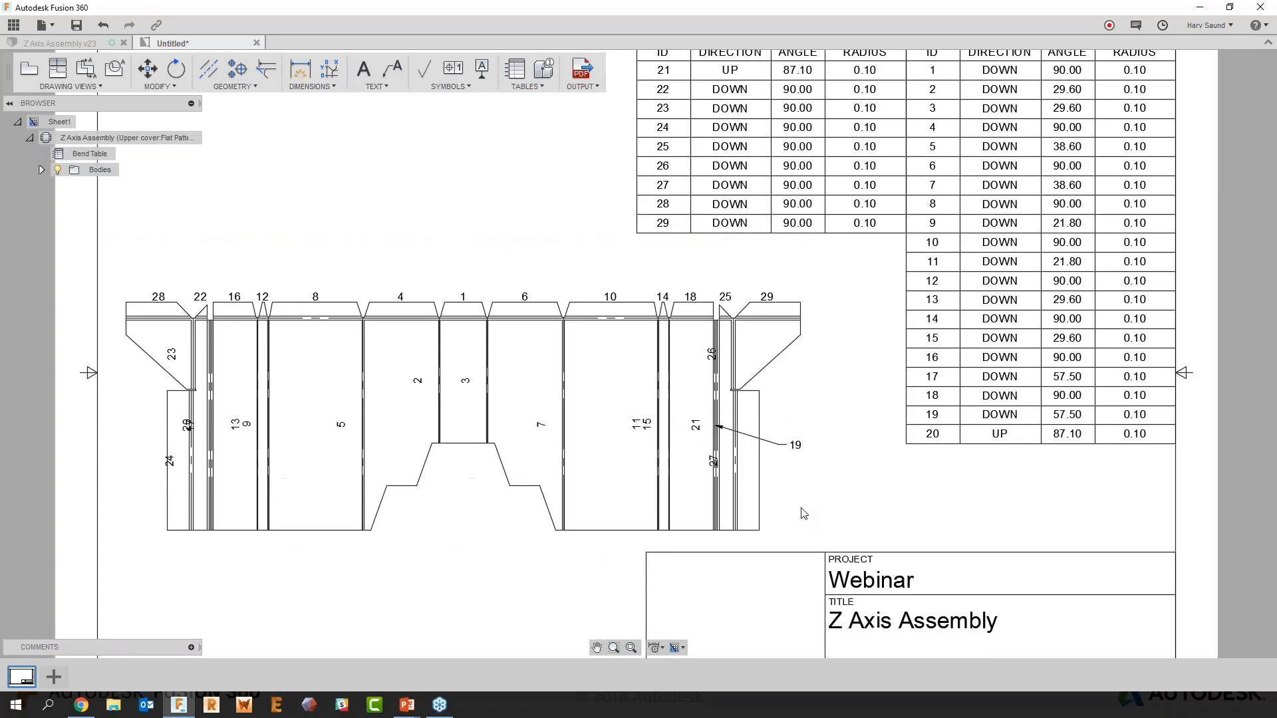
middle_click_drag(462, 588, 522, 587)
scroll(447, 357, "up", 5)
left_click(587, 442)
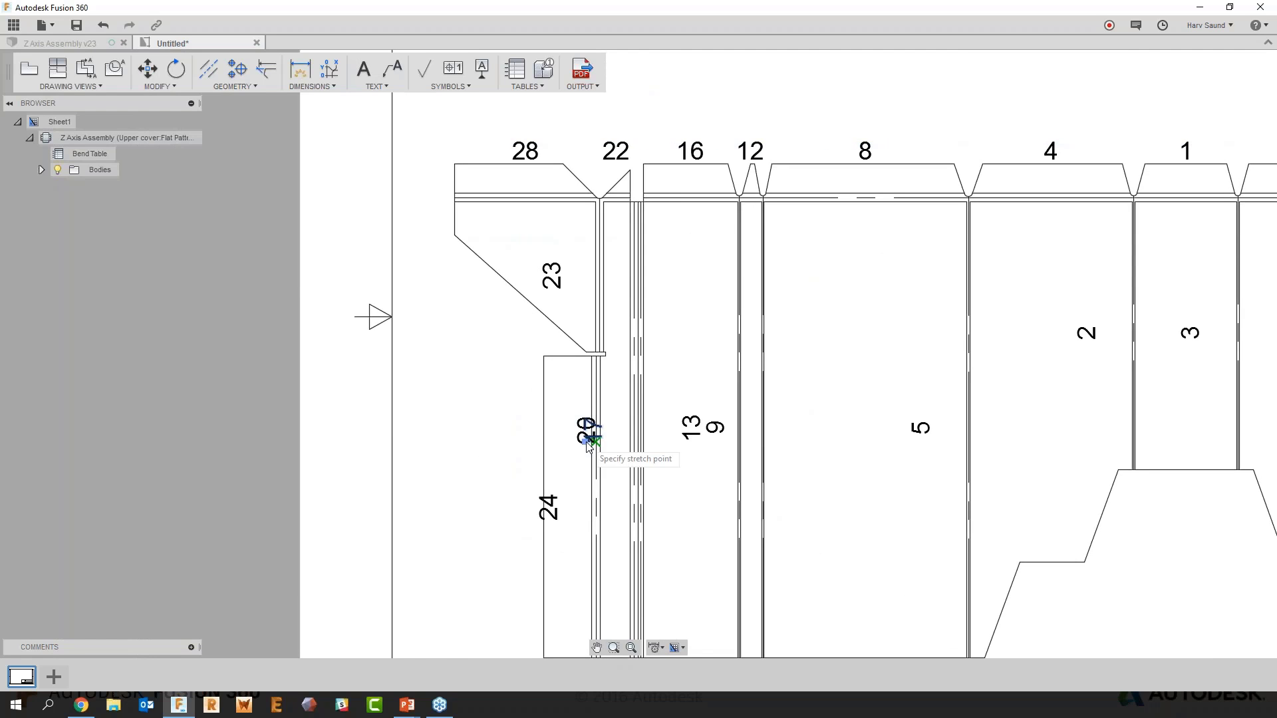
left_click(462, 518)
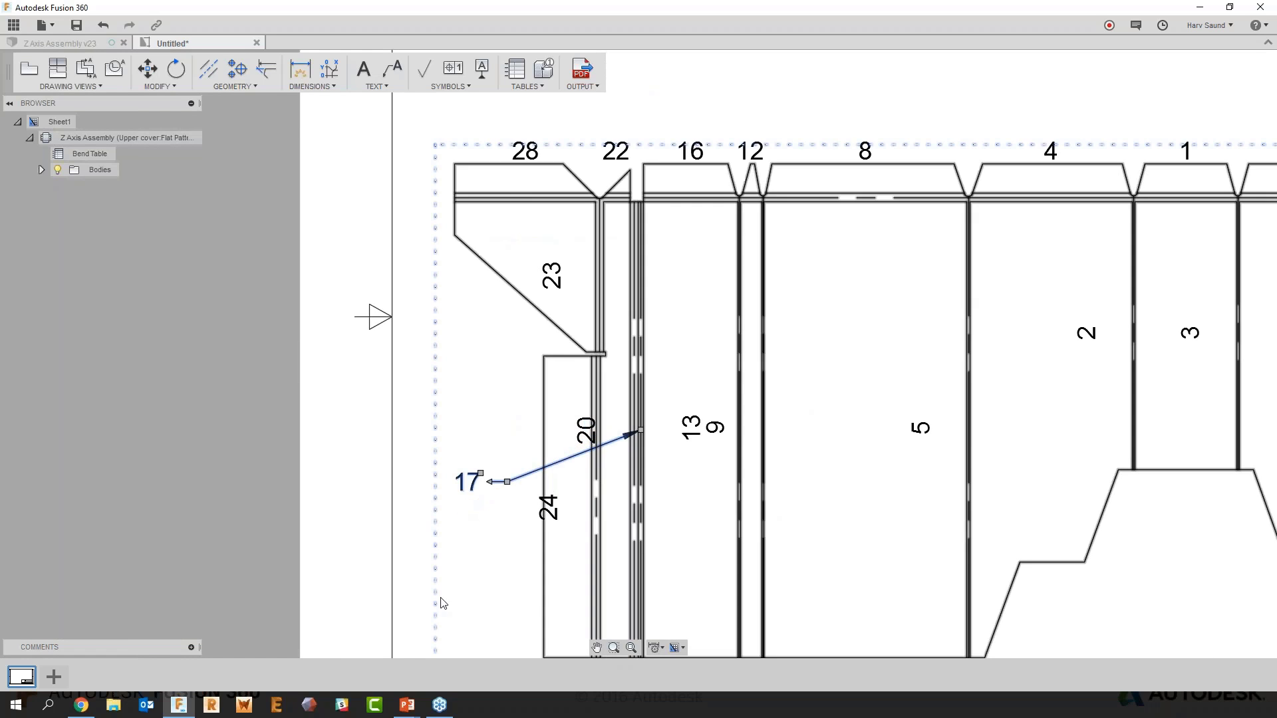
Start ordinate dimensioning on the flat pattern and place the zero ordinate above the outer corner of flange 28
scroll(470, 576, "down", 3)
middle_click_drag(892, 649, 778, 556)
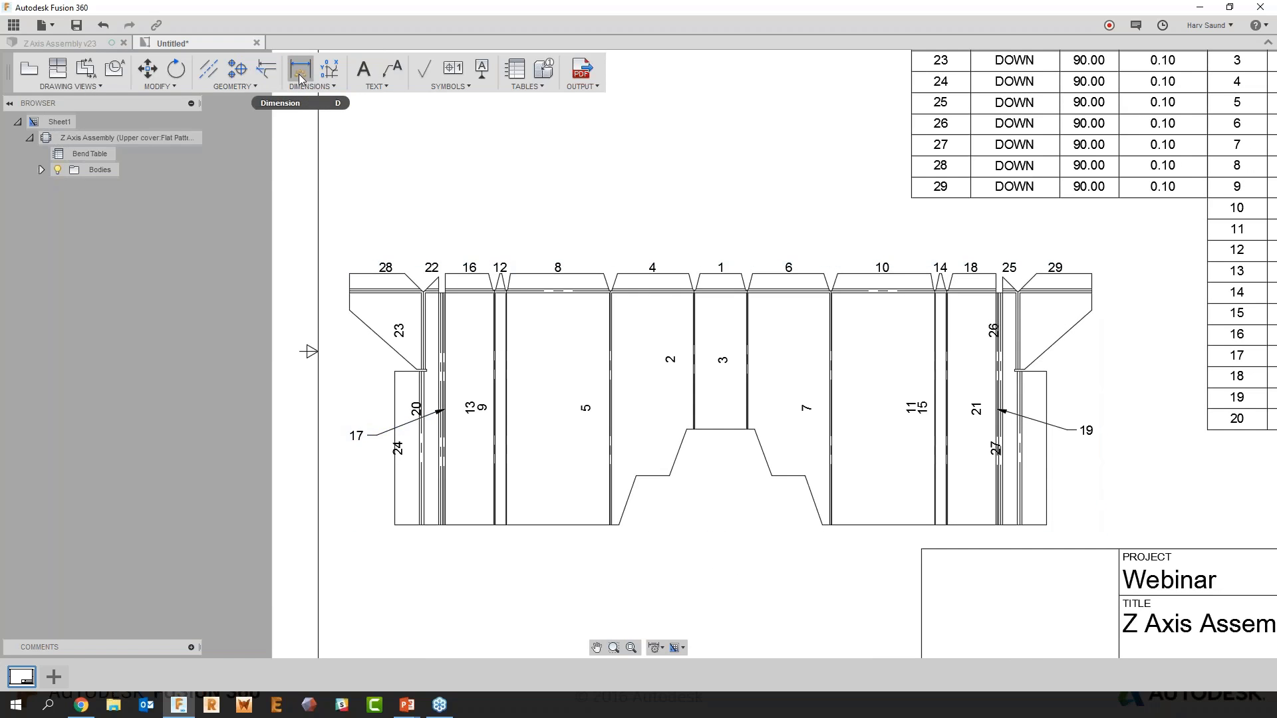
left_click(330, 87)
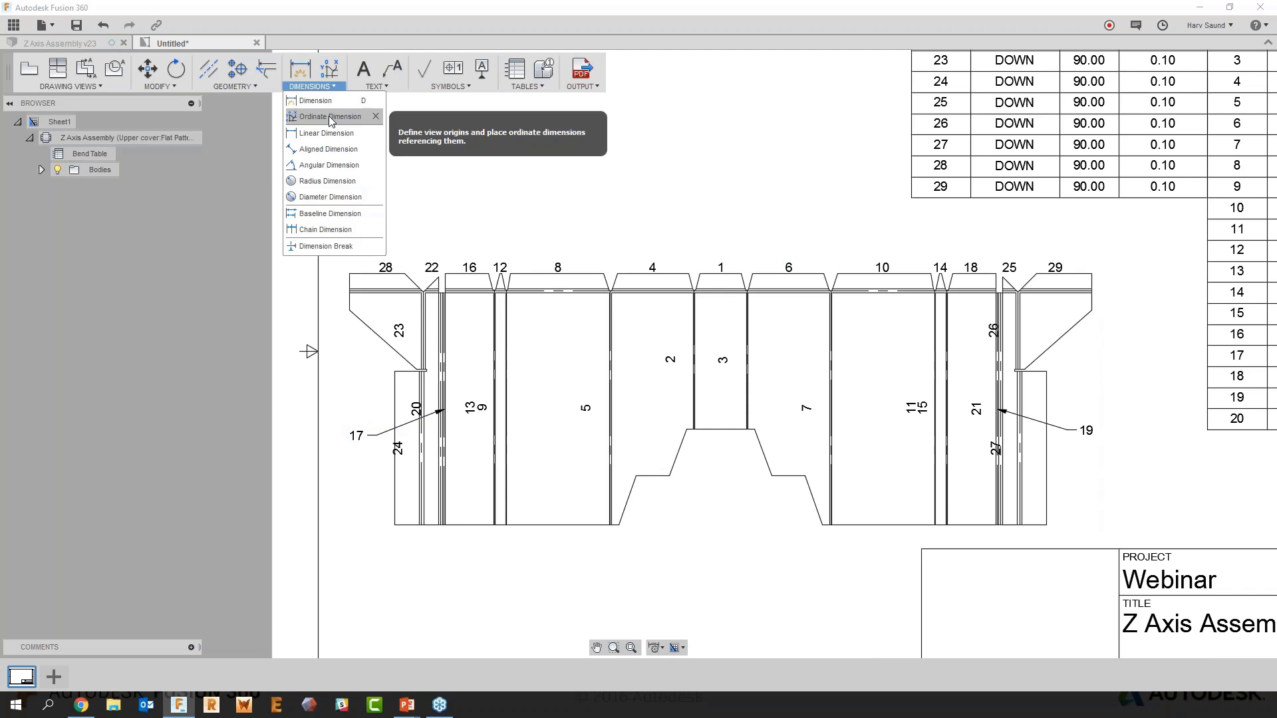
left_click(330, 116)
left_click(350, 274)
left_click(350, 201)
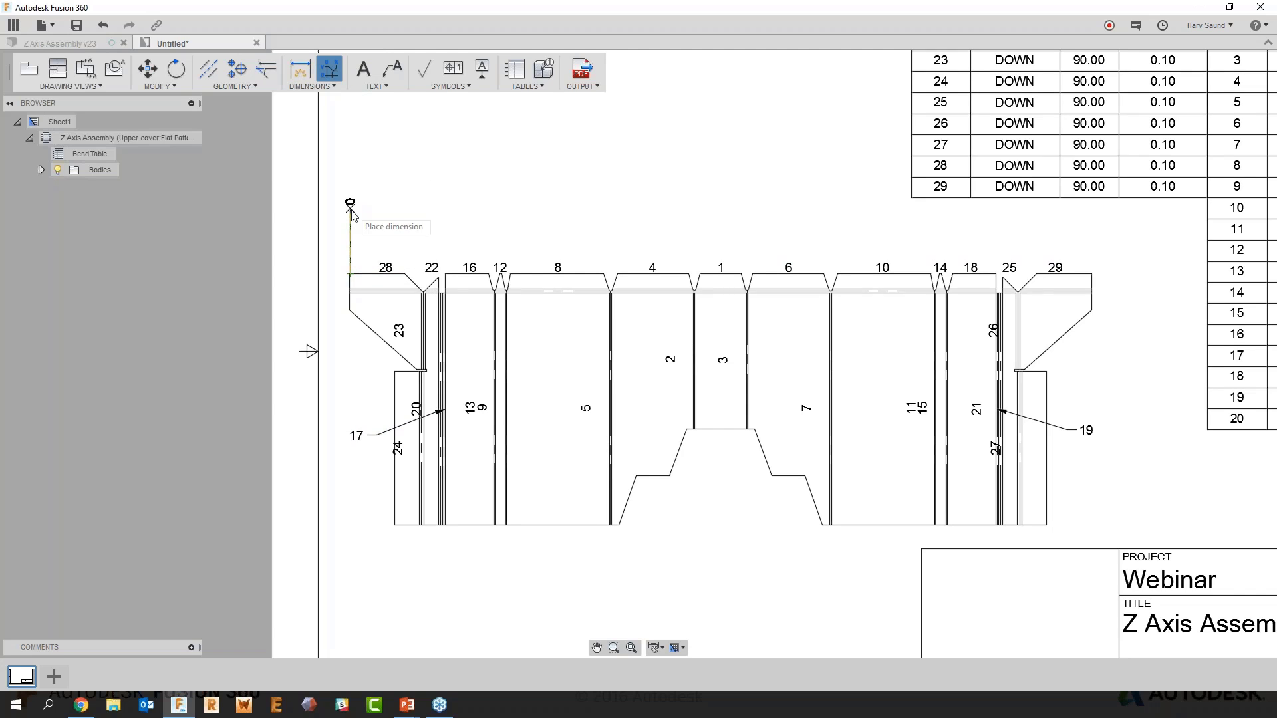
Add horizontal ordinate dimensions above the flat pattern for flange 28's inner corner, flange 22's tip and flange 16's inner corner
left_click(405, 273)
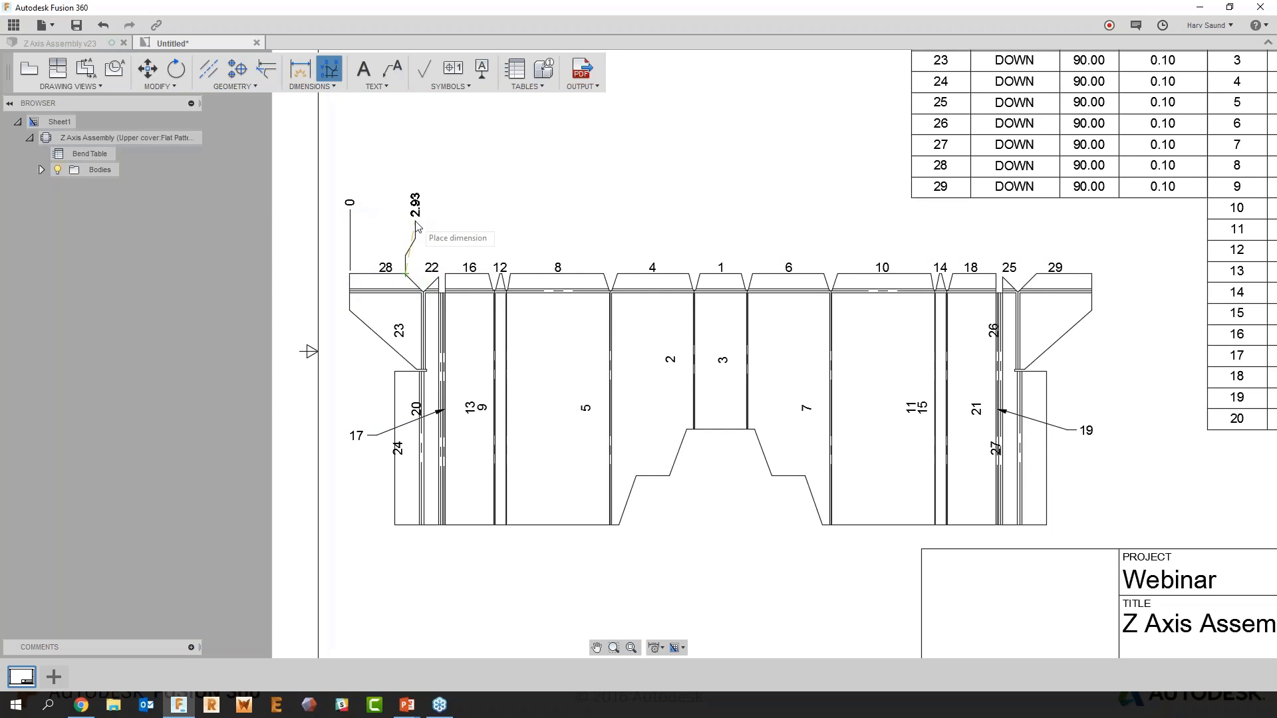
left_click(405, 222)
left_click(439, 278)
left_click(438, 214)
left_click(489, 278)
left_click(486, 221)
Add horizontal ordinate dimensions for flange 12's top corner and both top corners of flange 8, finishing the ordinate set
left_click(501, 274)
left_click(503, 213)
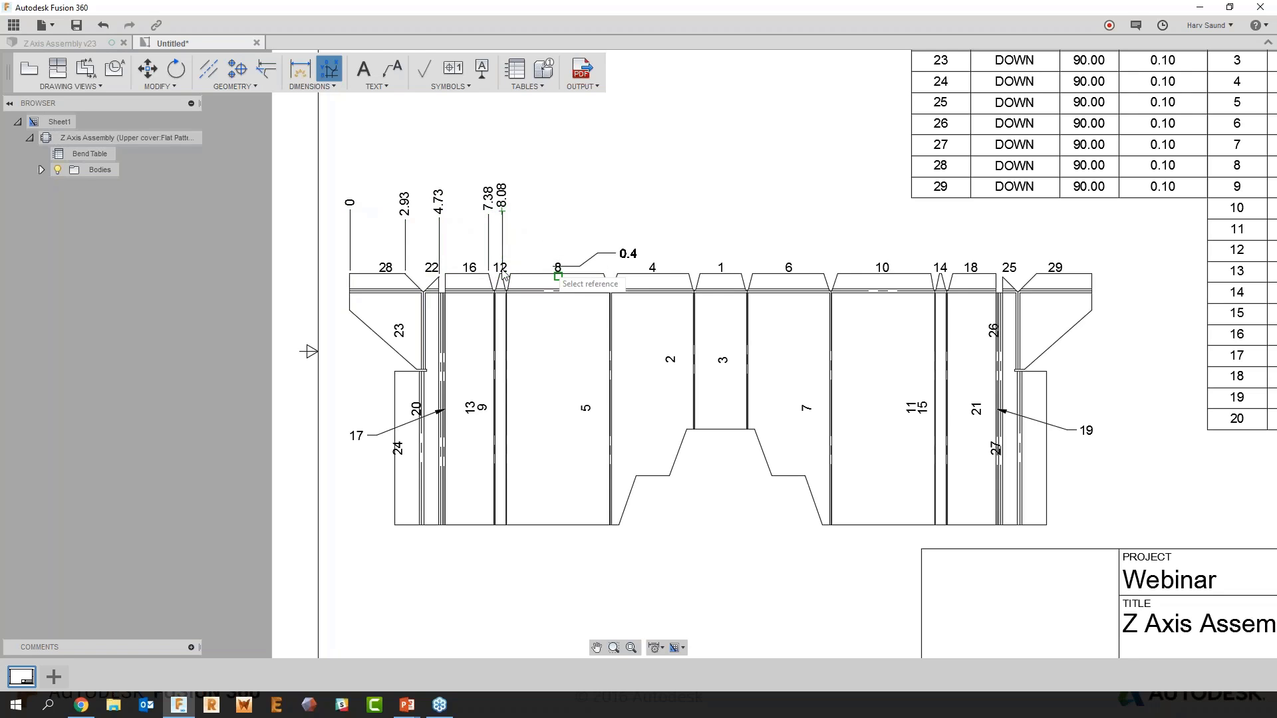
left_click(510, 274)
left_click(511, 212)
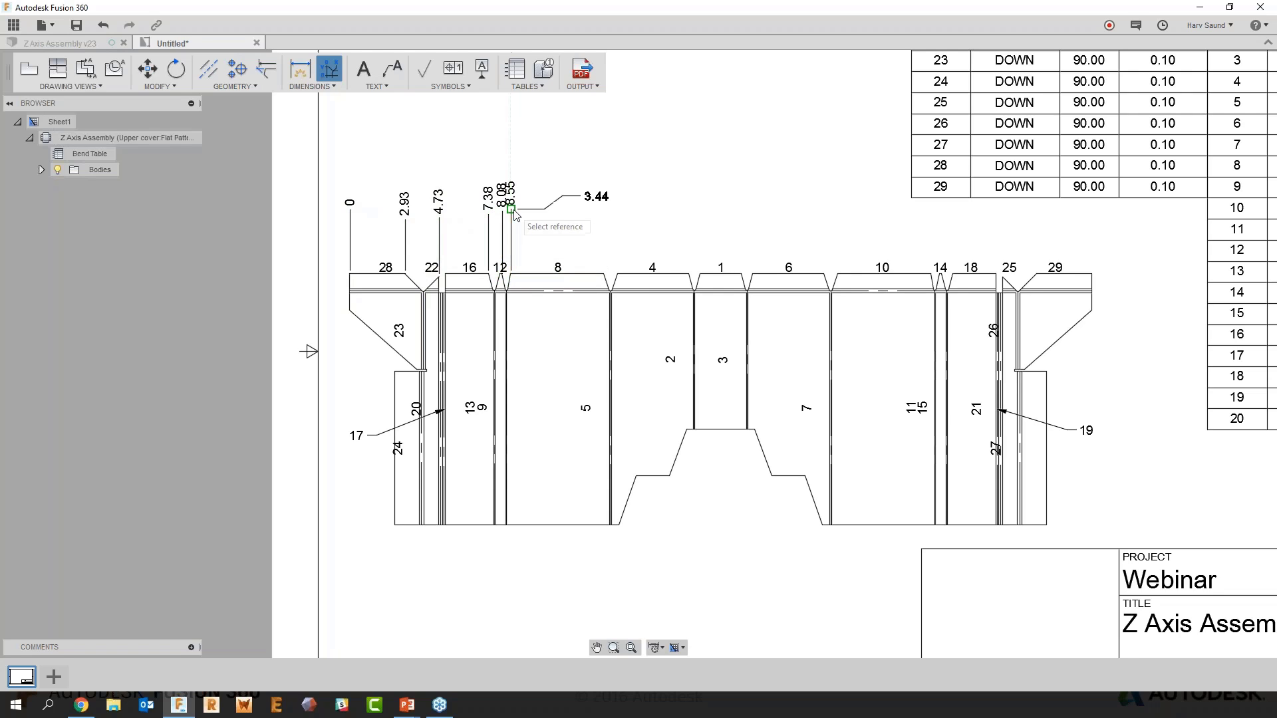
left_click(604, 273)
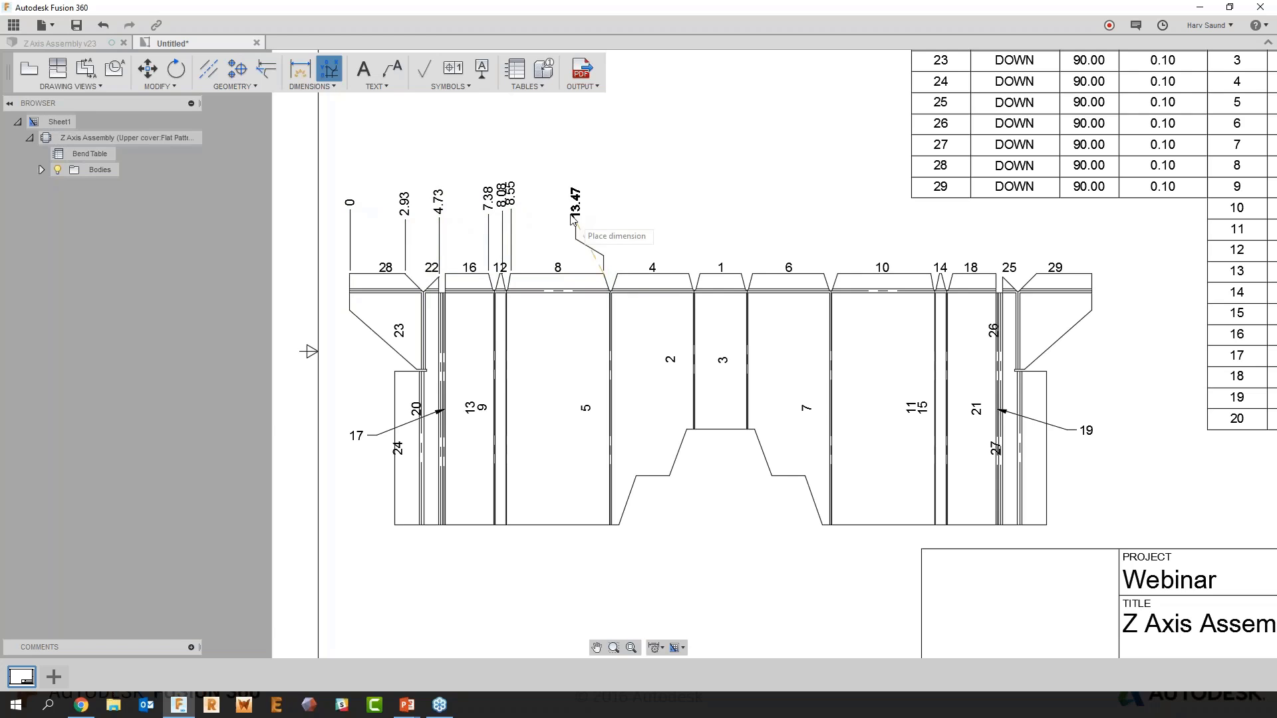
left_click(604, 219)
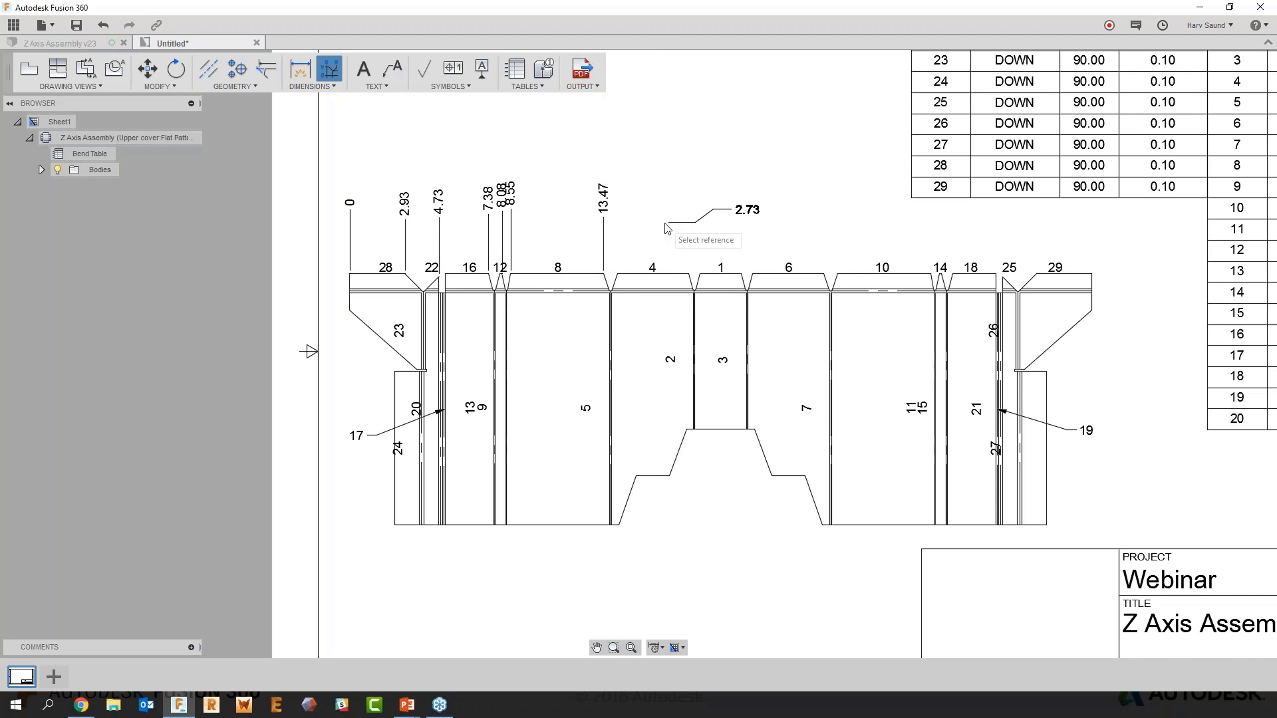
key("Escape")
scroll(1046, 362, "down", 2)
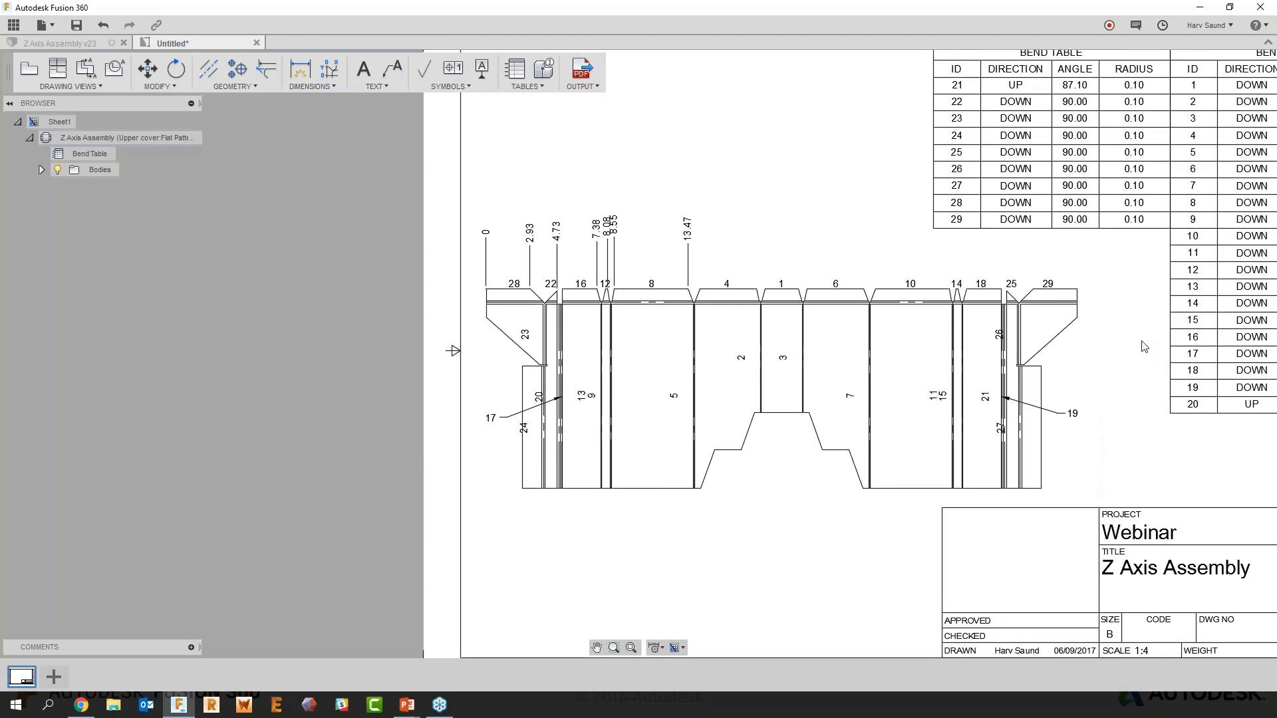
scroll(1144, 347, "down", 4)
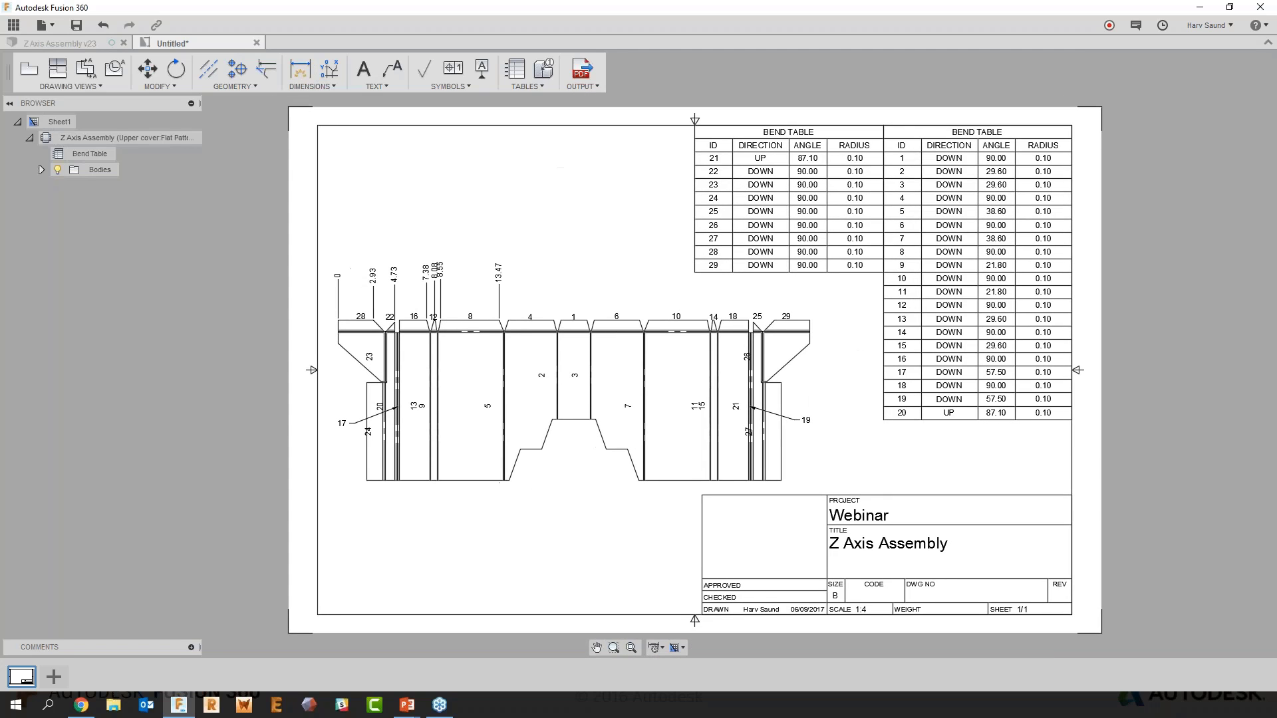
left_click(584, 87)
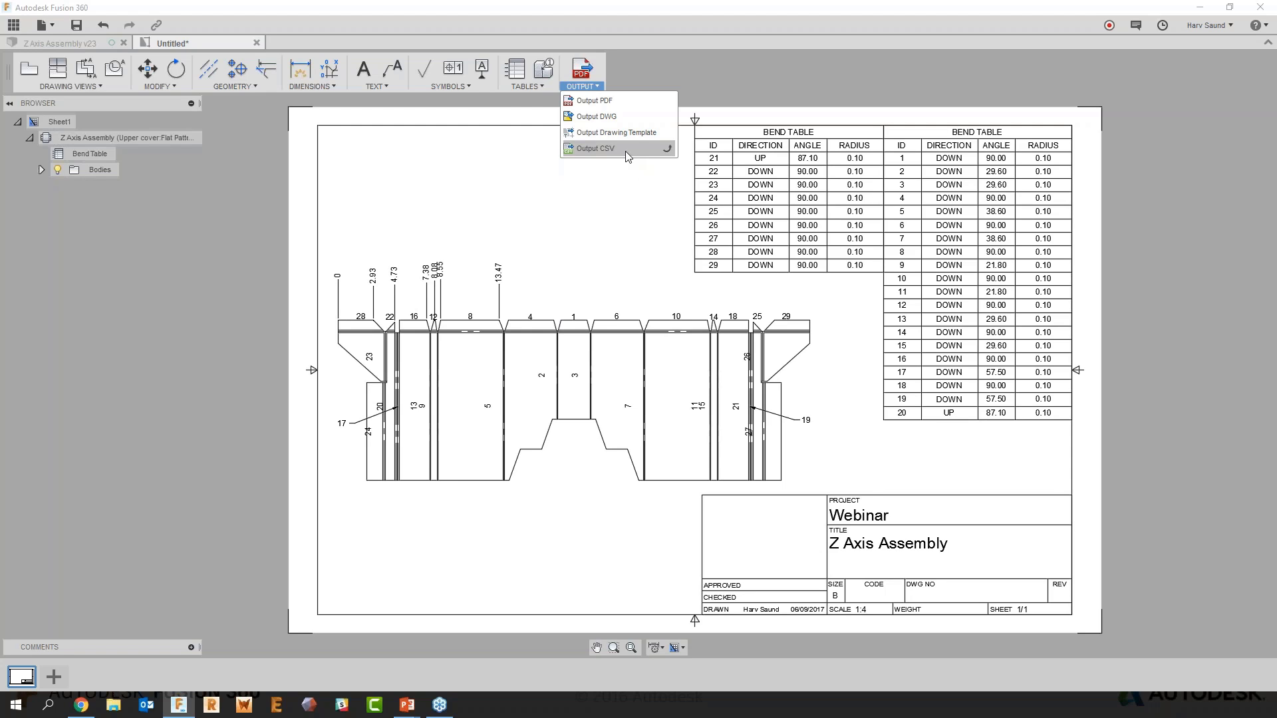
left_click(620, 224)
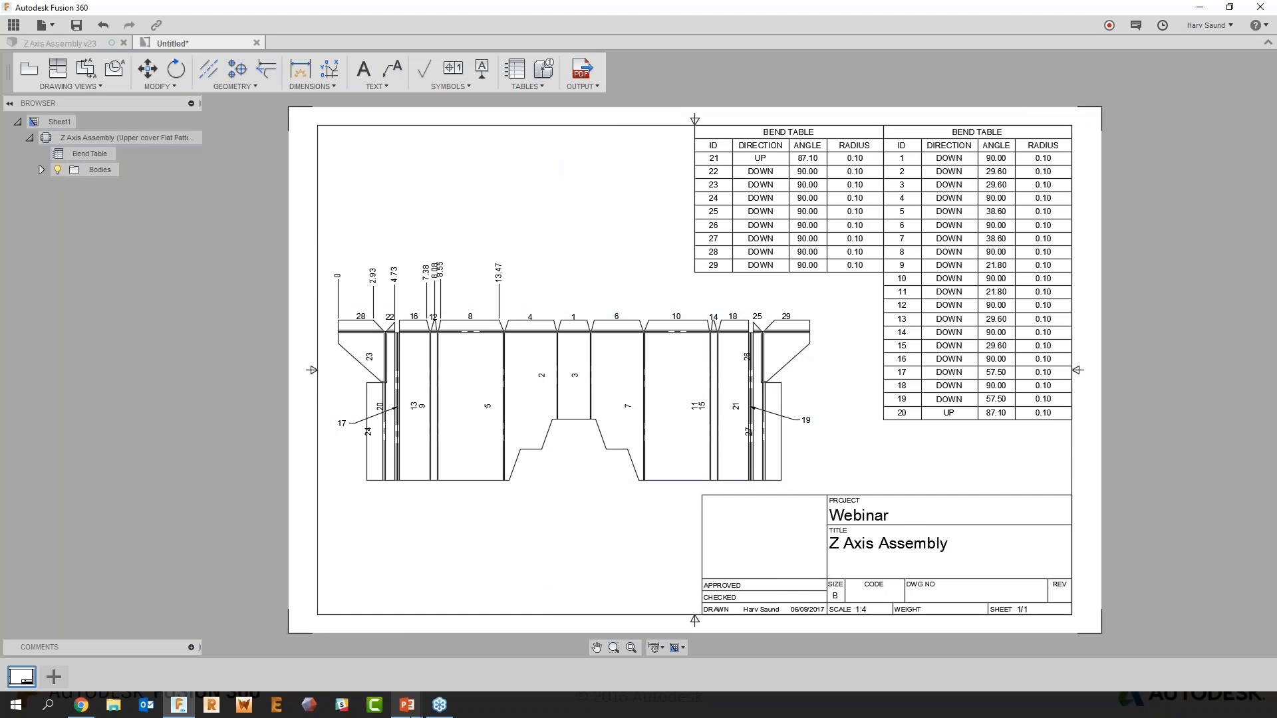
left_click(408, 704)
left_click(451, 675)
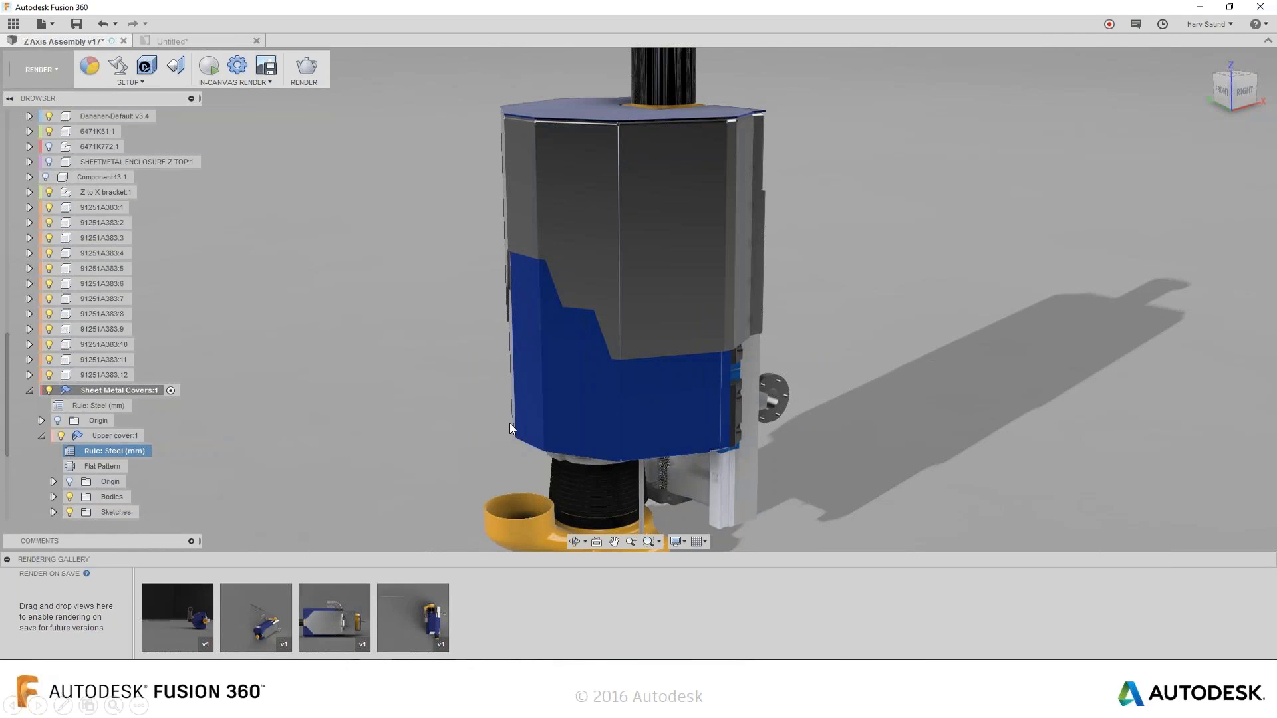
key("super+Tab")
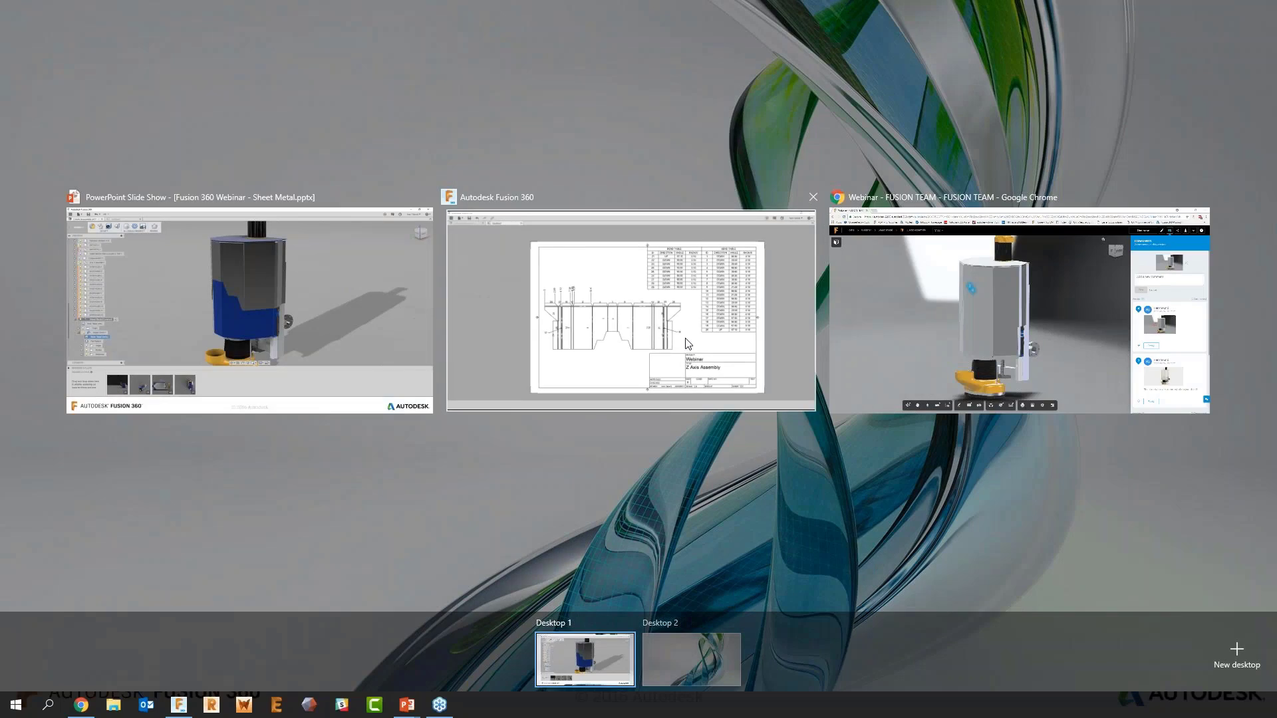
left_click(687, 342)
Return to the Z Axis Assembly design and switch it to the Render workspace
left_click(27, 42)
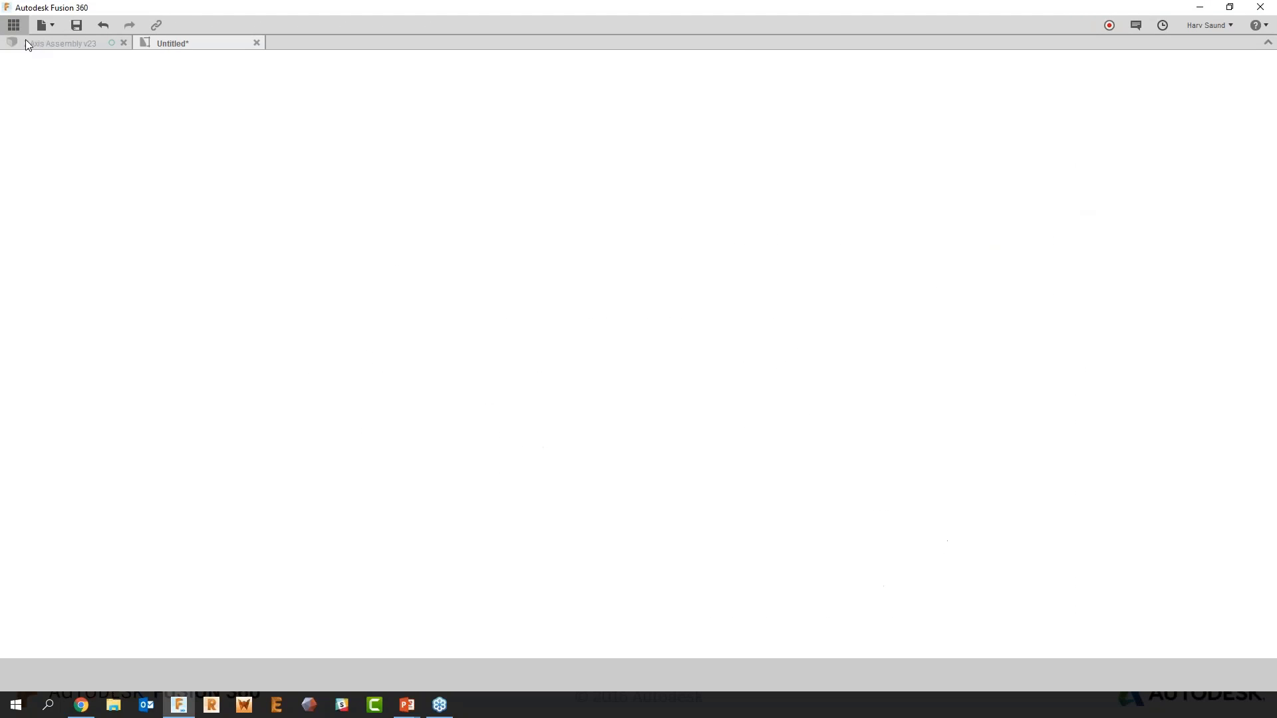
left_click(48, 66)
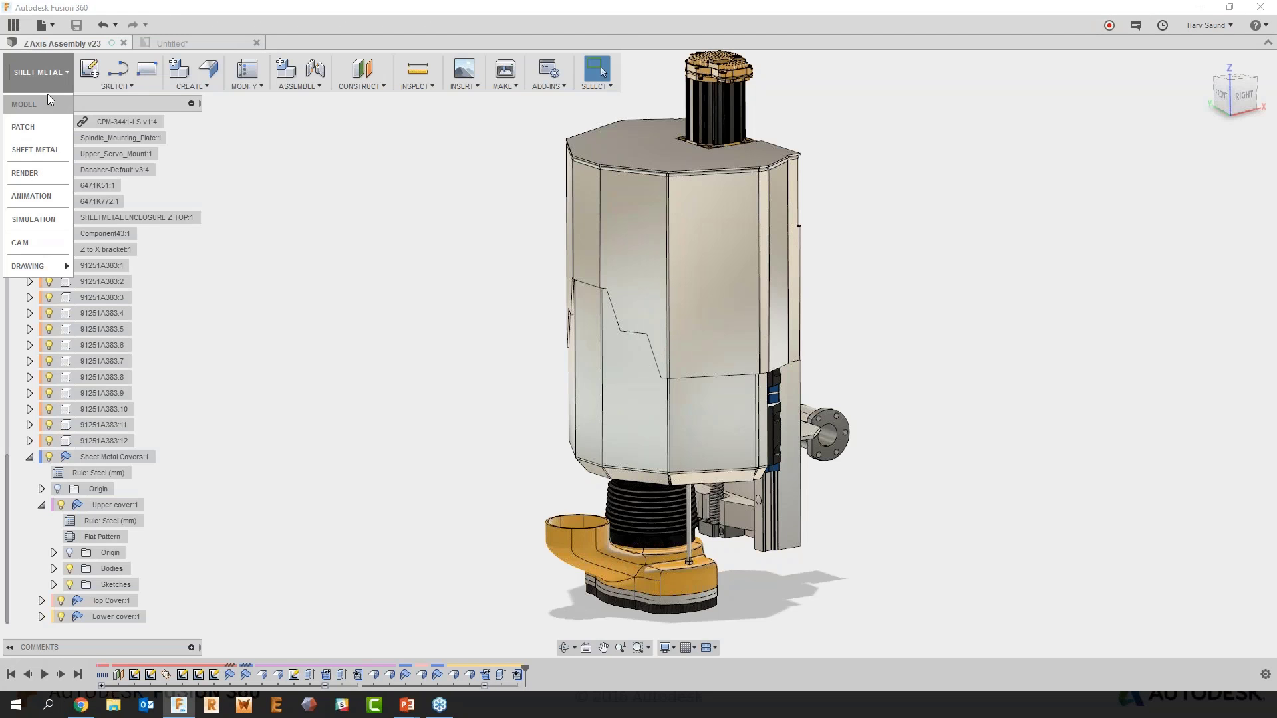
left_click(44, 189)
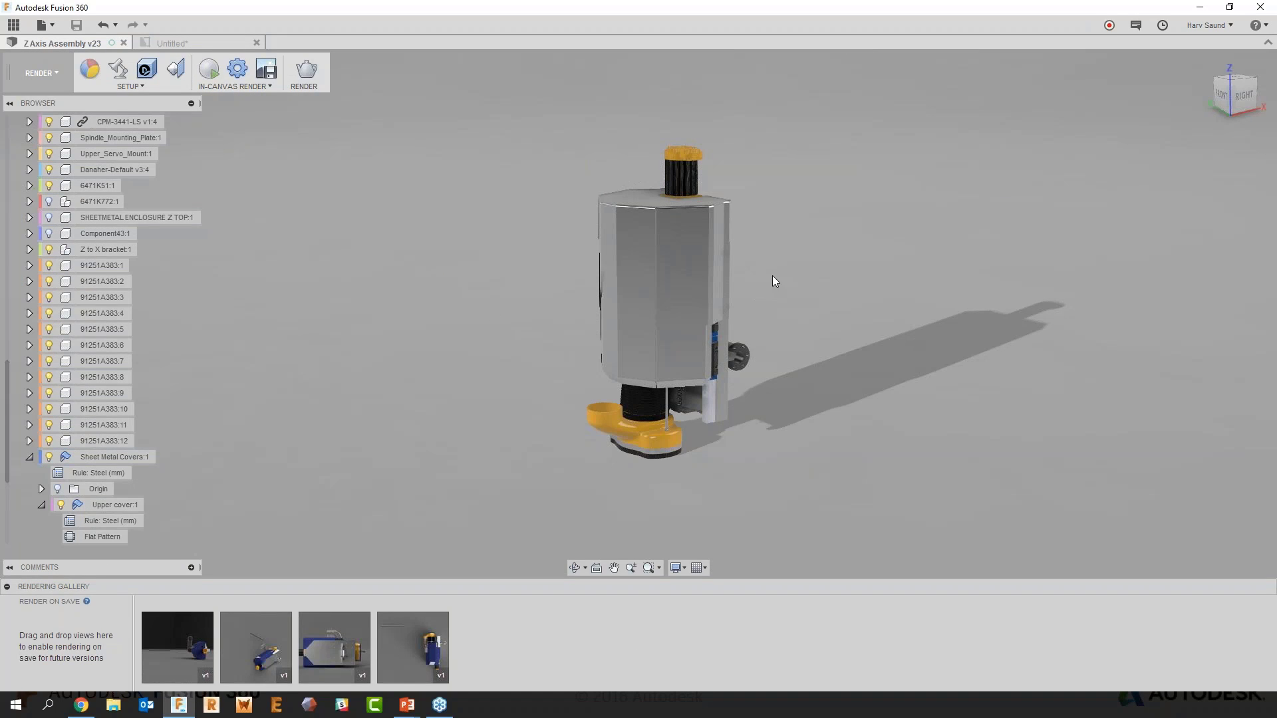
scroll(693, 281, "up", 3)
scroll(693, 281, "down", 2)
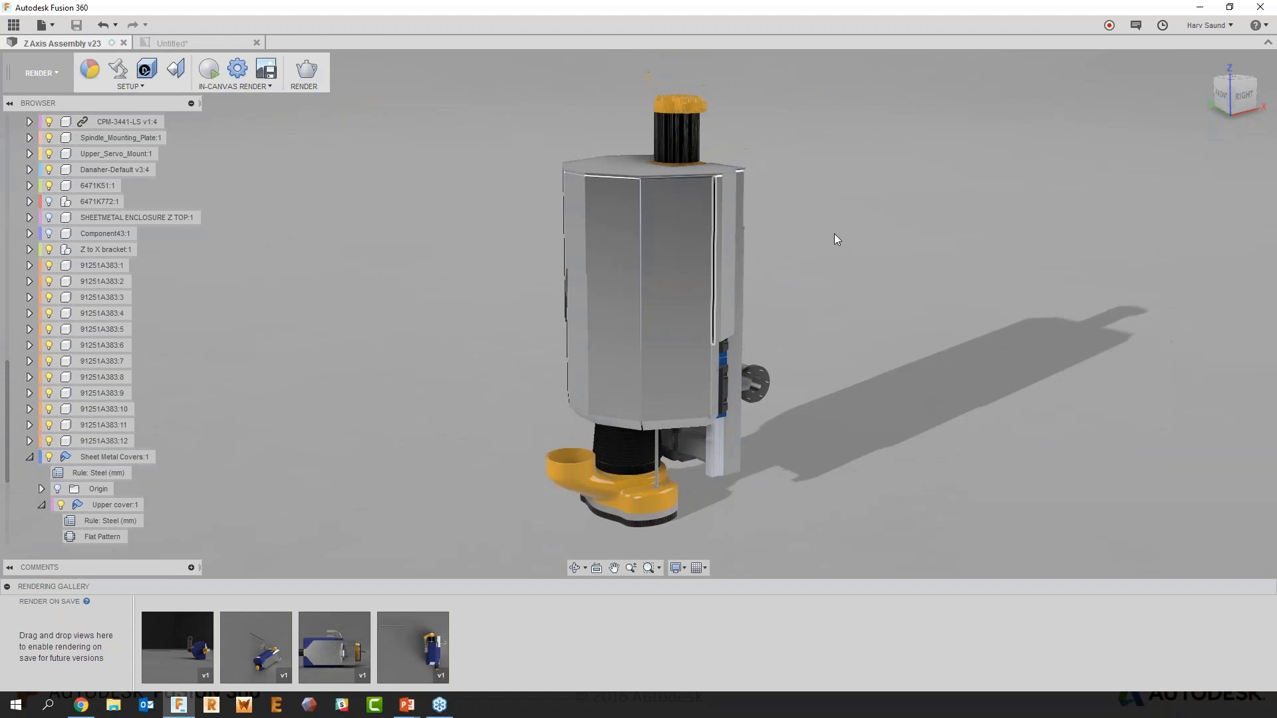
Apply the design's blue Stainless Steel - Polished appearance to the lower cover and its darker blue appearance to the upper cover
left_click(90, 64)
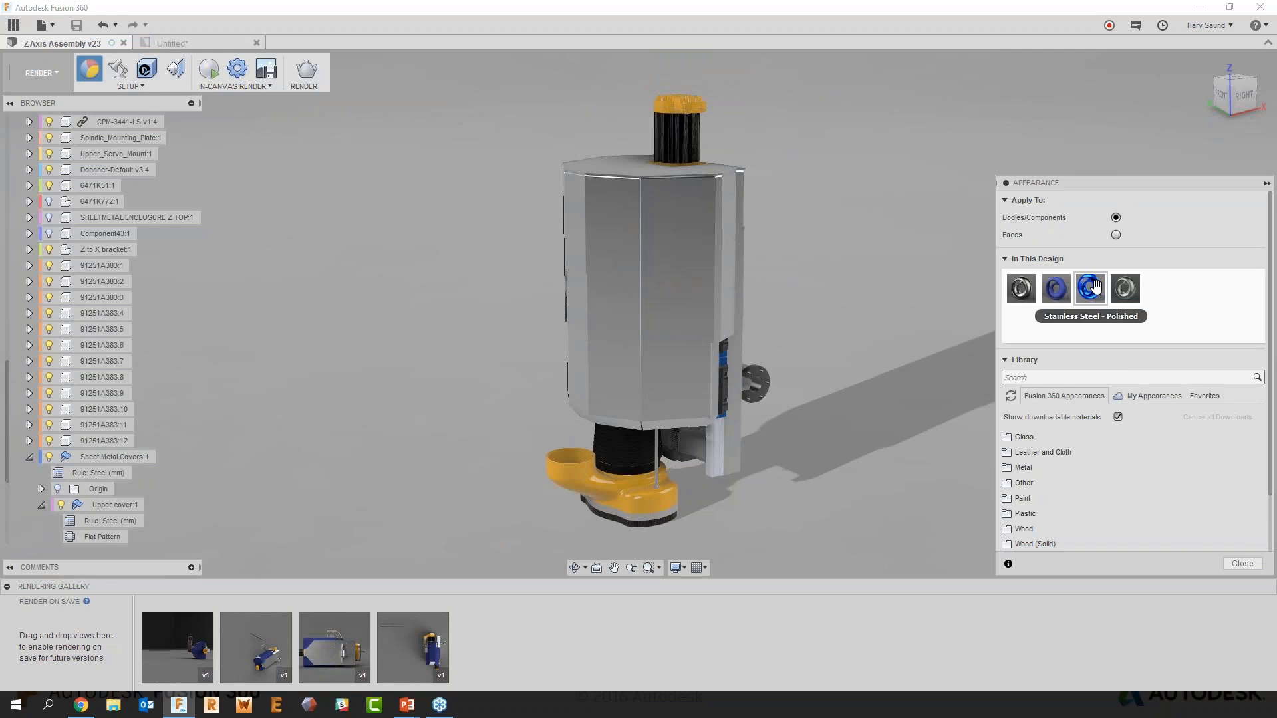
left_click_drag(1091, 288, 675, 366)
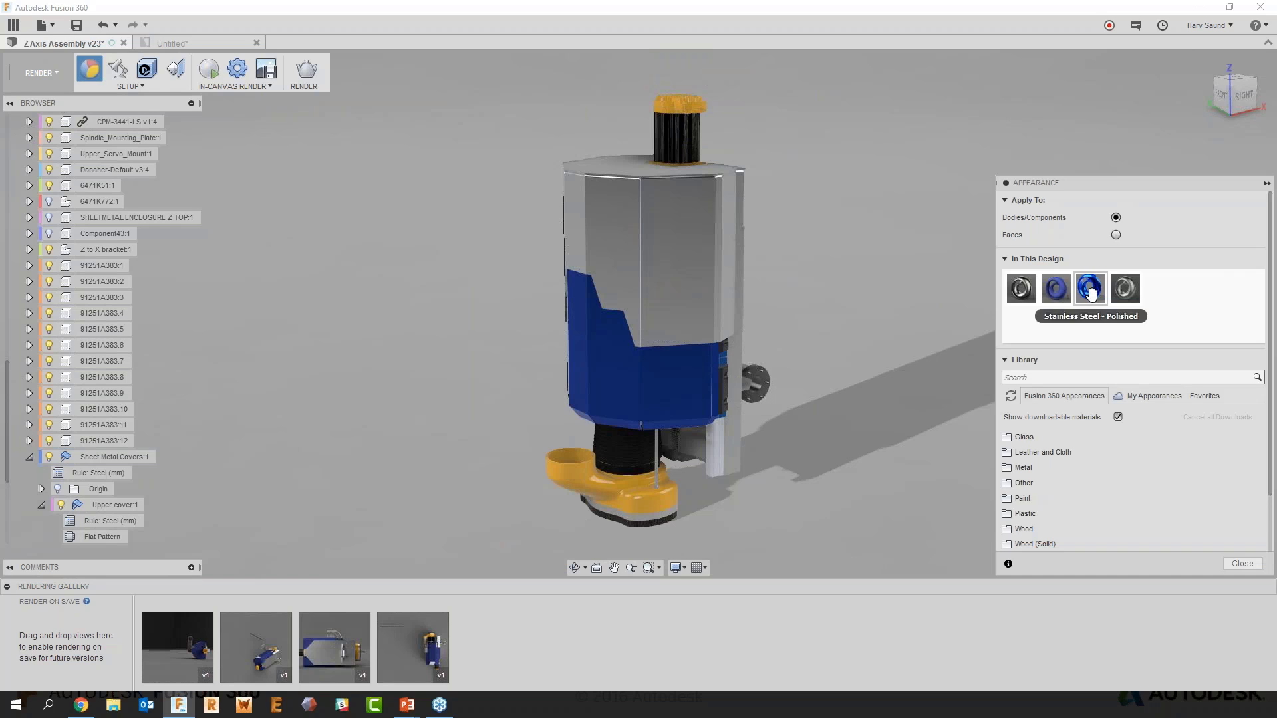
left_click_drag(1057, 293, 684, 234)
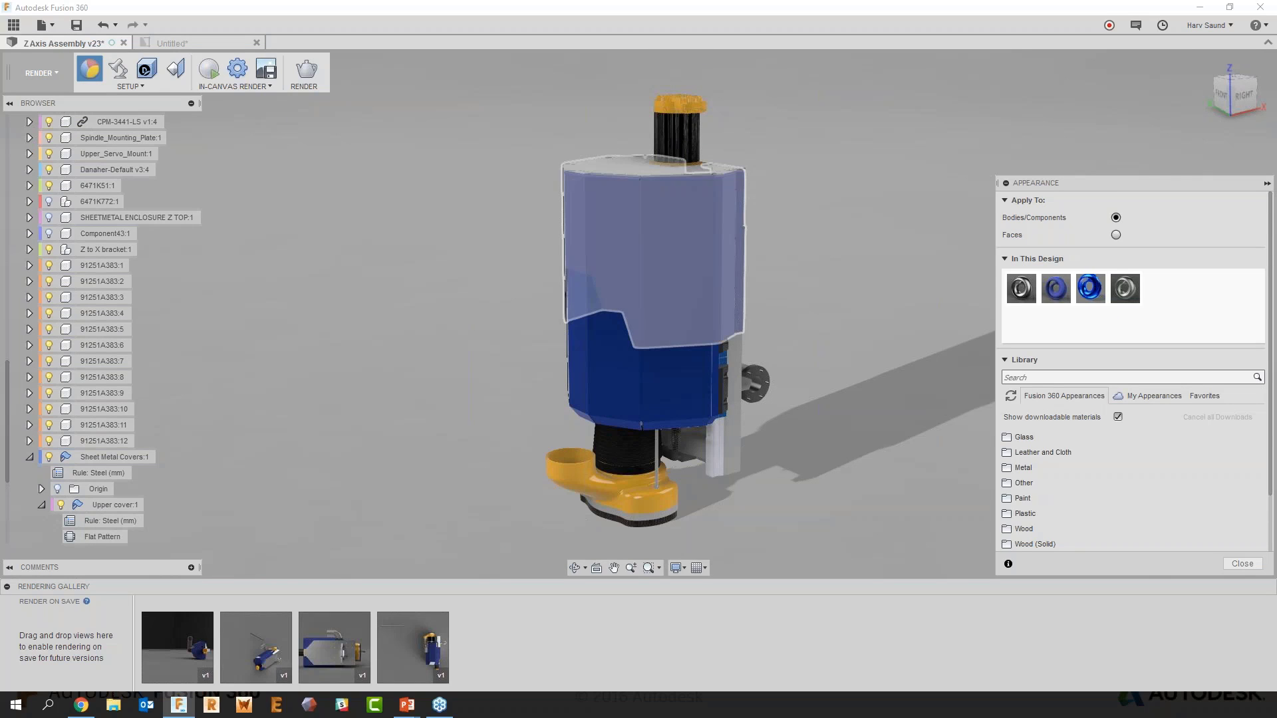
Apply the Brass - Polished appearance from the metal library to the top cover
left_click_drag(1126, 287, 713, 169)
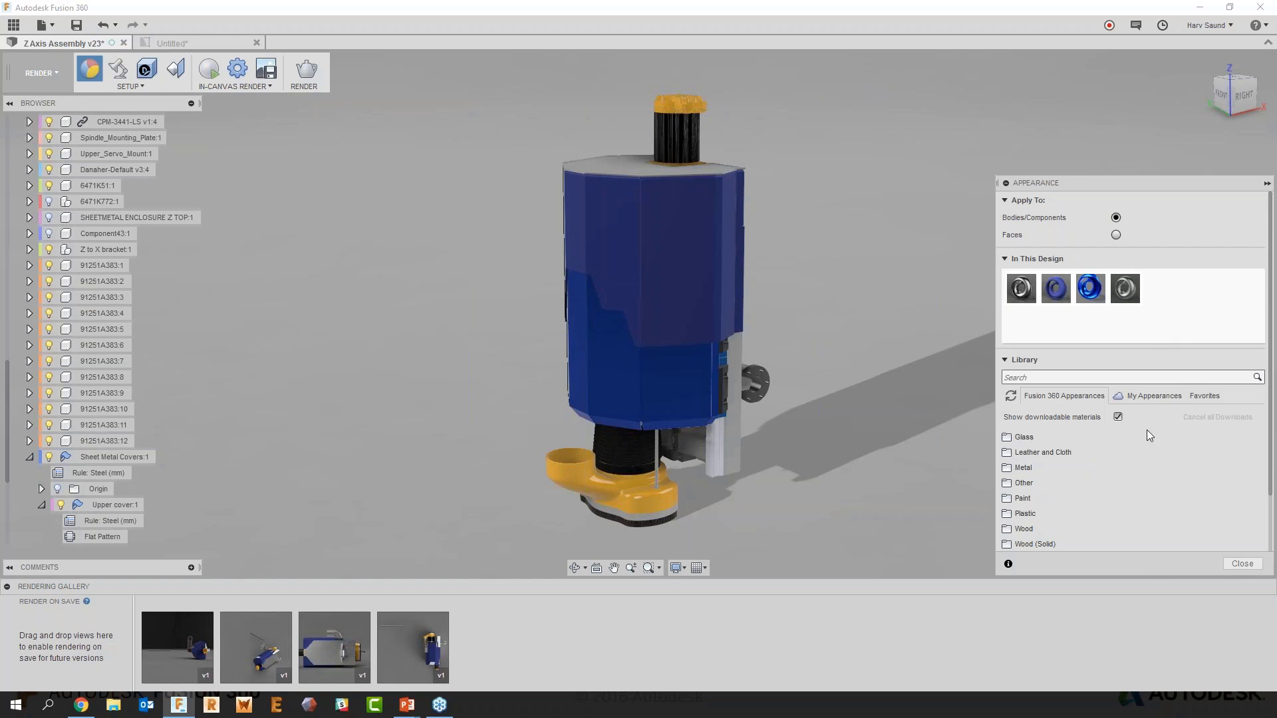
scroll(1039, 449, "down", 1)
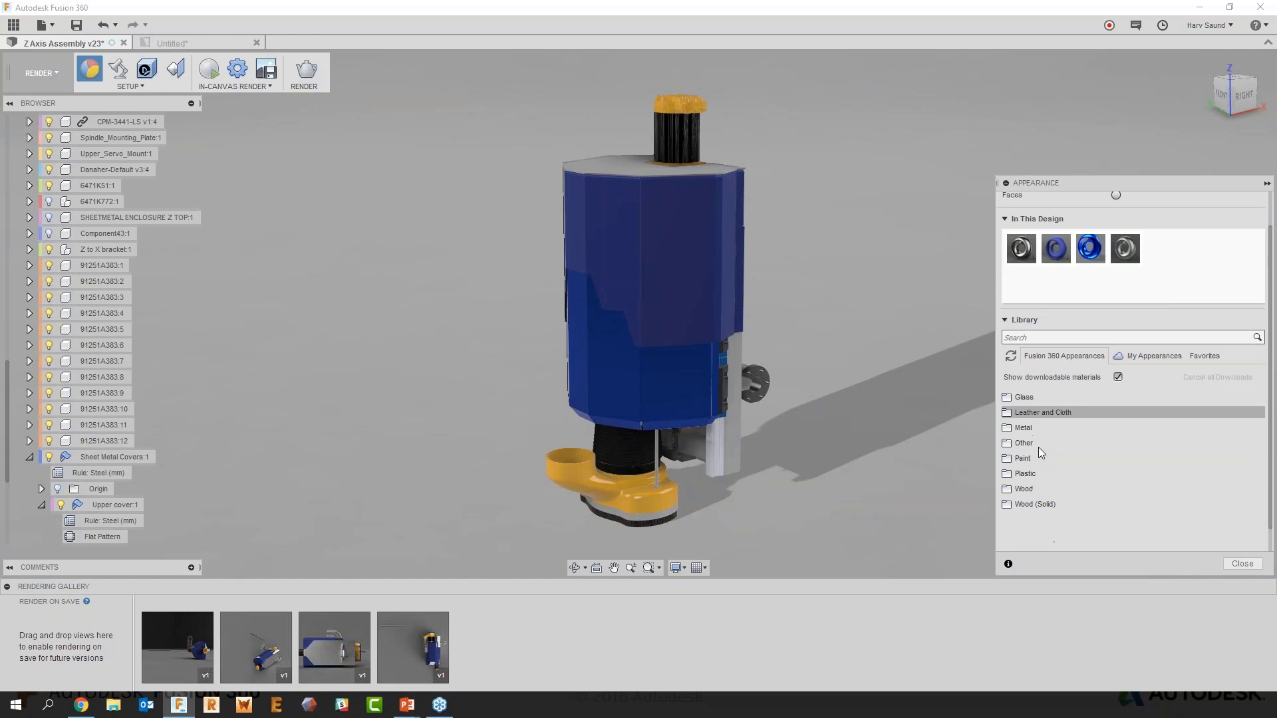
left_click(1037, 430)
left_click(1043, 457)
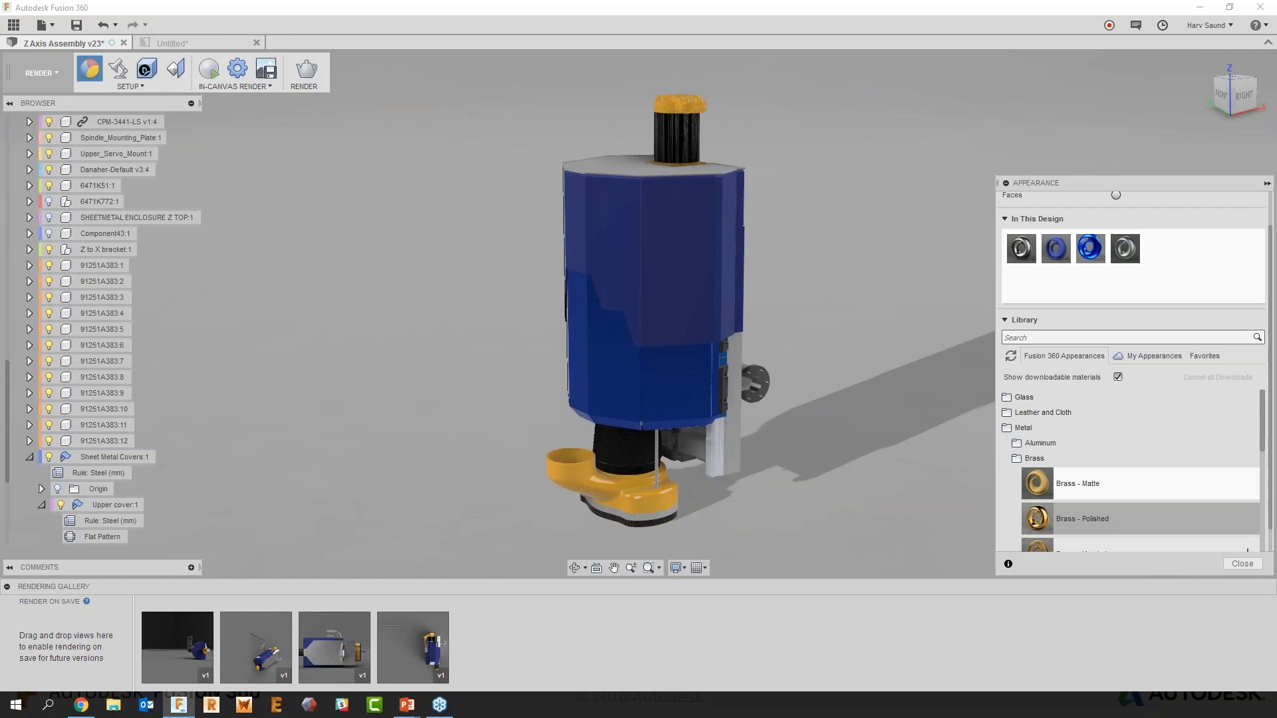
scroll(1089, 490, "down", 1)
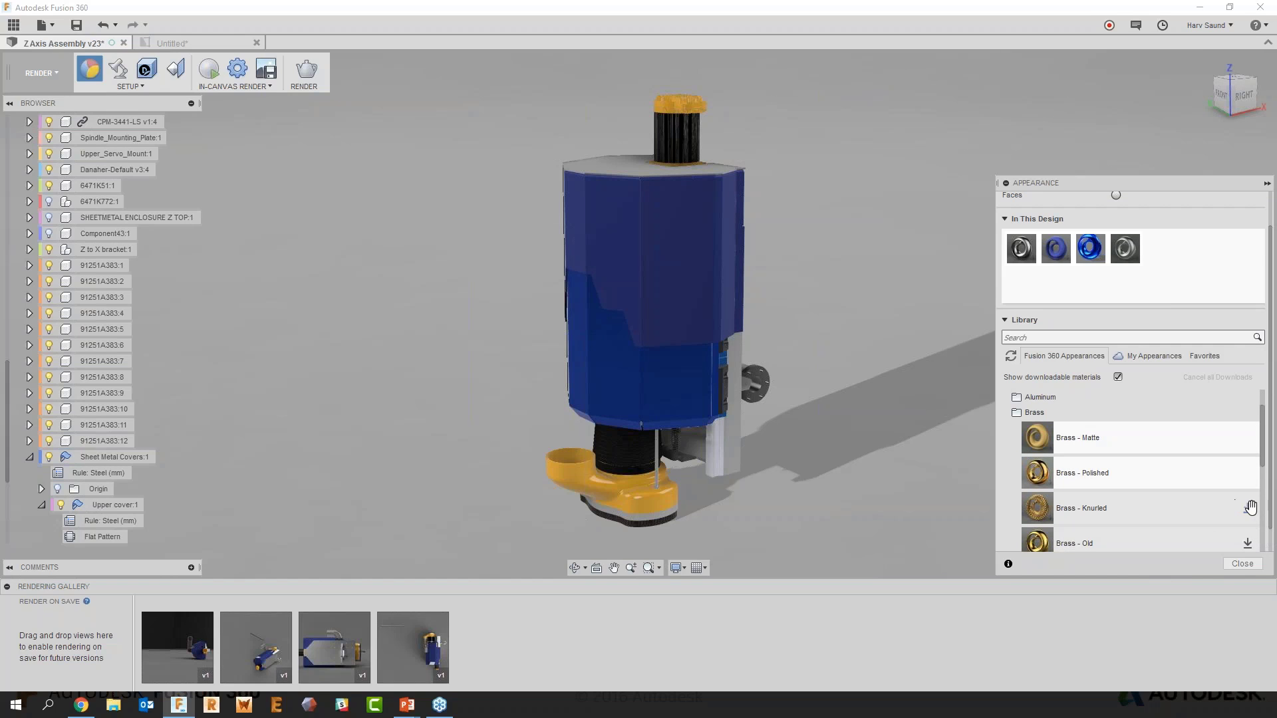
left_click_drag(1083, 474, 633, 164)
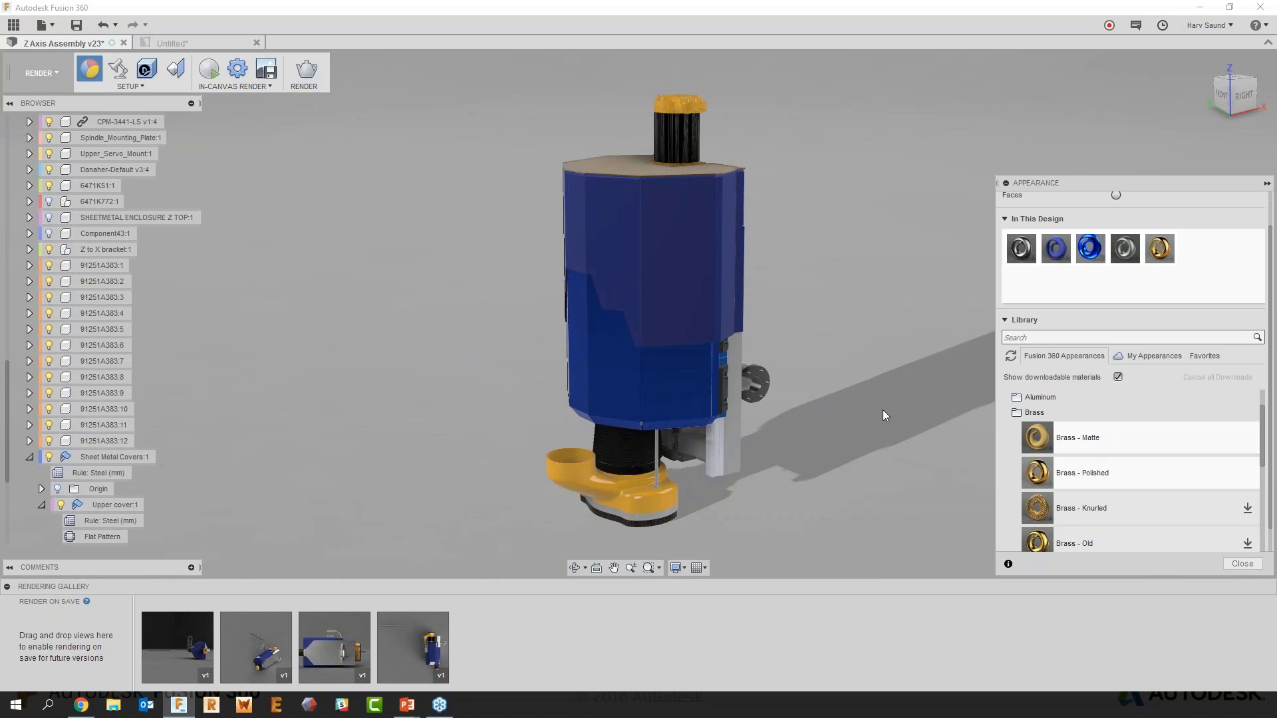
left_click(1242, 563)
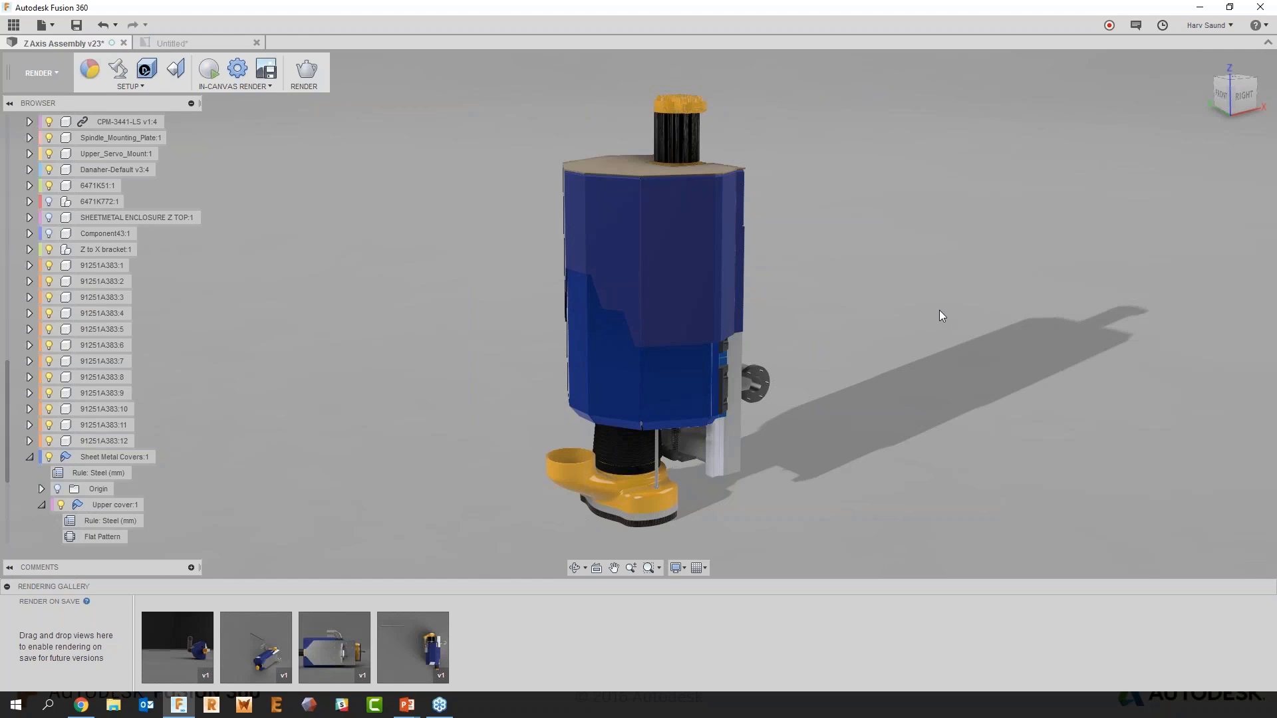
Examine the built-in lighting setups and downloadable environments offered for the render scene
left_click(118, 69)
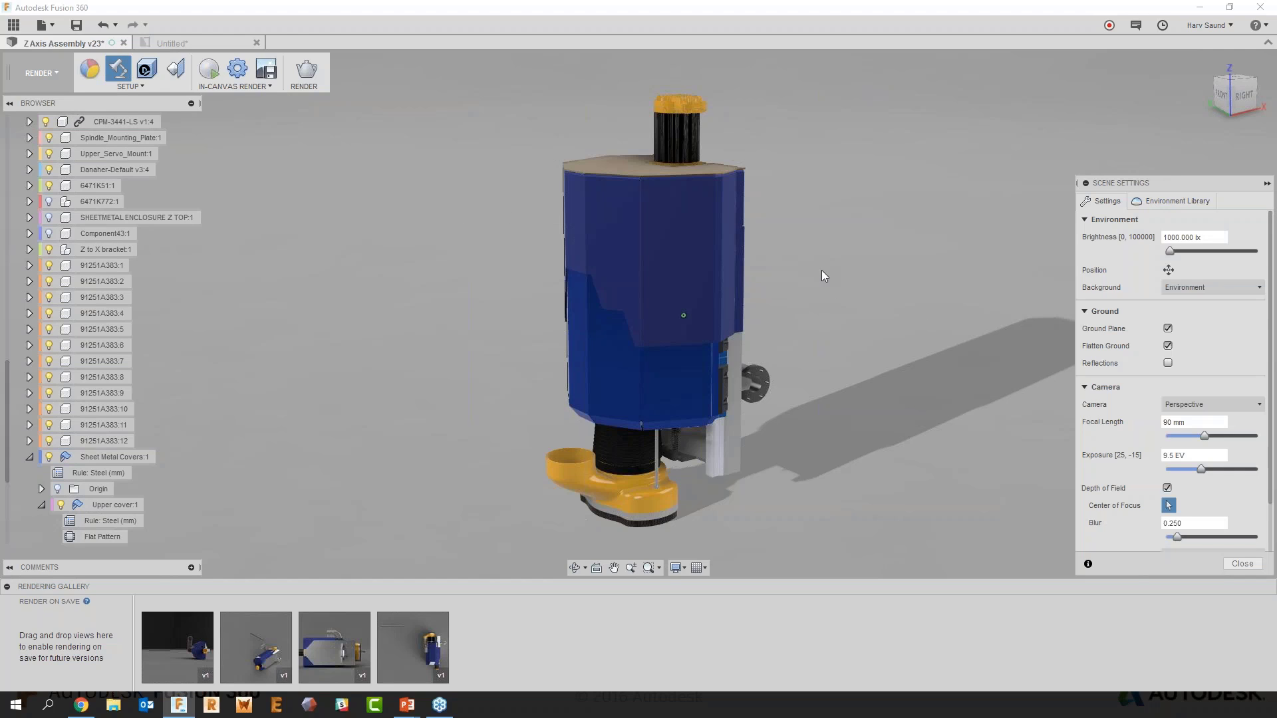
left_click(1196, 201)
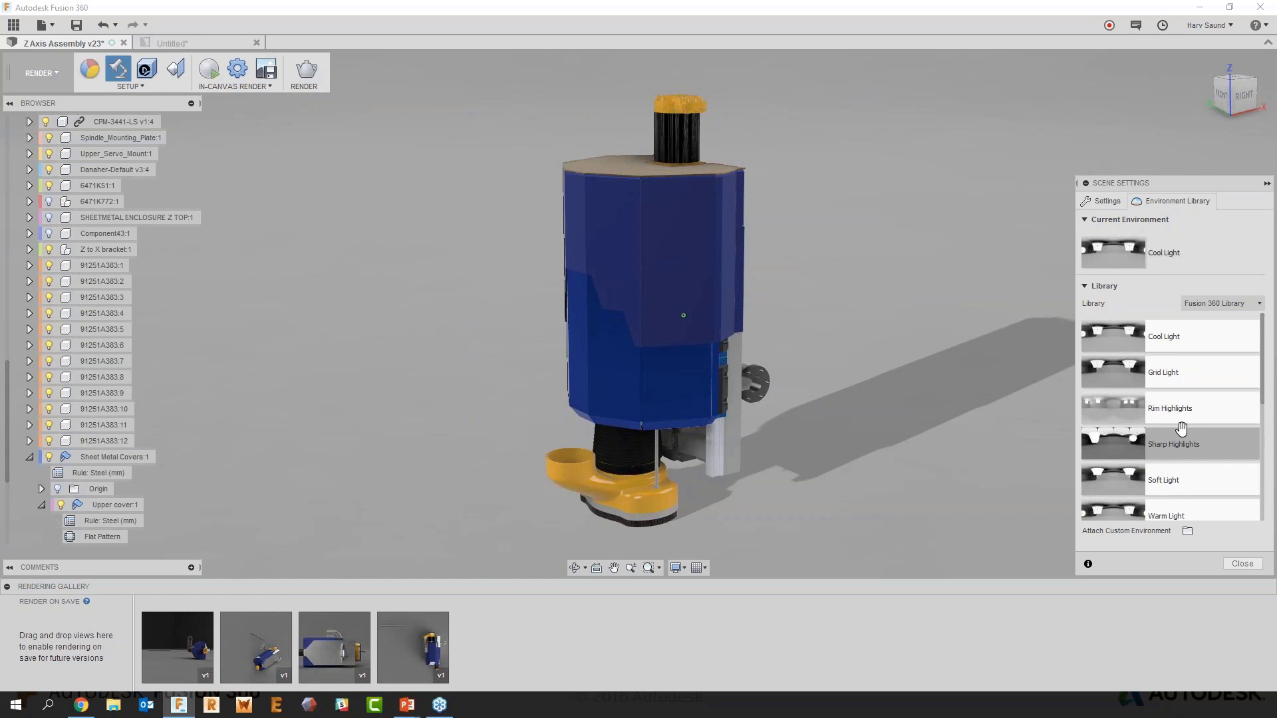
scroll(1182, 431, "down", 4)
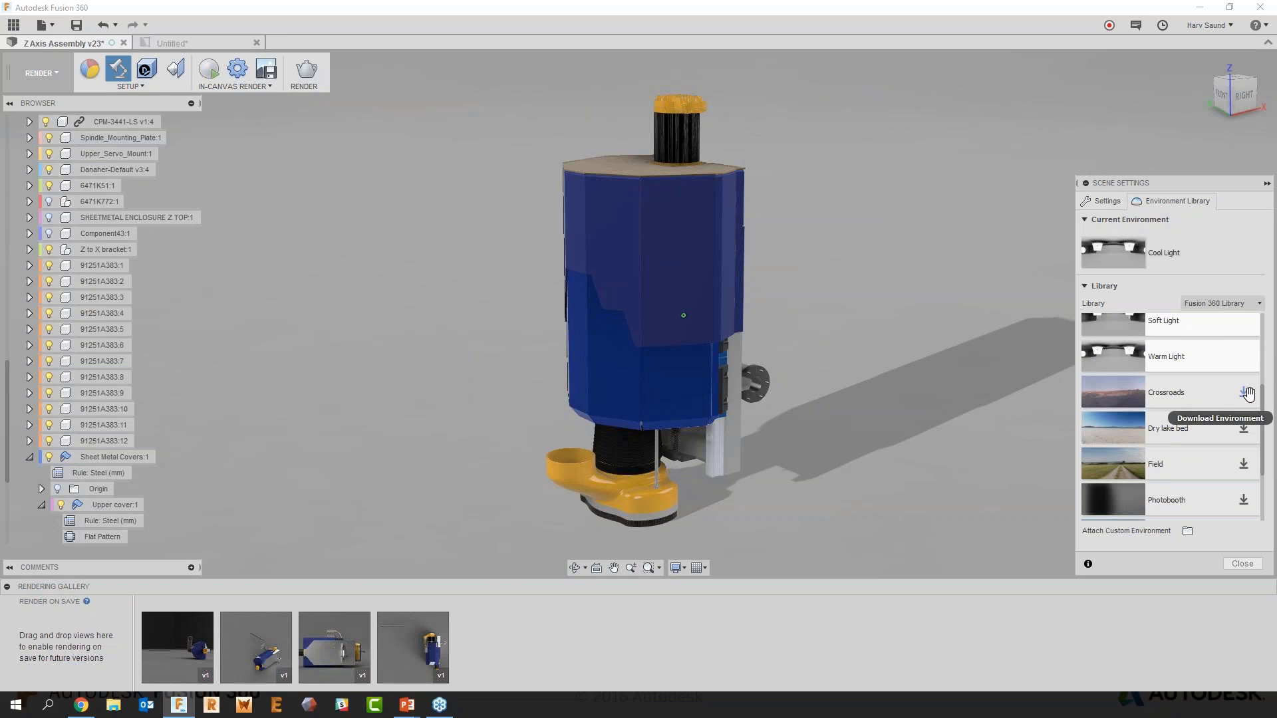
scroll(1185, 372, "up", 4)
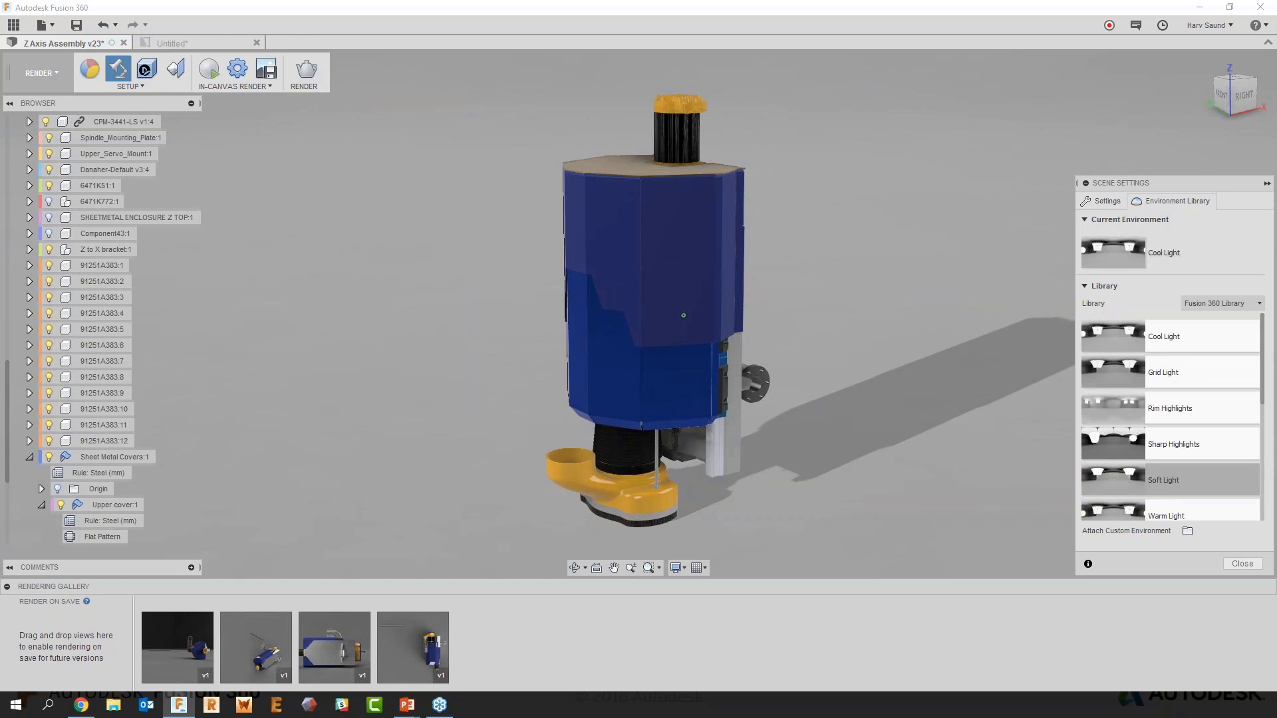
Turn on ground reflections in the scene settings and start an in-canvas render of the assembly
left_click(1112, 203)
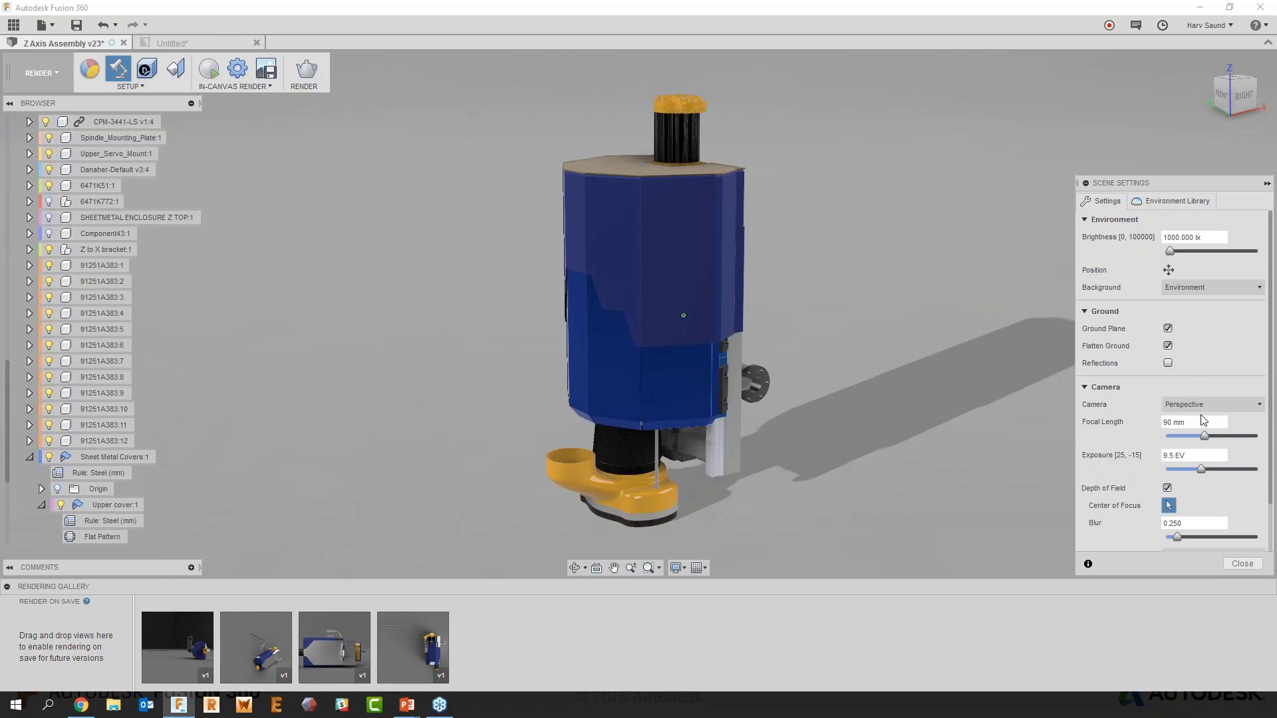
left_click(1169, 364)
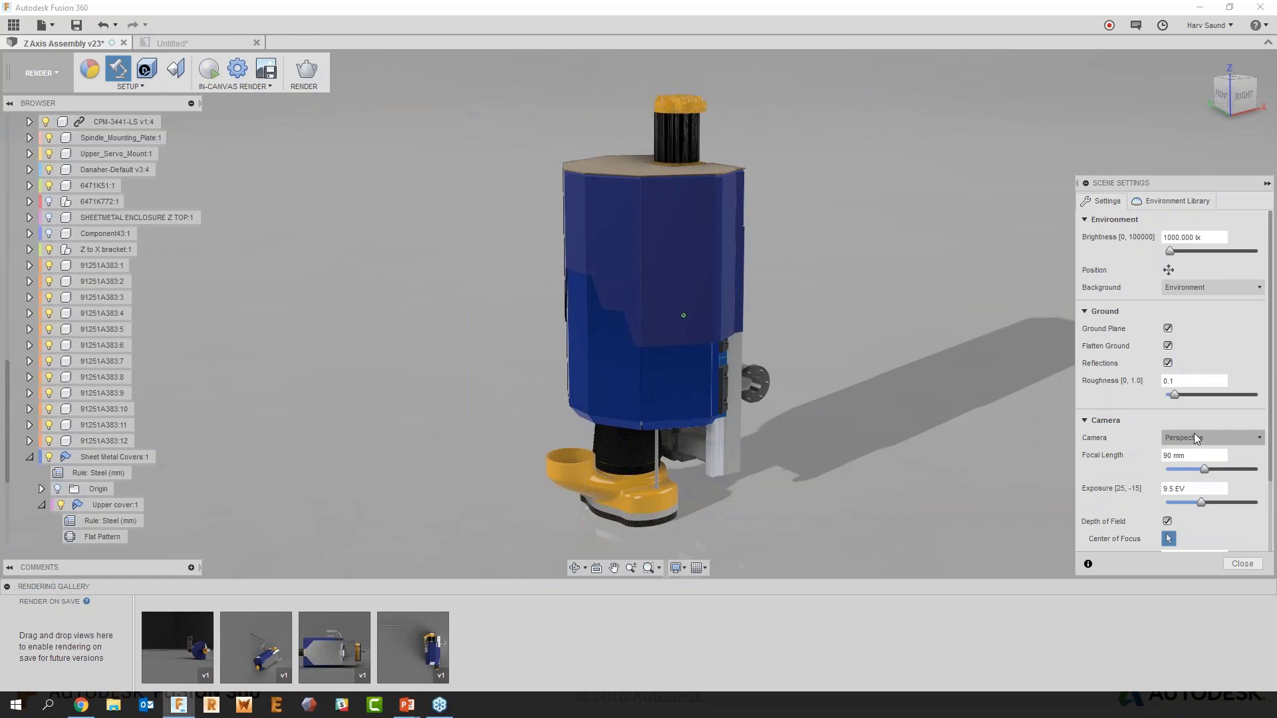
scroll(1197, 439, "down", 3)
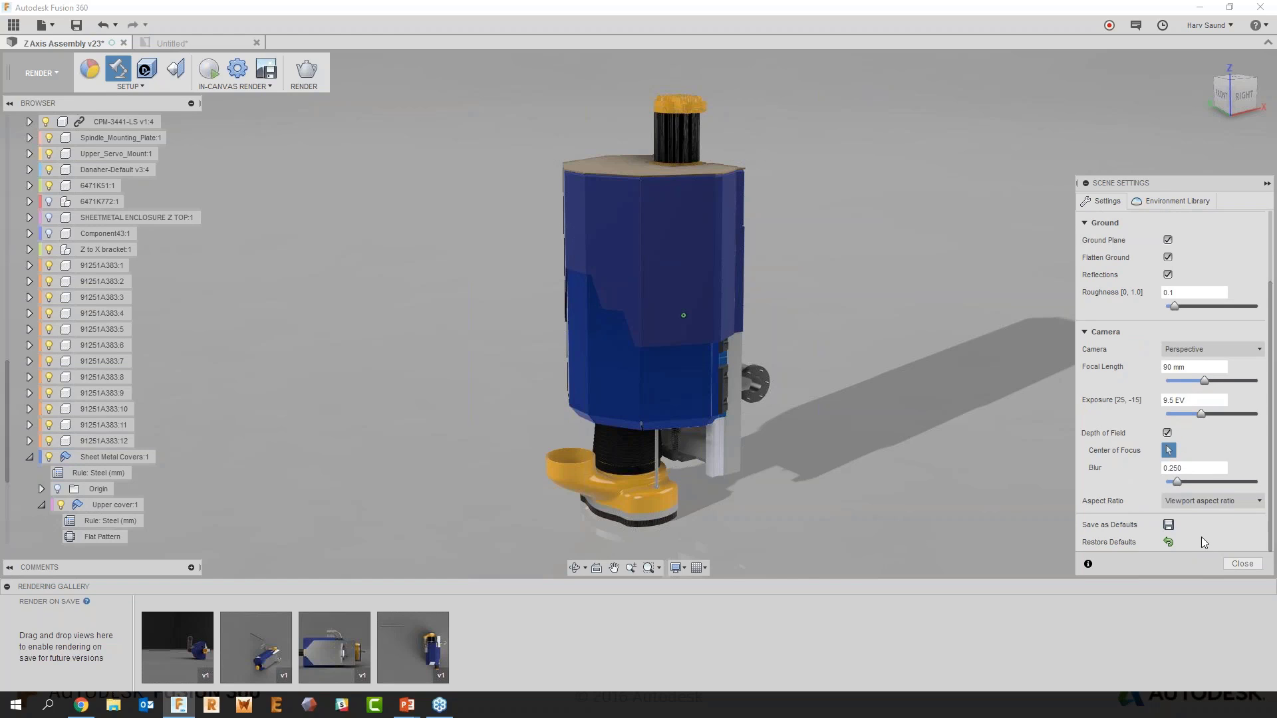
left_click(1242, 564)
left_click(213, 78)
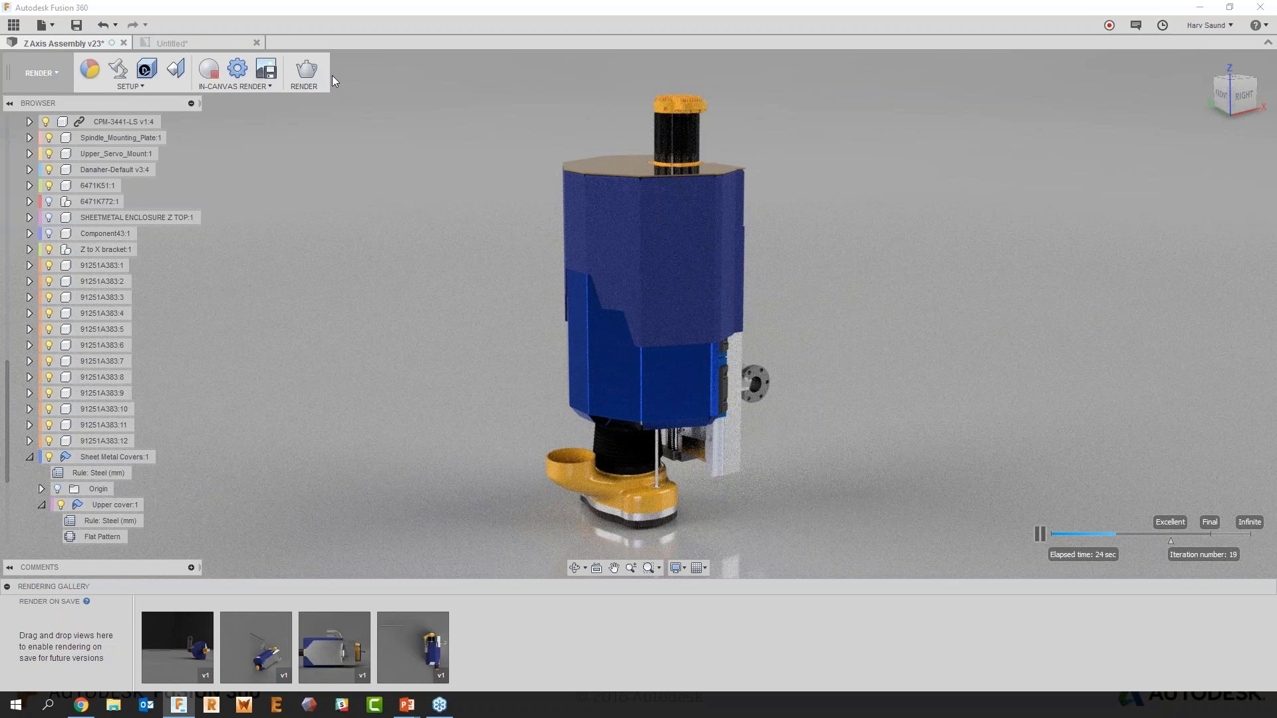
Pause the in-canvas render and compare the local and cloud renderer options in the render settings
left_click(1043, 534)
left_click(306, 69)
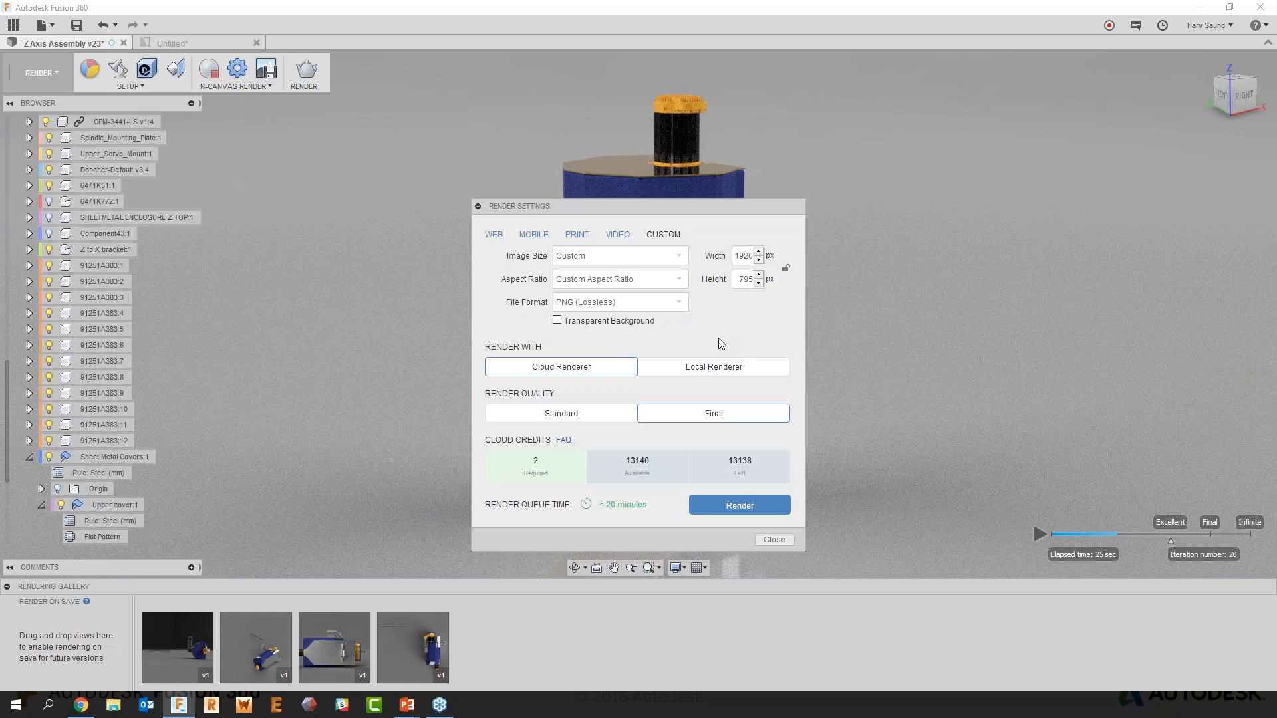
left_click(732, 370)
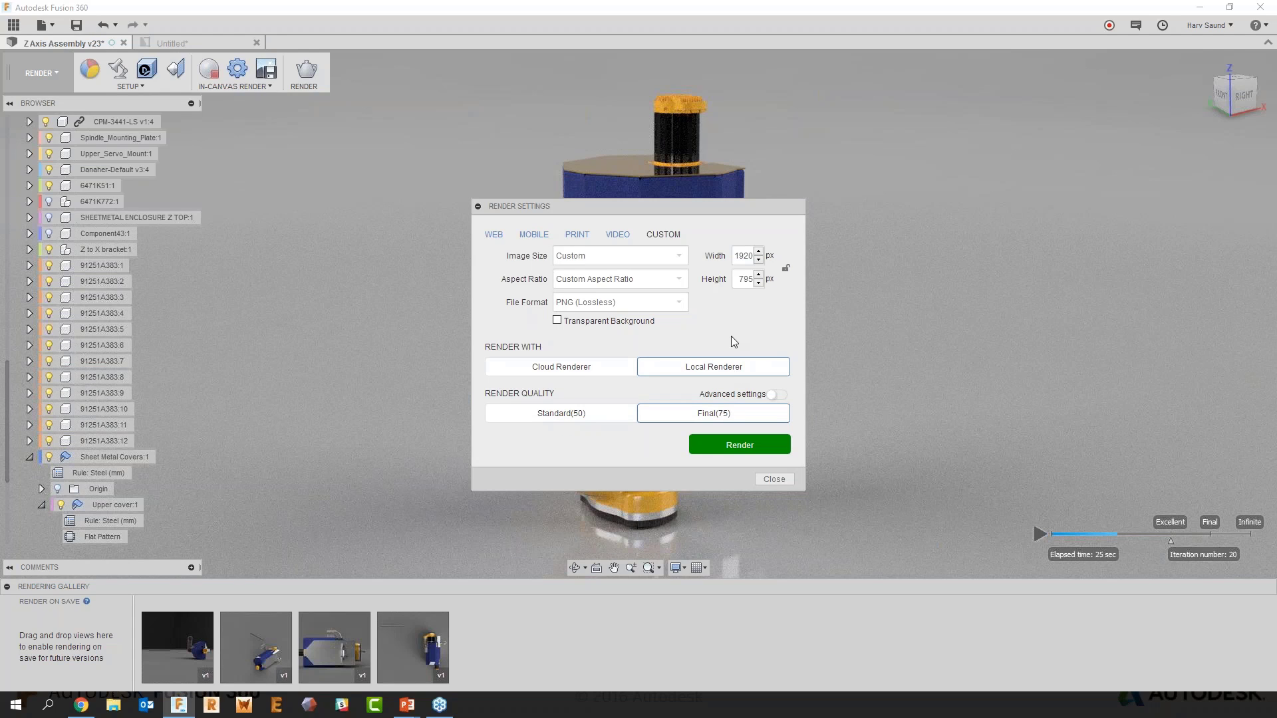
left_click(619, 370)
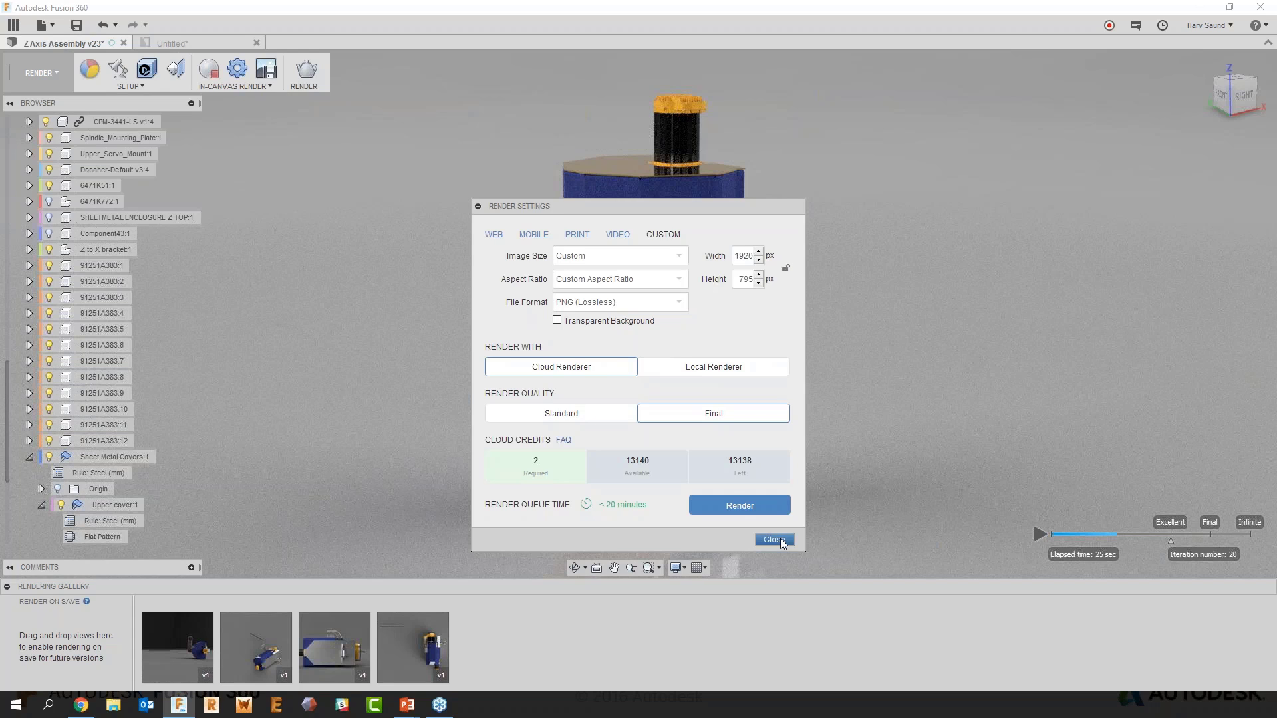
left_click(774, 540)
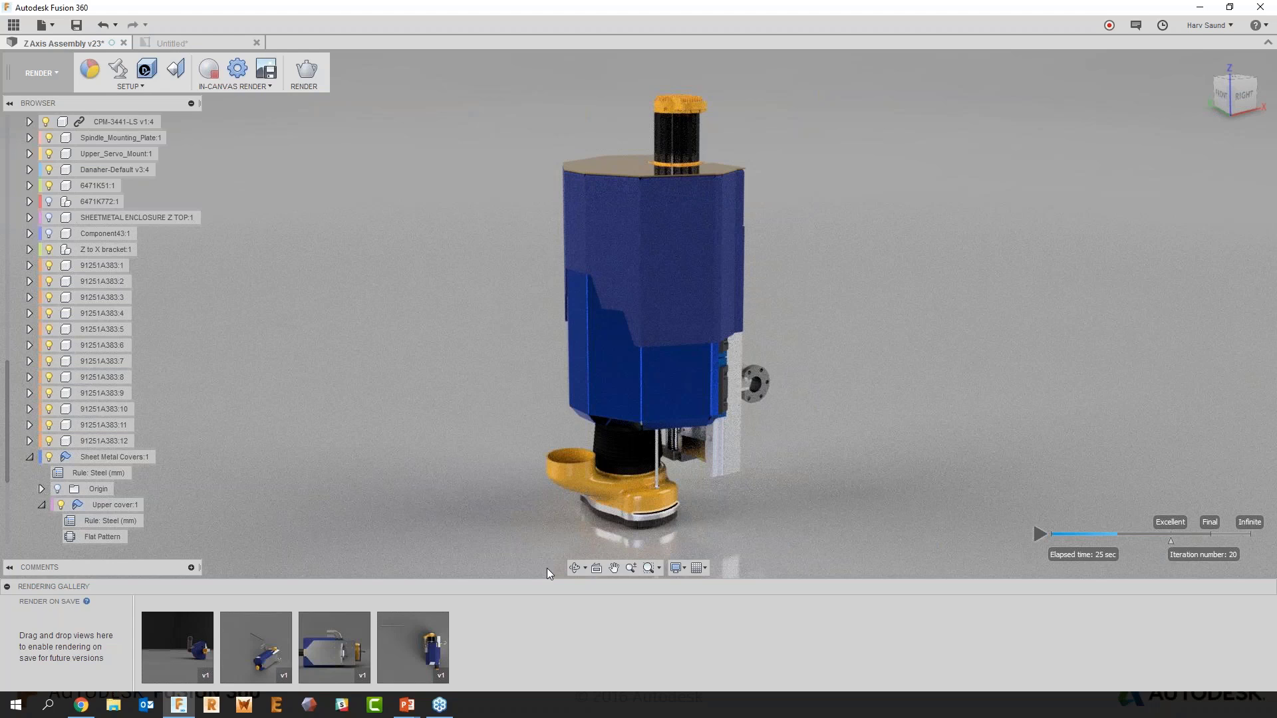
Switch to the Z Axis Assembly v23 window and change it from the Render to the Model workspace
left_click(442, 684)
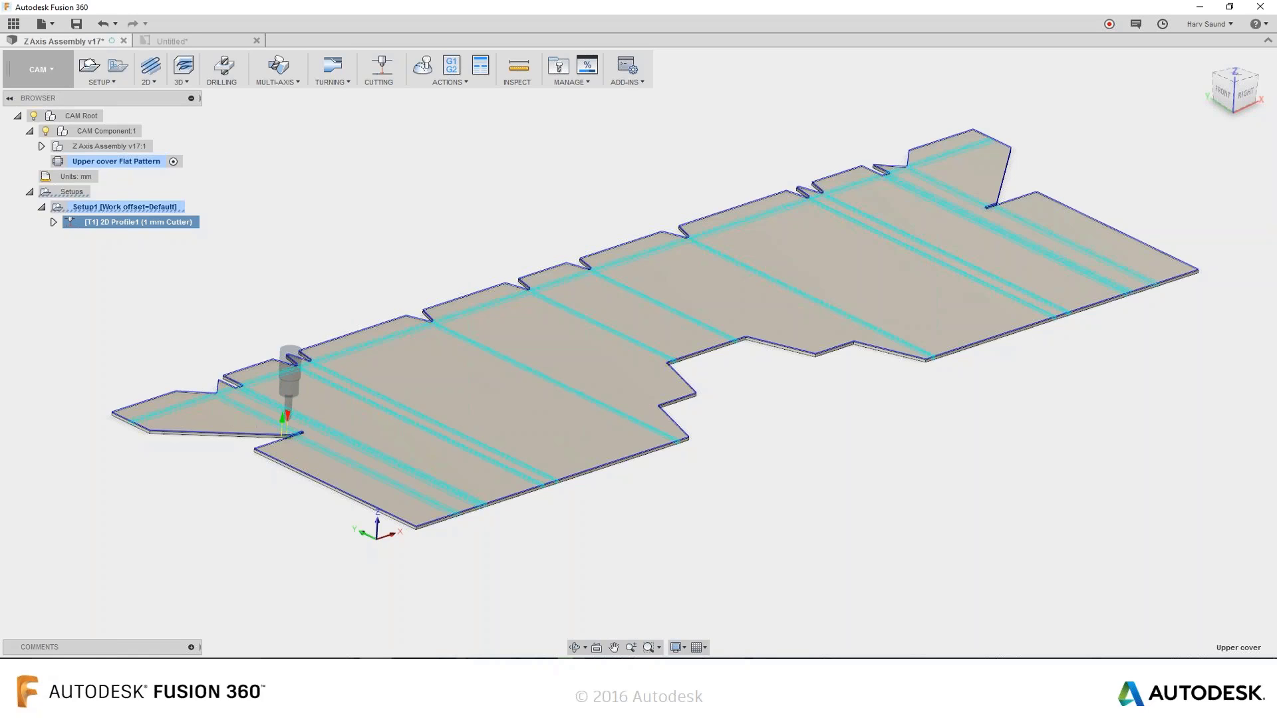
key("super+Tab")
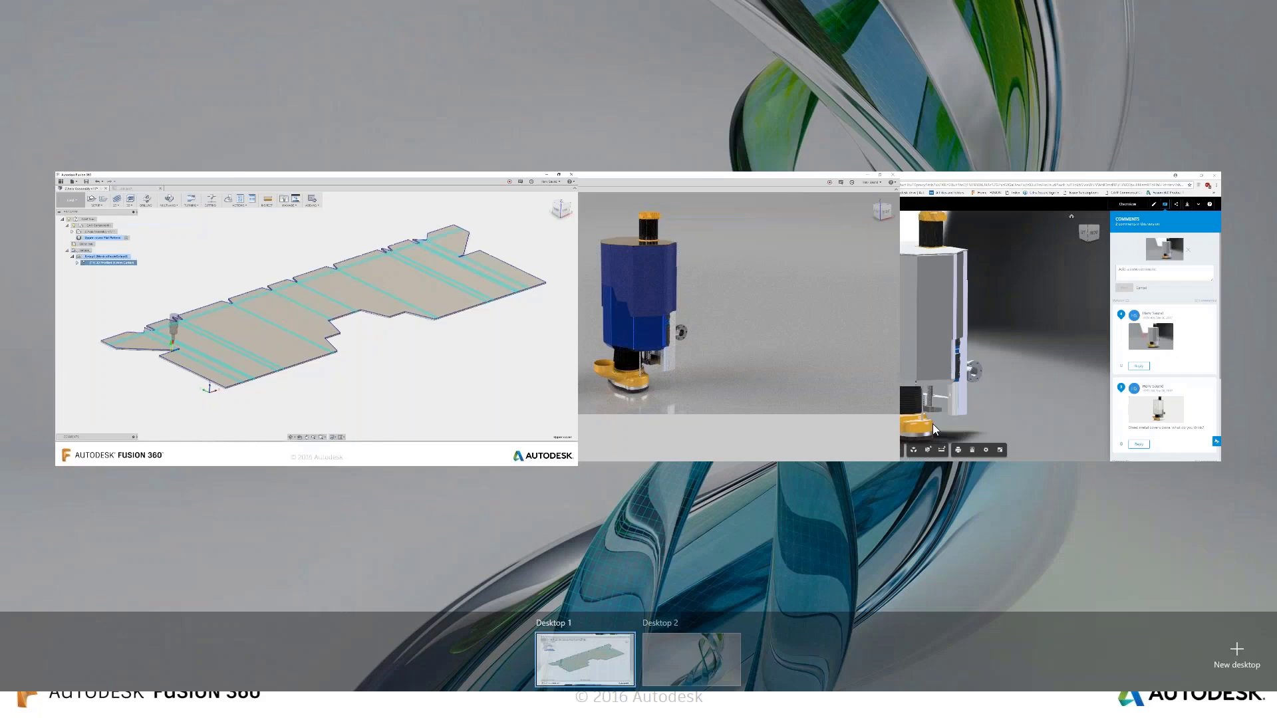
left_click(631, 261)
left_click(18, 84)
left_click(54, 107)
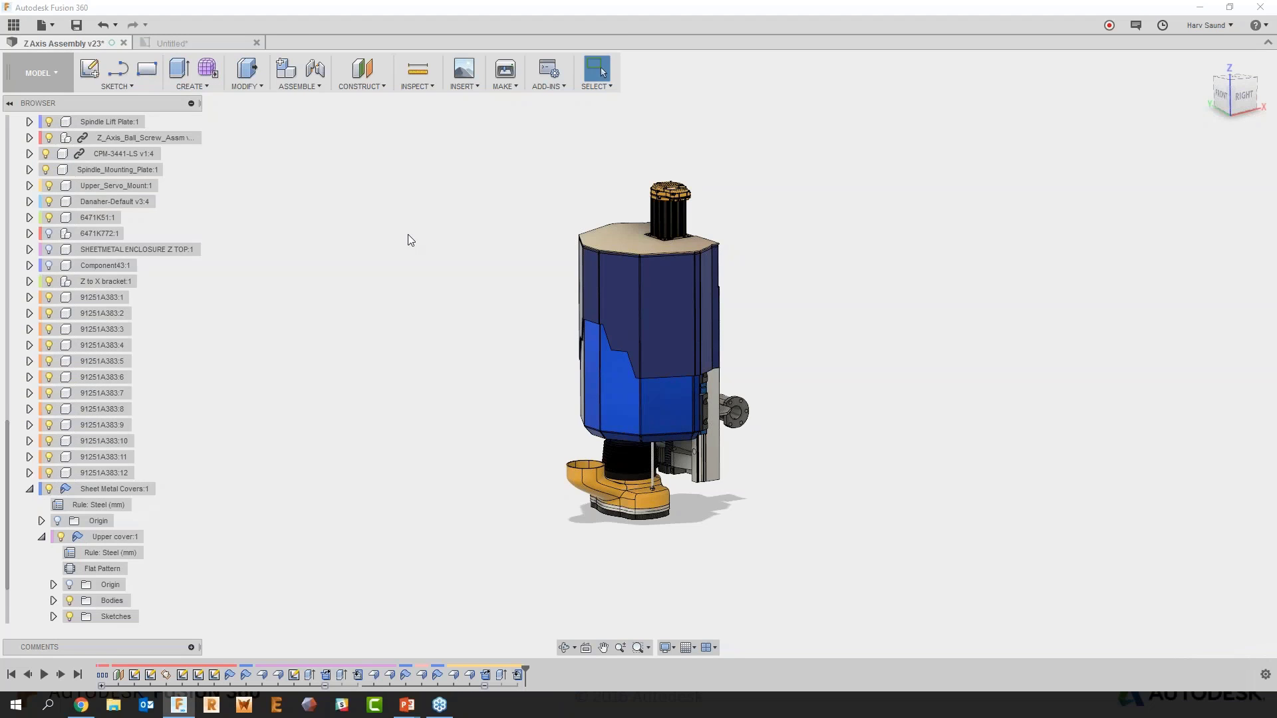
scroll(593, 353, "up", 3)
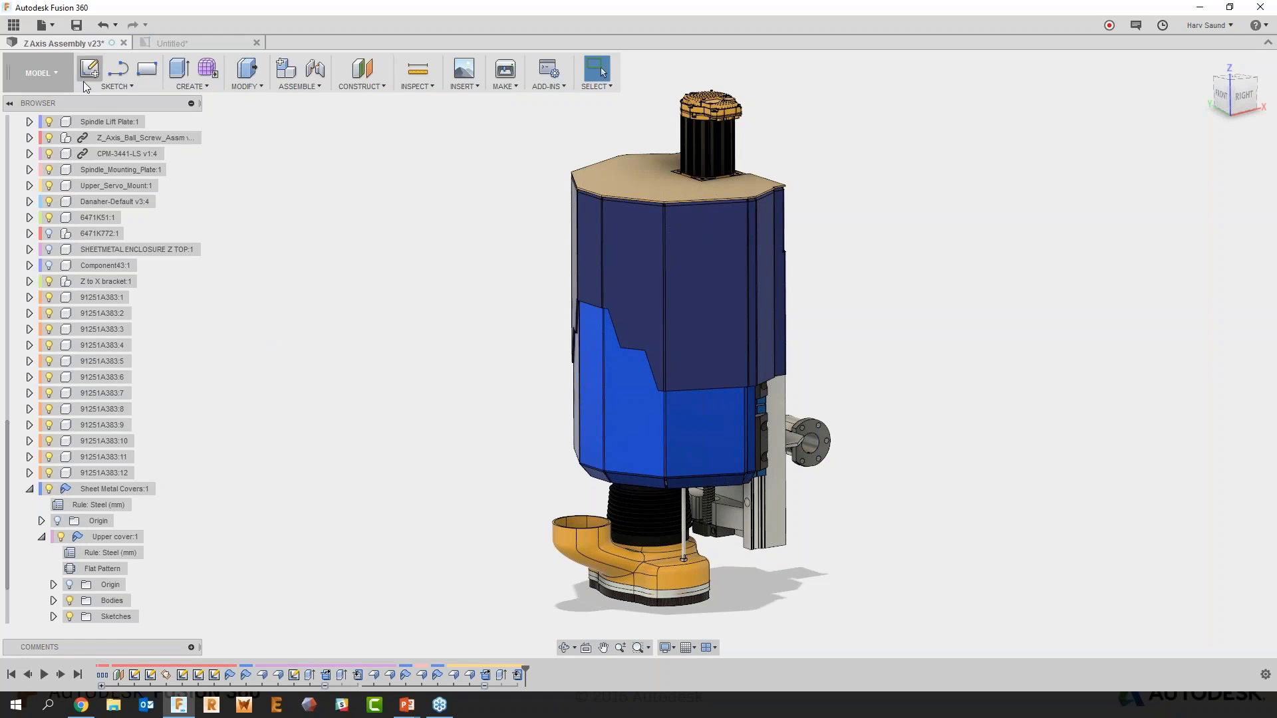
Enter the CAM workspace and activate the Upper cover Flat Pattern under the CAM component
left_click(40, 73)
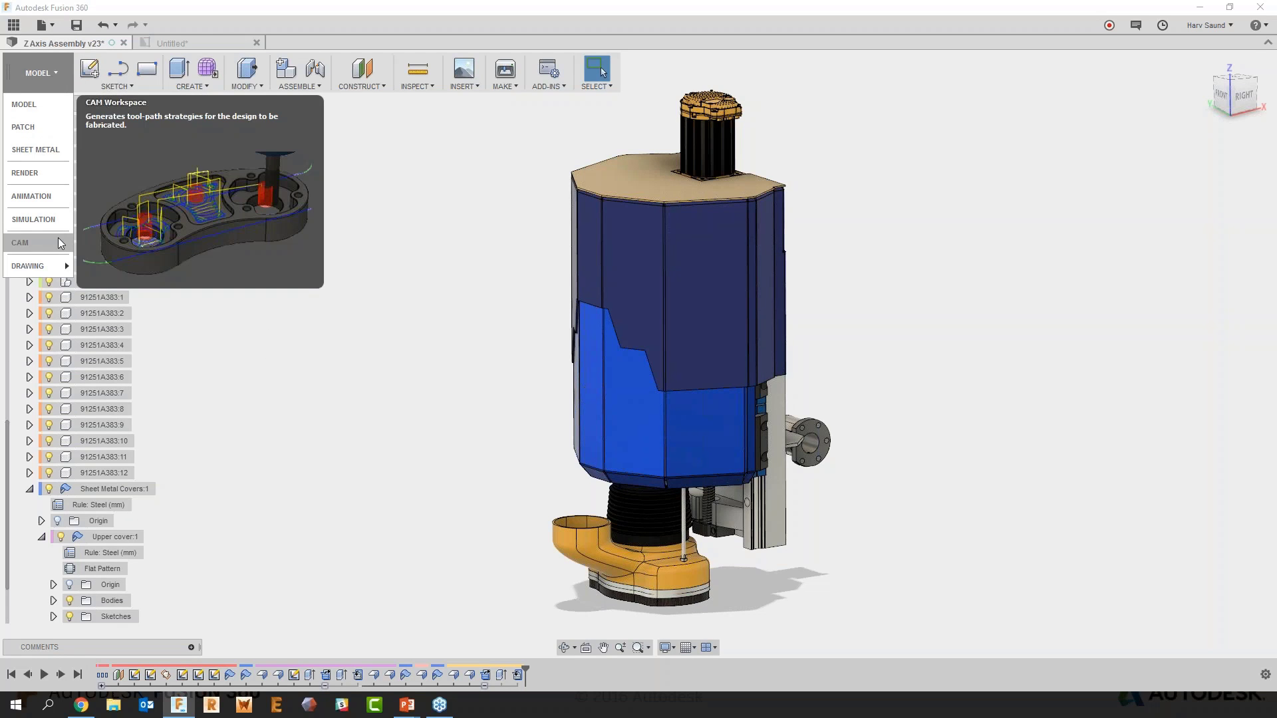
left_click(30, 243)
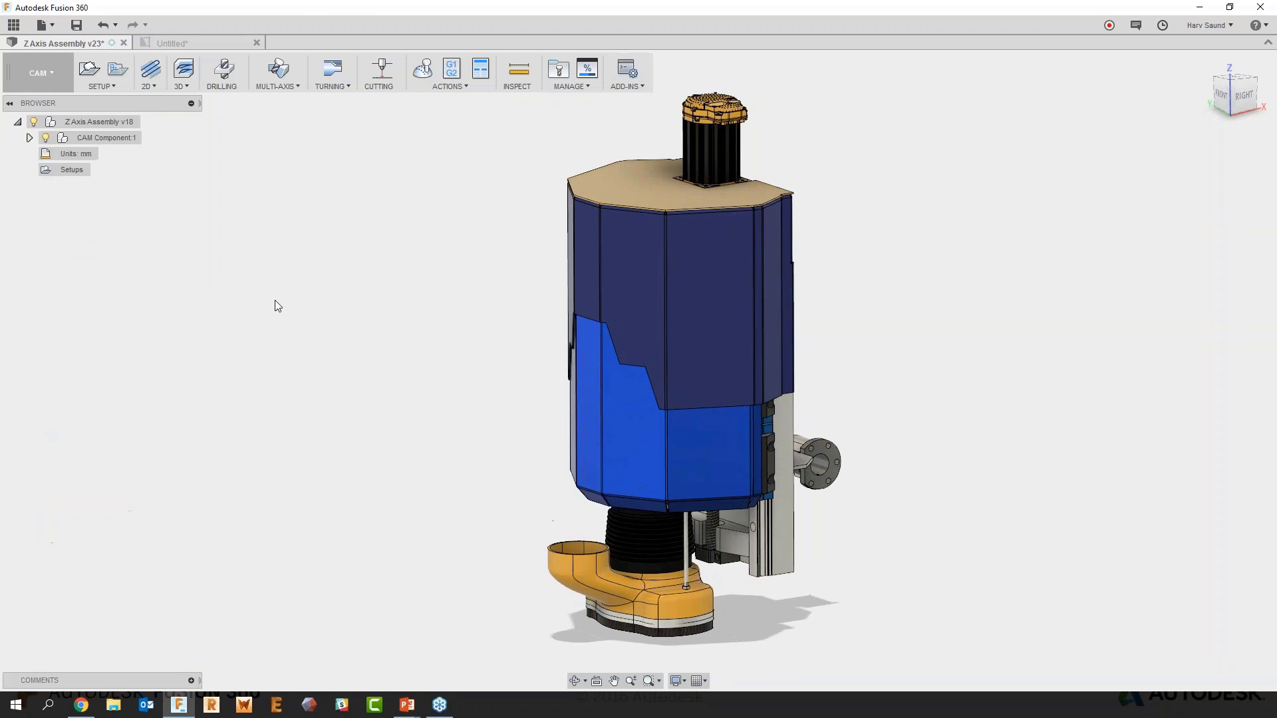
left_click(29, 138)
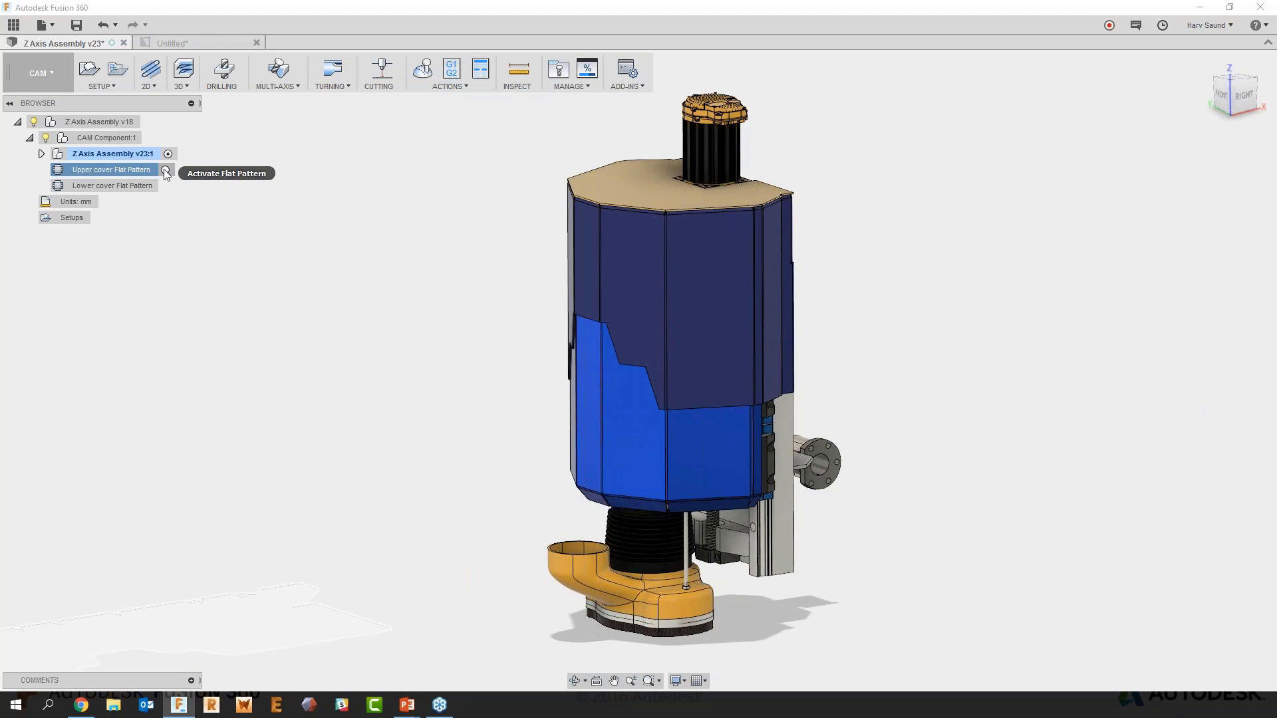
left_click(166, 171)
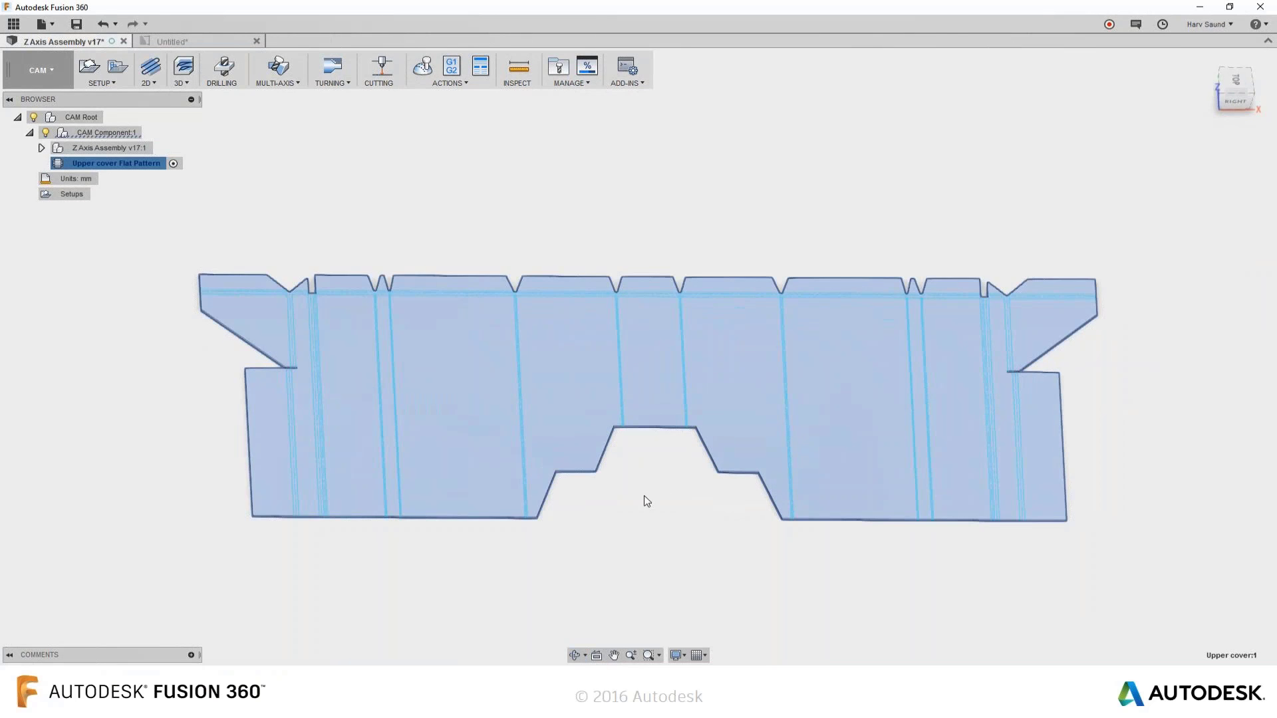
left_click(644, 495)
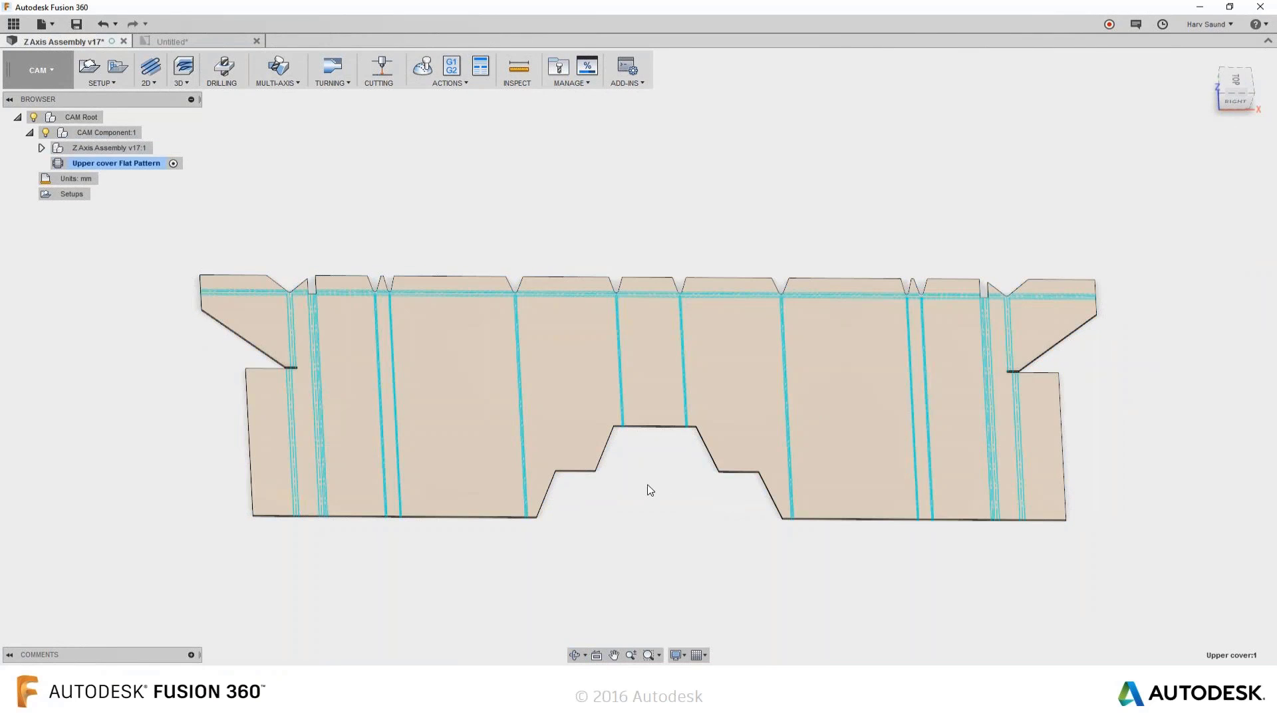
scroll(650, 491, "down", 3)
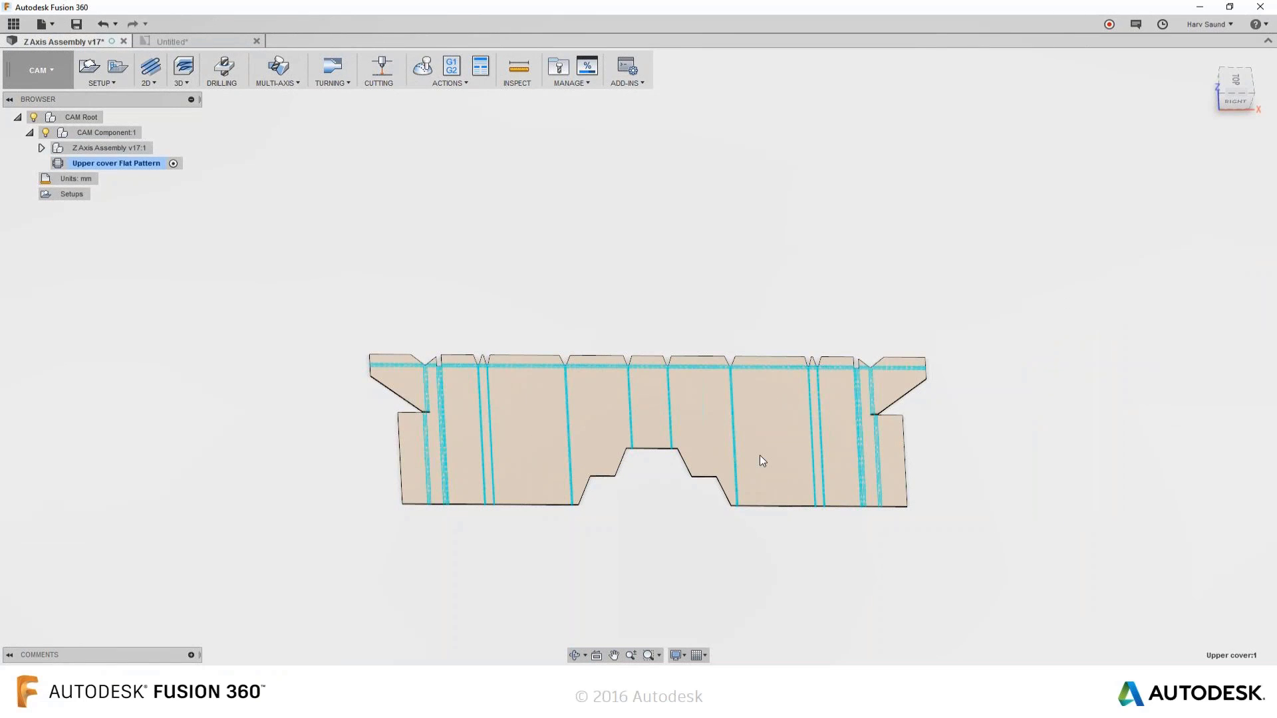
Create a Cutting setup for the upper cover flat pattern with its origin at the stock box corner with lowest X and Y
left_click(89, 66)
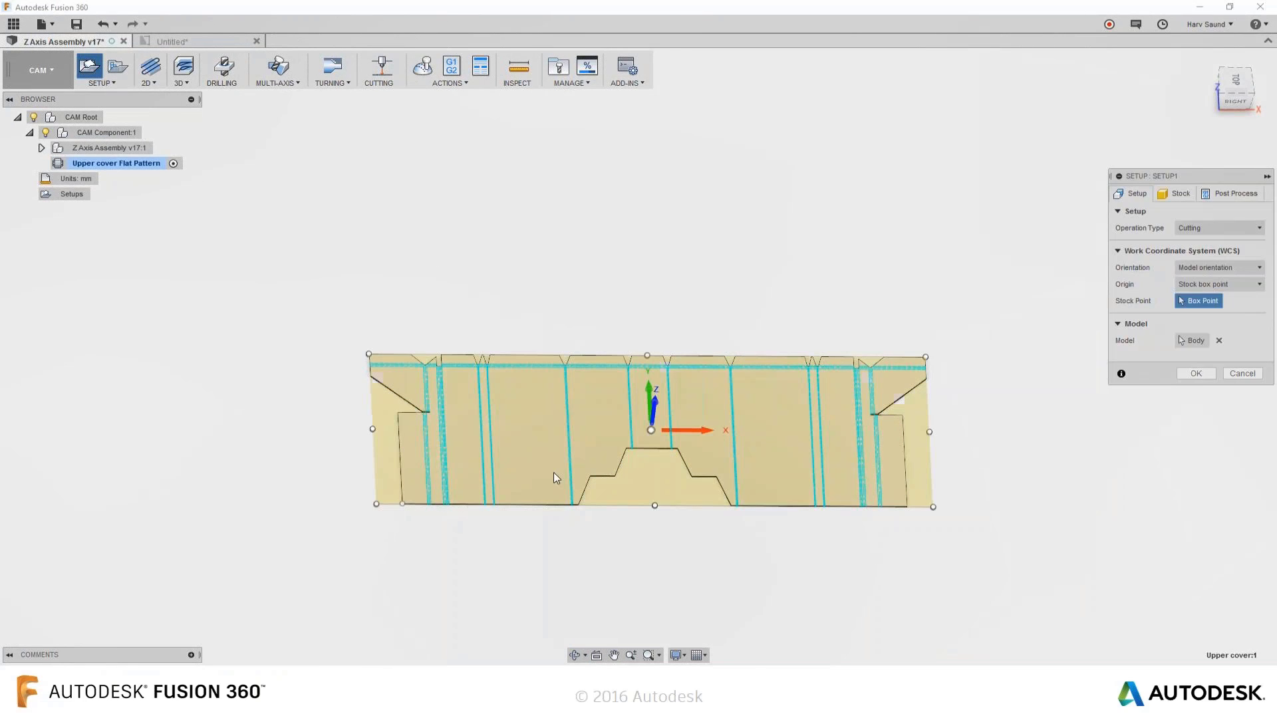
middle_click_drag(699, 562, 730, 528, "shift")
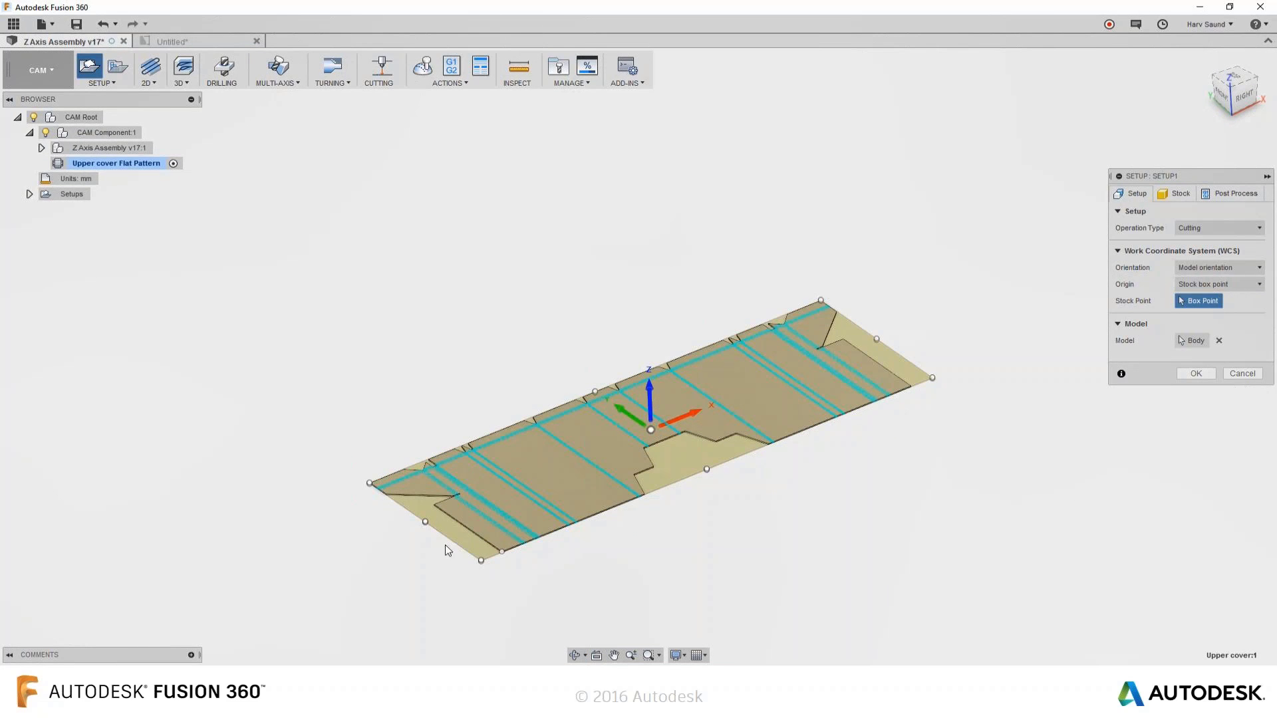
left_click(370, 483)
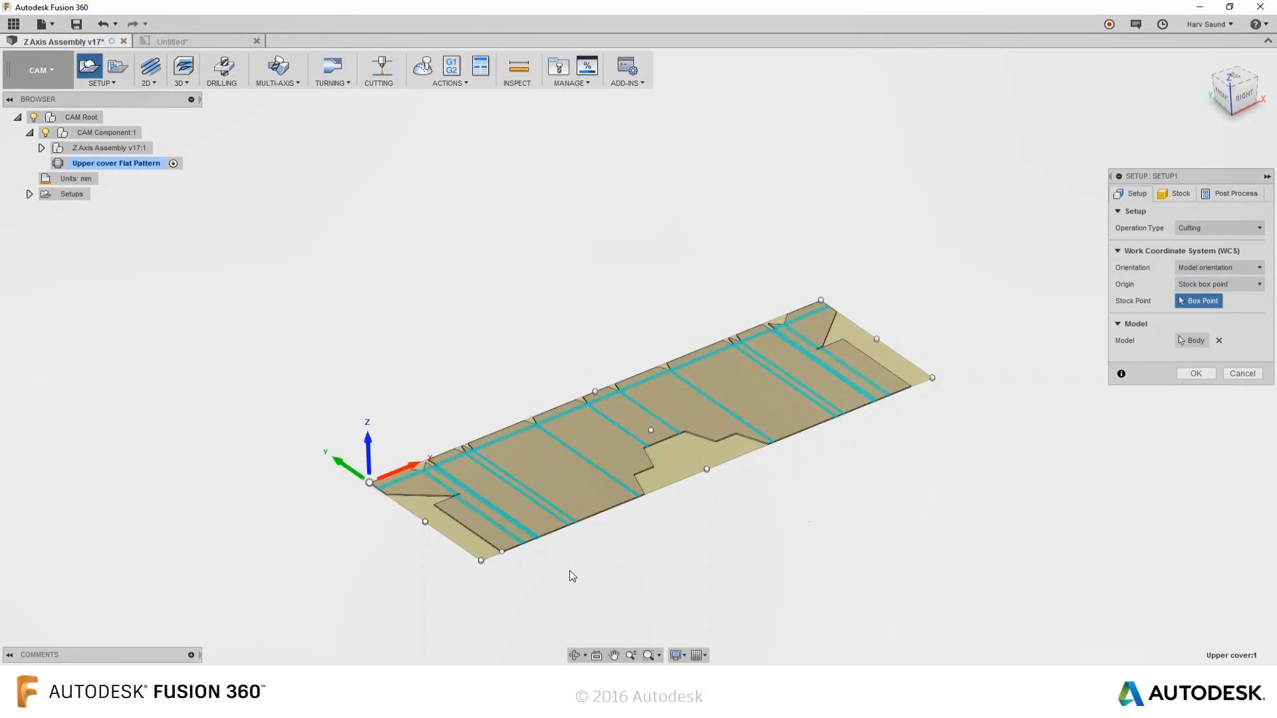
left_click(479, 558)
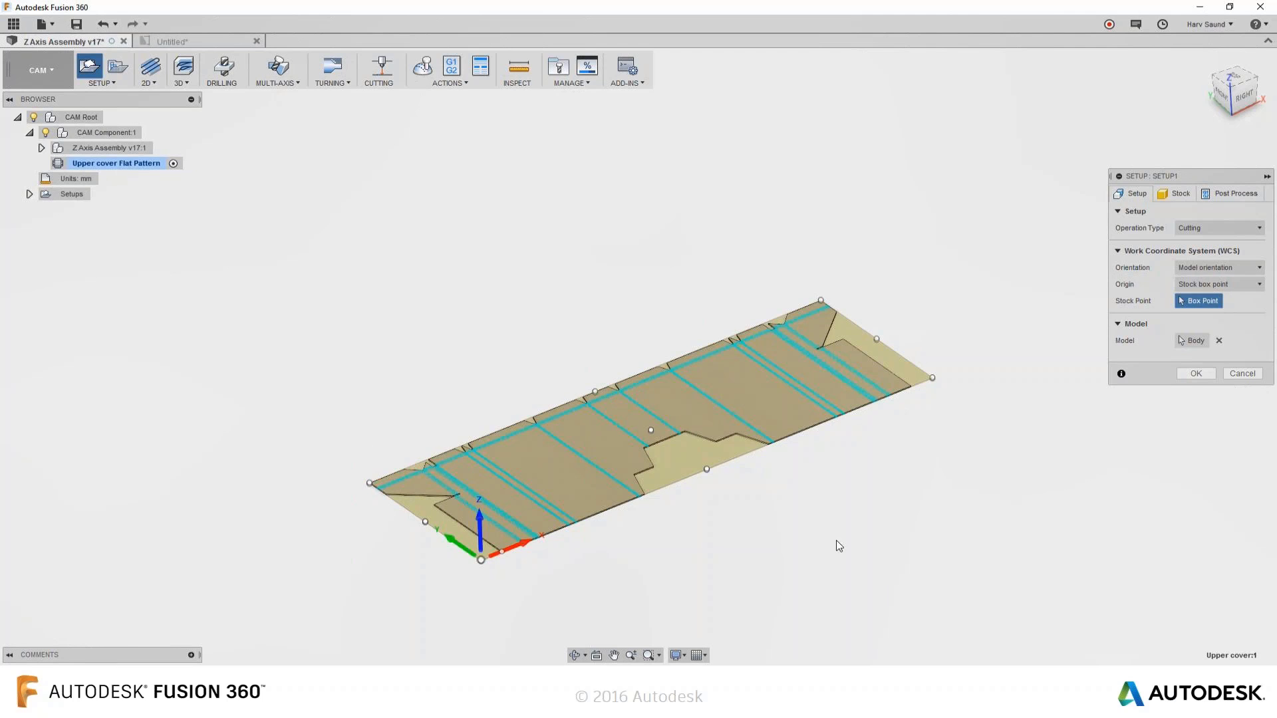
left_click(1196, 373)
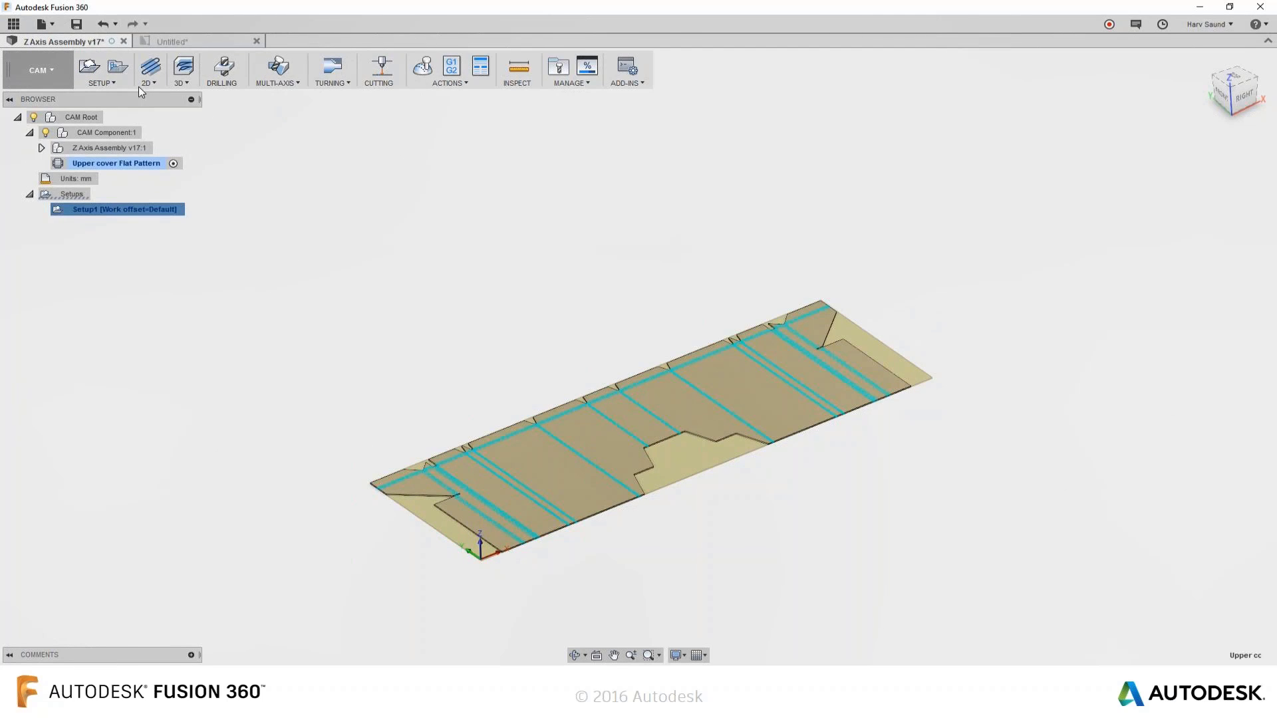
Start a 2D Profile cutting operation using the 1 mm waterjet tool from the local Profile tools library
left_click(377, 68)
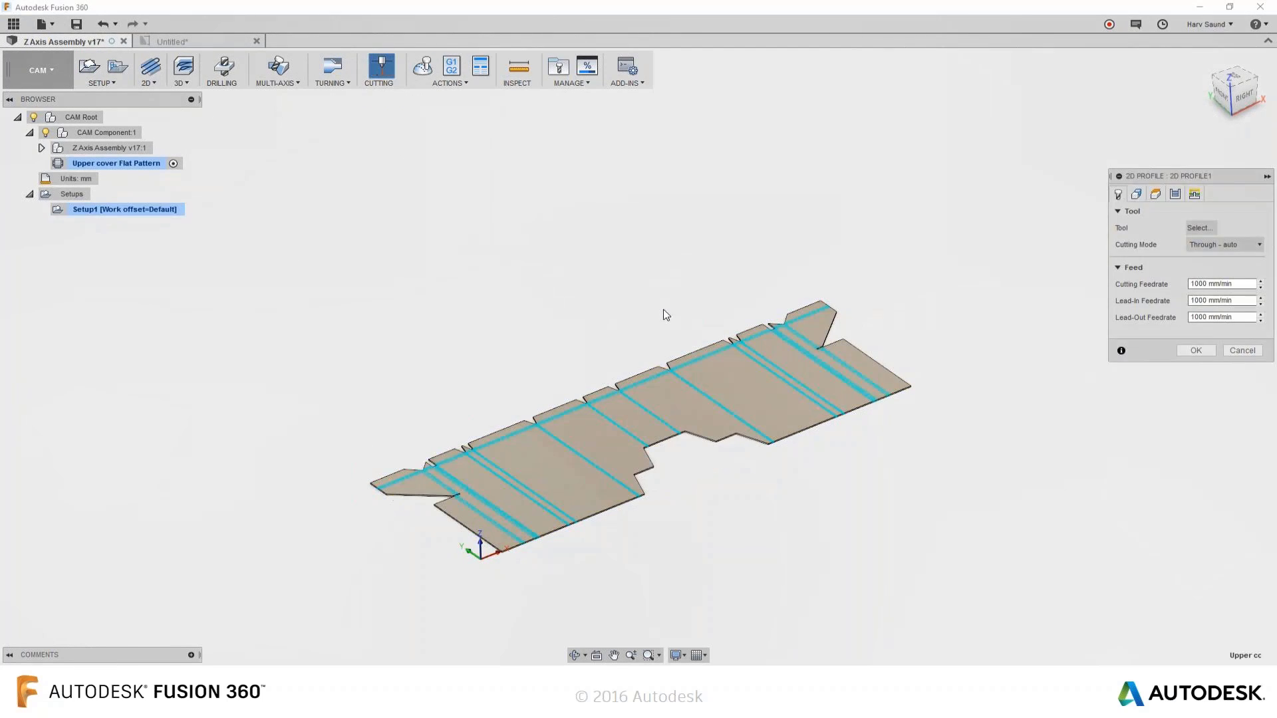
left_click(1205, 227)
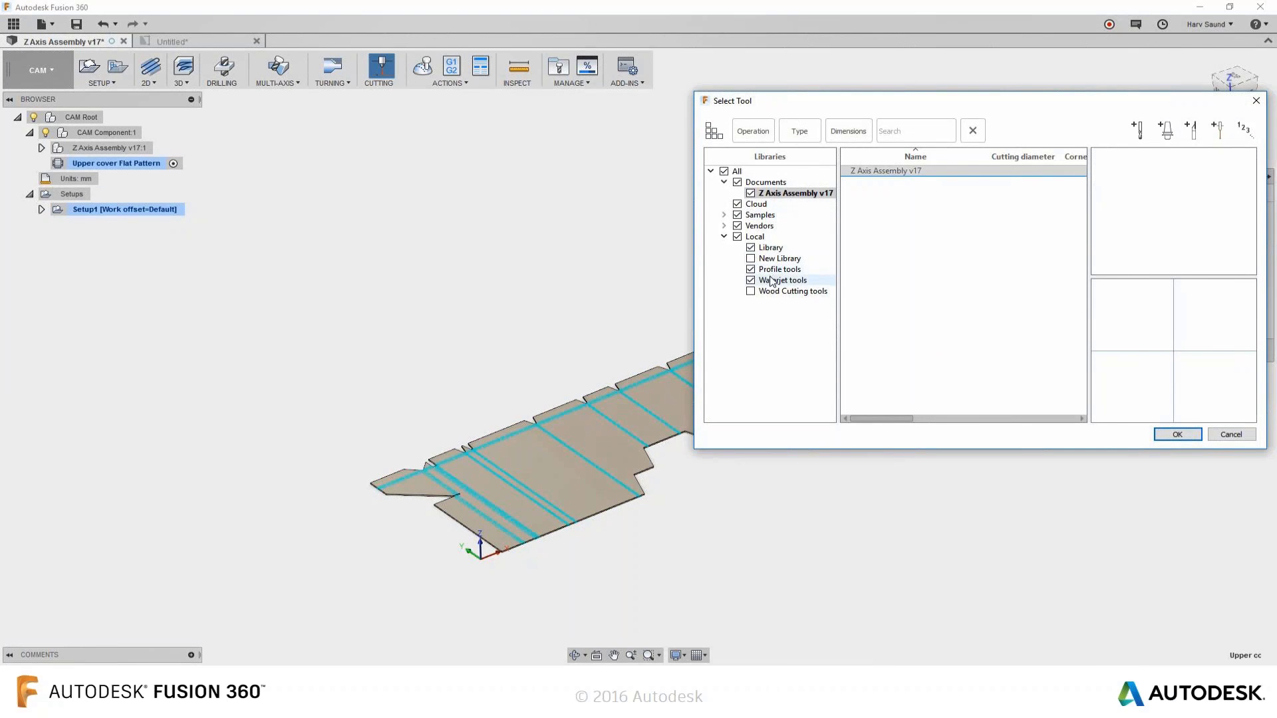
left_click(775, 270)
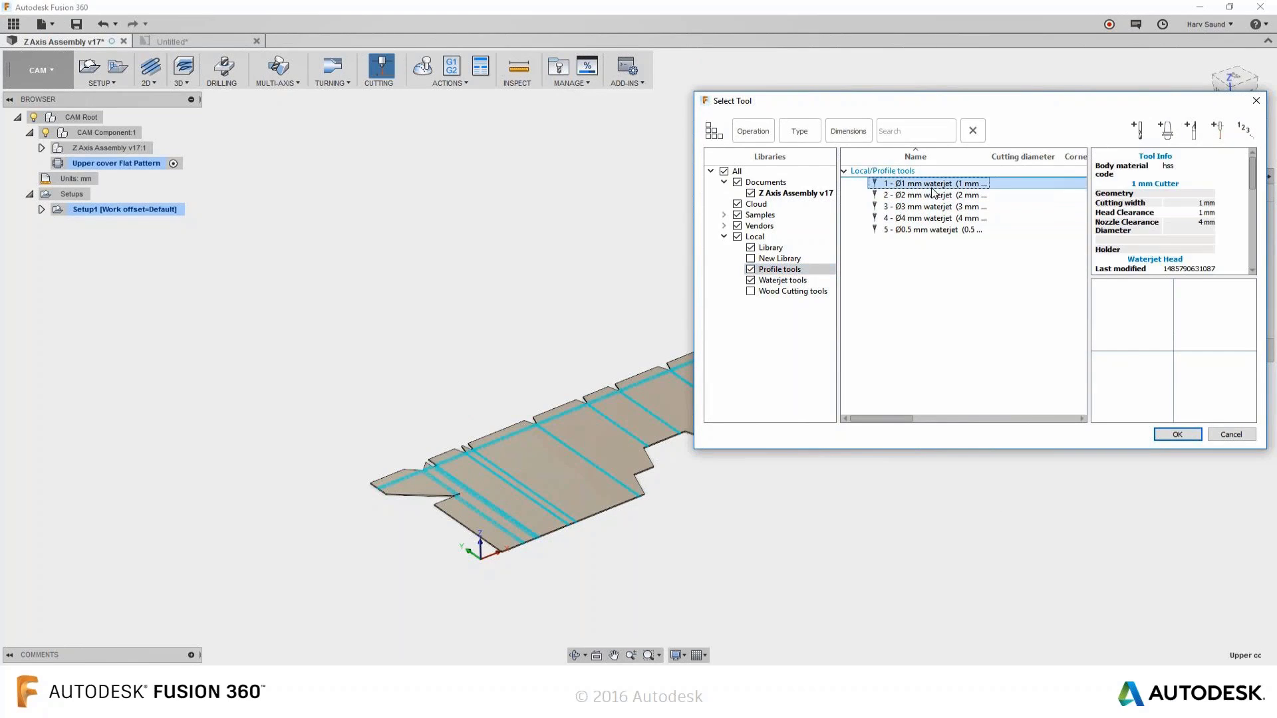
left_click(1171, 438)
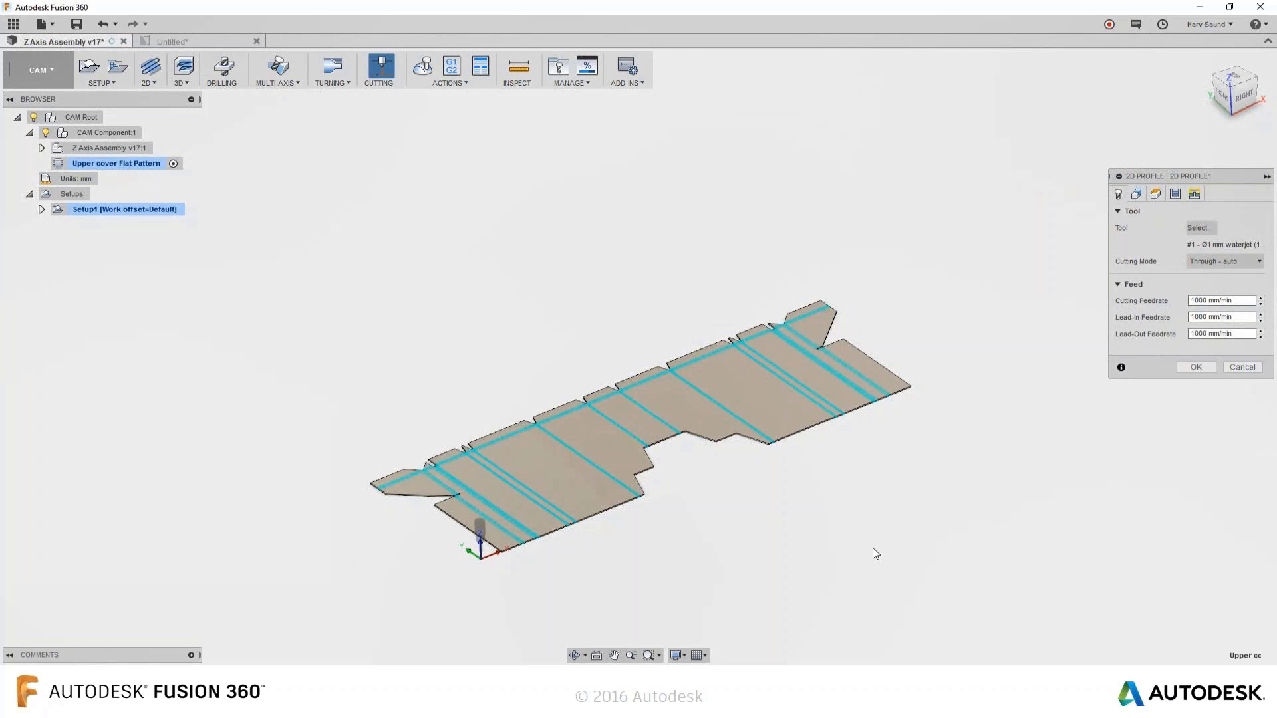
Choose the flat pattern's outer edge chain as the cutting contour and generate the 2D profile toolpath
left_click(1137, 194)
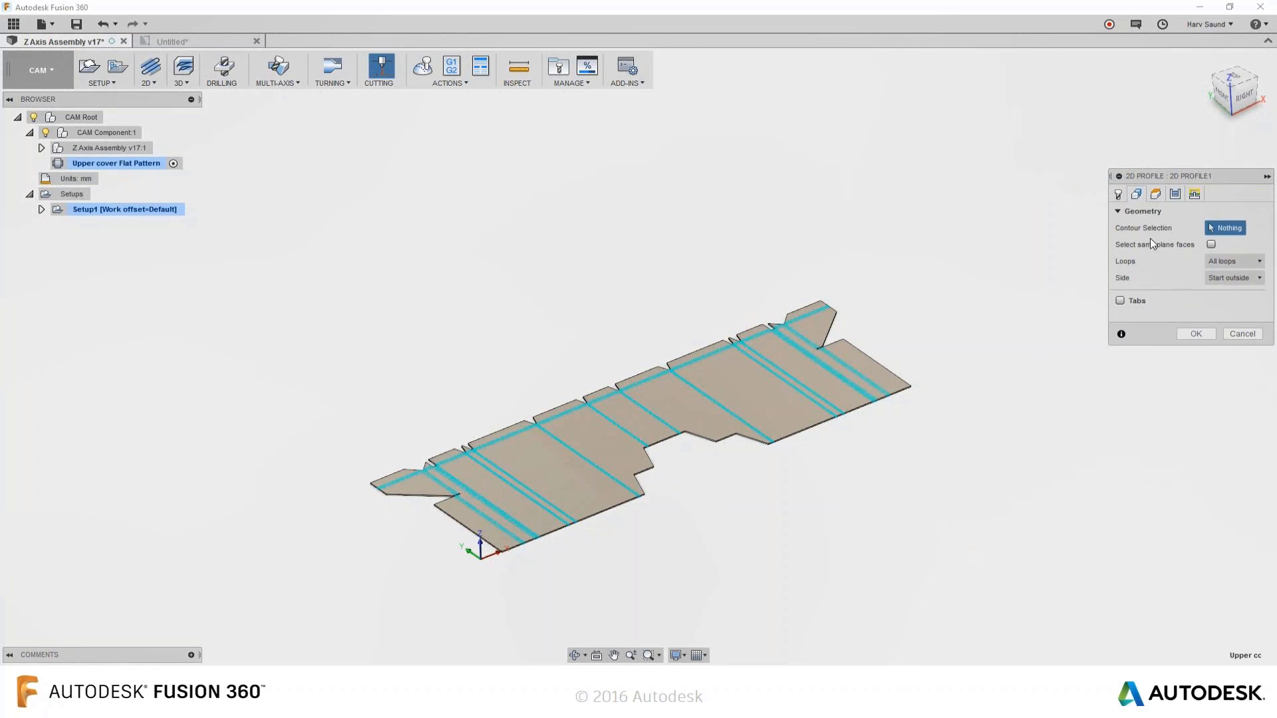
left_click(888, 367)
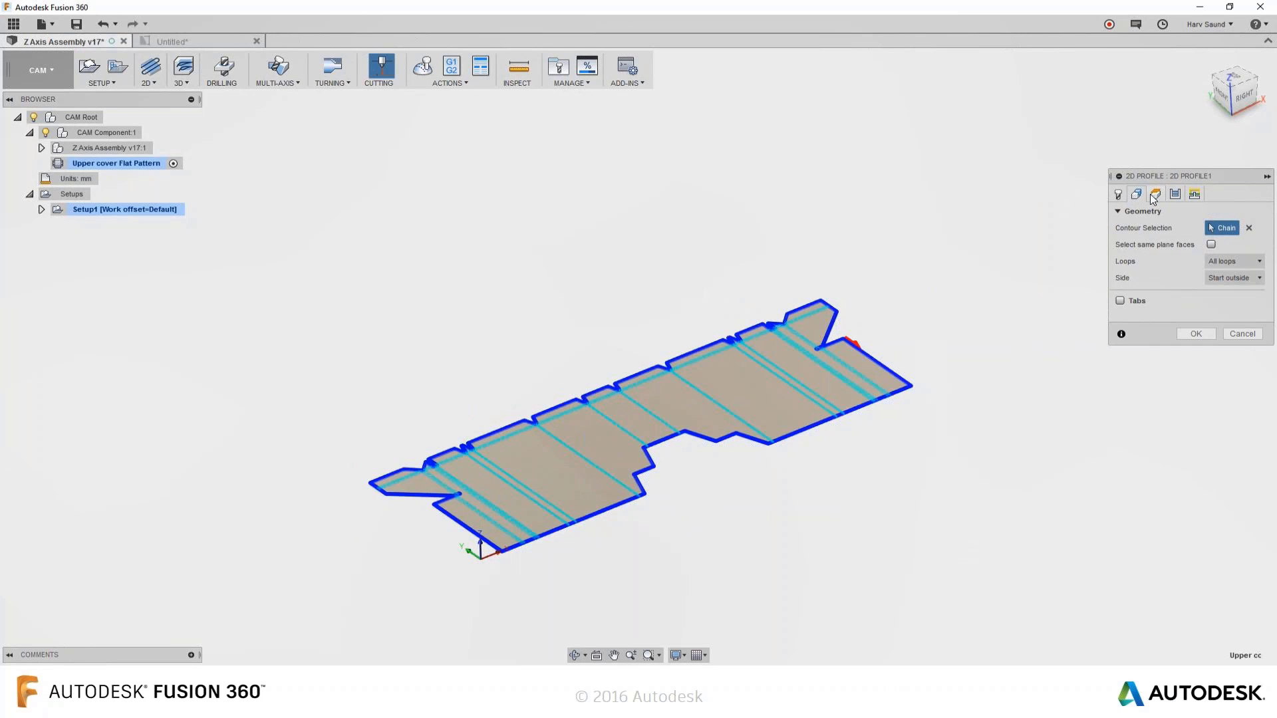
left_click(1196, 334)
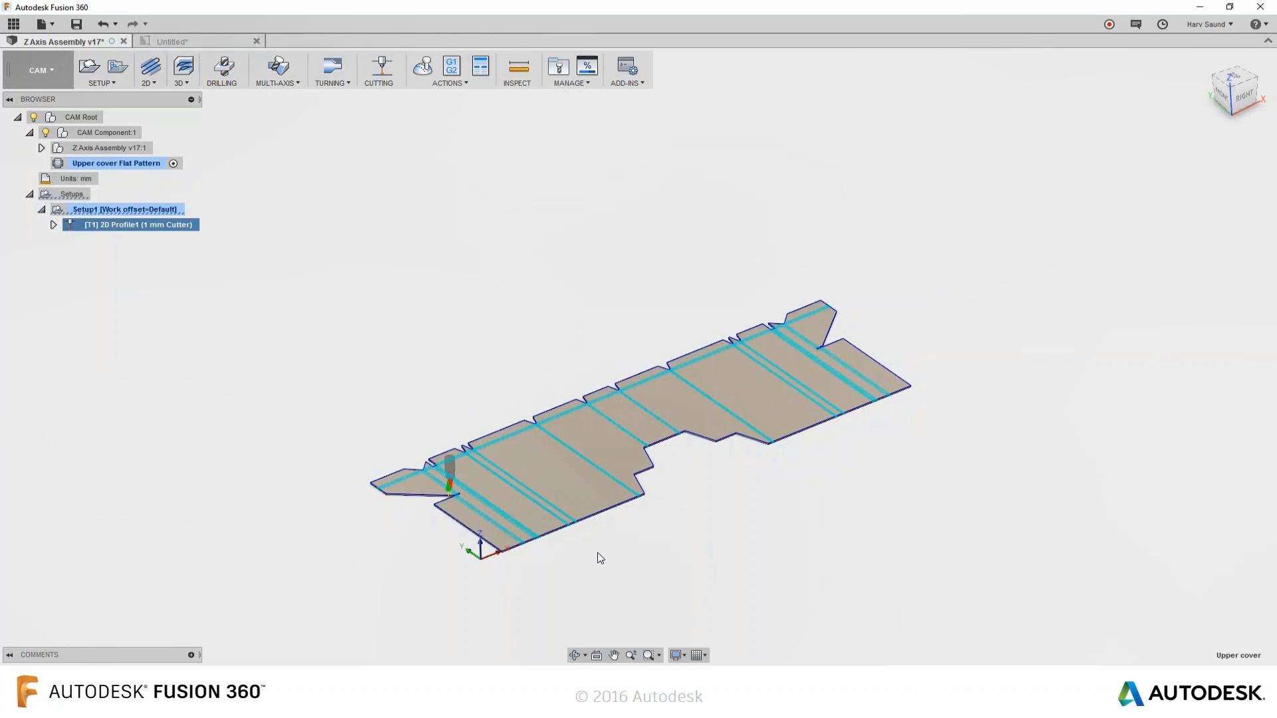
Simulate the 2D profile cut at a faster playback speed with stock shown and the toolpath mode set to Tail
scroll(601, 559, "up", 3)
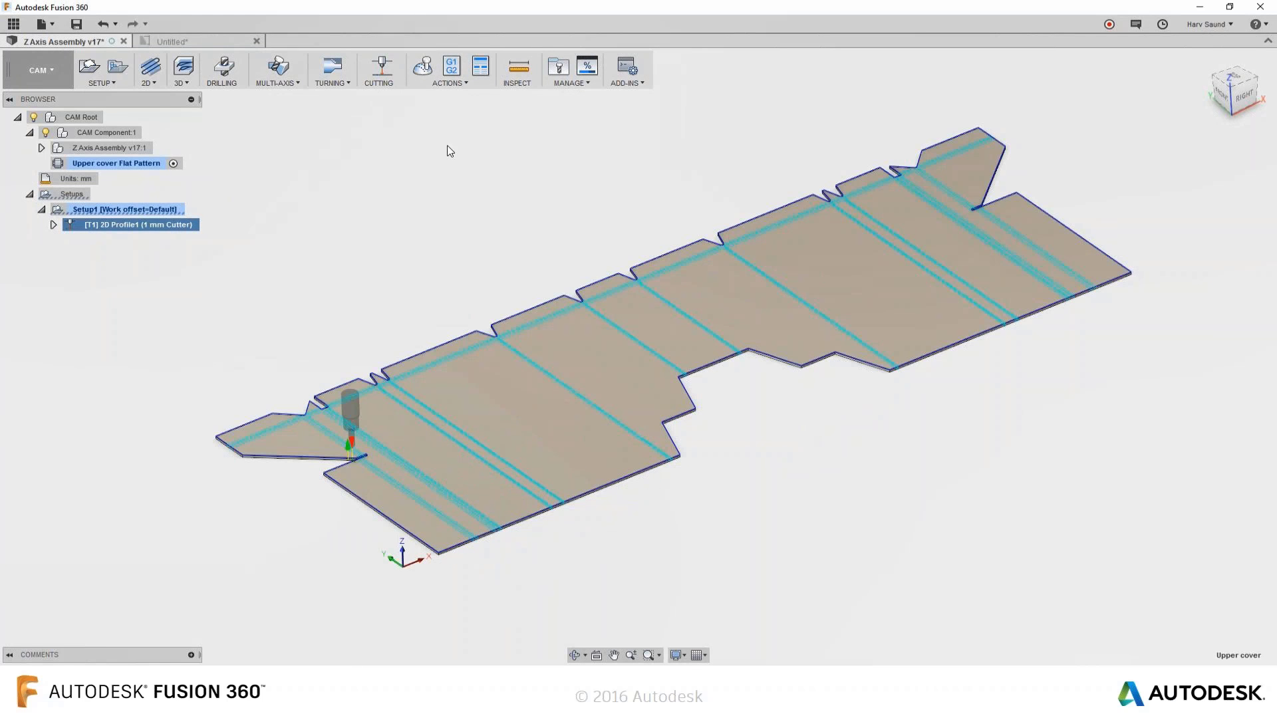
left_click(423, 67)
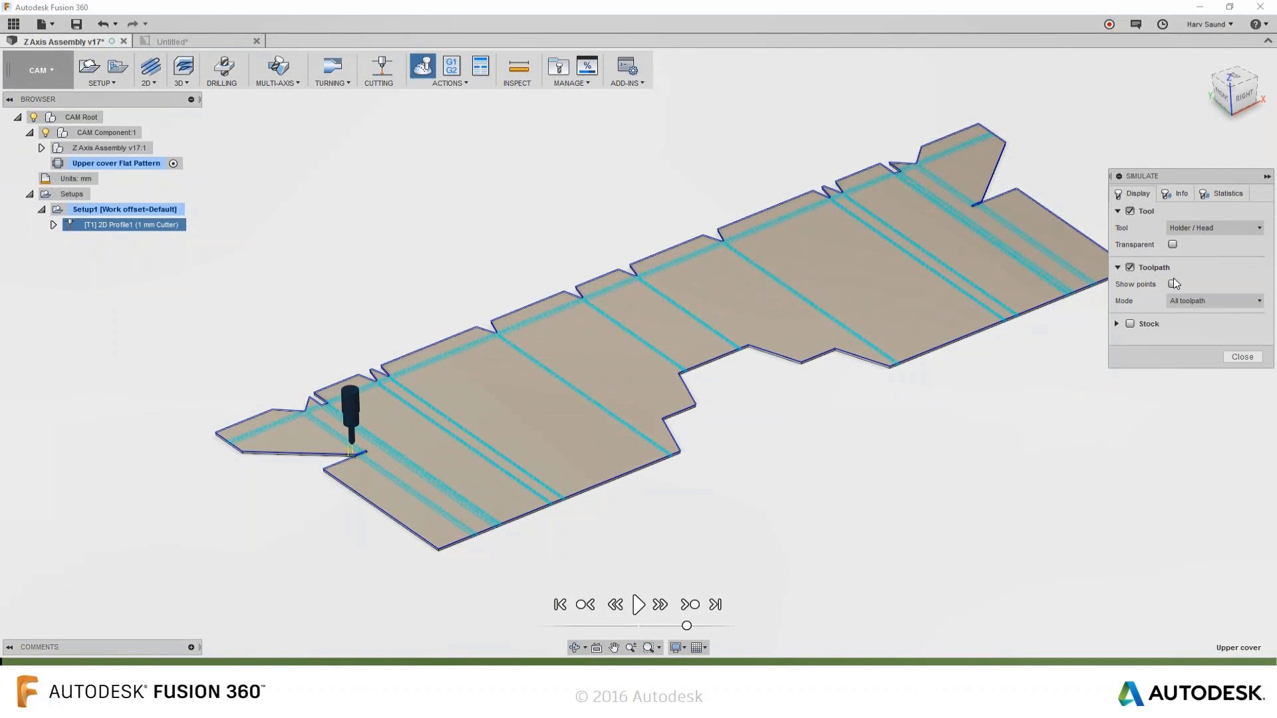
left_click(1130, 323)
left_click(1220, 300)
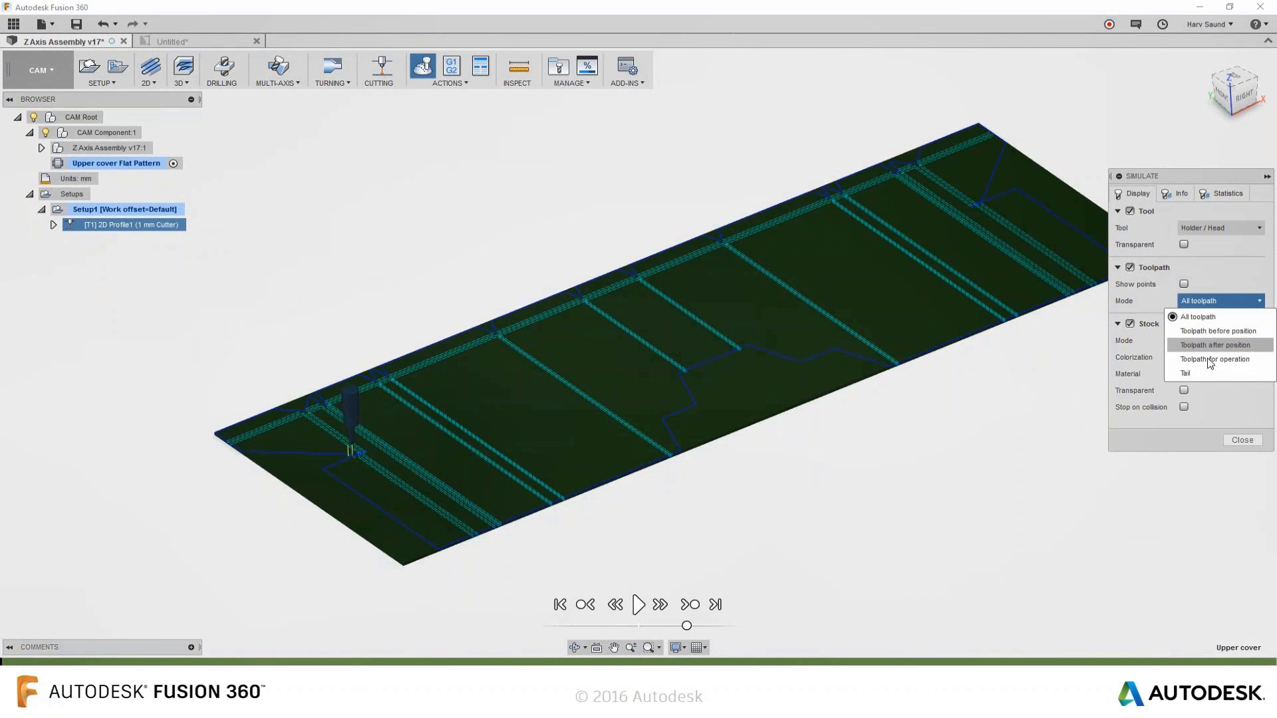
left_click(1208, 374)
left_click_drag(687, 626, 719, 626)
left_click(639, 605)
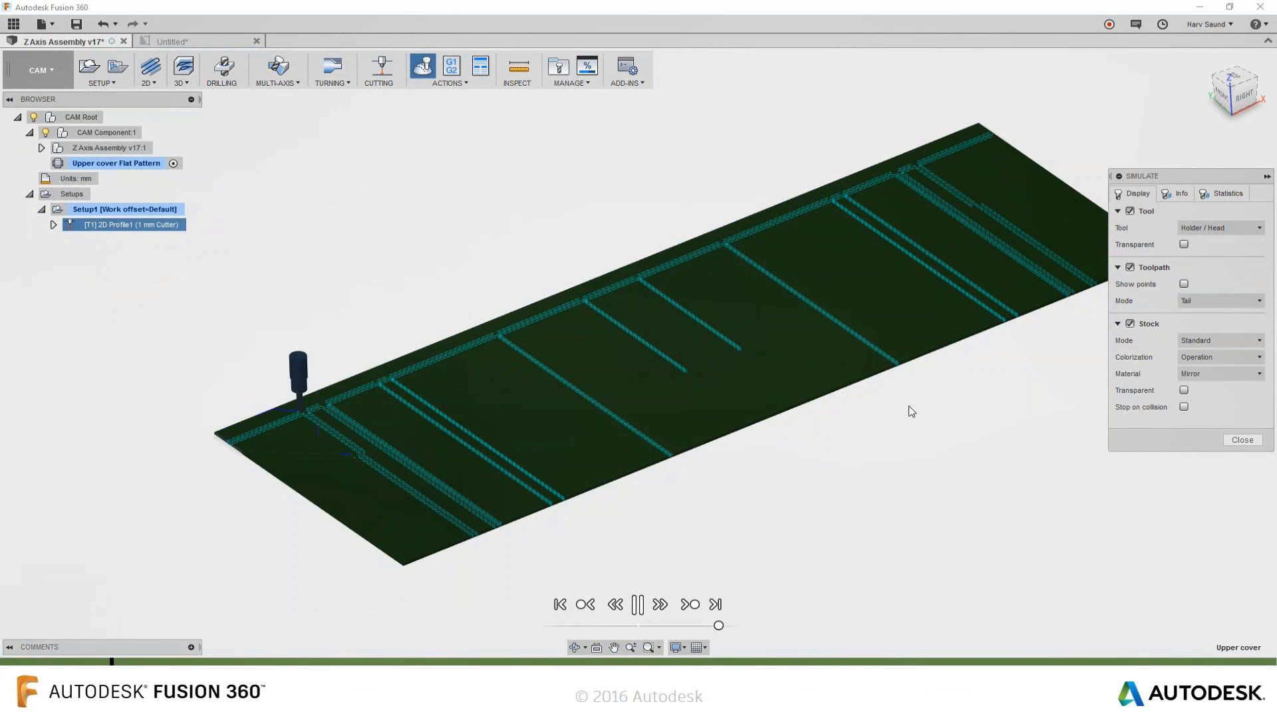
middle_click_drag(920, 396, 926, 449, "shift")
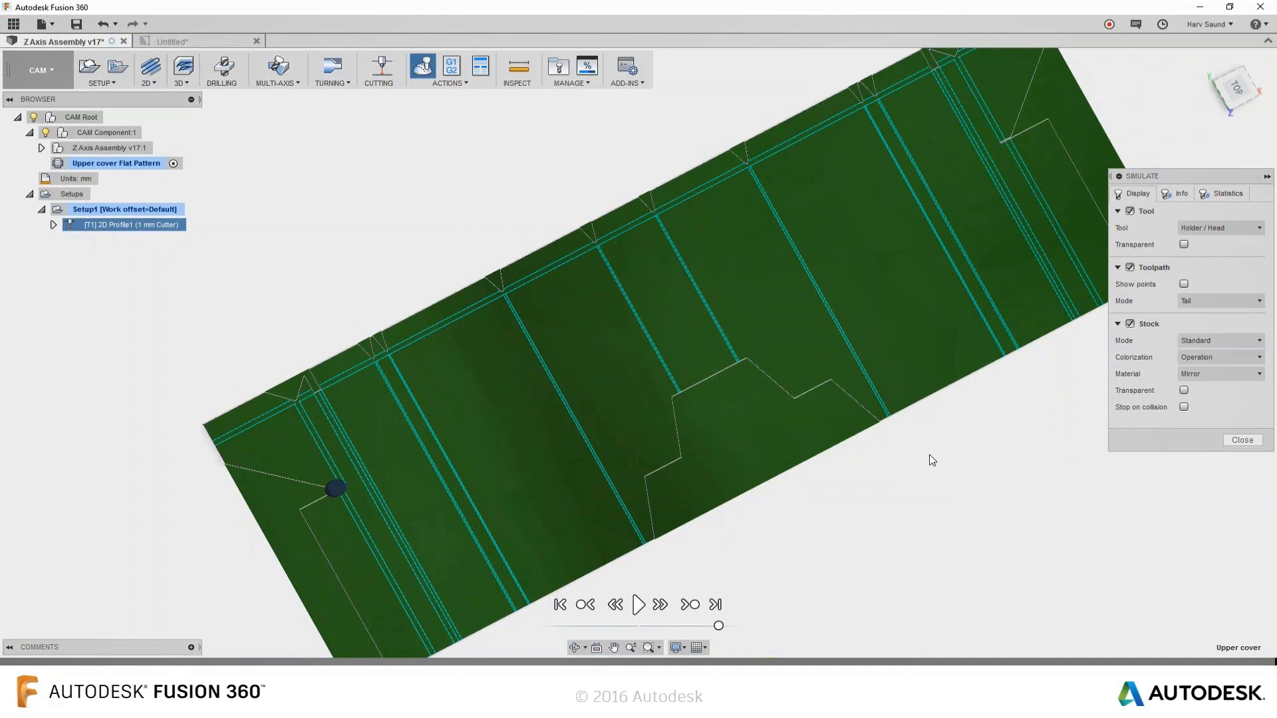
left_click(1242, 441)
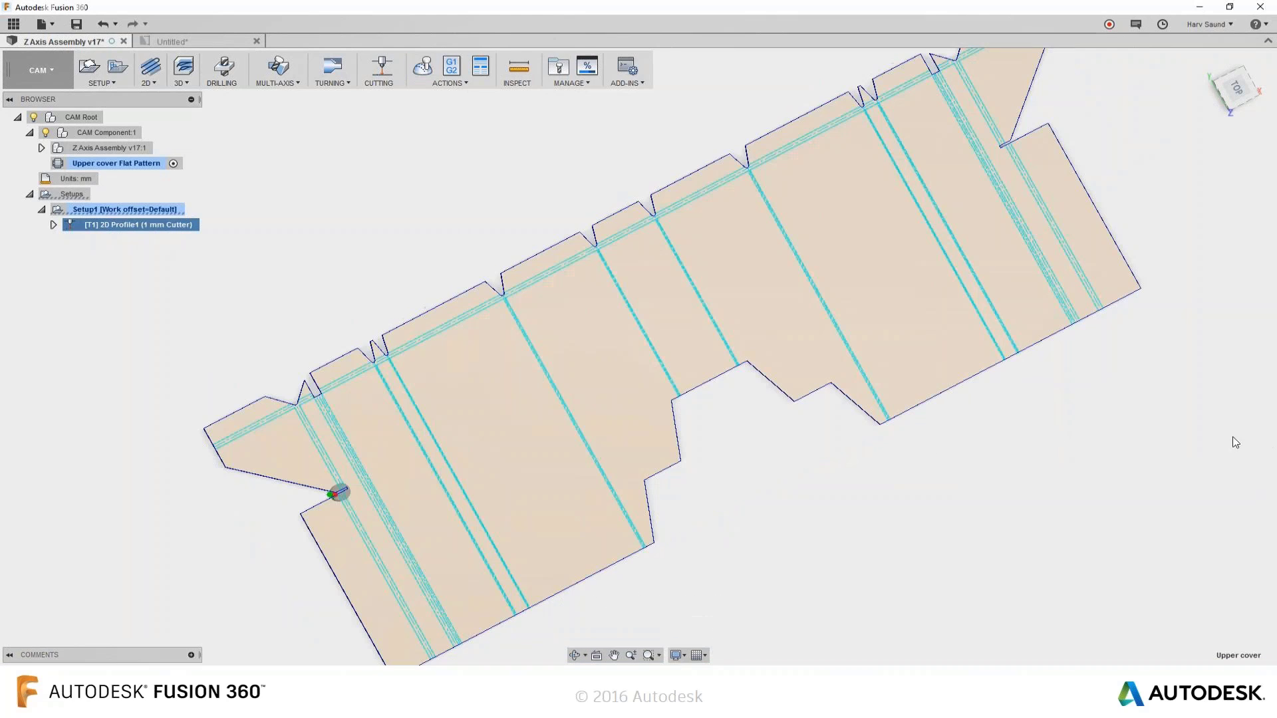
Open post-processing for the 2D profile cut and browse the list of available post configurations
left_click(452, 66)
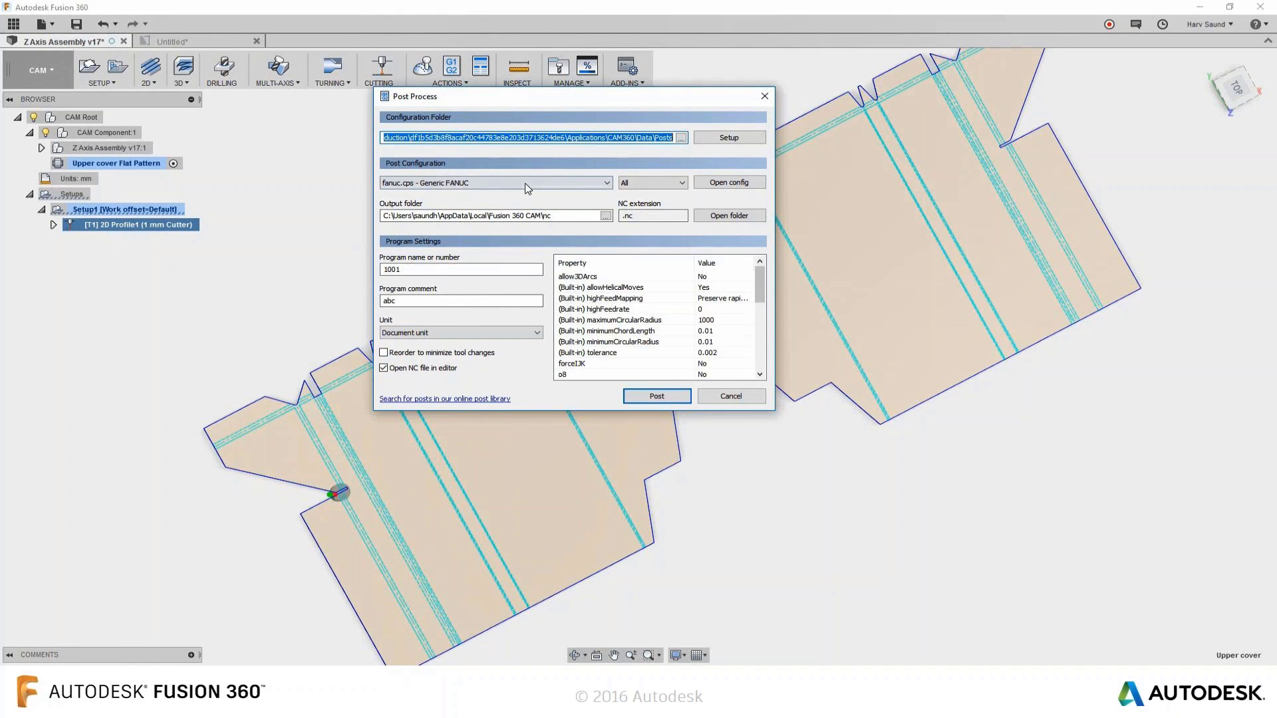
left_click(525, 183)
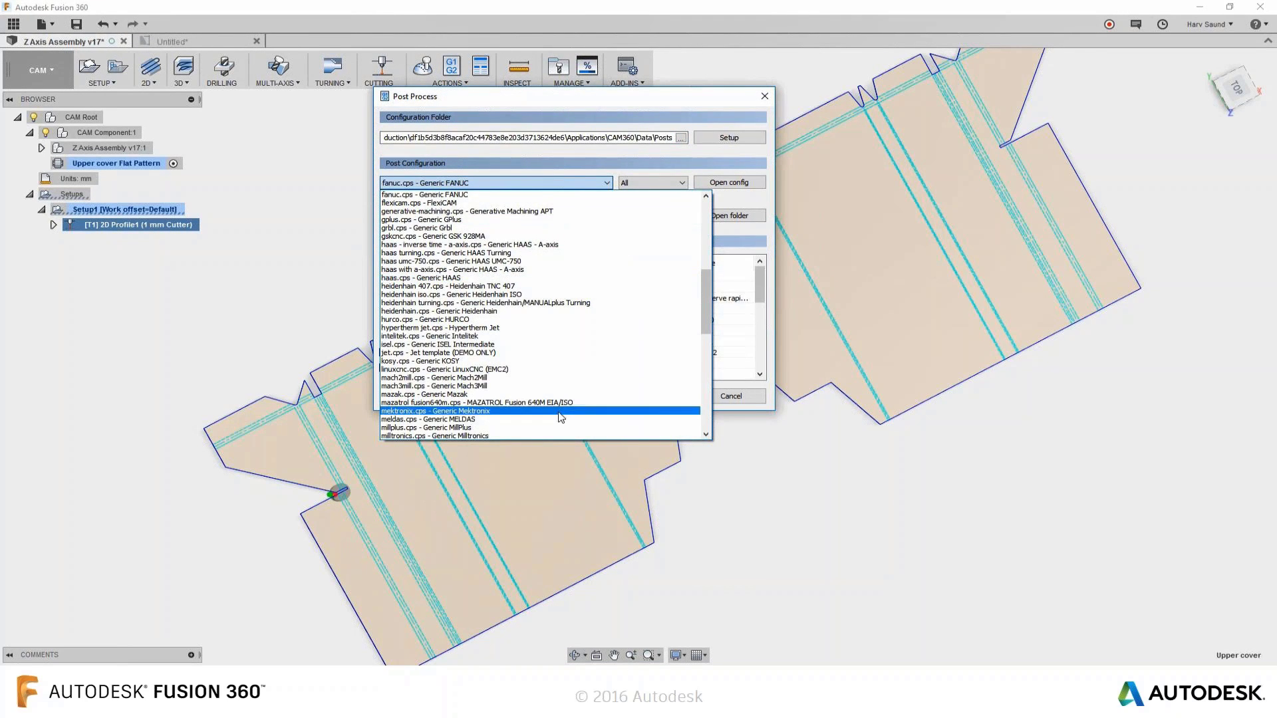
scroll(561, 422, "down", 7)
scroll(561, 427, "down", 8)
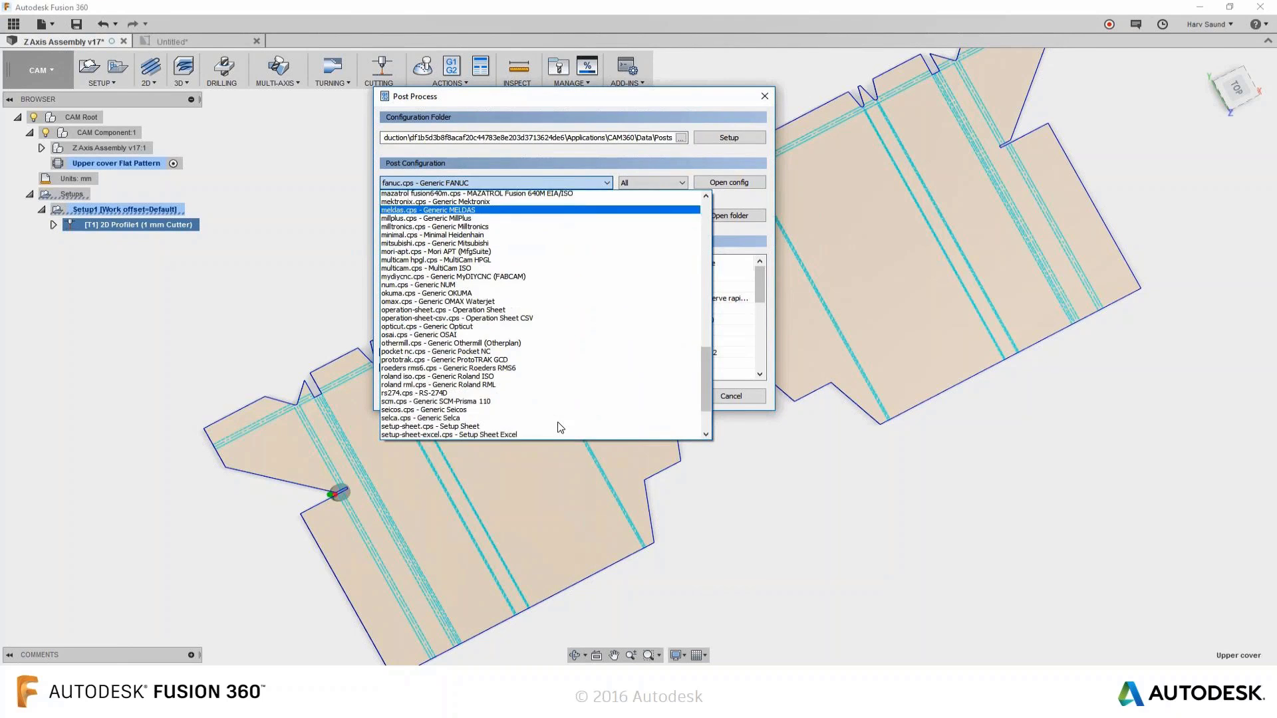
scroll(559, 427, "up", 20)
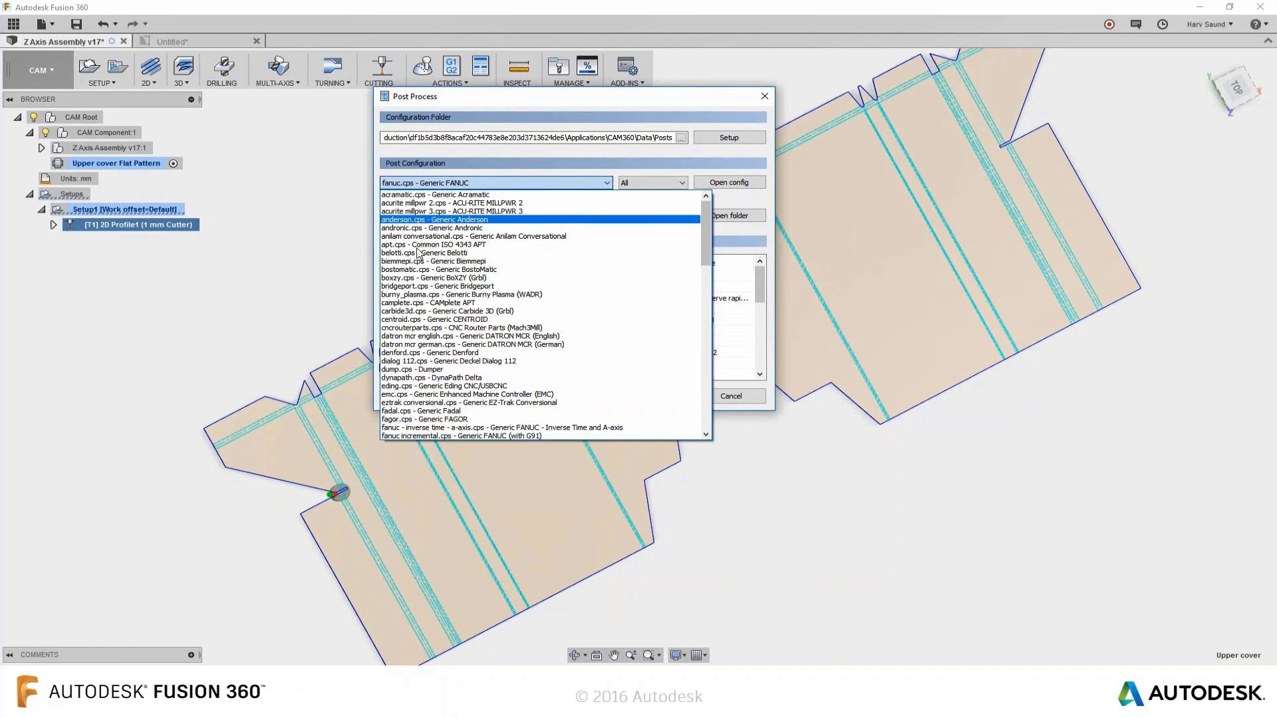
left_click(577, 178)
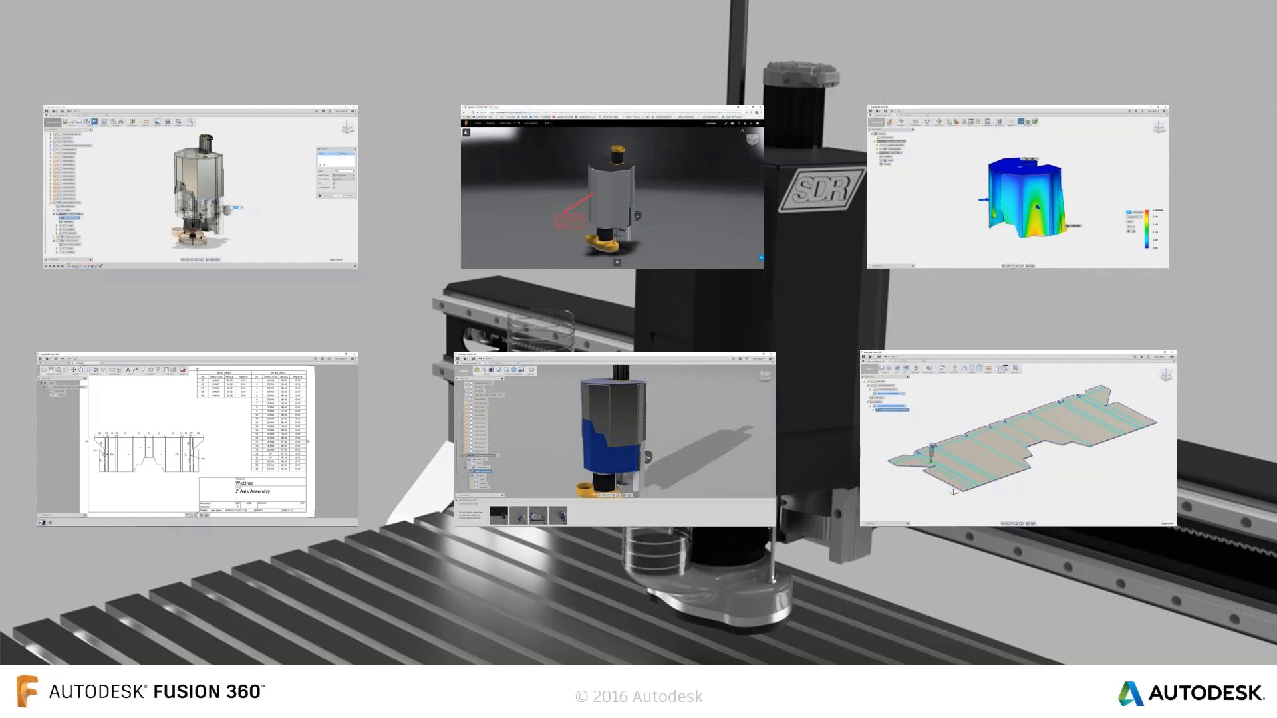
key("Right")
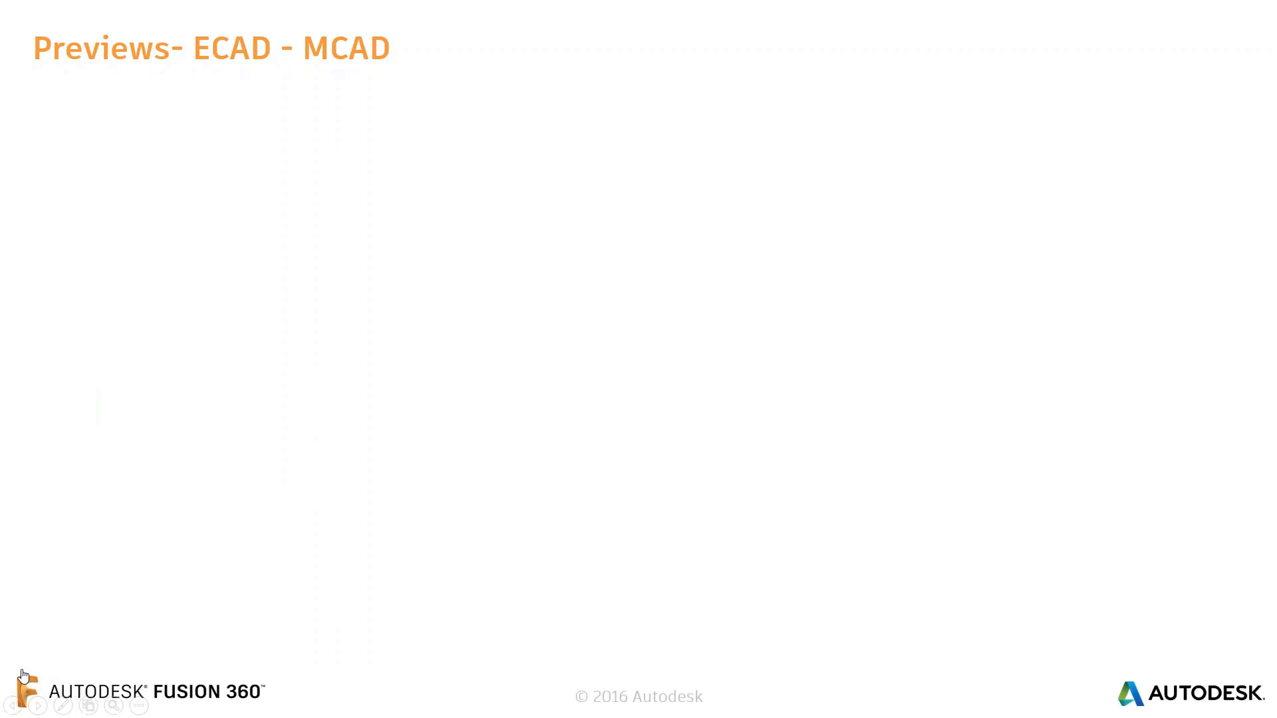
left_click(25, 650)
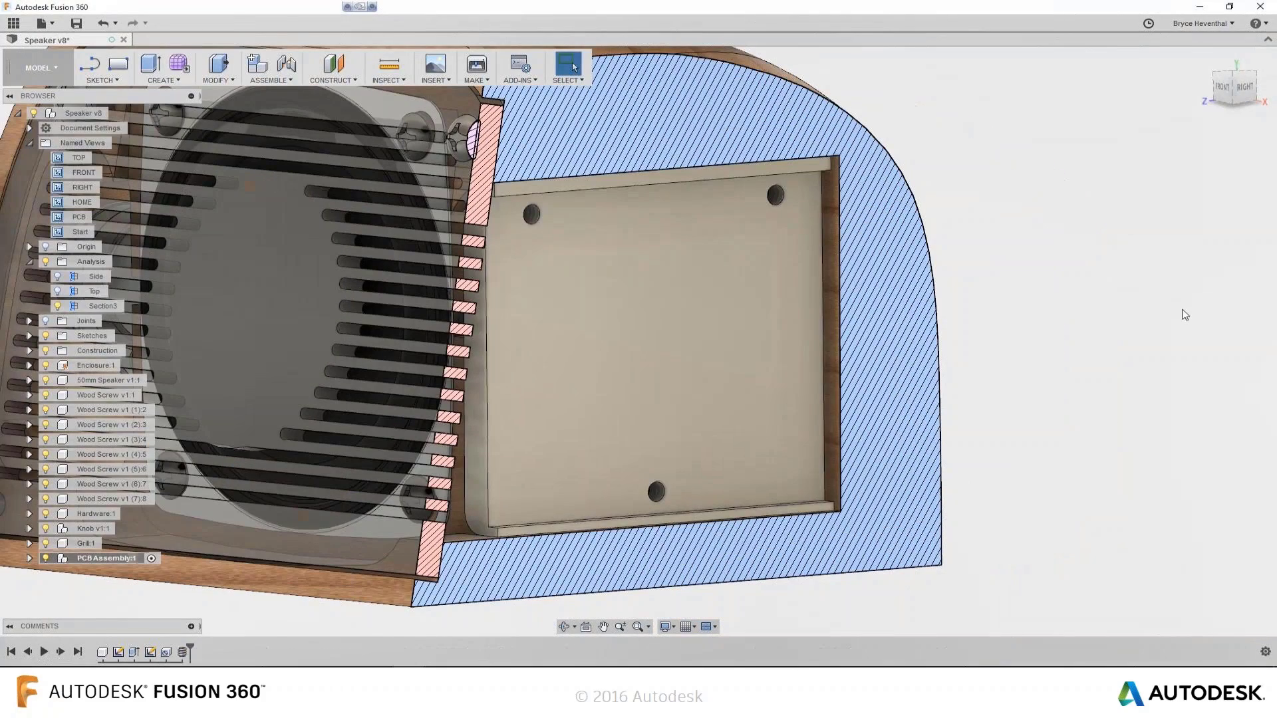
Create a sketch on the inner face of the PCB sled and start a new PCB in the PCB Assembly component
right_click(666, 362)
left_click(662, 425)
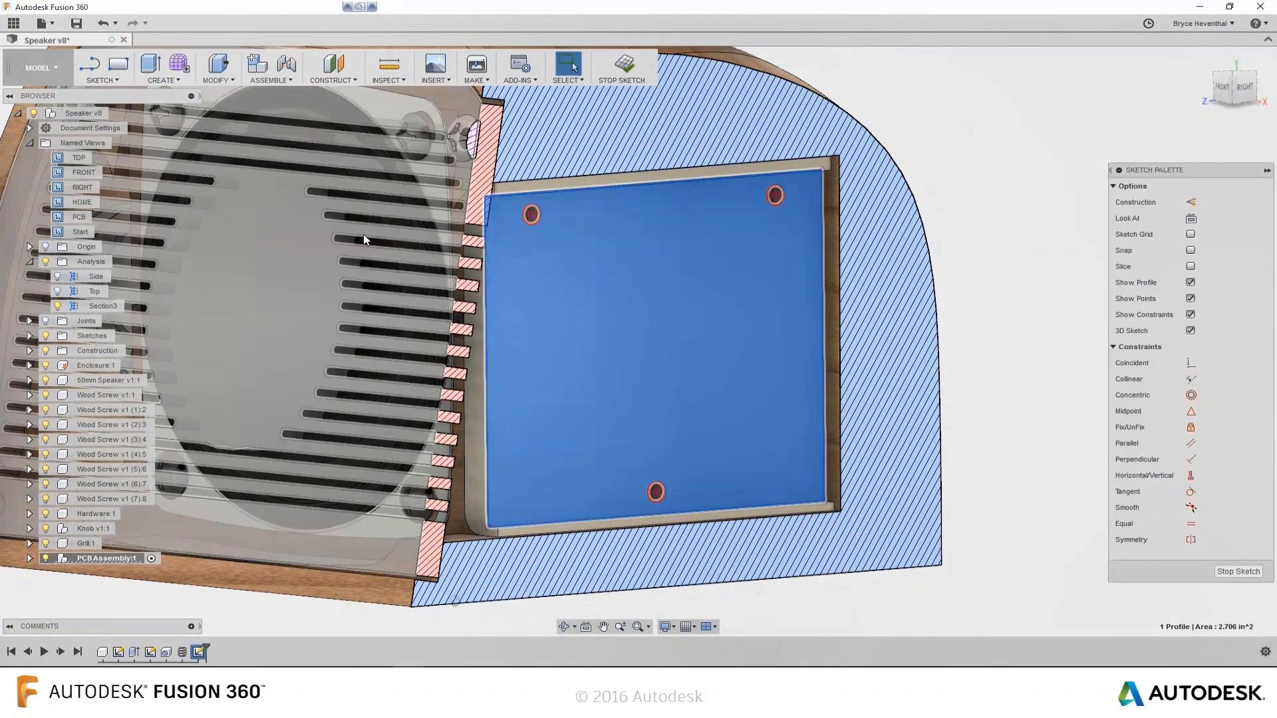
left_click(163, 80)
left_click(172, 422)
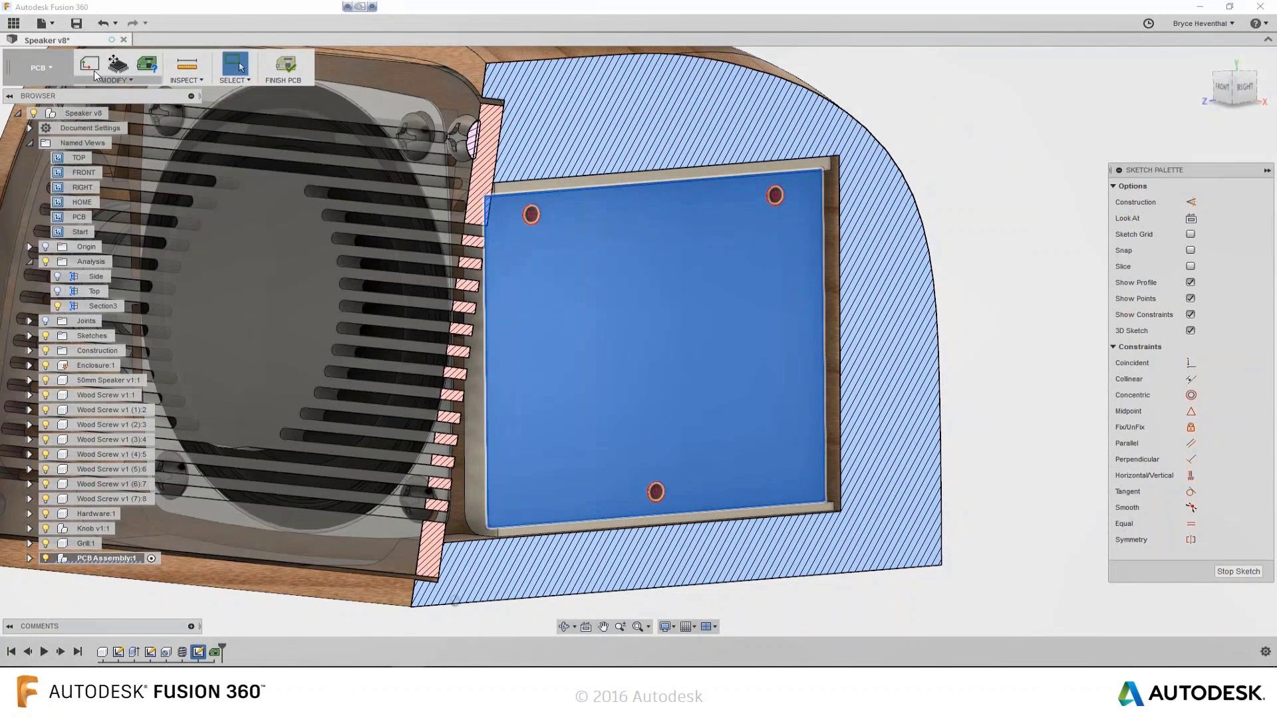
Define the PCB profile from the sketched sled region, 0.062 in thick, with its origin at the region's upper corner nearest the enclosure's back wall
left_click(90, 63)
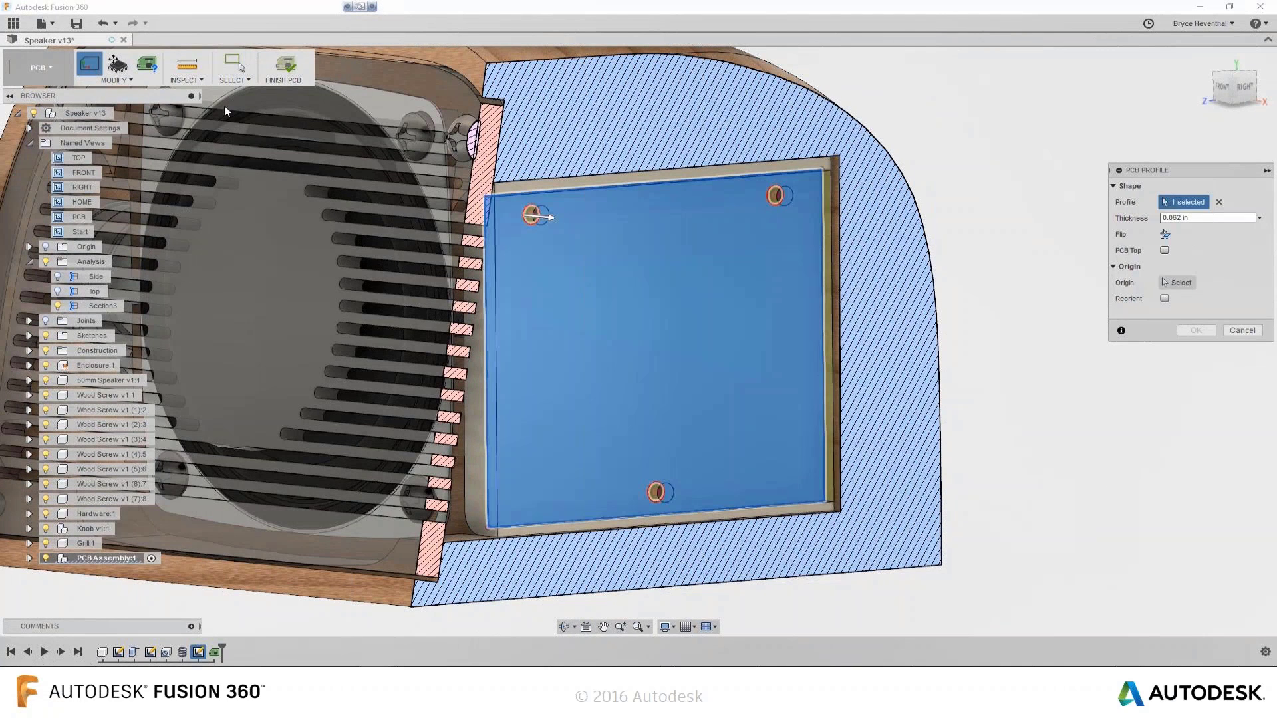
left_click(1165, 283)
left_click(822, 170)
key("Return")
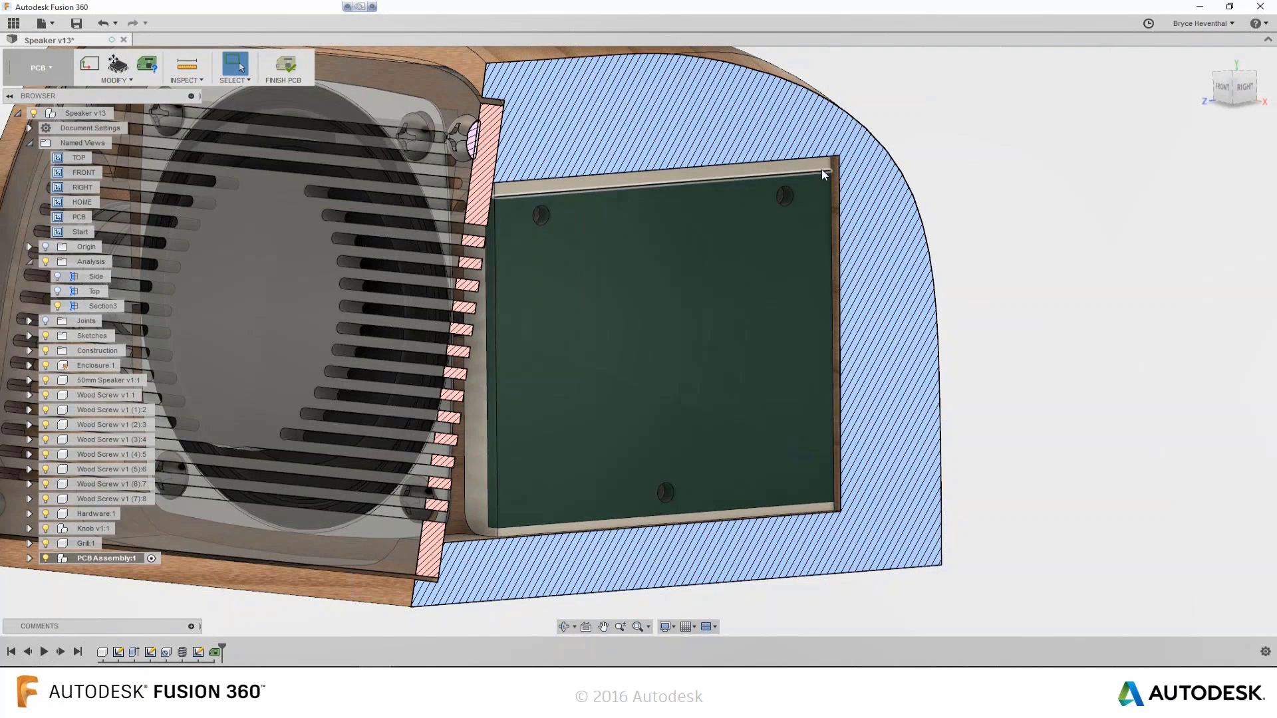
left_click(29, 558)
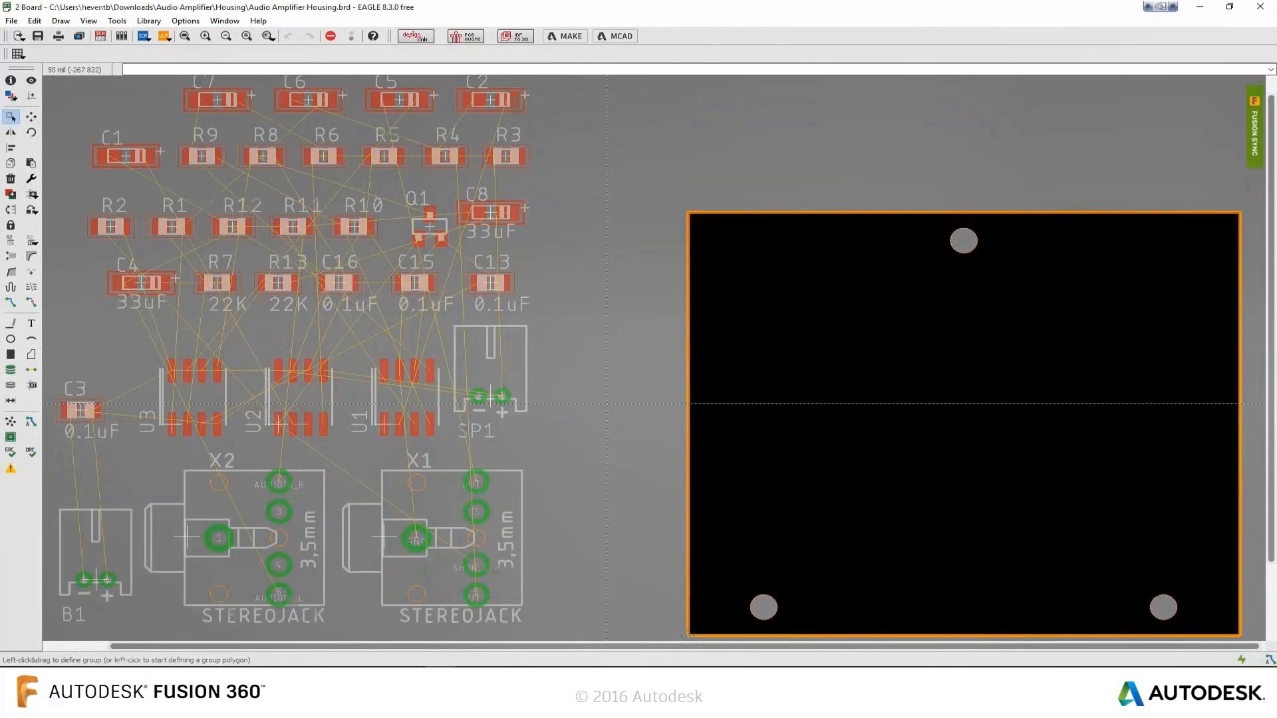
Switch to EAGLE and place stereo jacks X1 and X2 one above the other along the left edge of the board outline
left_click(399, 532)
left_click(705, 495)
left_click(188, 538)
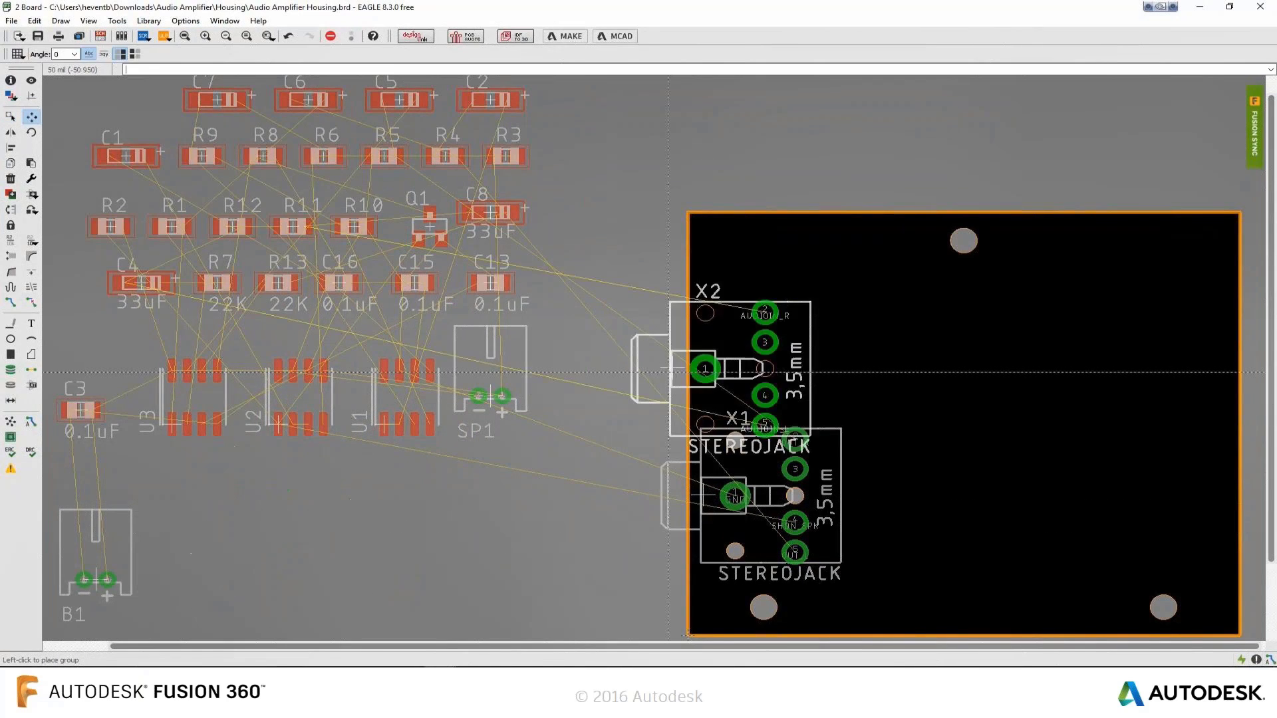
left_click(699, 317)
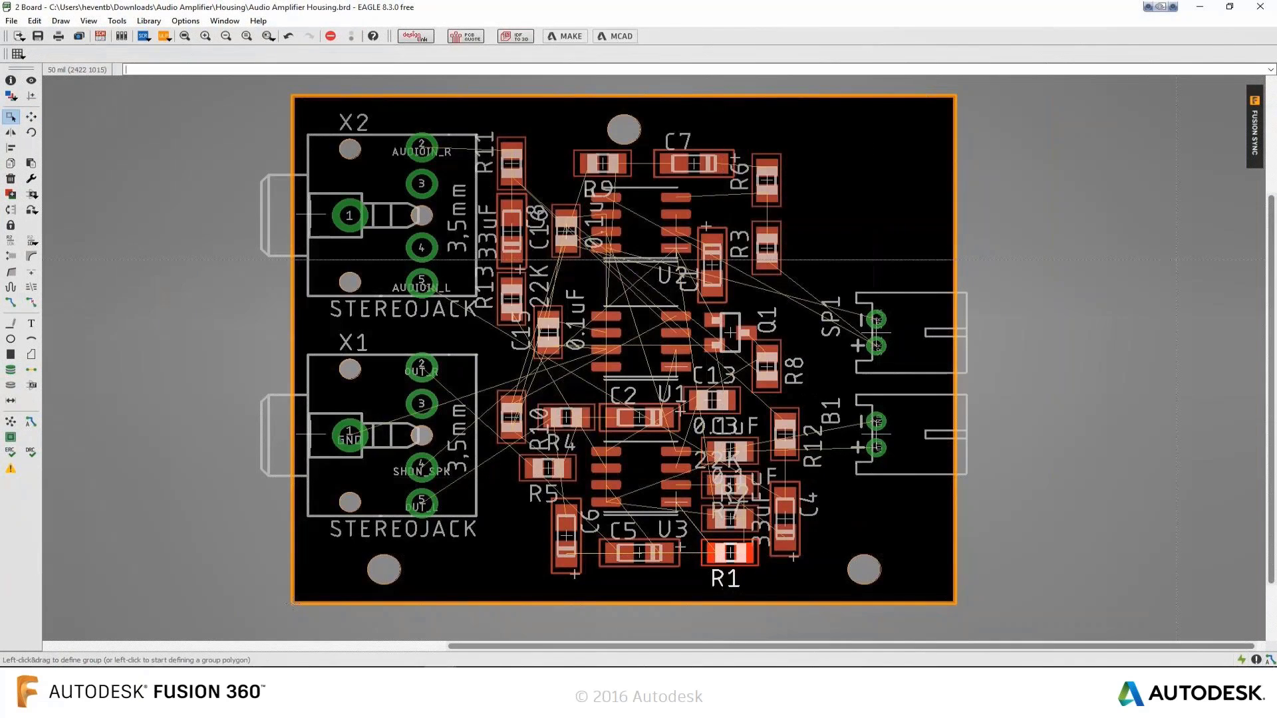
Push the populated board layout to Fusion through Fusion Sync, reviewing the list of component 3D packages
left_click(1255, 126)
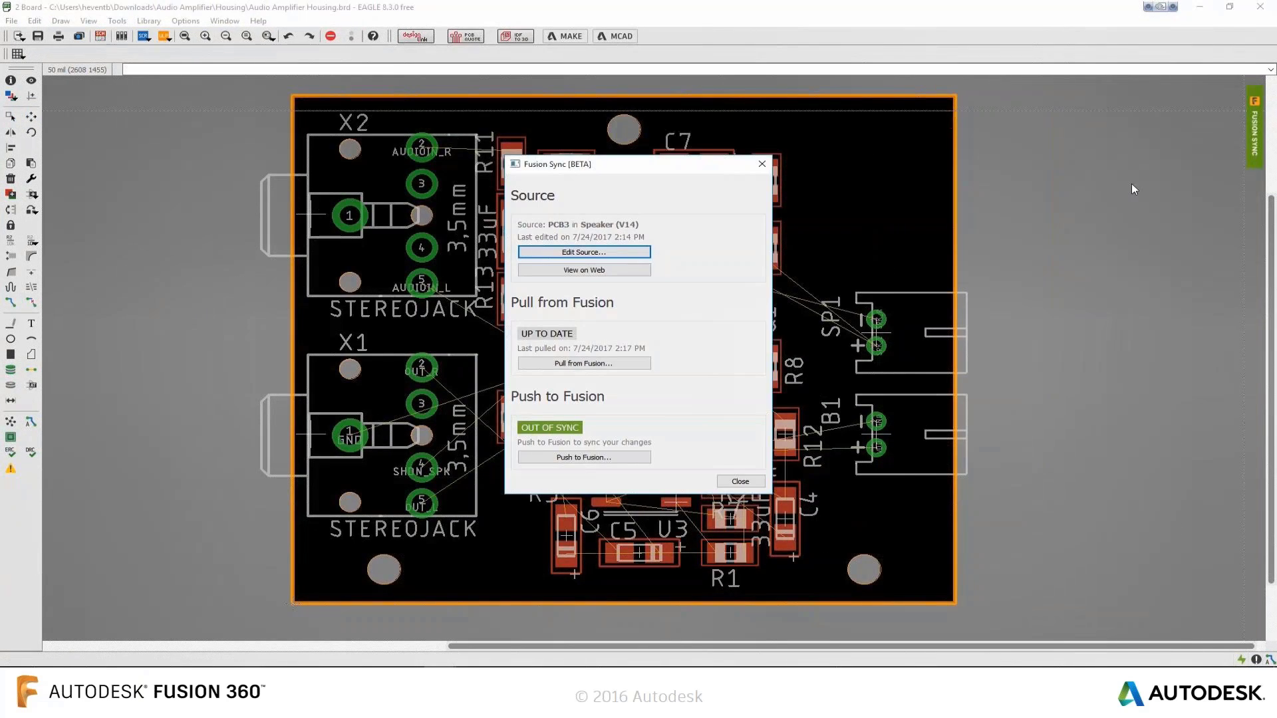
left_click(639, 457)
scroll(686, 288, "down", 3)
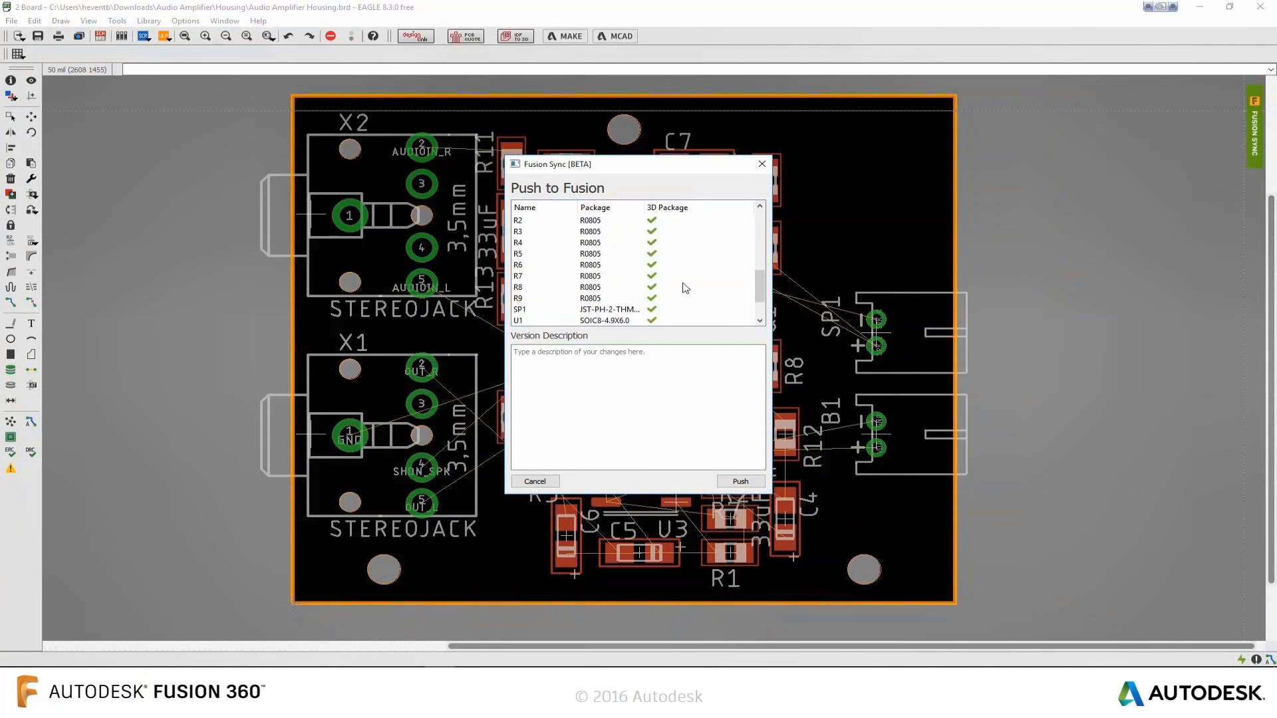
left_click(740, 481)
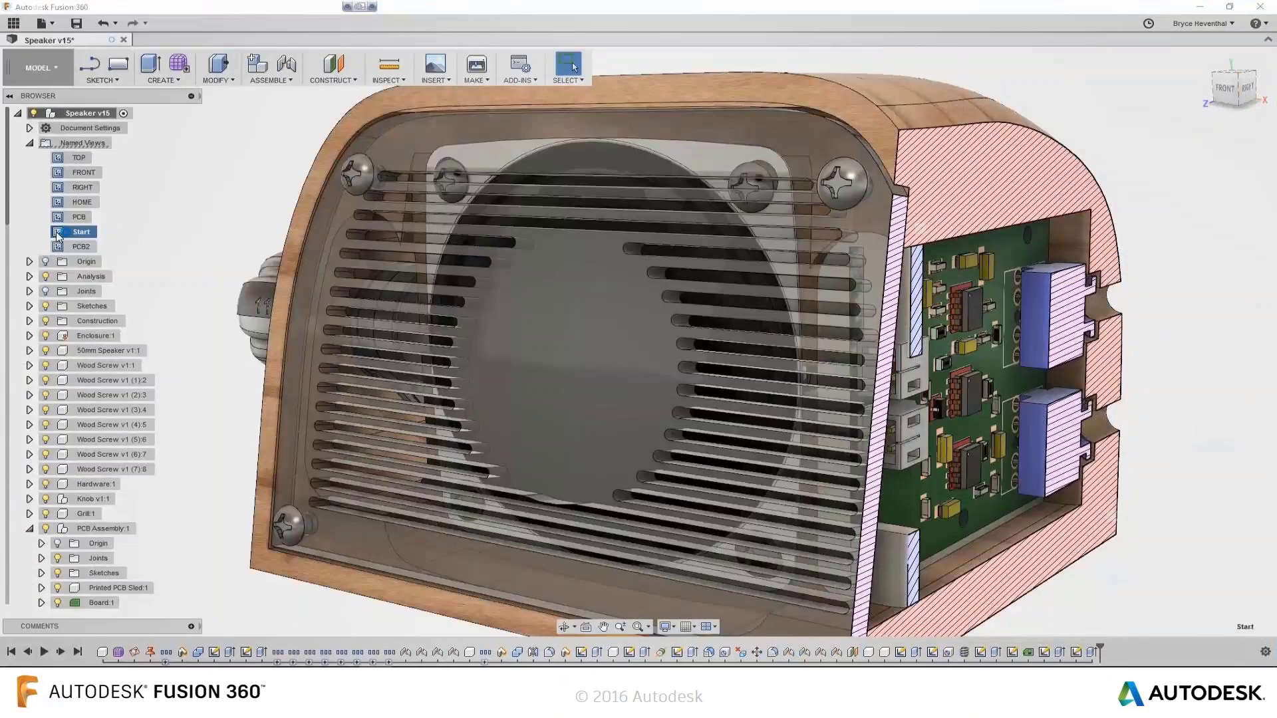
Switch to Fusion 360, show the PCB named view, and compute interference between the board, the printed sled and the upper two-pin connector
double_click(59, 216)
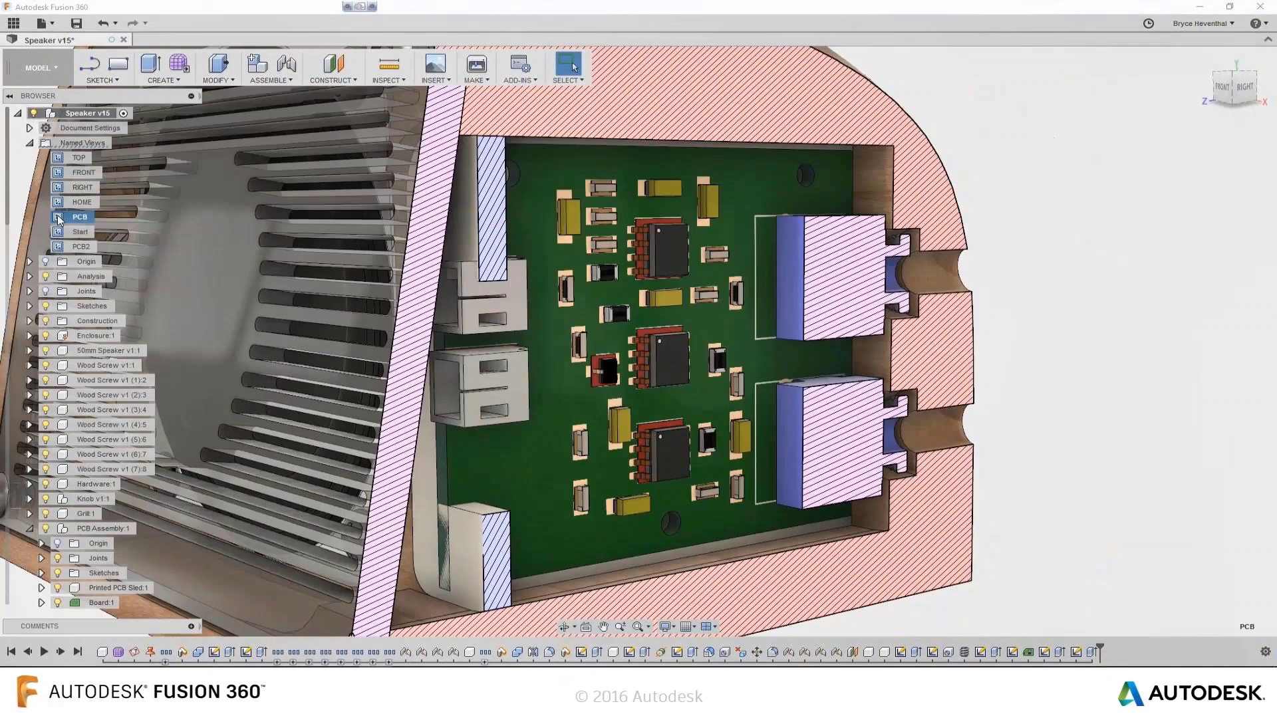
left_click(392, 80)
left_click(406, 107)
left_click(509, 224)
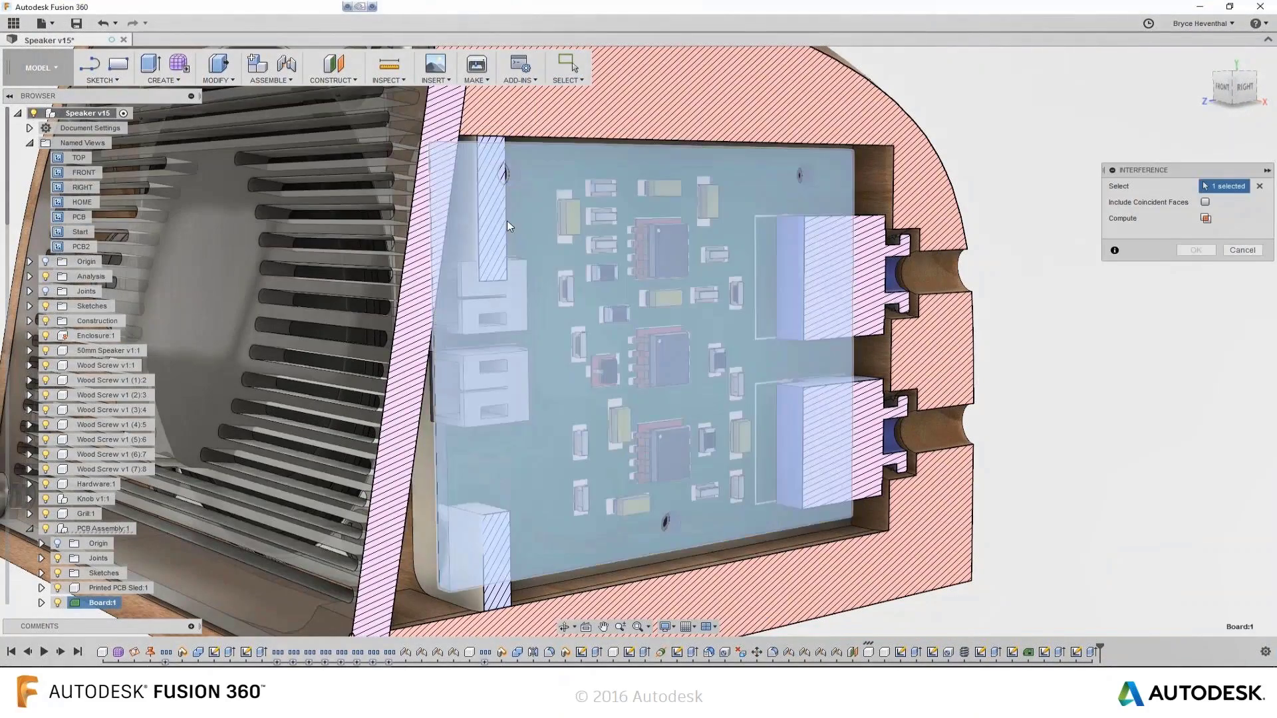
left_click(495, 226)
left_click(497, 294)
left_click(1205, 220)
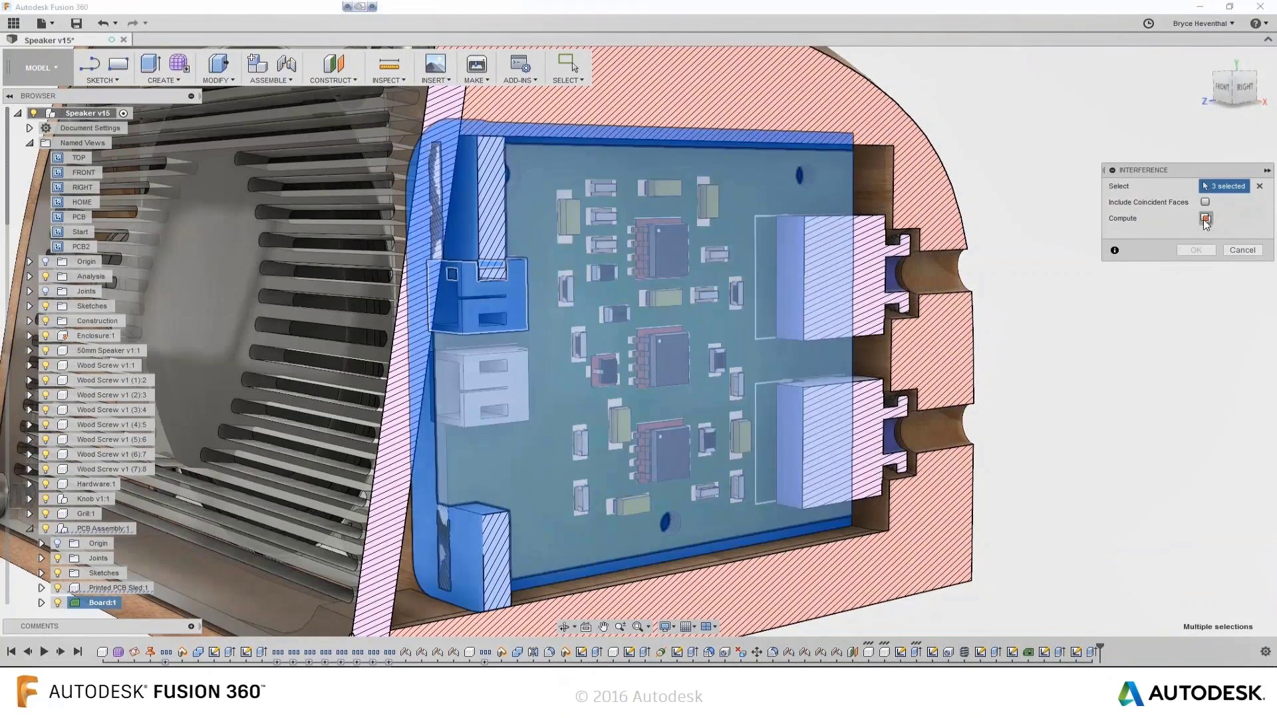
left_click(1055, 474)
From the PCB2 named view, move the two two-pin connectors -0.193 in along X on the board
double_click(58, 247)
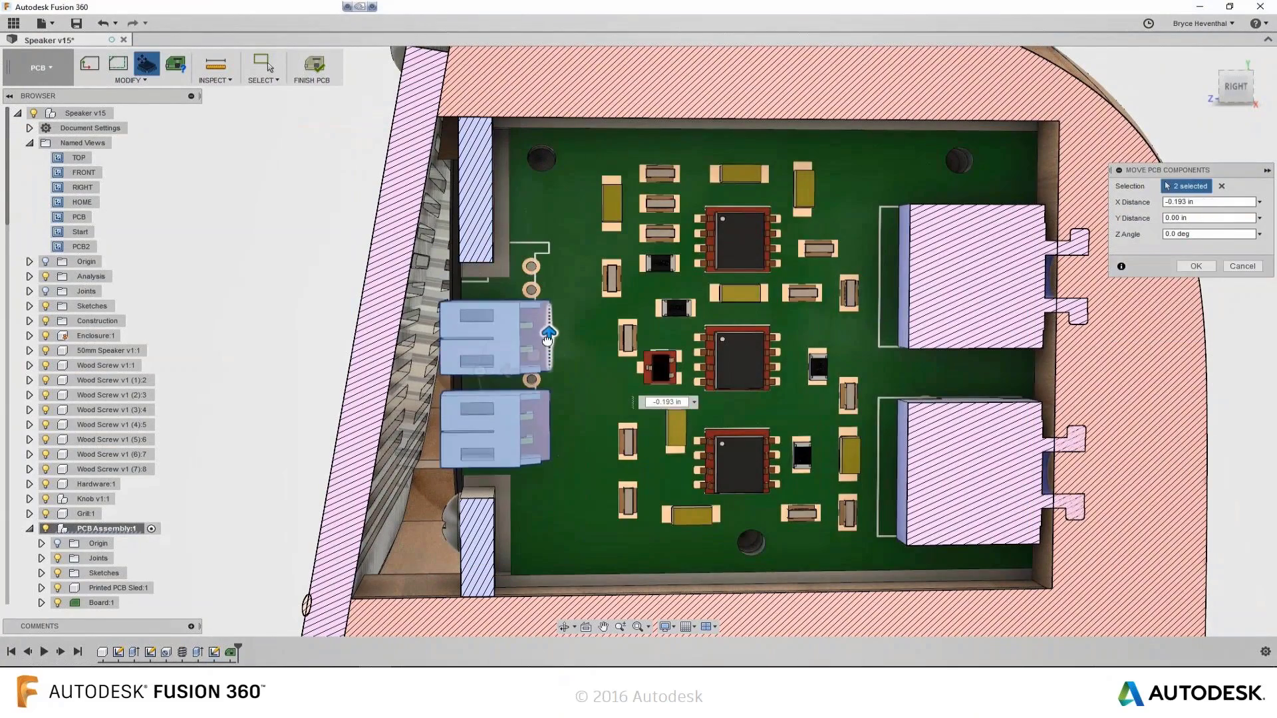
key("Return")
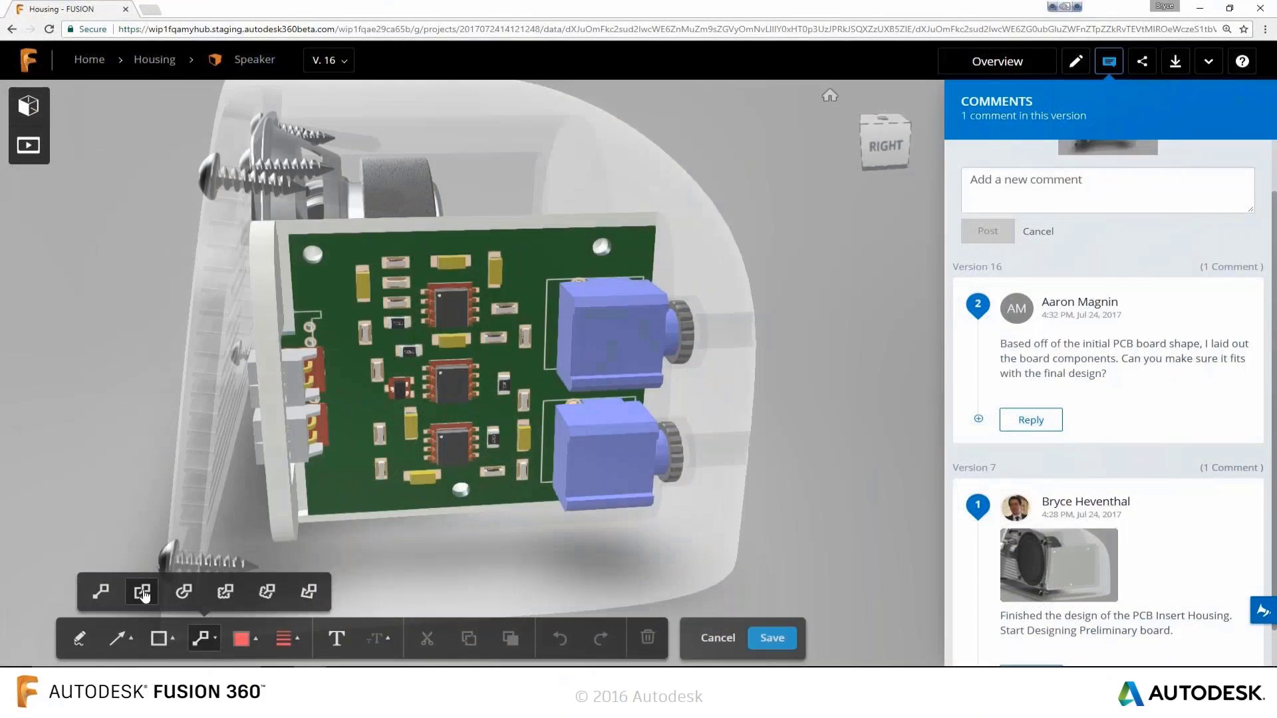
Mark up the sled and connector area in the web viewer with a callout reading "Found Interference with Board. Made Change to Board Shape"
left_click_drag(225, 200, 331, 546)
mouse_move(226, 312)
left_mouse_down()
mouse_move(171, 413)
mouse_move(11, 293)
left_mouse_up()
type("Found Interference with Board. Made Change to Board Shape")
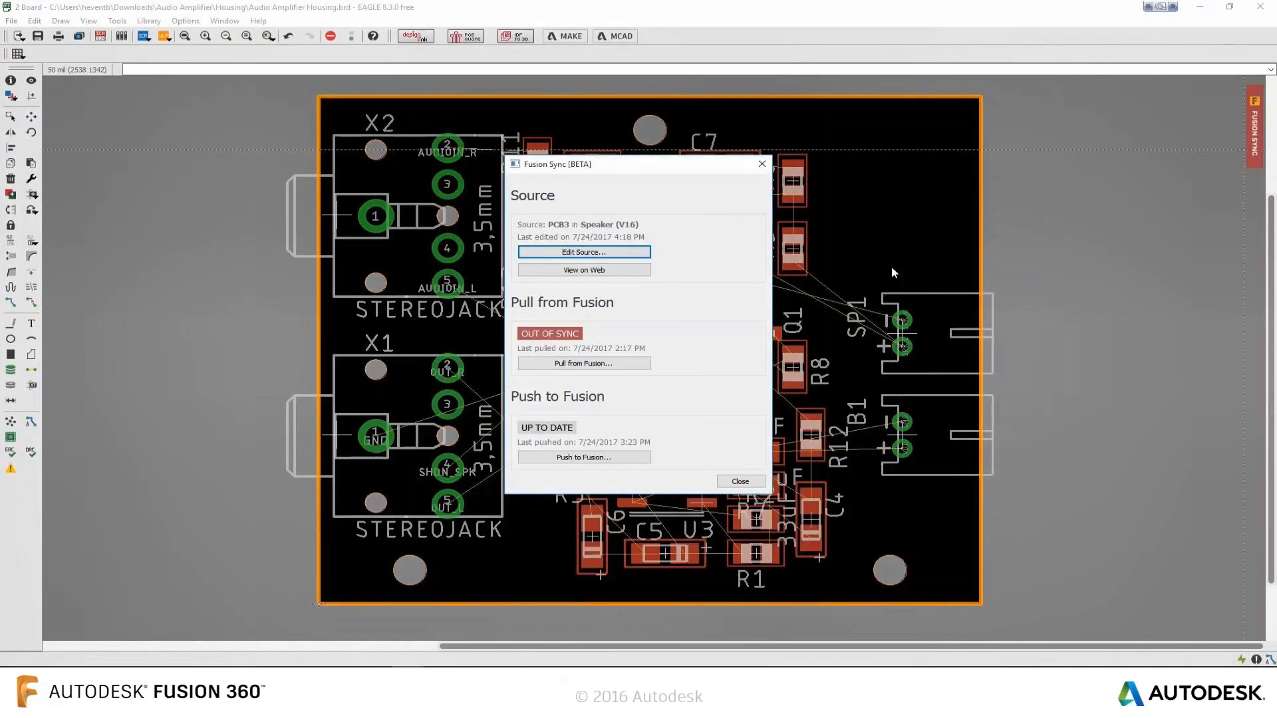
Switch to EAGLE, pull the revised board from Fusion, and autoroute it, evaluating the first routing variant
left_click(585, 364)
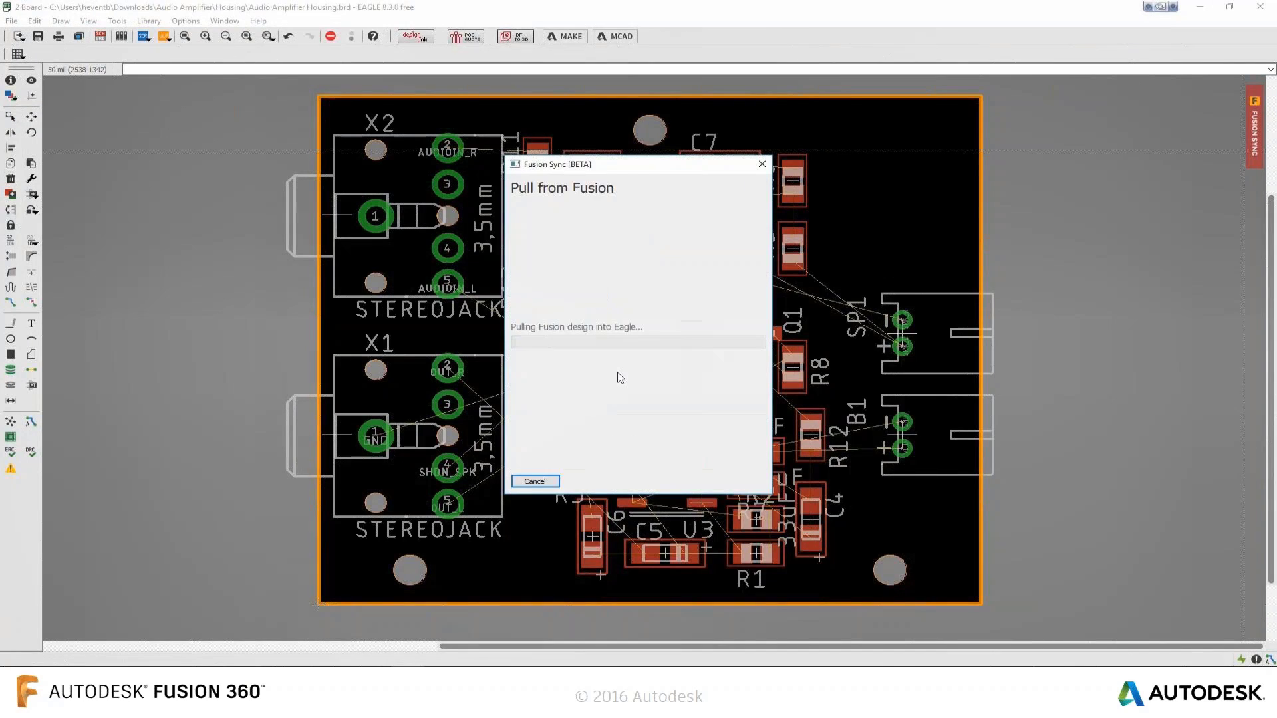
left_click(117, 21)
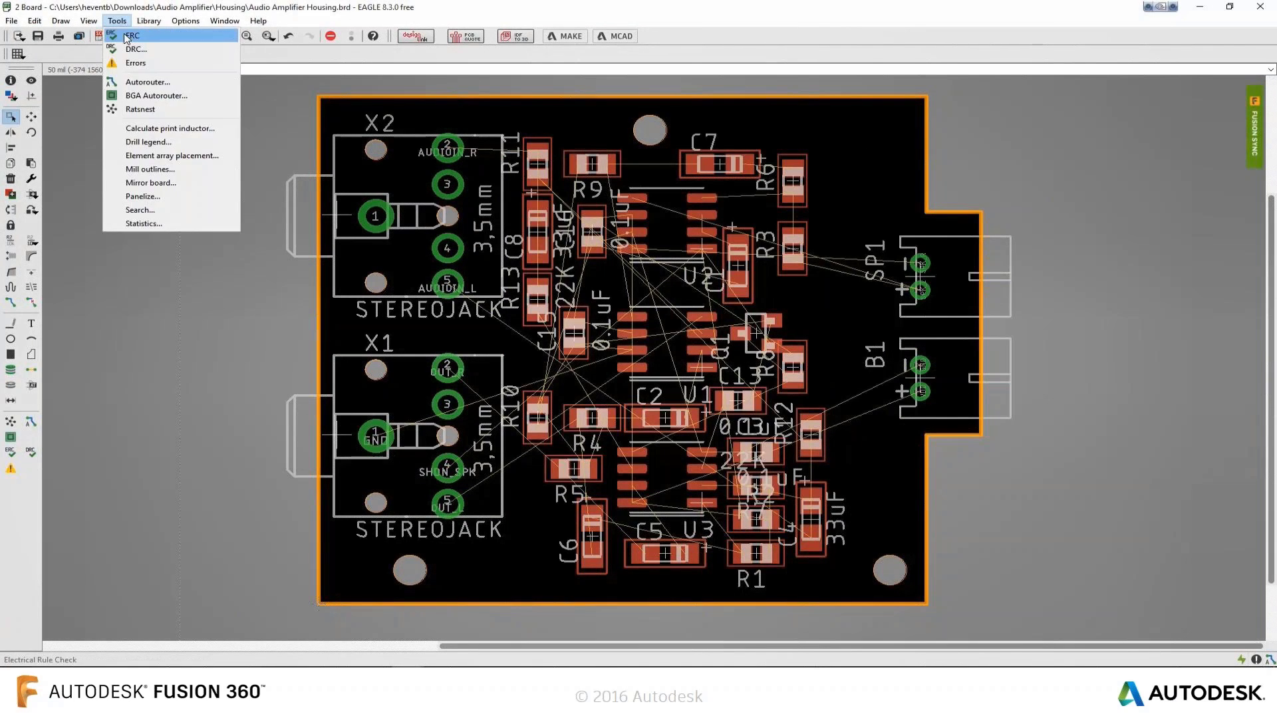
left_click(148, 81)
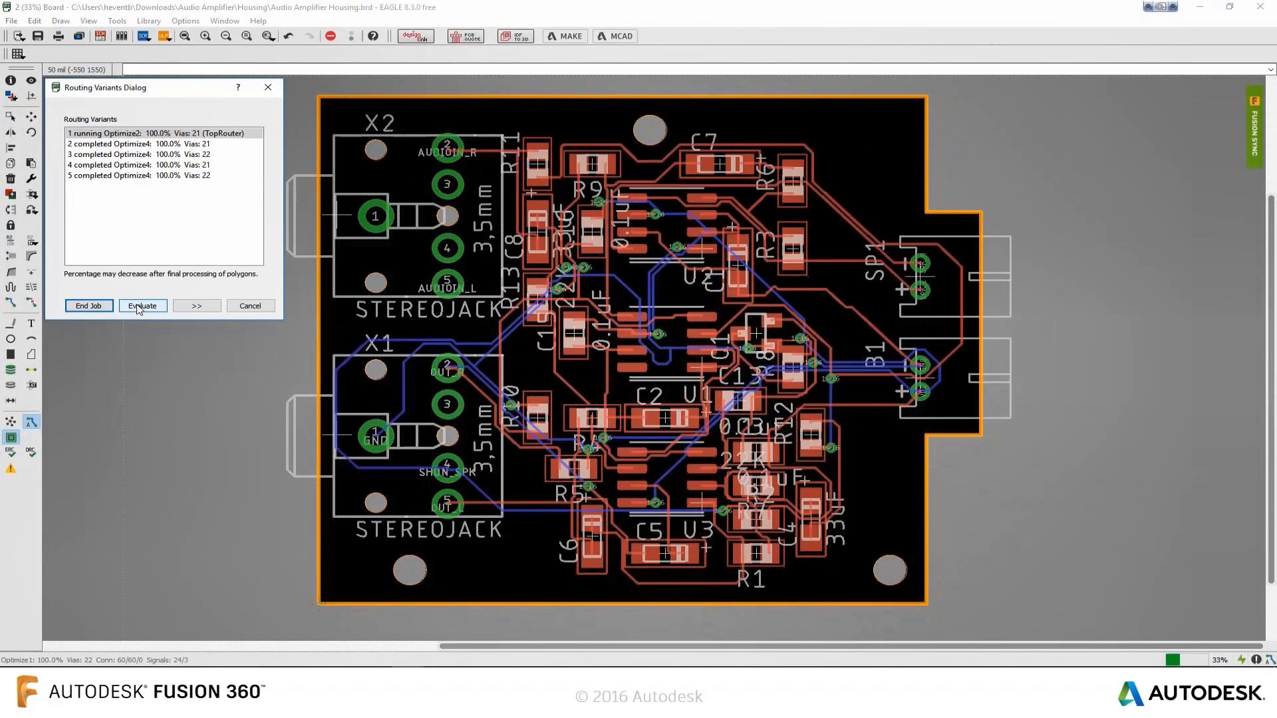
left_click(141, 306)
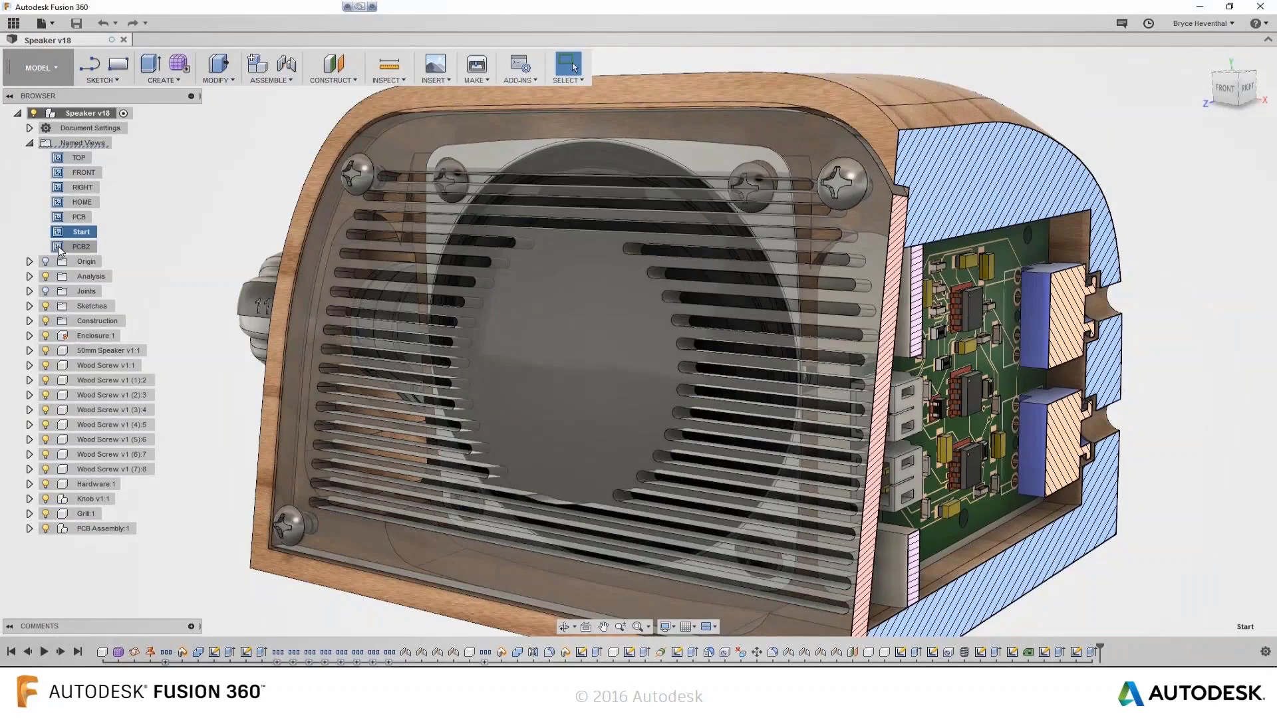
Switch to Fusion 360, show the PCB2 view, and sweep the section analysis plane inward through the speaker
double_click(60, 248)
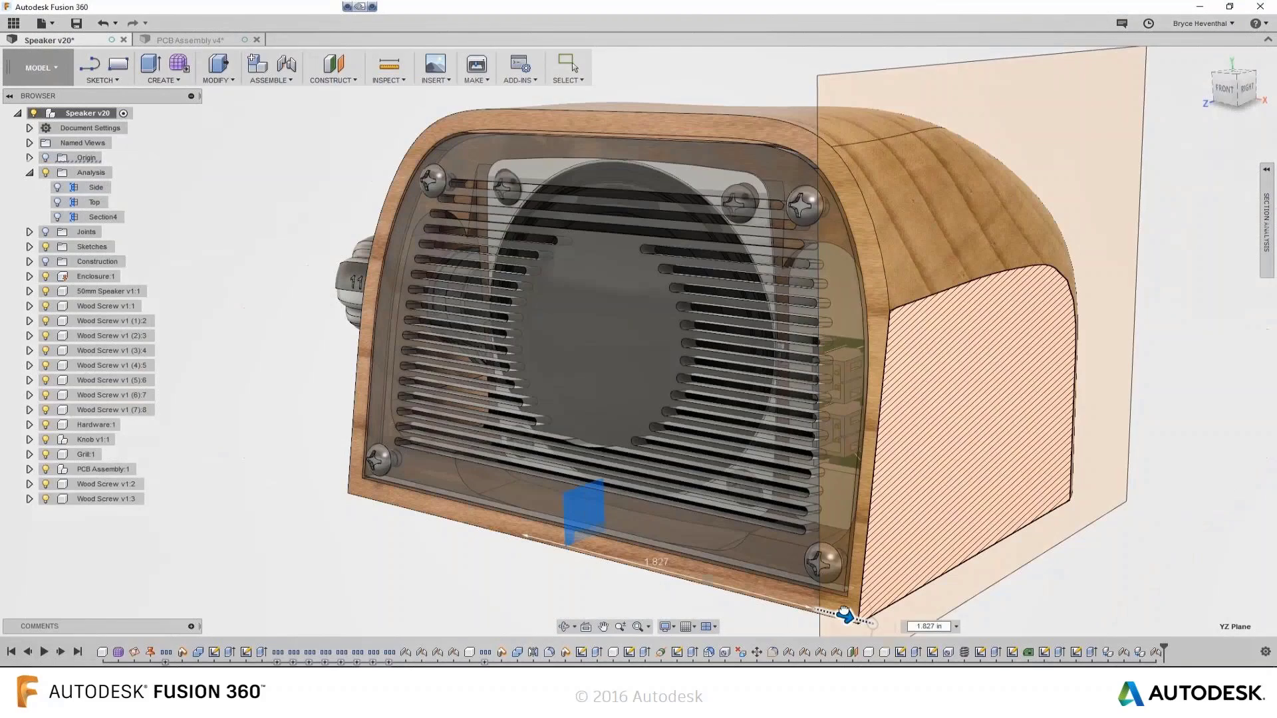
left_click_drag(844, 614, 549, 578)
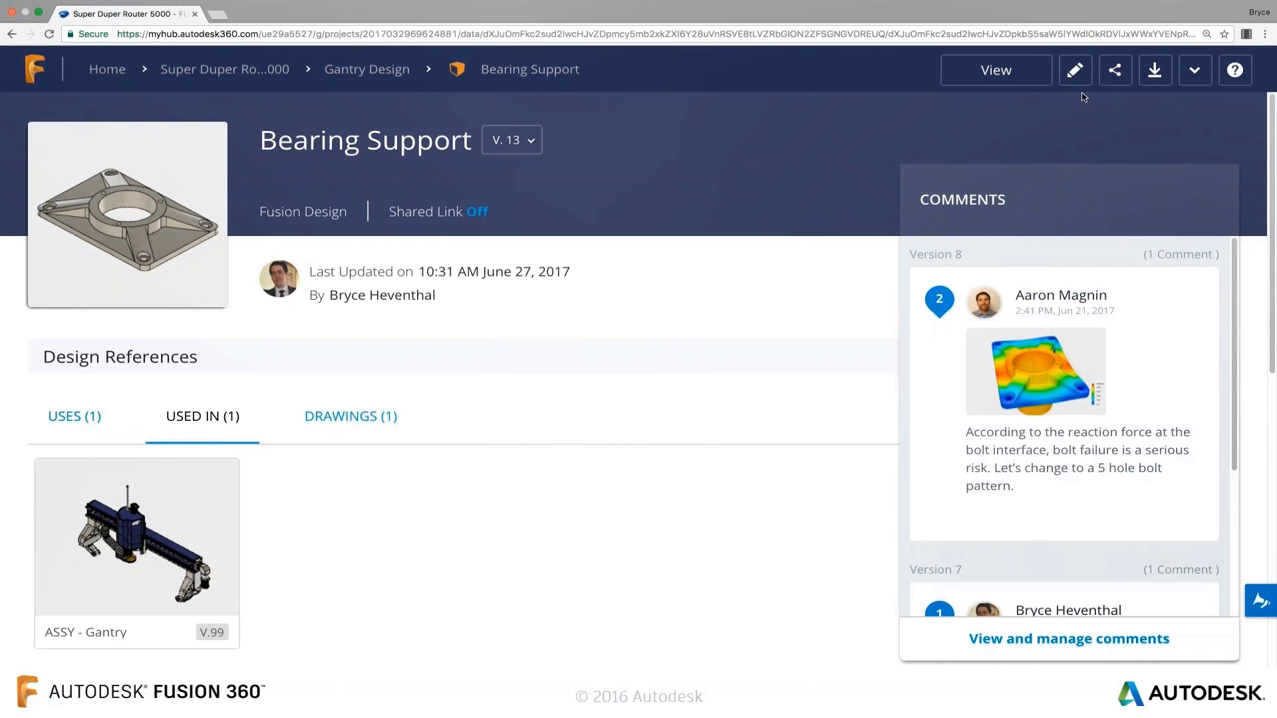
Open the Bearing Support design from its web overview page for editing in the browser
left_click(1075, 70)
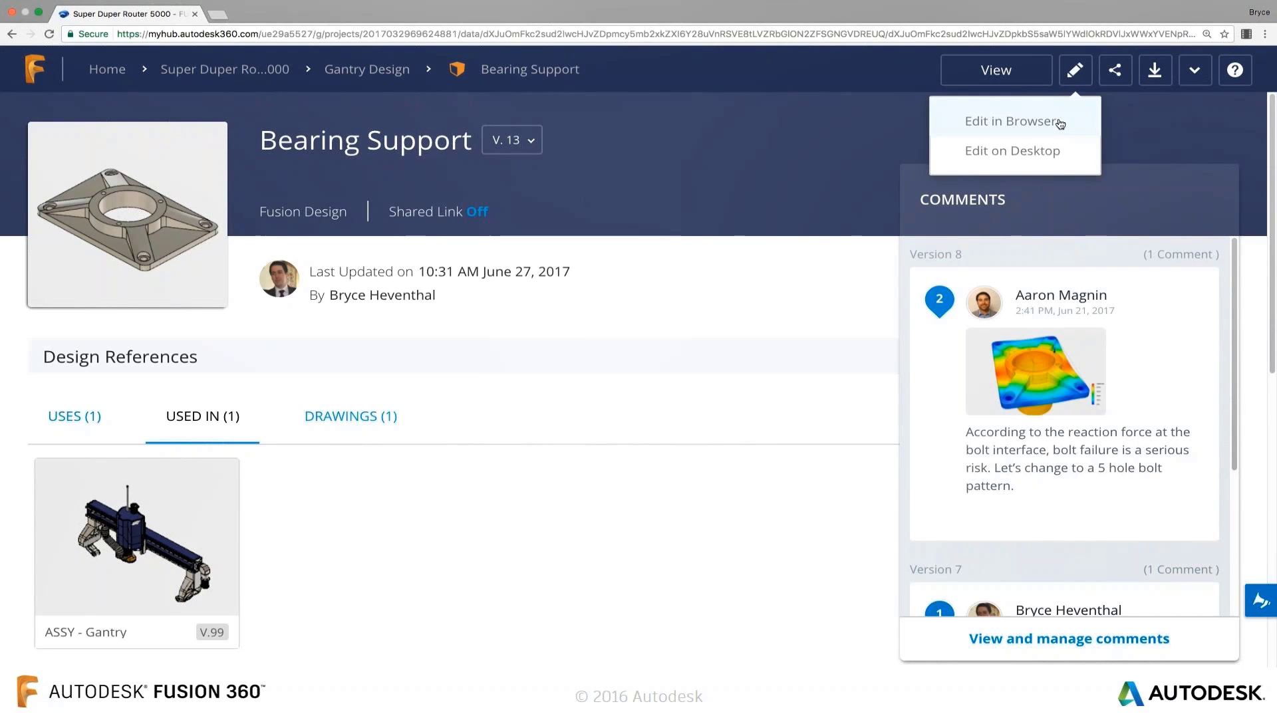
left_click(1012, 121)
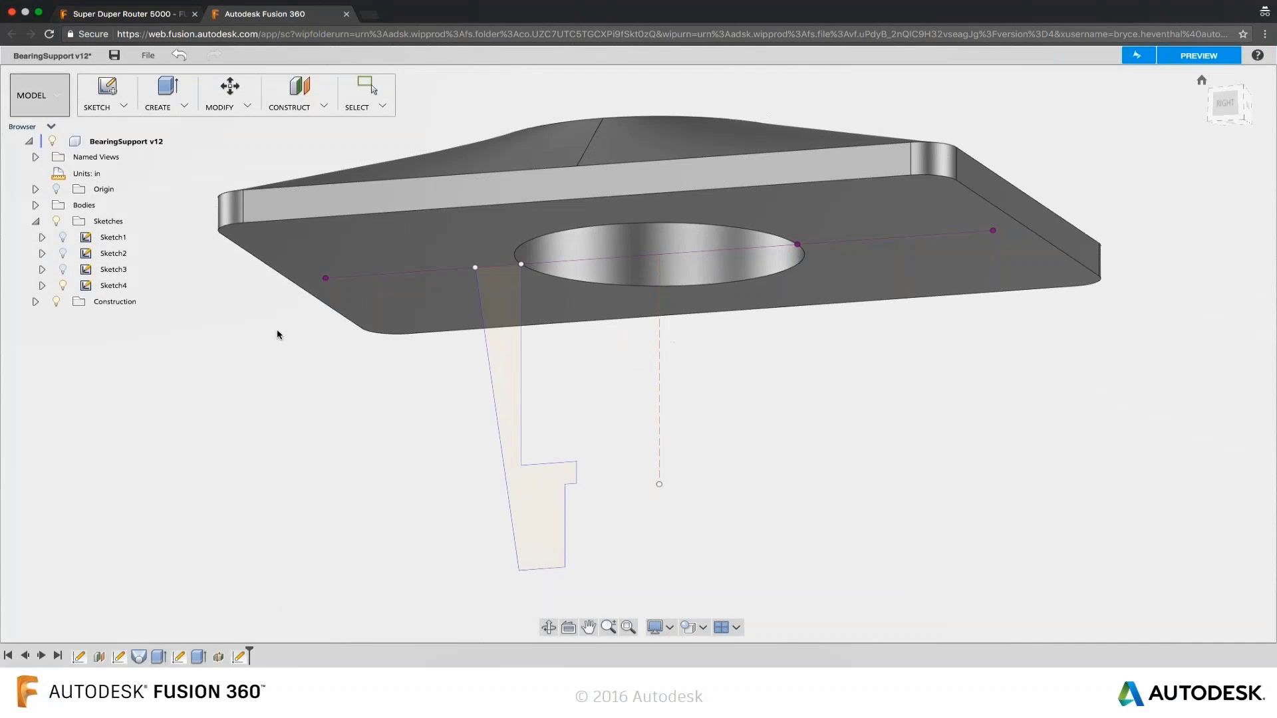
Revolve the stepped Sketch4 profile 360 deg about the dashed vertical centerline, joining it to the plate's underside
left_click(166, 109)
left_click(186, 148)
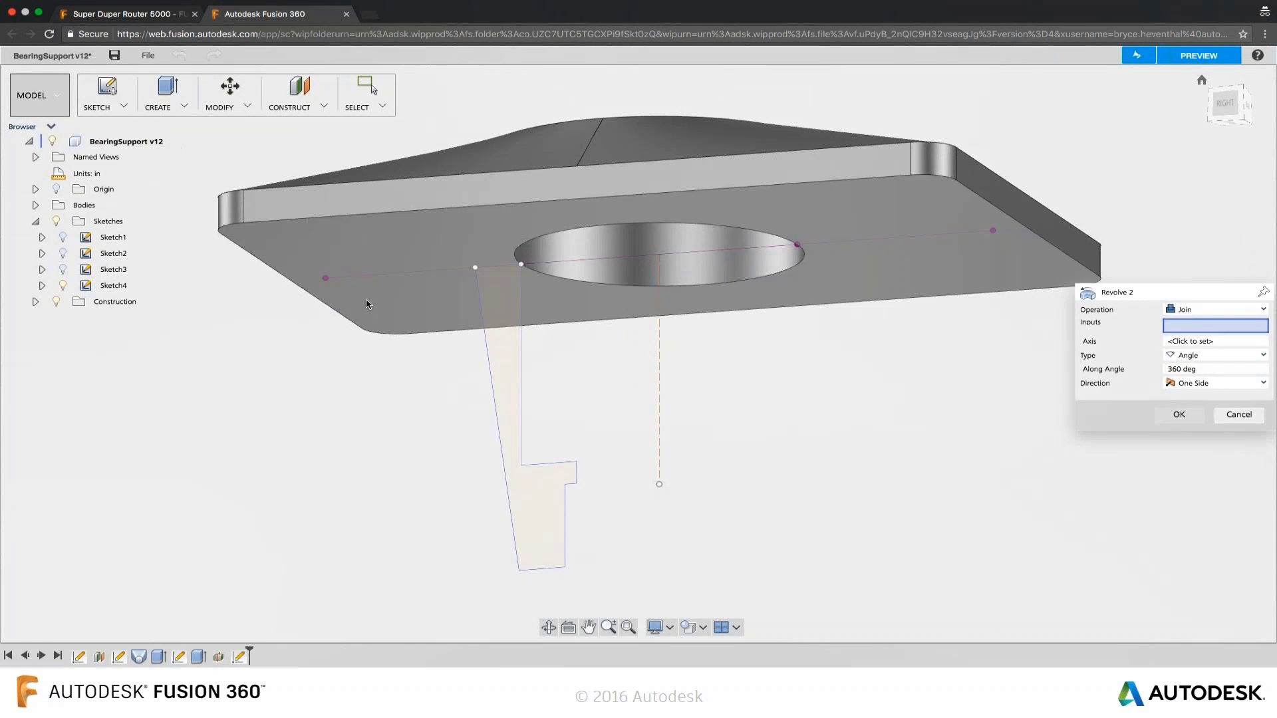
left_click(498, 382)
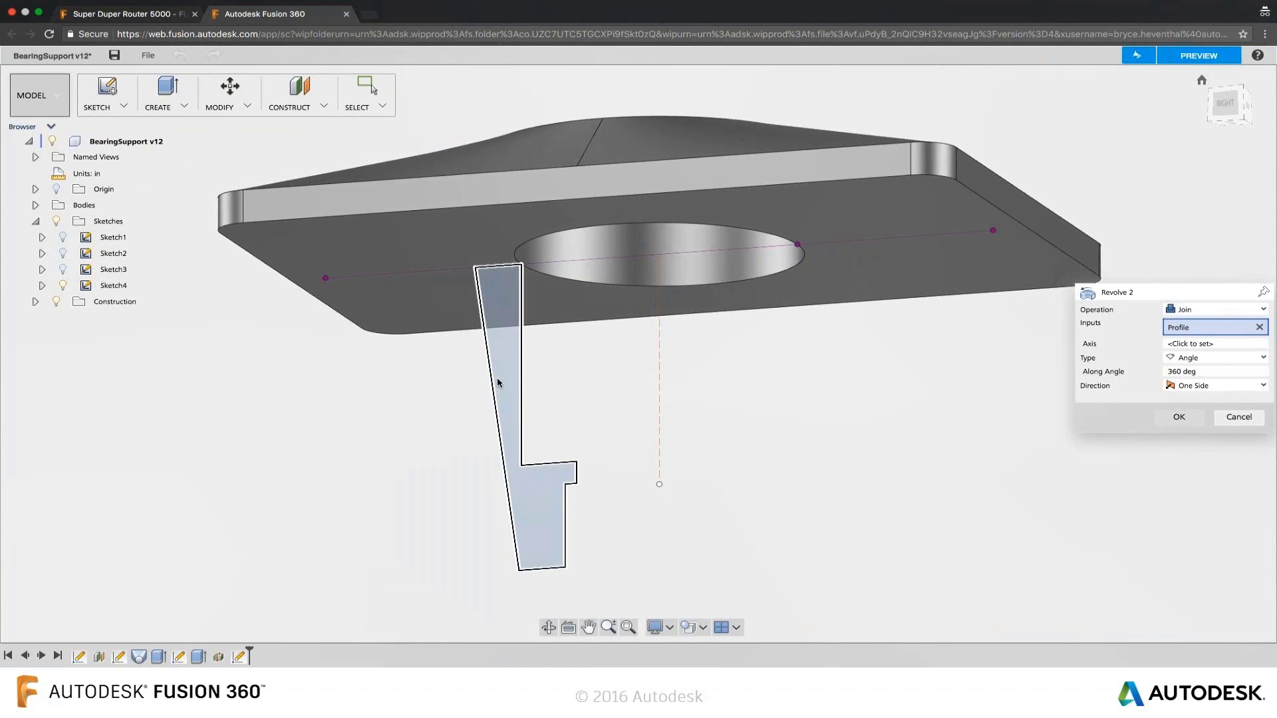
left_click(497, 383)
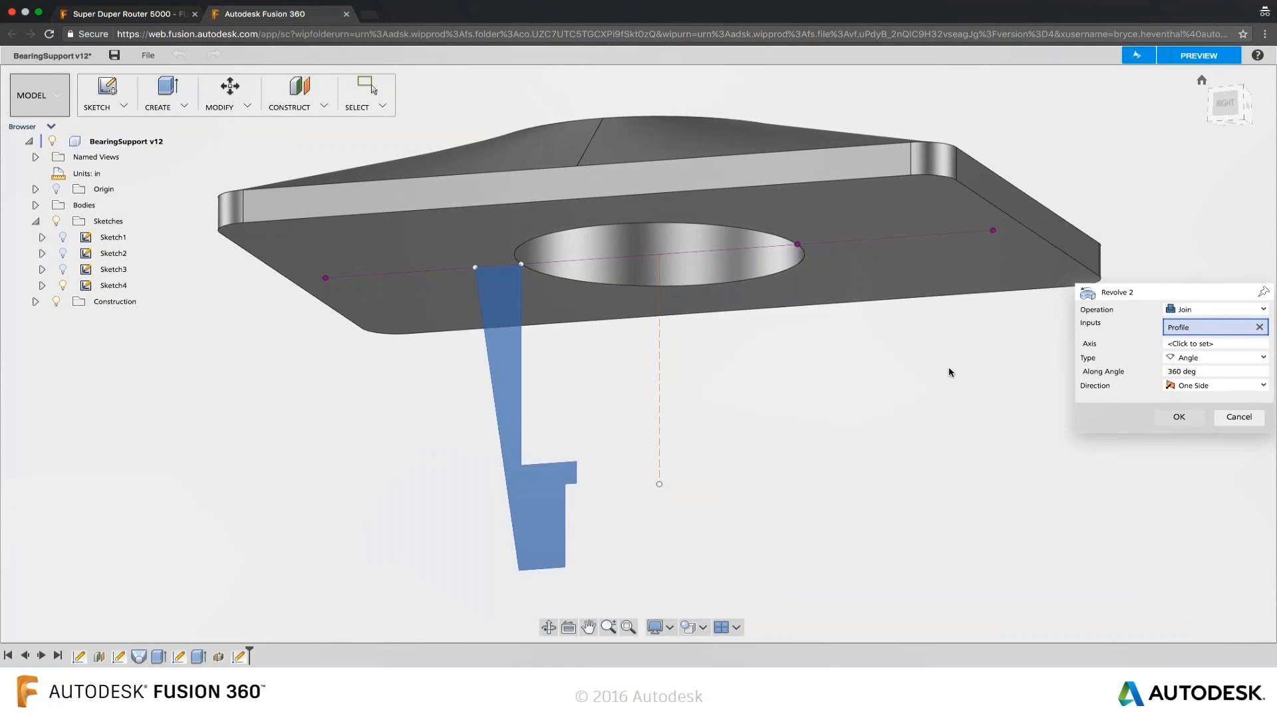
left_click(1175, 345)
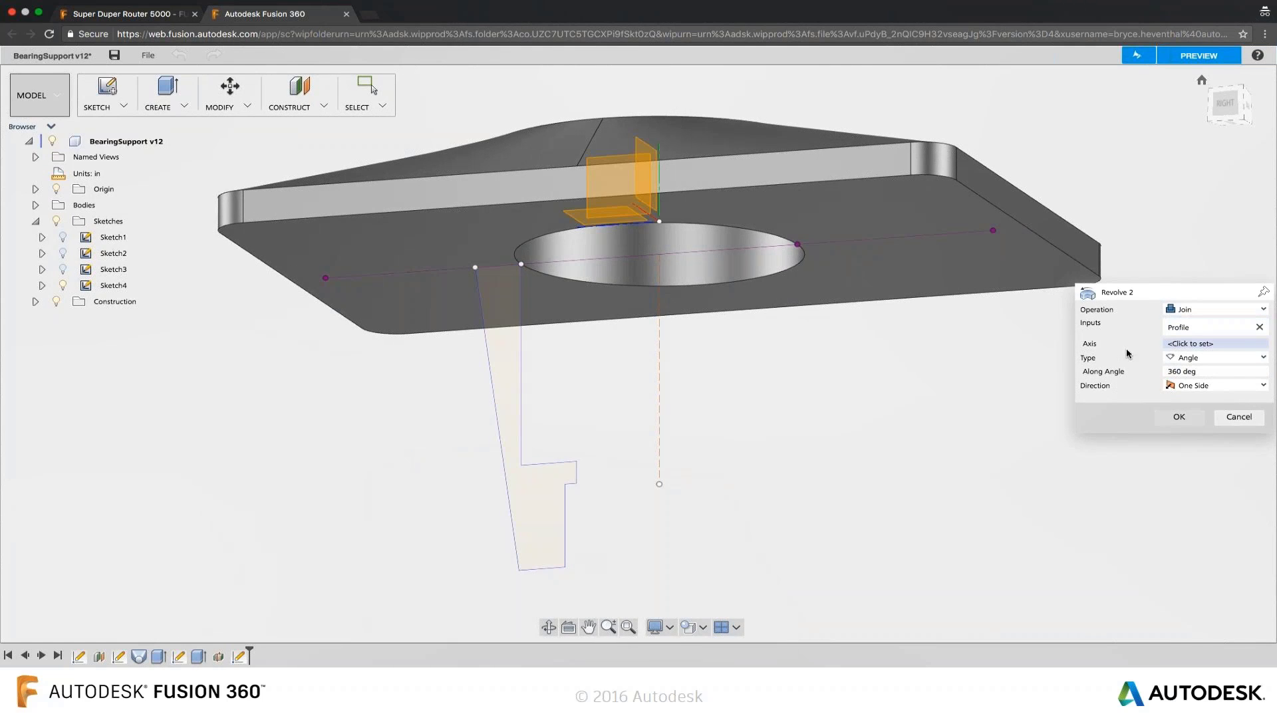
left_click(659, 394)
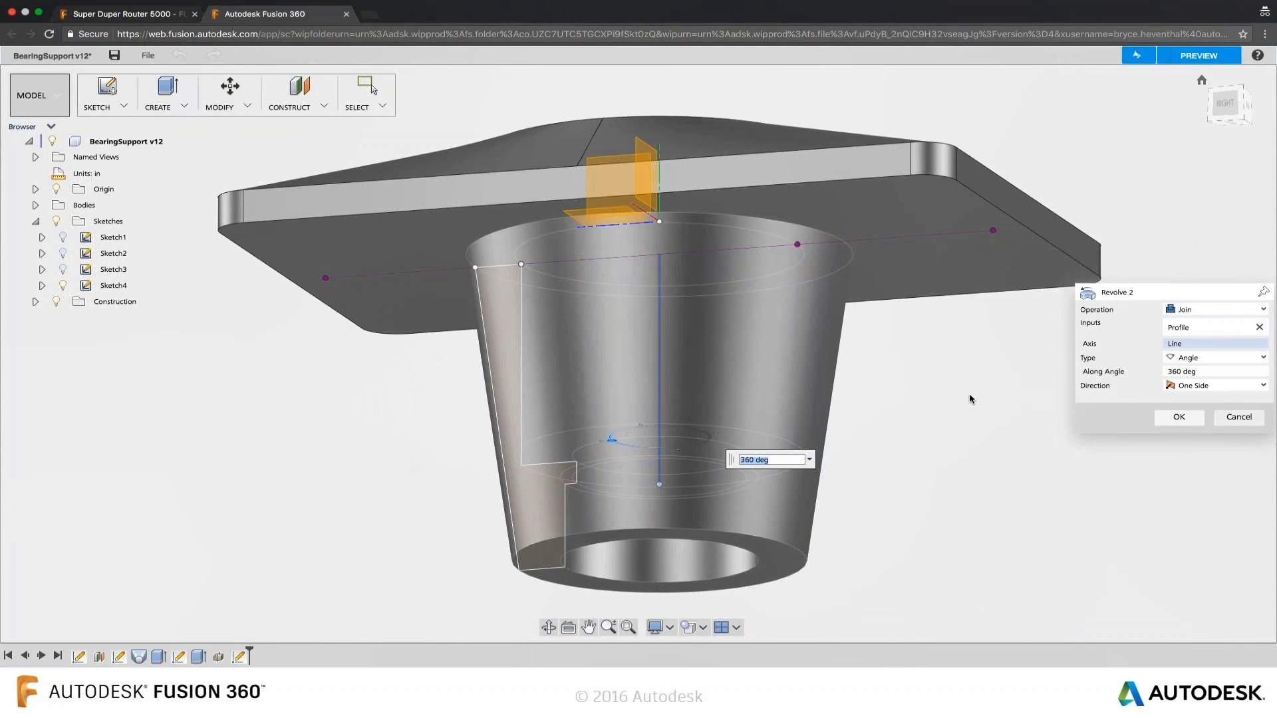
left_click(1178, 417)
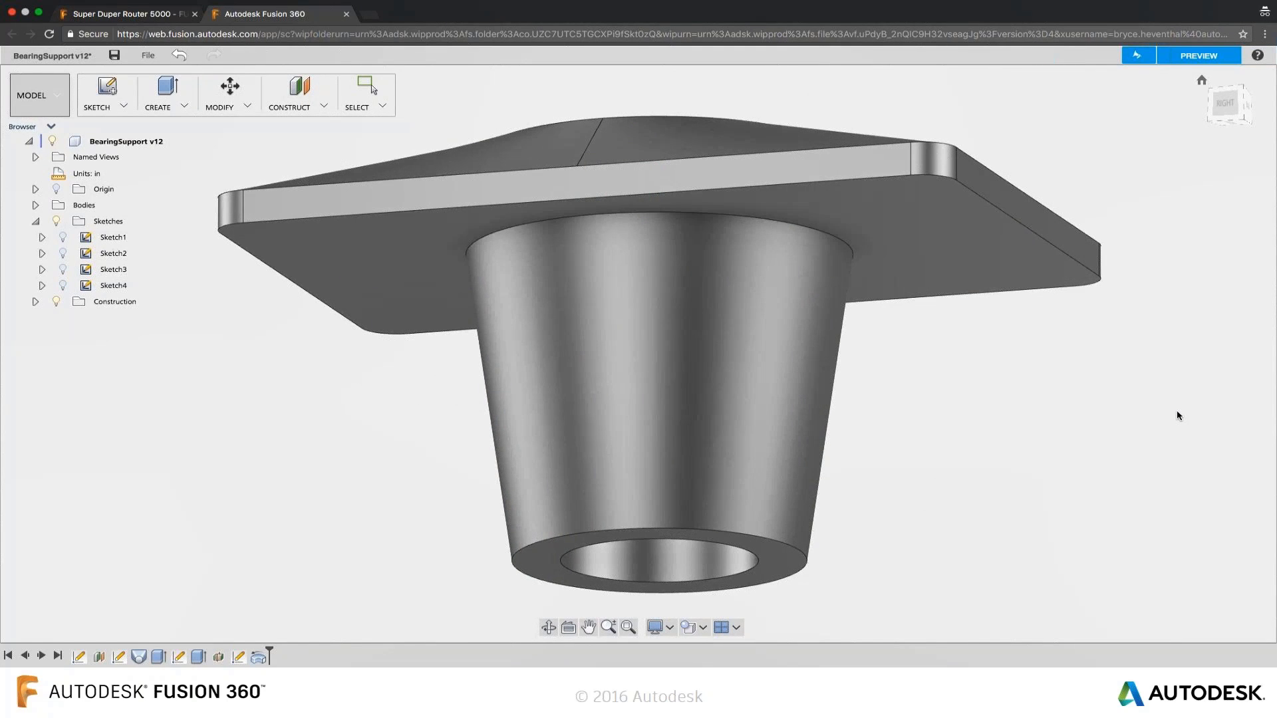
Fillet the circular edge where the tapered boss meets the underside of the plate
key("f")
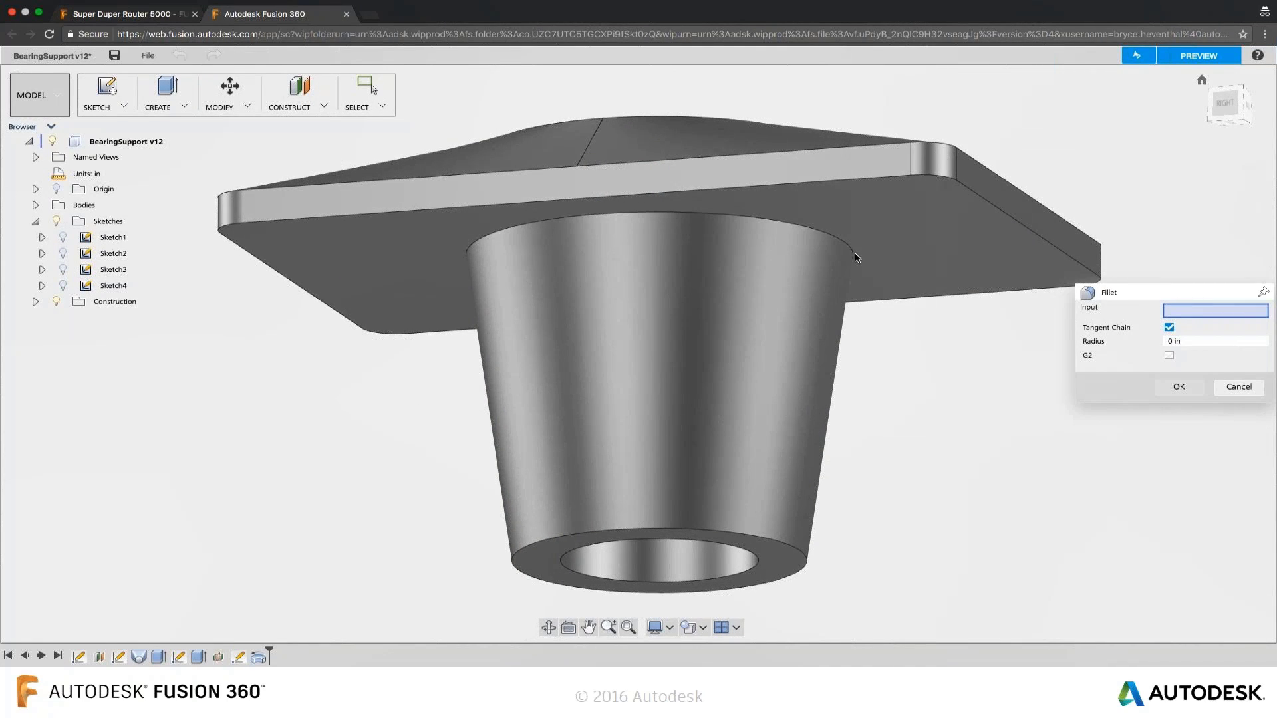
left_click(856, 259)
left_click_drag(481, 259, 468, 276)
key("Return")
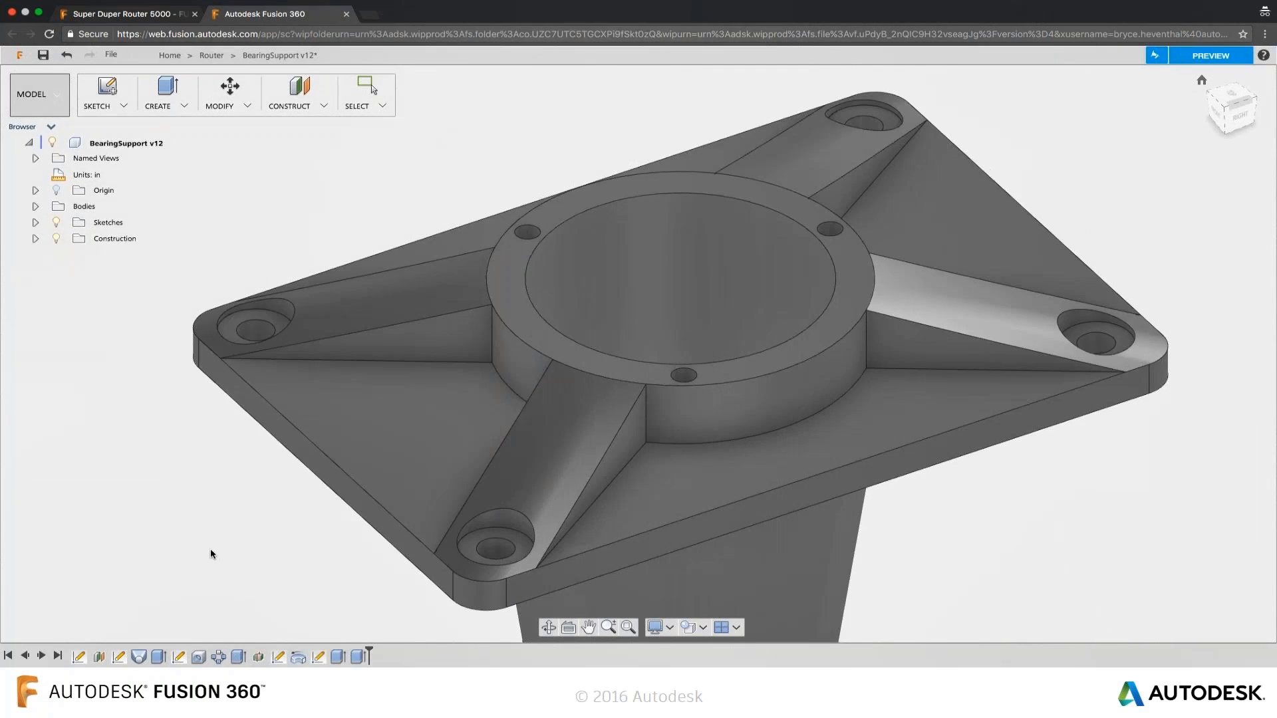
Edit the base plate's Sketch1, setting its width to 6.5 in and its length to 9.5 in
right_click(77, 659)
left_click(90, 622)
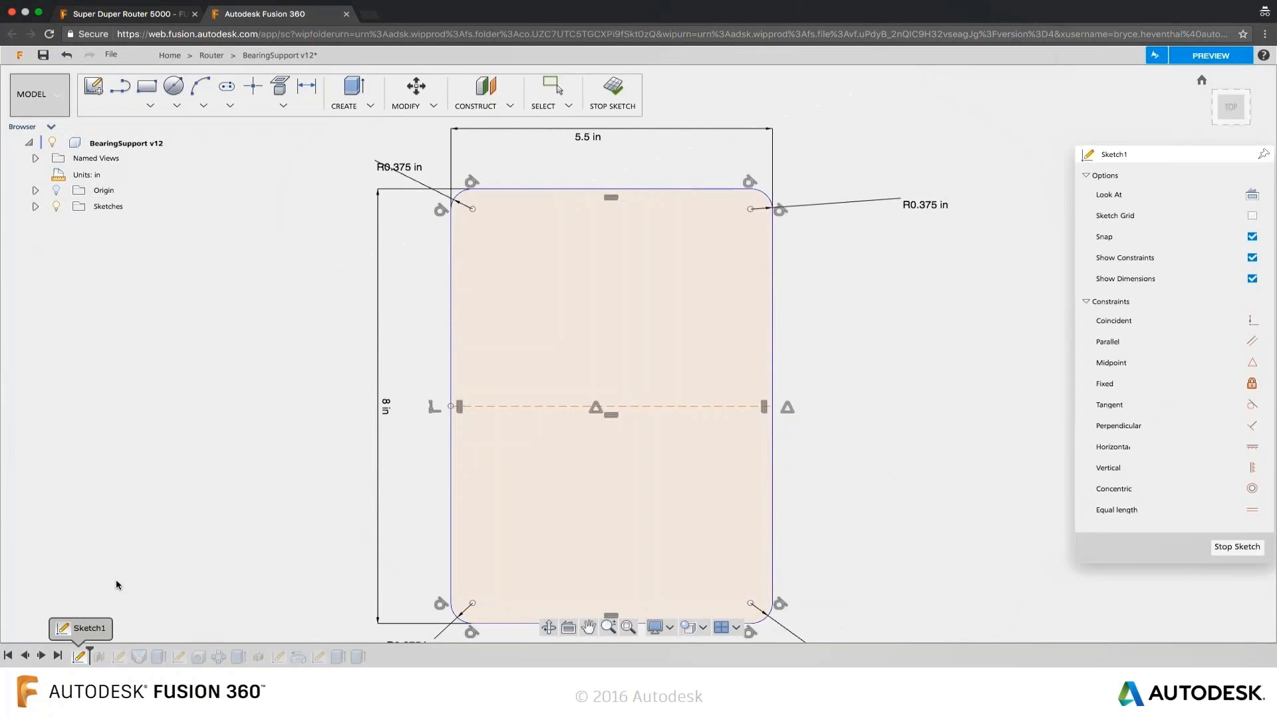
double_click(588, 136)
type("6.5")
key("Return")
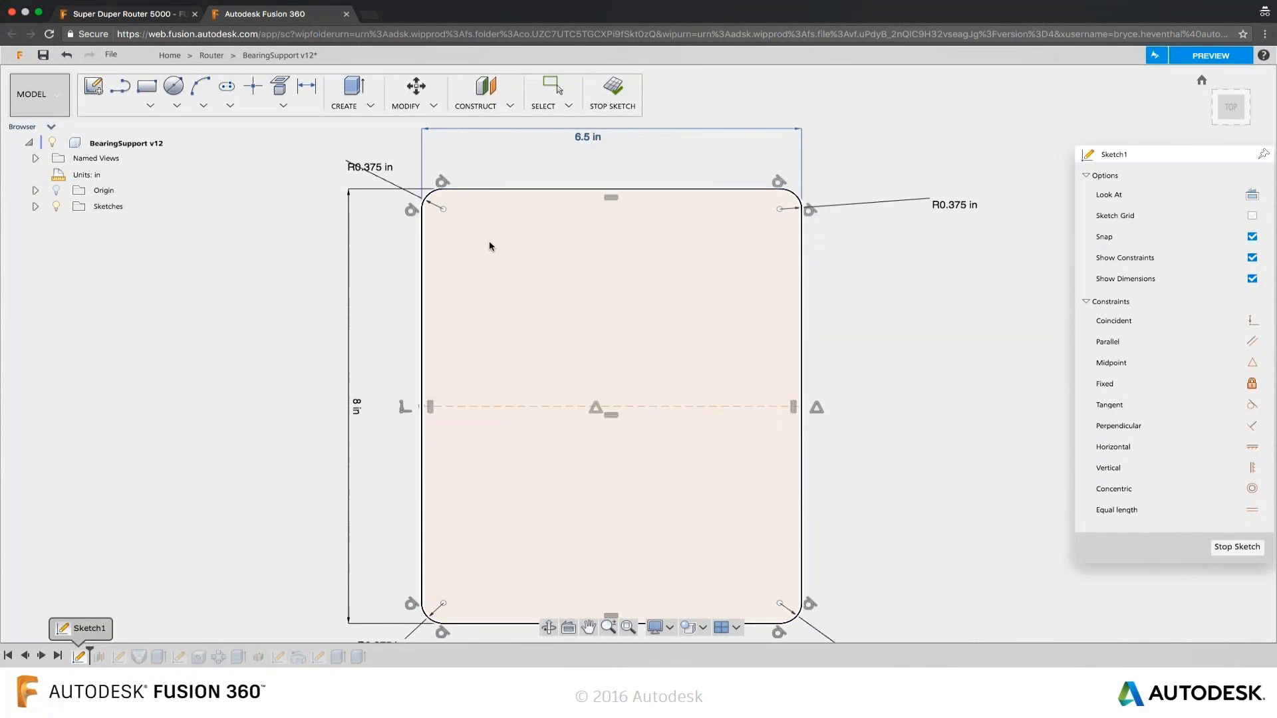
double_click(357, 406)
type("9.5")
key("Return")
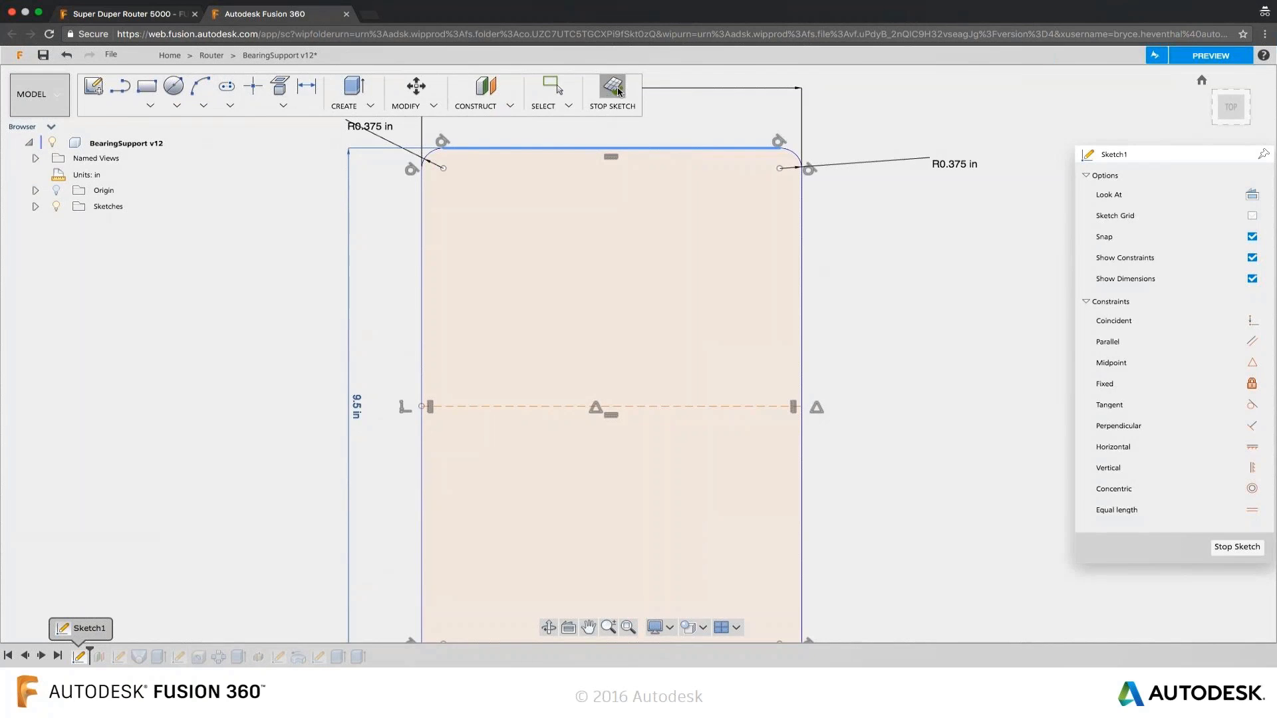
left_click(613, 86)
Edit the circular pattern of small holes on the bearing ring to a count of 5
right_click(218, 658)
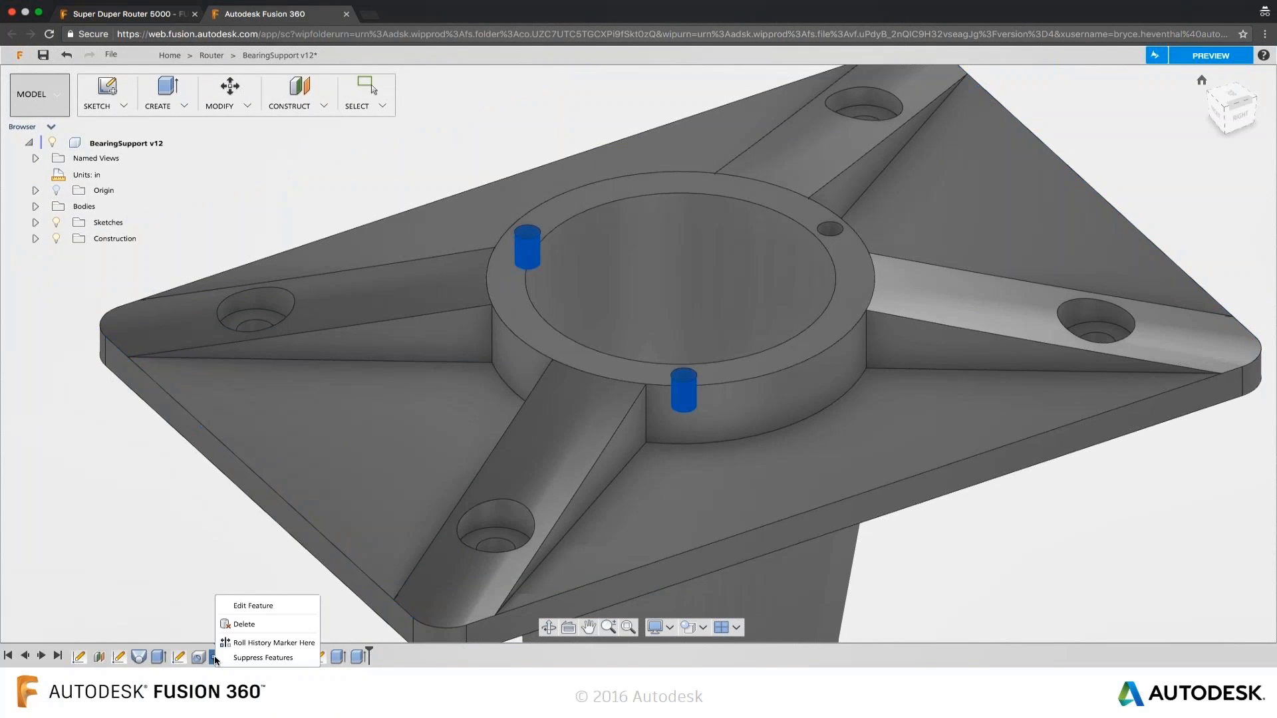
left_click(253, 606)
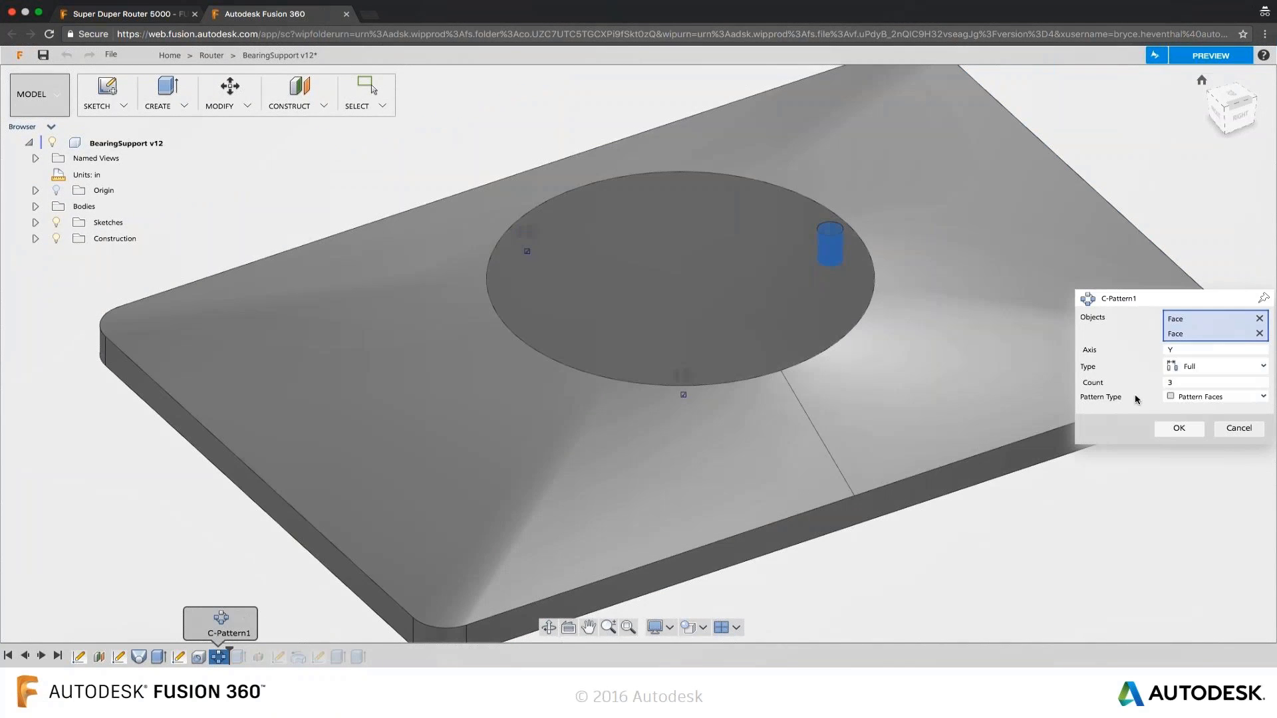
left_click(1180, 428)
middle_click_drag(1179, 384, 1091, 386, "shift")
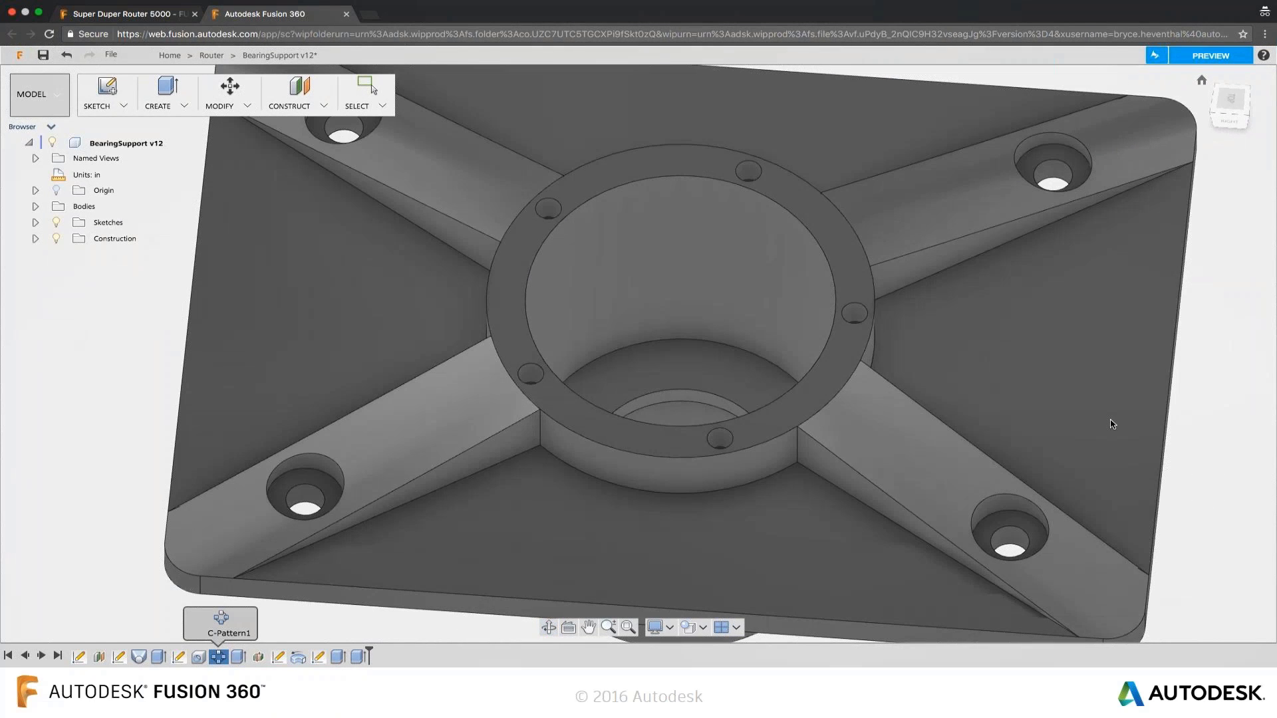
Switch to the Fusion 360 desktop app from the browser and start an in-canvas render of the PRD_Router assembly
left_click(43, 110)
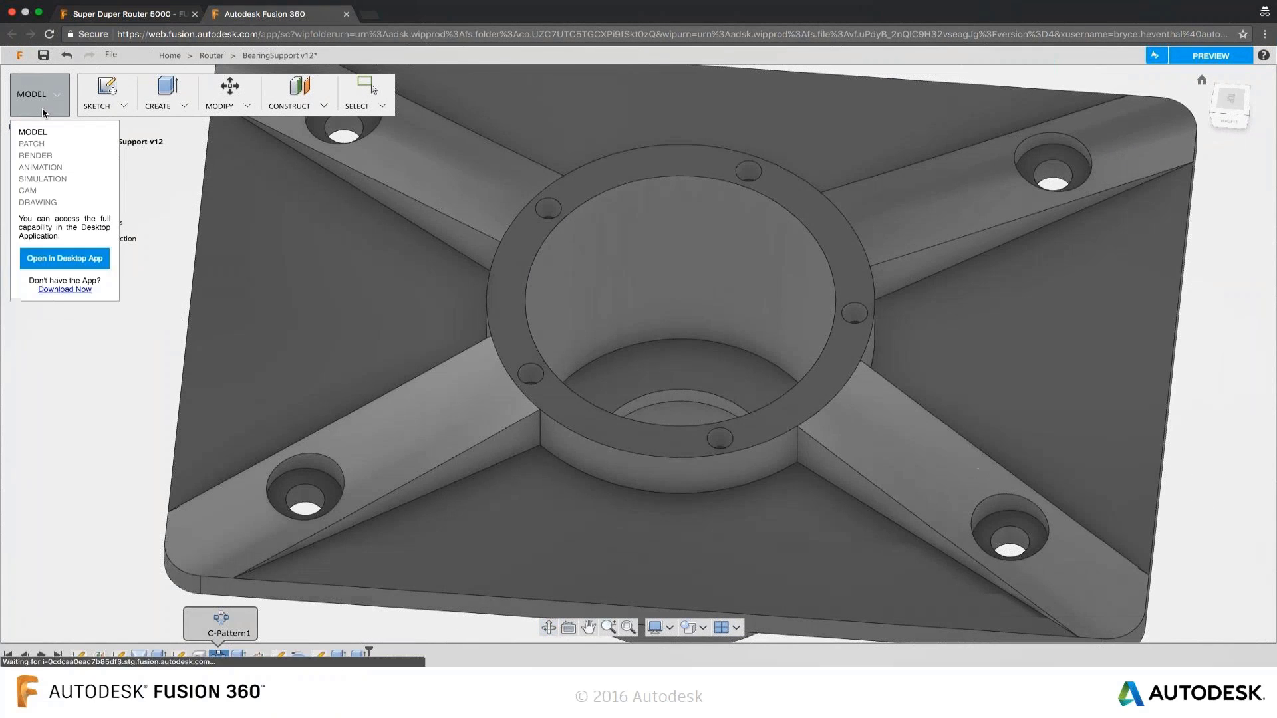
left_click(54, 262)
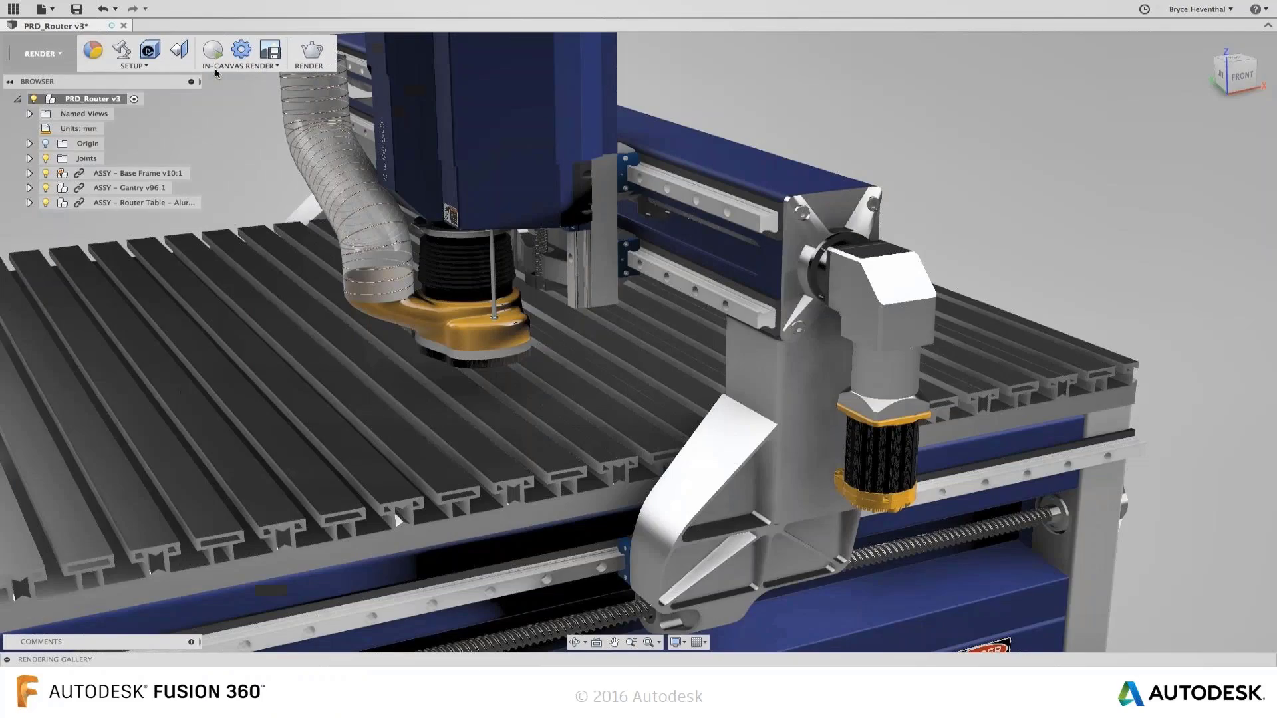
left_click(213, 52)
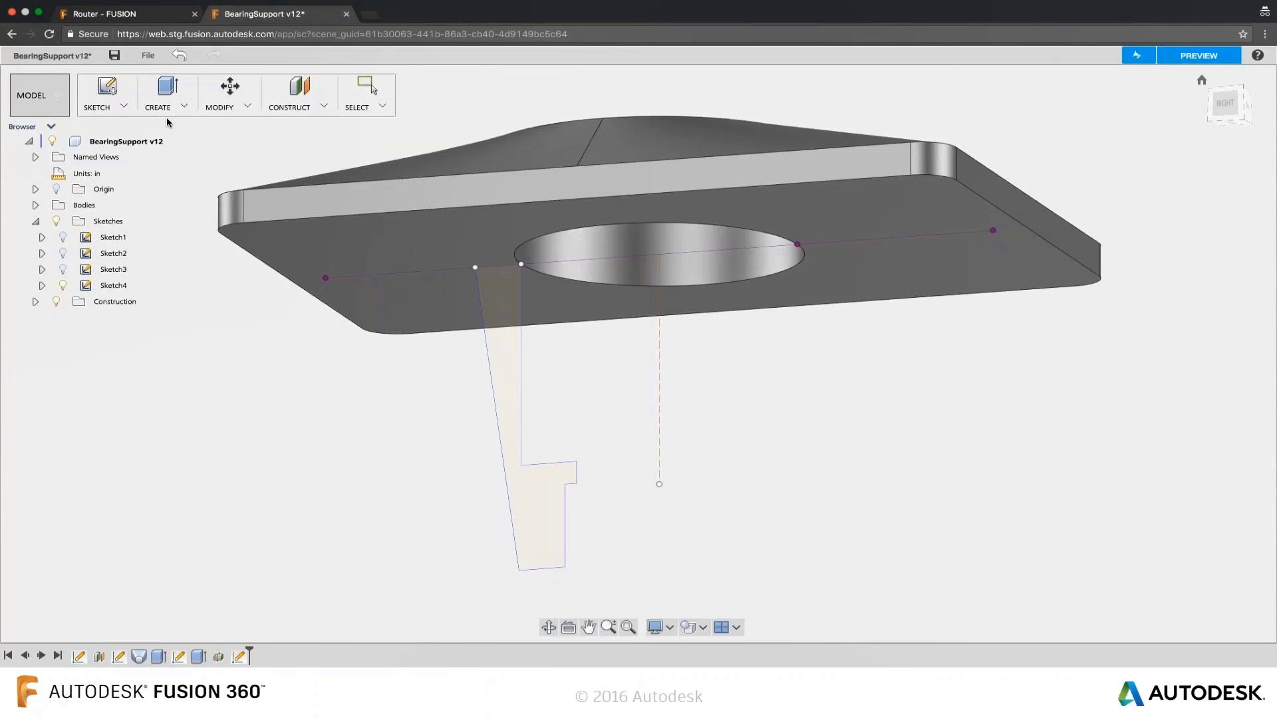
In the browser-based BearingSupport model, revolve the stepped profile 360 deg about the vertical centerline, and select the boss-to-plate edge for a fillet
left_click(159, 93)
left_click(200, 149)
left_click(499, 379)
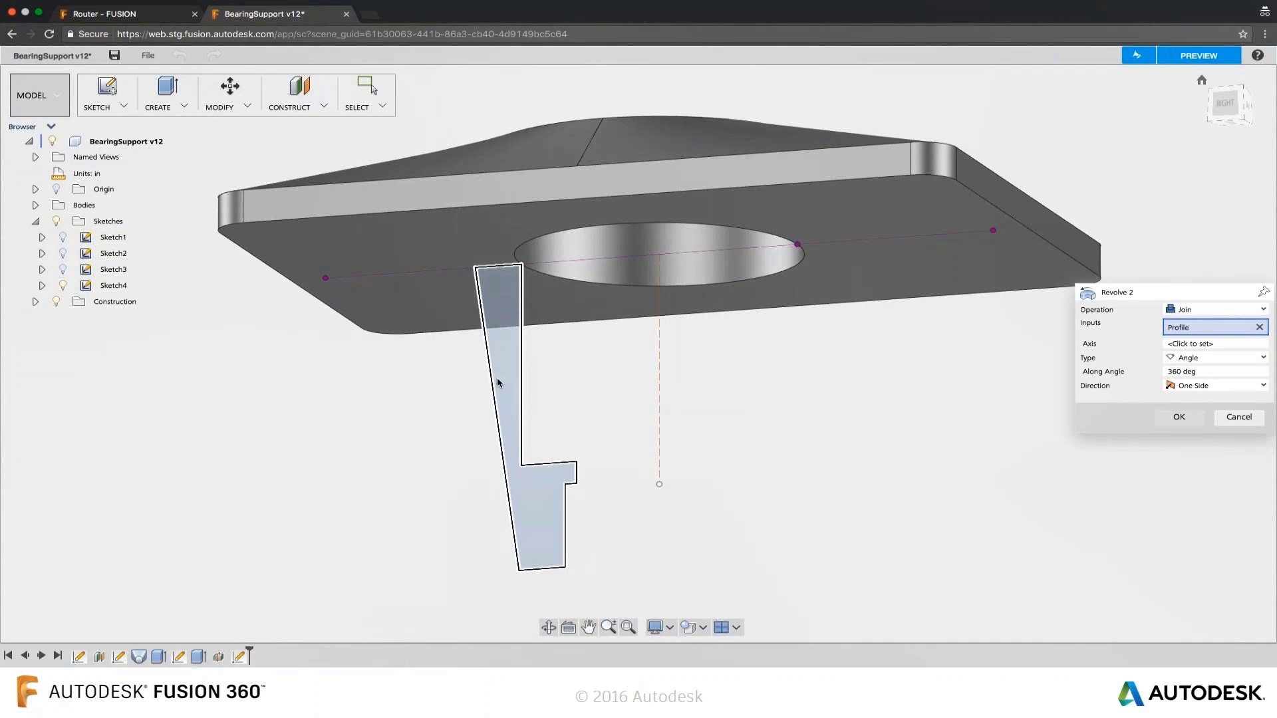
left_click(659, 394)
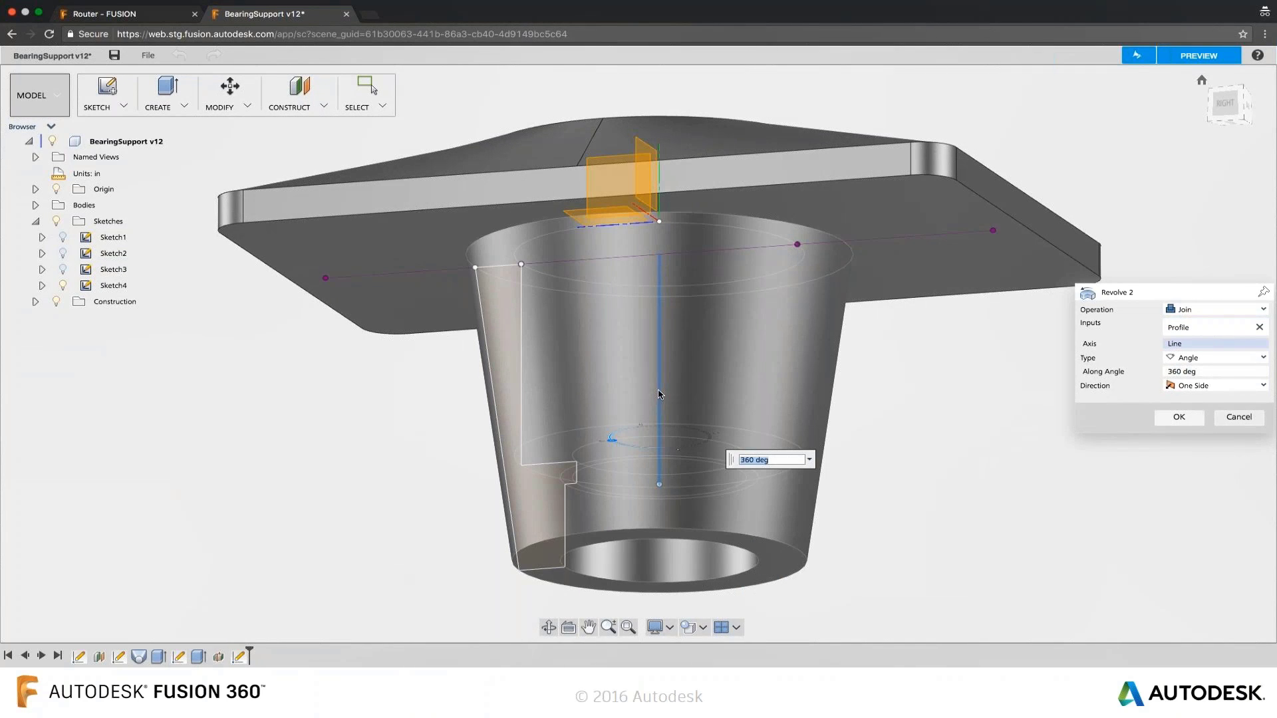
left_click(1179, 418)
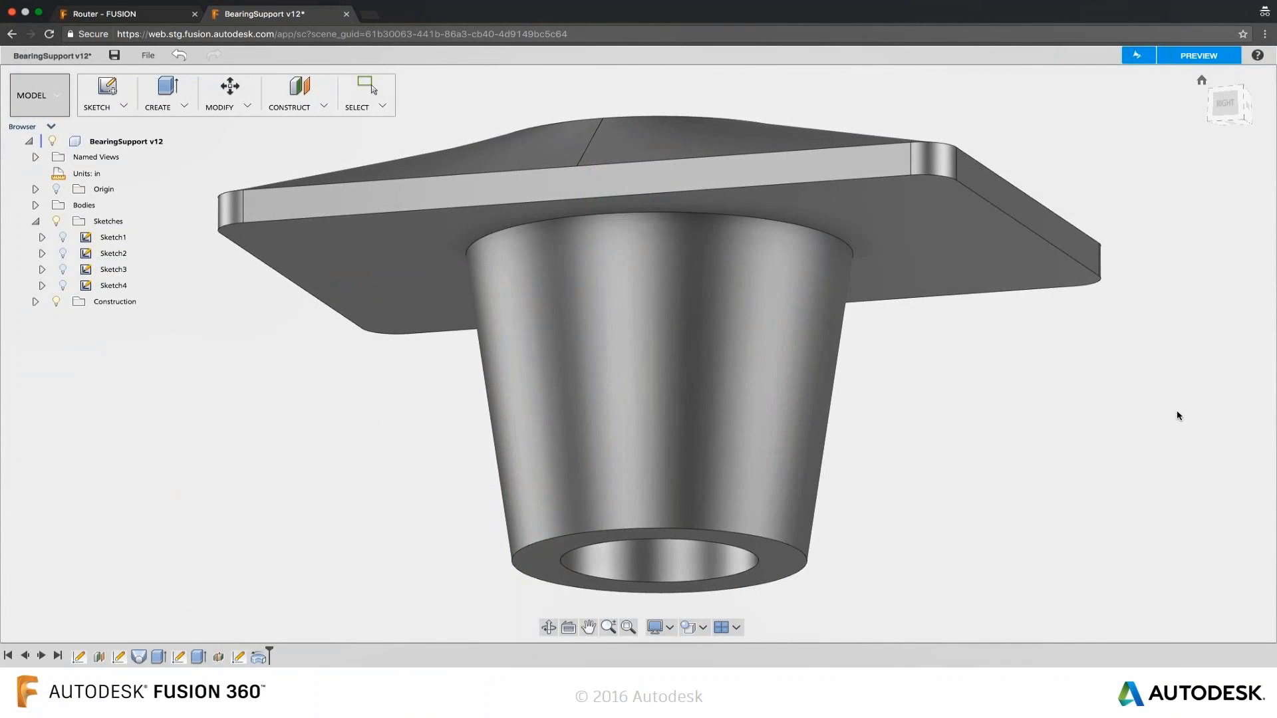
key("f")
left_click(468, 263)
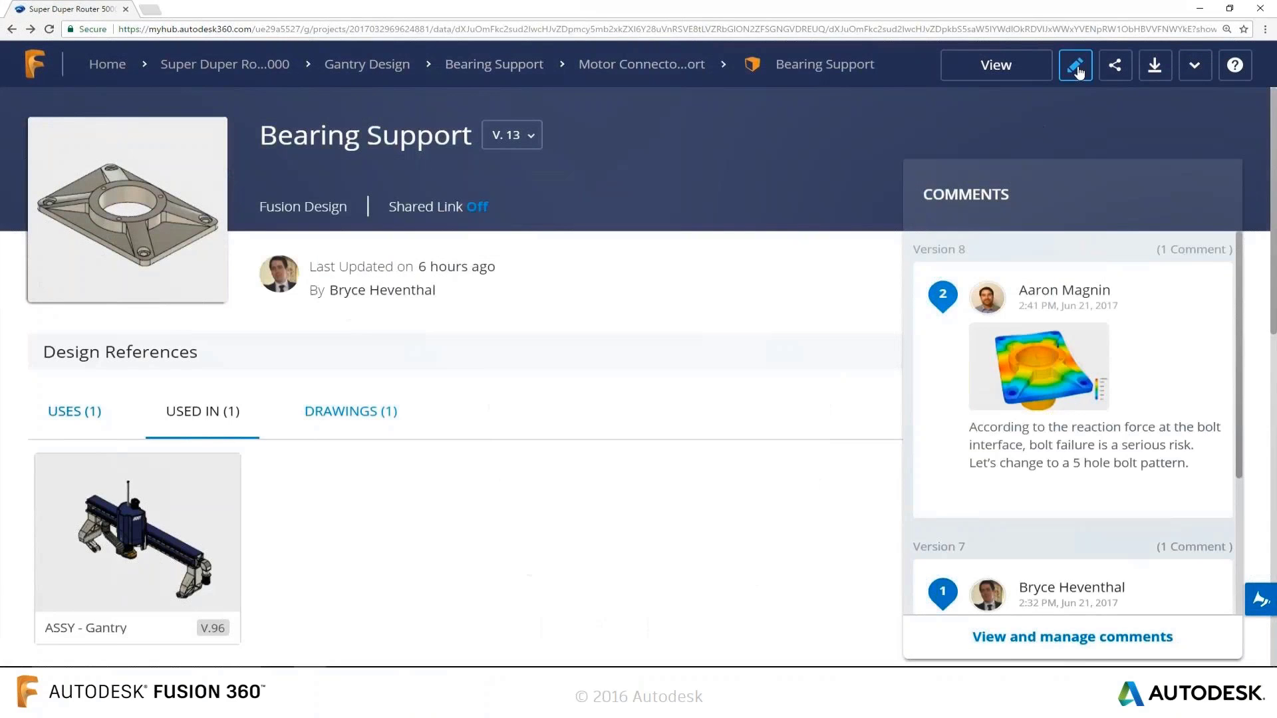
Open the edit options for the Bearing Support design on its web overview page
left_click(1074, 69)
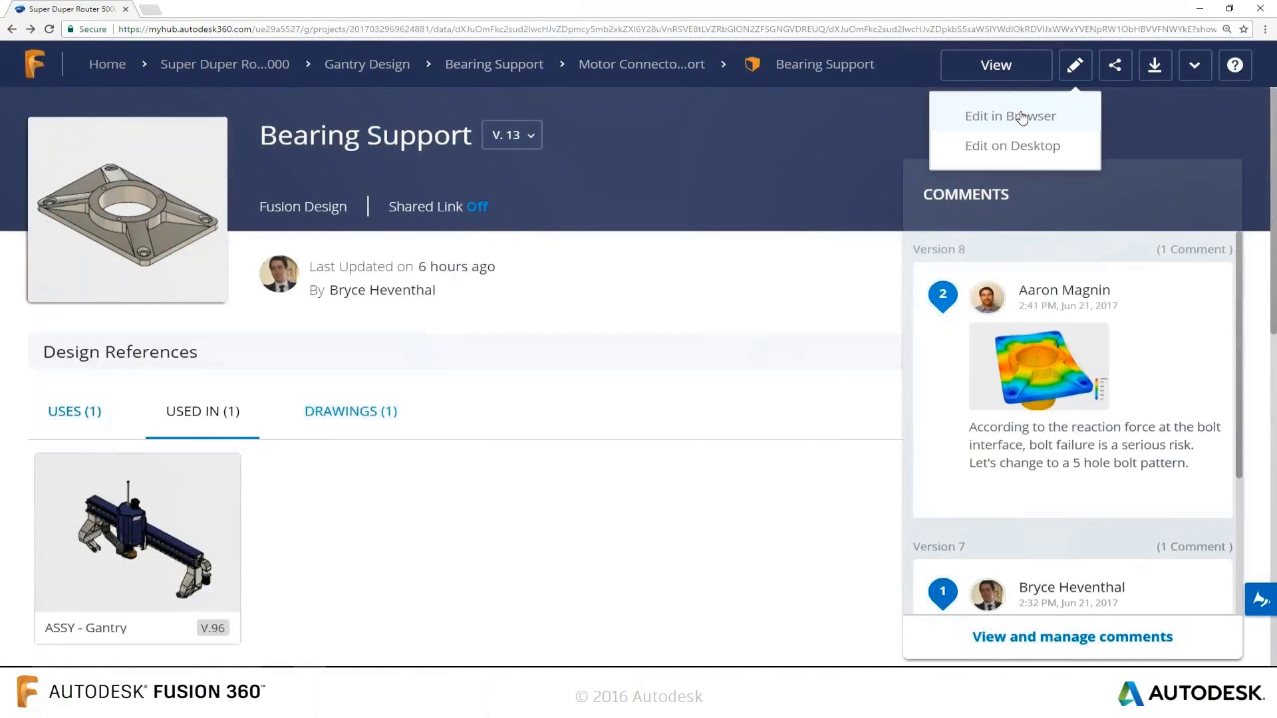